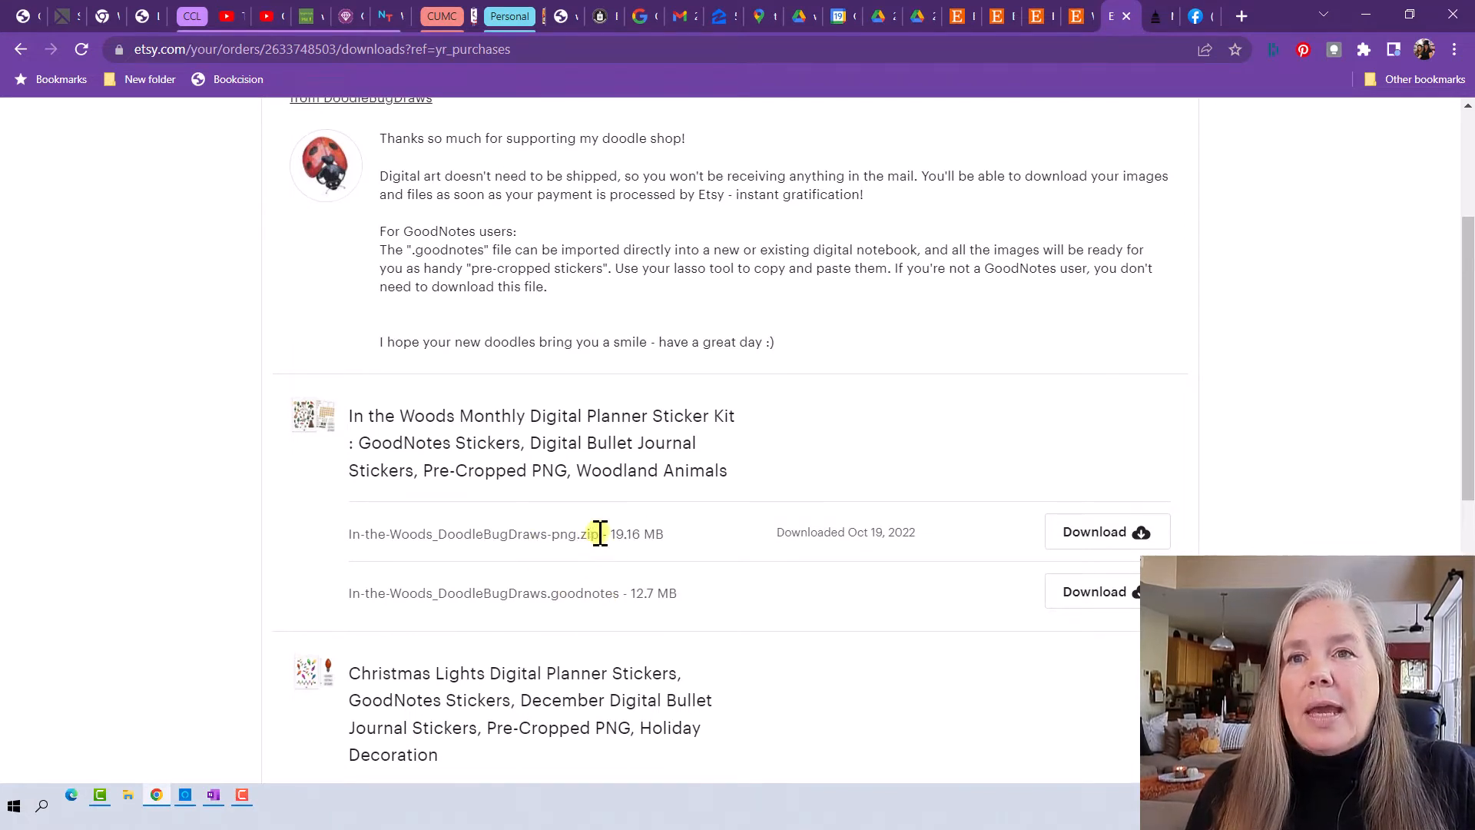
- Download In-the-Woods_DoodleBugDraws-png.zip from the Etsy order and open the Dates folder inside its sticker folder
click(1101, 544)
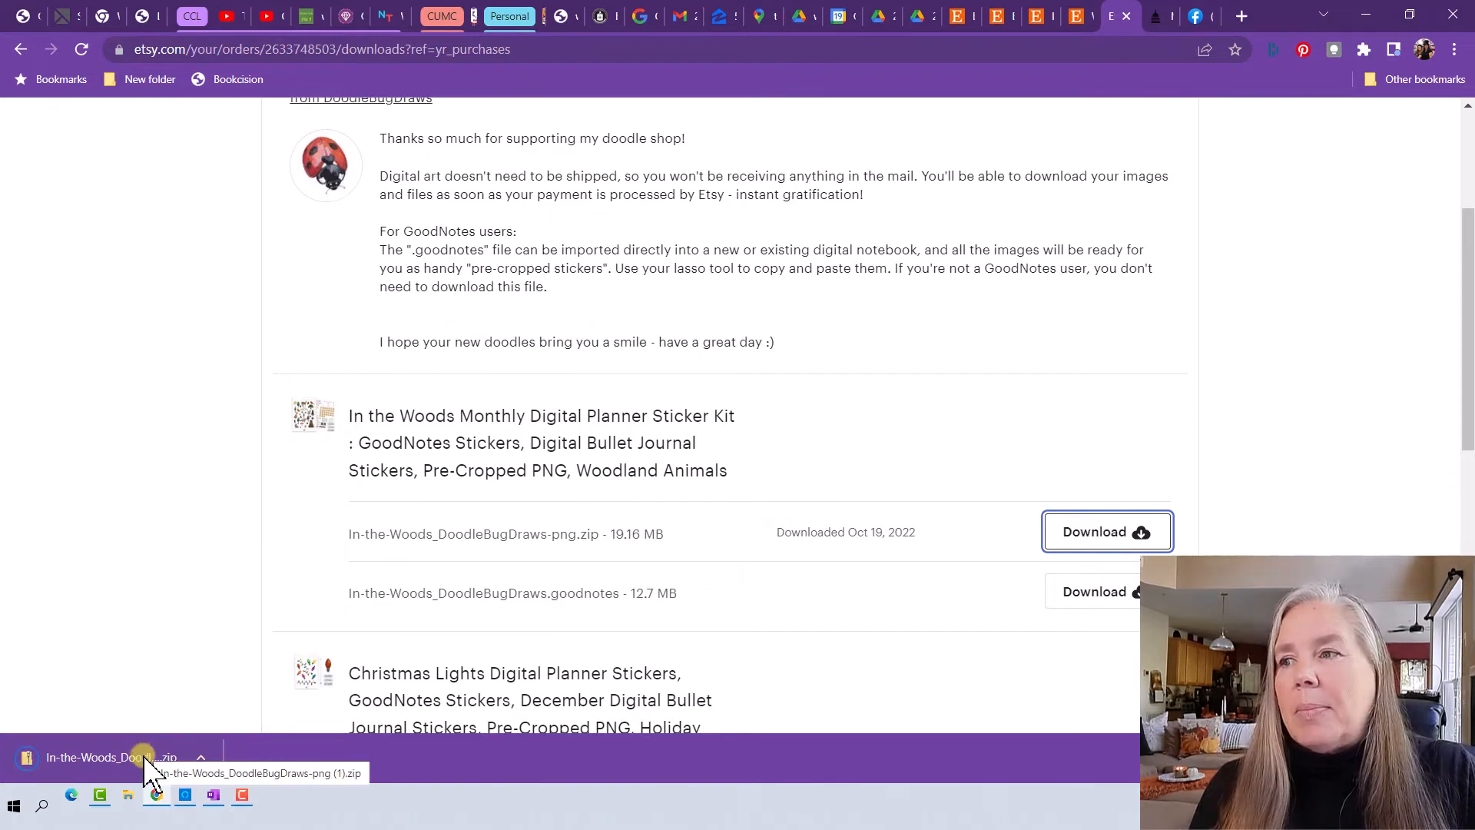
click(136, 759)
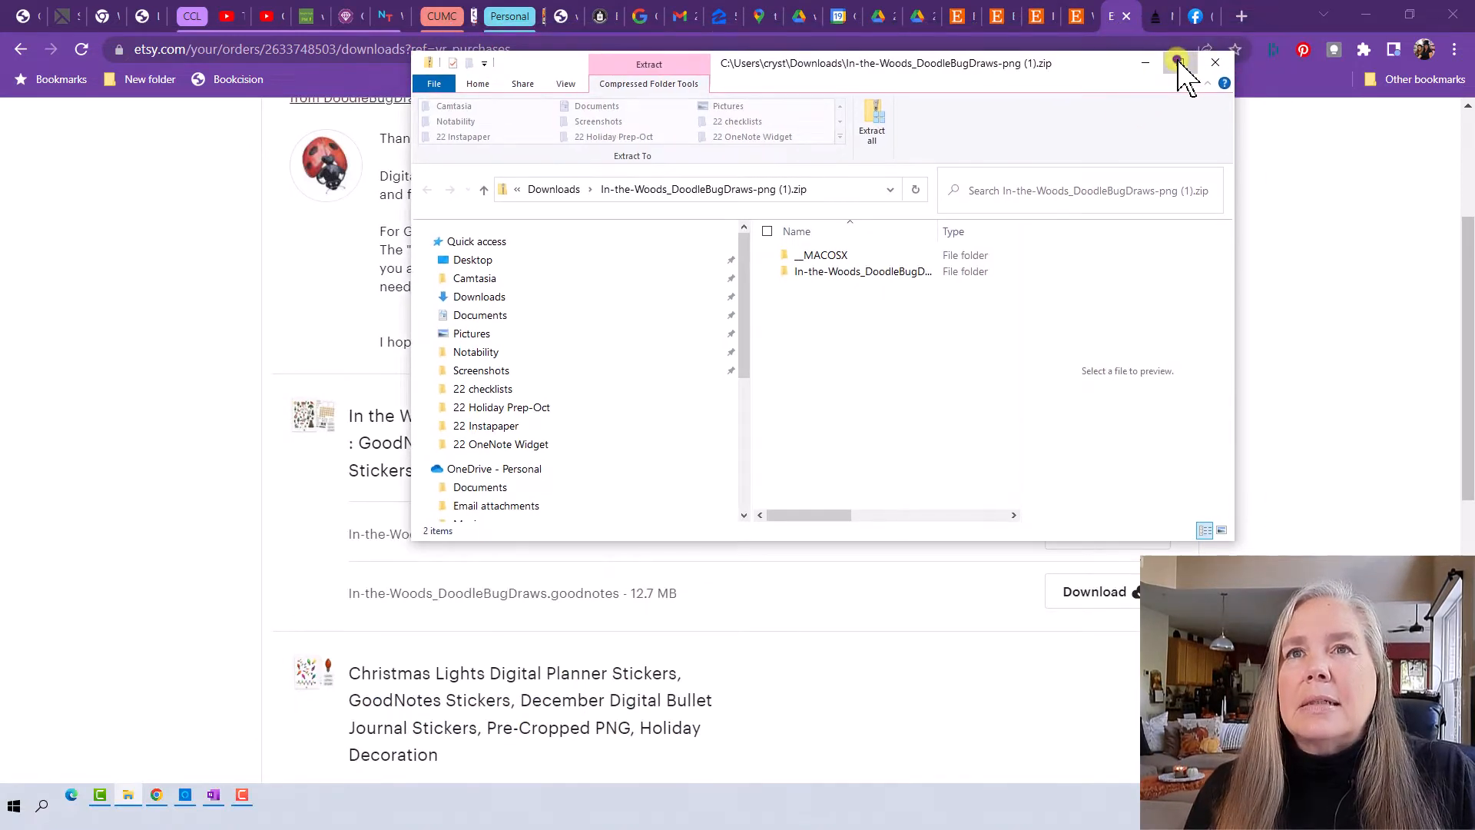
click(1178, 59)
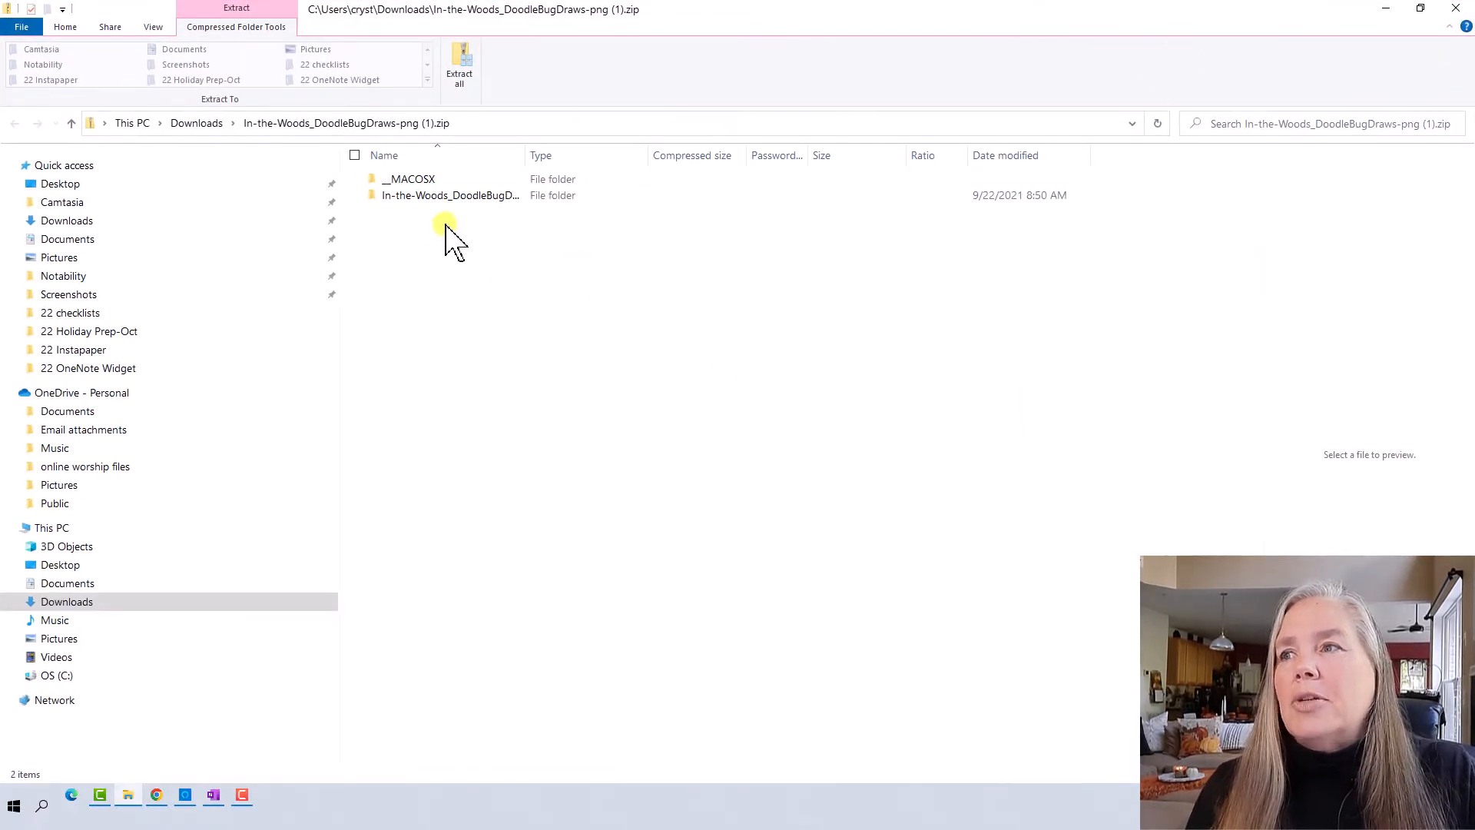
double_click(477, 197)
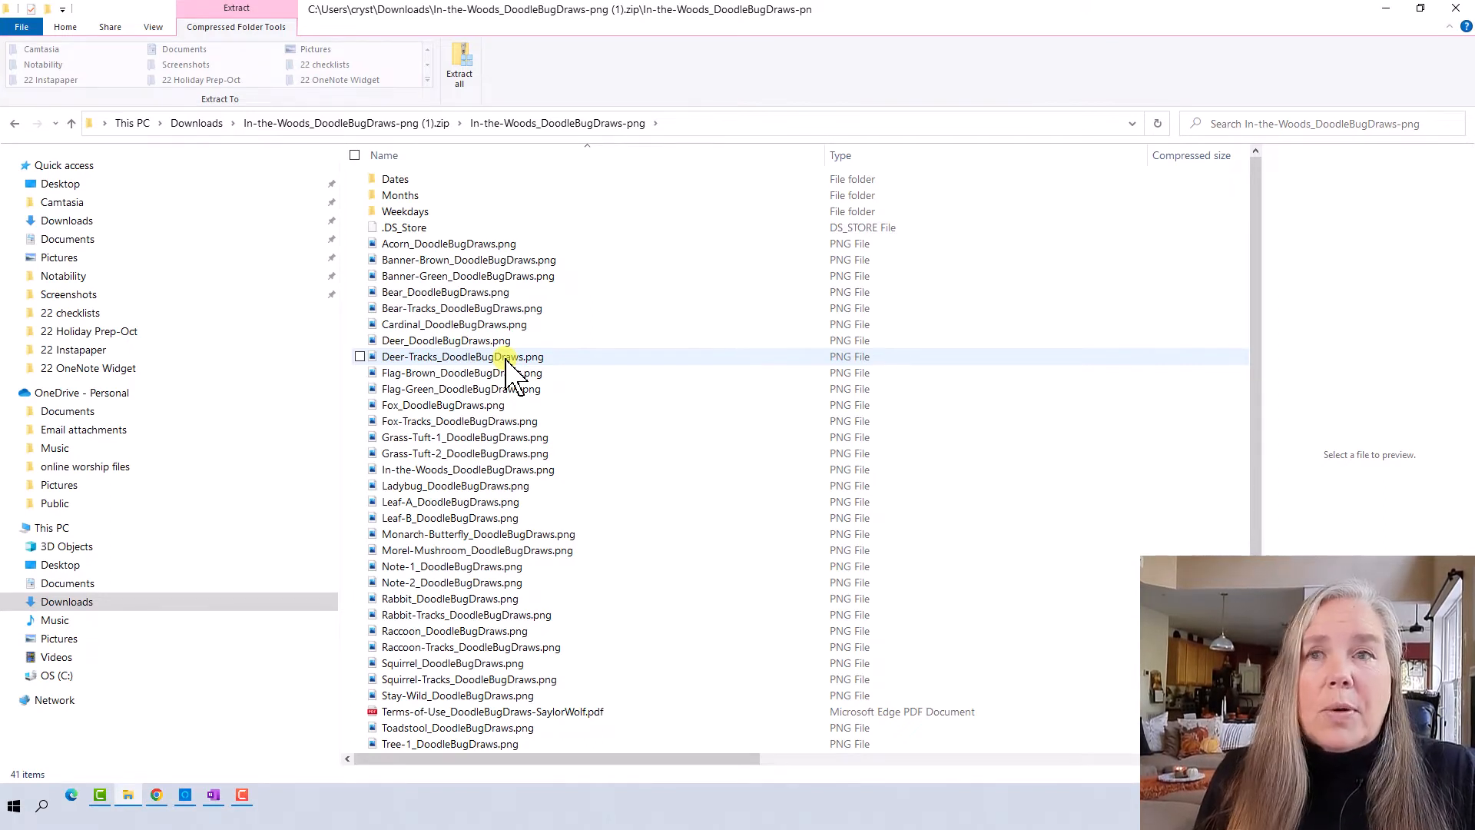
double_click(448, 181)
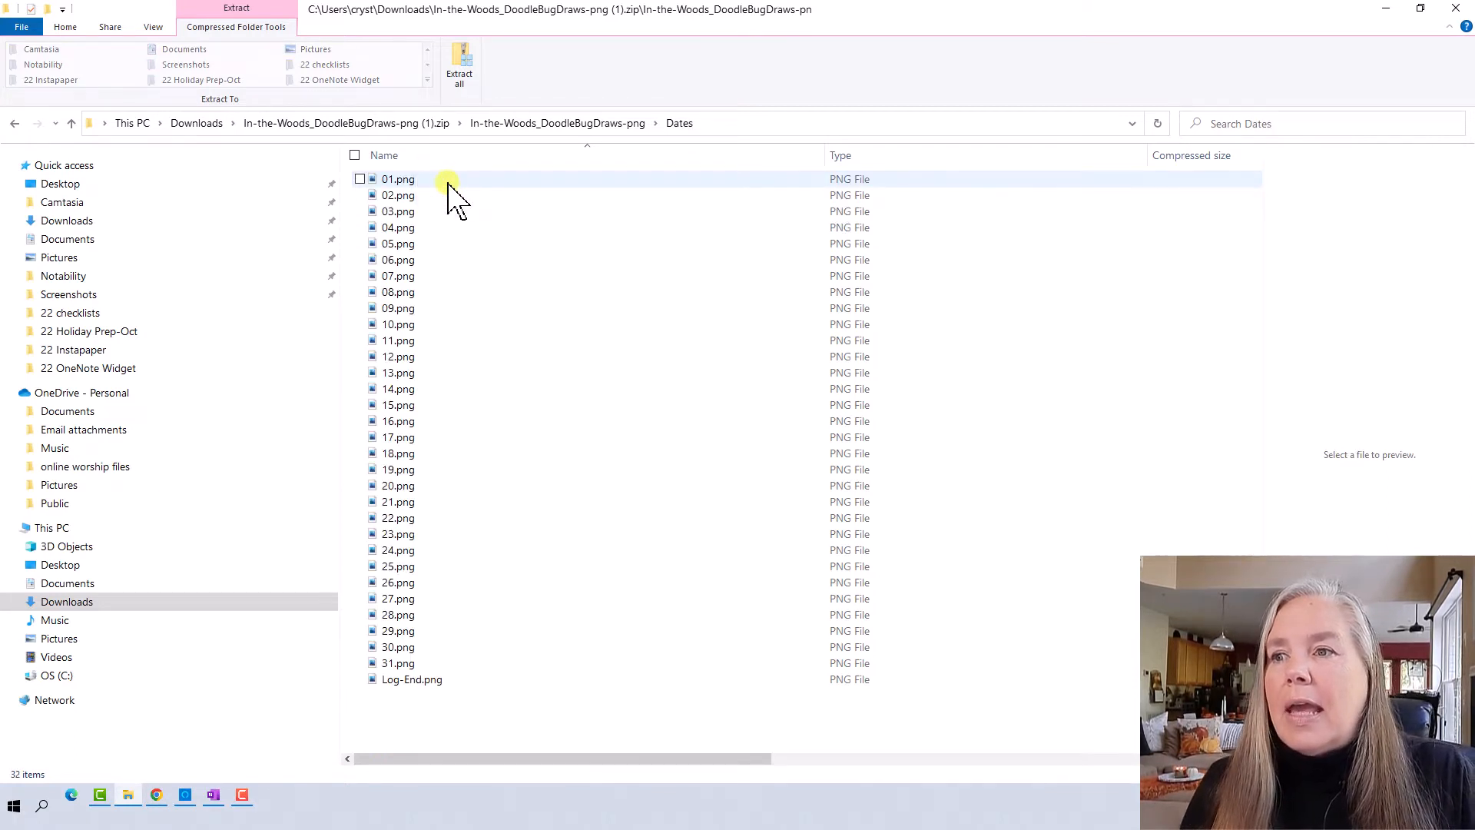
- Preview the 01.png and Log-End.png sticker images from the Dates folder
double_click(410, 183)
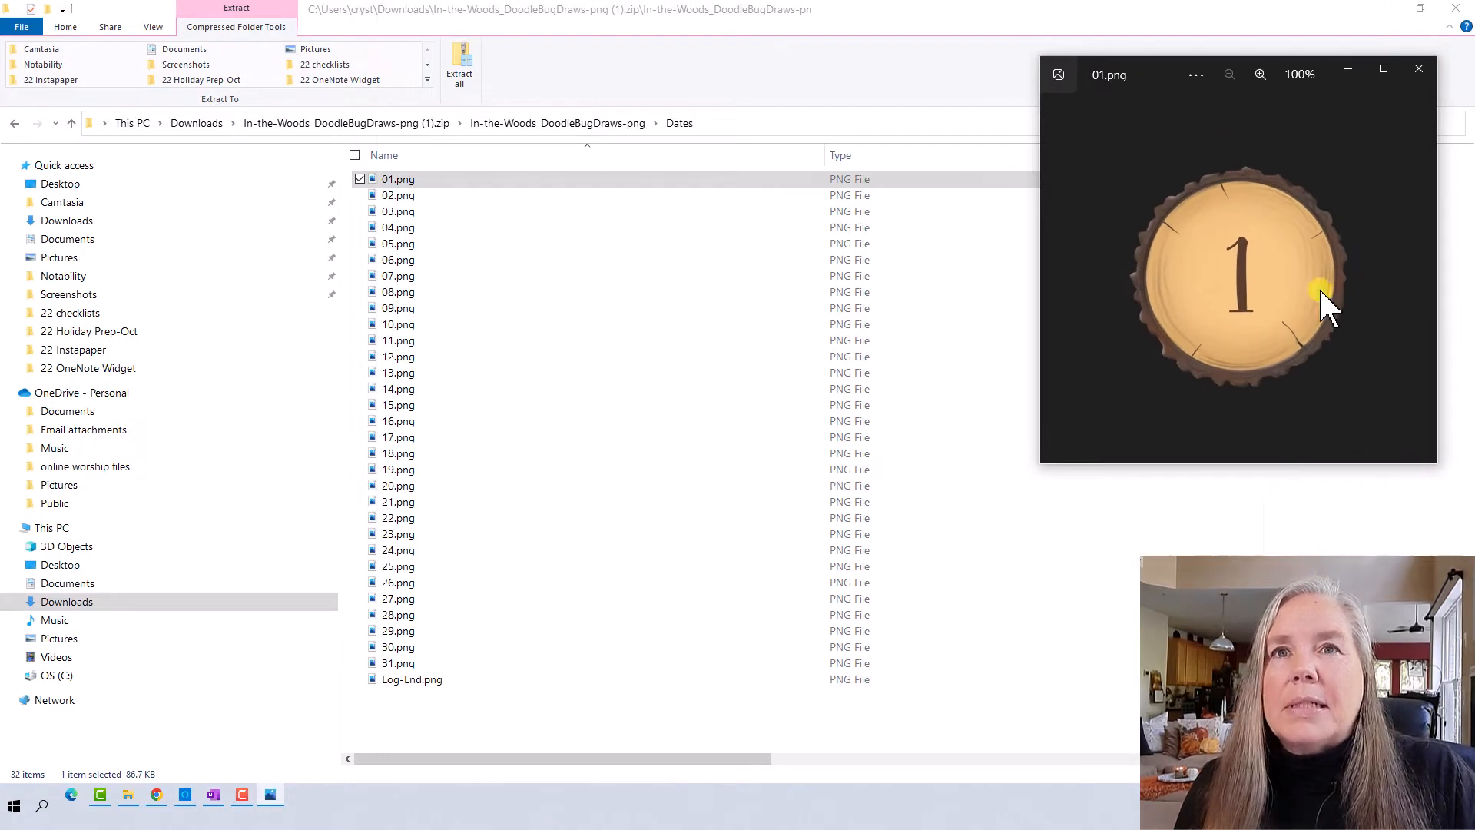
click(398, 182)
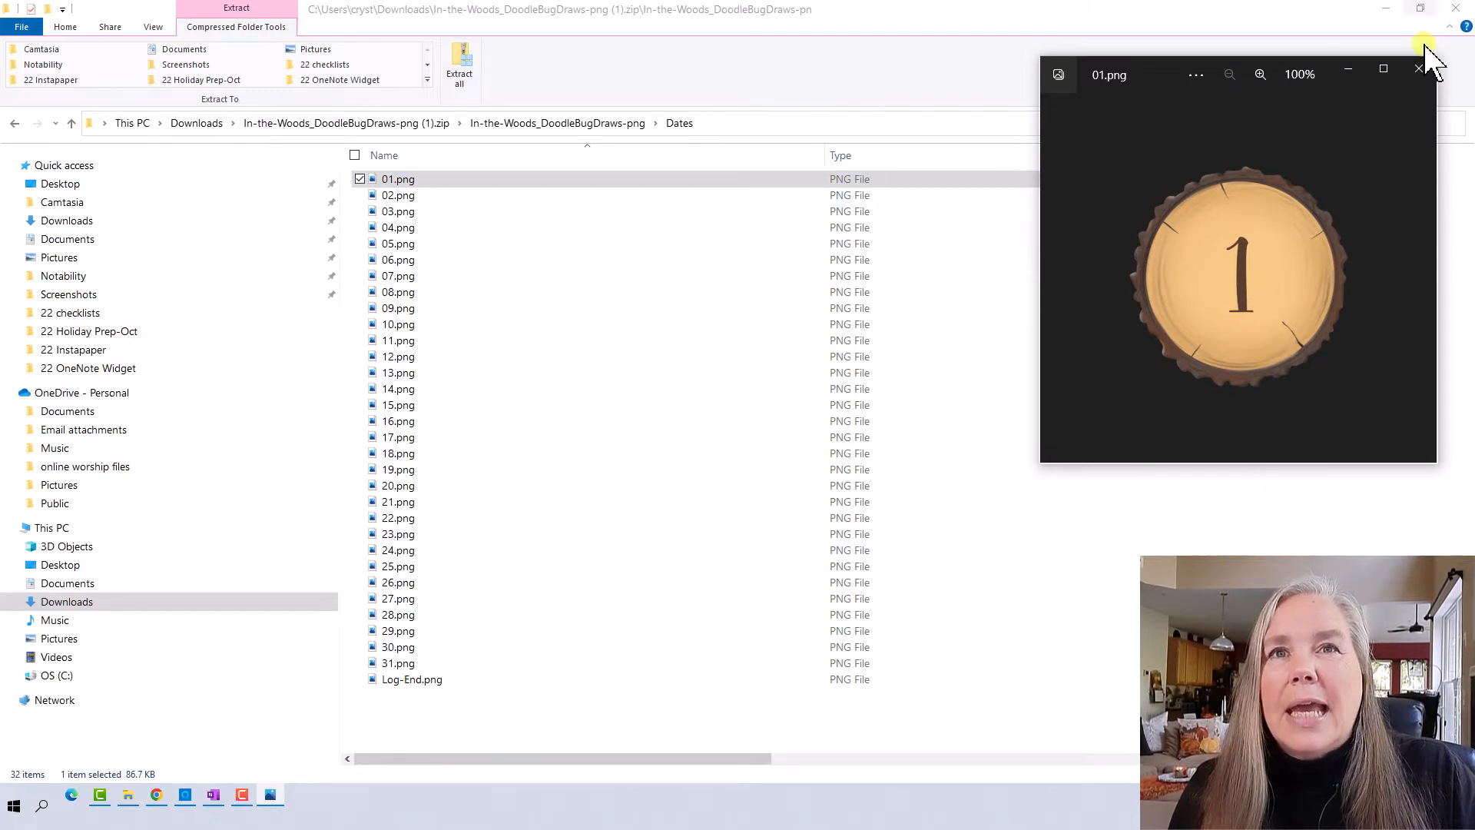
click(433, 680)
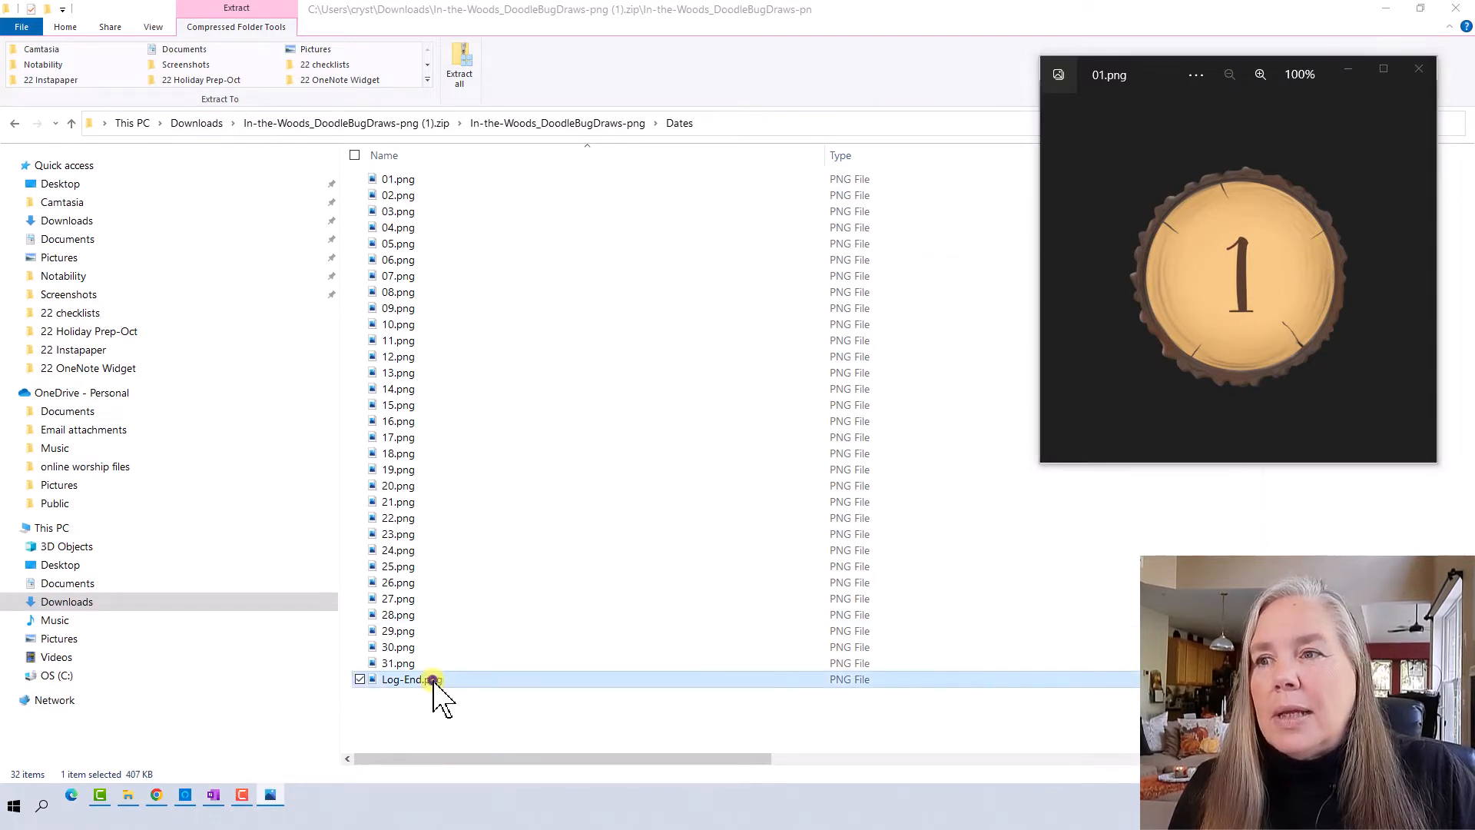
click(495, 679)
double_click(495, 679)
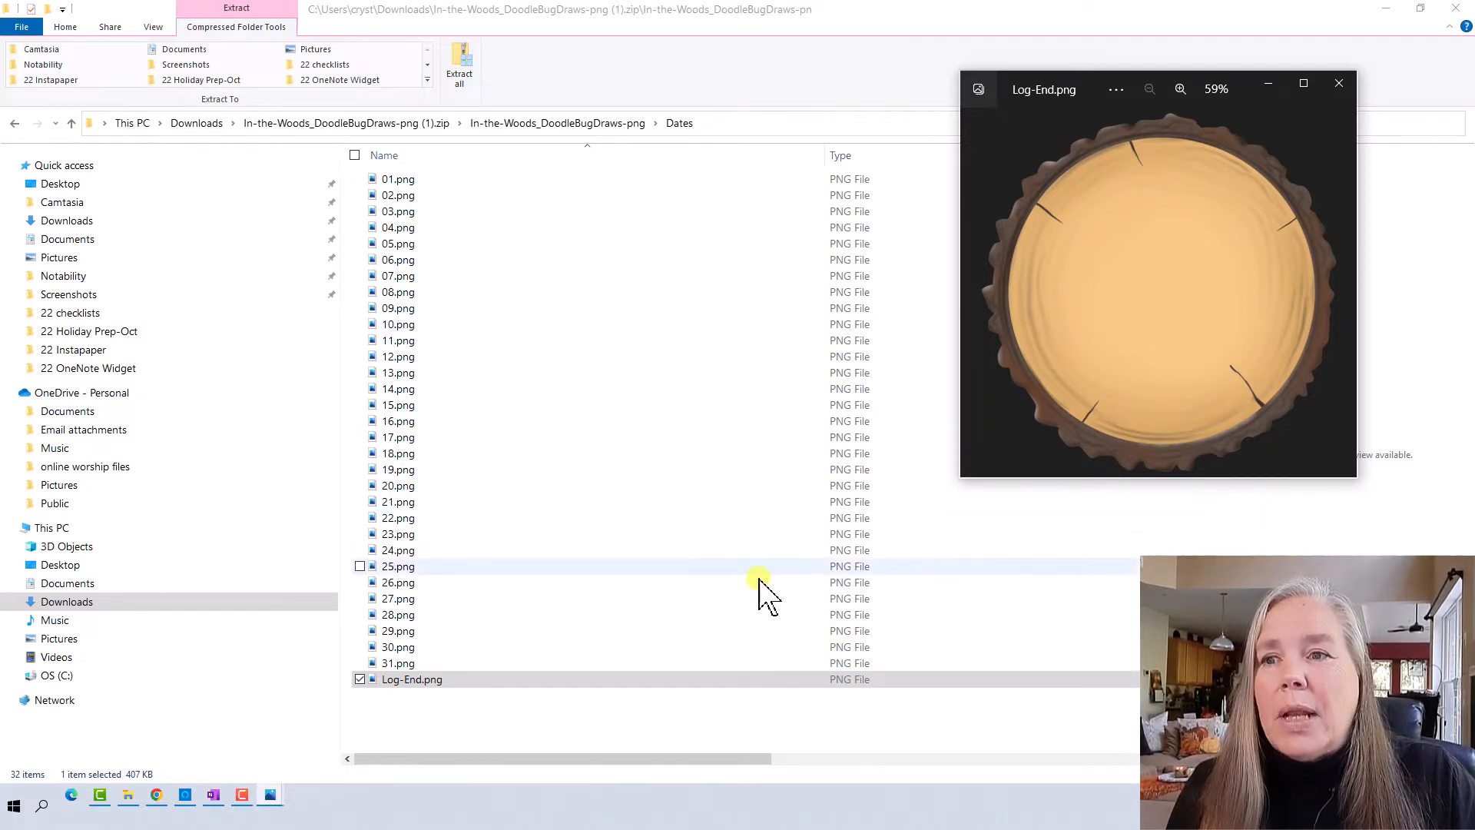
- Copy Log-End.png and arrange File Explorer side by side with the November Monthly window in OneNote
right_click(634, 688)
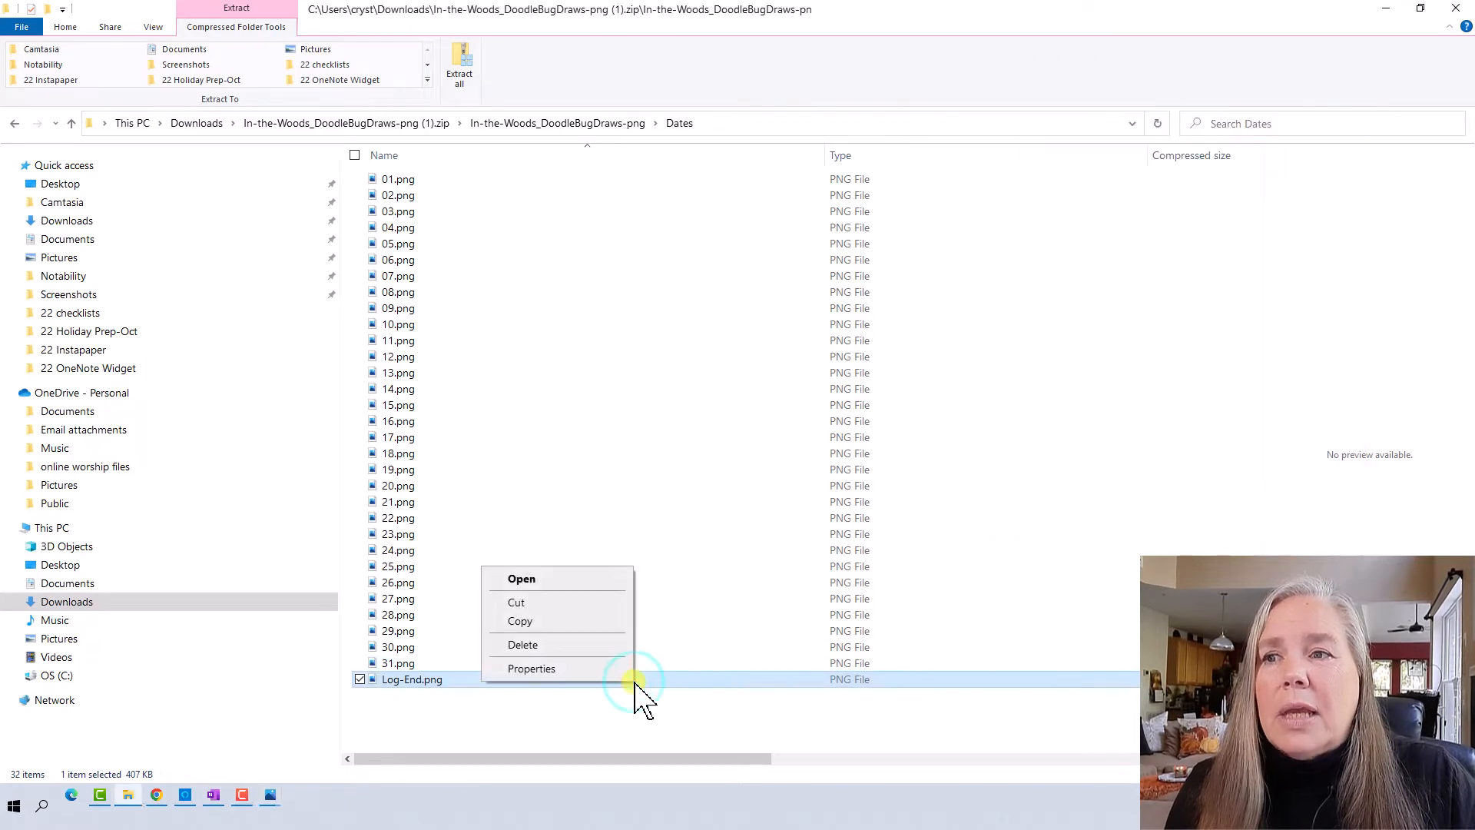
click(607, 621)
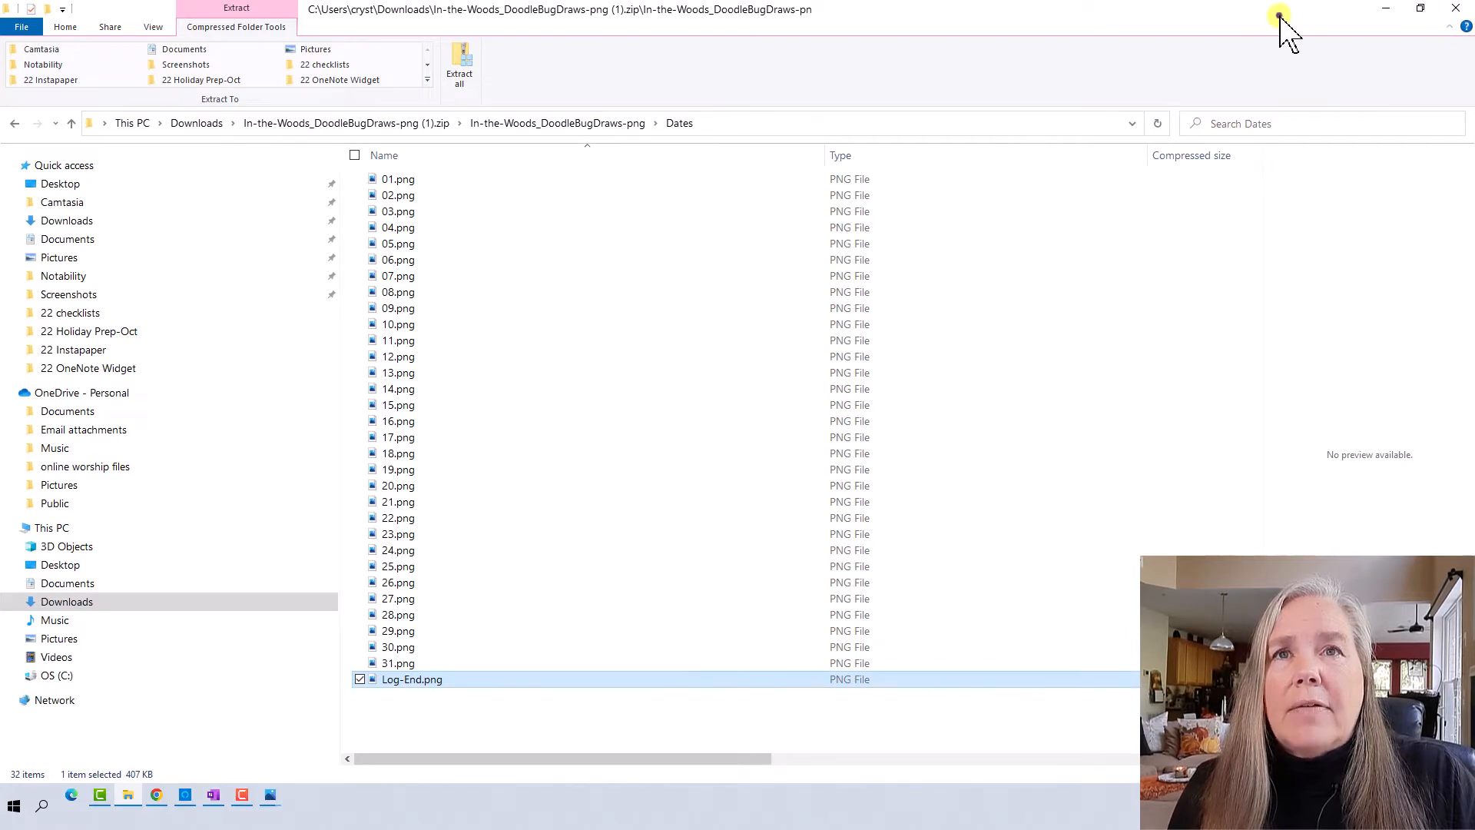
drag(1284, 33, 2, 172)
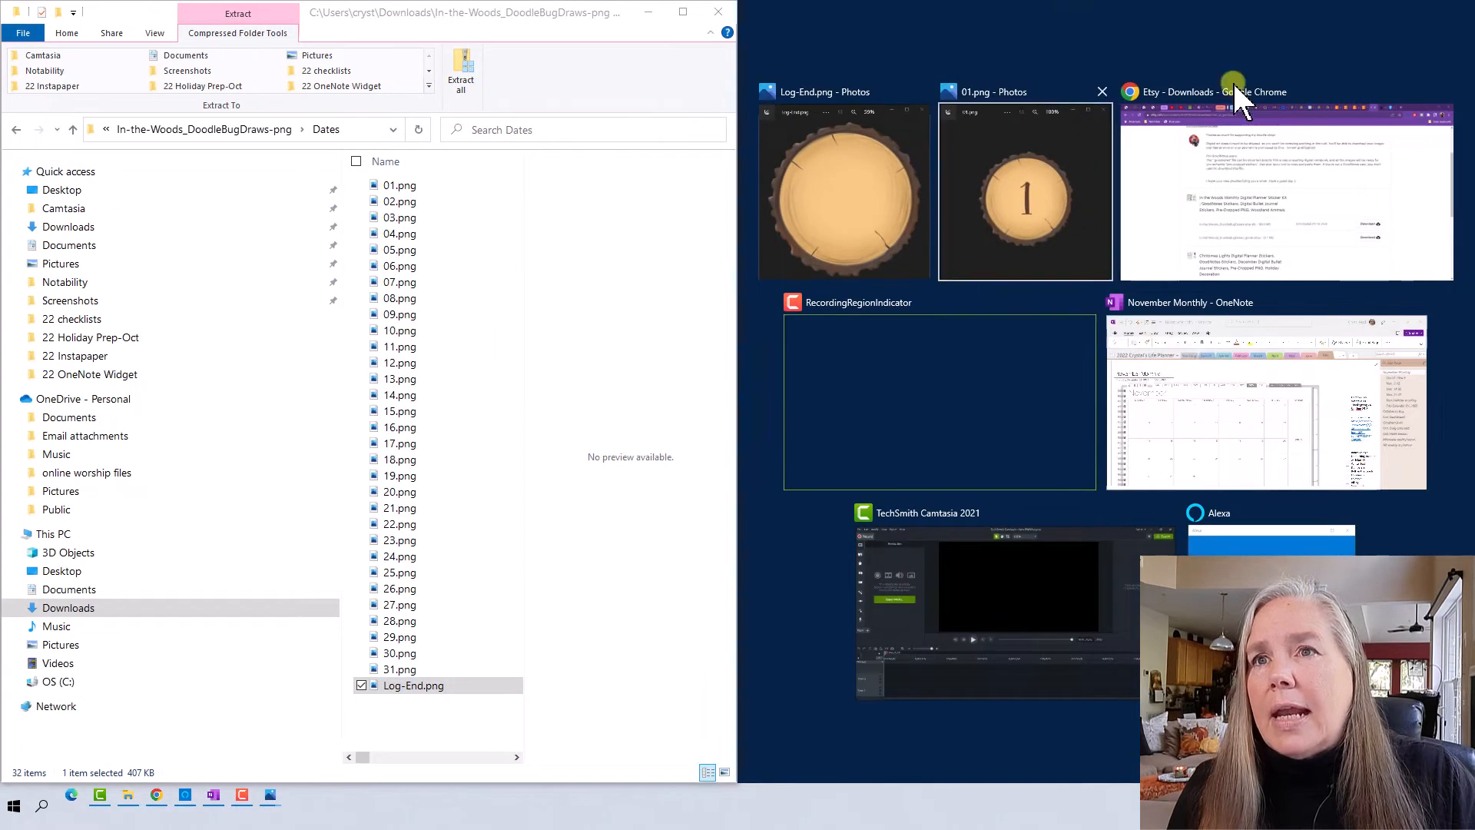
click(1222, 398)
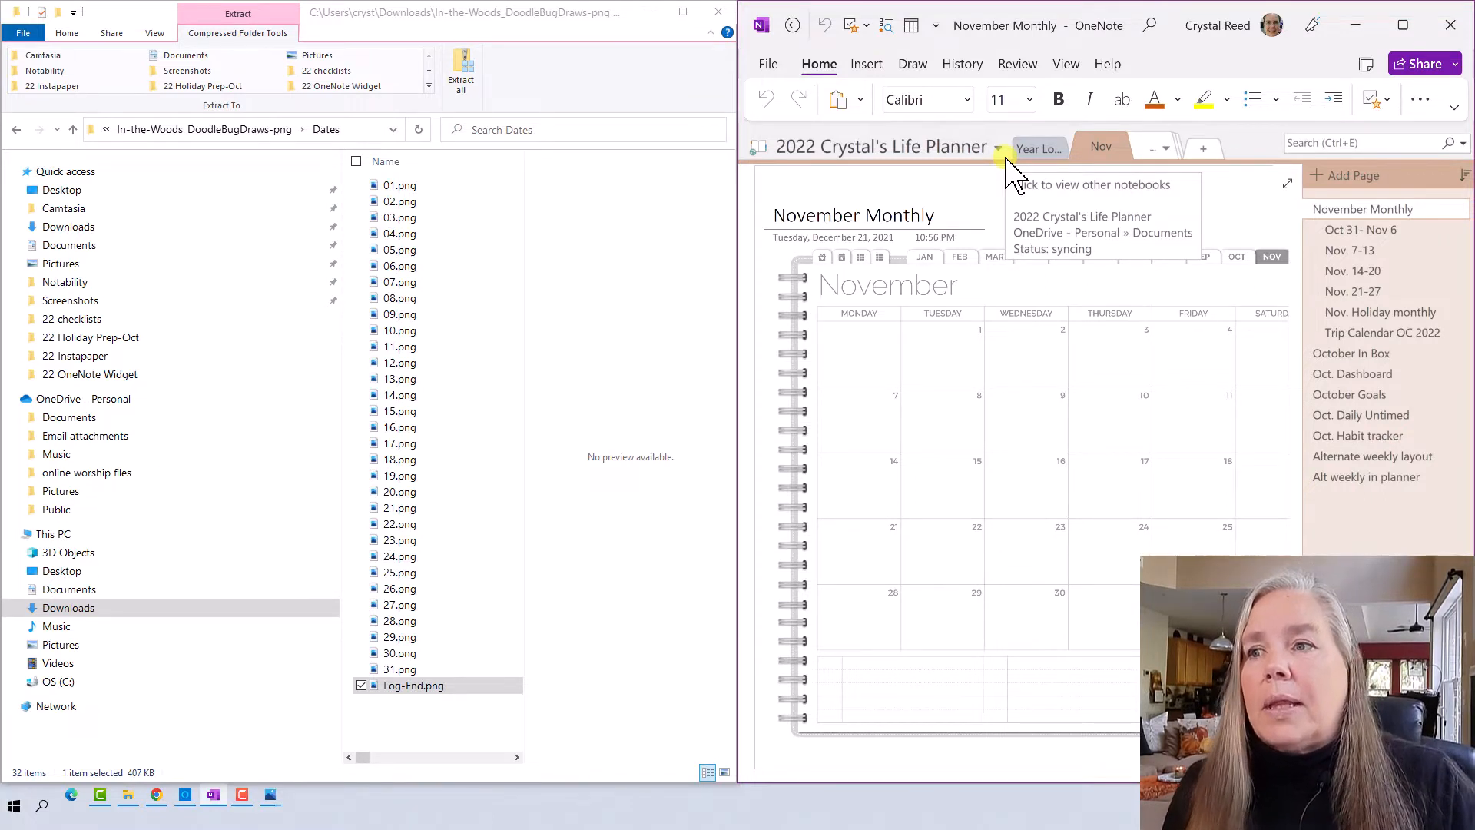
- Add a new page to the planner's Nov section and title it "Into The Woods"
click(1333, 177)
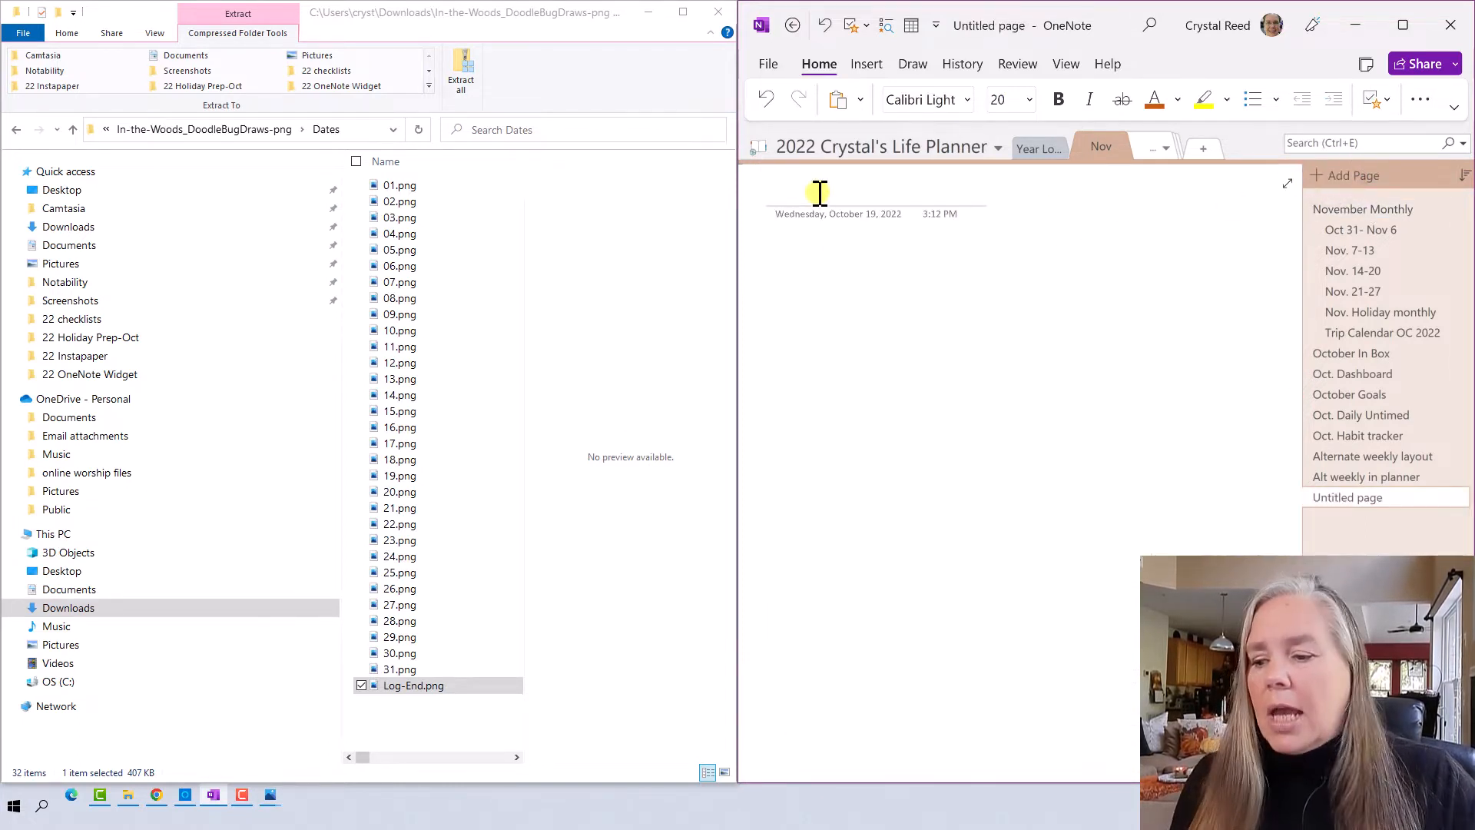
text(In)
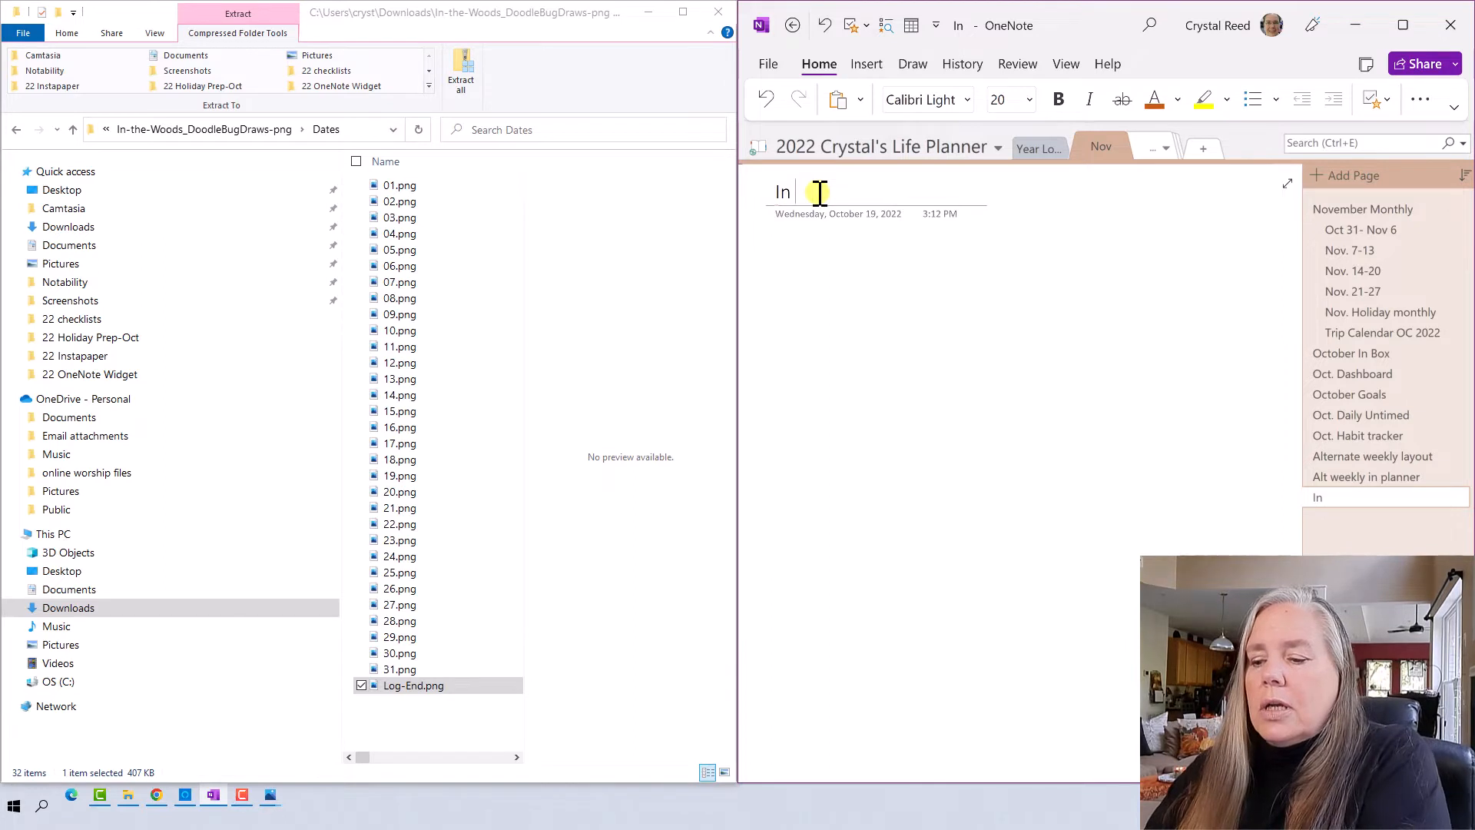
text(t)
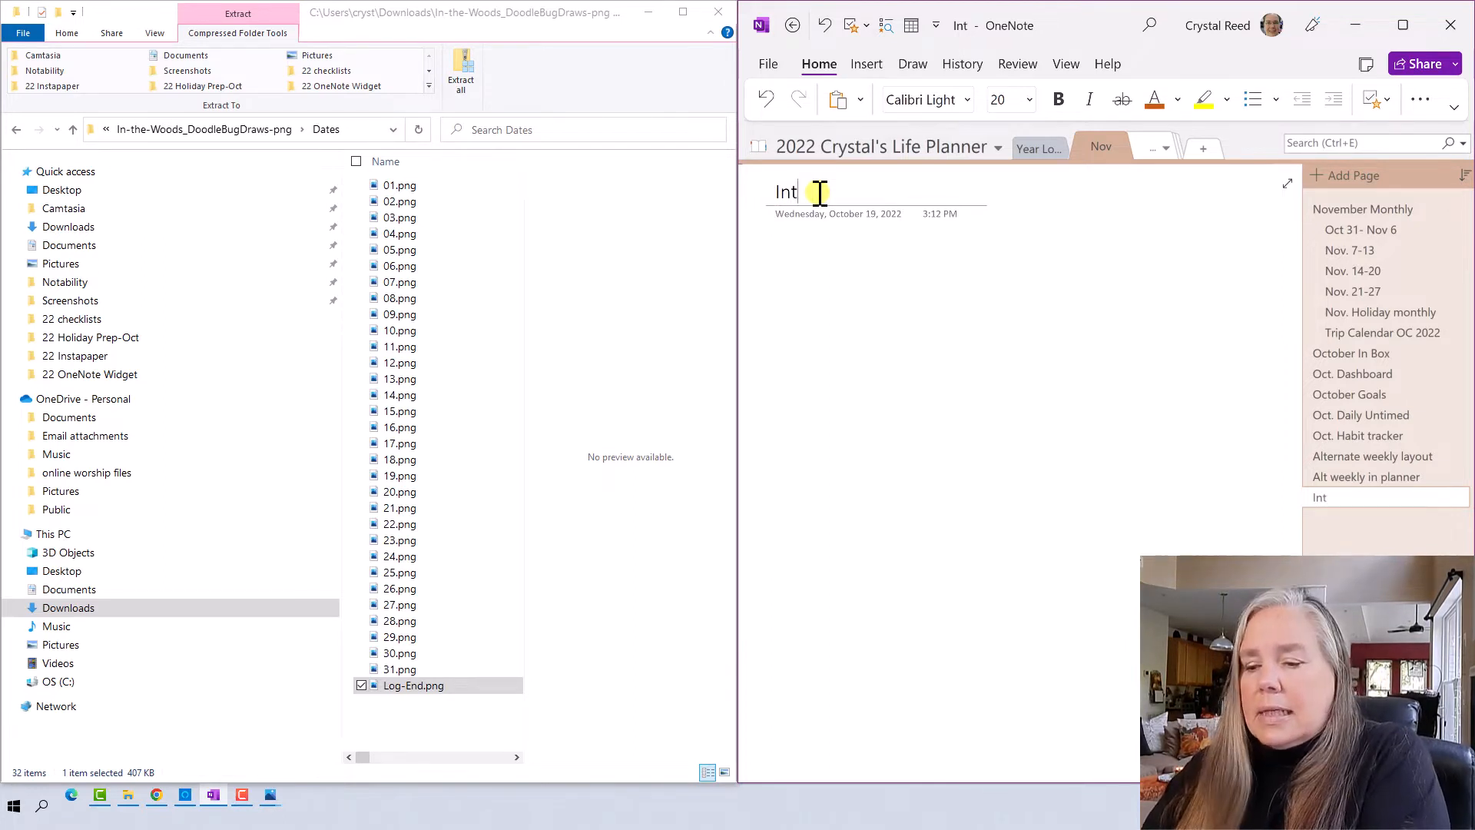
text(o The)
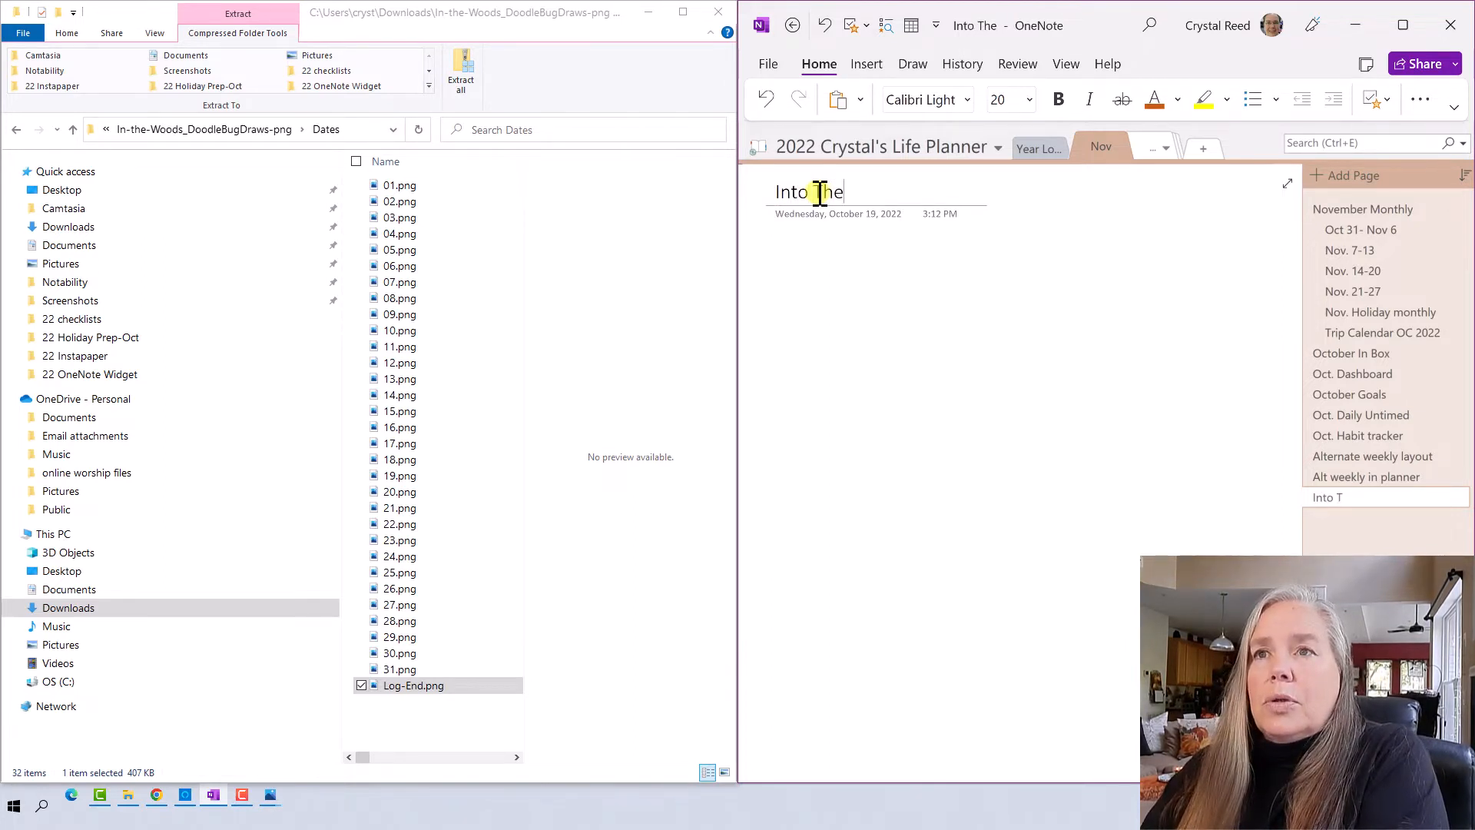
text( Woods)
key(Return)
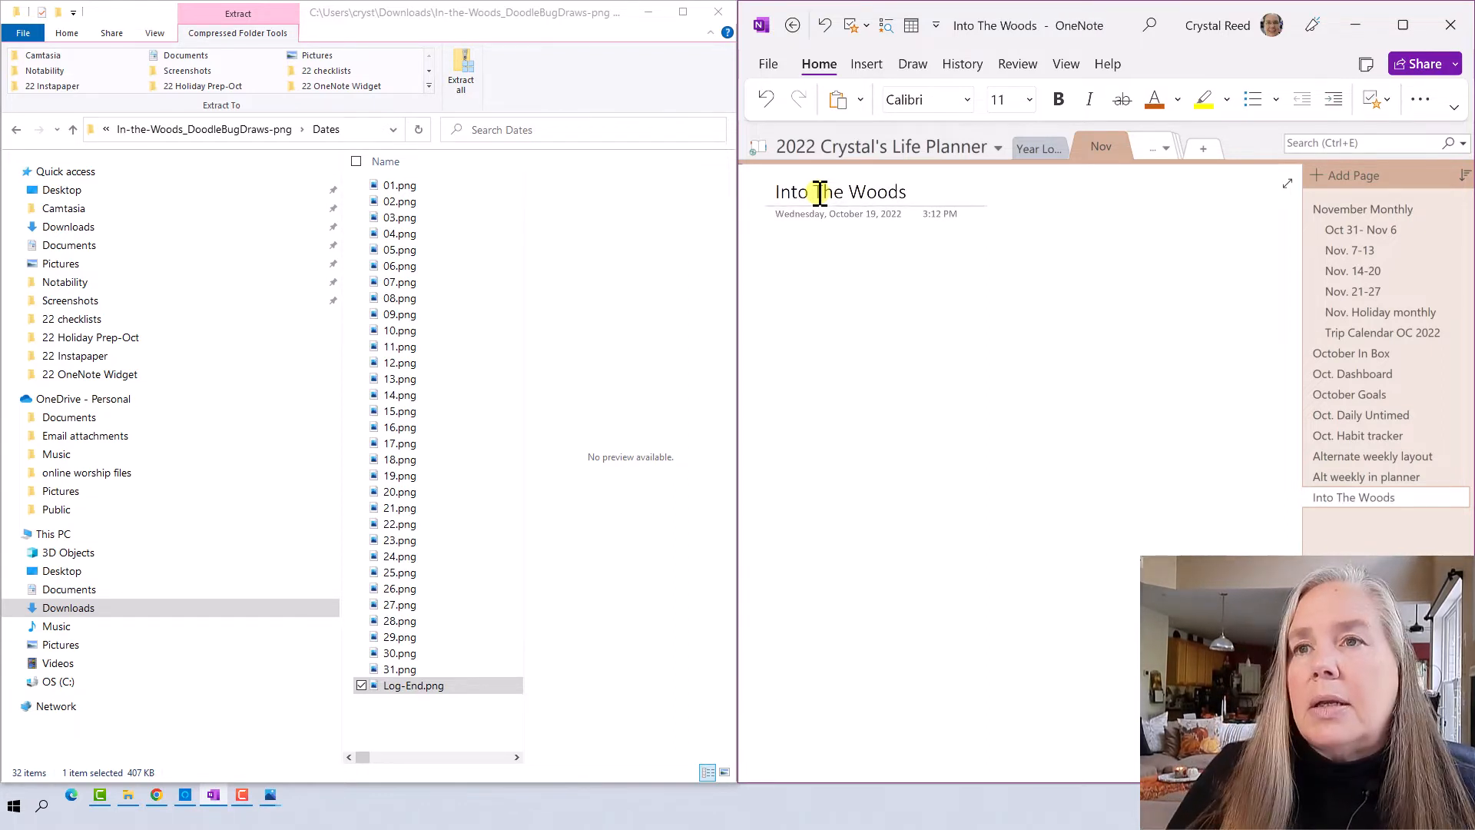
- Paste the log-end sticker onto the Into The Woods page and shrink it proportionally to a small icon
key(ctrl+v)
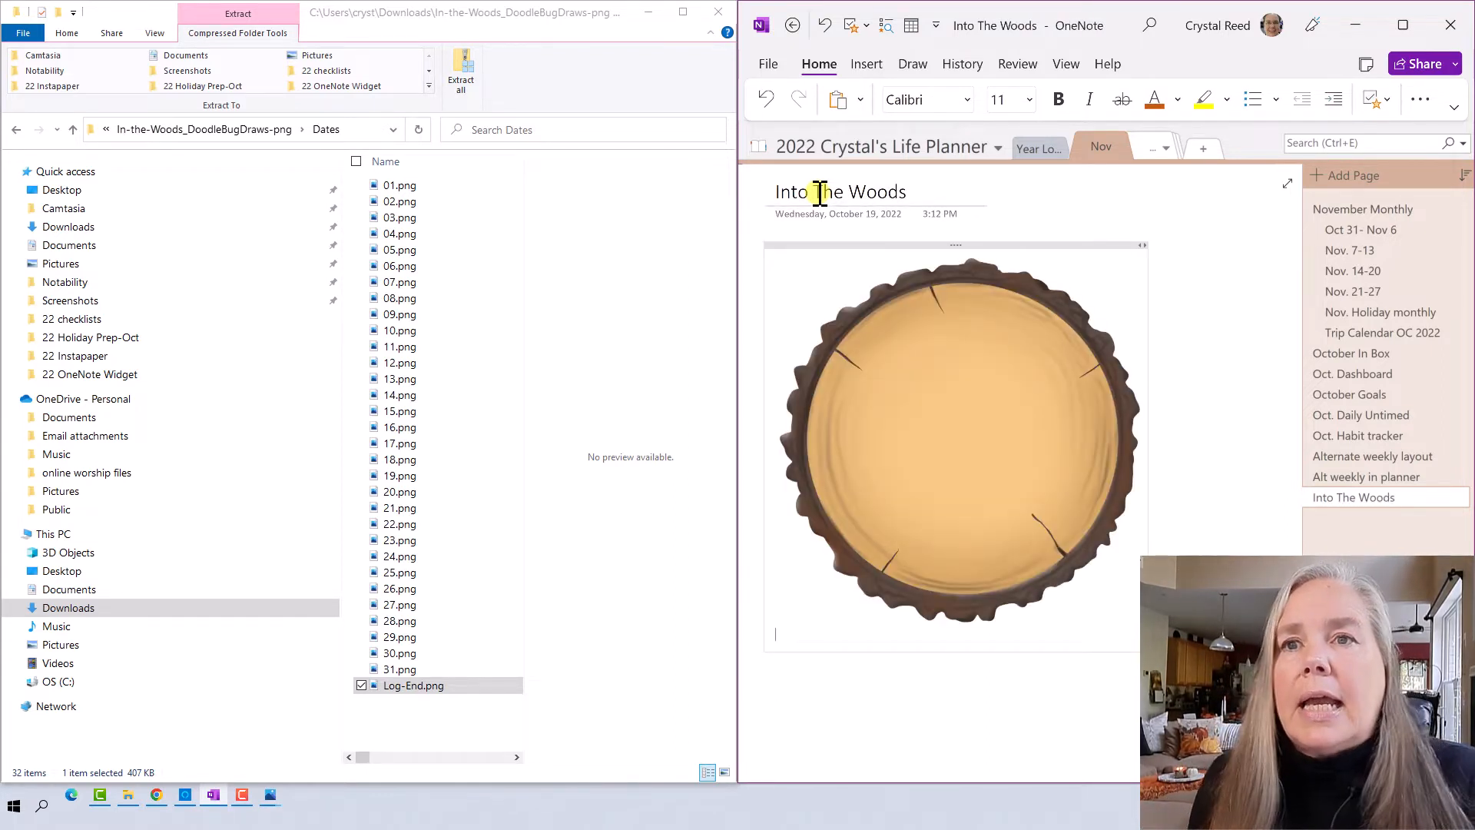
click(1091, 582)
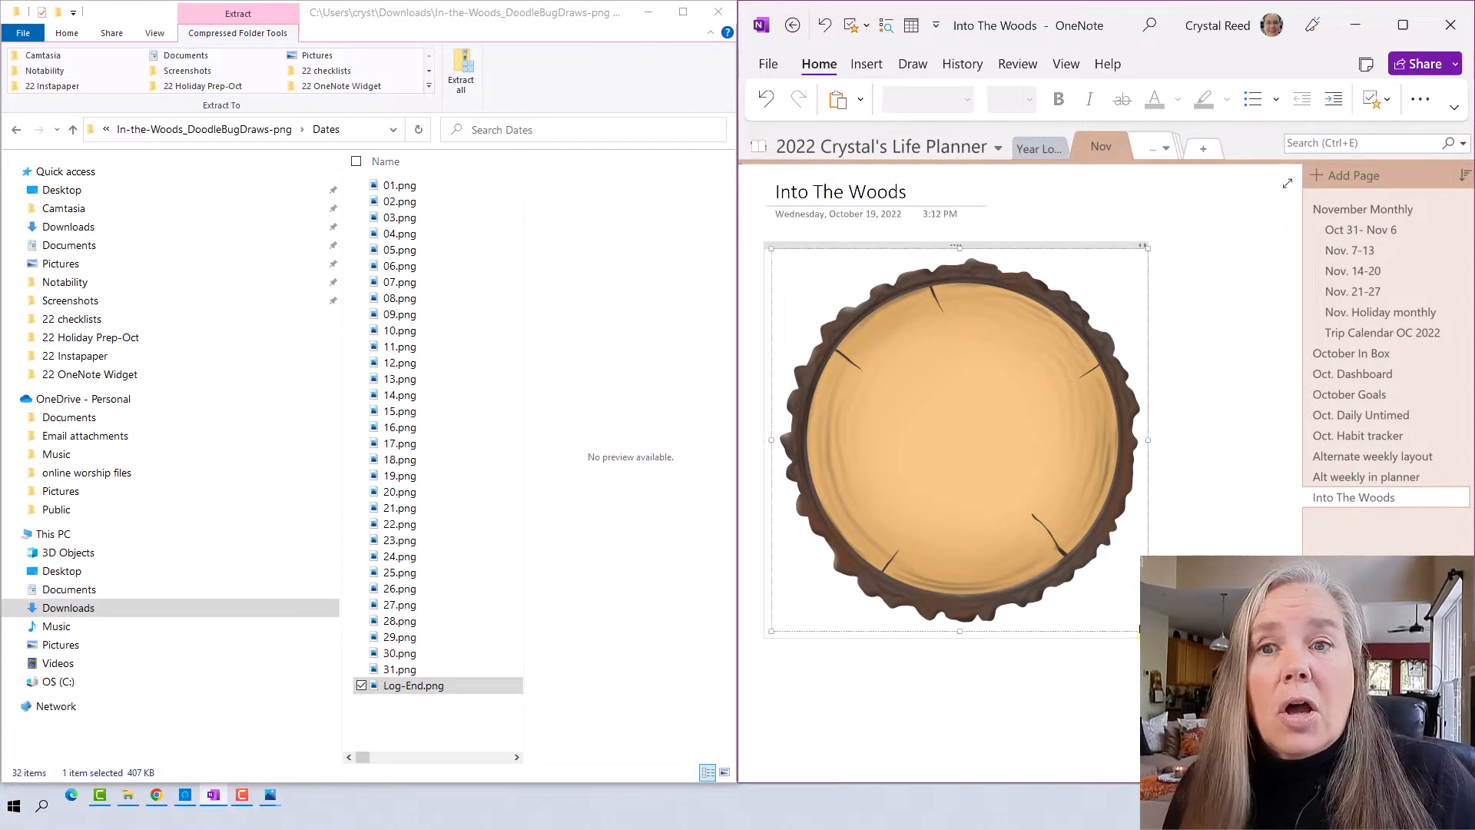
drag(1137, 626, 823, 289)
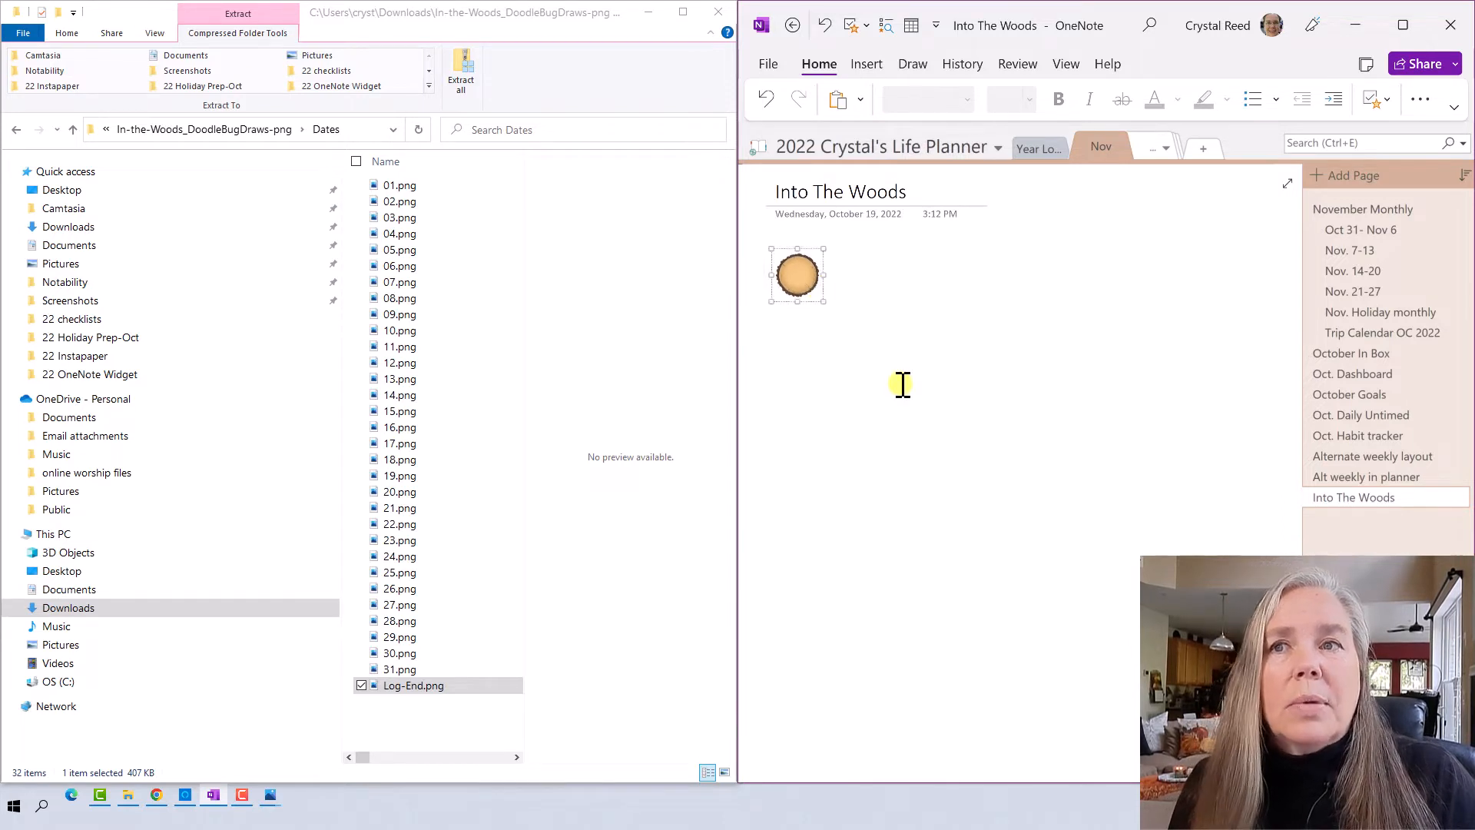
click(819, 285)
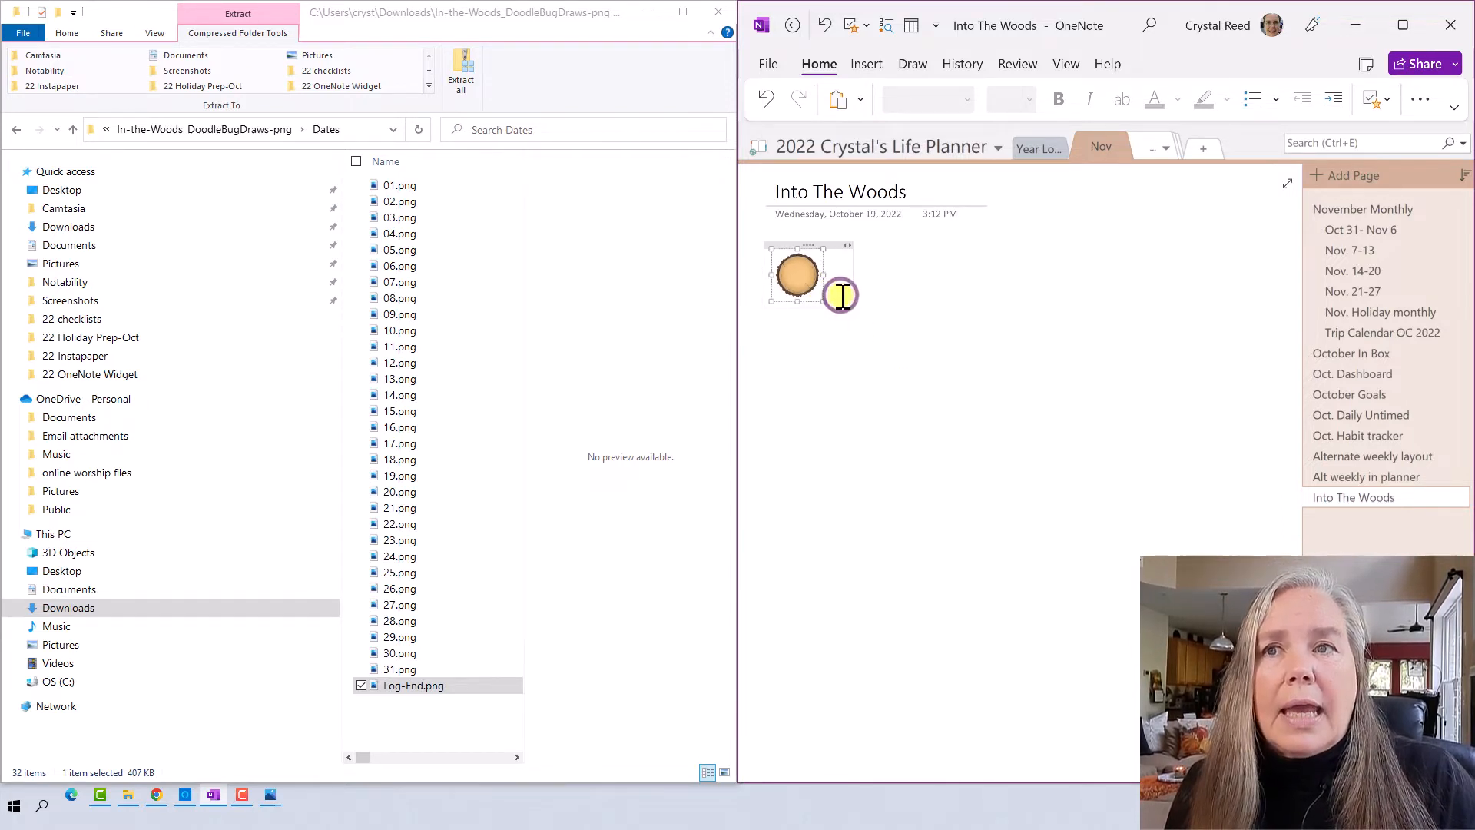
click(843, 296)
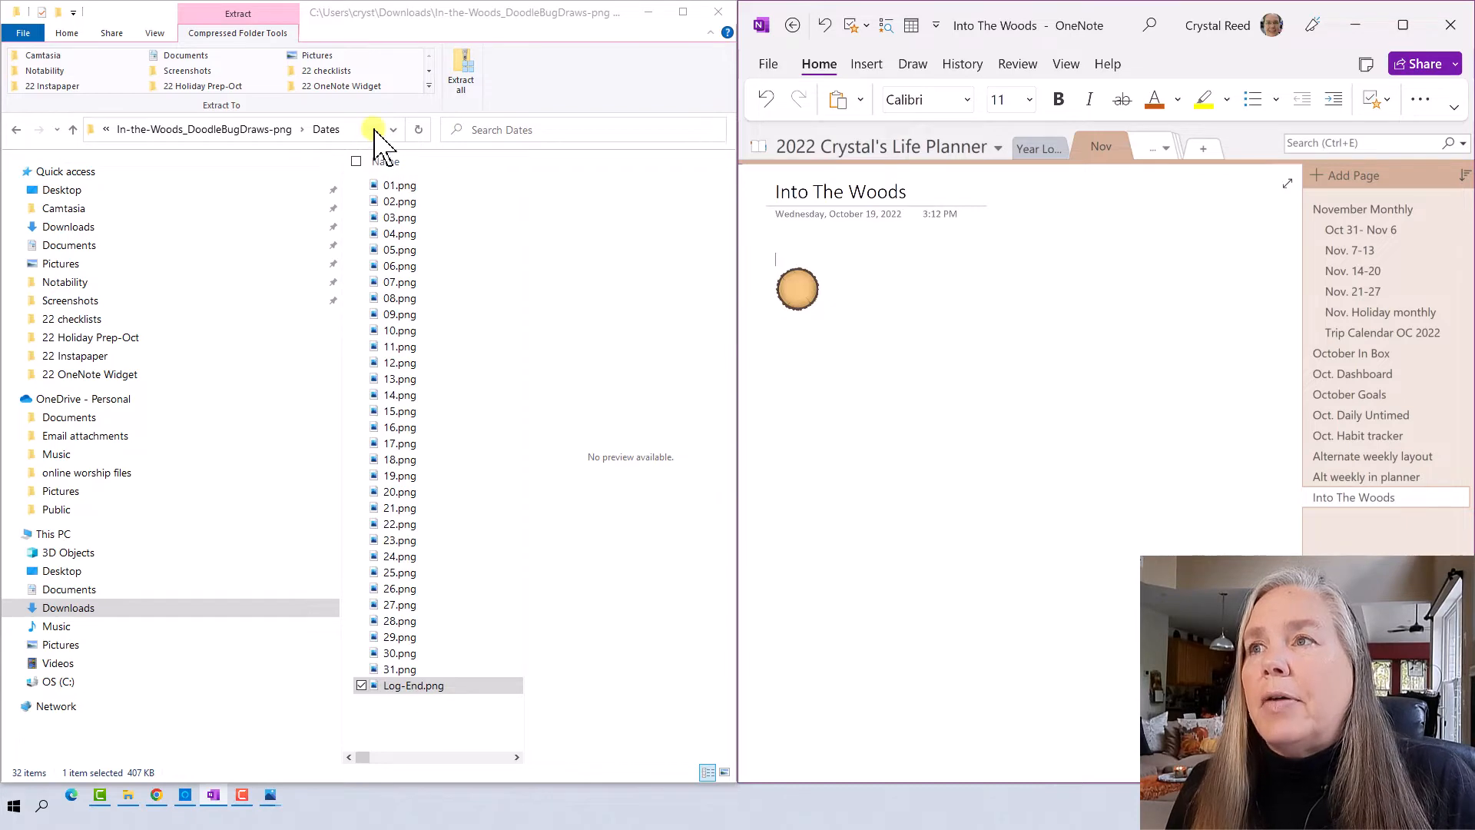
- Copy 11-November.png from the sticker kit's Months folder
click(17, 129)
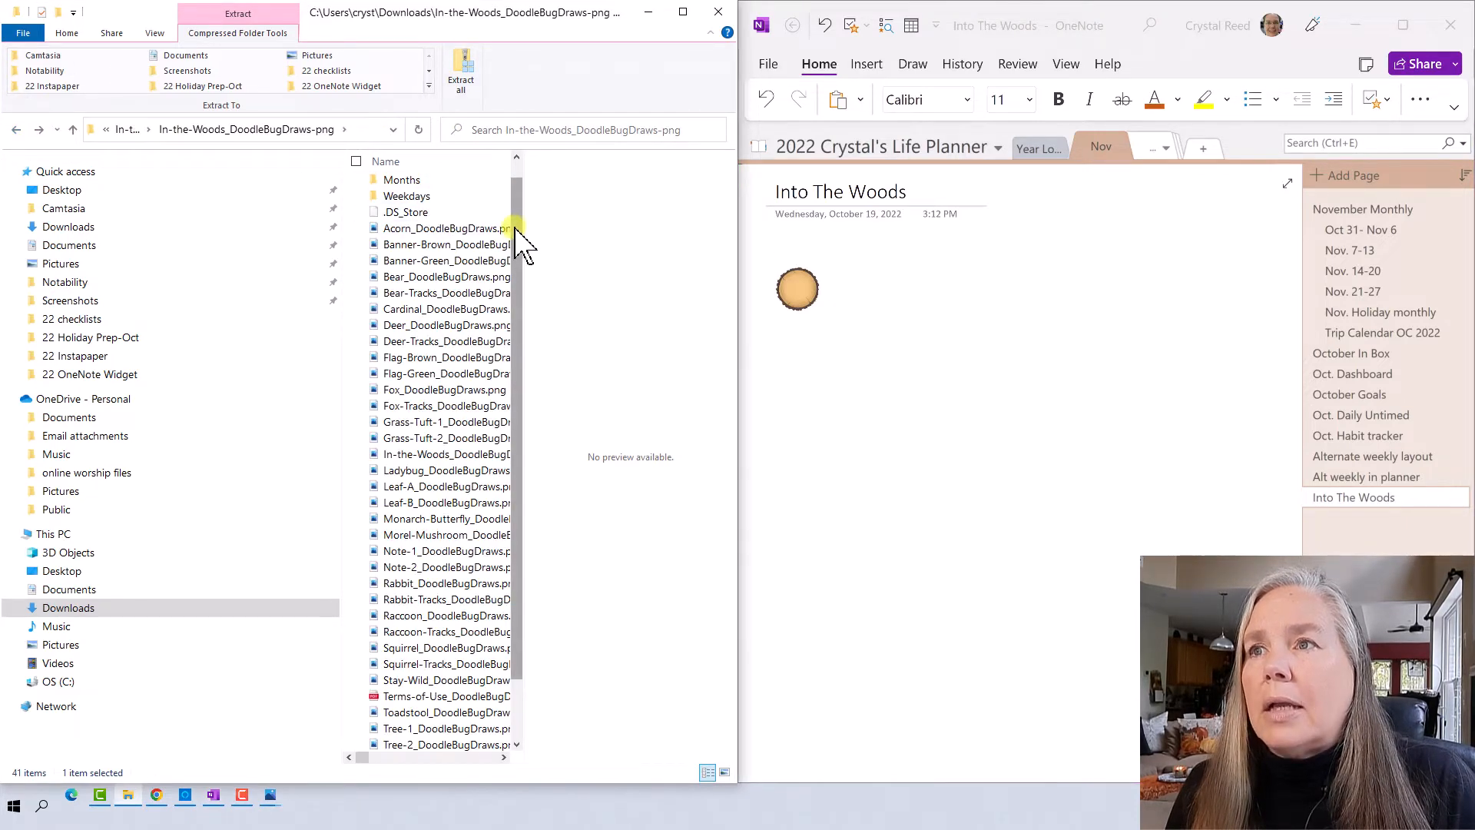
scroll(517, 224, up, 1)
double_click(431, 202)
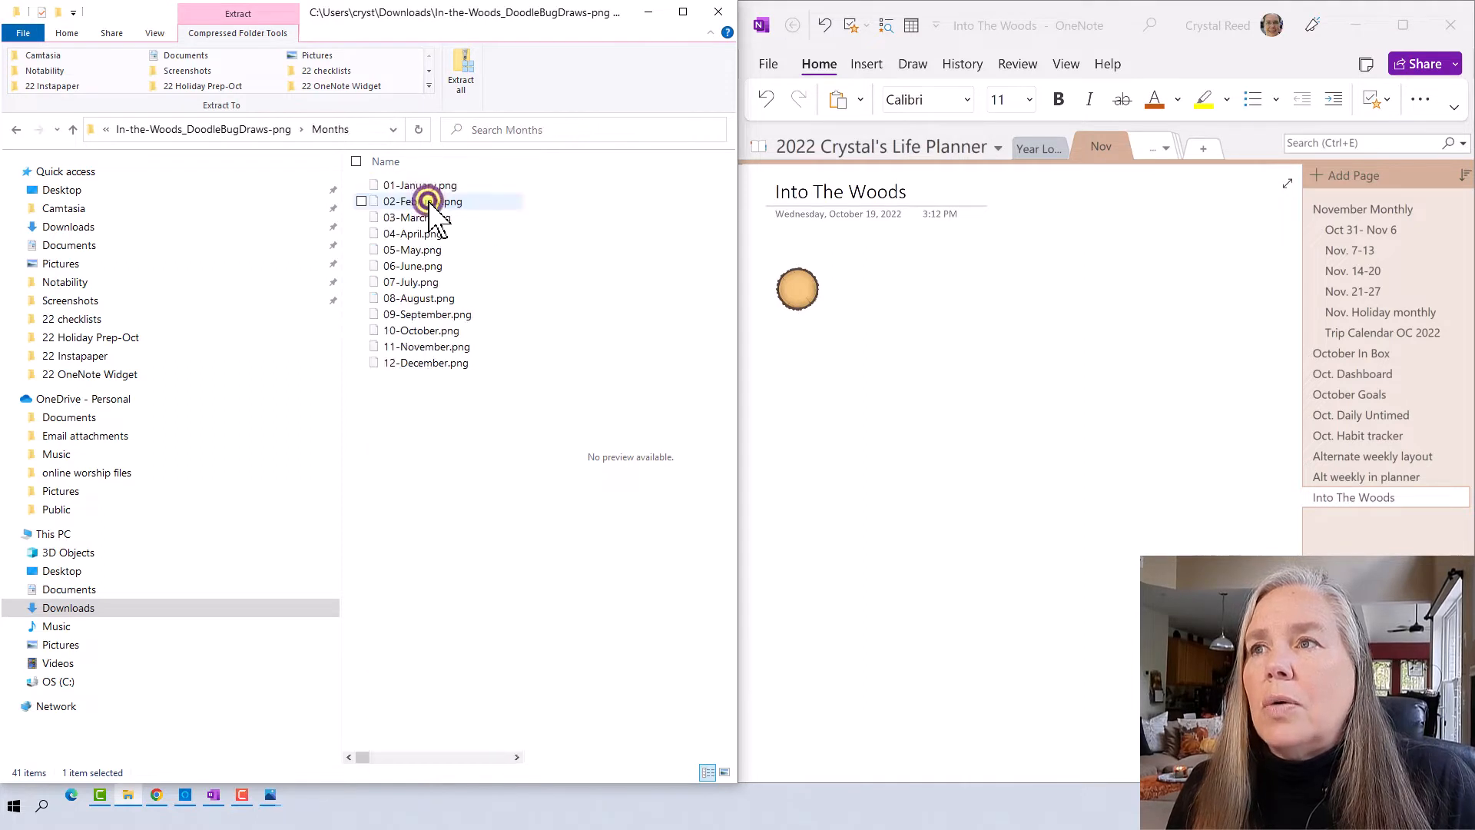
right_click(434, 350)
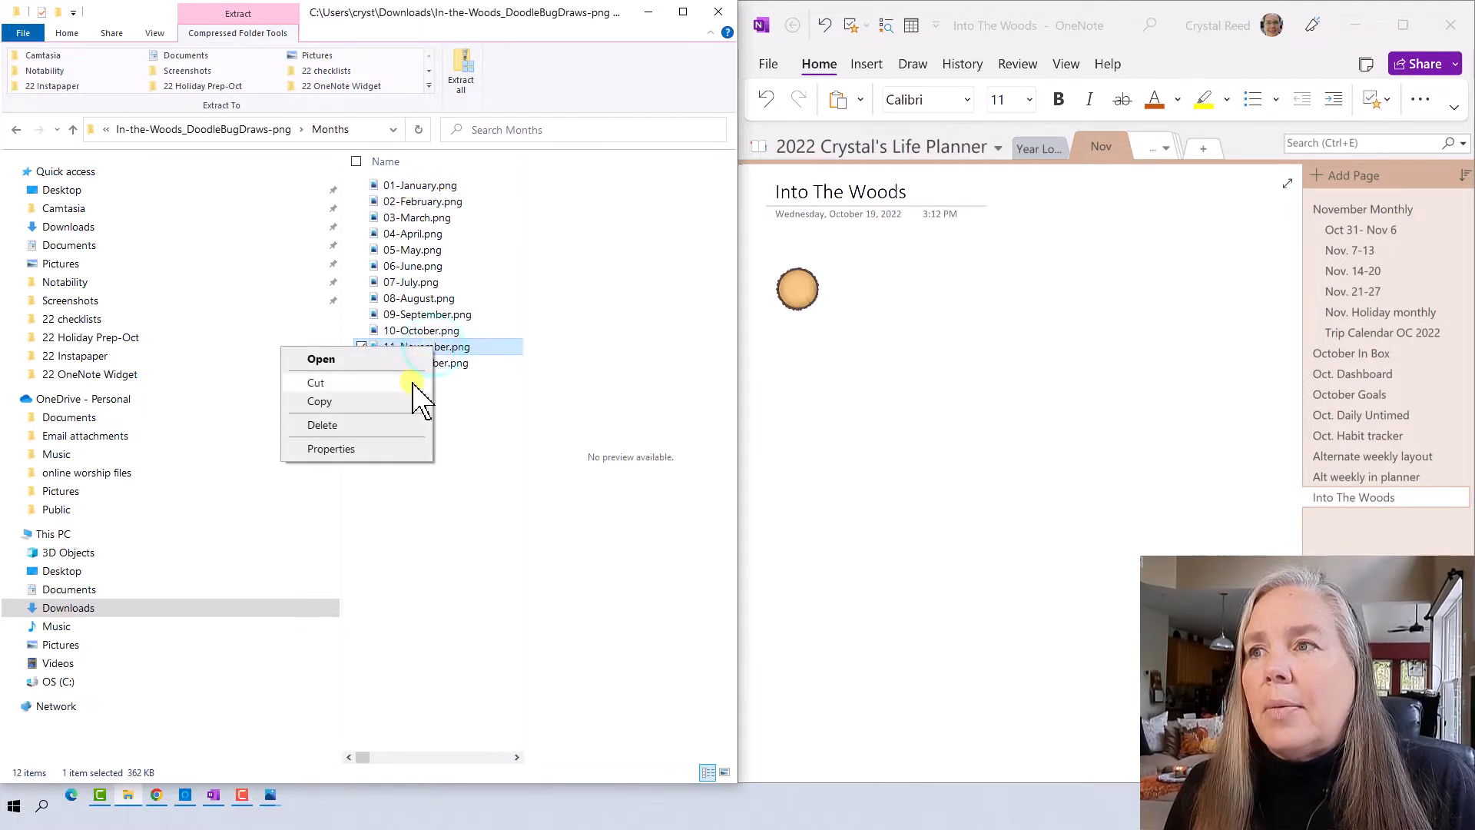
click(398, 401)
- Paste the November title sticker below the log-end image and shrink it proportionally to less than half its width
click(834, 311)
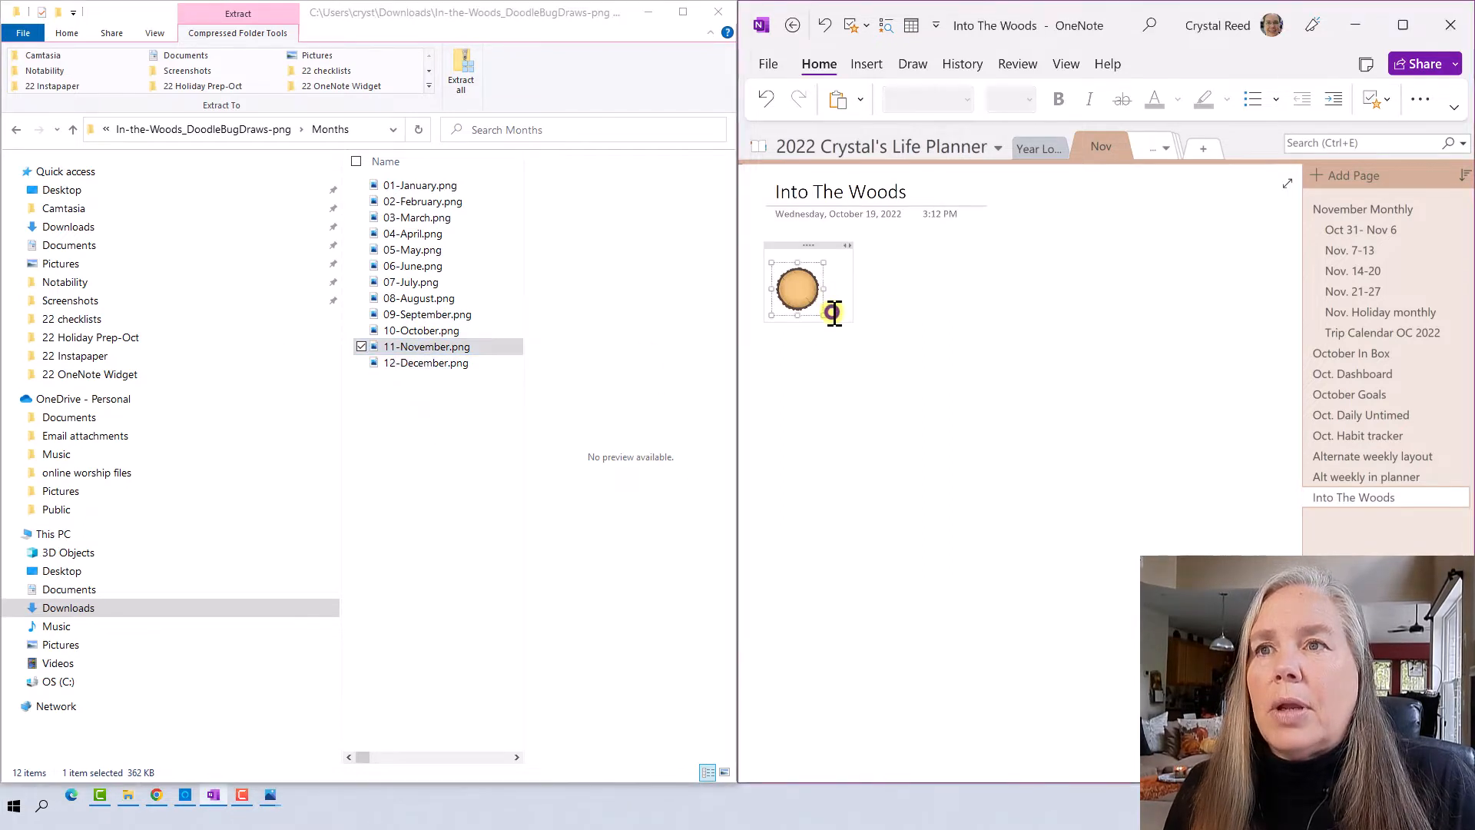
click(839, 305)
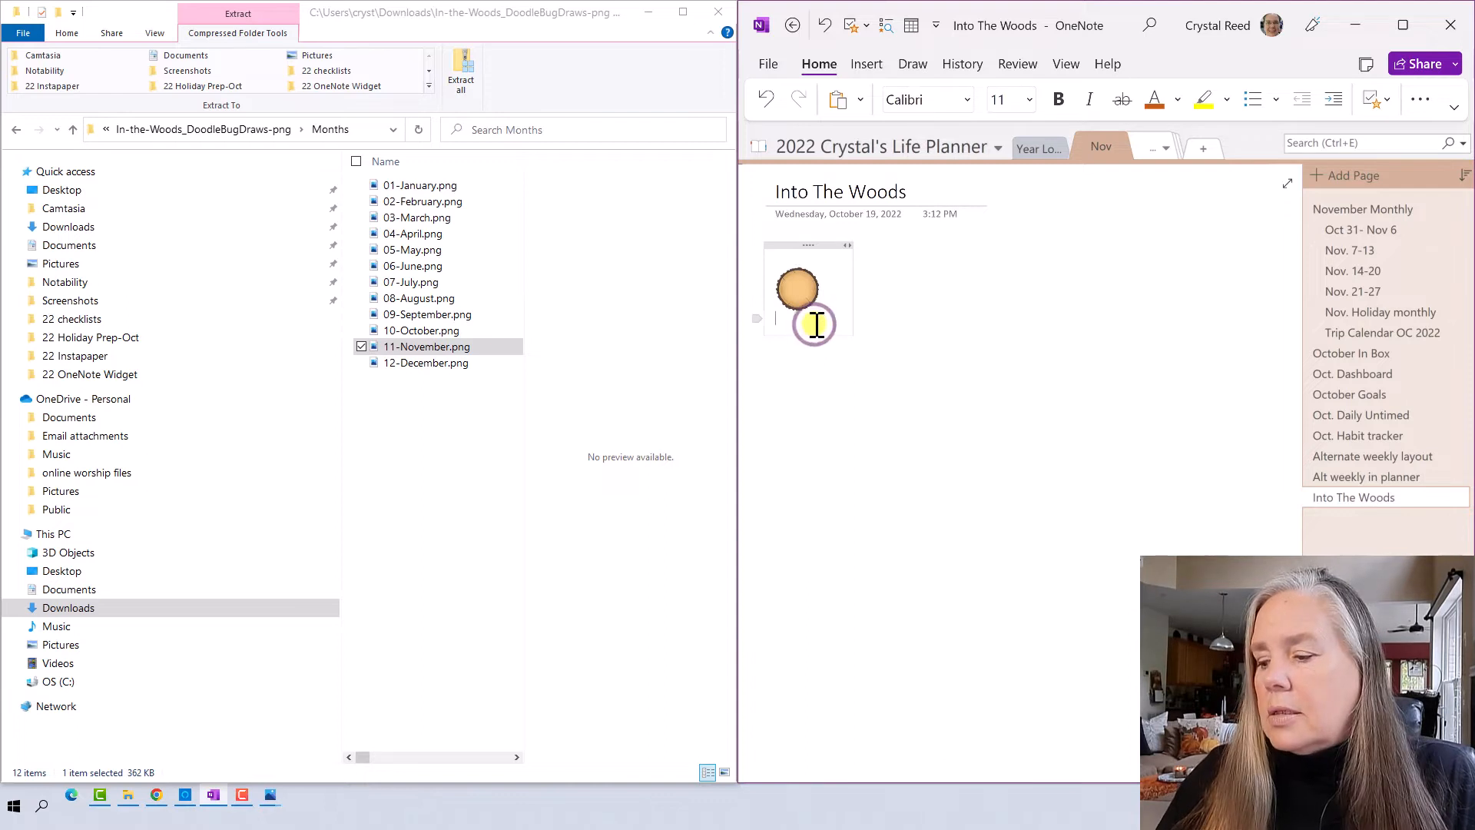
key(ctrl+v)
click(992, 376)
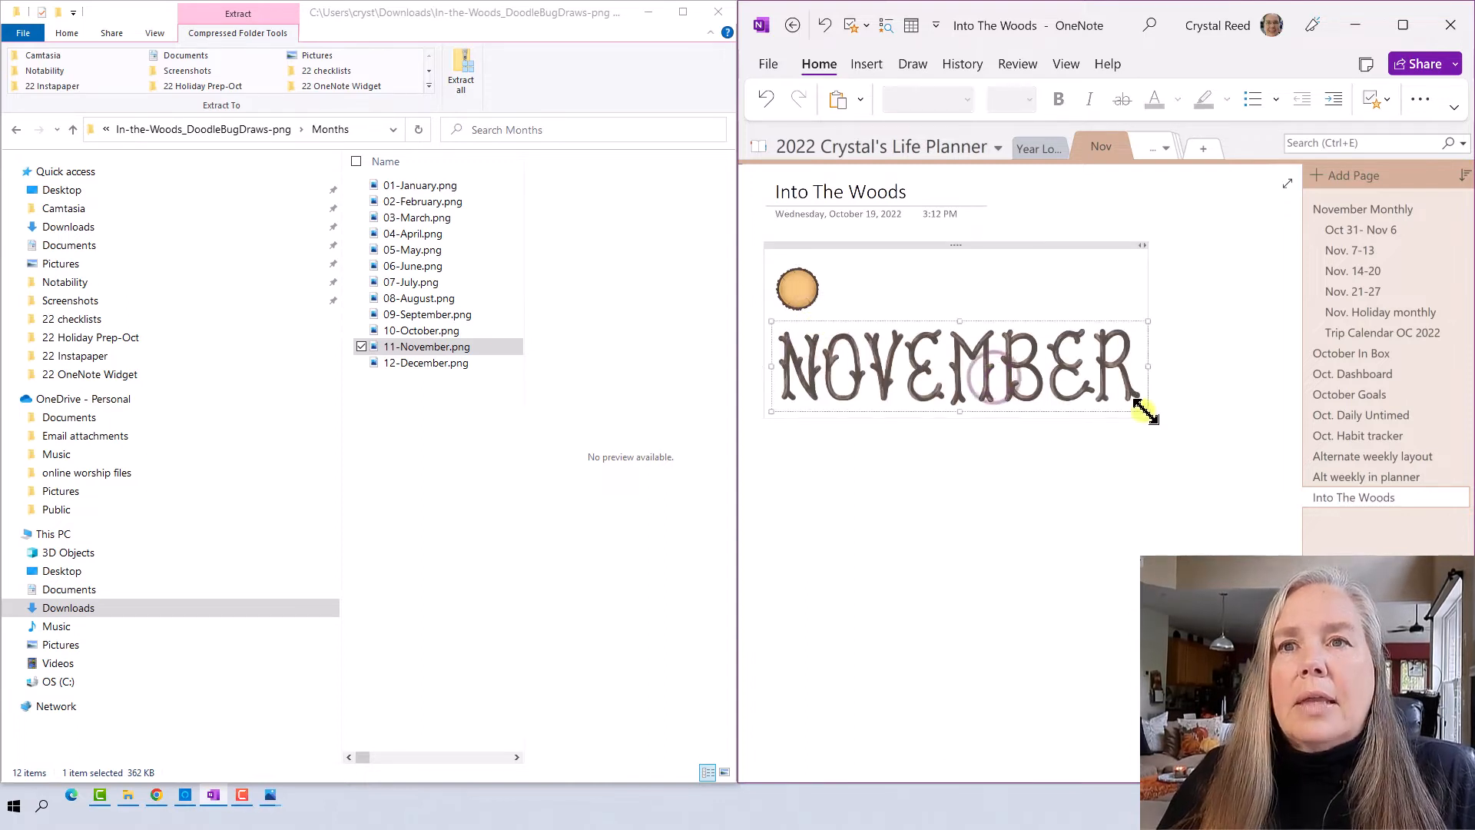
drag(1144, 411, 906, 361)
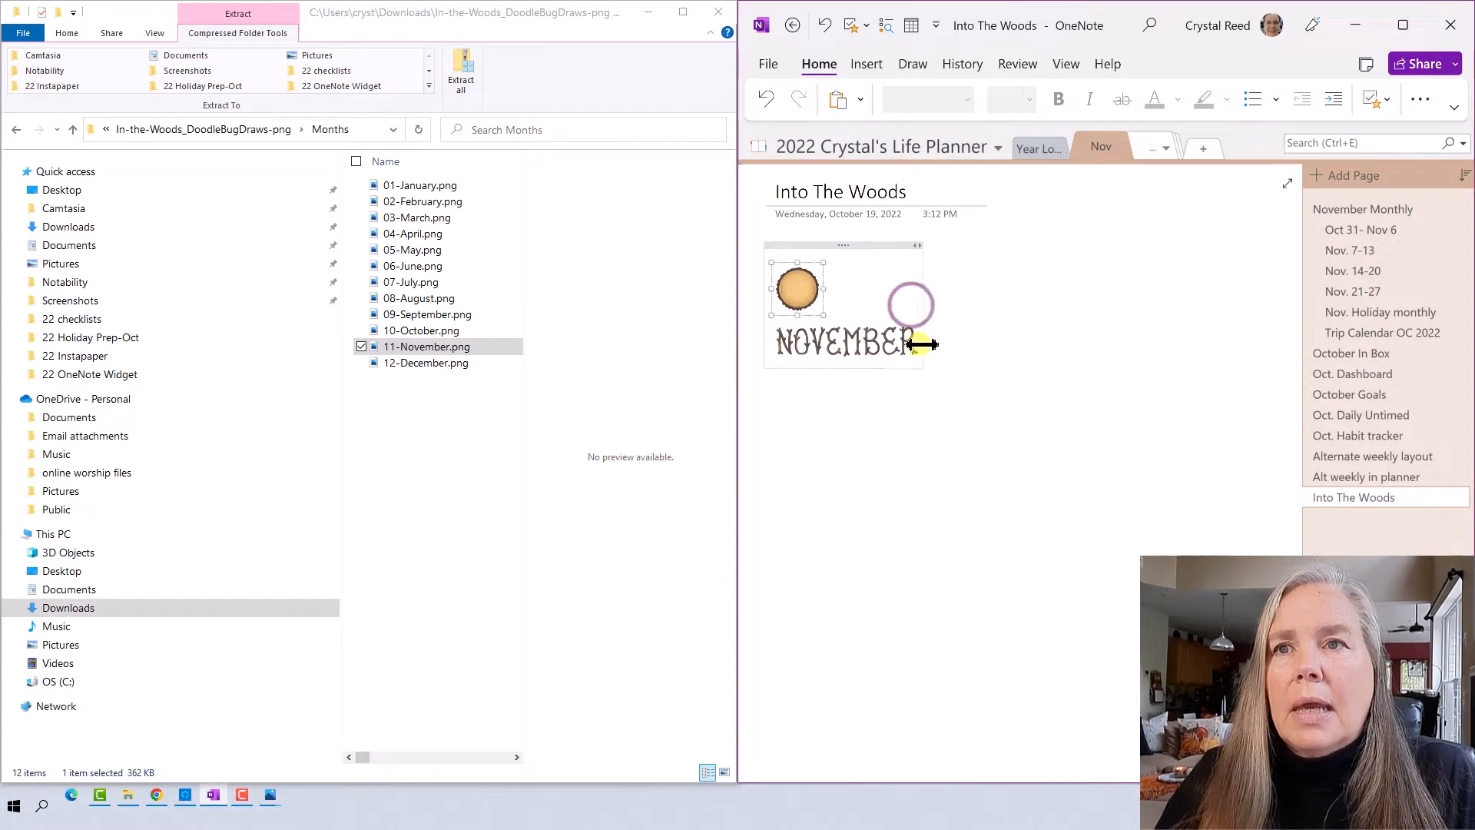
click(919, 347)
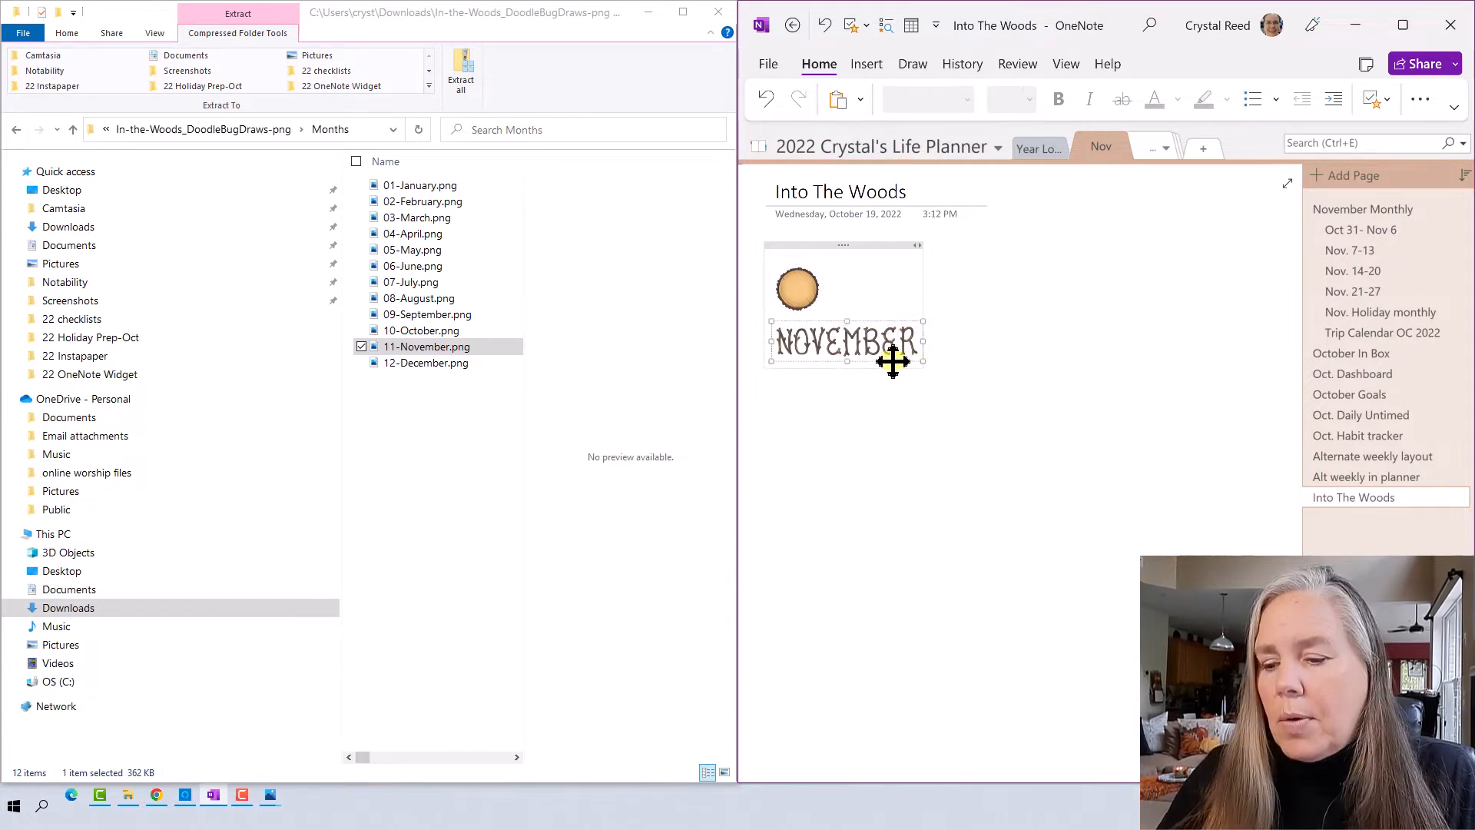
click(905, 362)
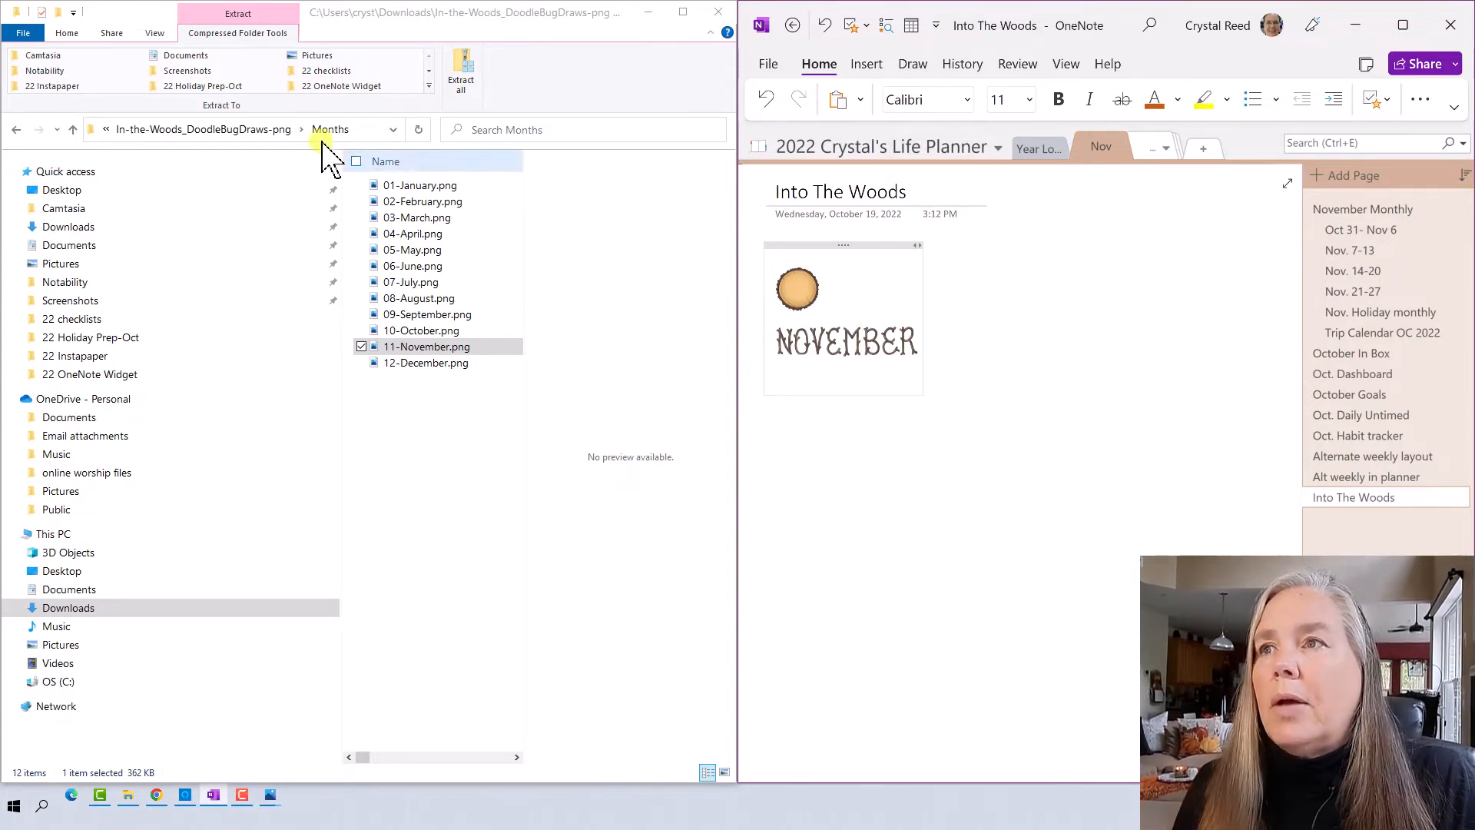
- Copy 01-Sunday.png from the sticker kit's Weekdays folder
click(16, 129)
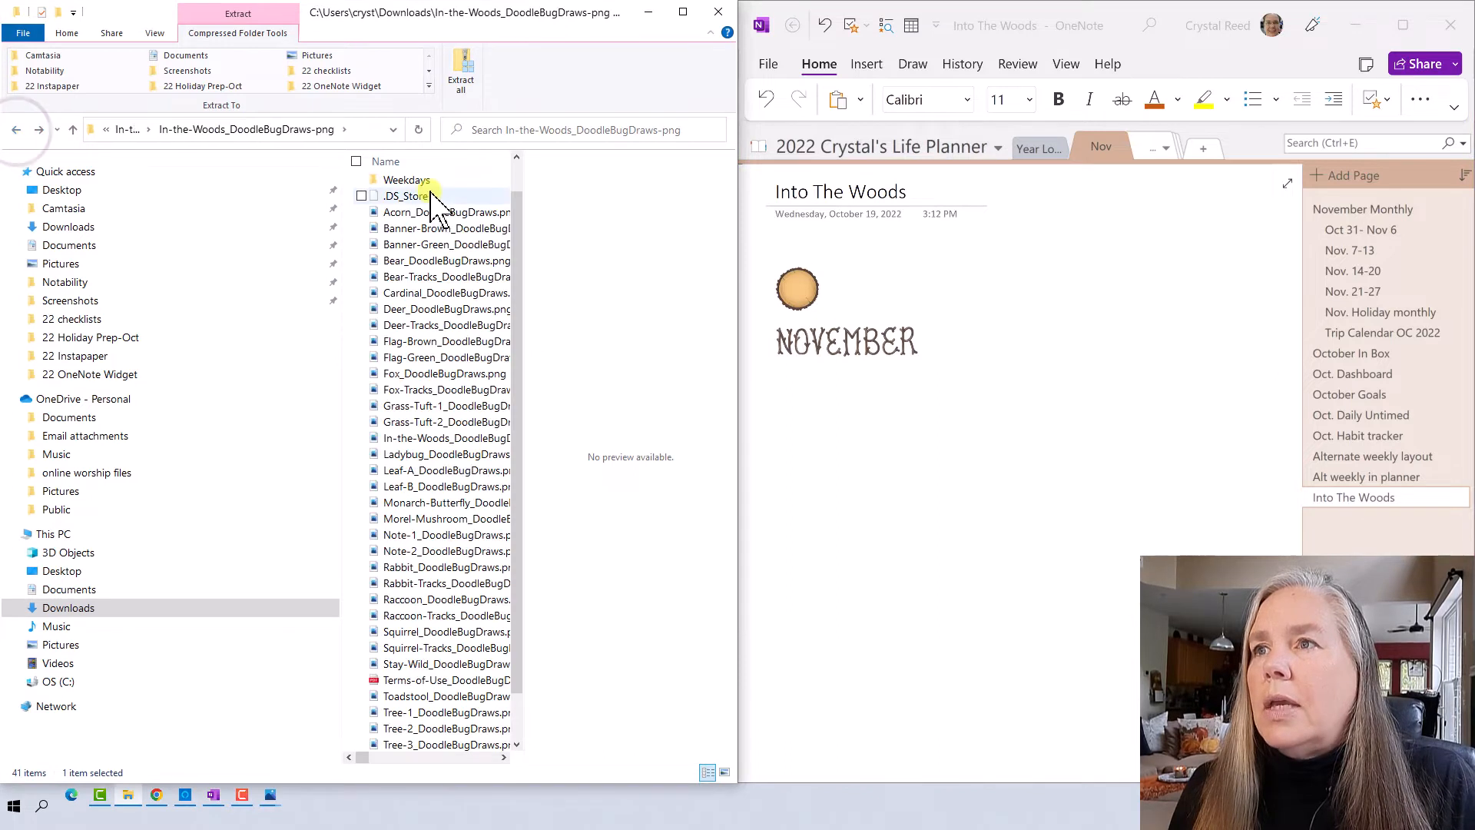
drag(520, 239, 519, 203)
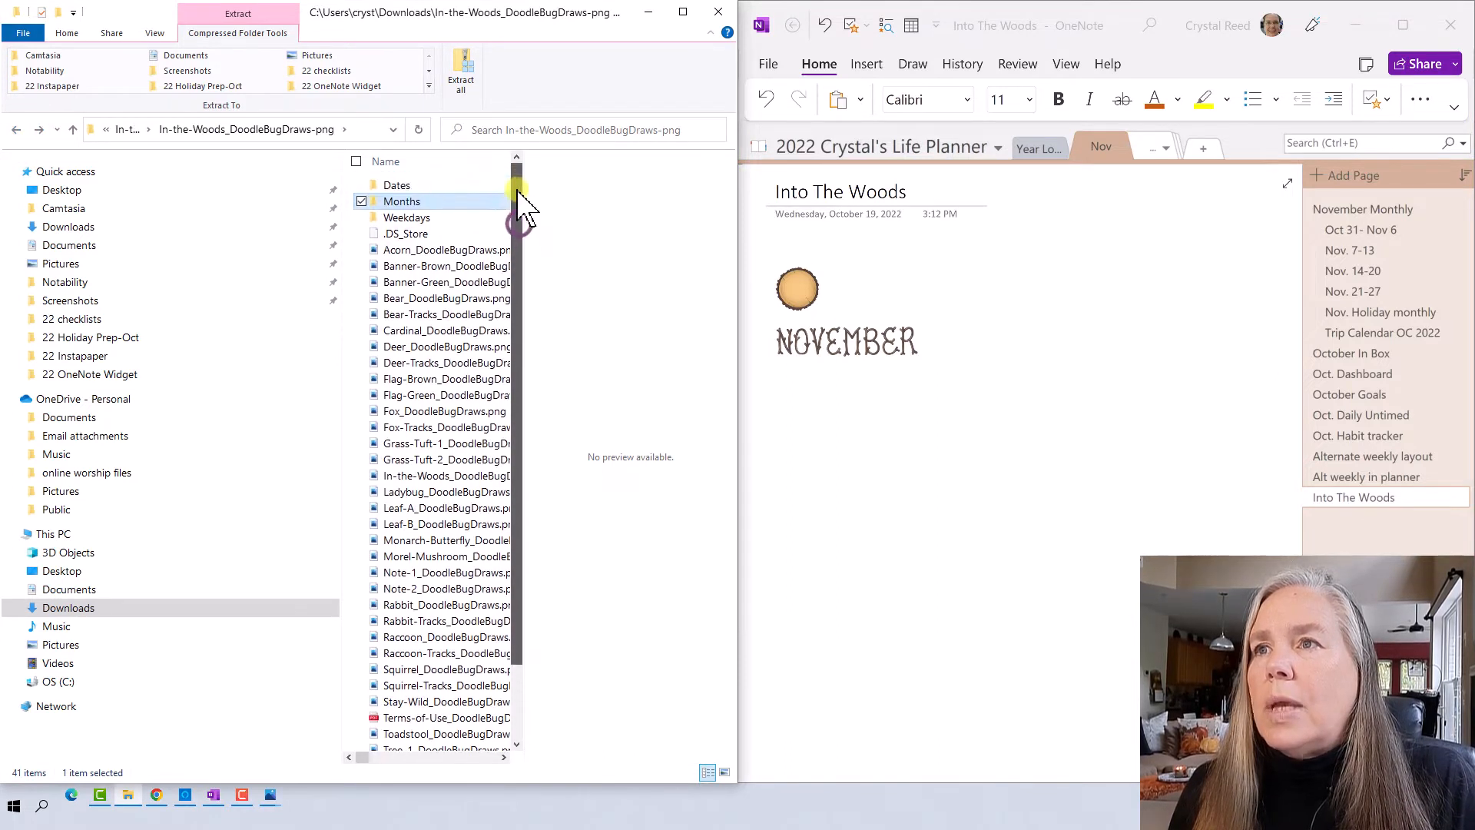
click(452, 216)
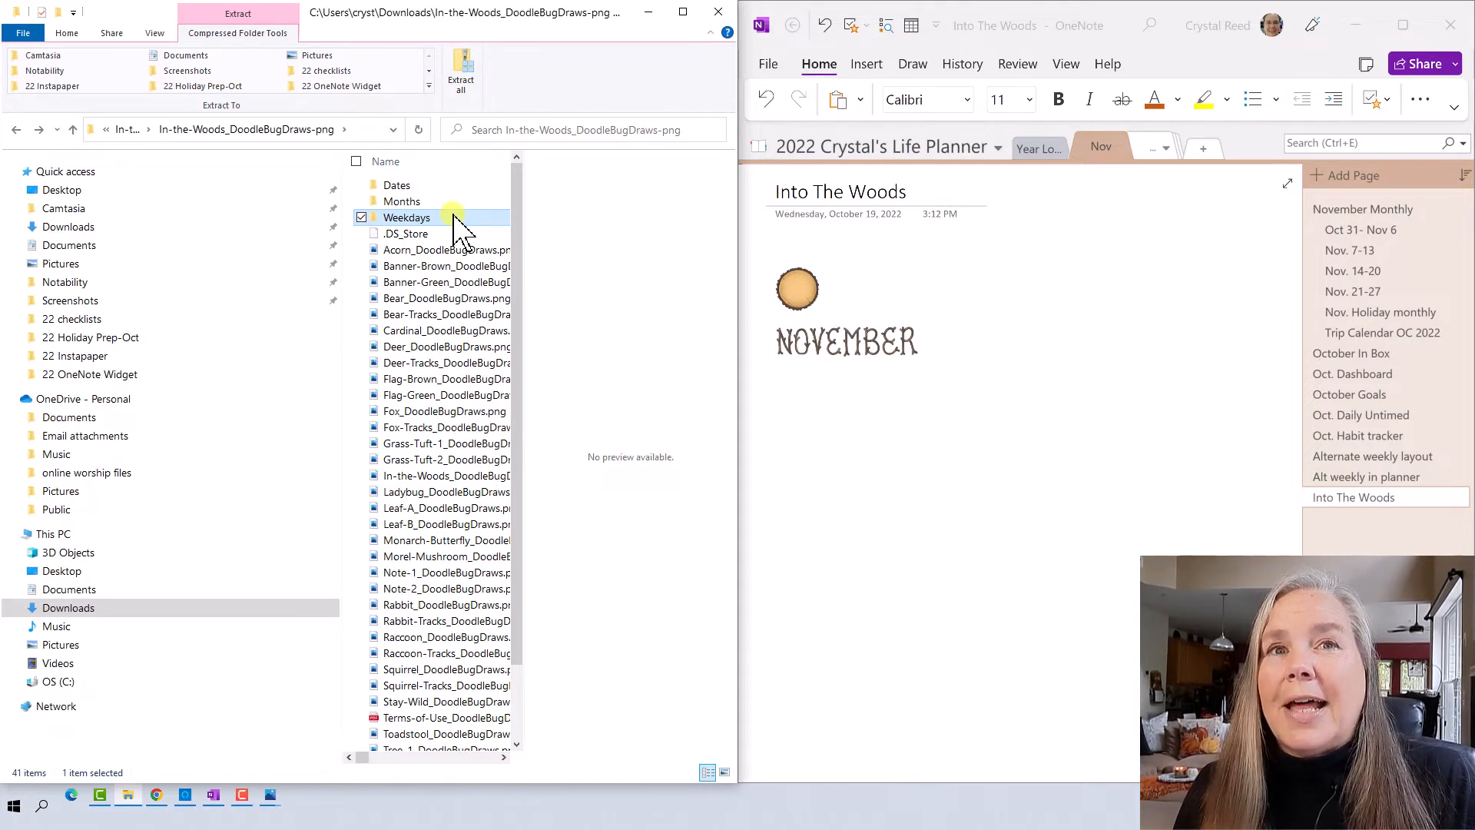
double_click(452, 216)
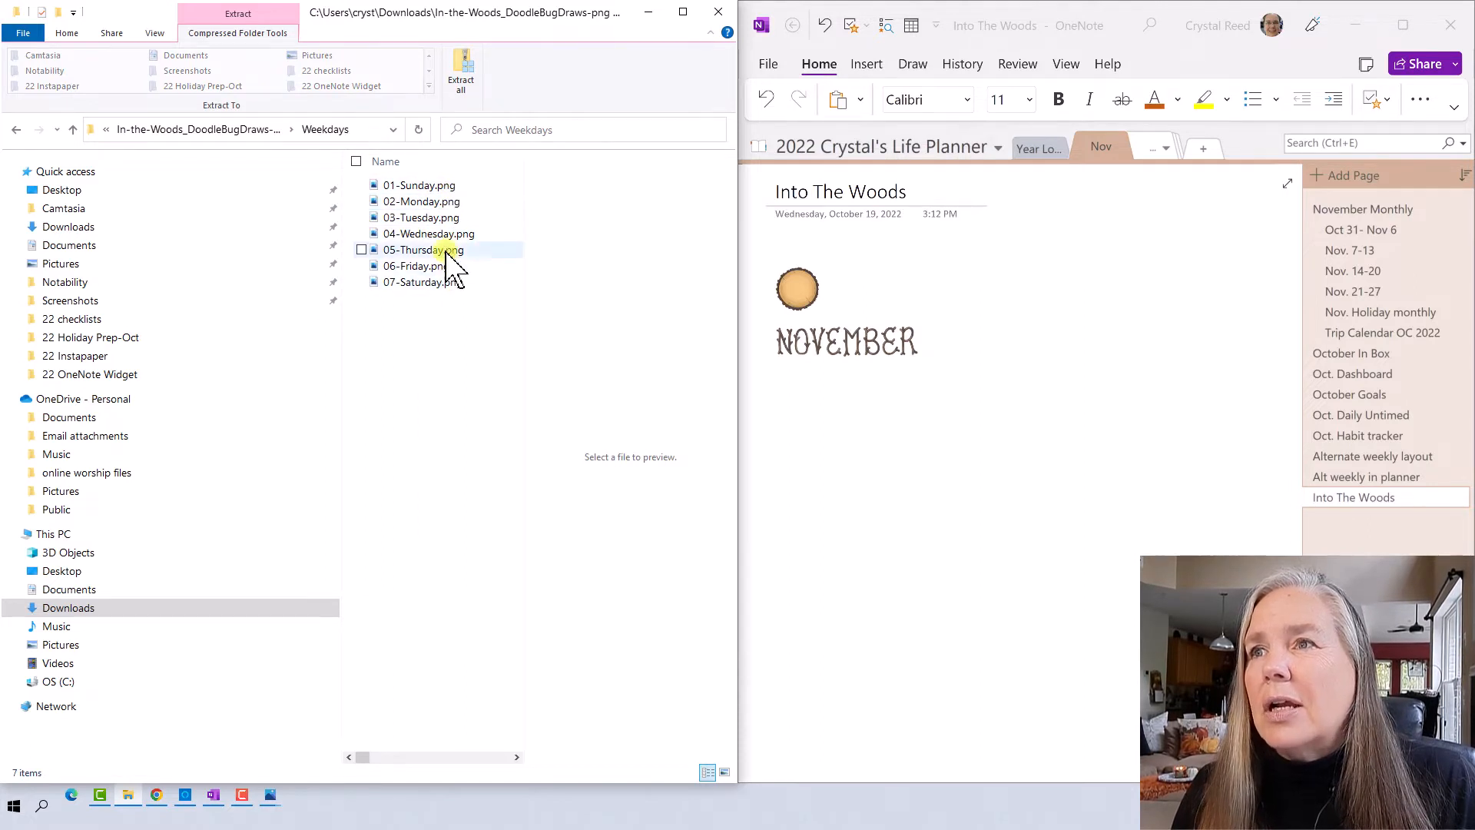
click(444, 188)
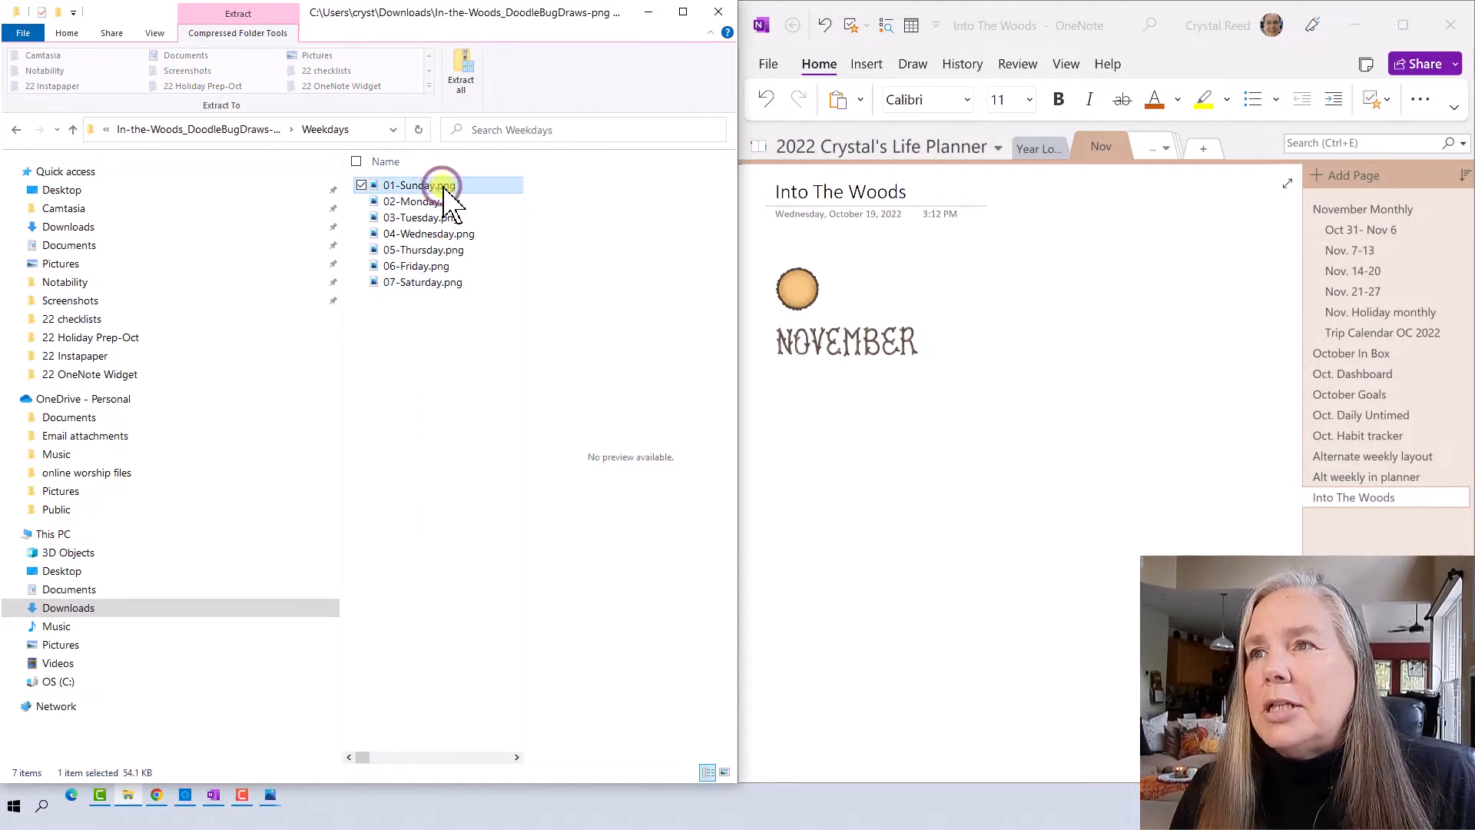
right_click(444, 189)
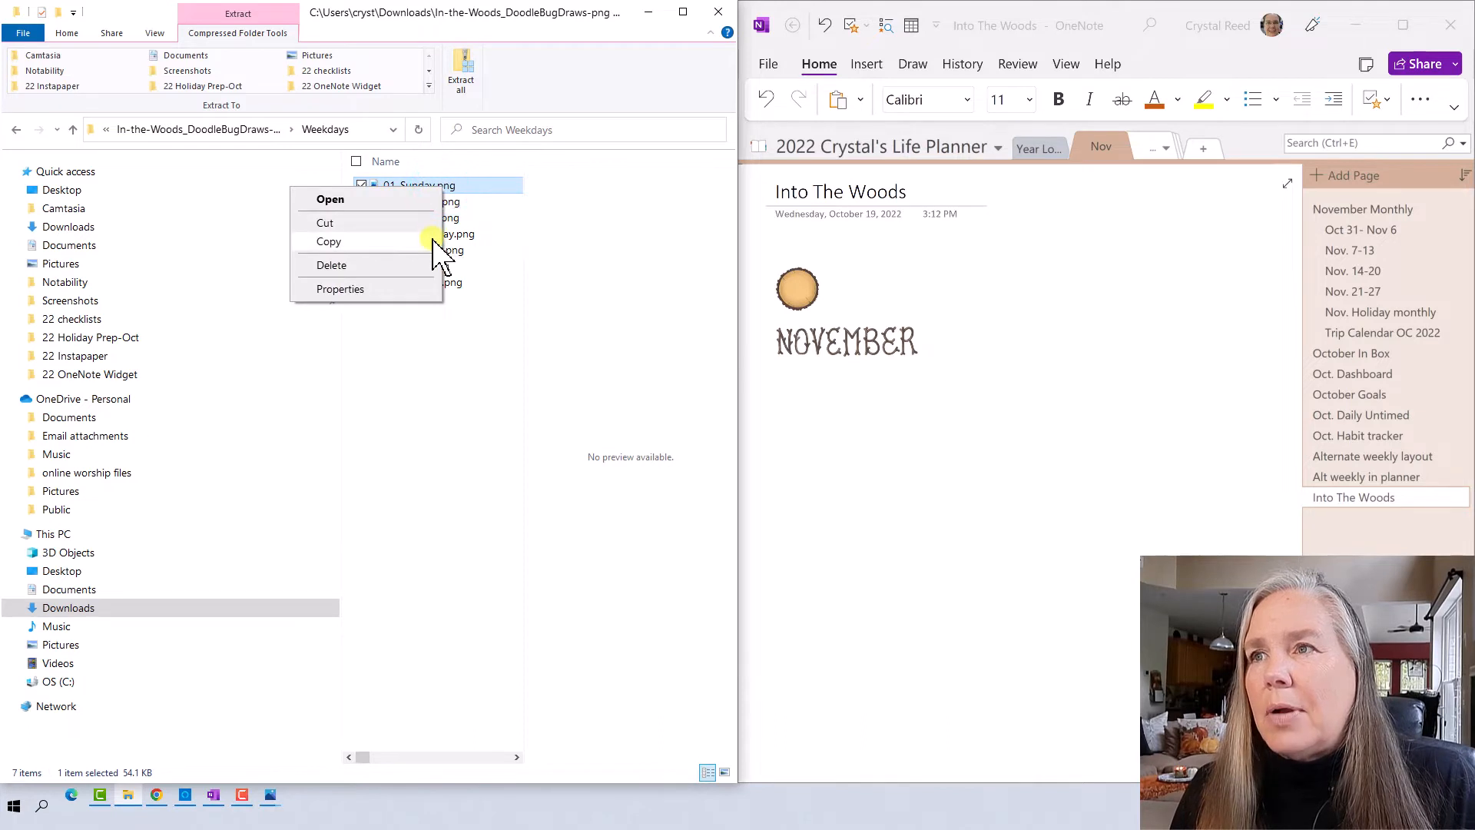
click(431, 241)
- Paste the Sunday sticker below the November title and shrink it proportionally to about the title's width
click(938, 348)
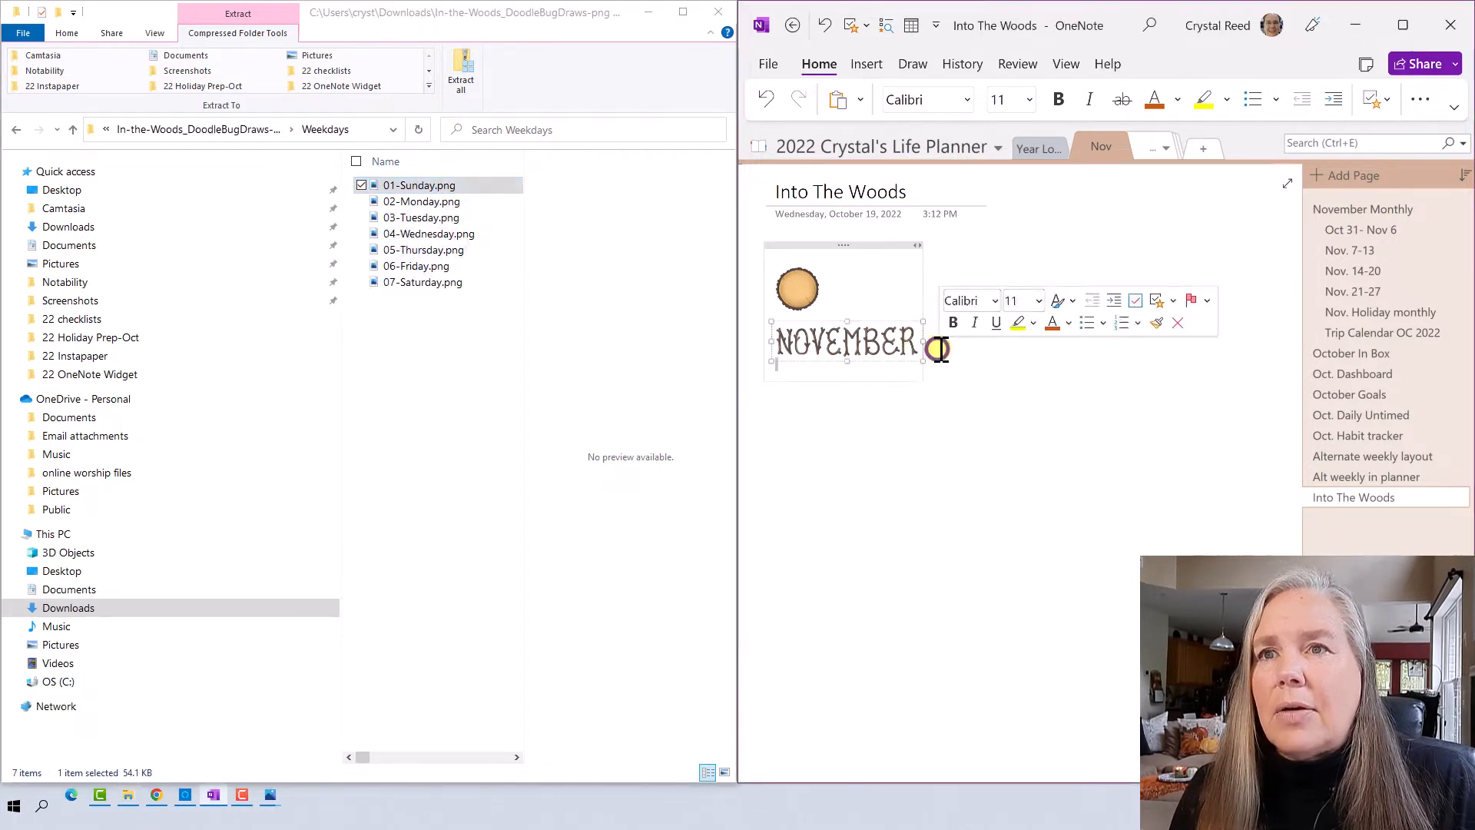
click(875, 369)
right_click(874, 368)
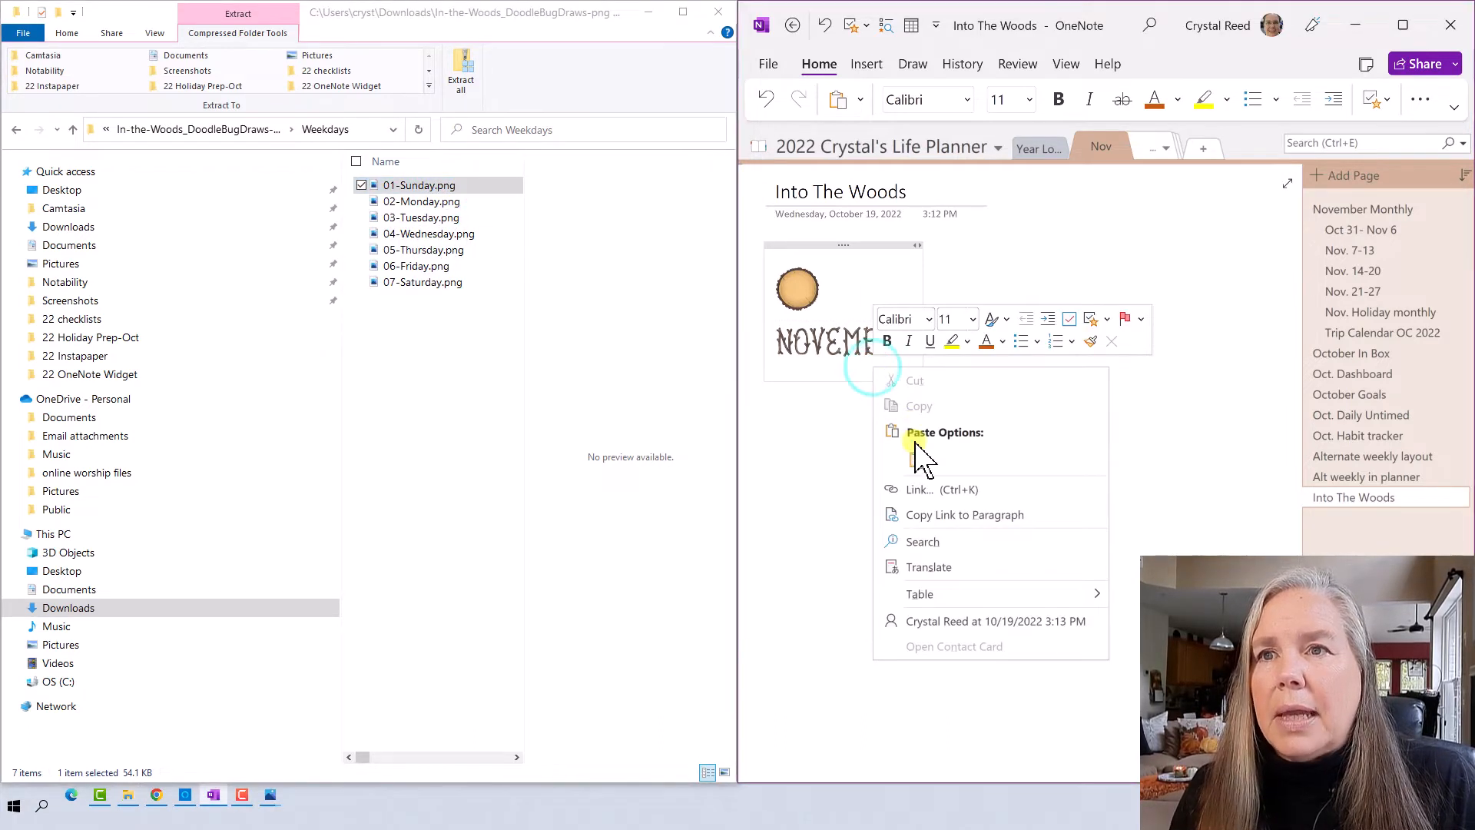
click(918, 469)
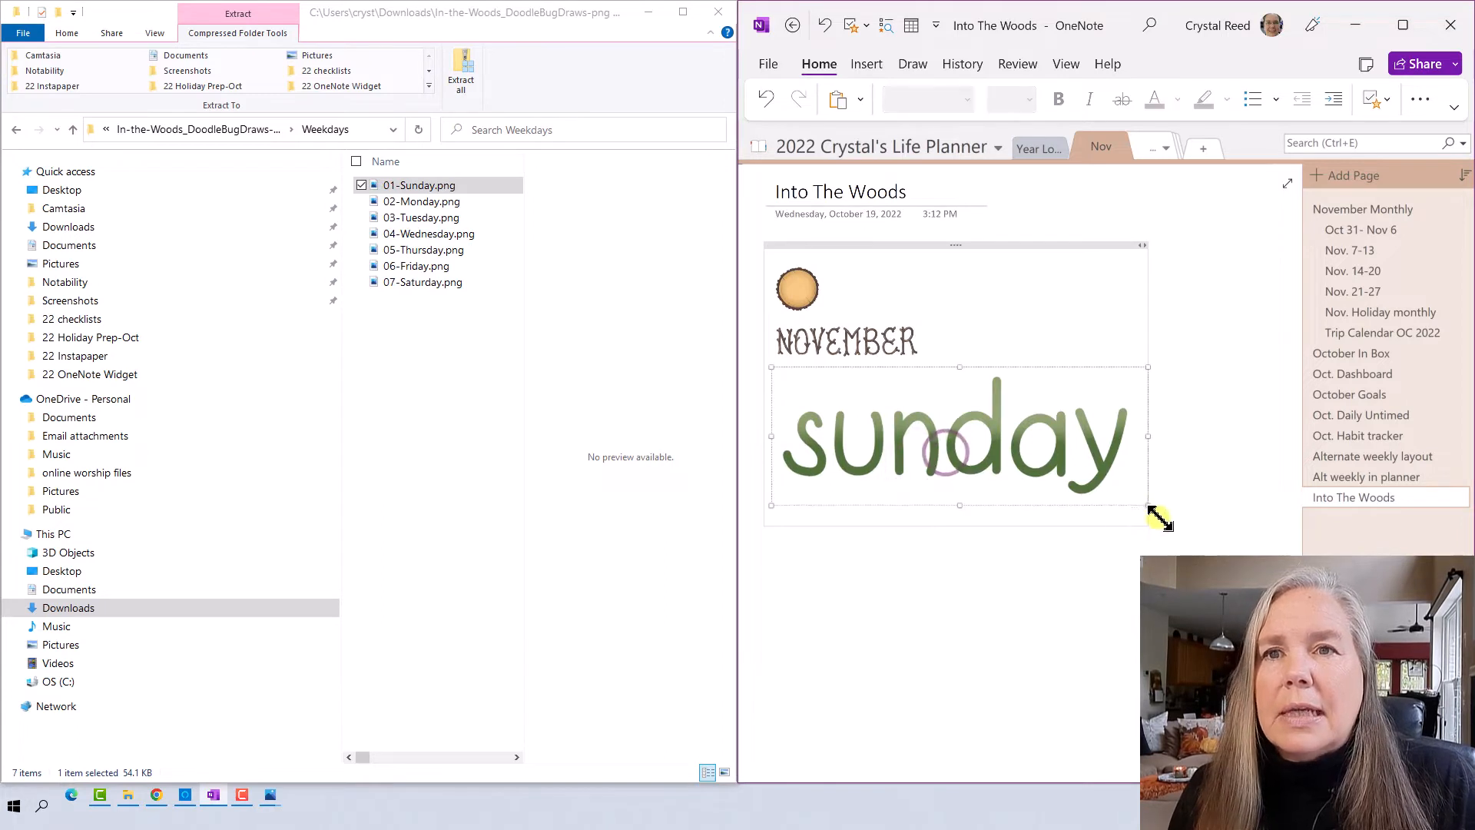
drag(1149, 505, 923, 400)
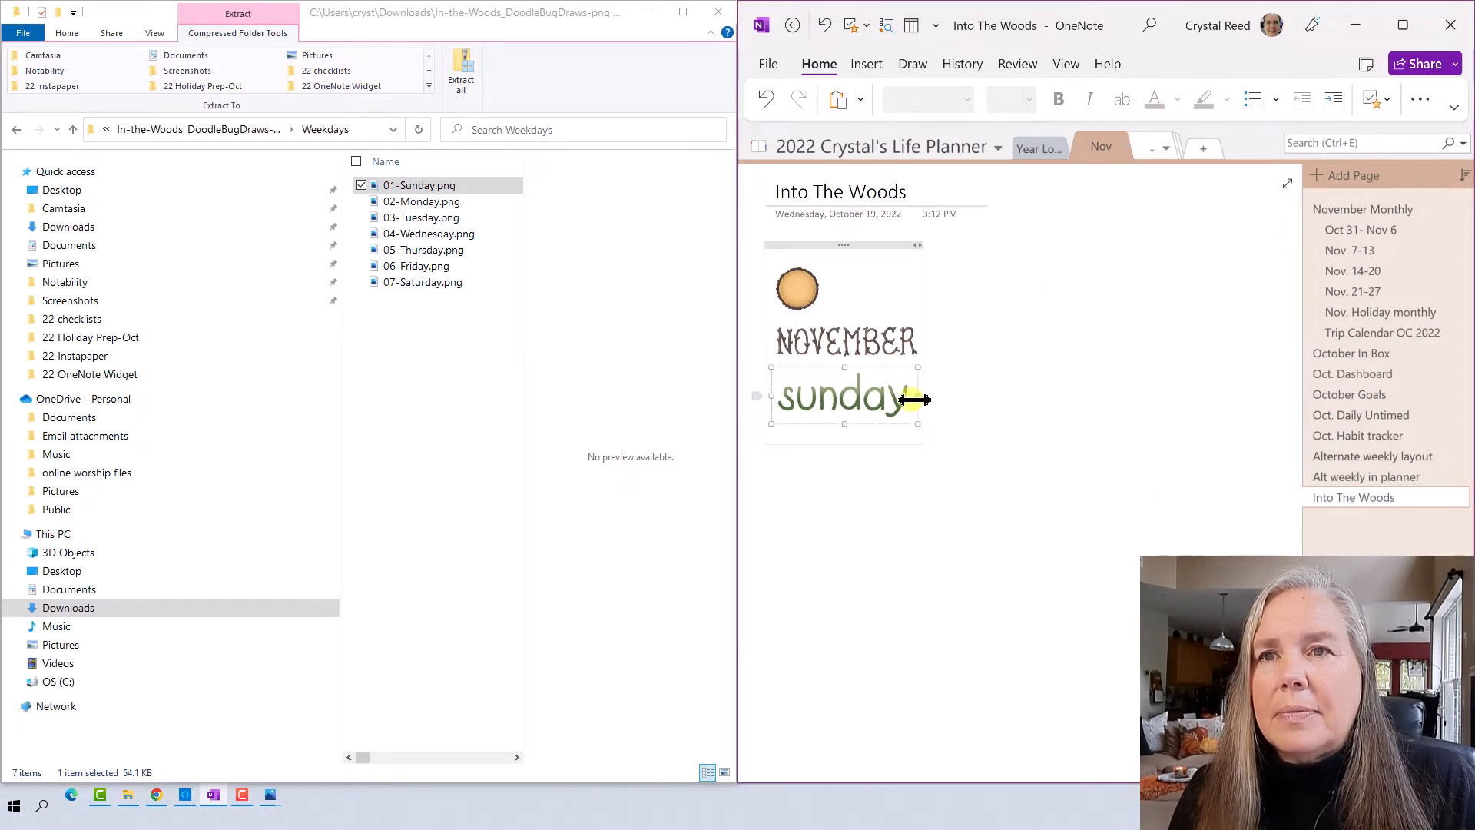
click(896, 430)
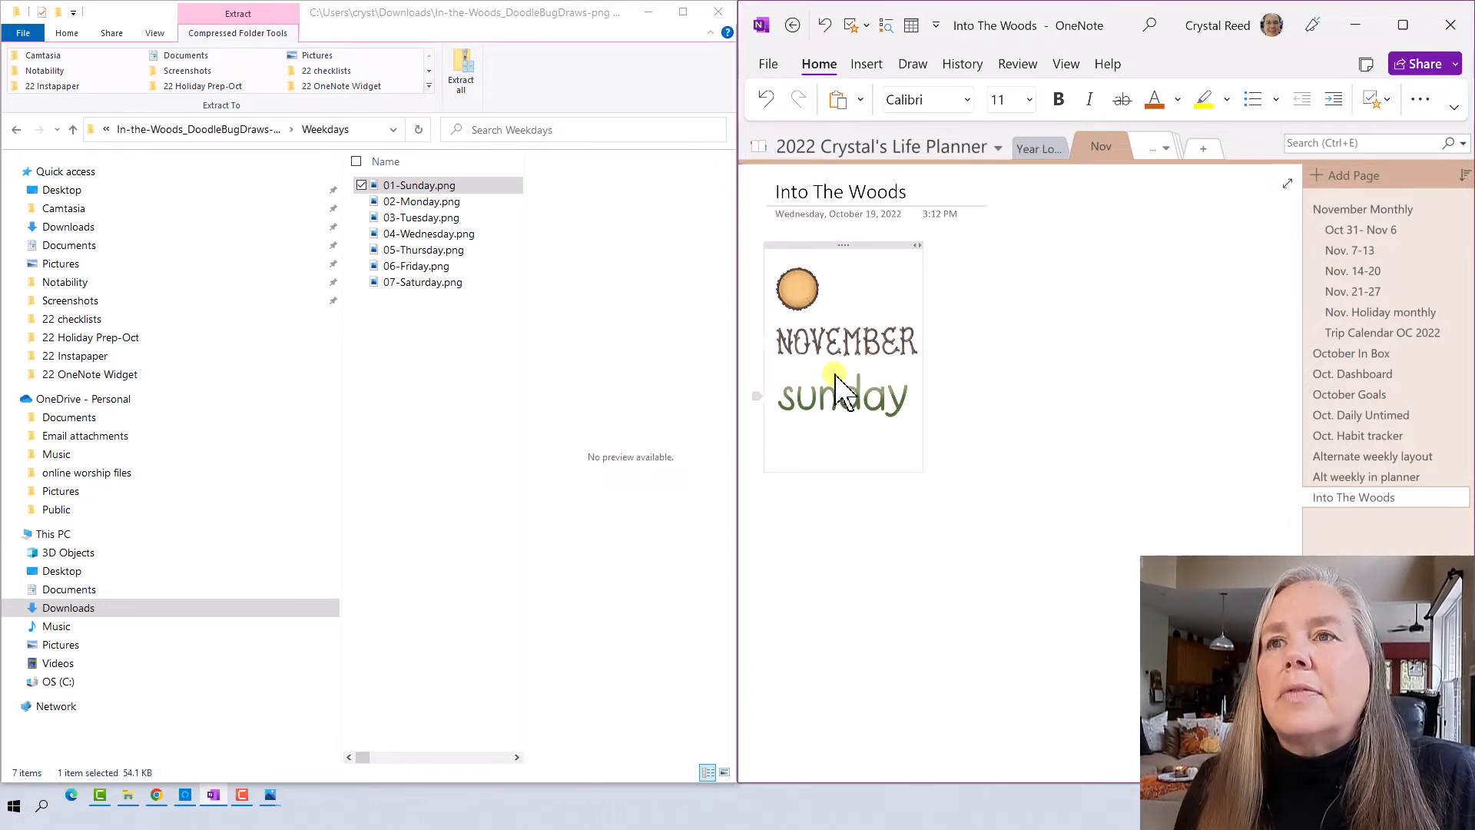
- Copy the eight sticker files from Acorn through Deer-Tracks in the kit's main PNG folder
click(16, 129)
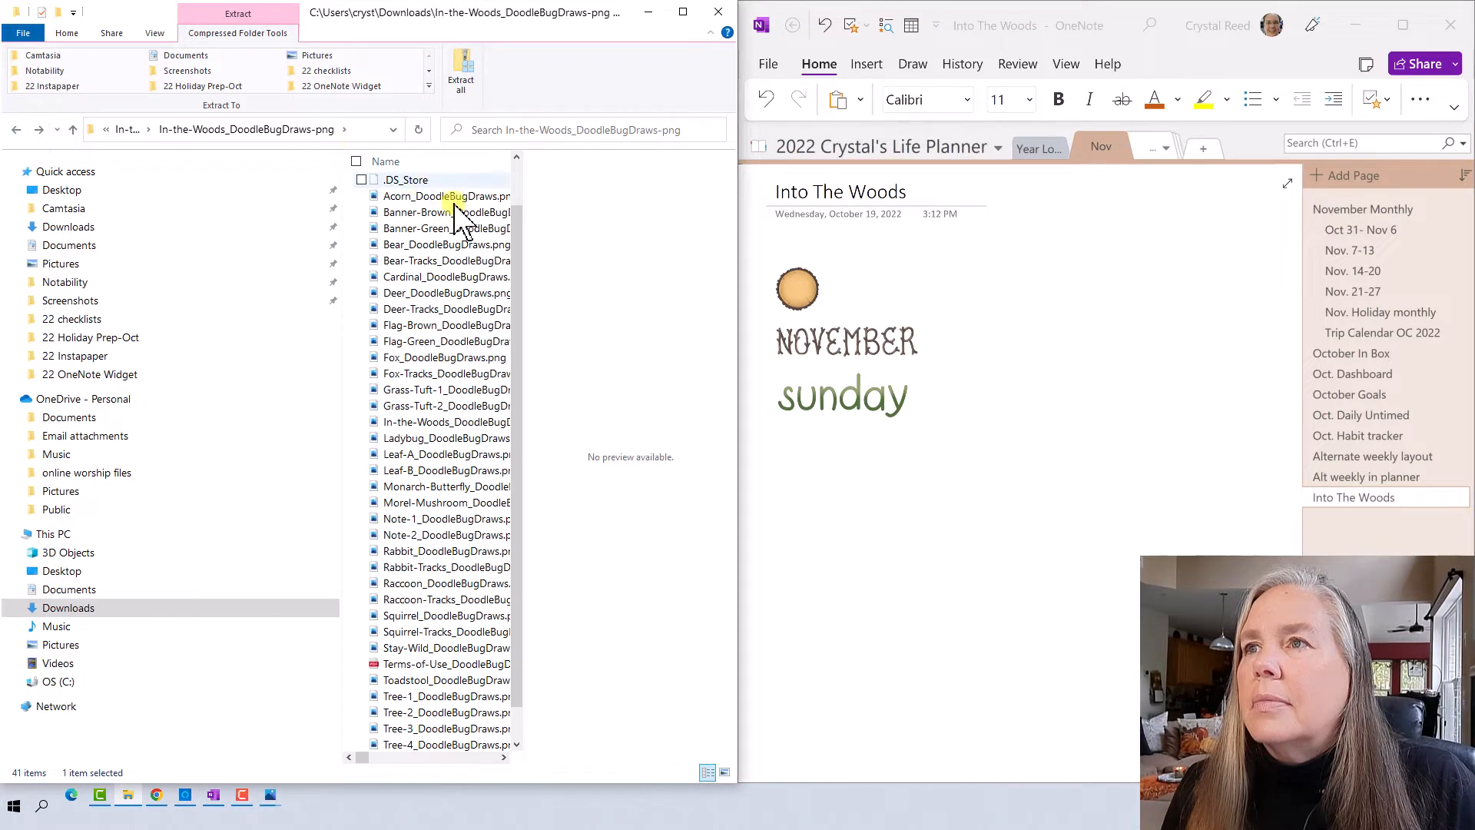
scroll(530, 242, up, 1)
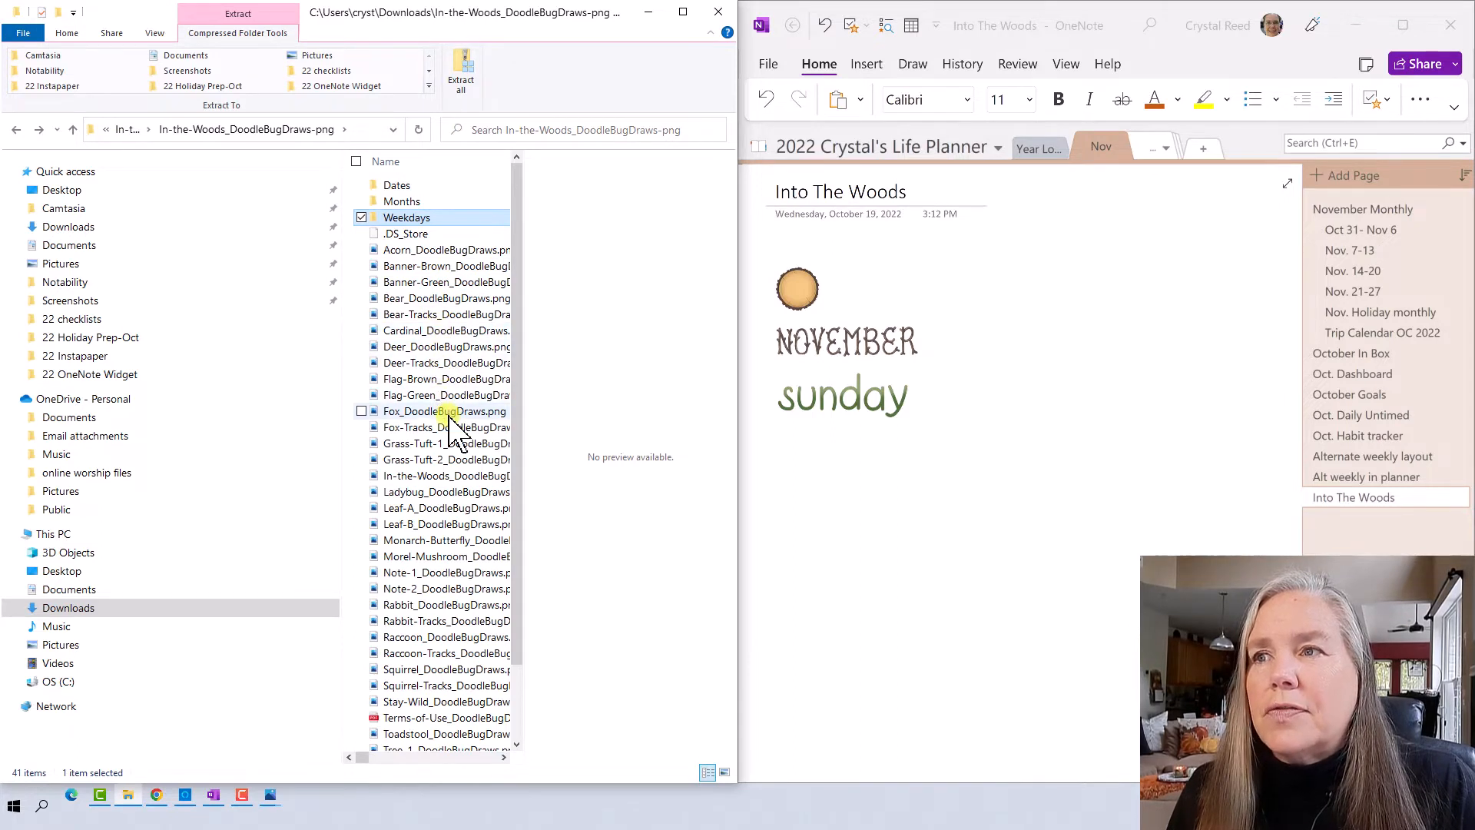
click(403, 252)
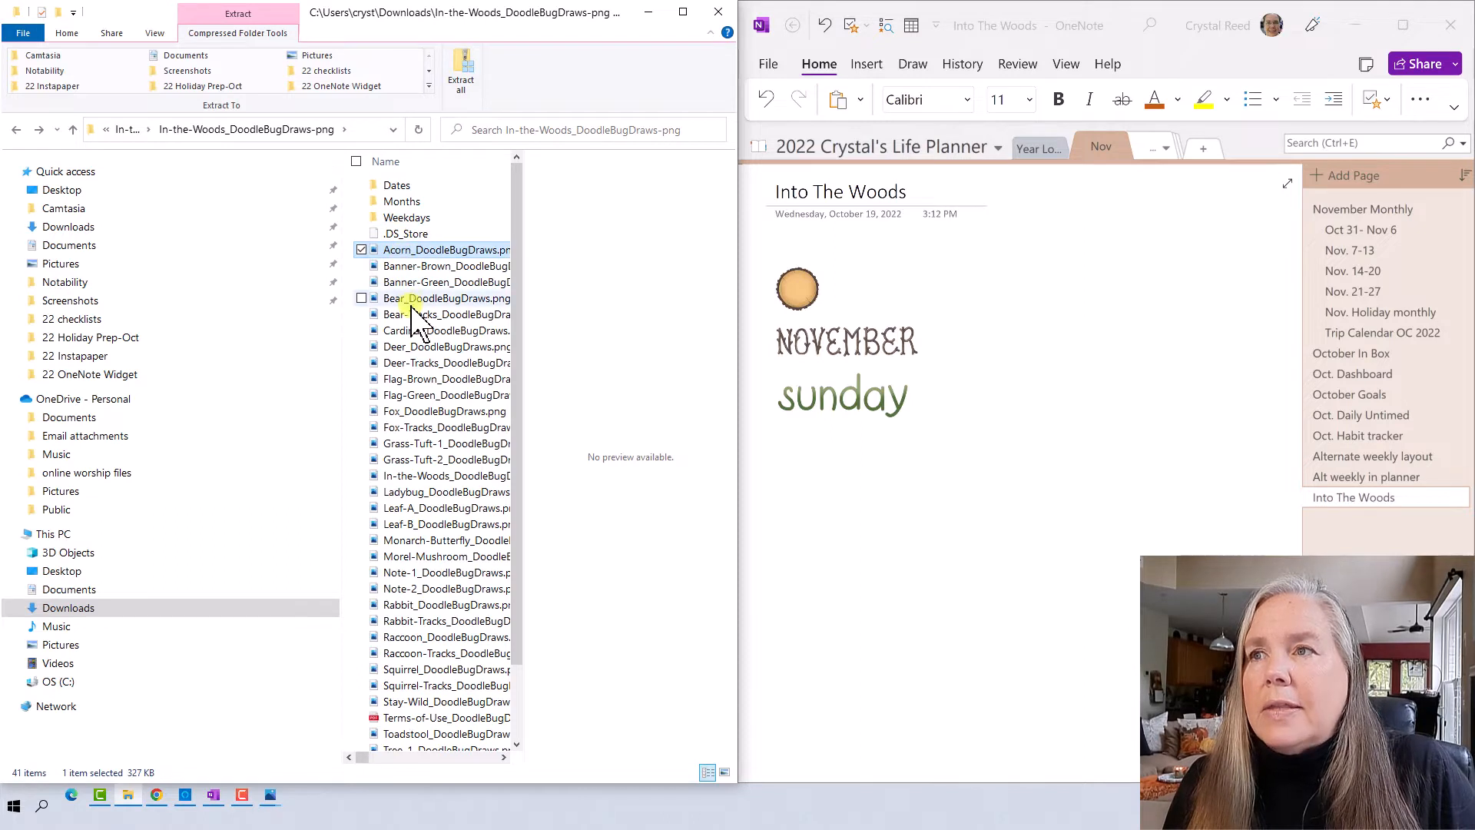
shift+click(407, 363)
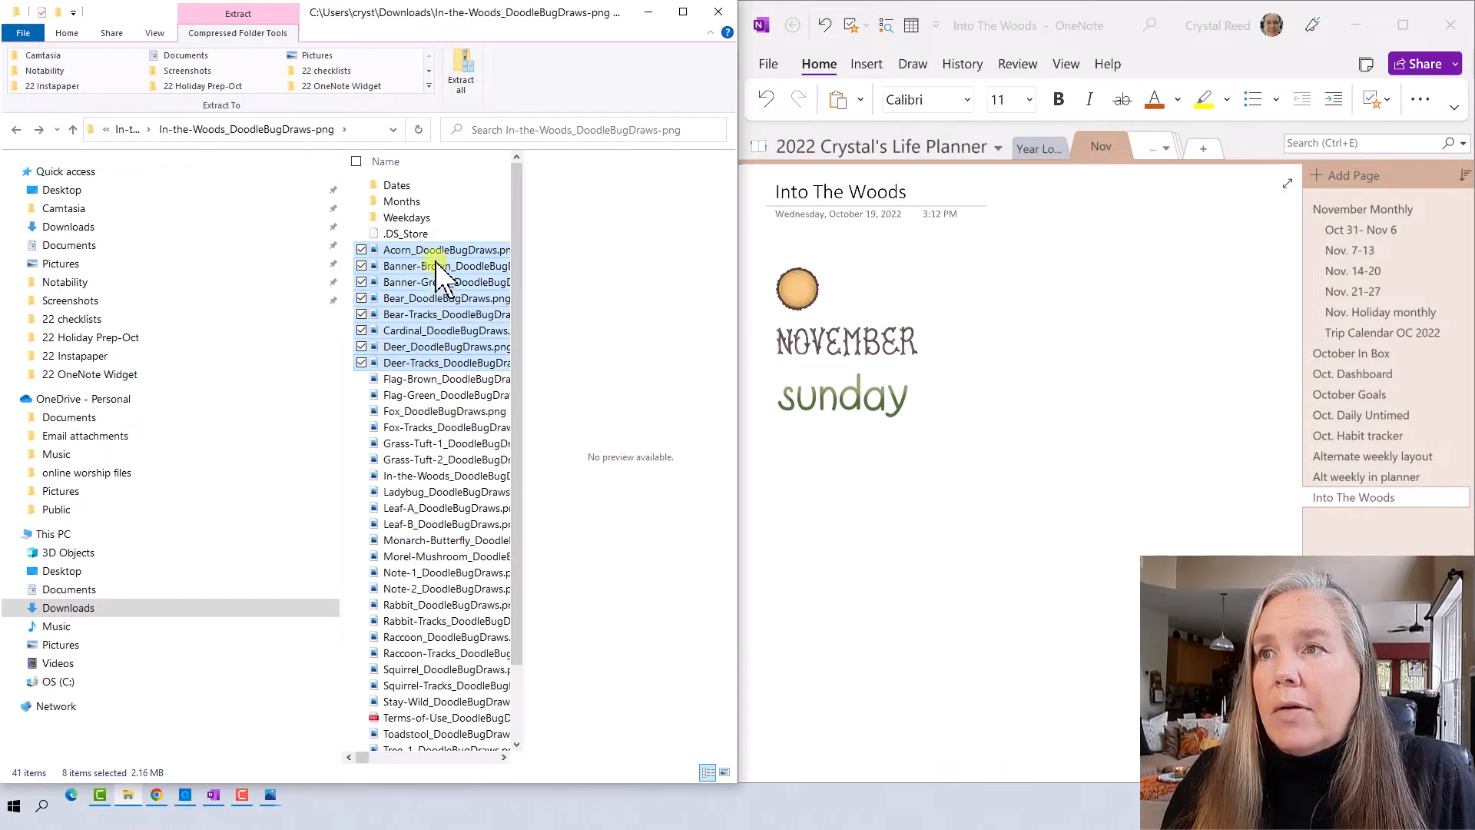
right_click(424, 330)
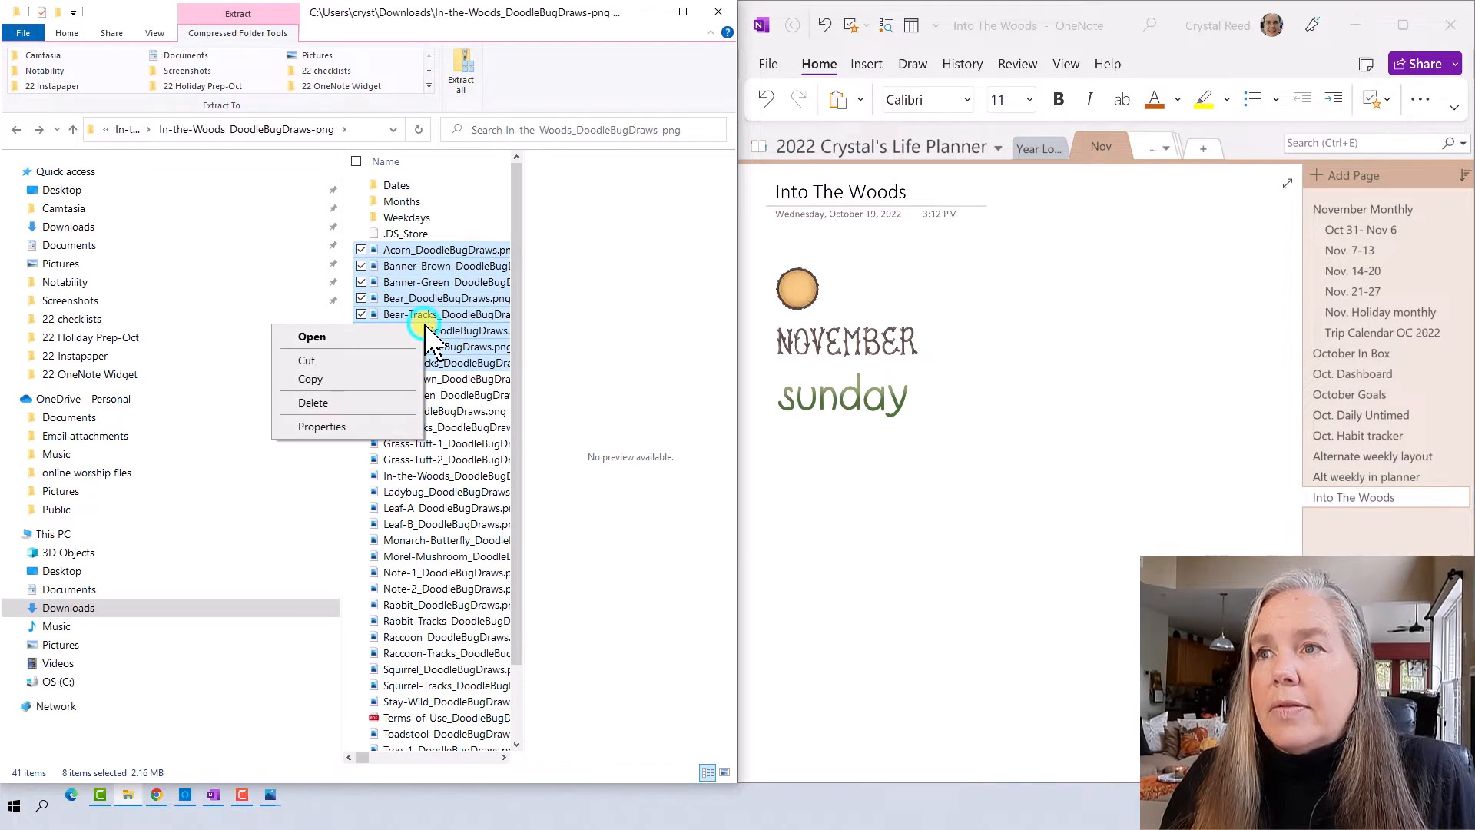
click(392, 379)
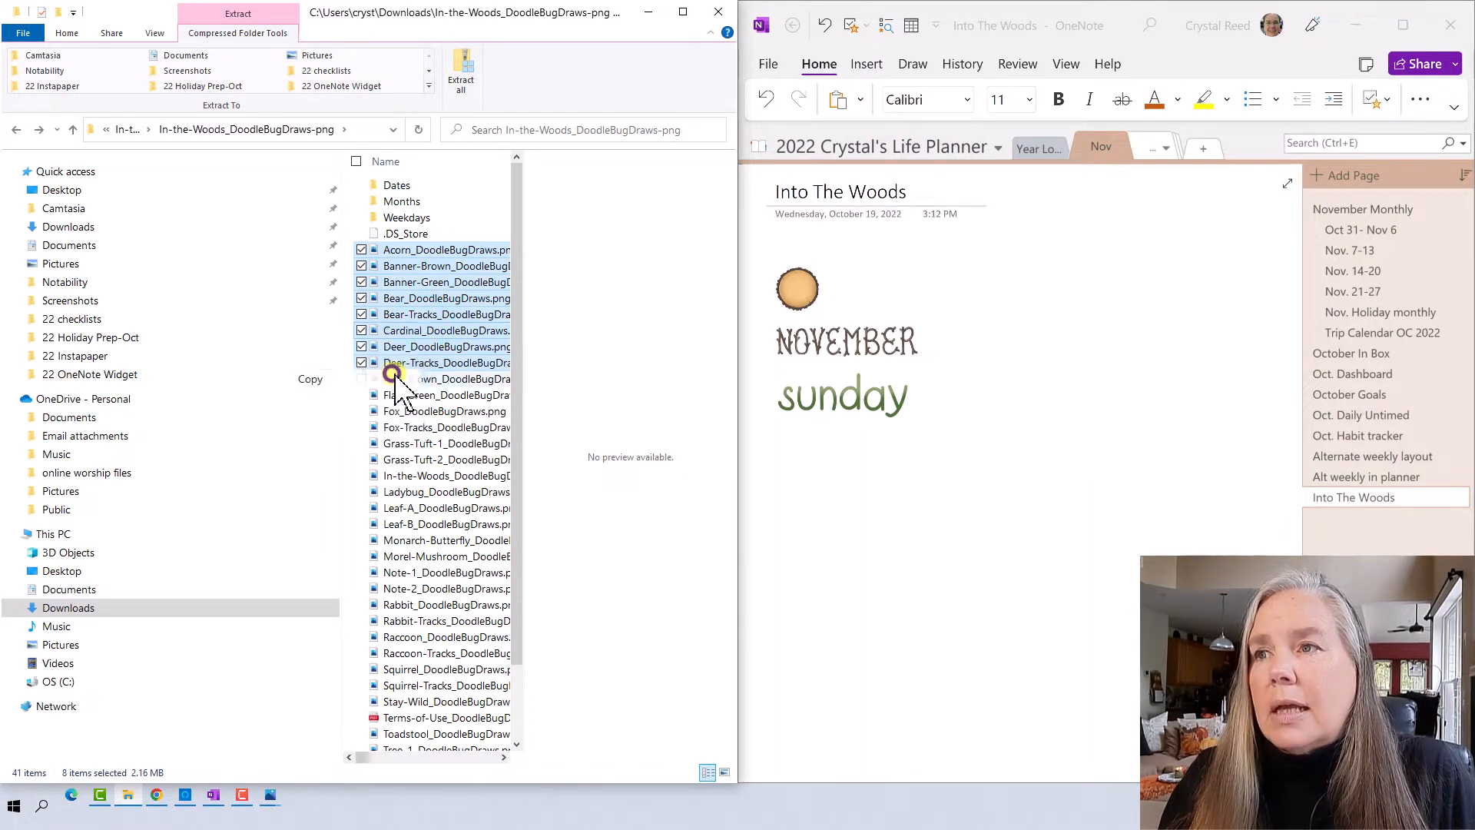
- Paste the eight copied stickers below the Sunday sticker on the Into The Woods page
click(927, 394)
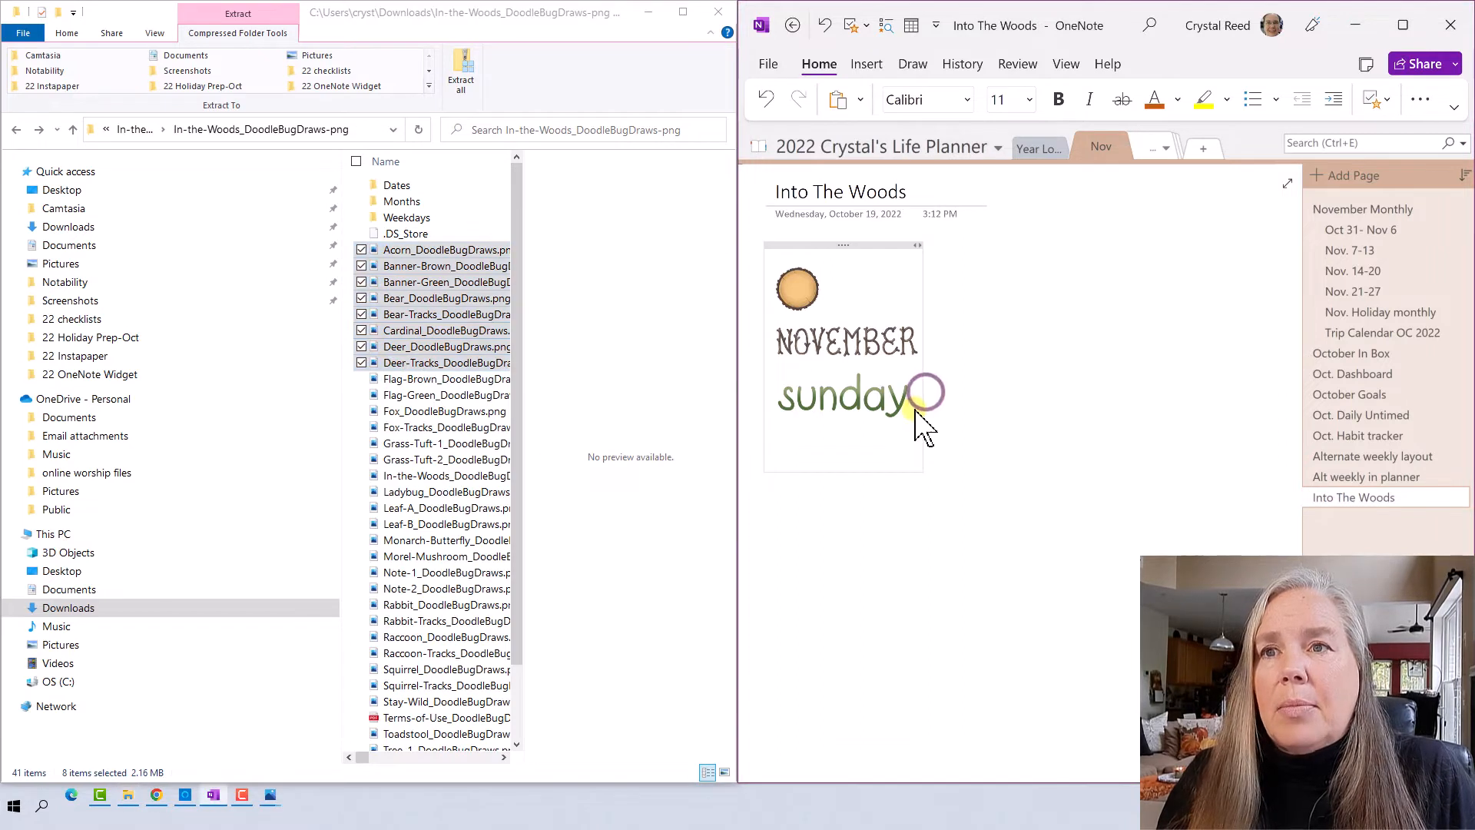
right_click(861, 449)
click(799, 432)
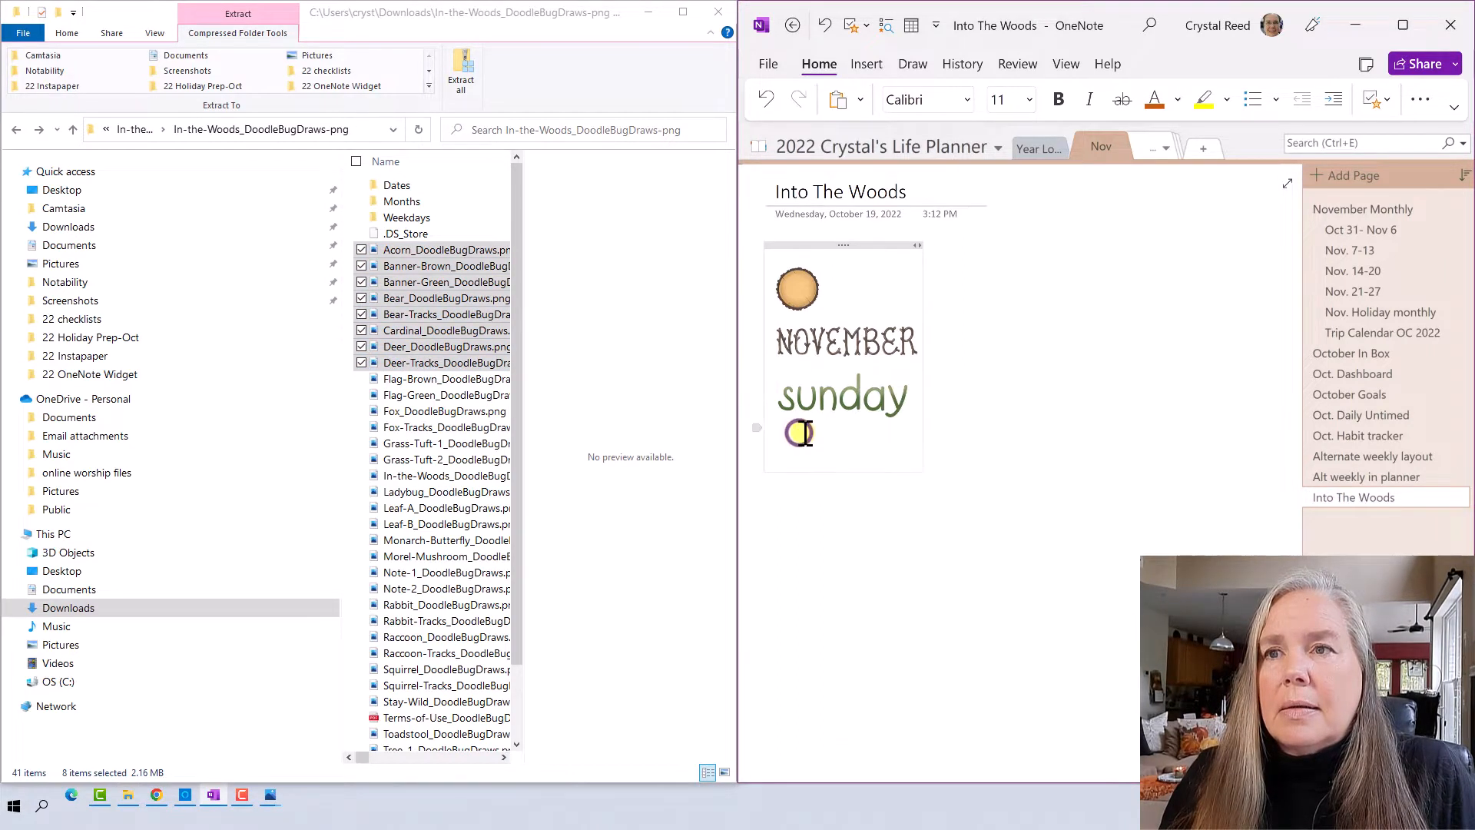
right_click(799, 433)
click(850, 527)
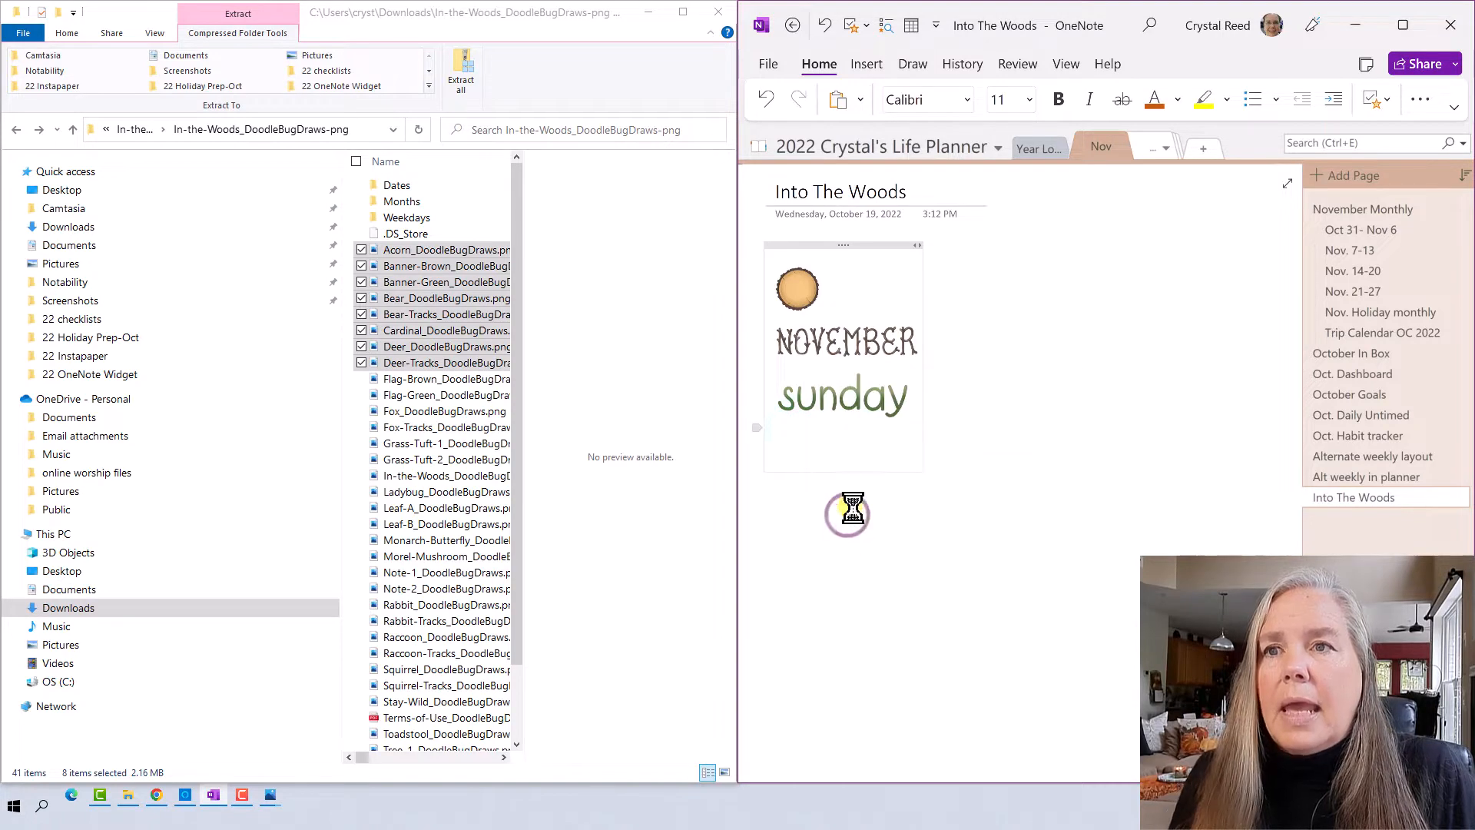
scroll(927, 495, up, 15)
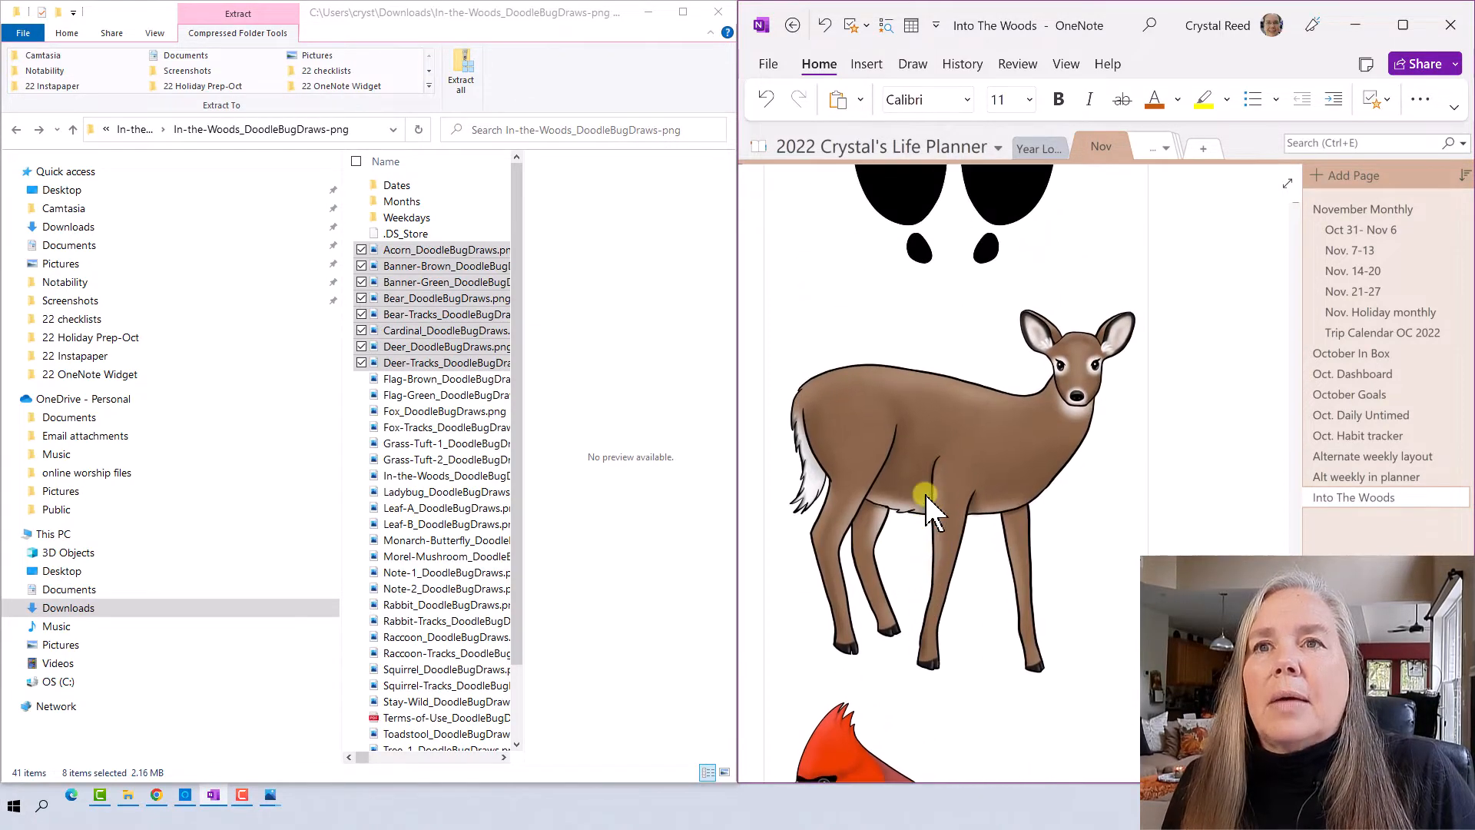
scroll(928, 496, up, 15)
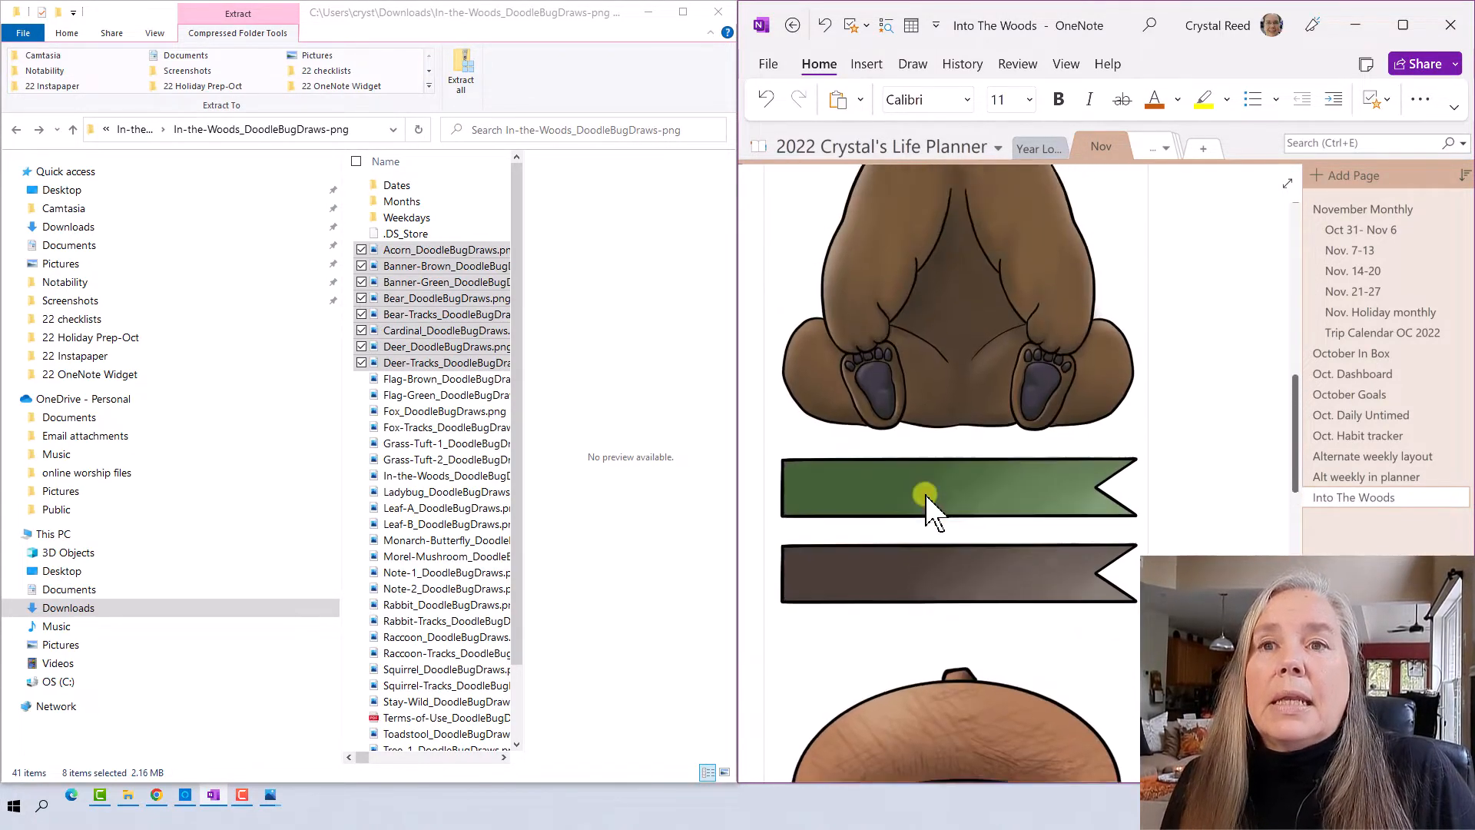
scroll(930, 496, up, 4)
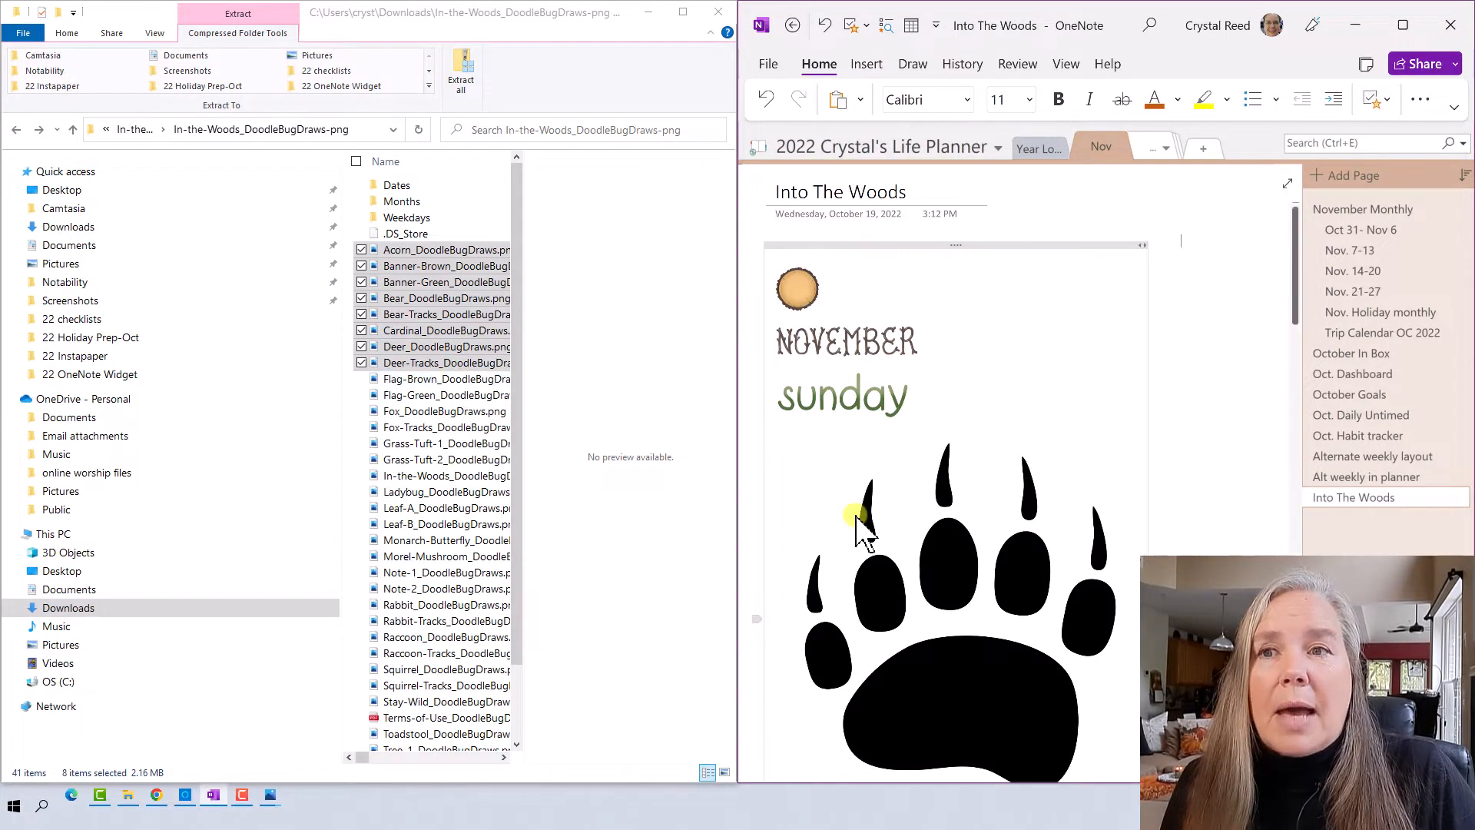
- Shrink the bear track and the sitting bear stickers proportionally to small icons
click(889, 537)
scroll(906, 554, down, 3)
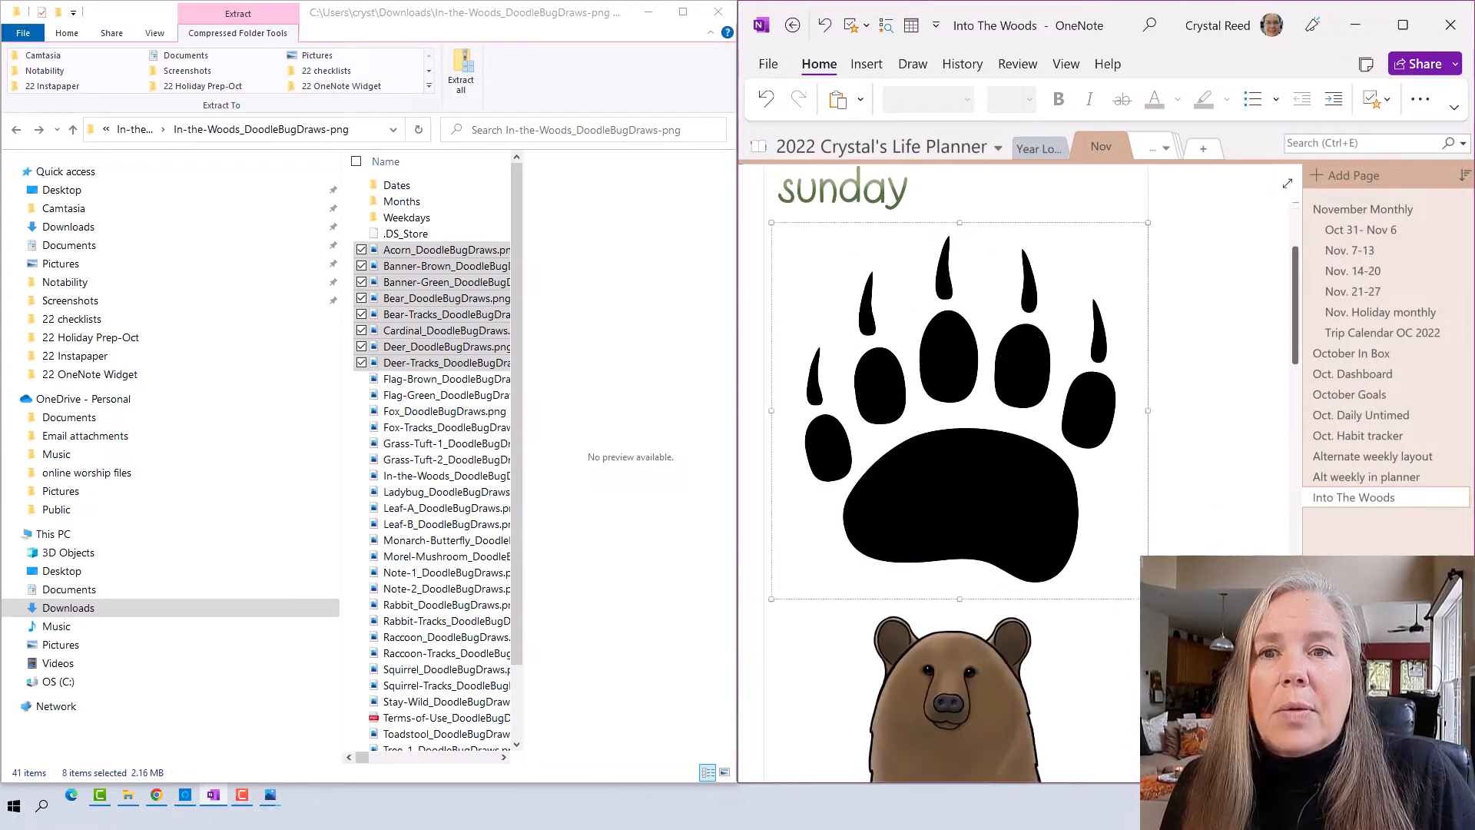
drag(1137, 594, 837, 284)
click(1066, 677)
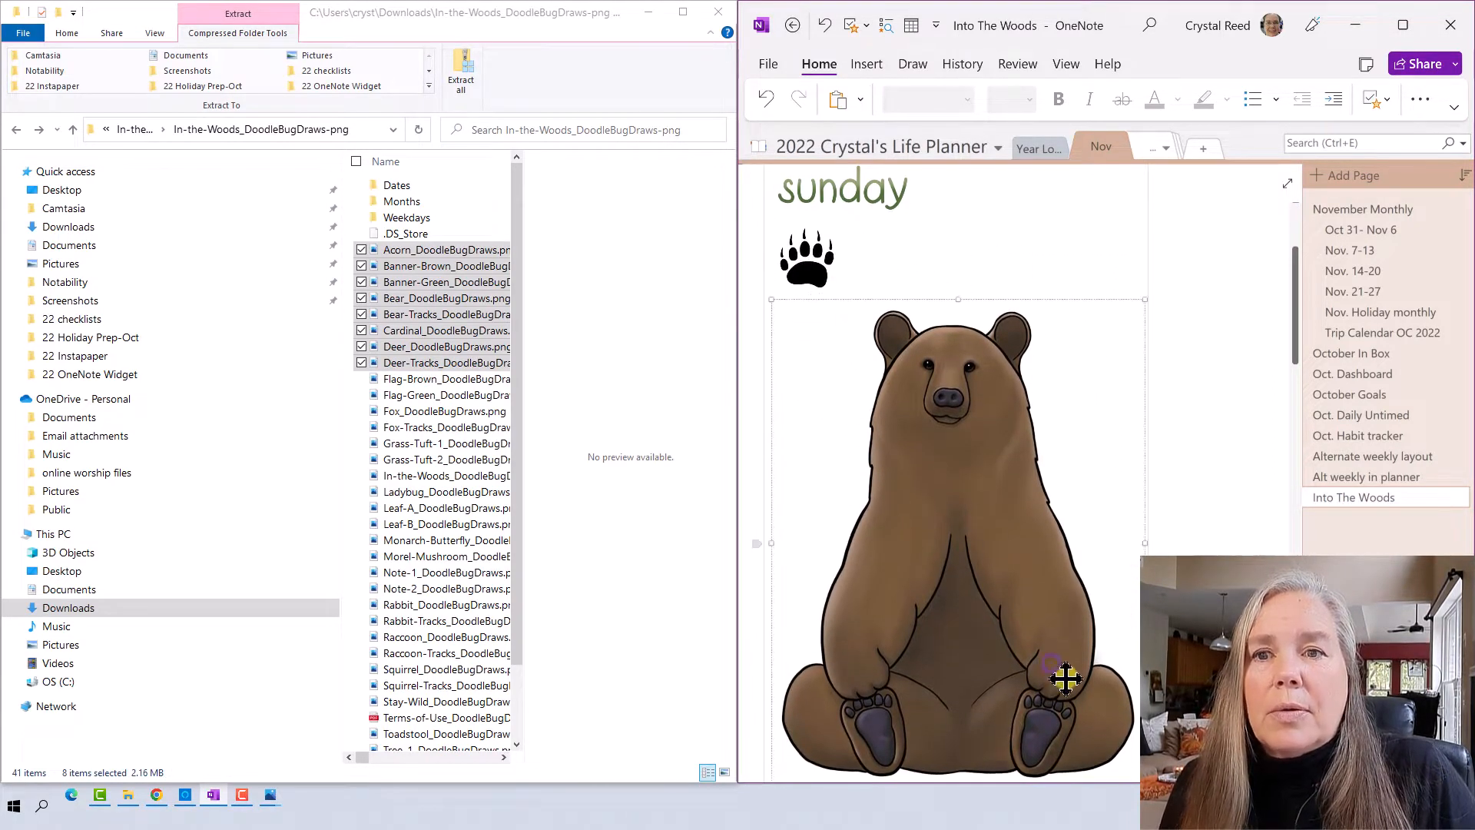
scroll(1131, 756, down, 1)
drag(1138, 736, 844, 353)
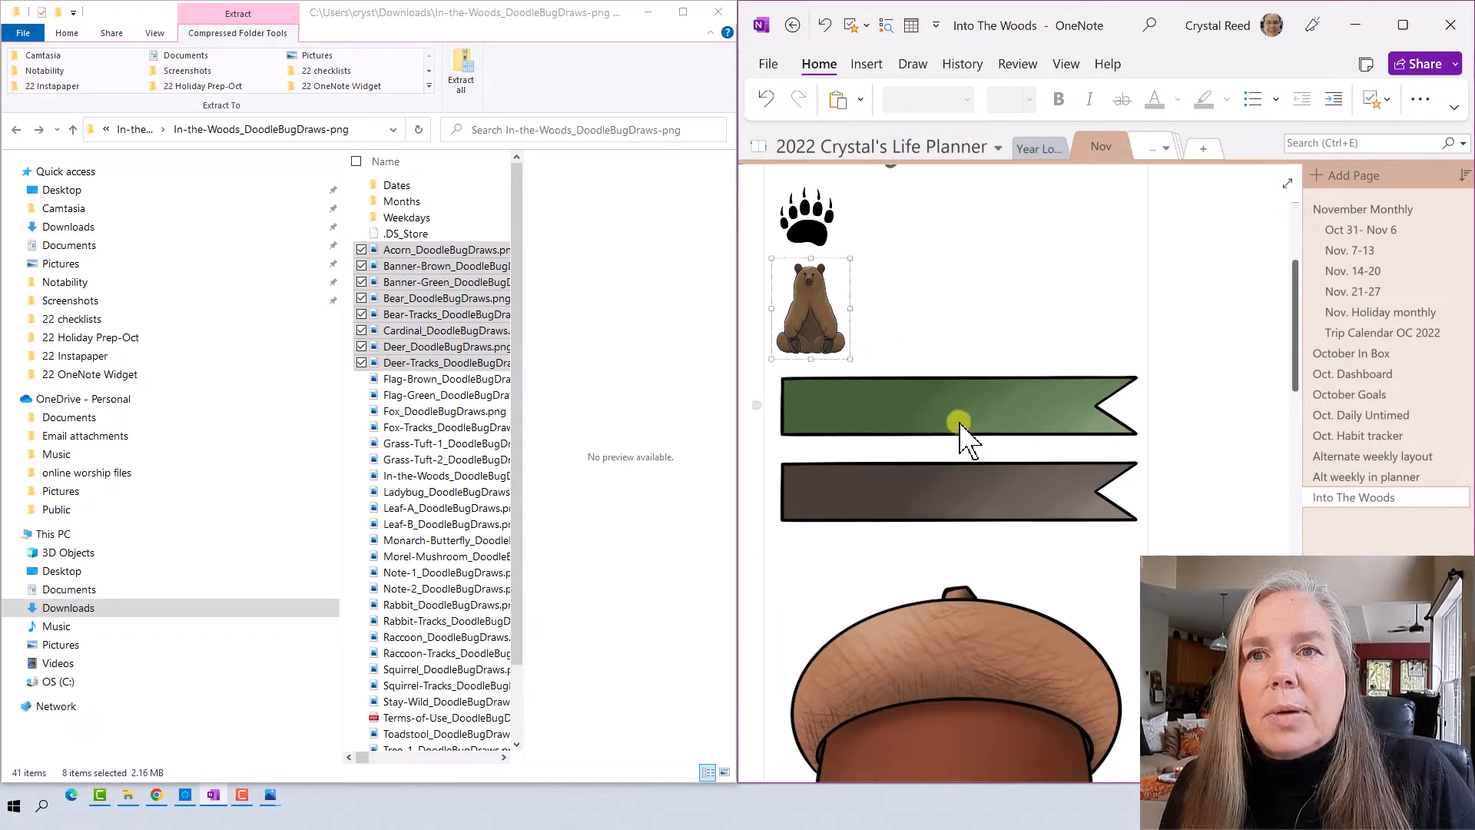
- Shrink the green and brown banners proportionally to about a third of their width and the acorn to a small icon
click(972, 403)
drag(1148, 444, 907, 384)
click(937, 434)
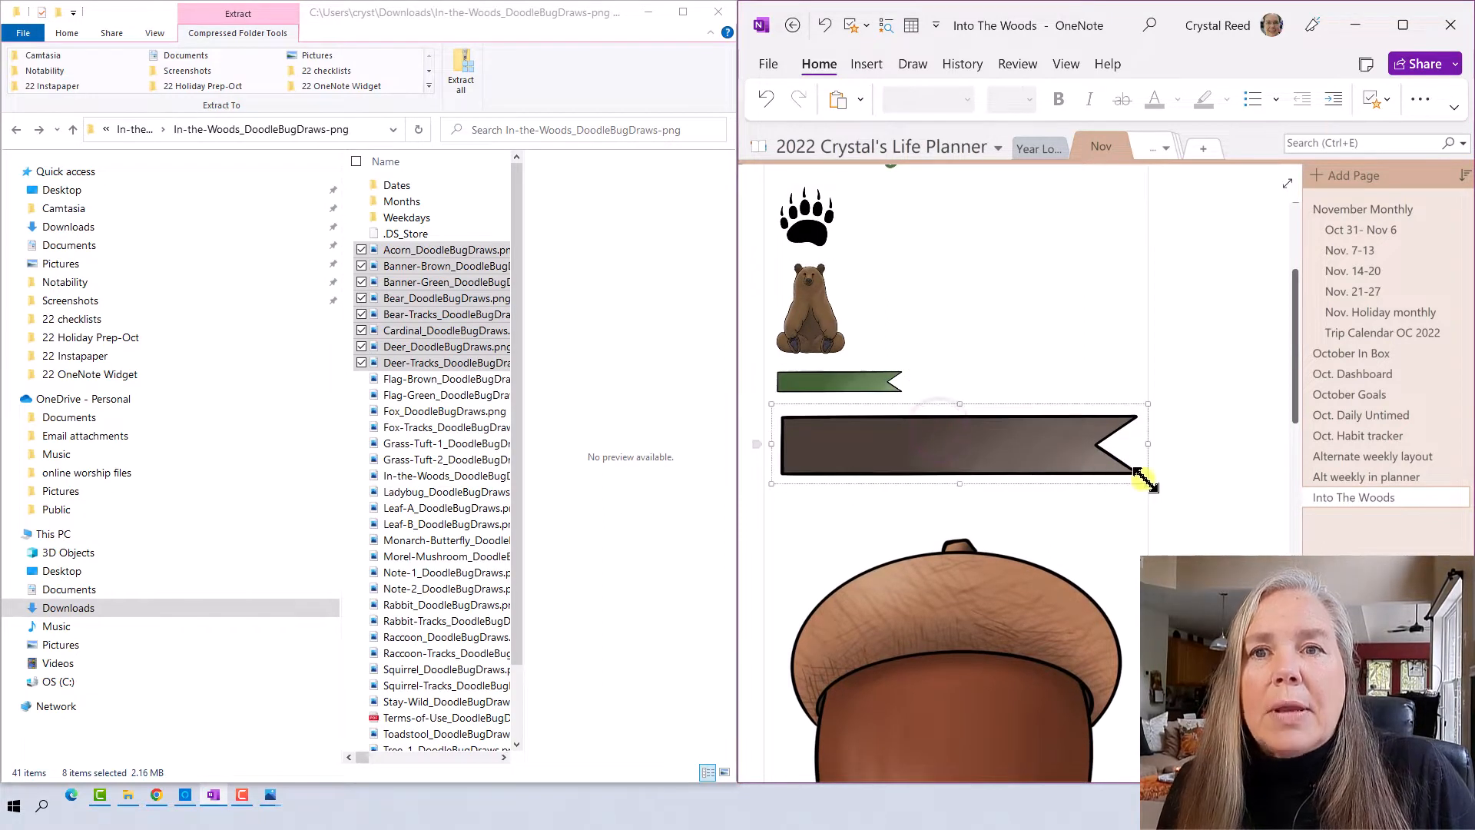
drag(1144, 481, 900, 430)
click(945, 538)
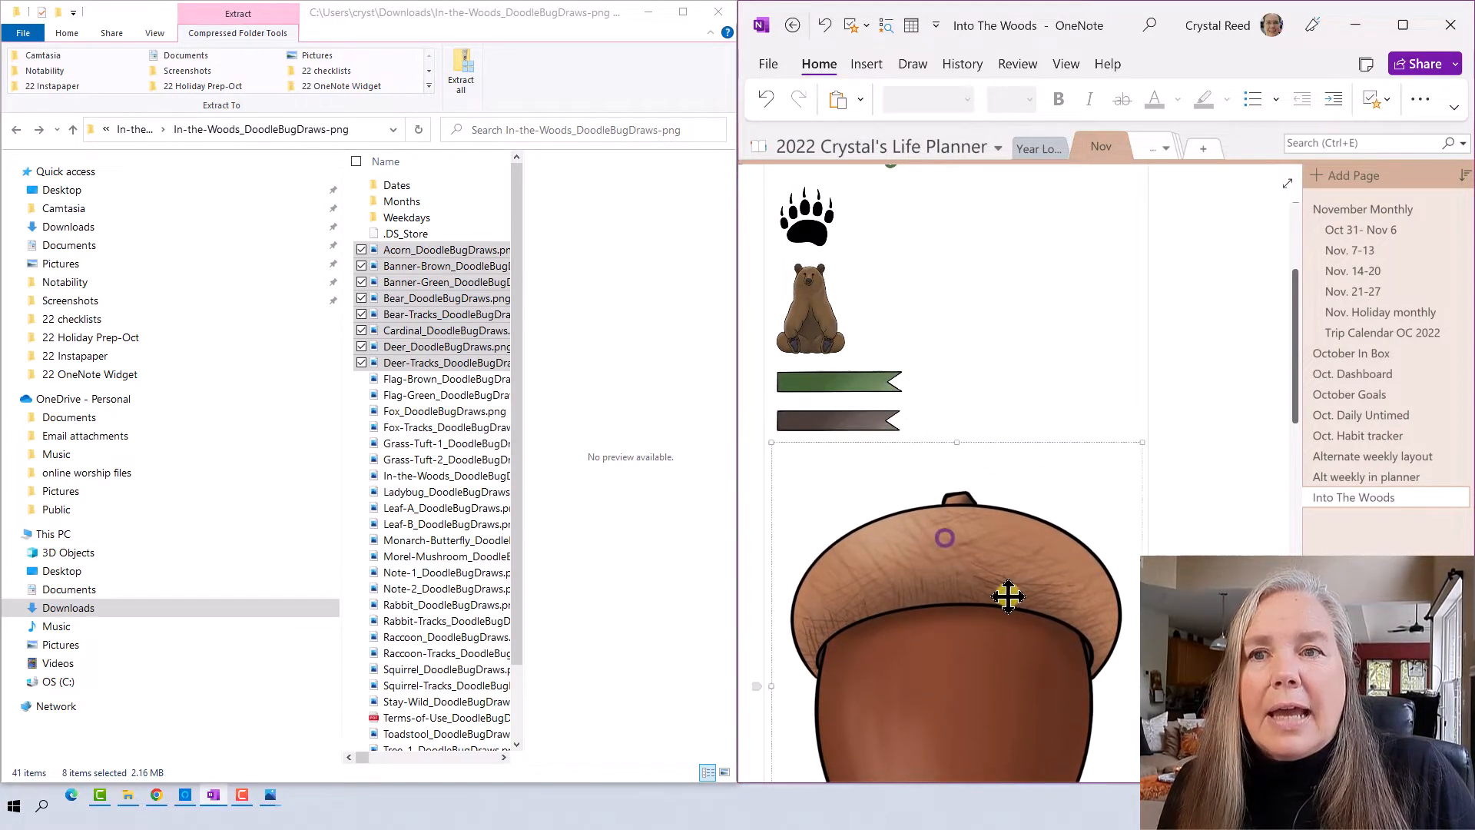
scroll(1027, 708, down, 5)
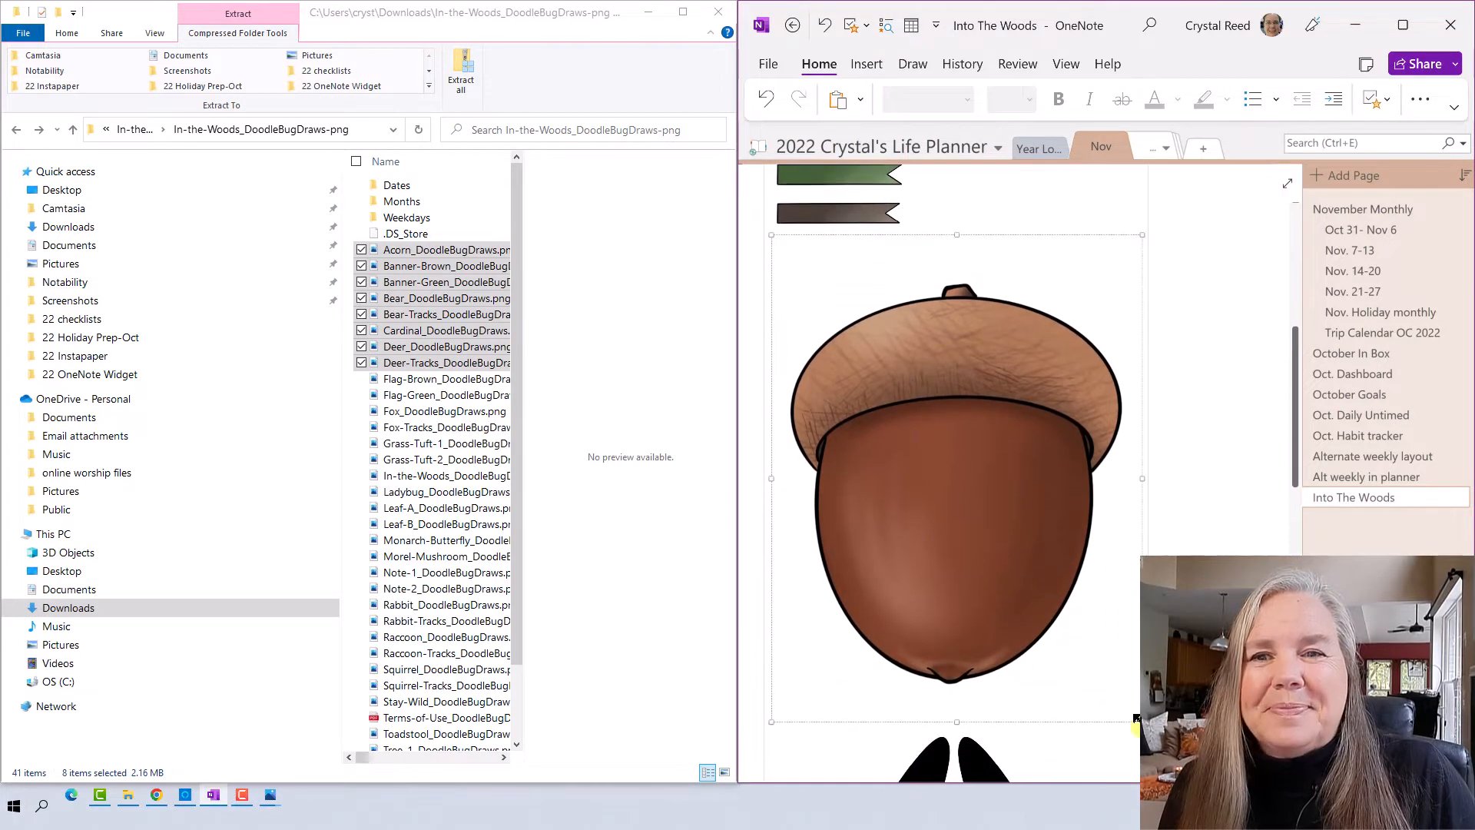
drag(1137, 718, 857, 347)
- Add the seven stickers from Flag-Brown through In-the-Woods to the Into The Woods page
click(477, 379)
shift+click(470, 460)
shift+click(470, 475)
click(1101, 522)
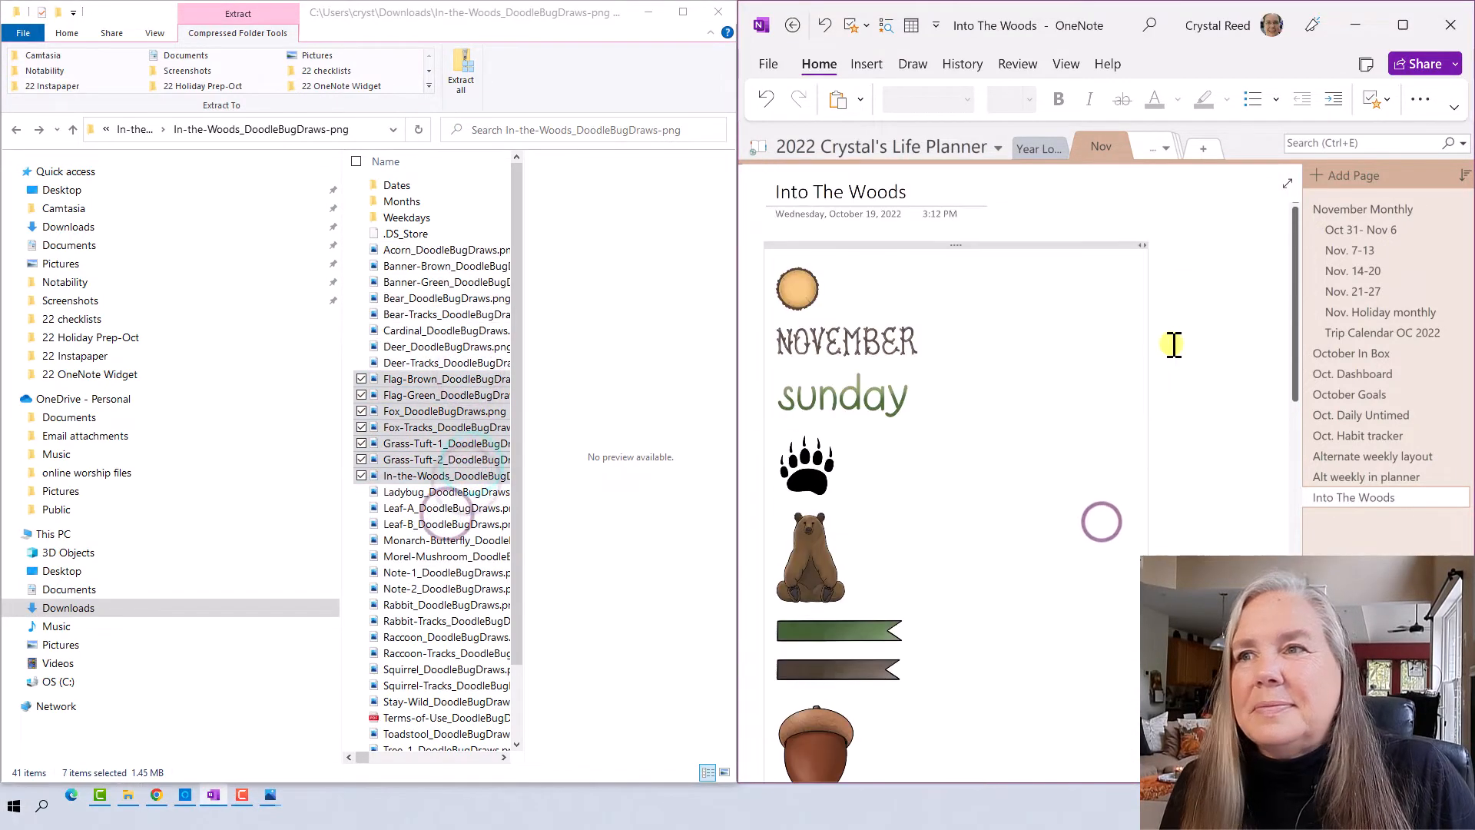
- Add the seven stickers from Ladybug through Note-2 to an empty area of the Into The Woods page
click(427, 491)
shift+click(424, 589)
drag(422, 597, 1121, 701)
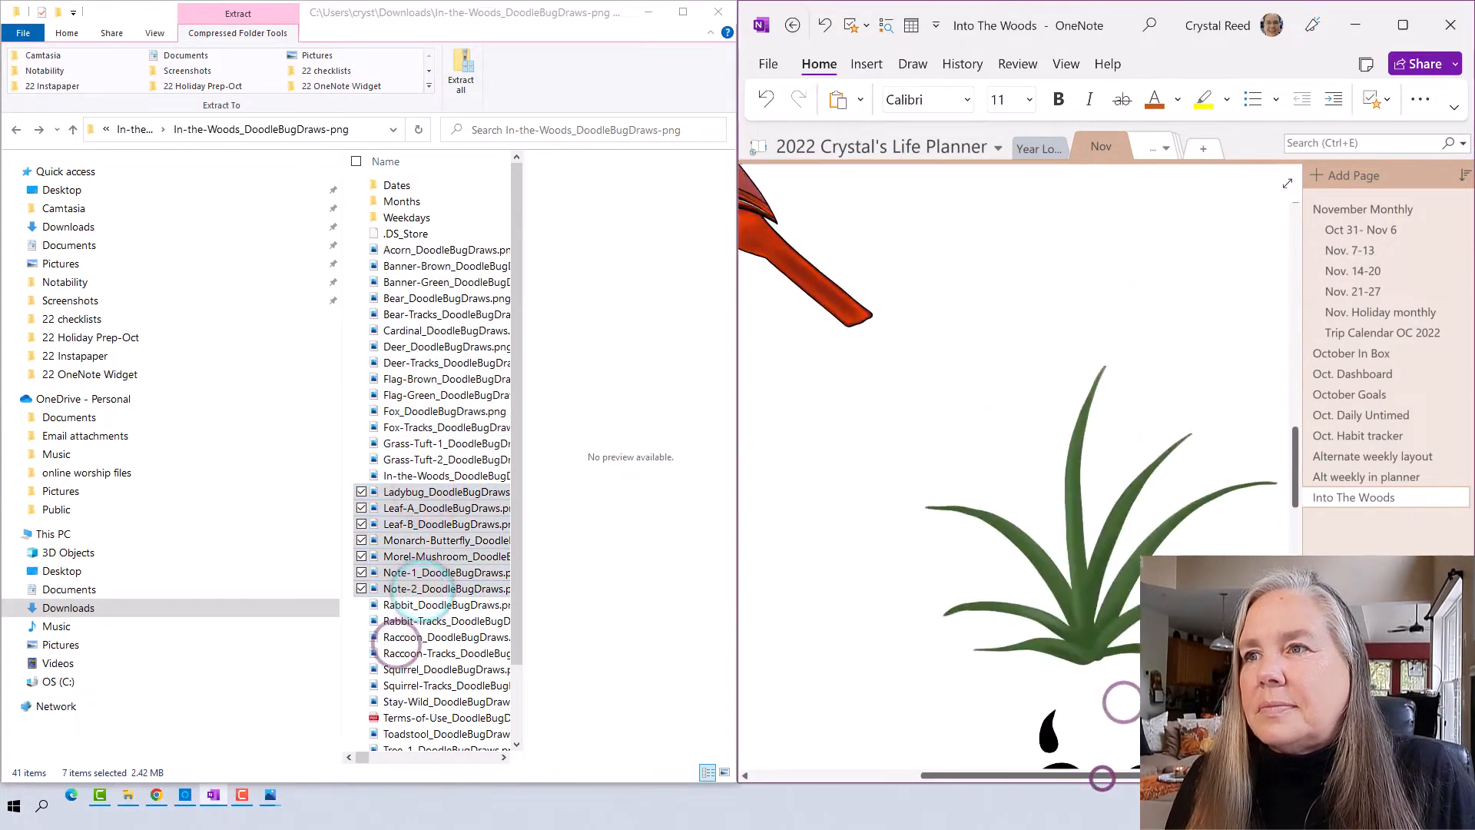
click(1040, 220)
- Add the seven stickers from Rabbit through Stay-Wild as another column on the Into The Woods page
click(399, 605)
shift+click(422, 702)
click(939, 616)
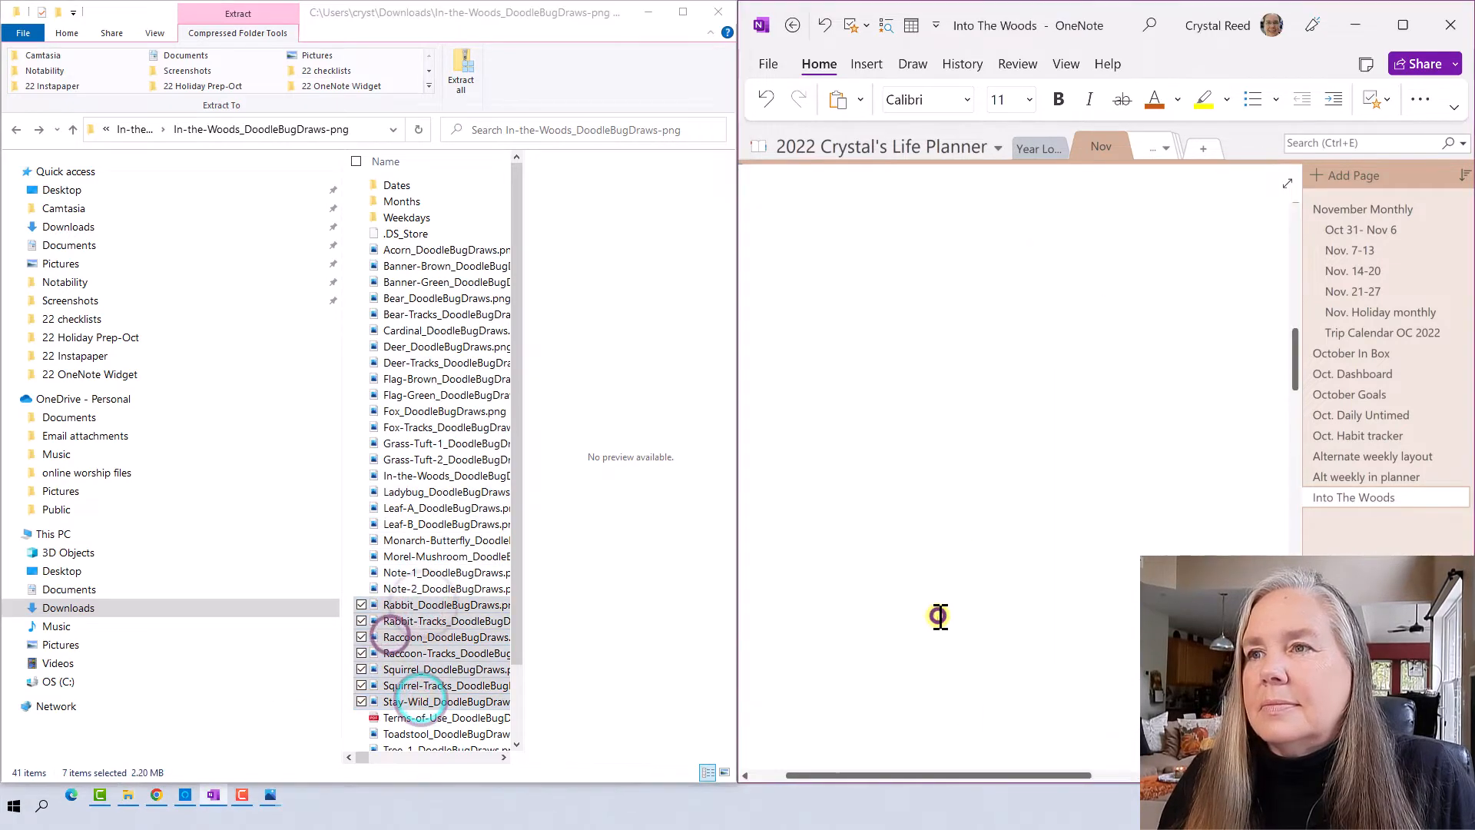
- Add the Toadstool and the Tree-1 through Tree-6 stickers as a further column on the Into The Woods page
click(516, 722)
click(426, 645)
ctrl+click(430, 742)
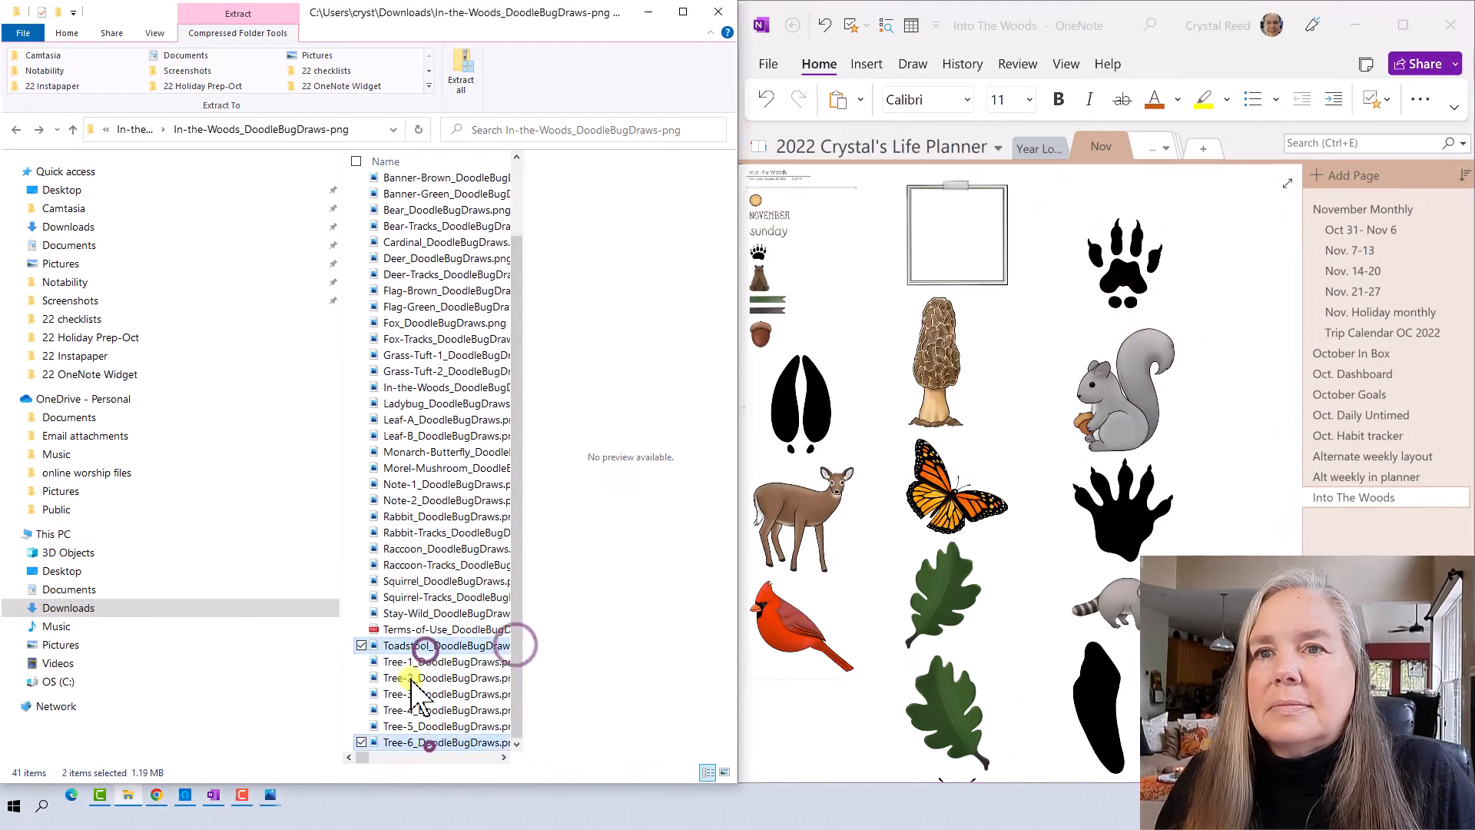
shift+click(426, 645)
drag(427, 646, 1250, 303)
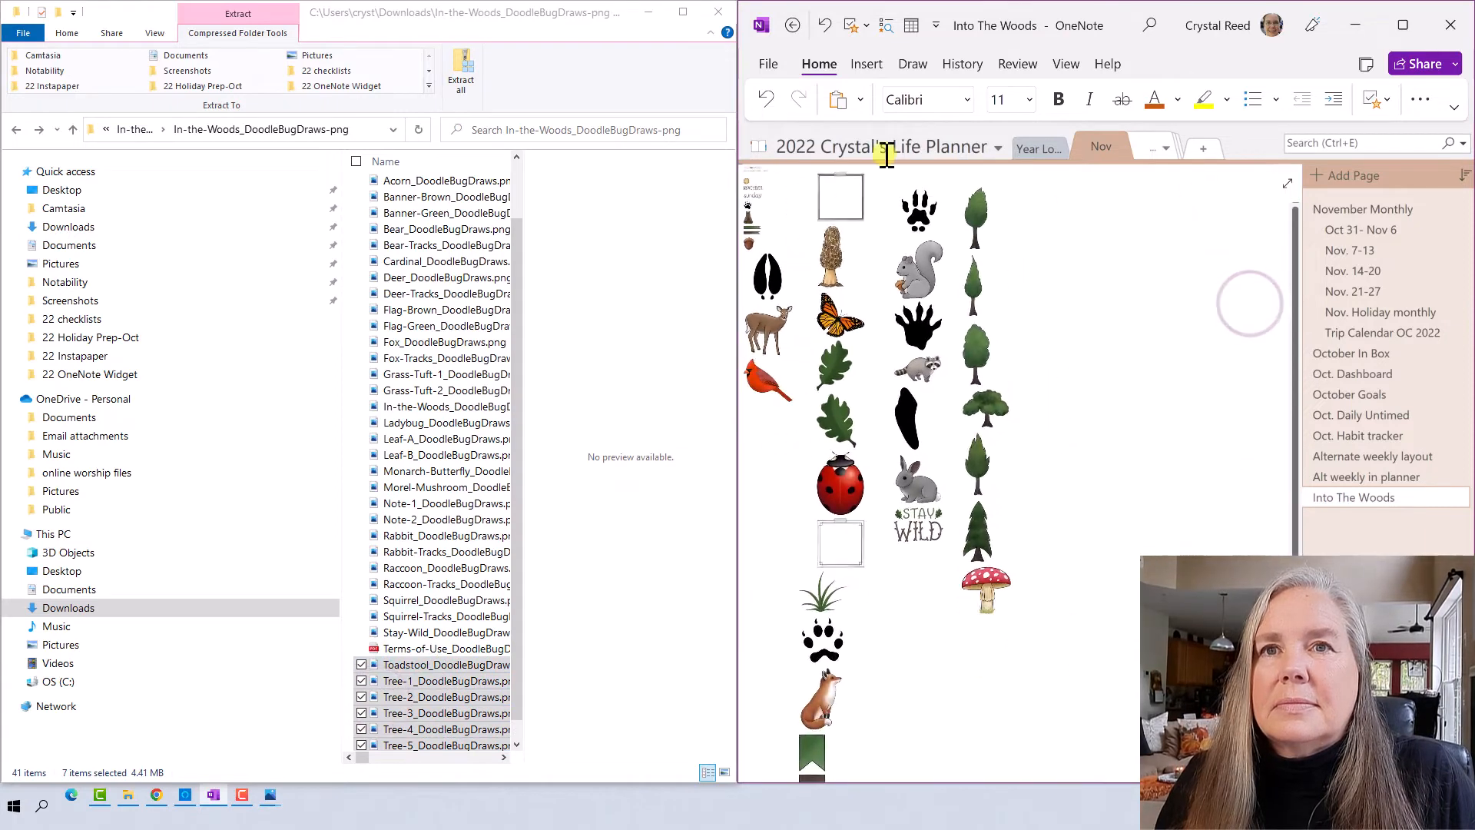
- Lasso the upper stickers in the note, mushroom, leaf, animal-track and tree columns and shrink them together to small icons
click(912, 64)
click(873, 99)
drag(1028, 414, 1020, 455)
drag(1019, 455, 859, 230)
- Shrink the deer tracks, deer and cardinal stickers in the first column to small icons
mouse_move(811, 419)
mouse_down()
mouse_move(806, 308)
mouse_move(784, 394)
mouse_up()
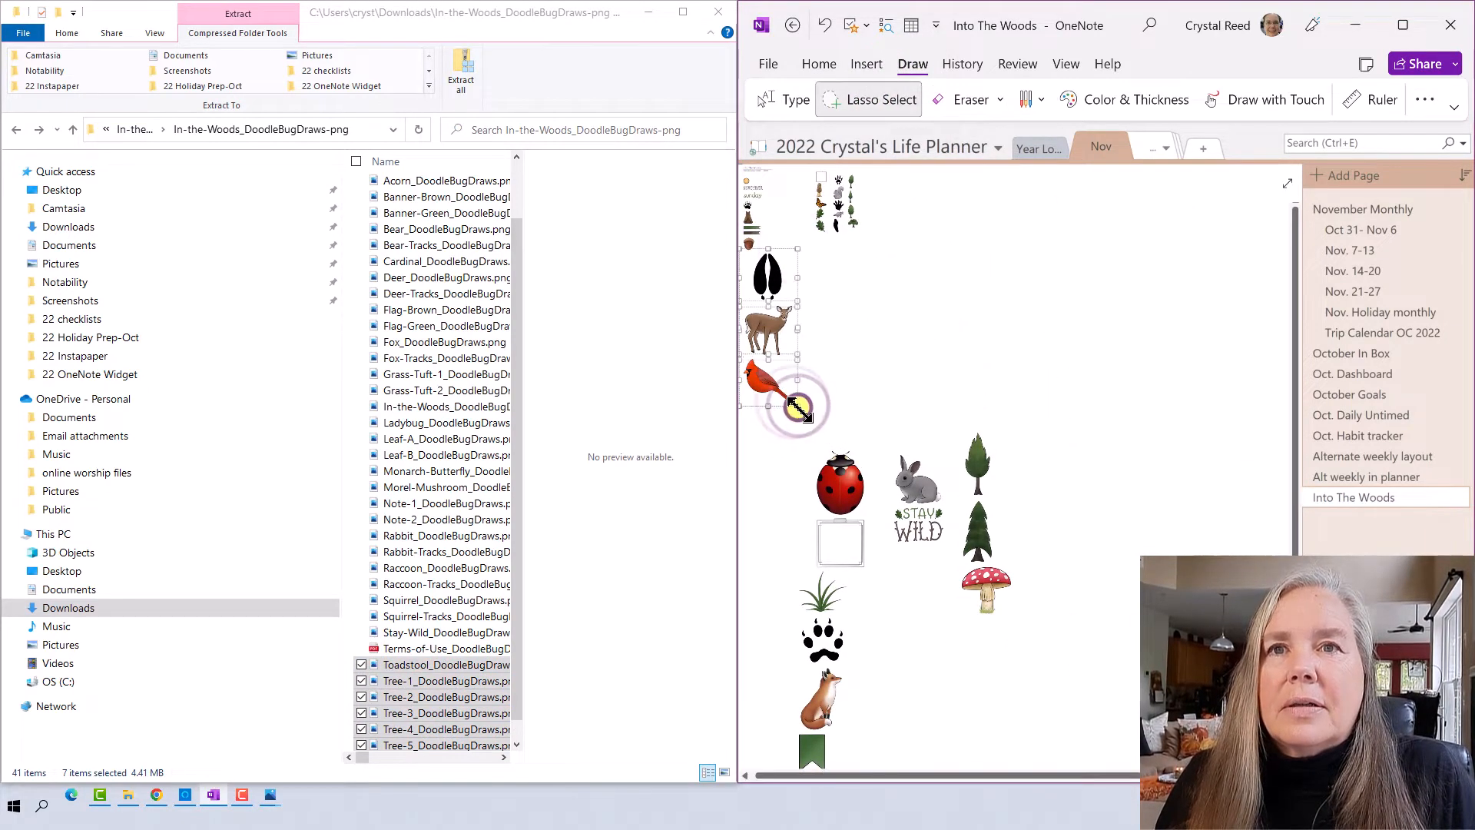
scroll(799, 407, down, 2)
click(782, 99)
drag(796, 323, 779, 253)
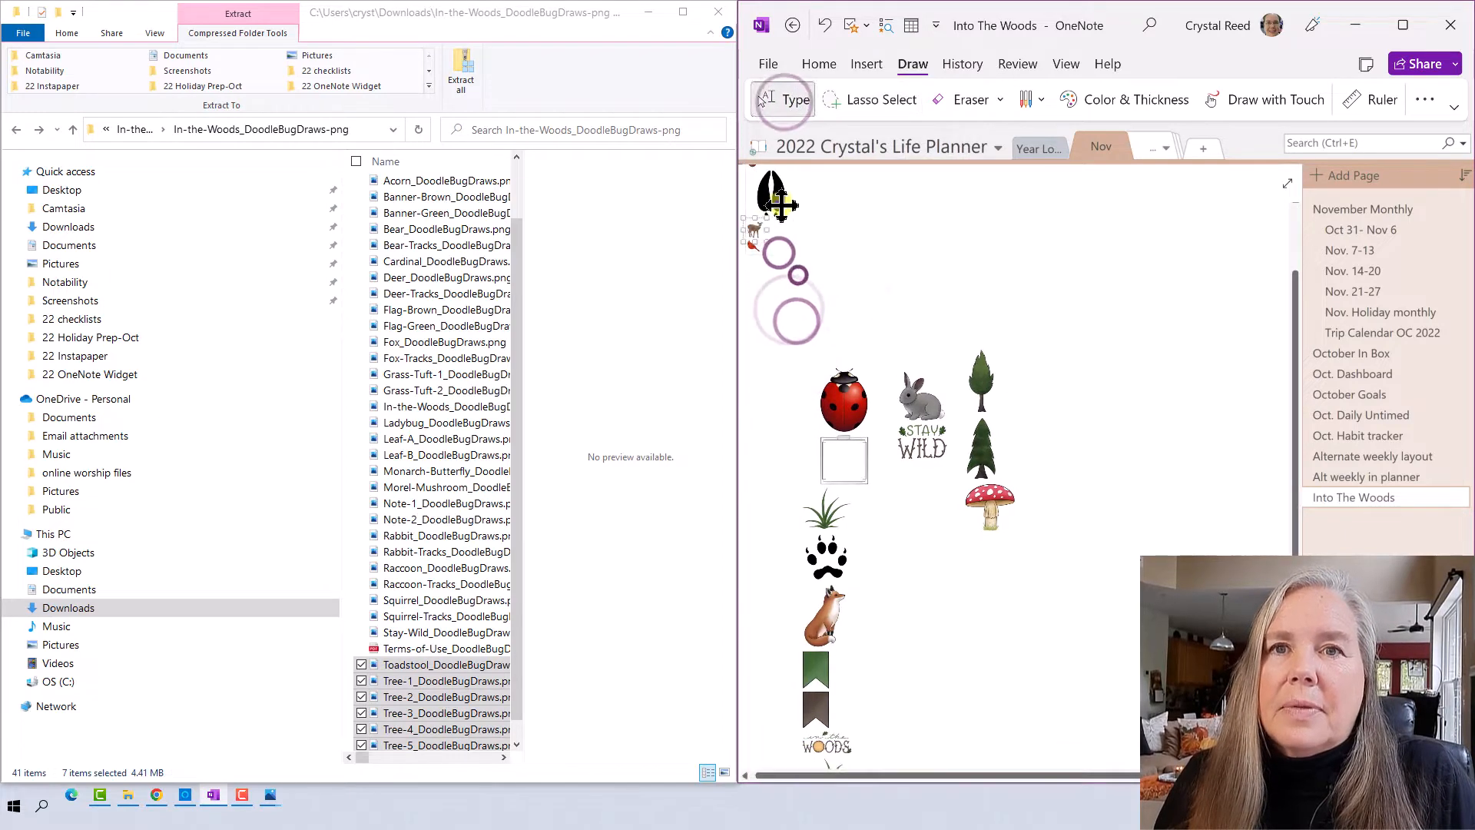
scroll(879, 266, down, 2)
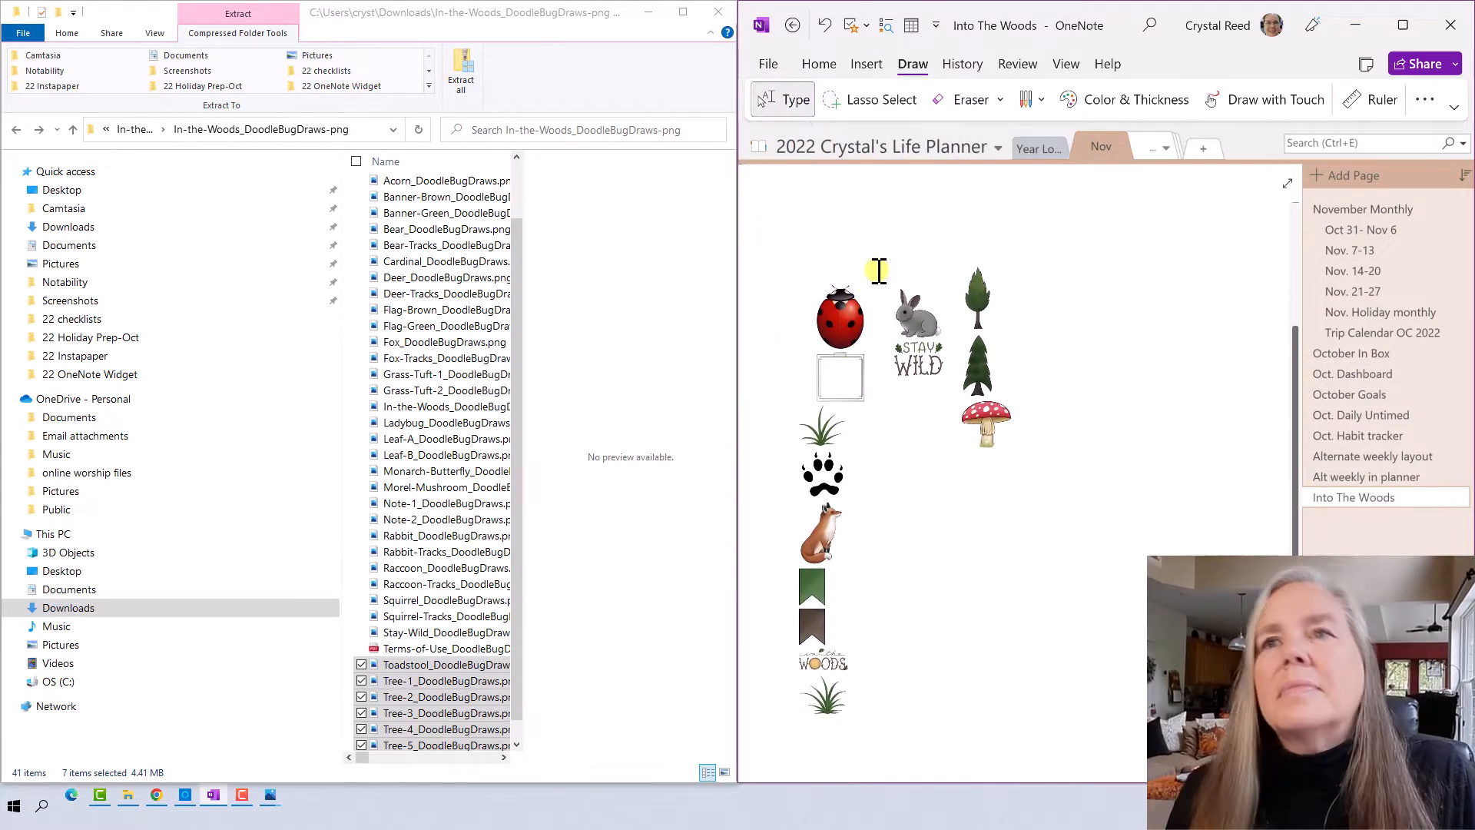
- Lasso the remaining large stickers, from the ladybug to the lower grass tuft and toadstool, and shrink them together to small icons
click(888, 100)
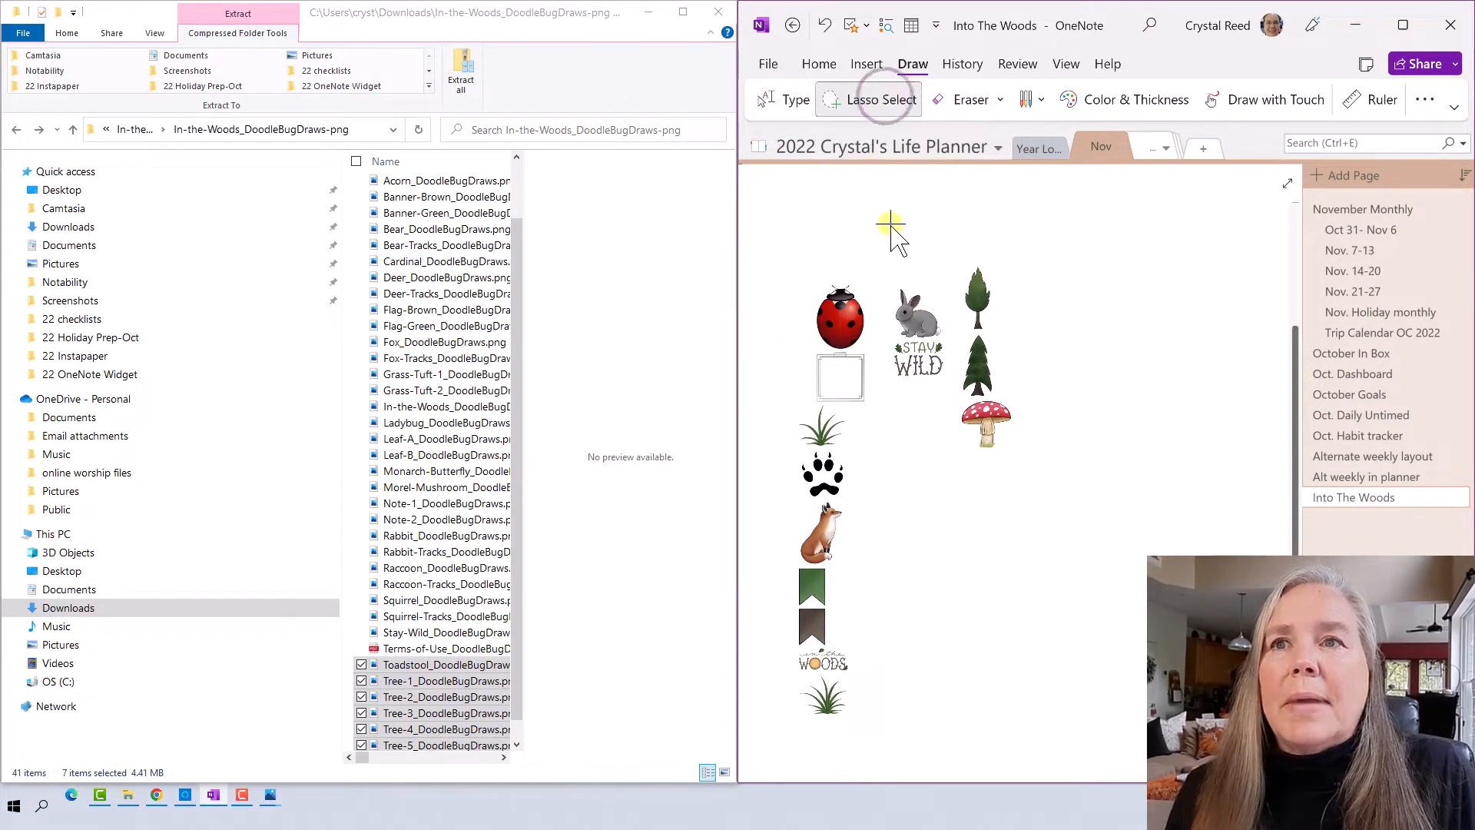
mouse_move(891, 229)
mouse_down()
mouse_move(824, 231)
mouse_move(776, 305)
mouse_move(749, 431)
mouse_up()
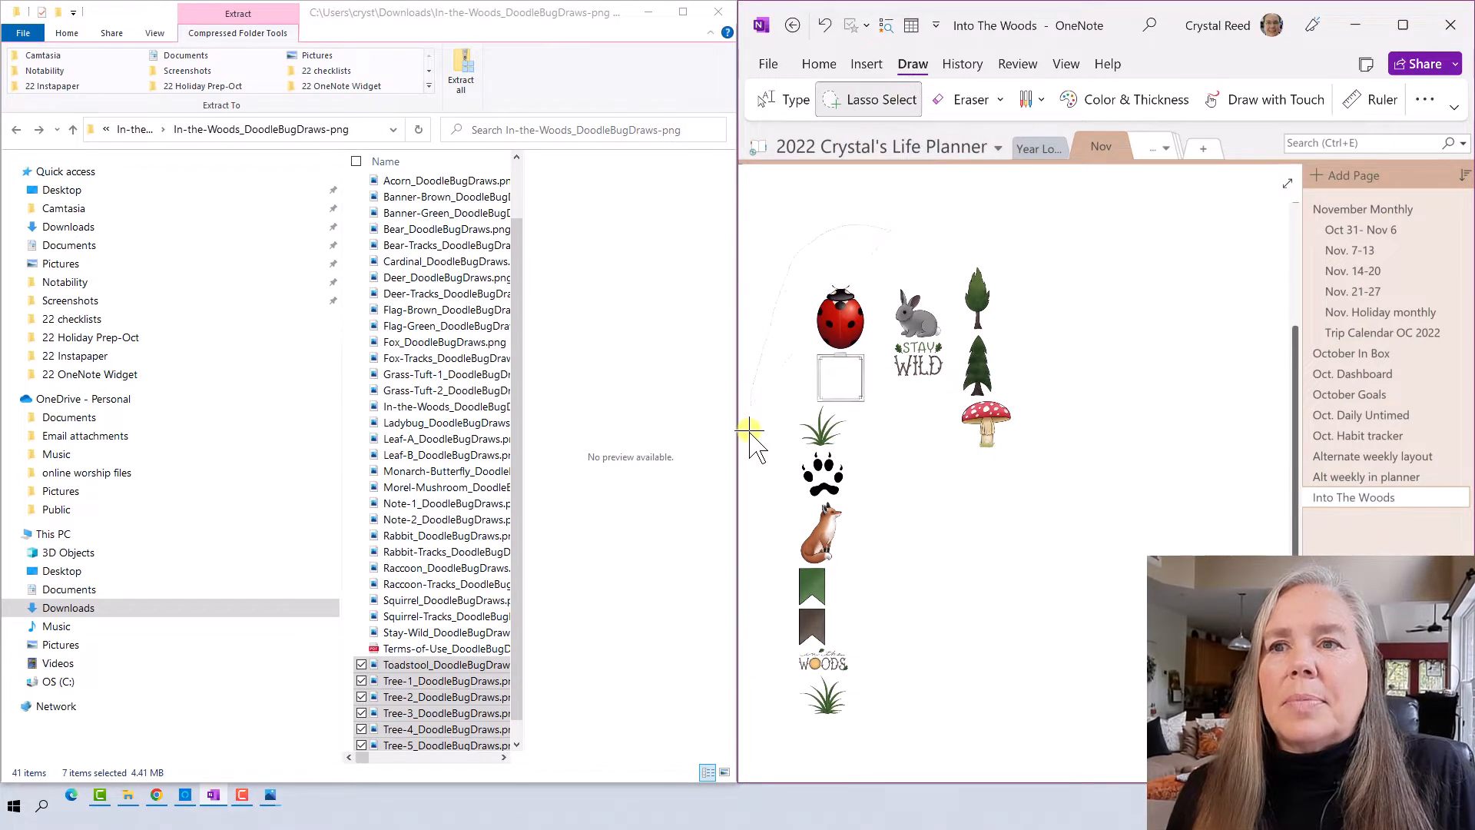
mouse_move(802, 716)
mouse_down()
mouse_move(970, 672)
mouse_move(1070, 300)
mouse_up()
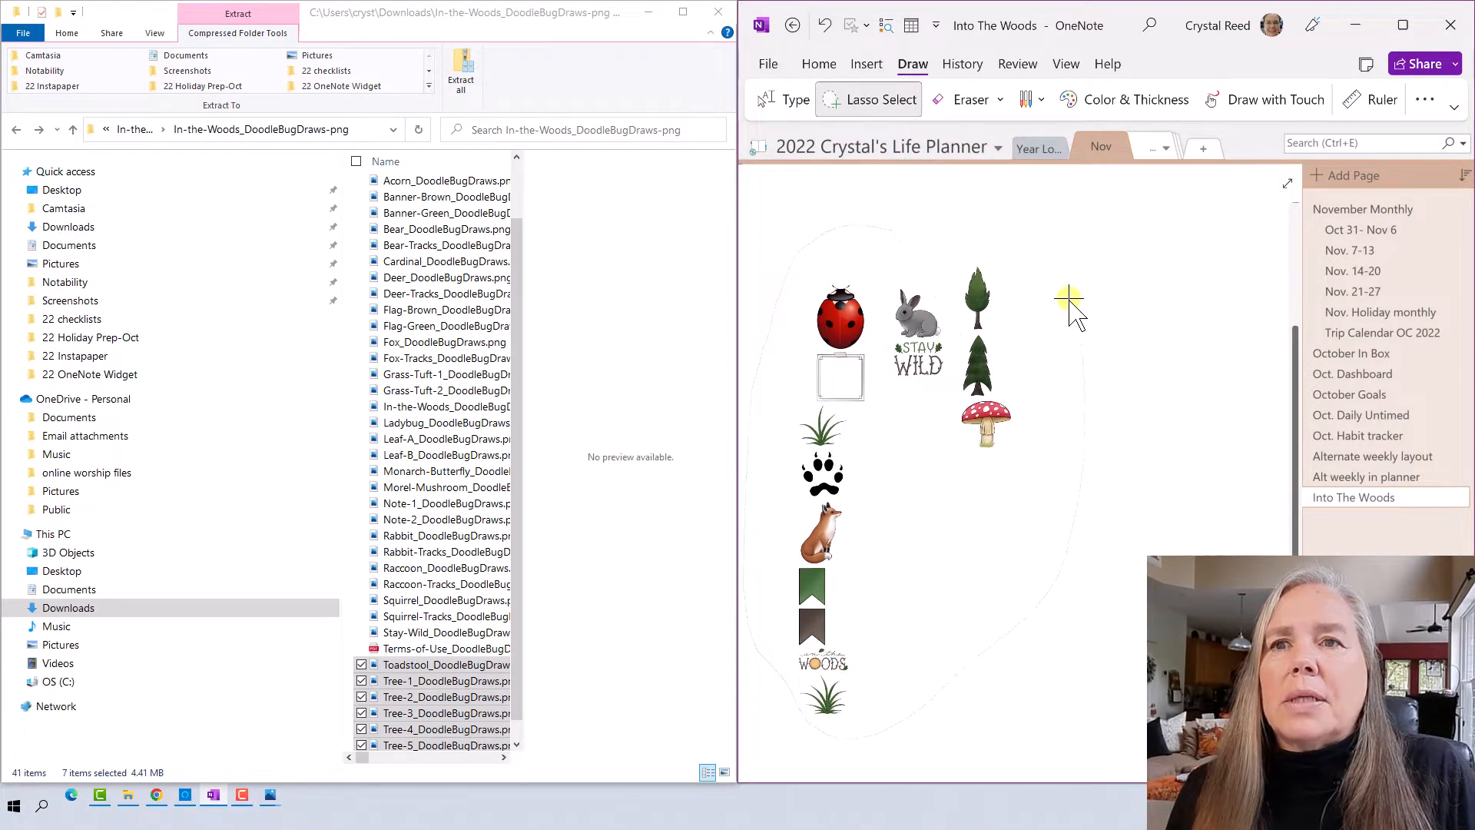
drag(834, 230, 836, 231)
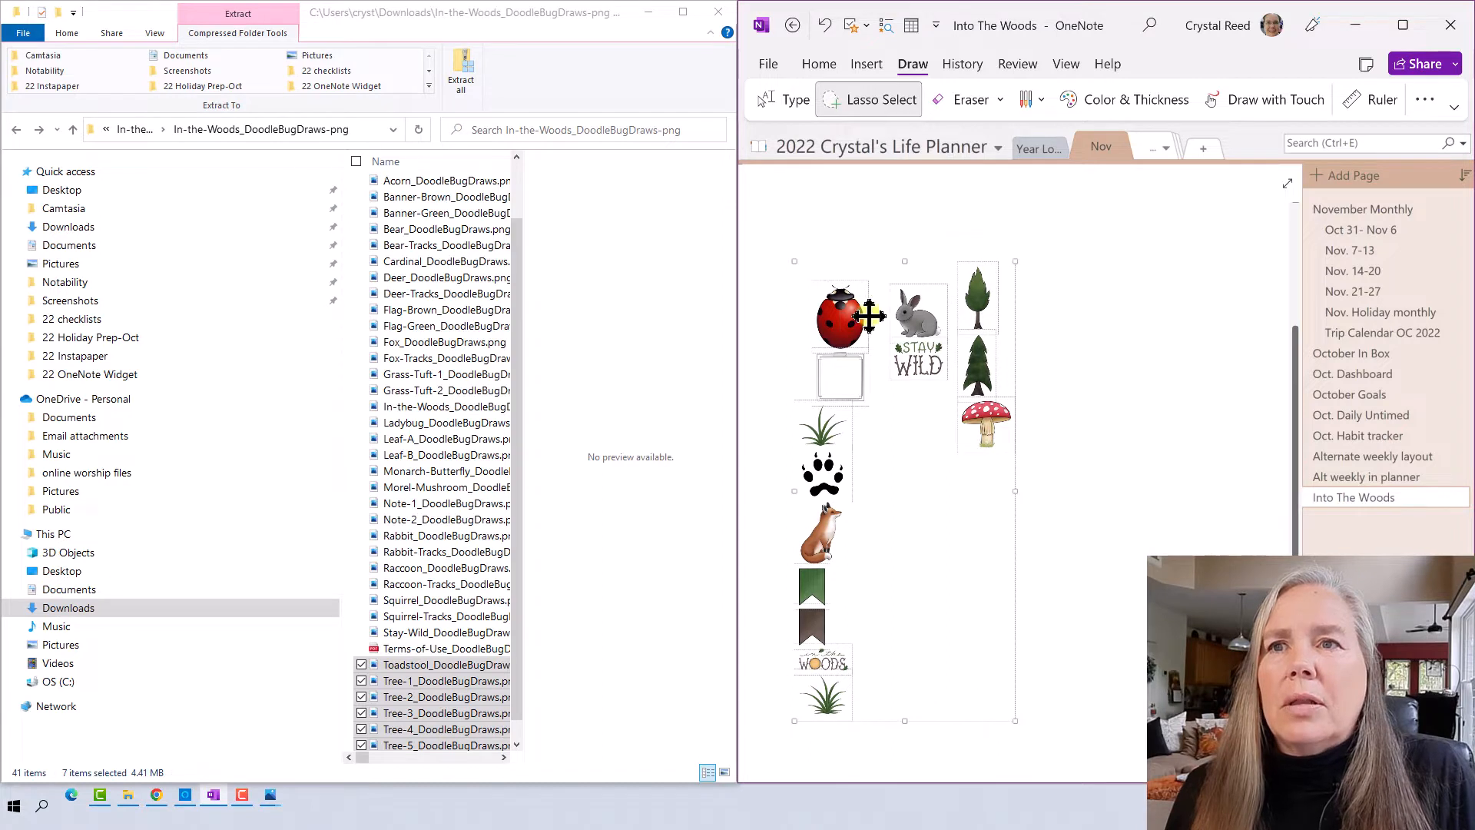
drag(1014, 711, 850, 395)
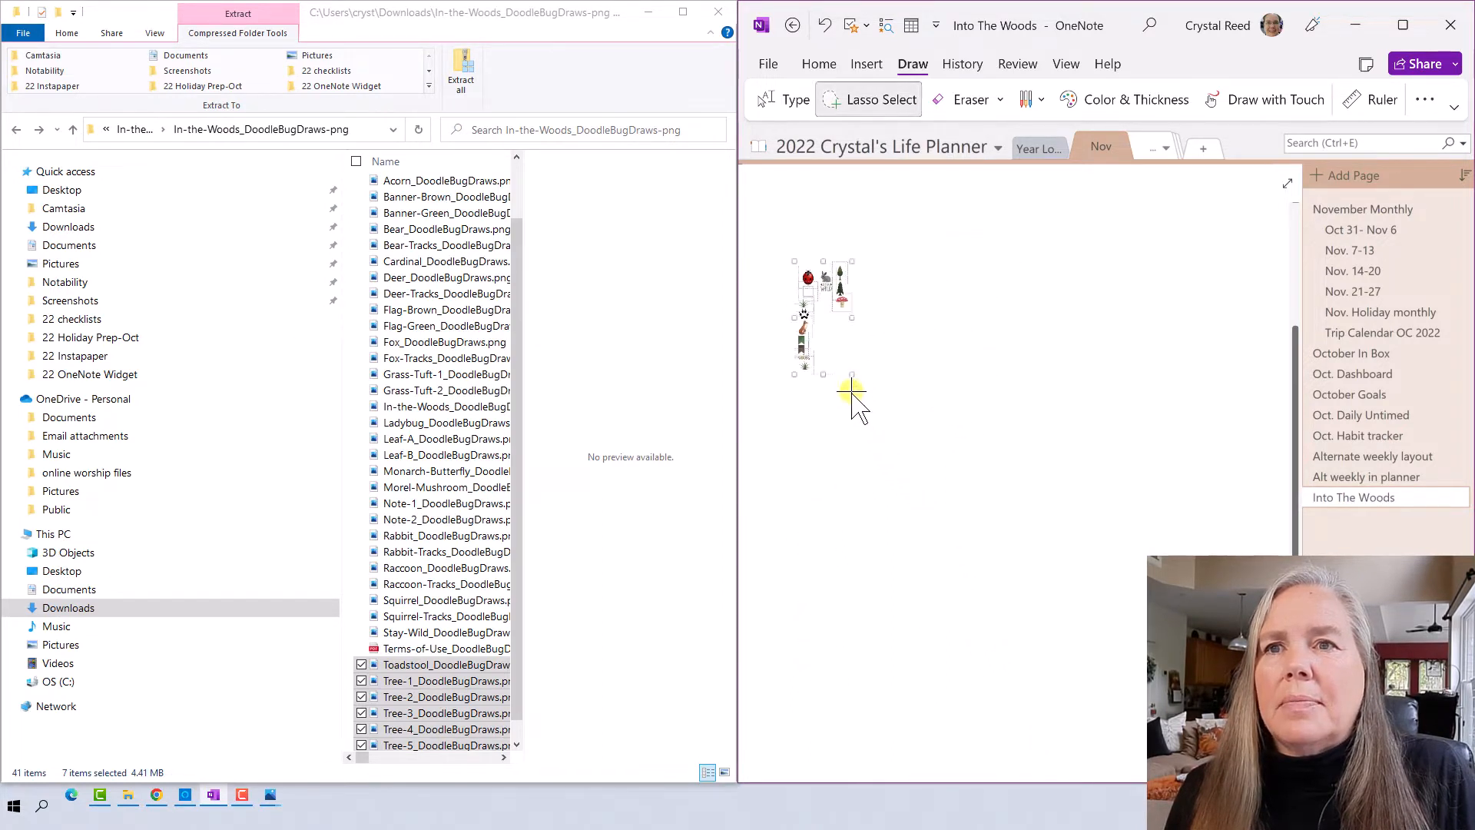
- Move the shrunken ladybug, rabbit and toadstool group up beside the first sticker column under the page title
scroll(1007, 461, up, 3)
mouse_move(825, 492)
mouse_down()
mouse_move(822, 297)
mouse_move(794, 240)
mouse_move(899, 260)
mouse_move(899, 228)
mouse_move(797, 290)
mouse_move(796, 232)
mouse_up()
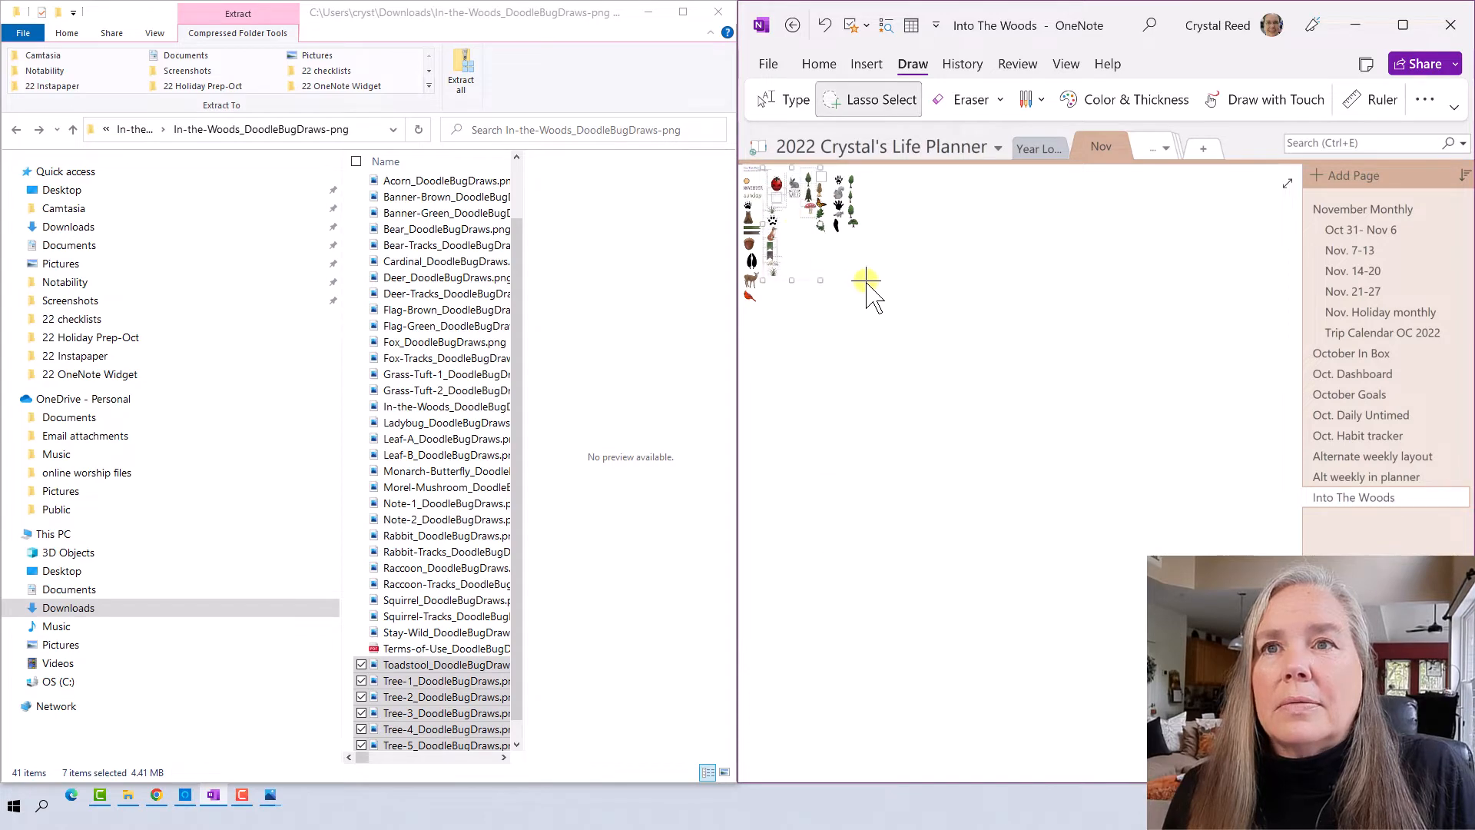
click(866, 280)
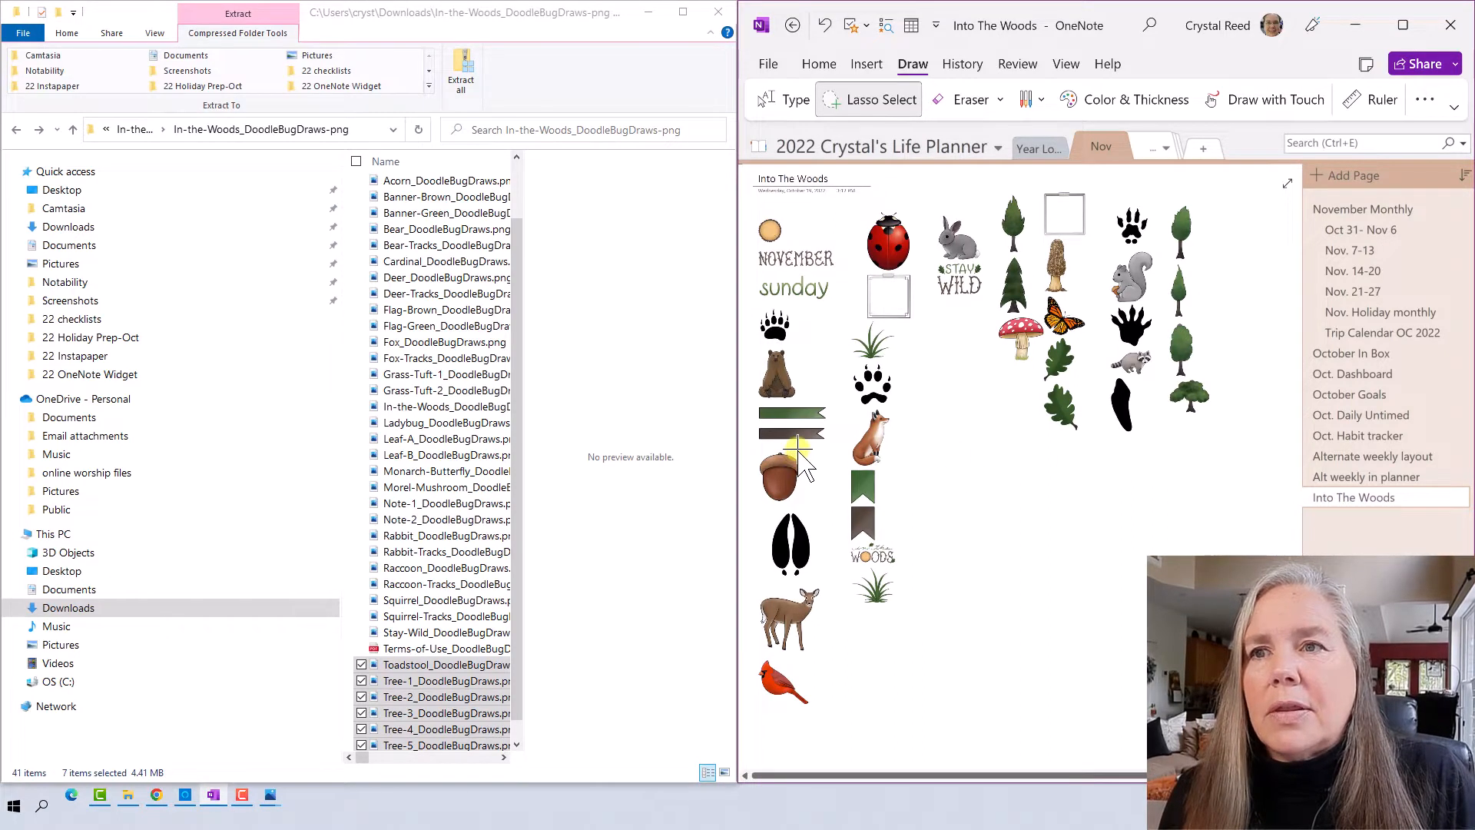
- Lasso the acorn, deer tracks, deer, cardinal, fox, flags, woods title and lower grass tuft and move them beyond the last tree column
mouse_move(799, 450)
mouse_down()
mouse_move(759, 460)
mouse_move(741, 660)
mouse_move(821, 755)
mouse_move(938, 587)
mouse_move(921, 436)
mouse_move(779, 458)
mouse_up()
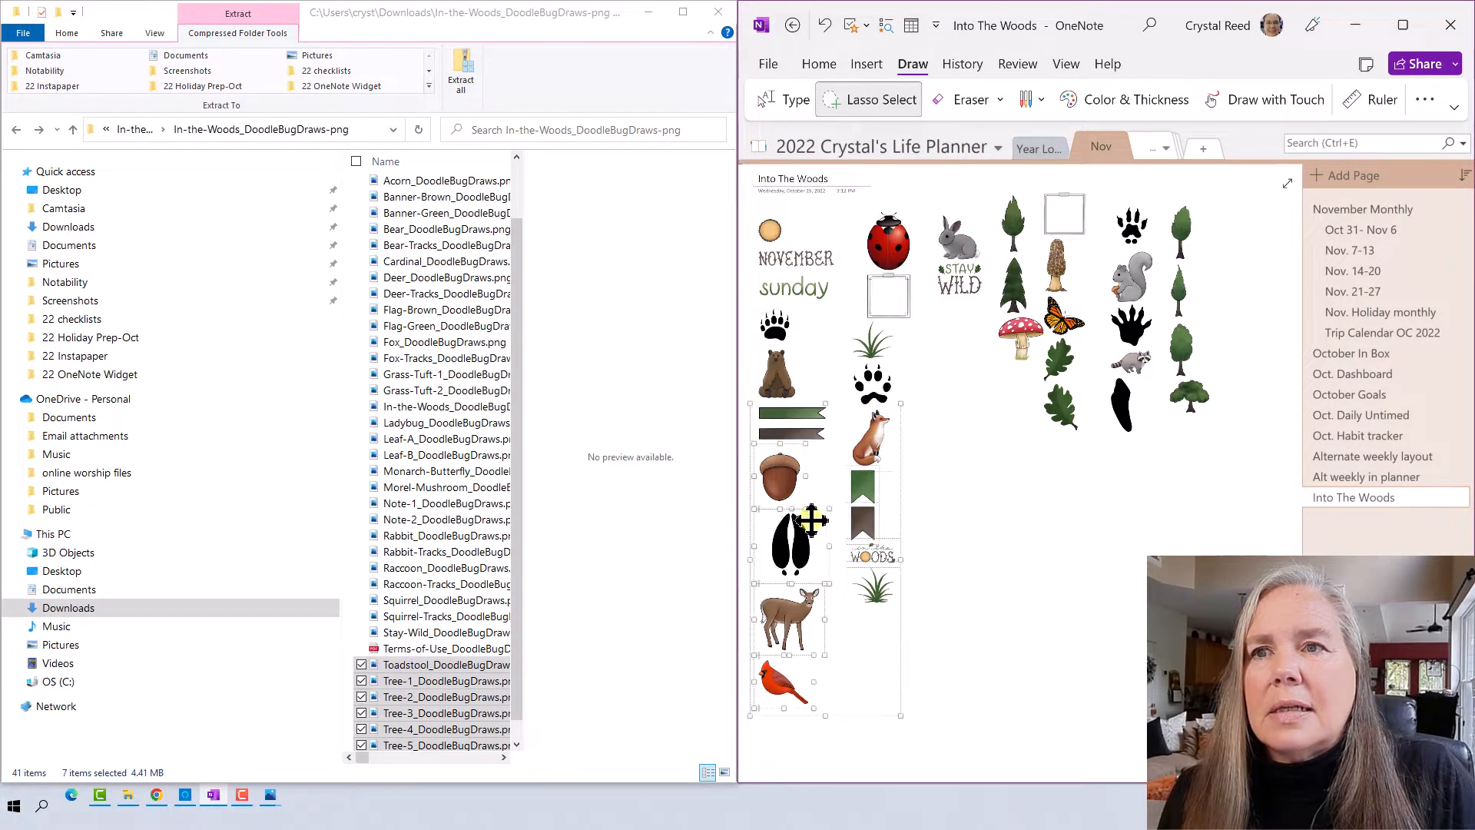
mouse_move(816, 522)
mouse_down()
mouse_move(906, 520)
mouse_move(1153, 446)
mouse_move(1269, 289)
mouse_up()
drag(1021, 776, 1124, 791)
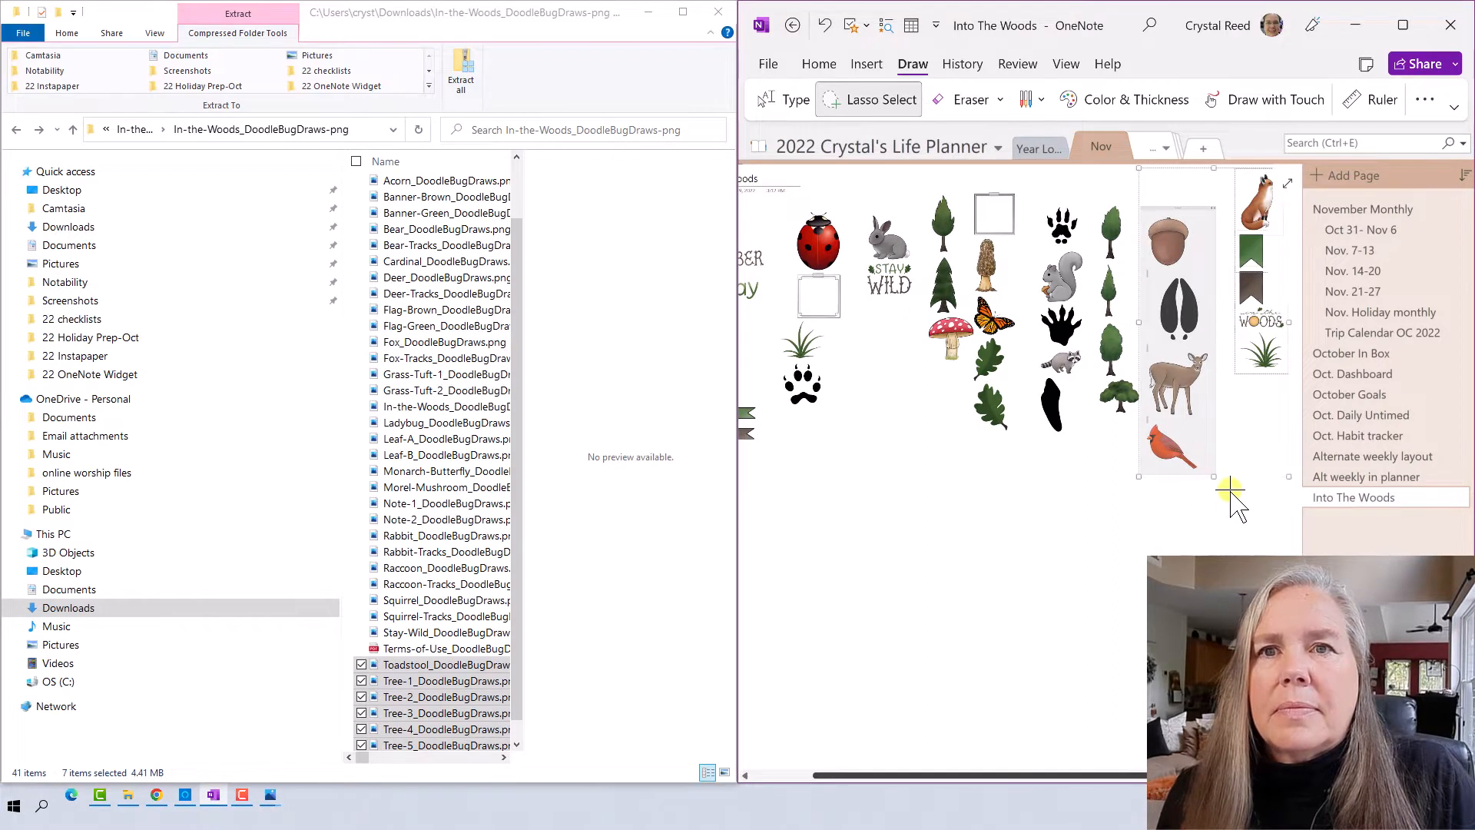
click(1285, 472)
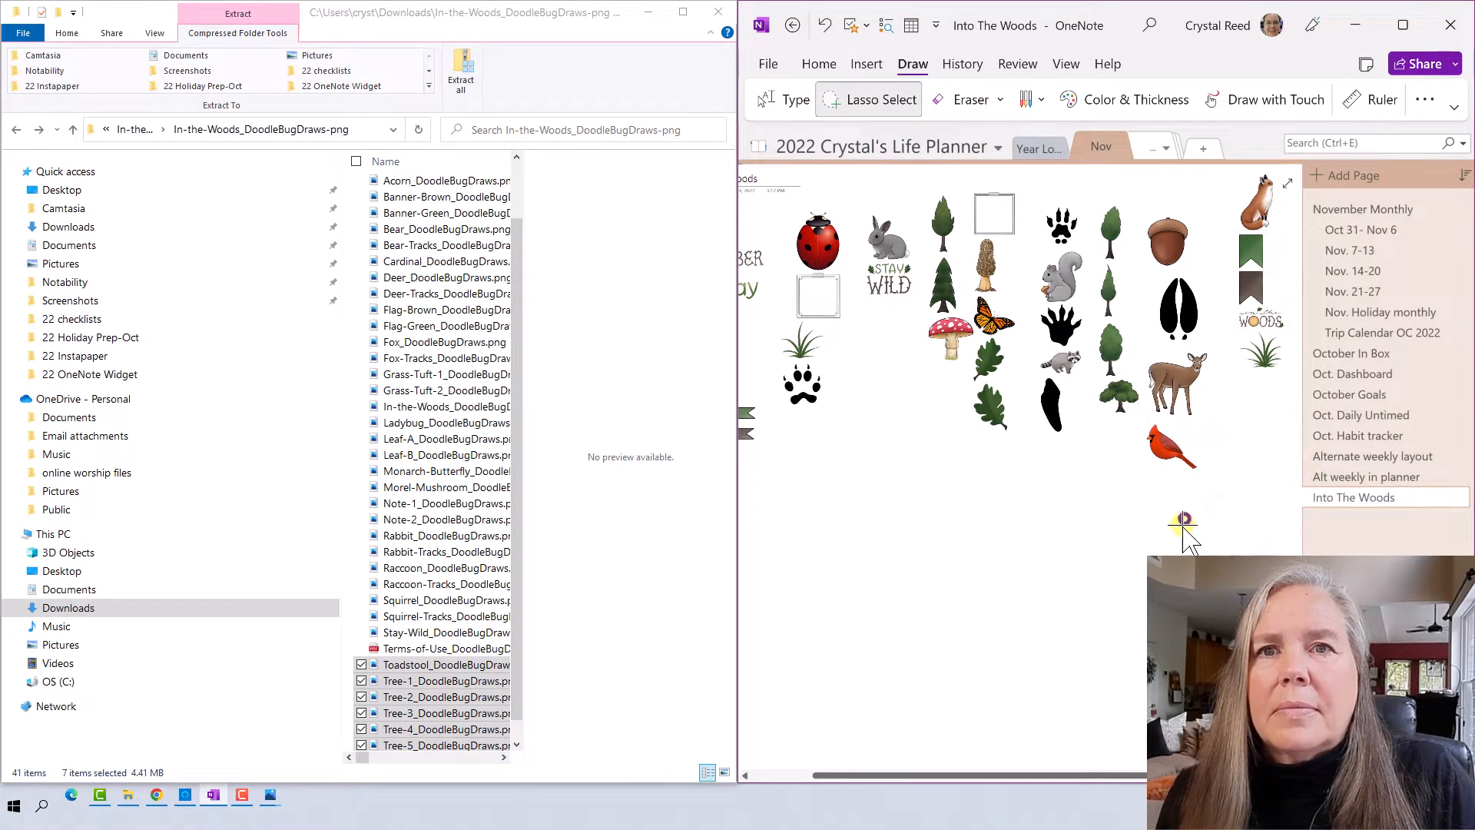
ctrl+scroll(1087, 600, down, 1)
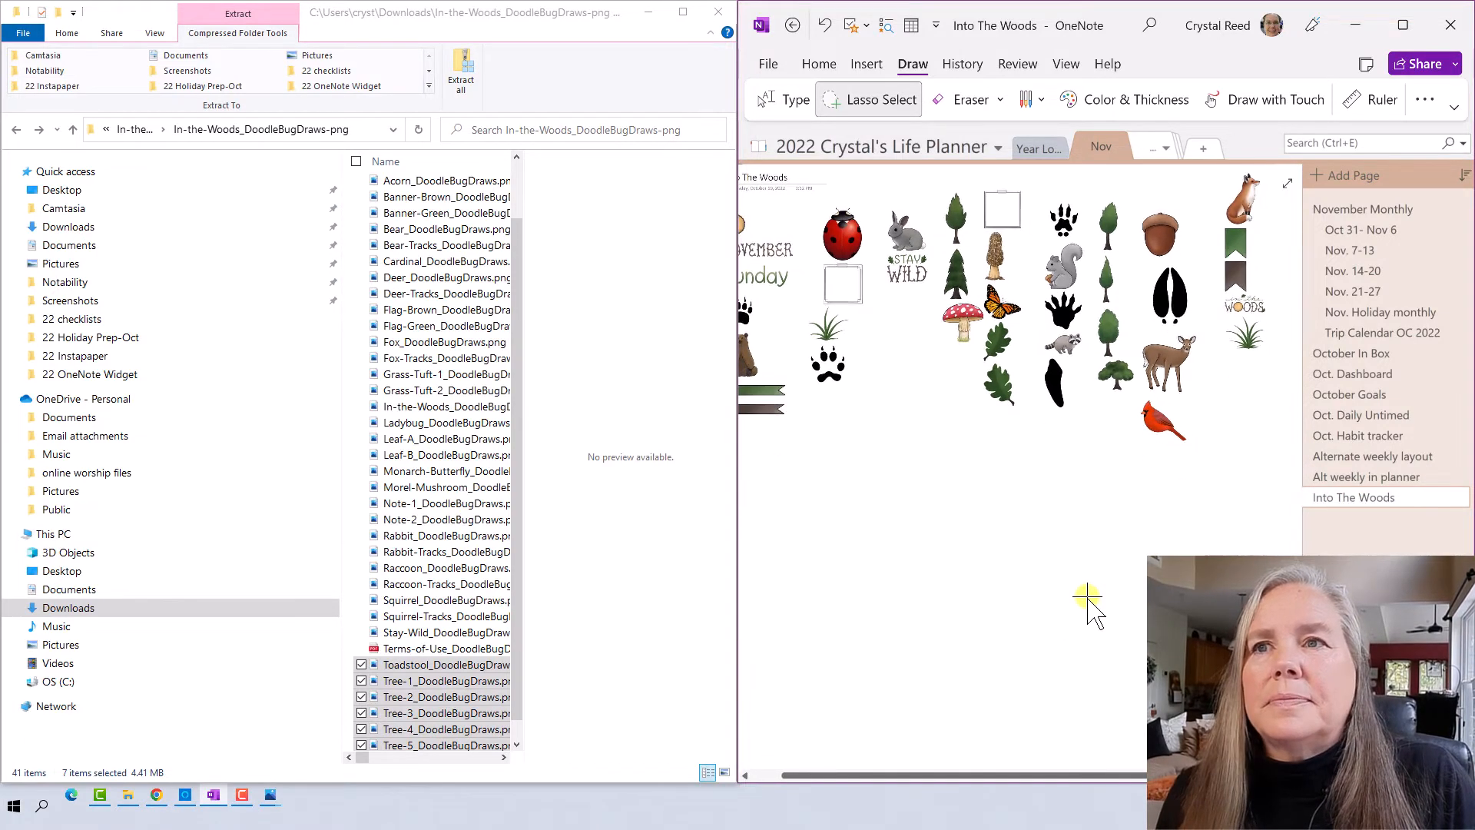
drag(972, 772, 922, 774)
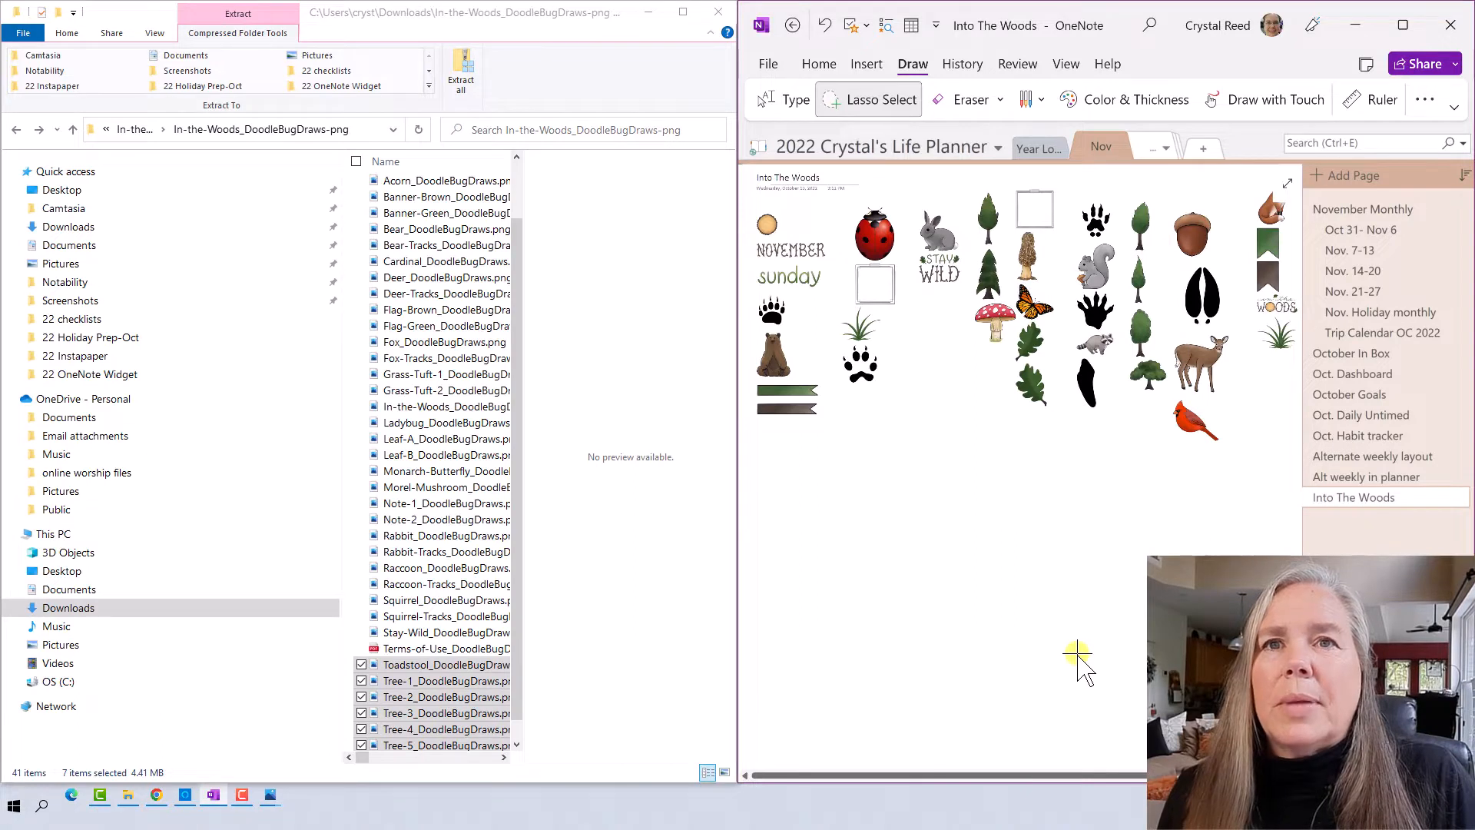
- Check the sticker file list, minimize the file and browser windows, and maximize the OneNote planner window
drag(521, 645, 517, 681)
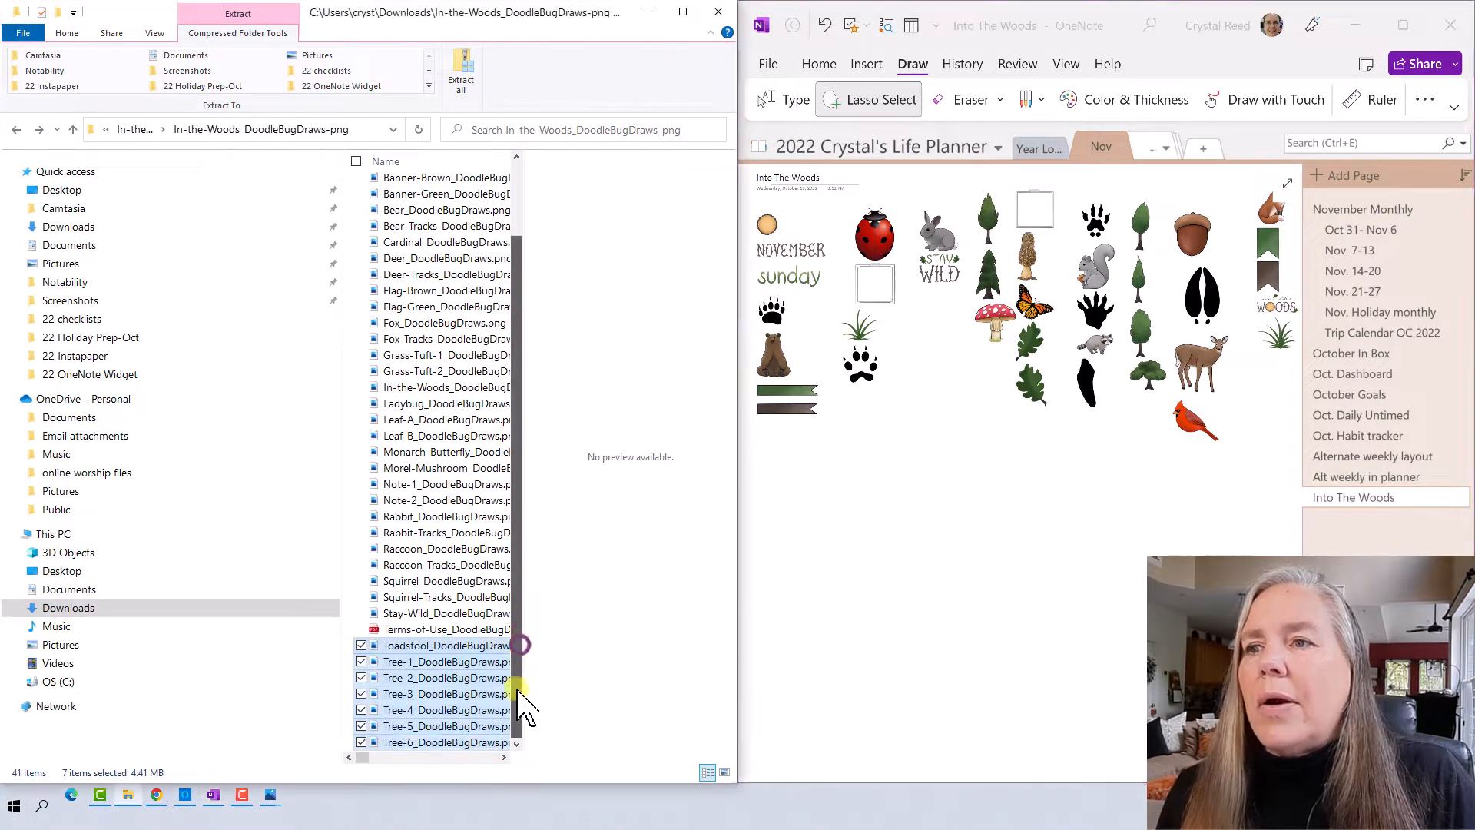
scroll(507, 376, up, 2)
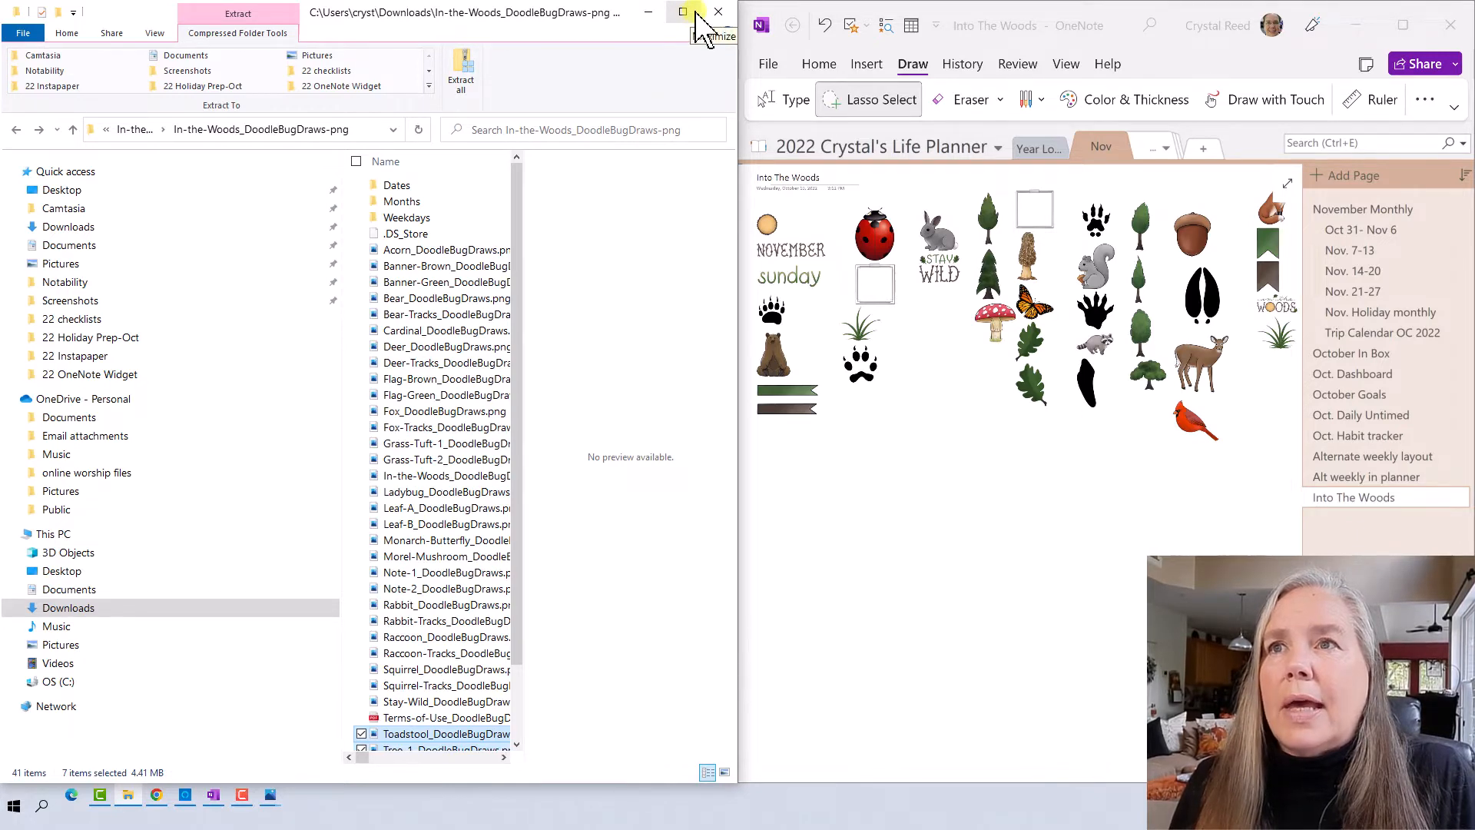
click(659, 17)
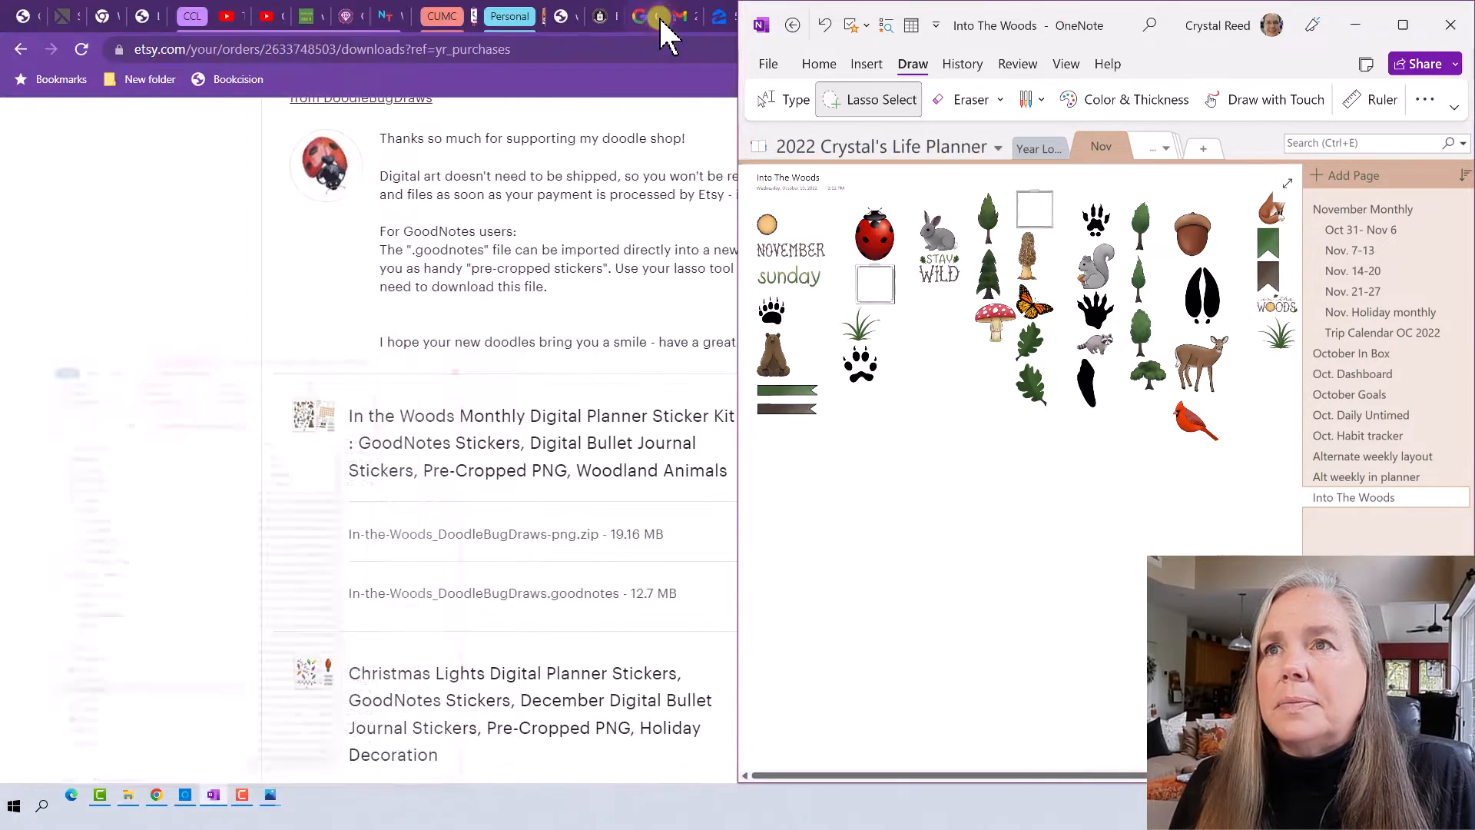
click(577, 72)
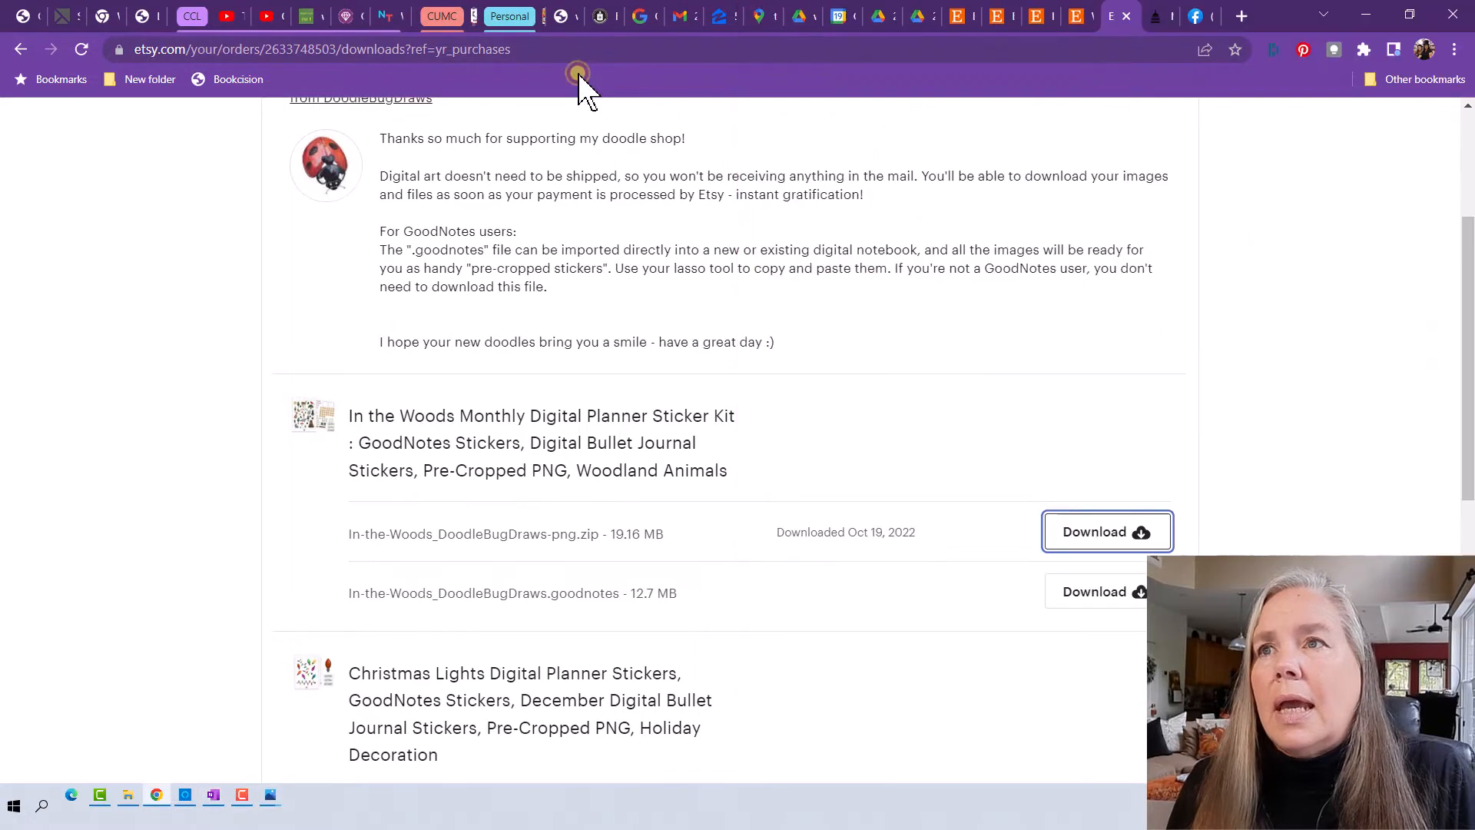
click(1367, 15)
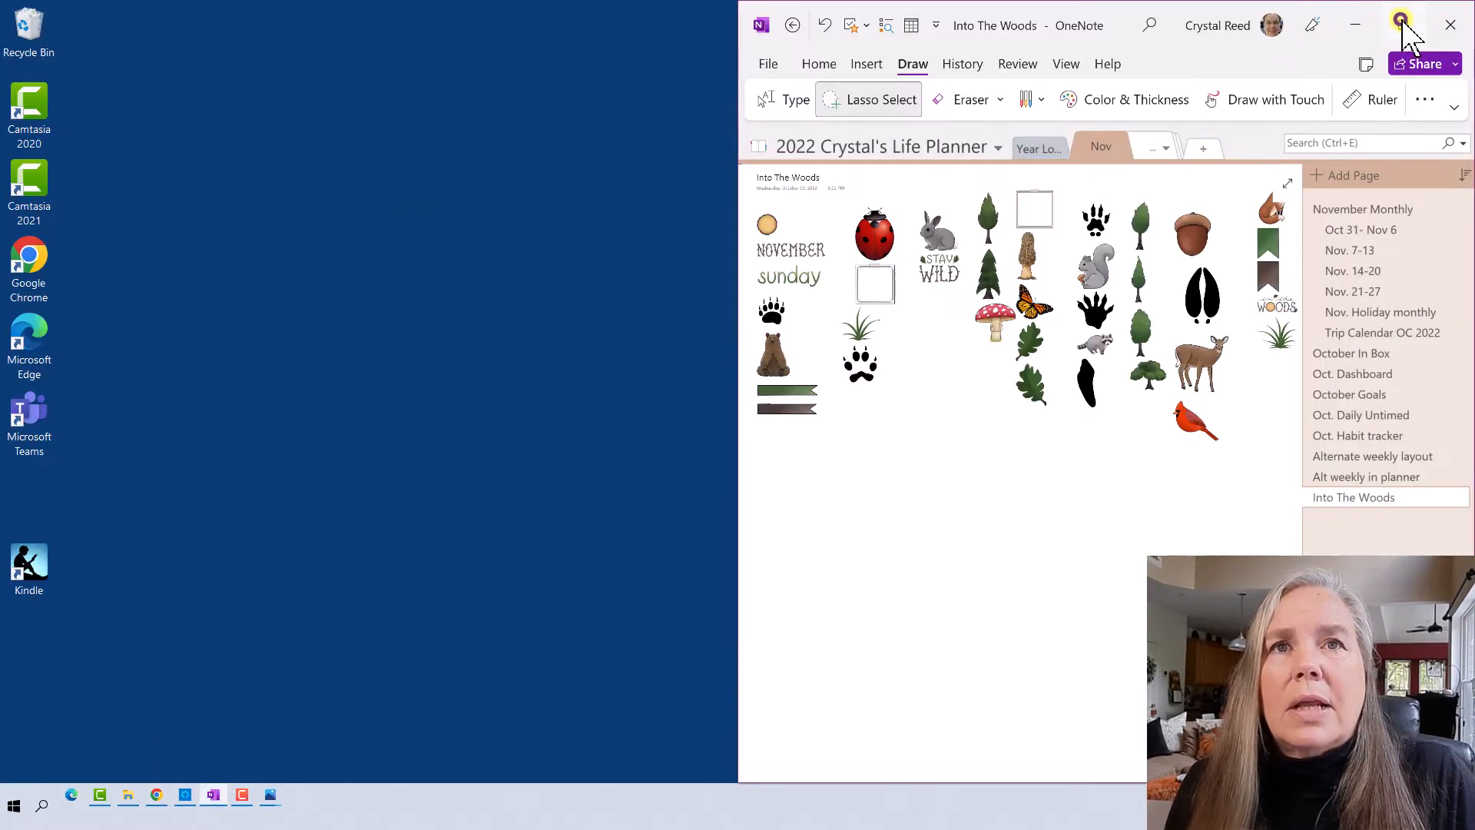
click(1401, 25)
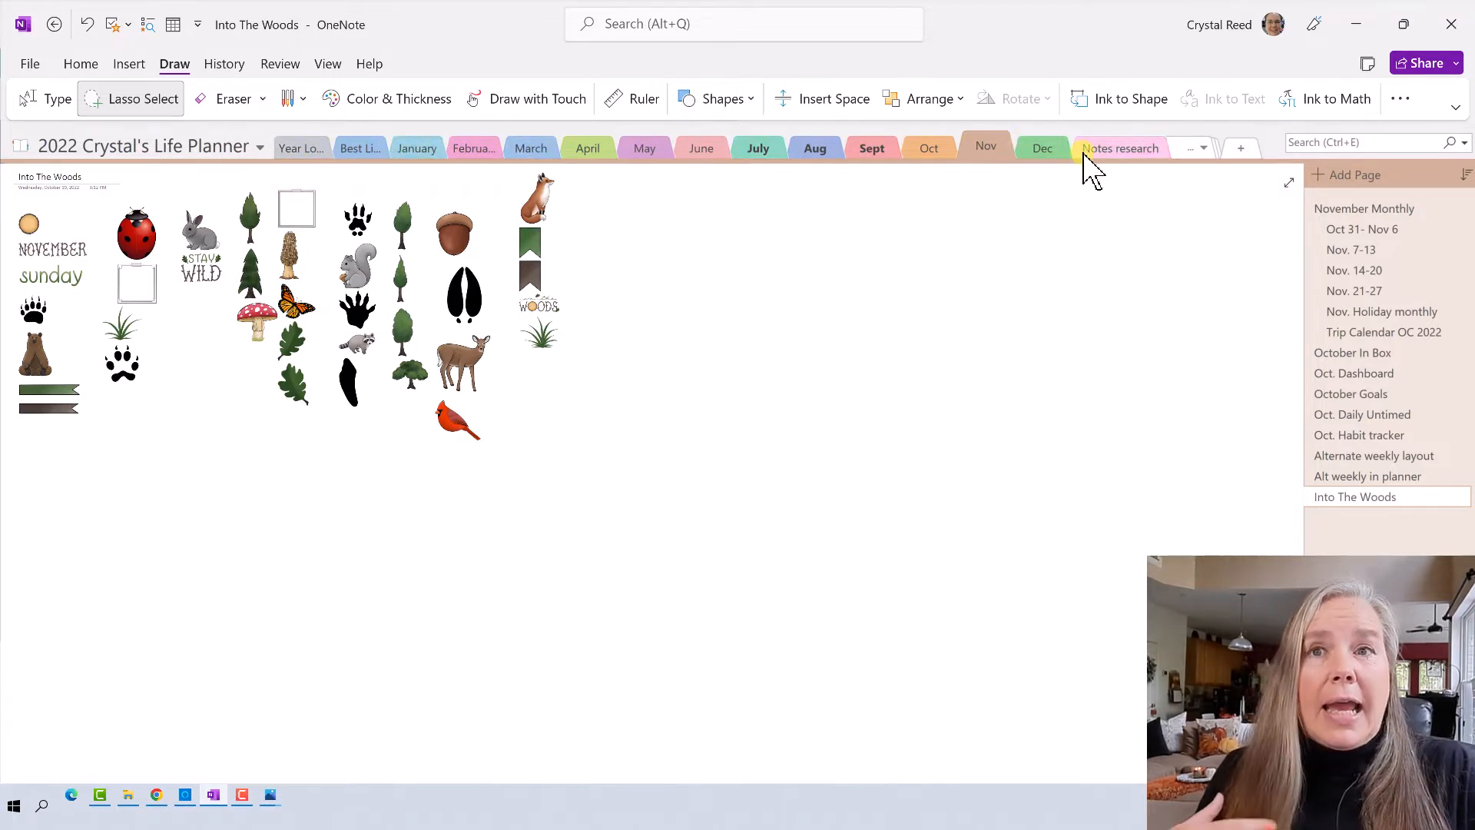
- Look over the planner's hidden sections and the November Monthly and Nov. 7-13 pages where stickers can be used
click(1207, 149)
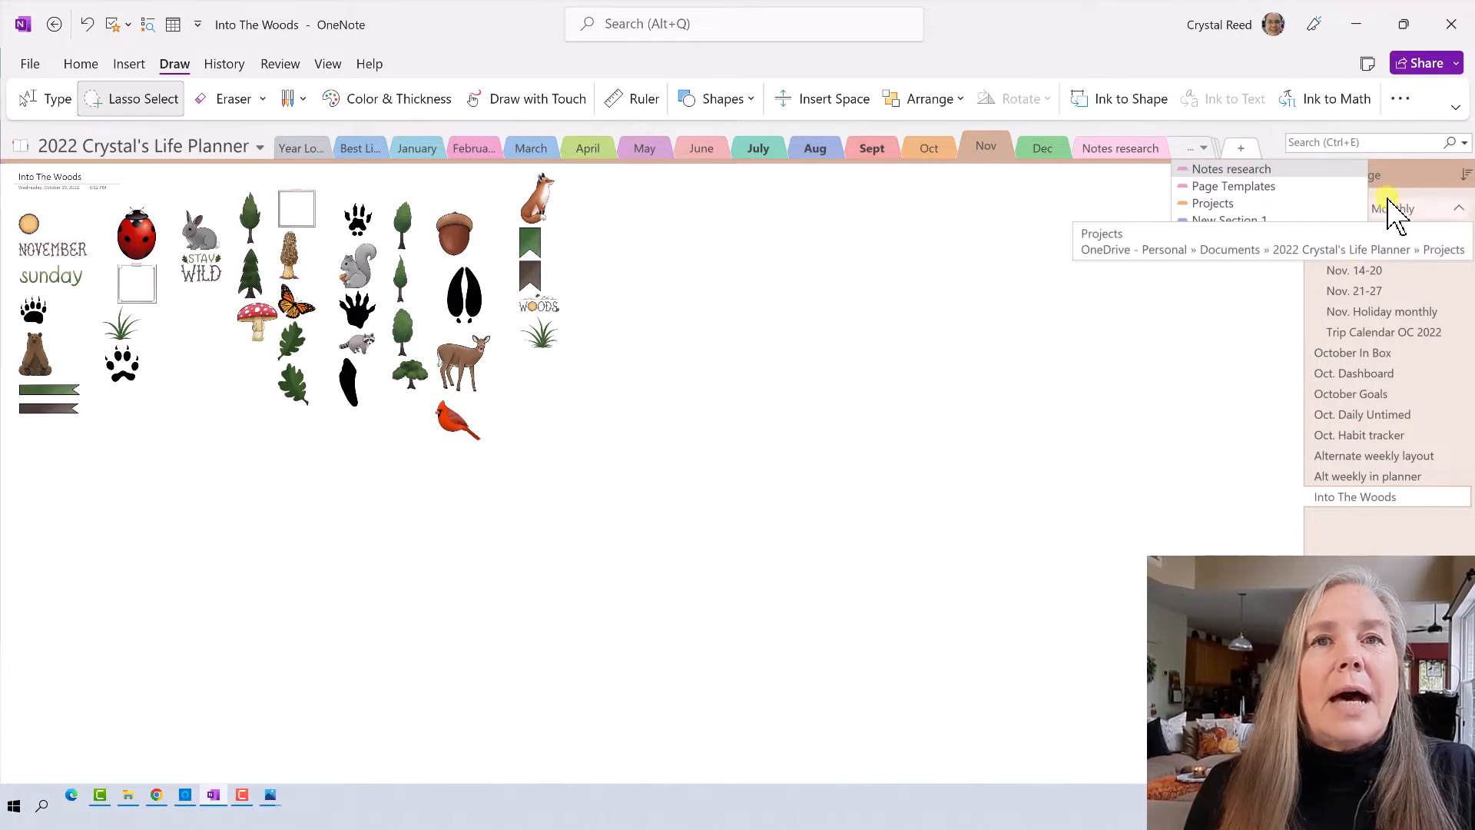
click(1200, 309)
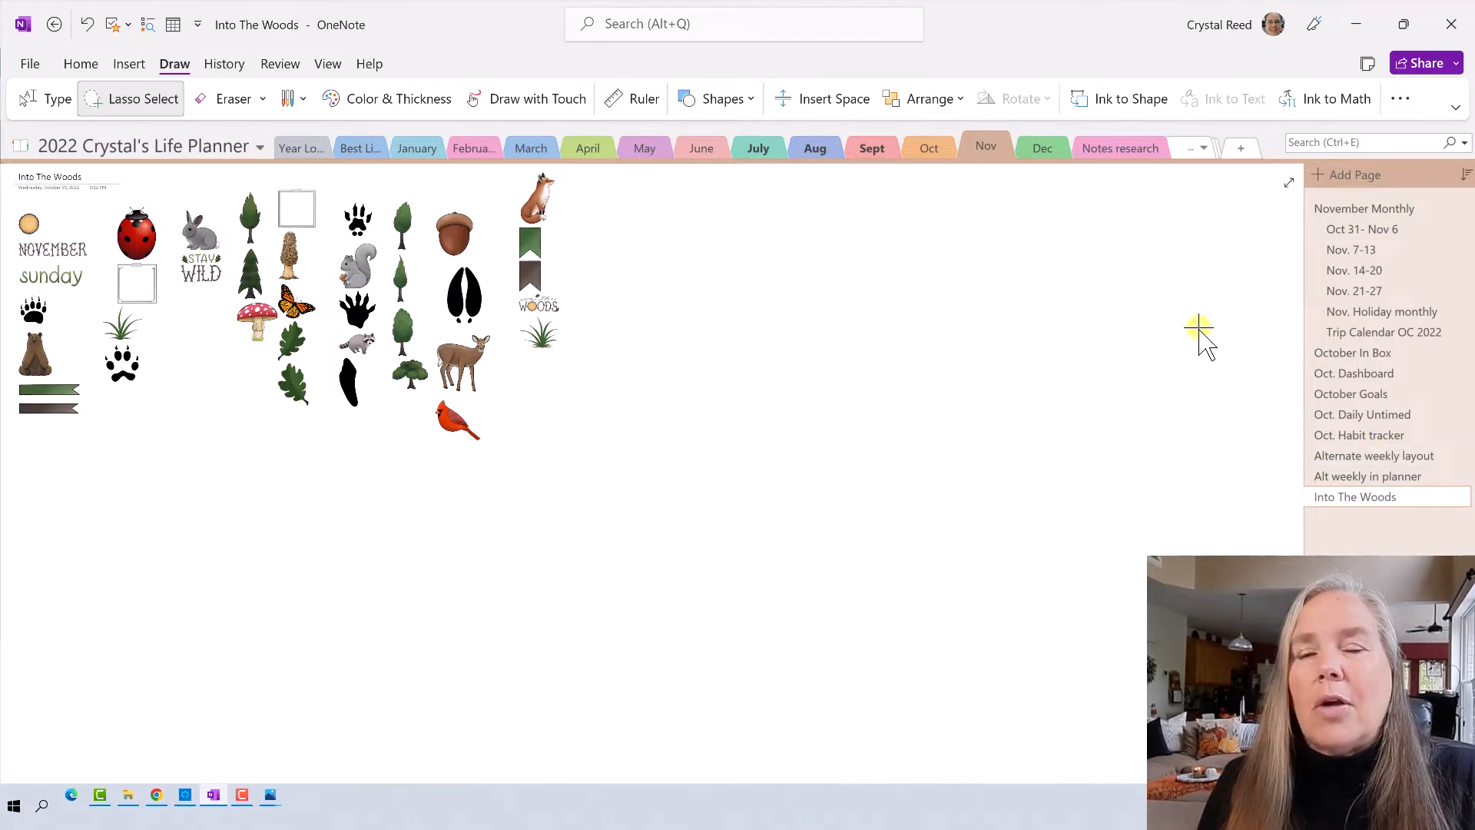
click(1356, 211)
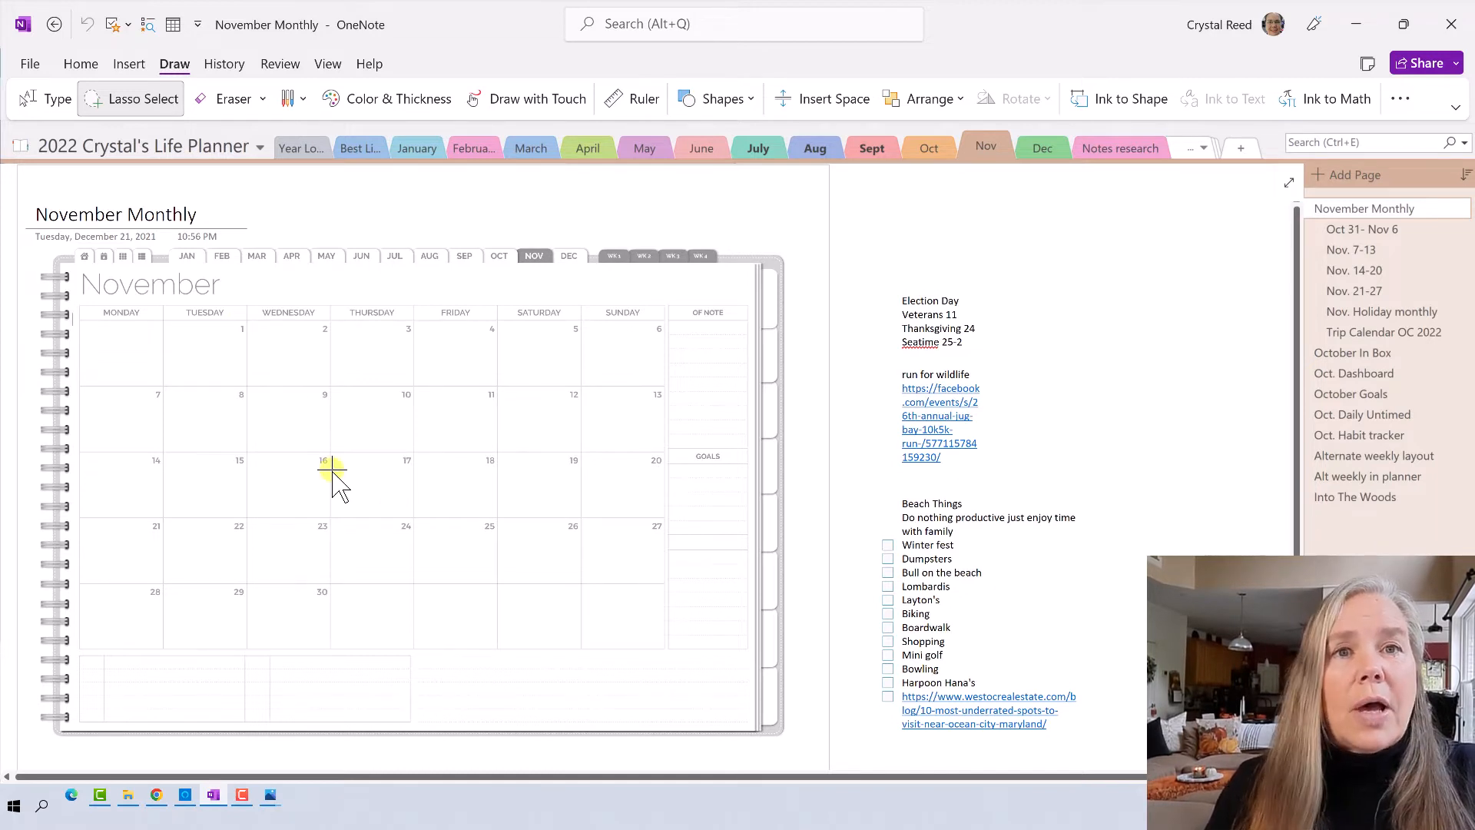
click(1333, 252)
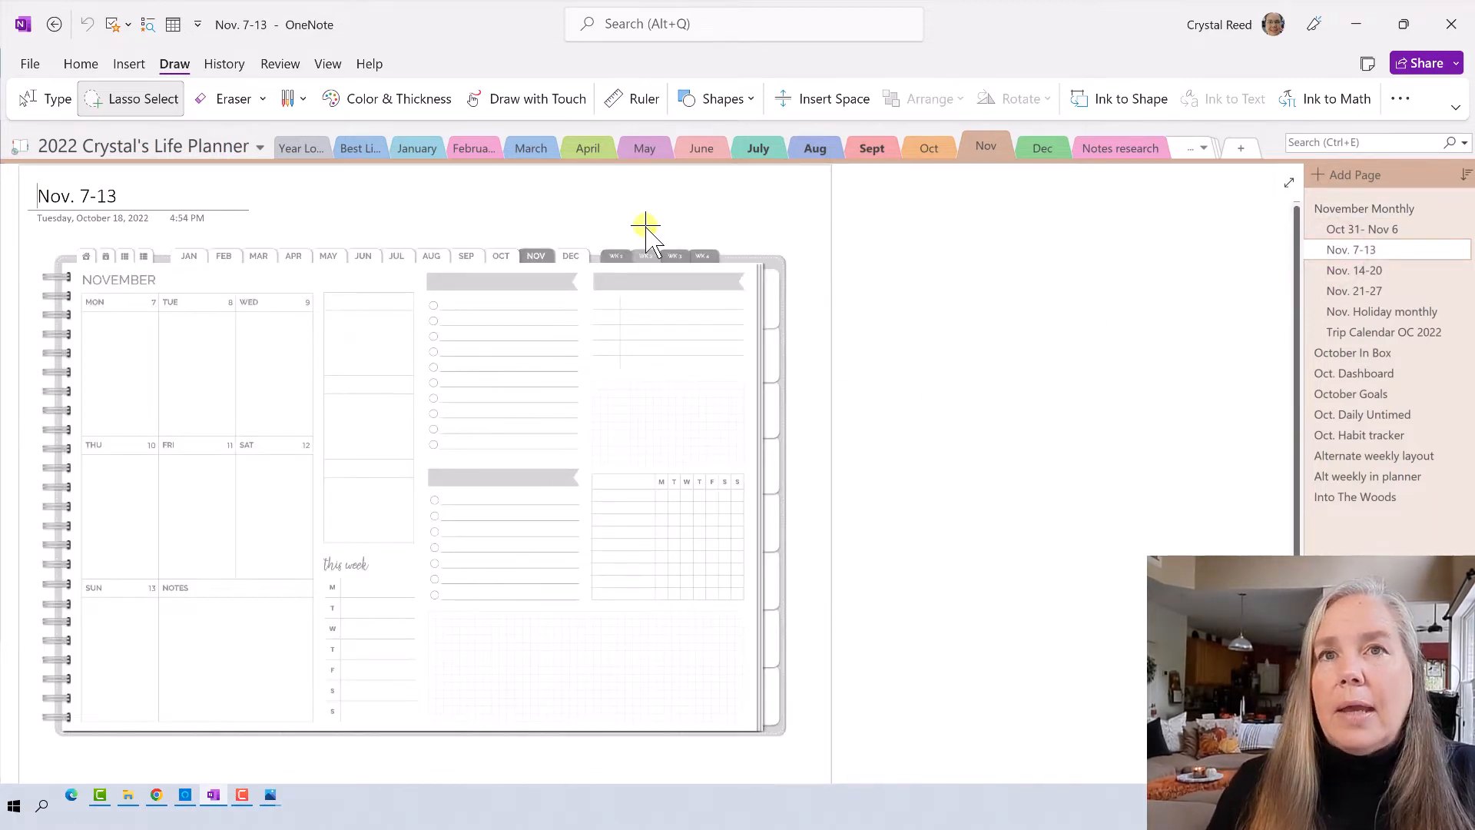
click(1347, 206)
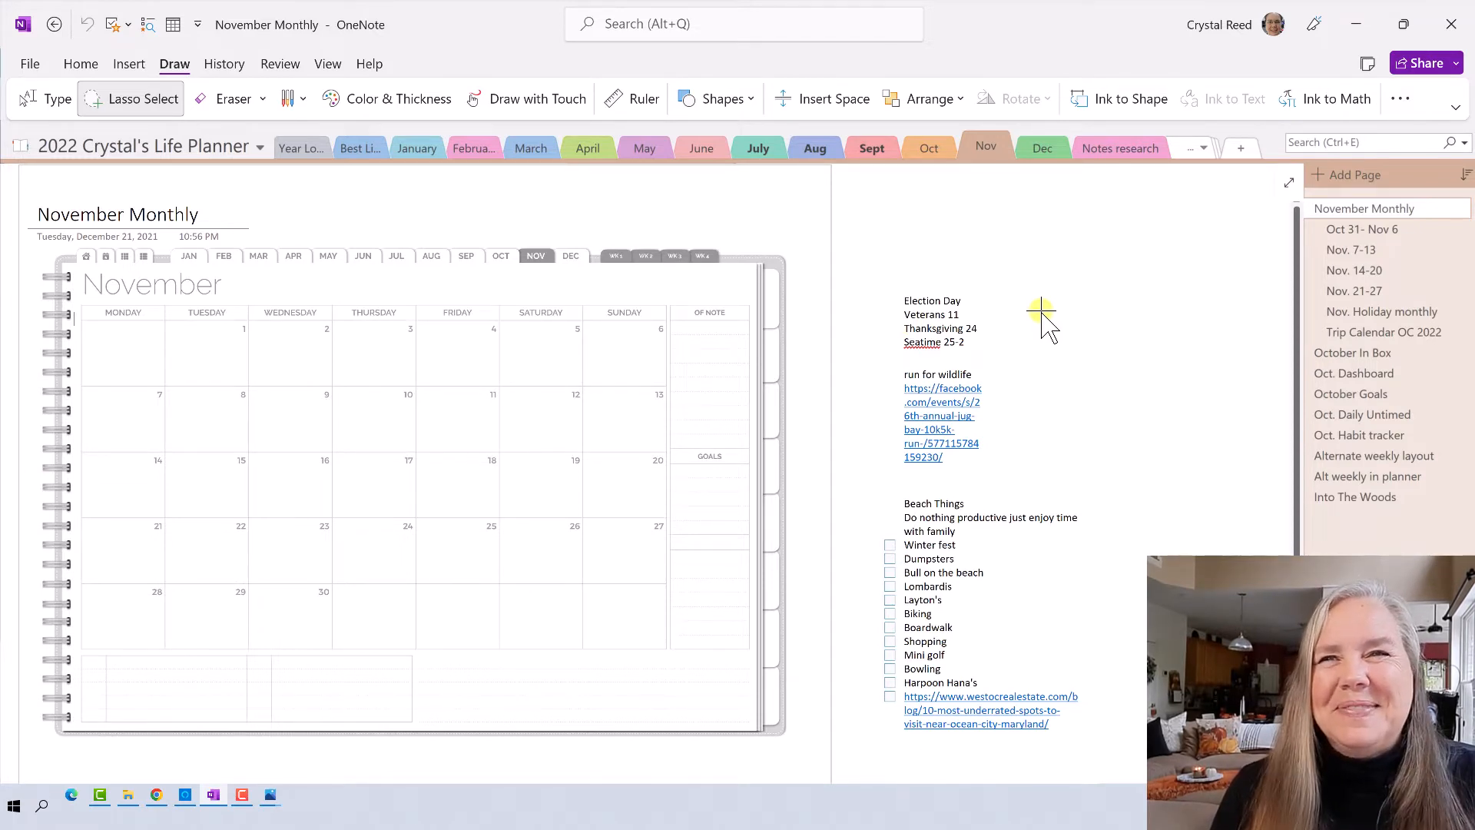
- Copy the NOVEMBER sticker on the Into The Woods page and paste it into the empty area beside the sticker columns
click(1321, 497)
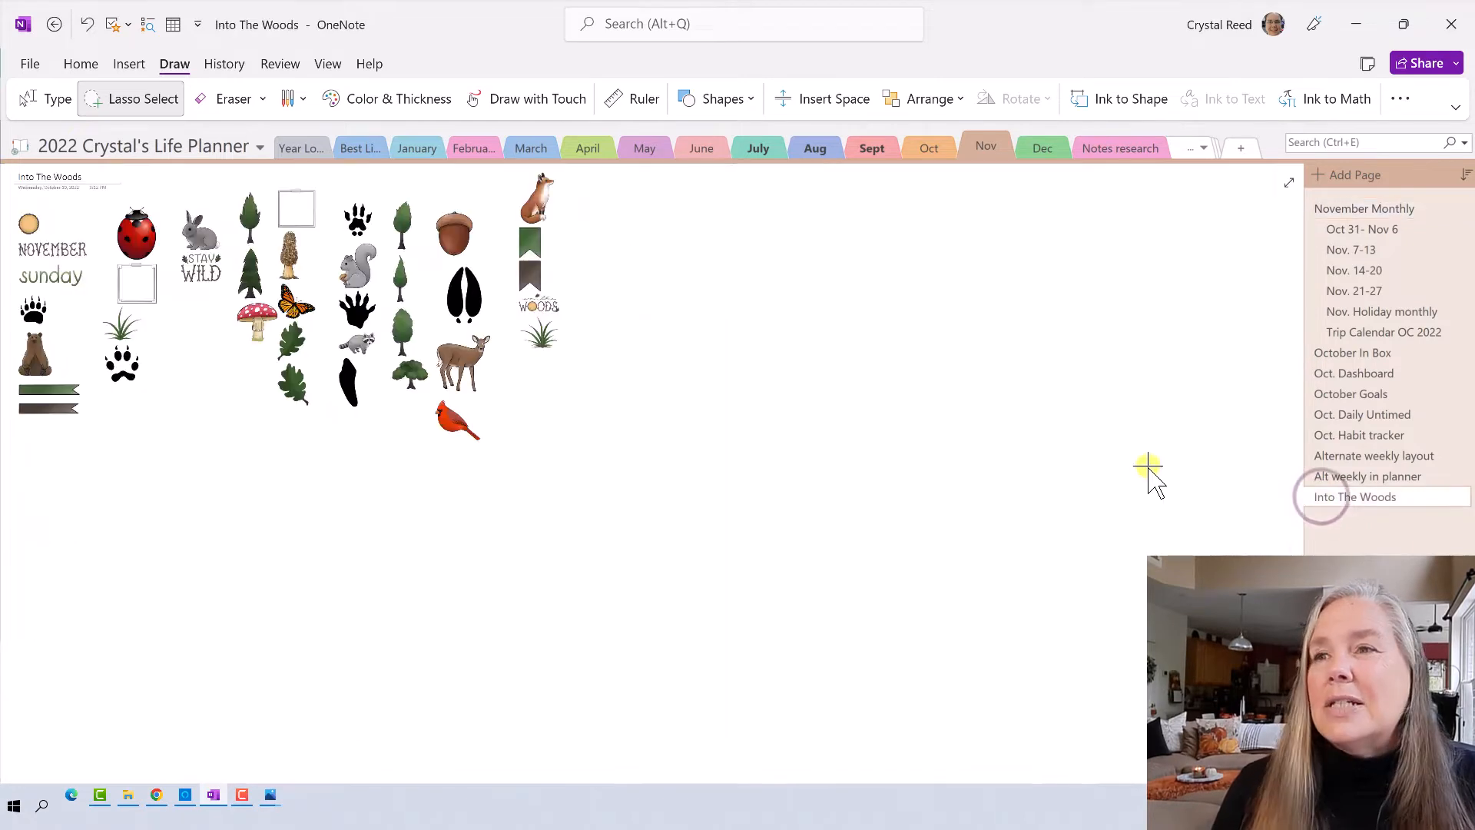
click(56, 254)
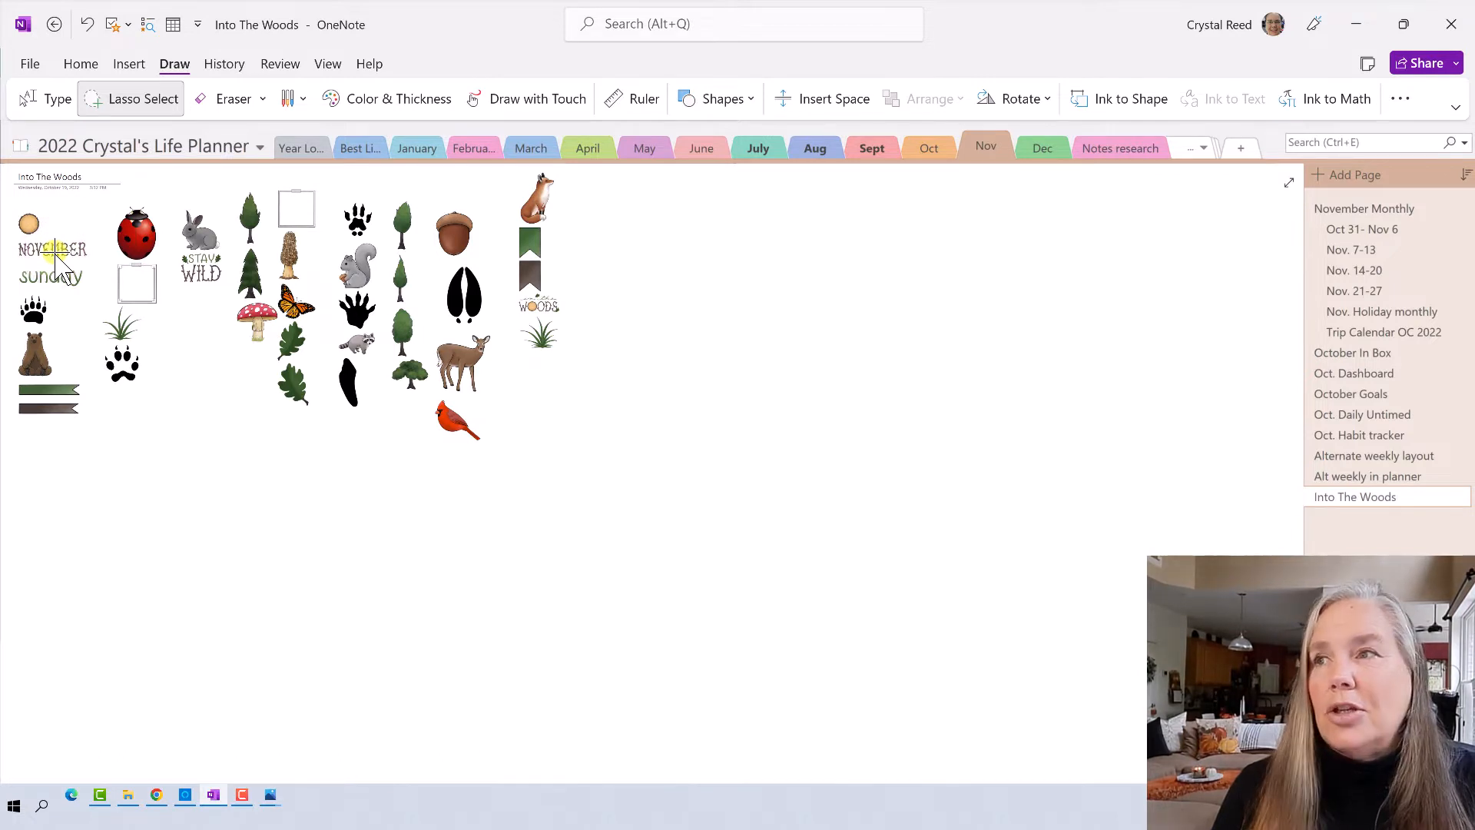
right_click(56, 255)
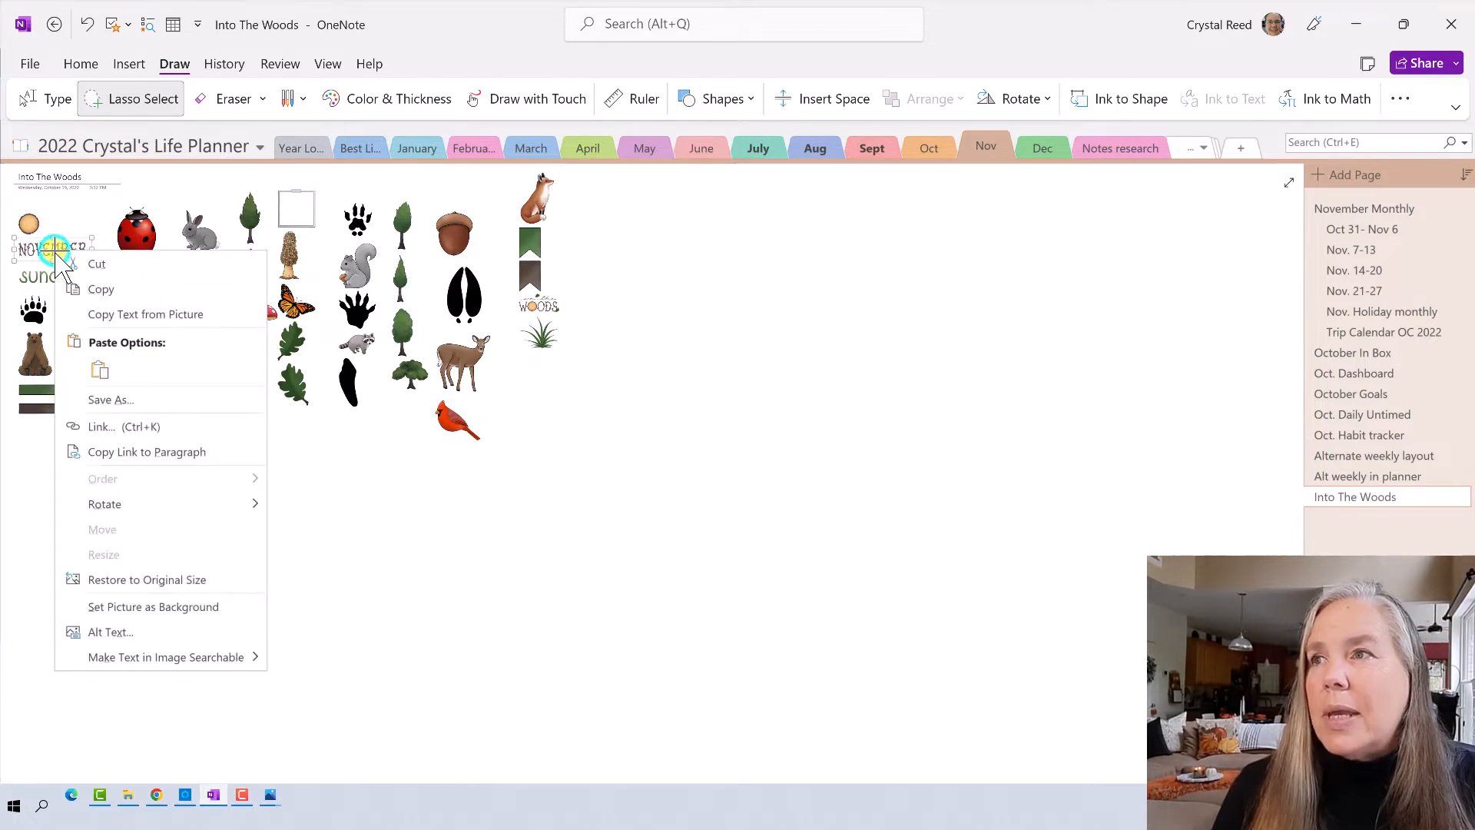
click(94, 289)
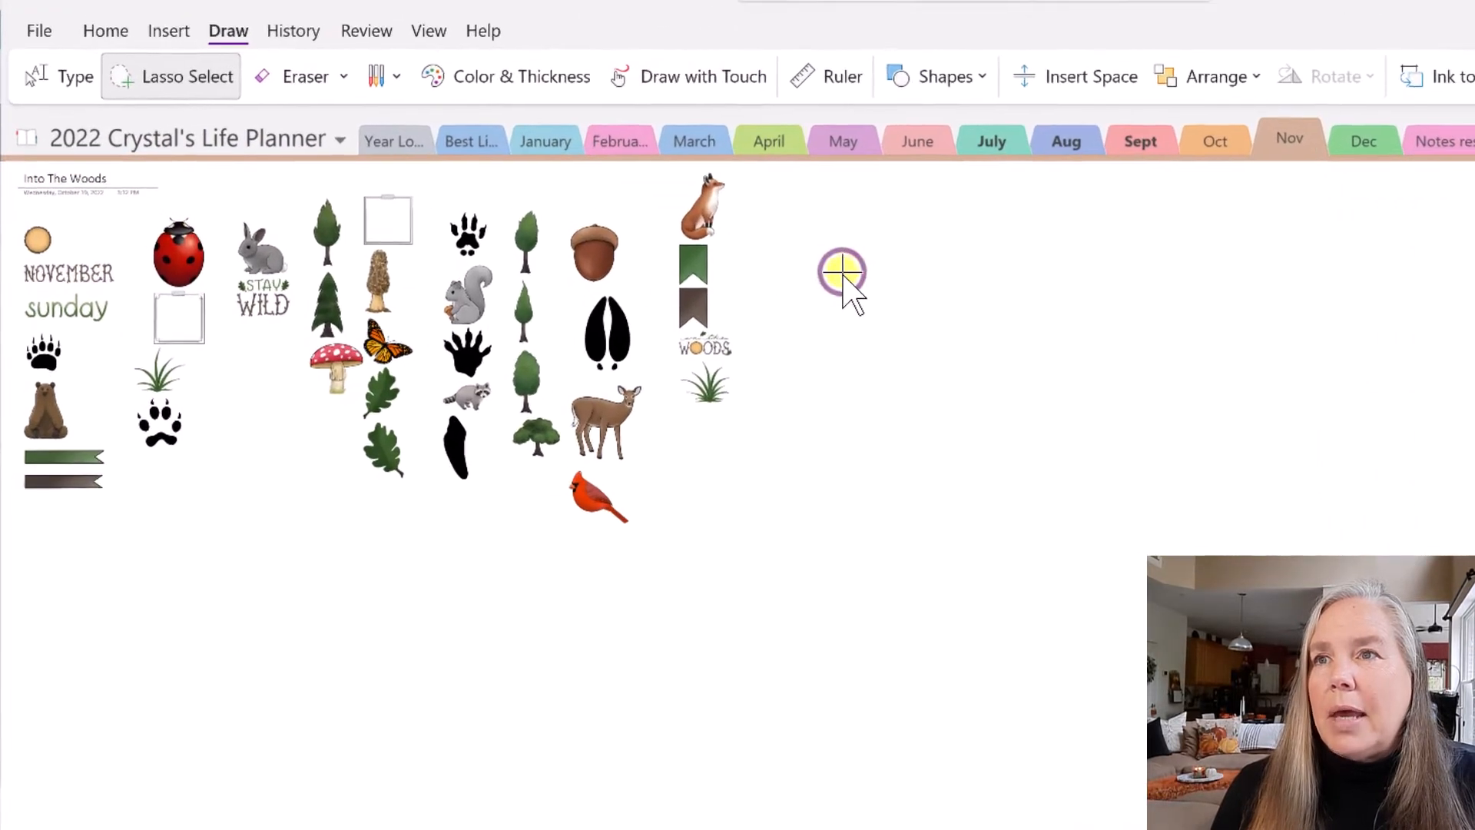
right_click(680, 252)
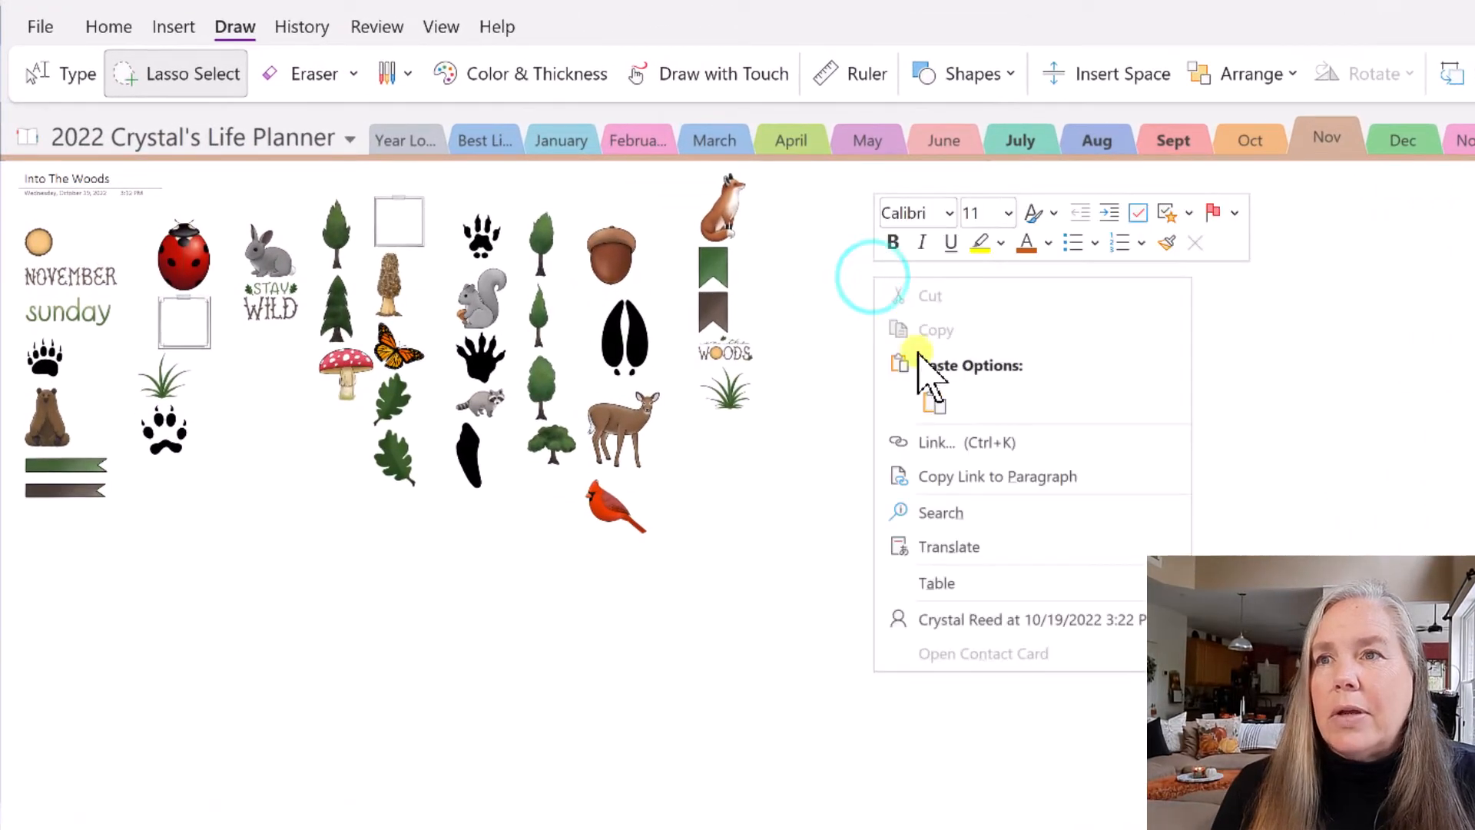
click(934, 404)
click(970, 395)
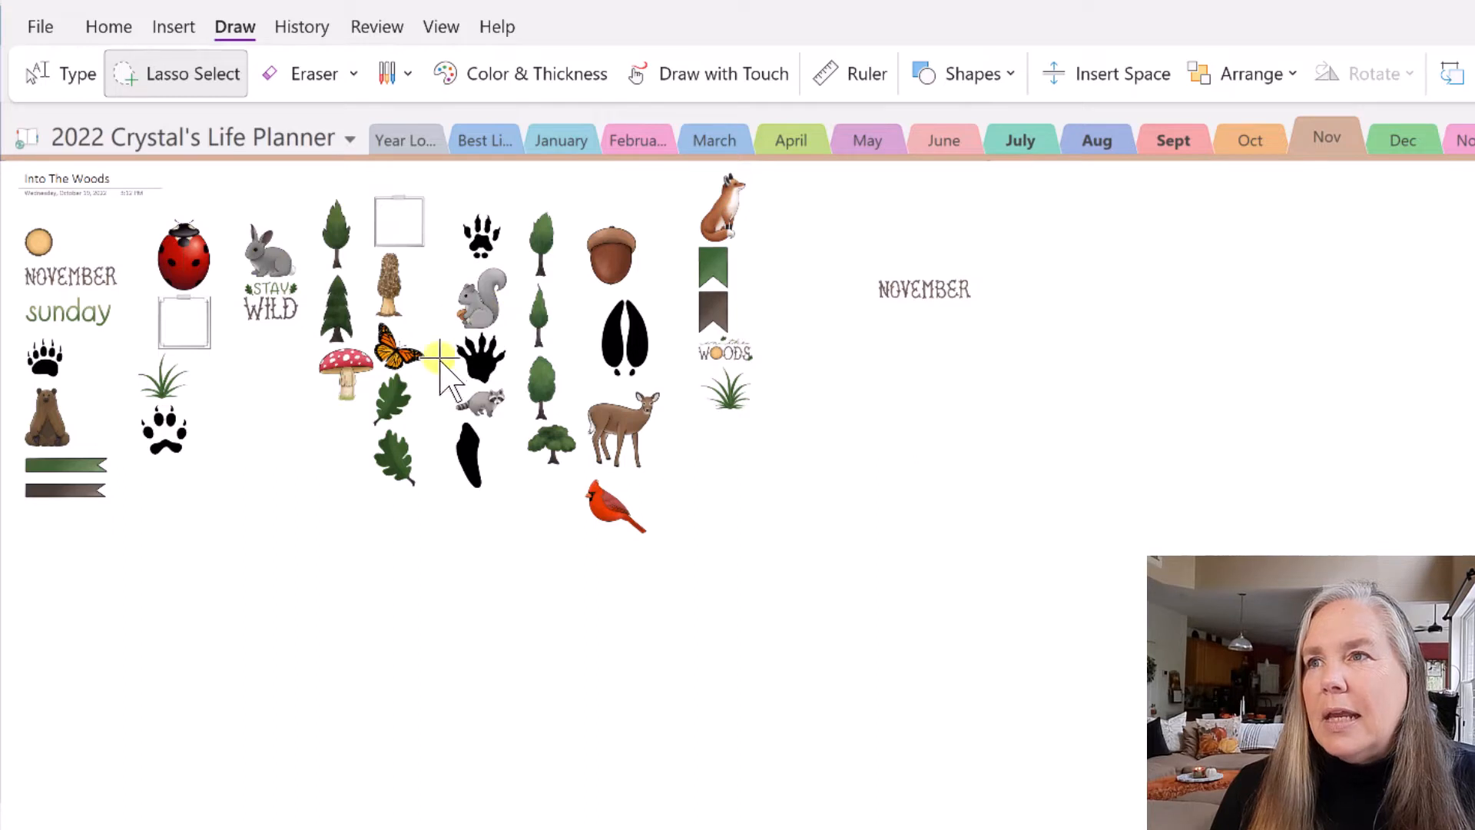
- Copy the squirrel sticker, paste it into the empty area, and move the copy on top of the separate NOVEMBER sticker
click(480, 311)
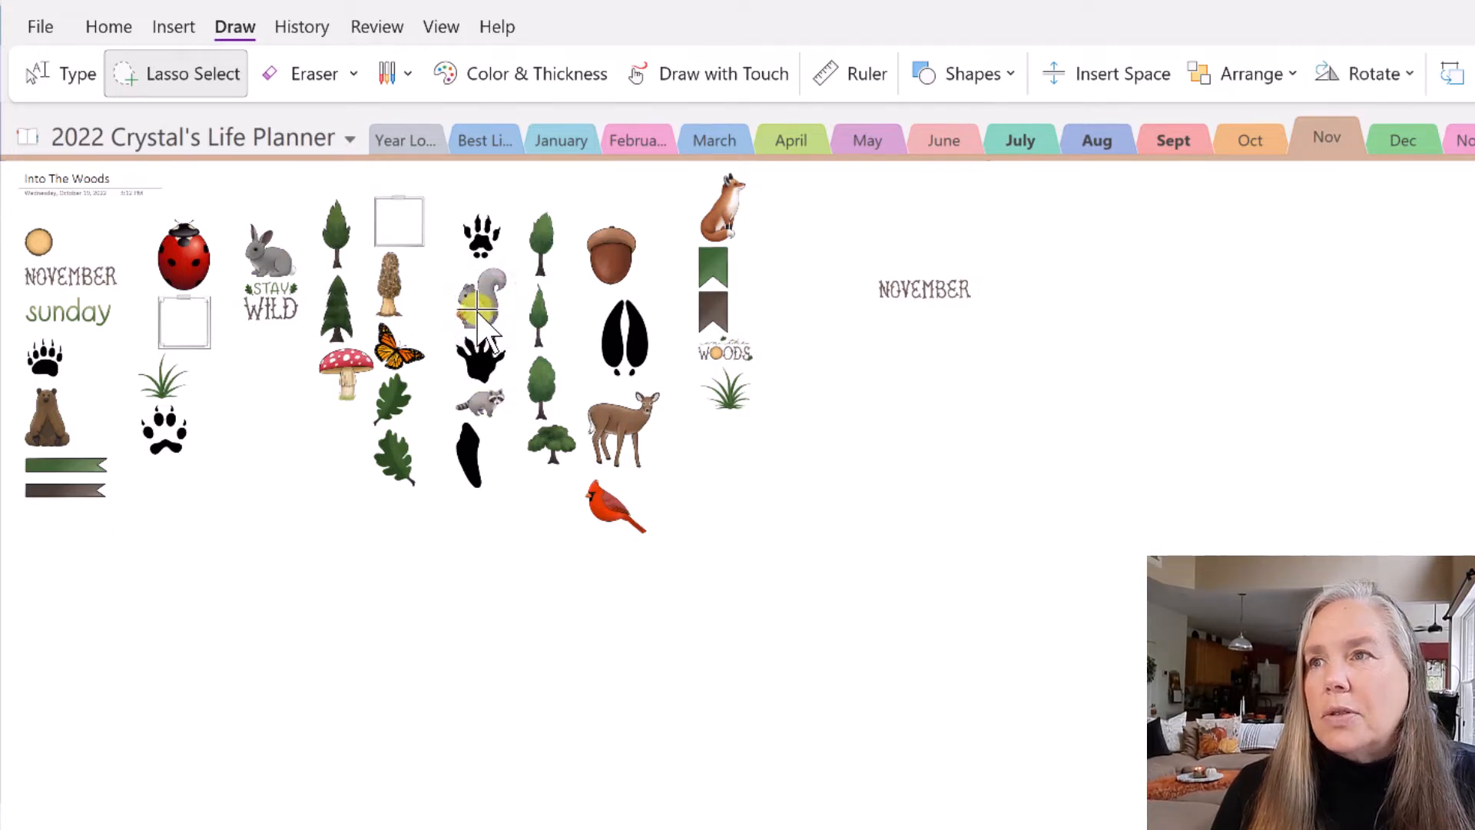
right_click(478, 309)
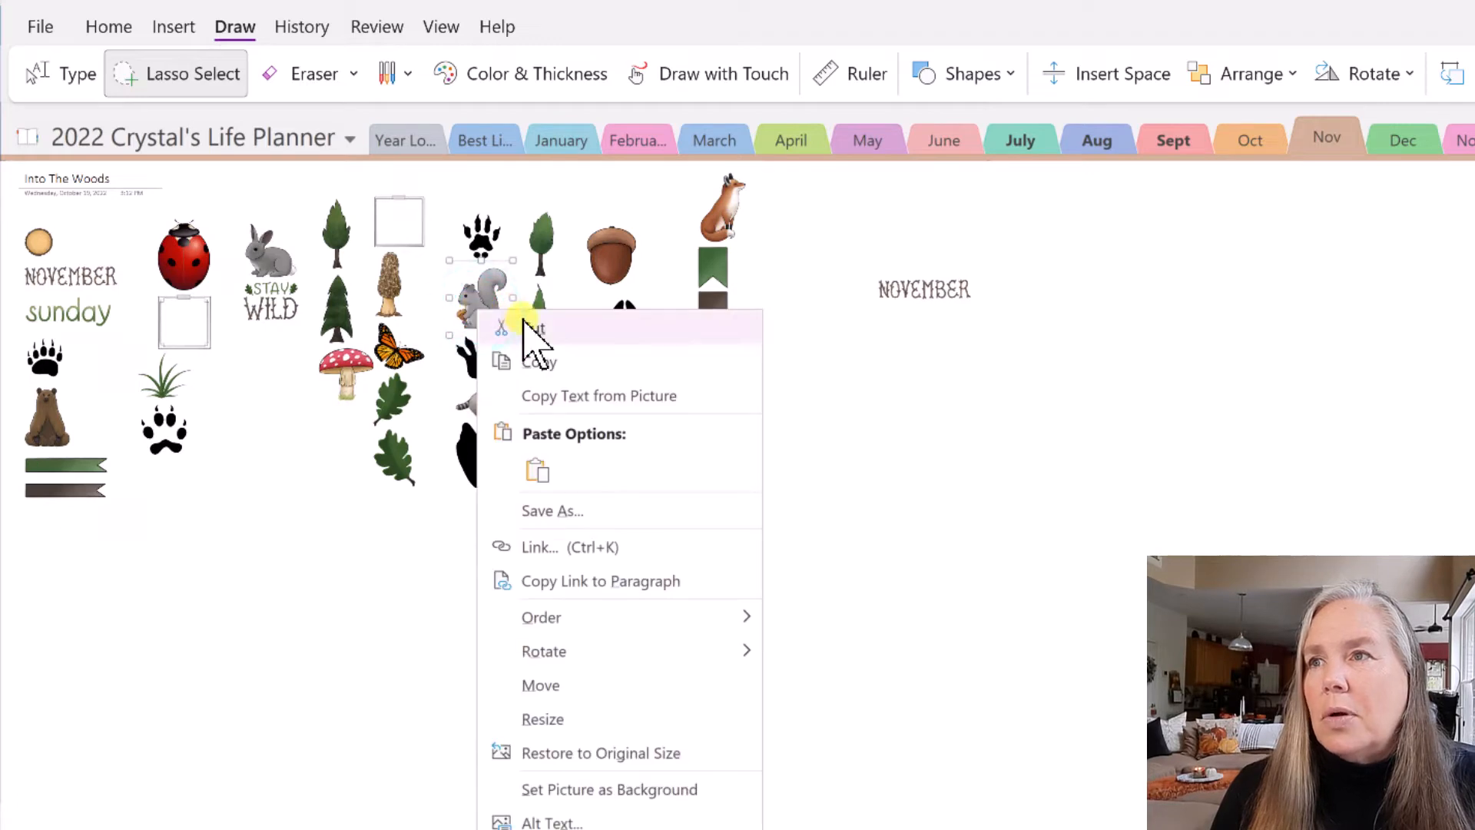
click(538, 361)
right_click(1085, 312)
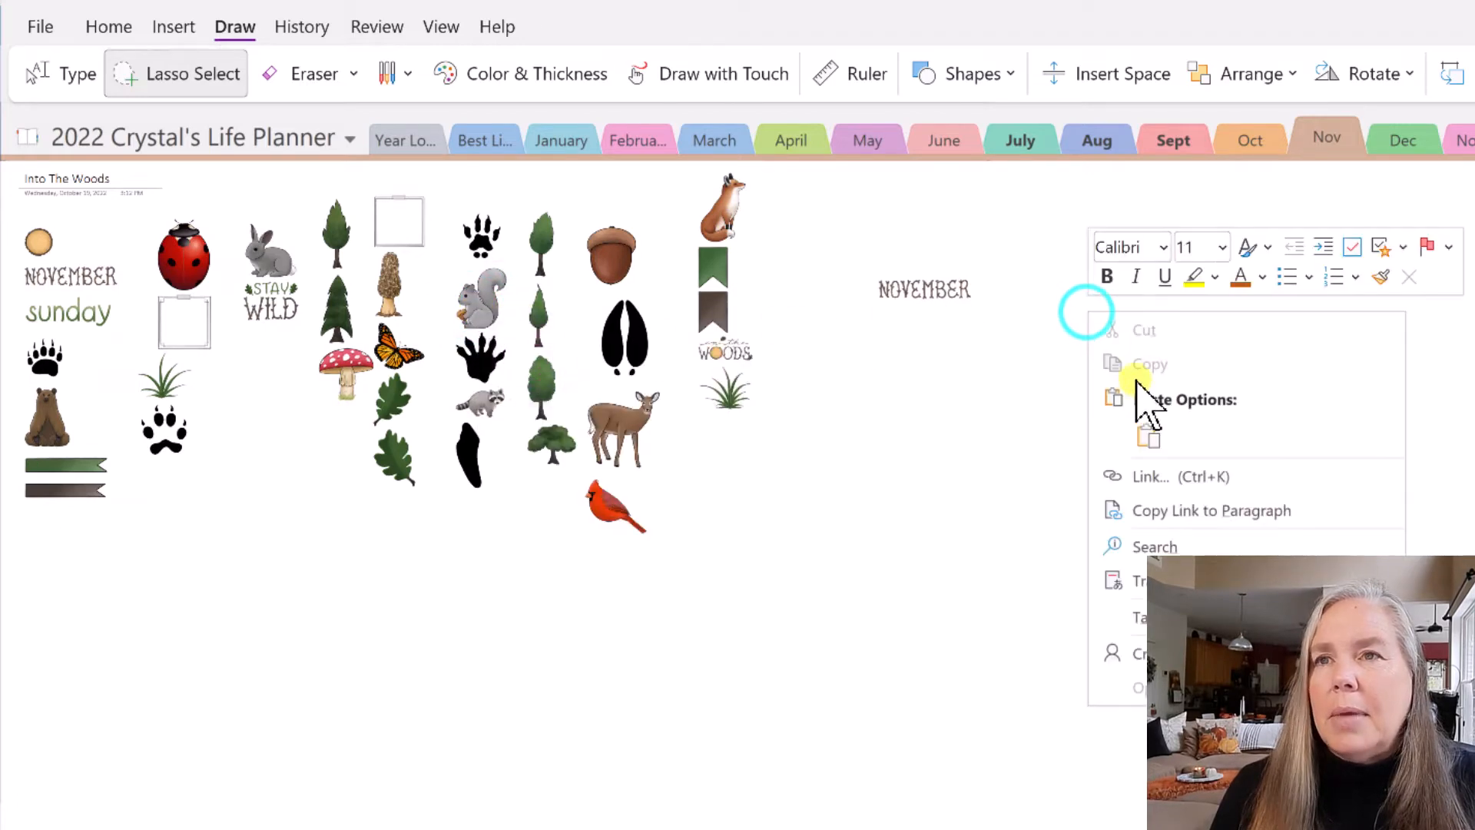
click(1158, 434)
drag(1113, 356, 958, 250)
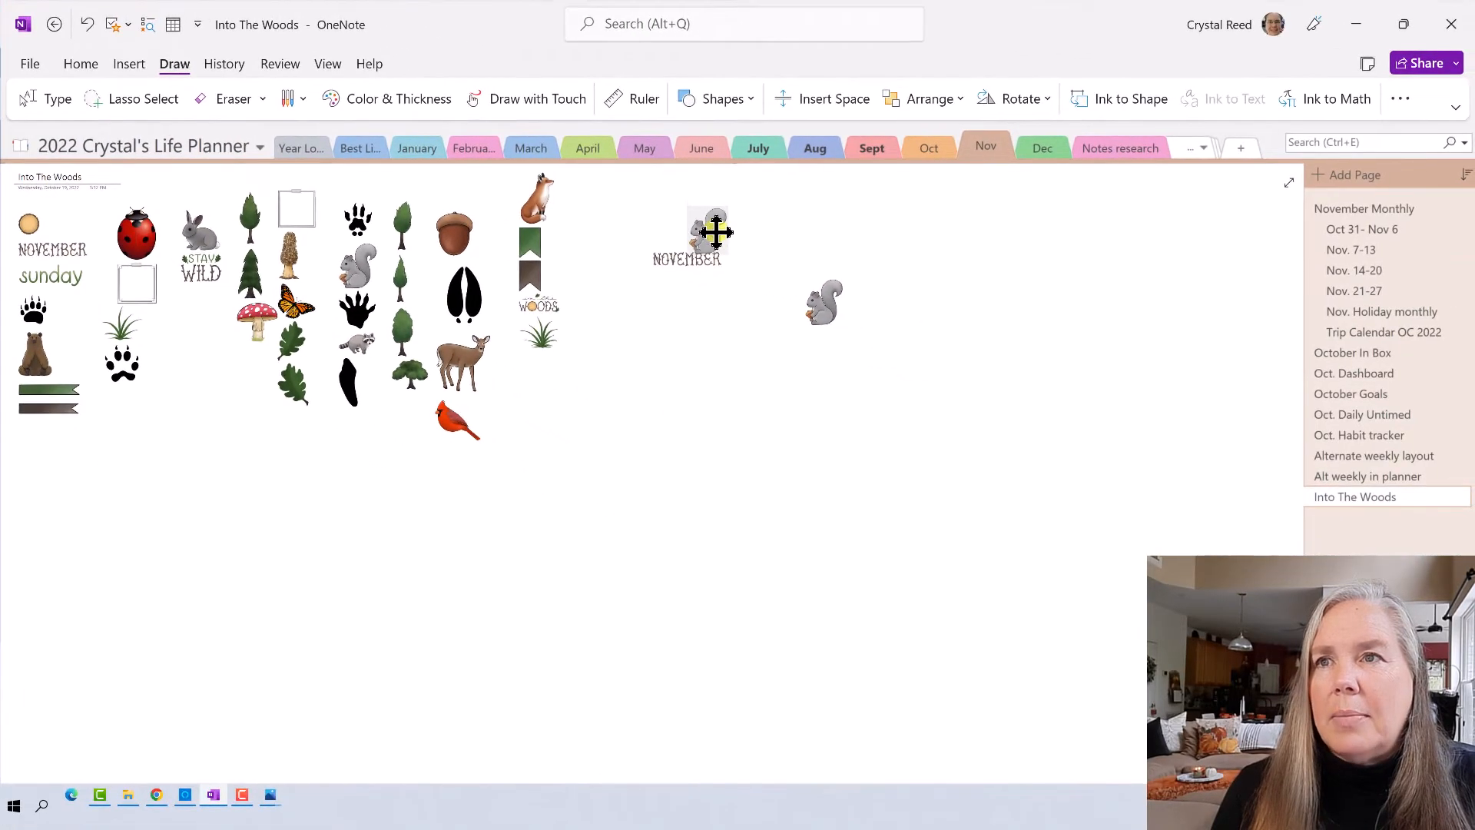
- Fine-tune the squirrel copy's position so it sits on the upper edge of the NOVEMBER lettering
scroll(716, 232, up, 3)
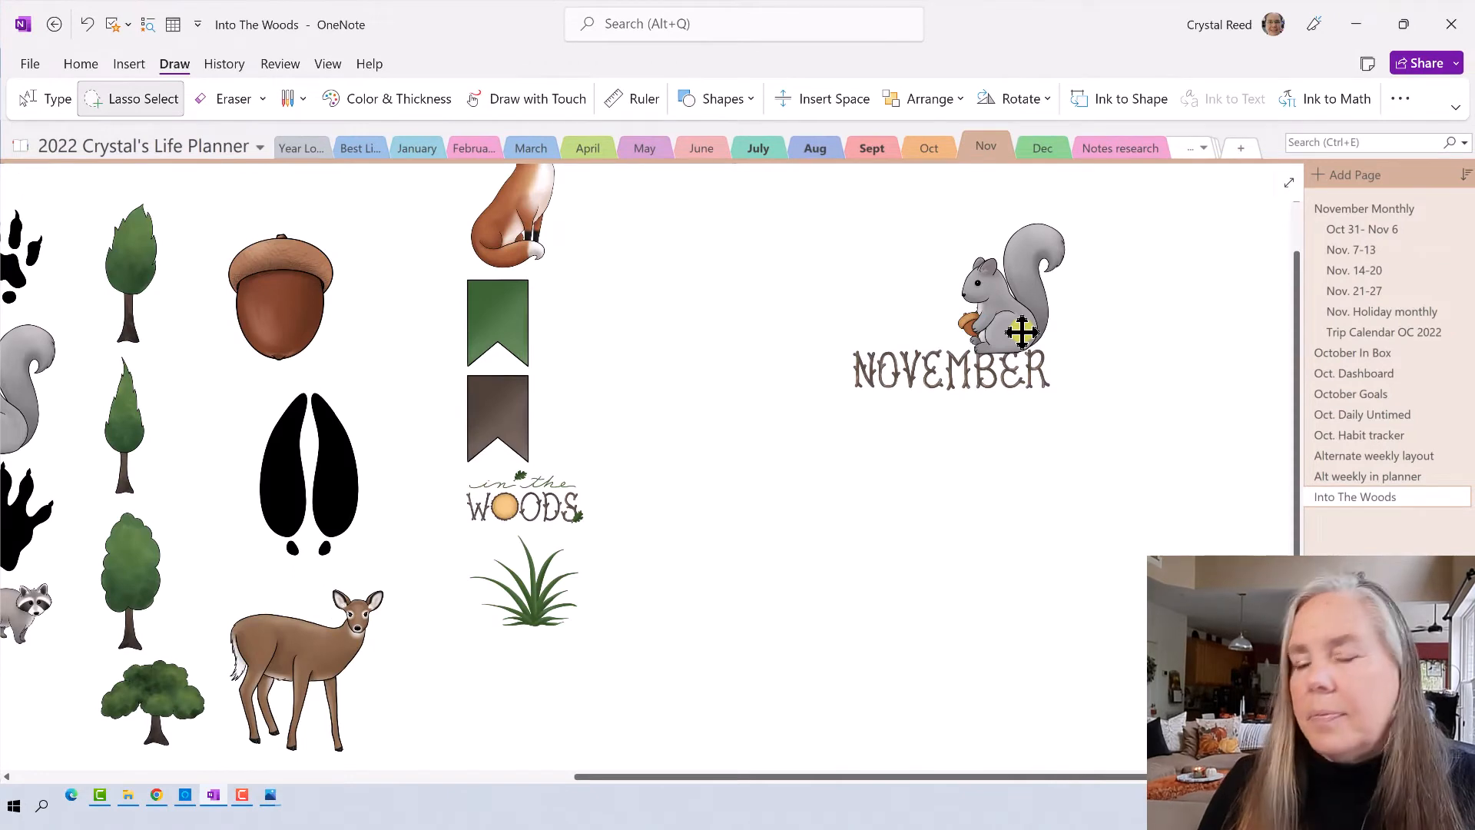
click(1024, 334)
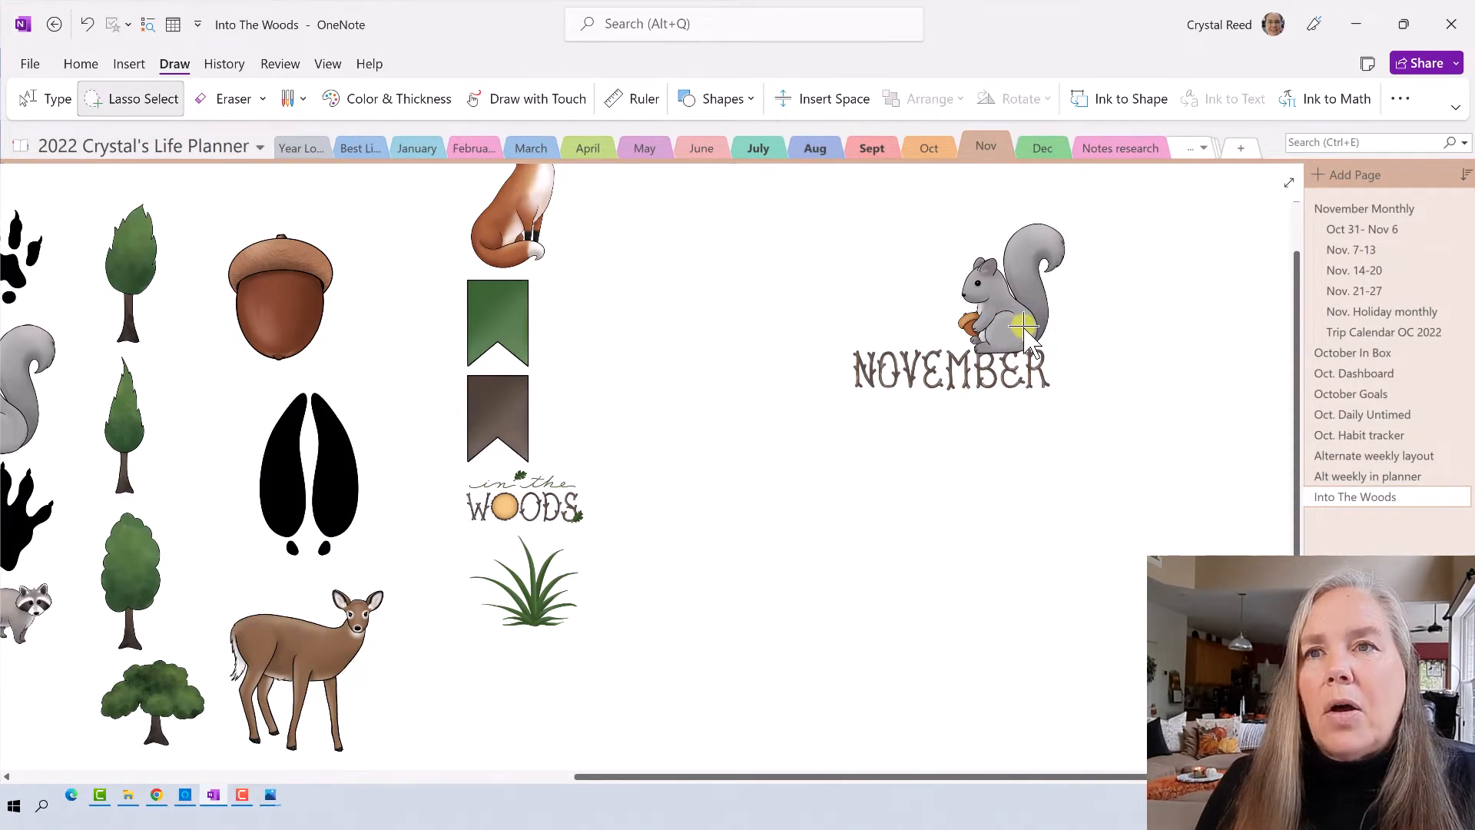
click(1024, 329)
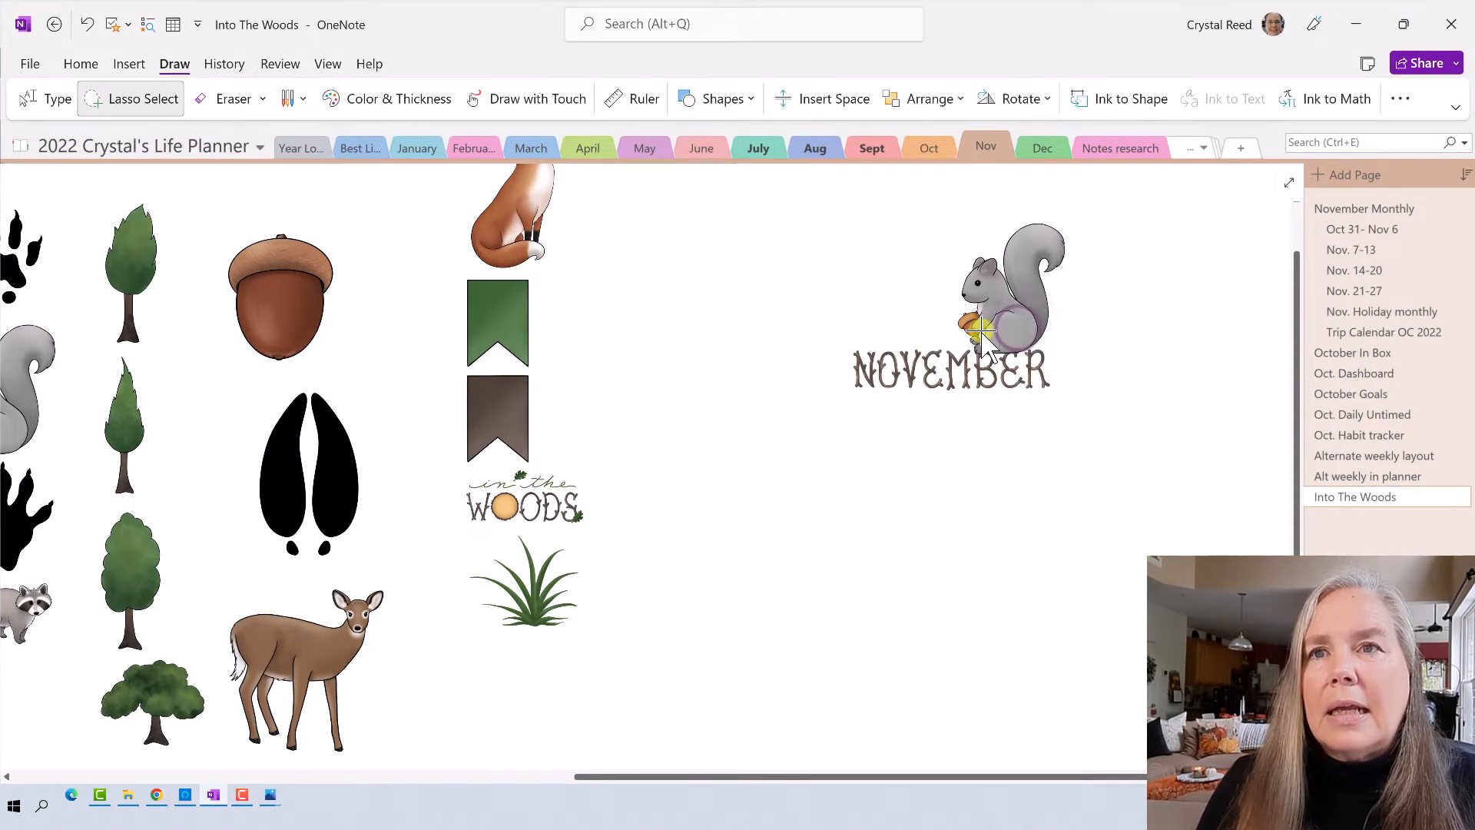
click(64, 106)
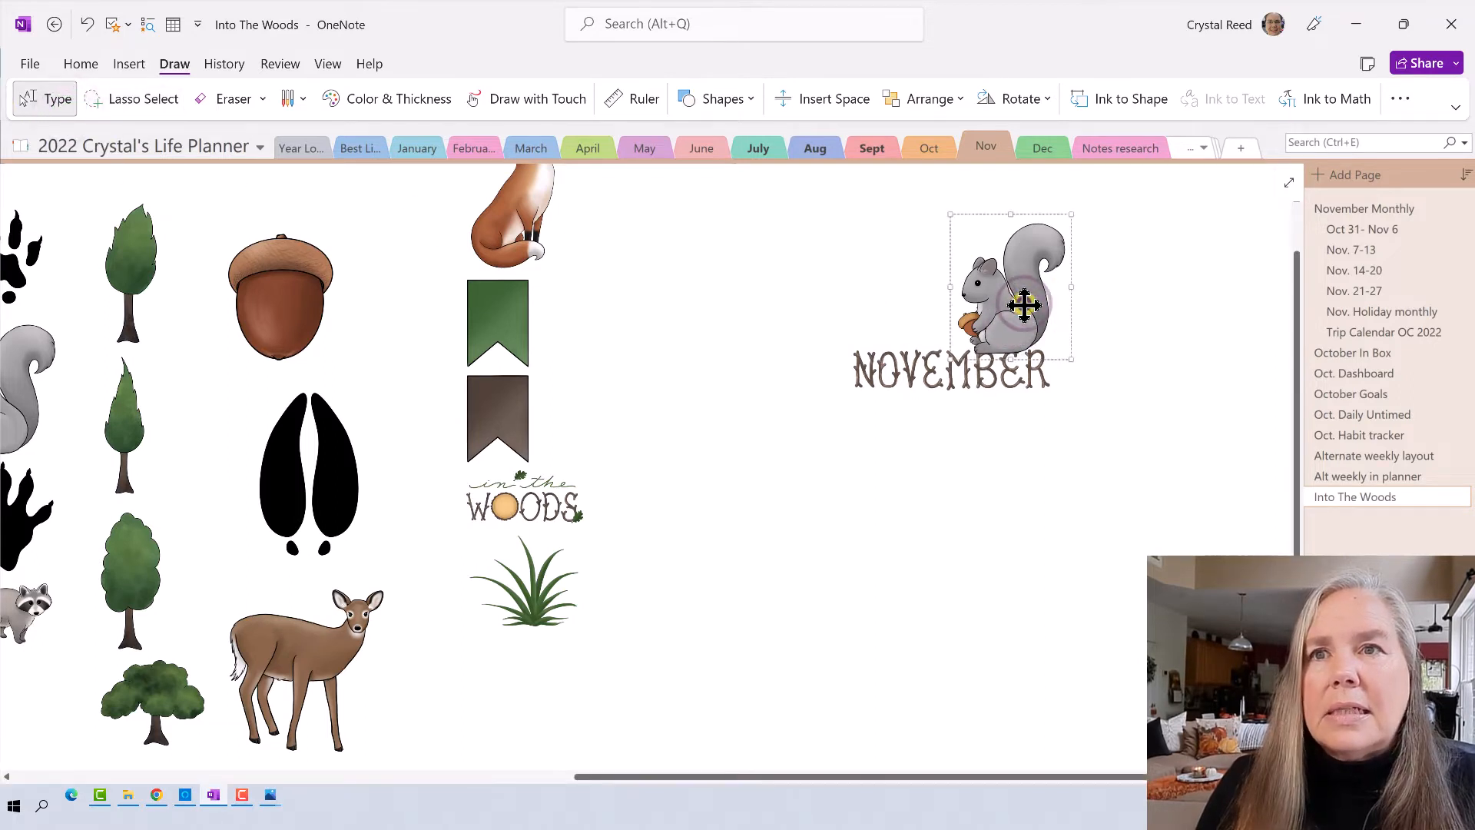
drag(1024, 305, 1021, 304)
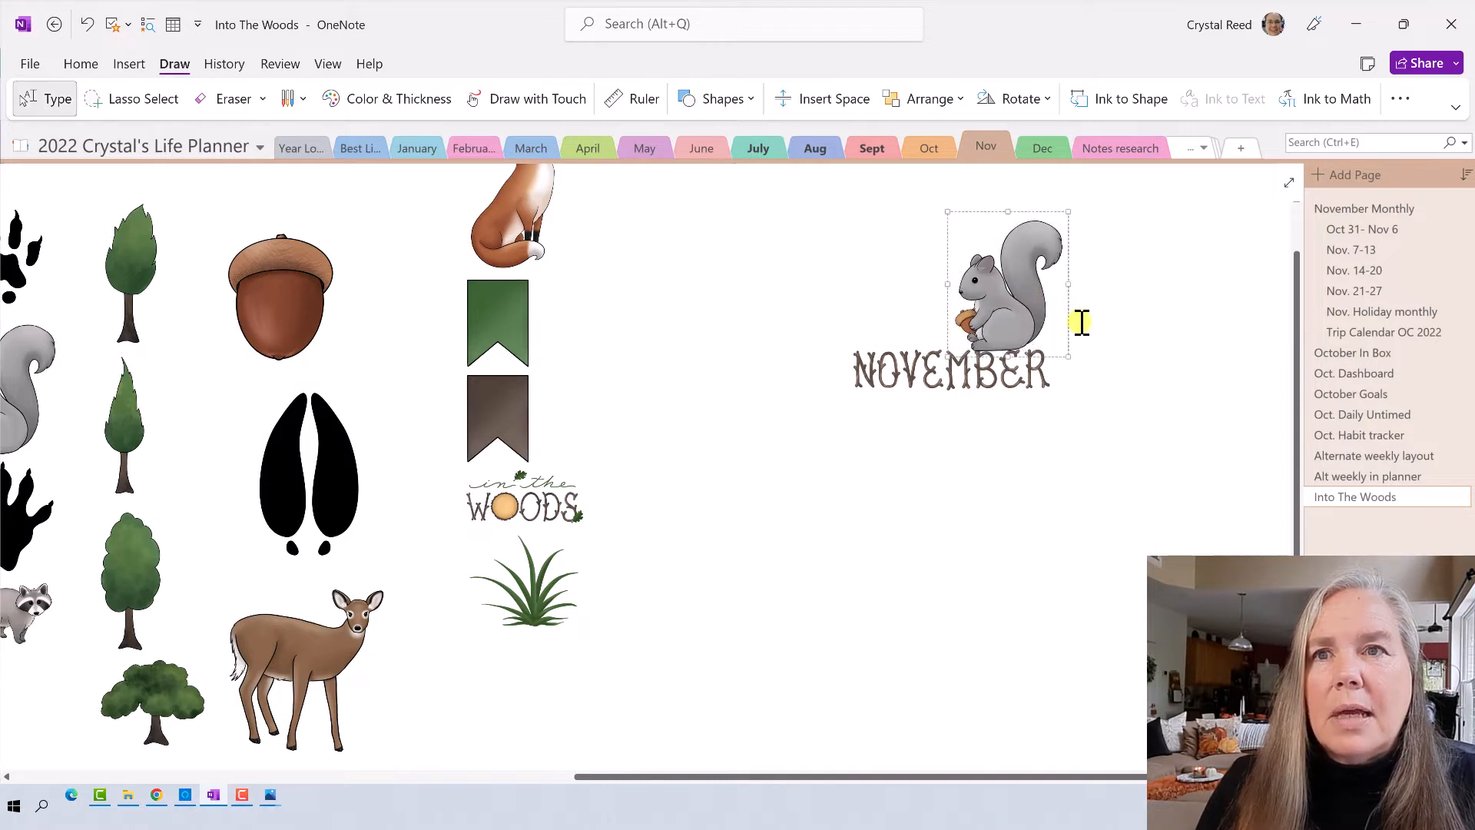
click(1112, 342)
click(1122, 347)
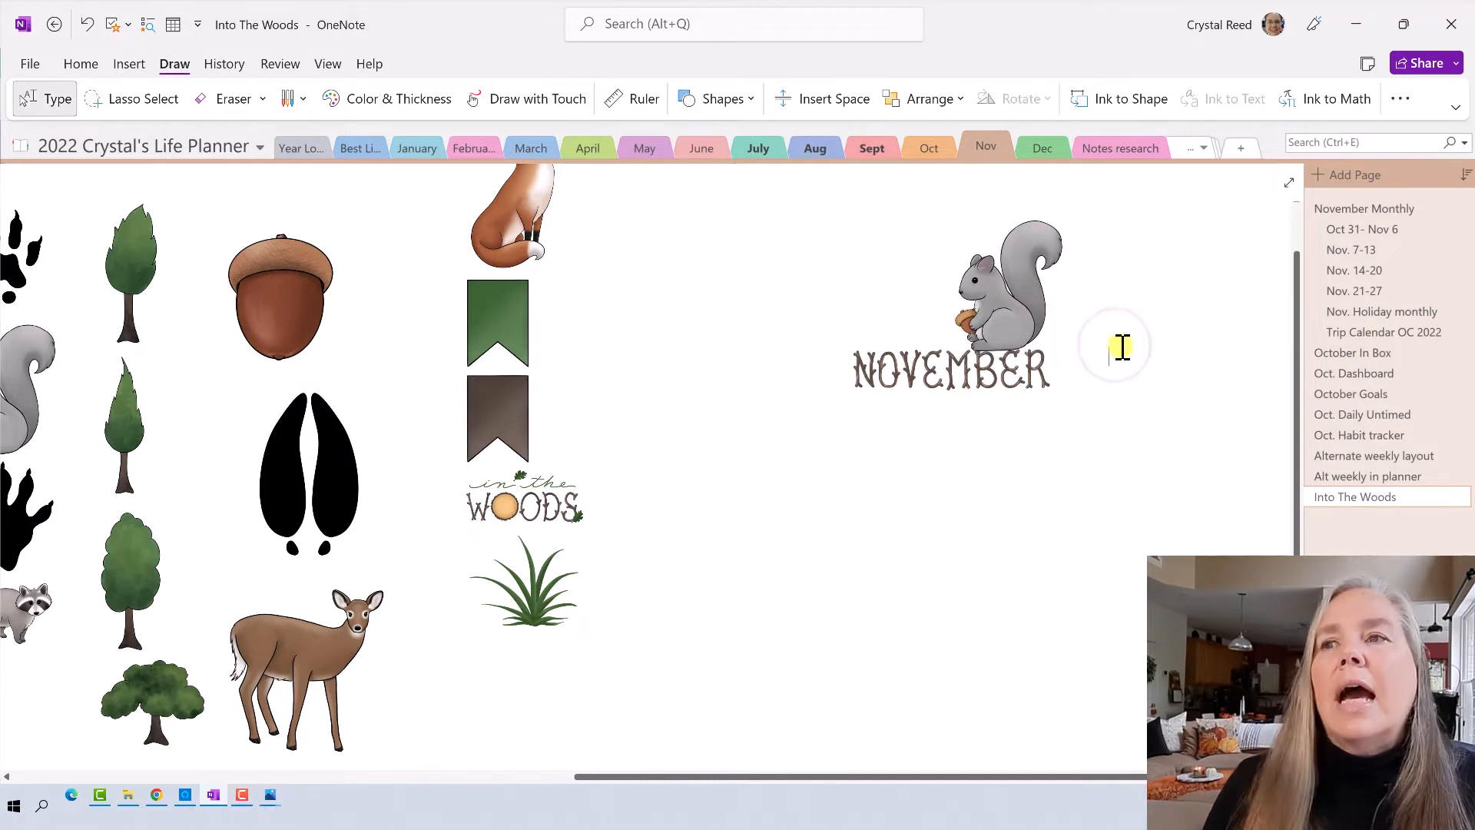
- Copy the acorn sticker, paste it below the NOVEMBER title, shrink it to letter size, and place it over the O
right_click(261, 301)
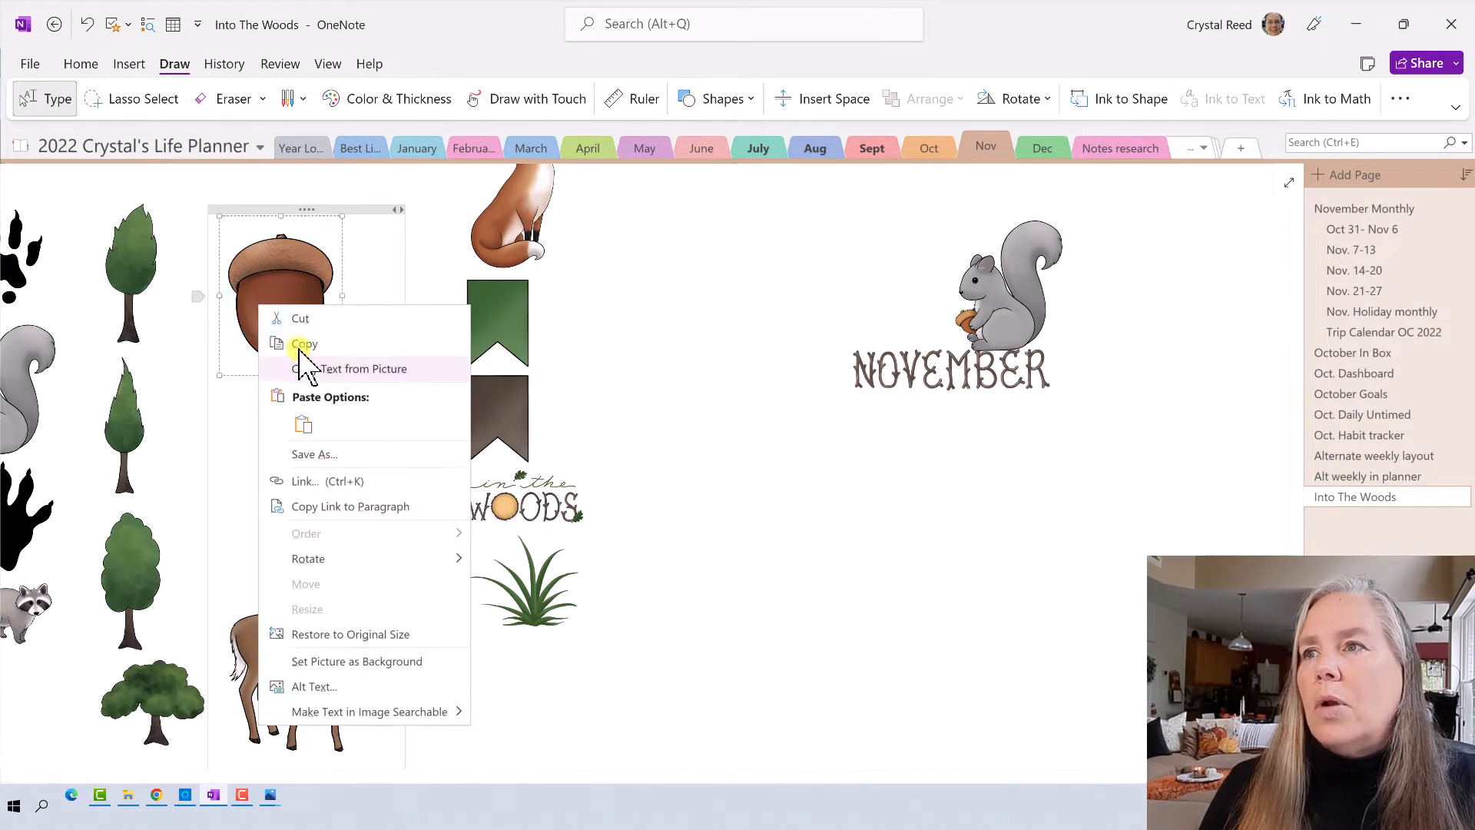
click(308, 346)
right_click(768, 423)
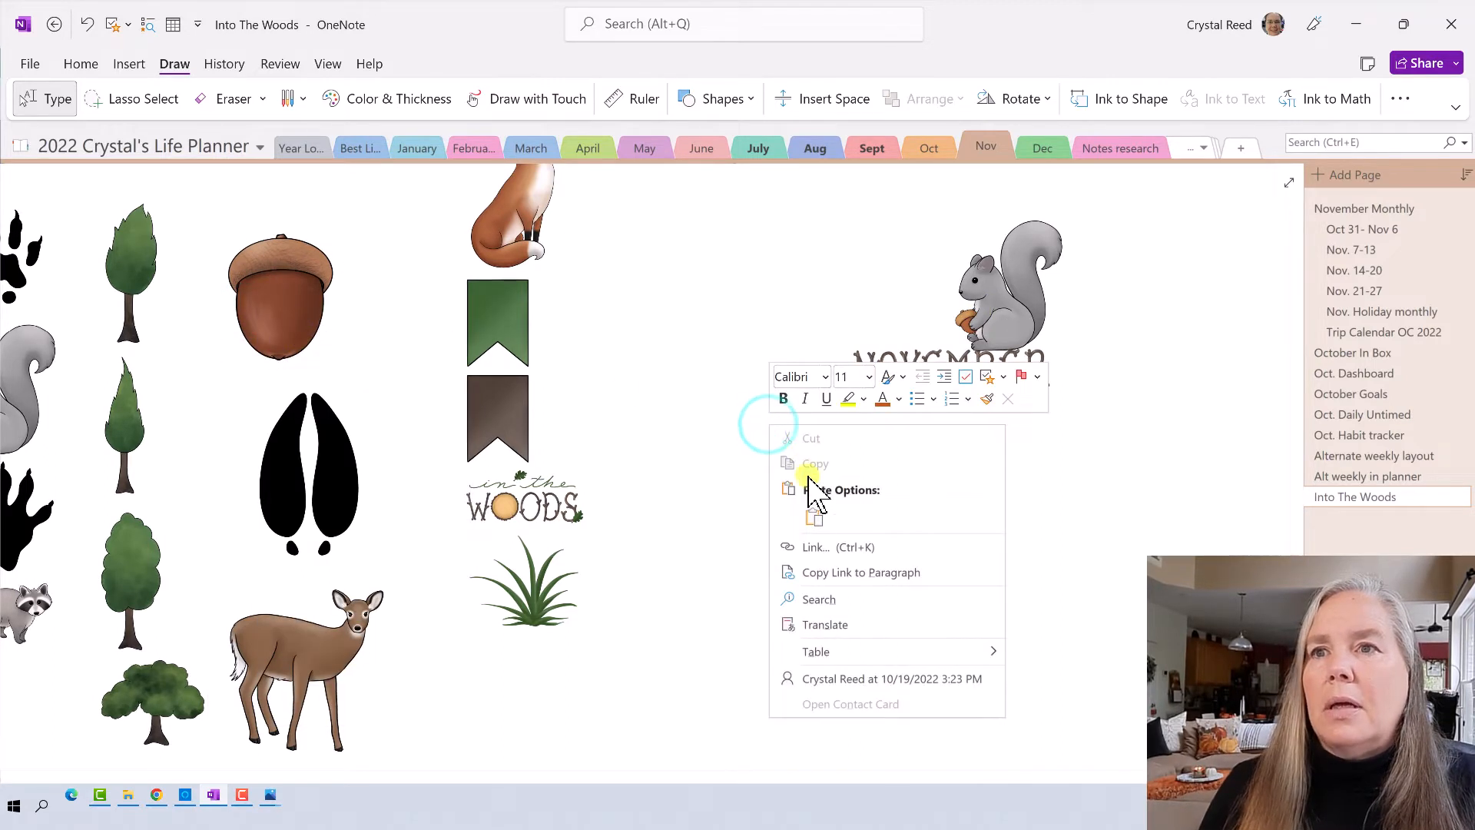
click(815, 512)
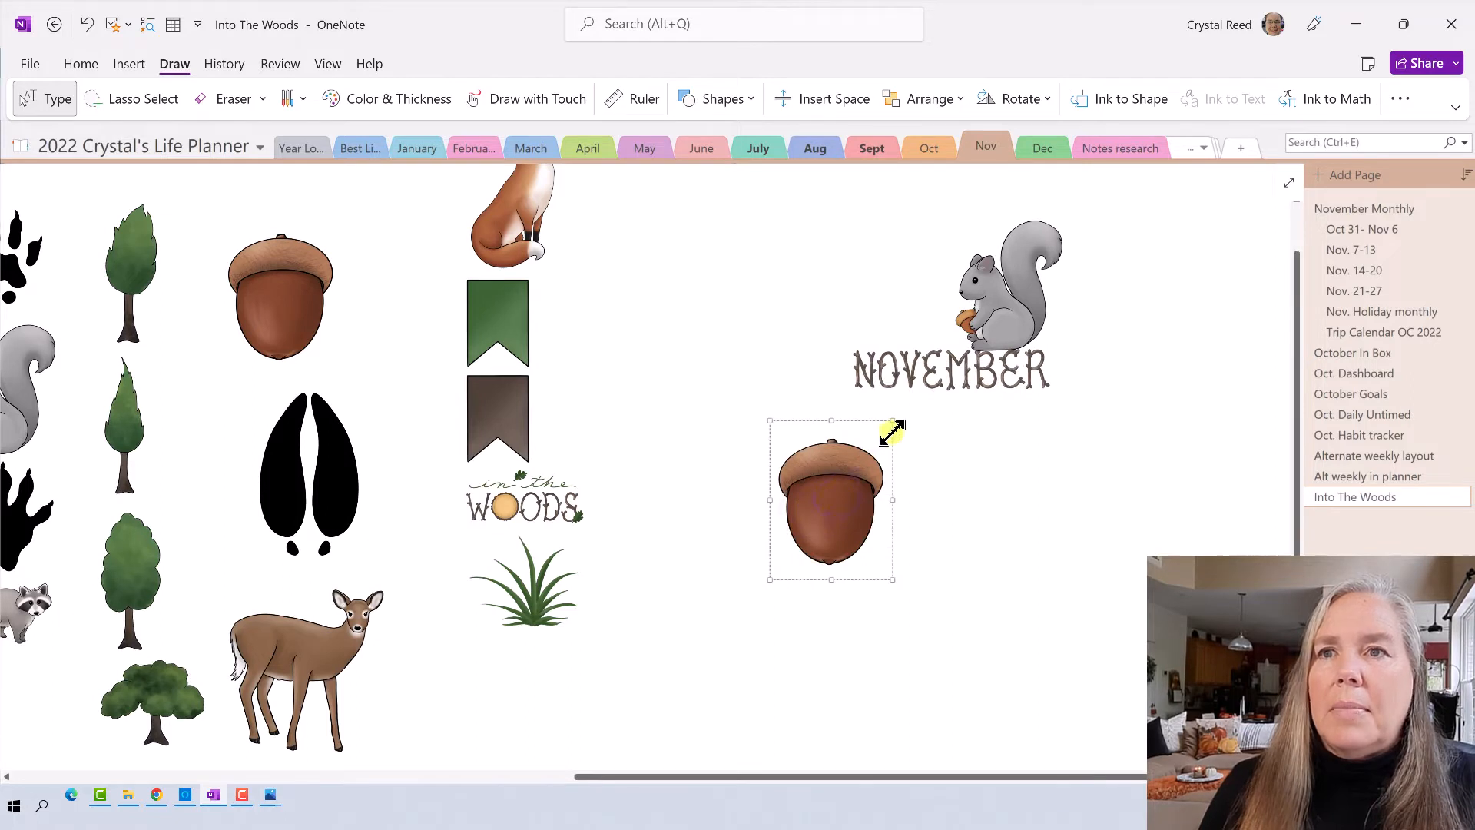
drag(890, 429, 870, 390)
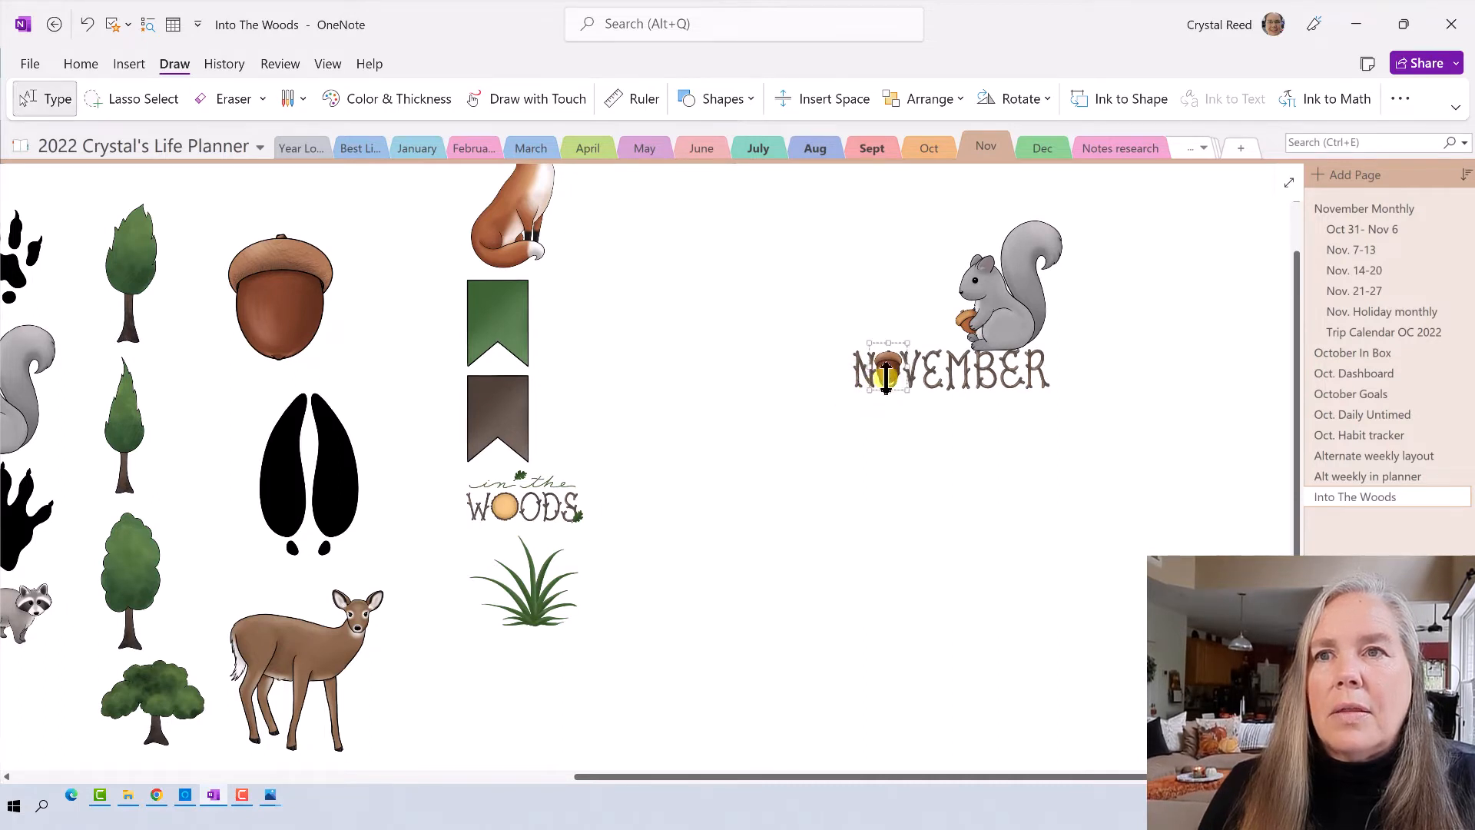
click(893, 417)
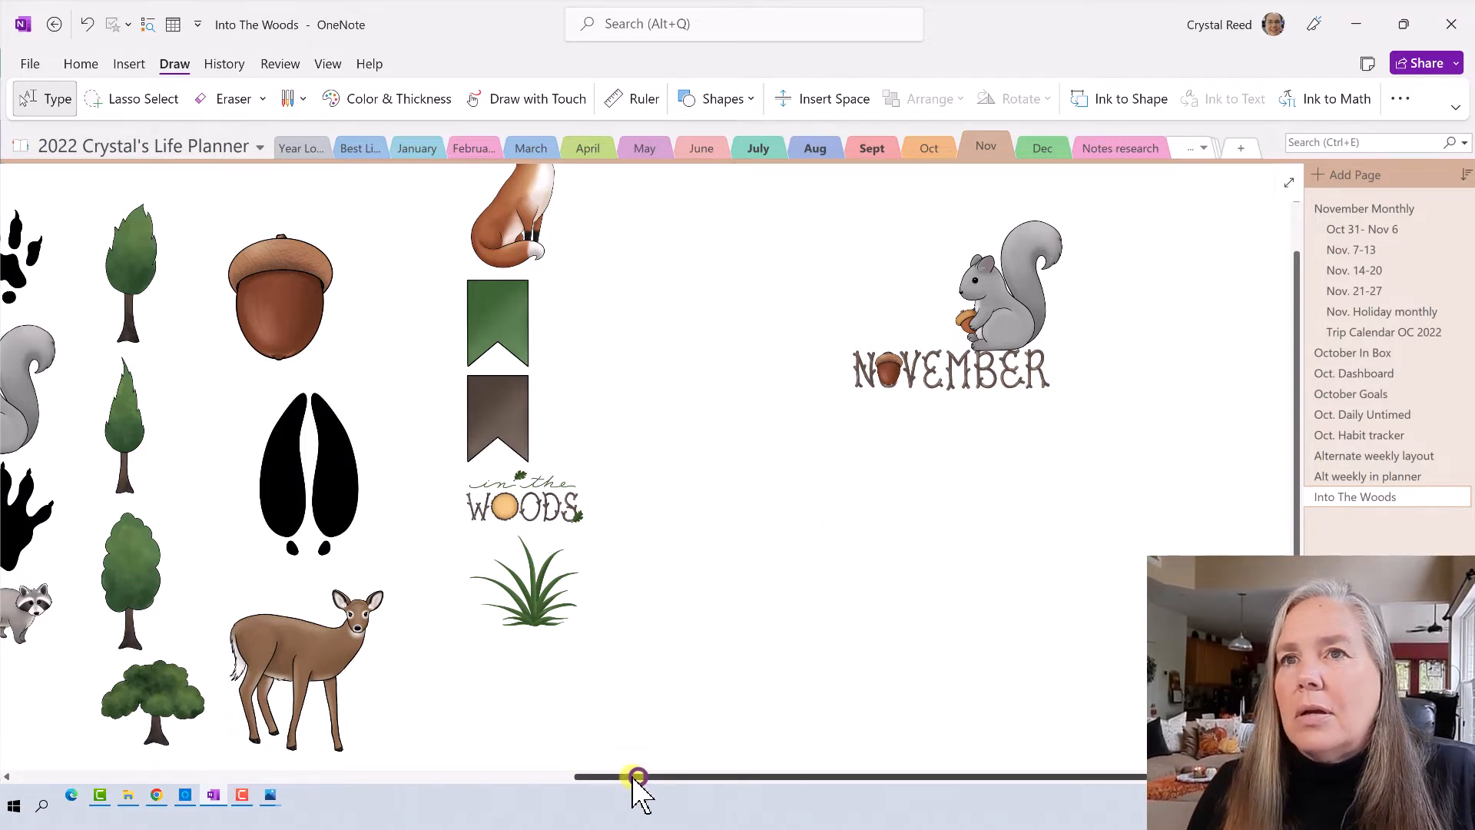
- Copy the grass tuft from under the square frame in the ladybug column and paste it into the empty area near the NOVEMBER title
drag(639, 778, 121, 708)
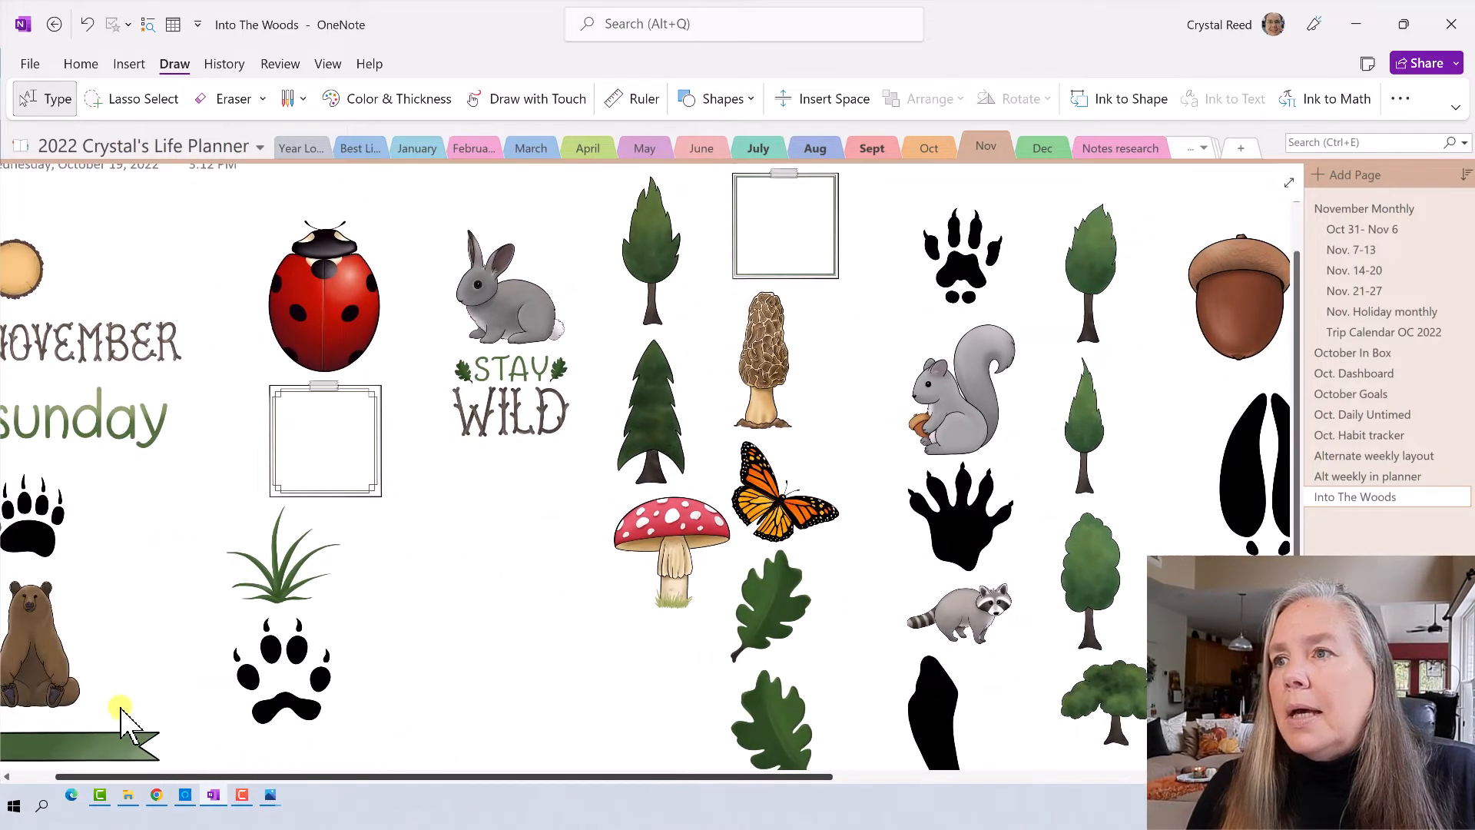
click(281, 590)
right_click(281, 590)
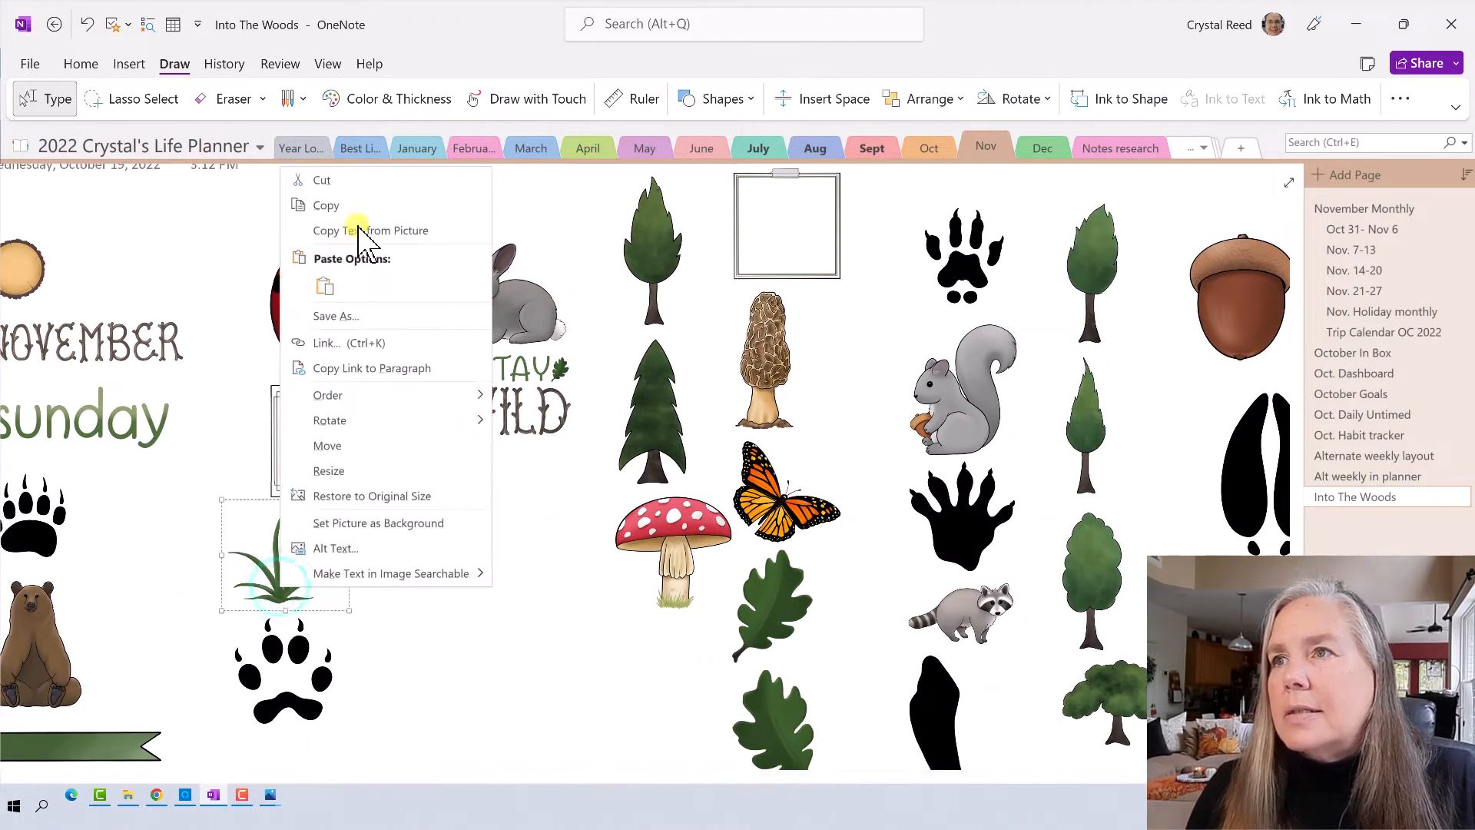
click(349, 205)
drag(364, 776, 856, 807)
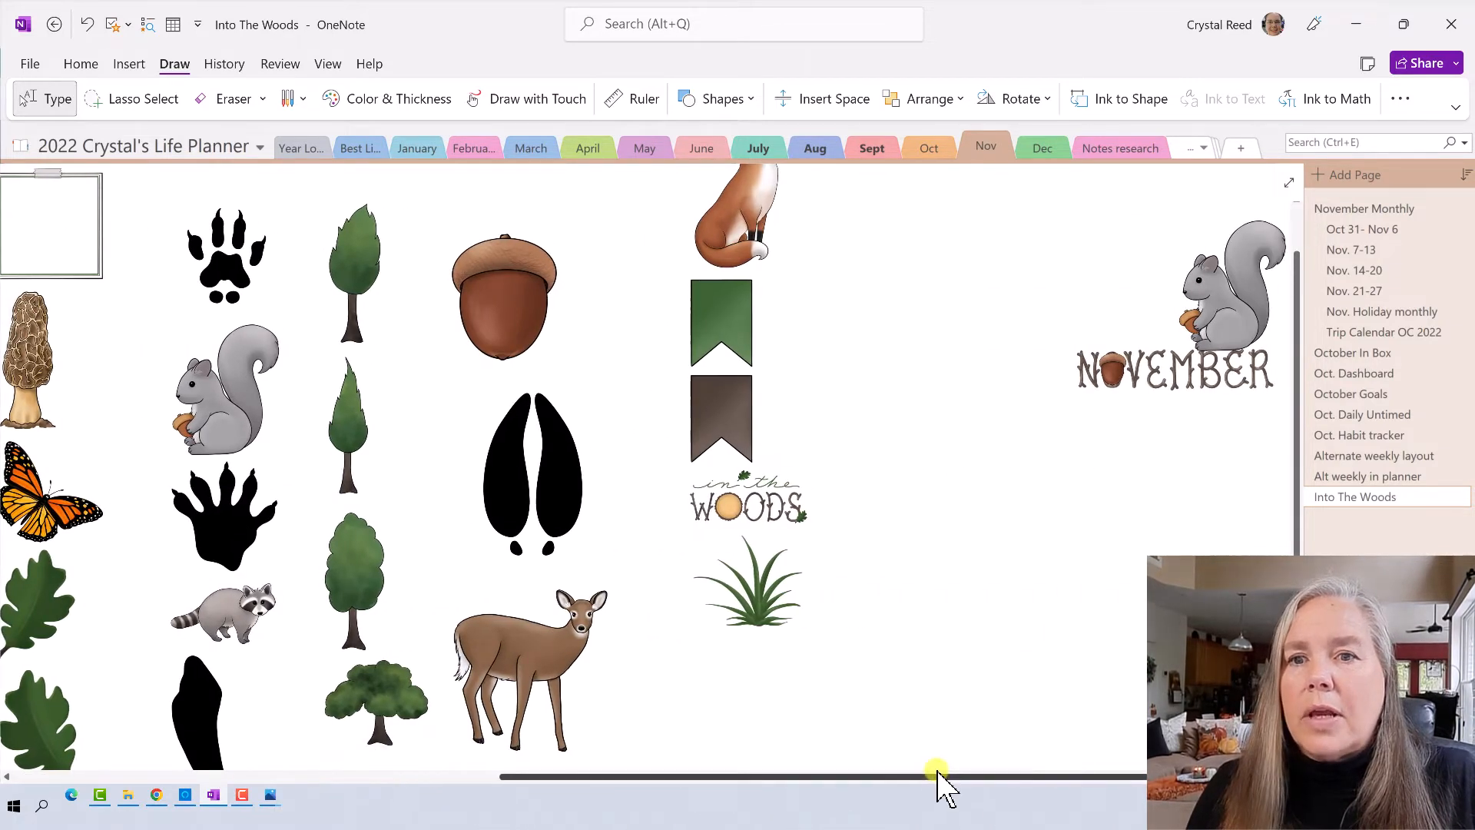
right_click(988, 635)
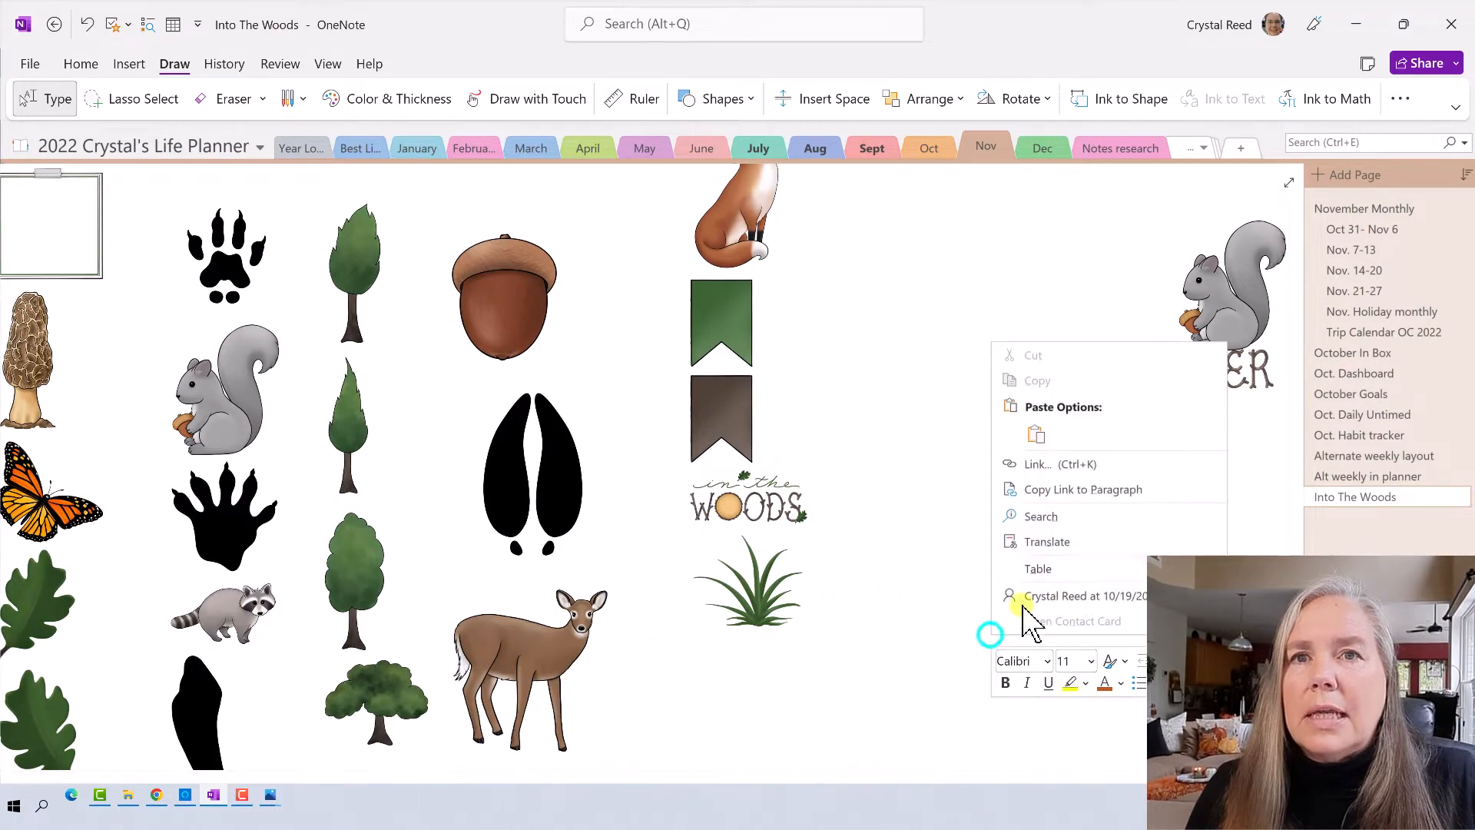
click(1037, 427)
- Shrink the pasted grass tuft and place it at the end of the NOVEMBER lettering
drag(1074, 684, 1236, 469)
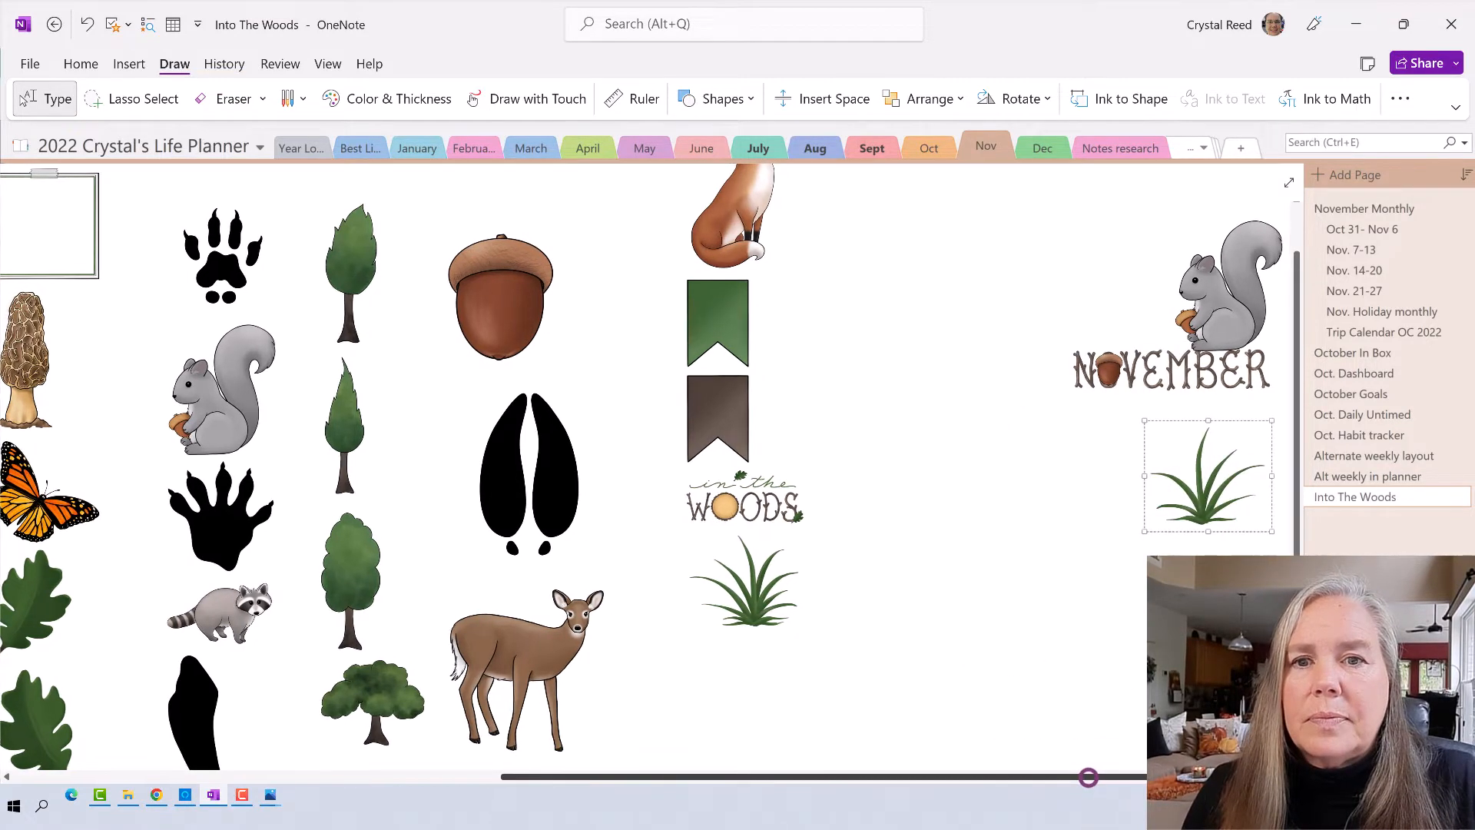
drag(1272, 422, 1262, 384)
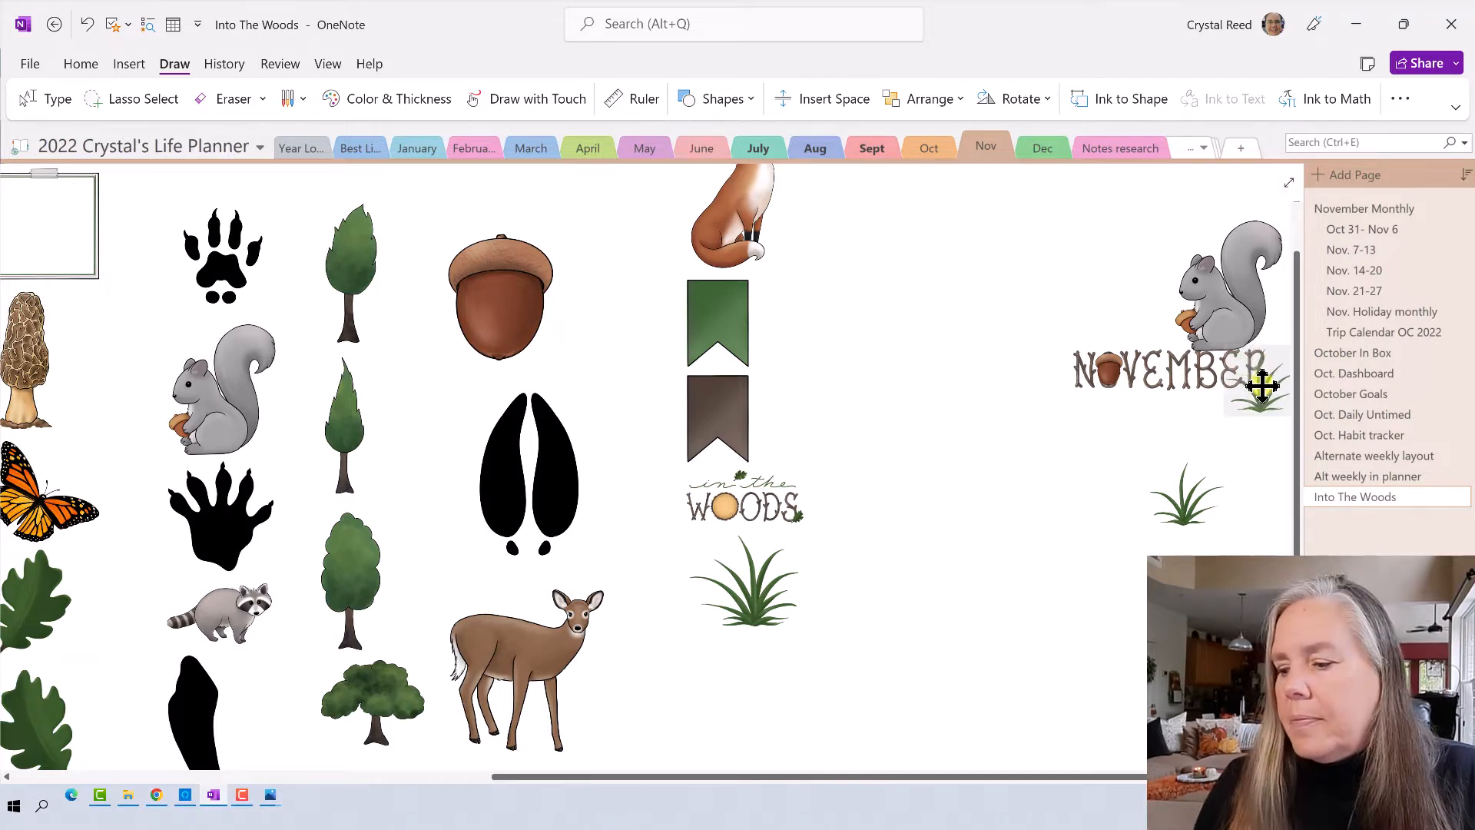
click(1262, 385)
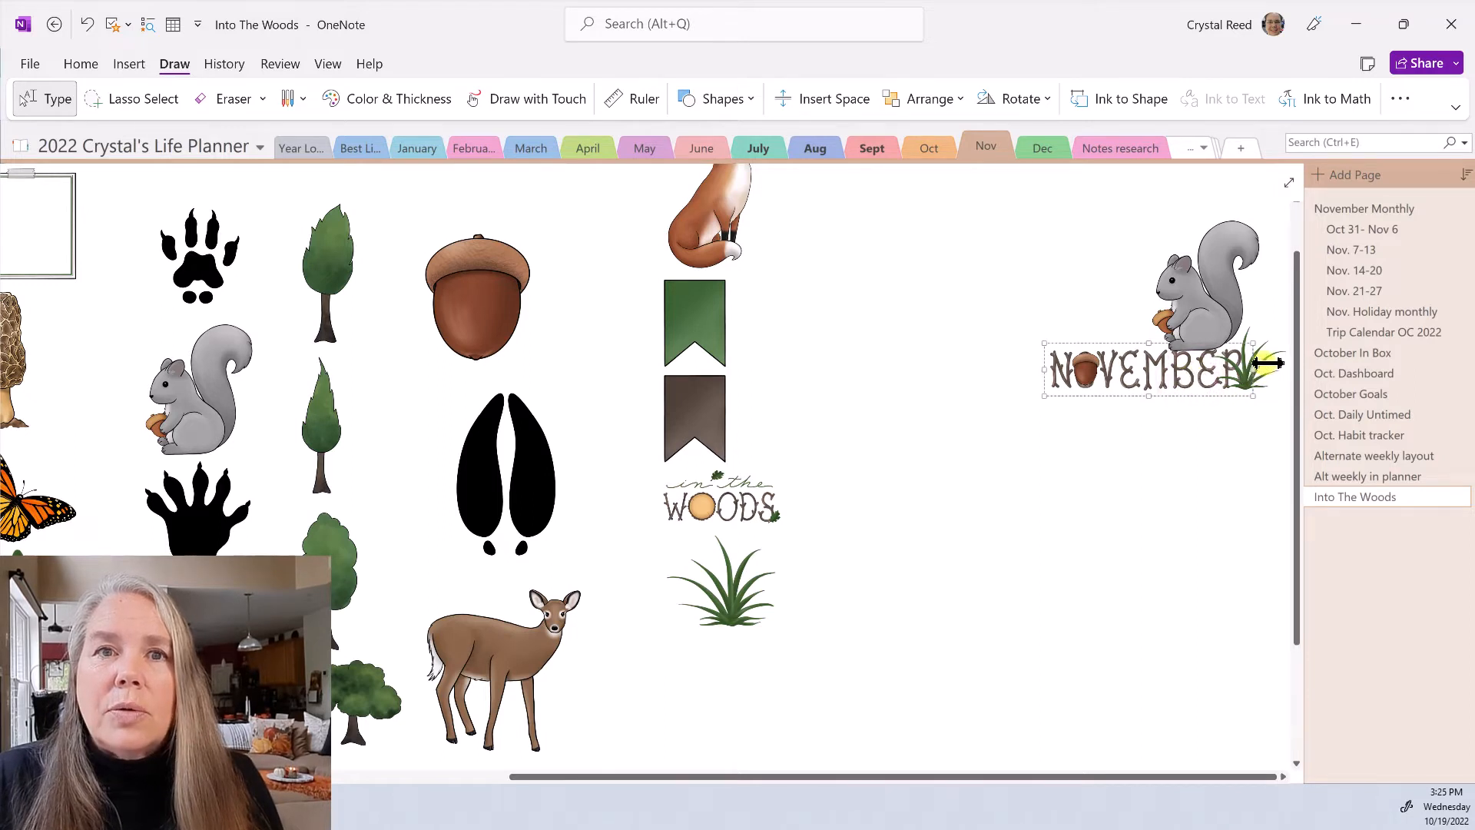
- Send the small grass tuft to the back, behind the NOVEMBER lettering
click(1238, 450)
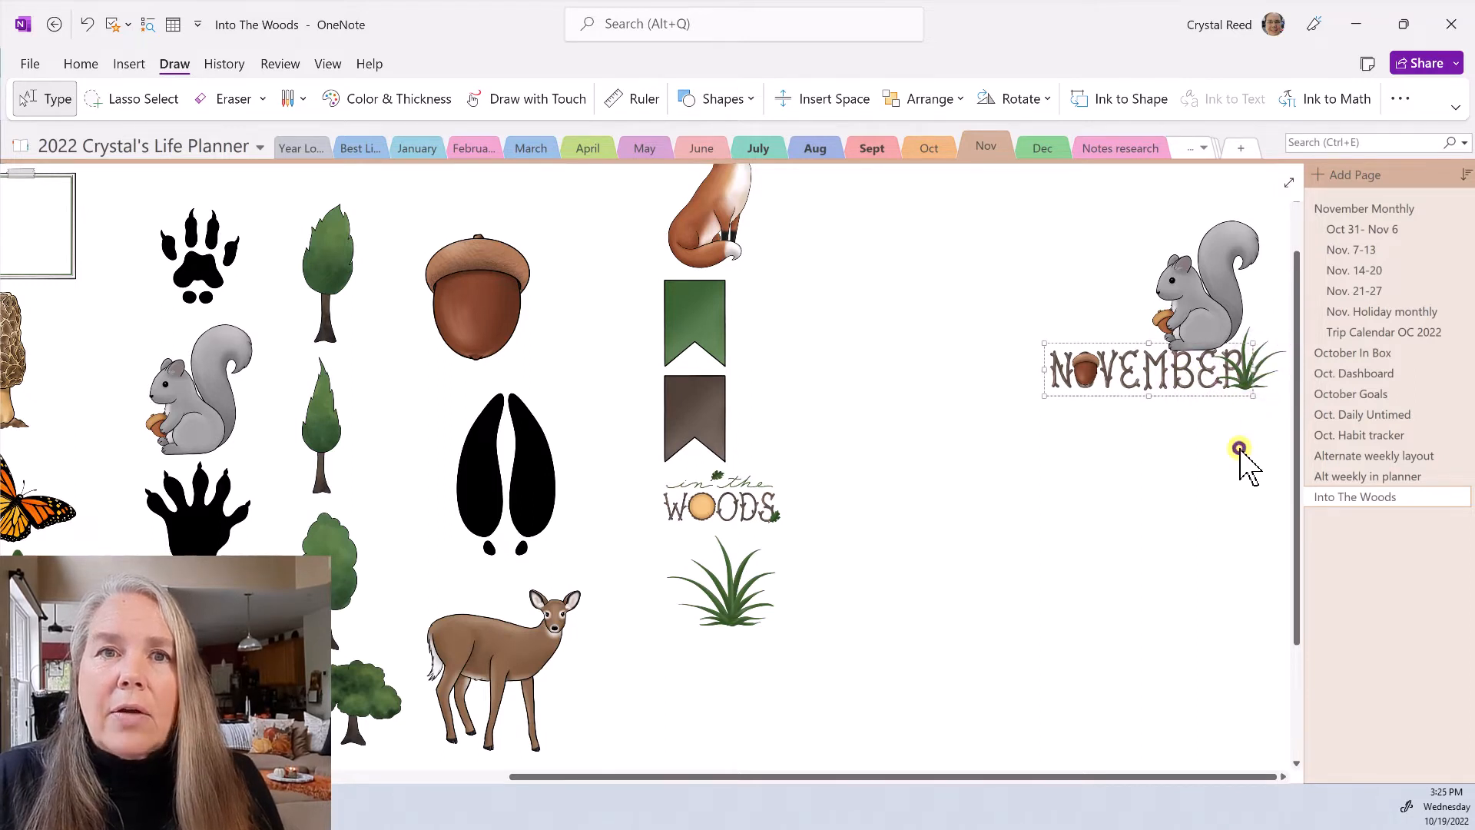
right_click(1262, 379)
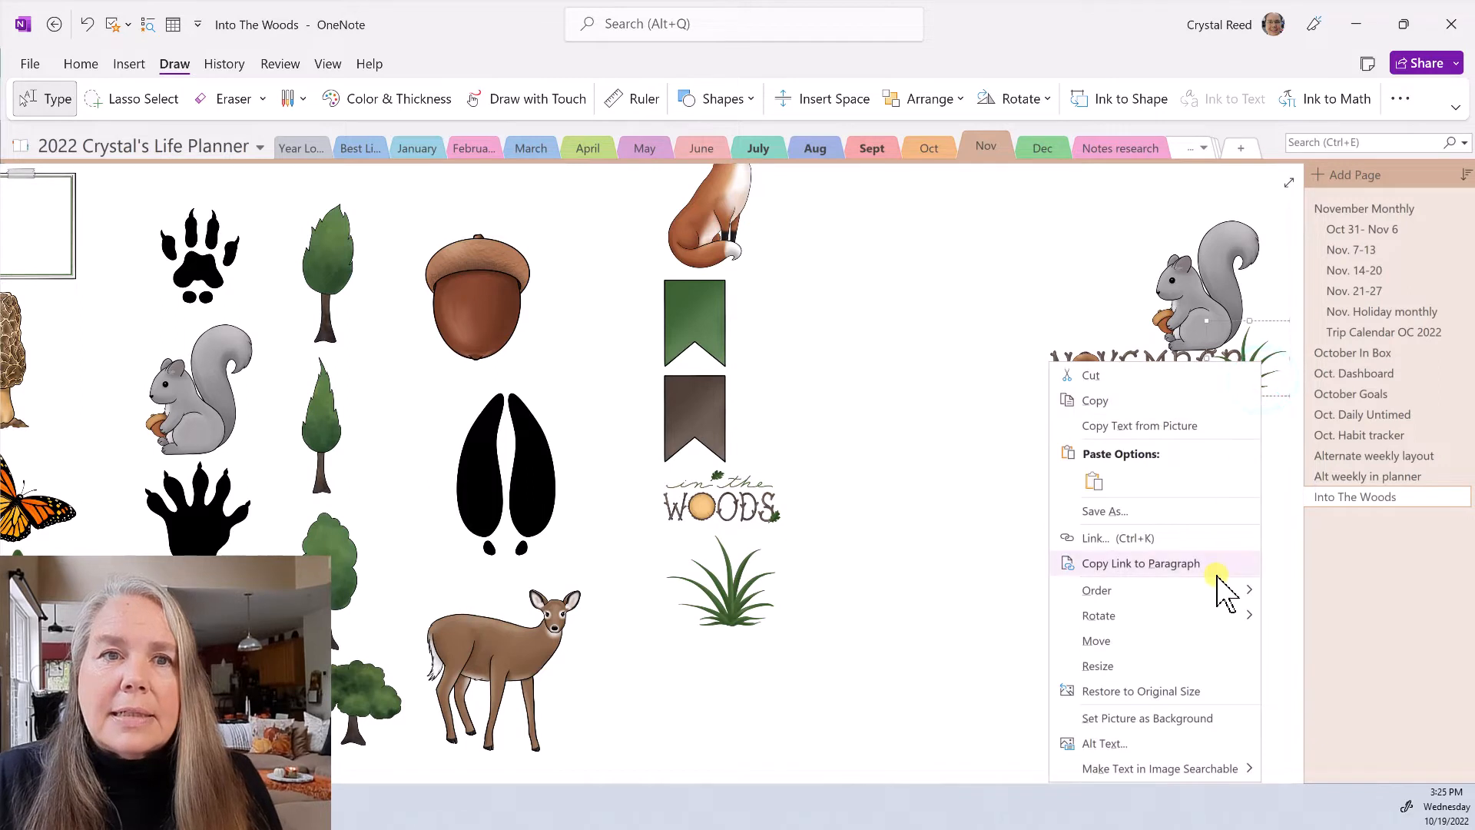
mouse_move(1220, 600)
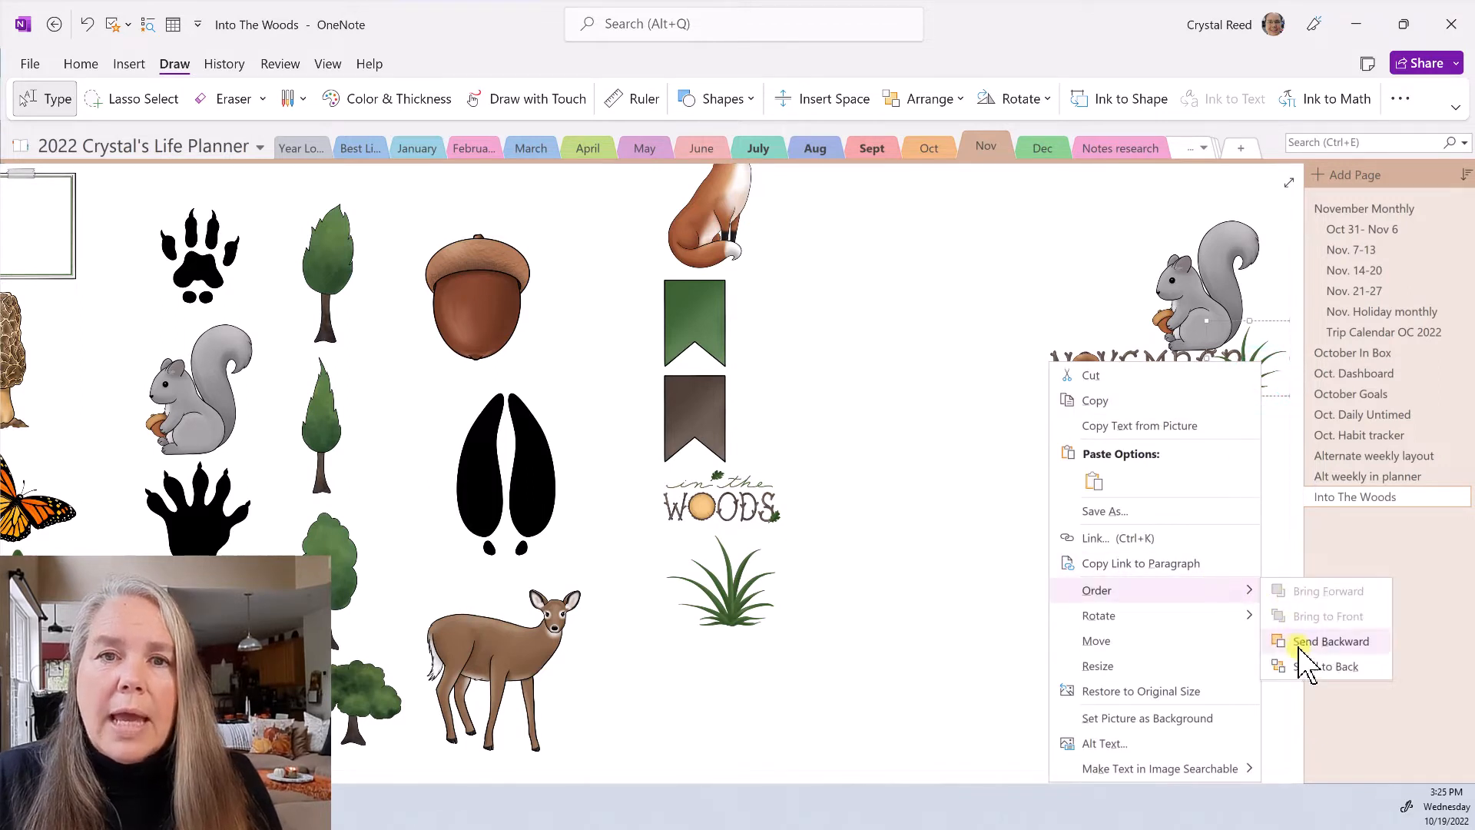
click(1300, 665)
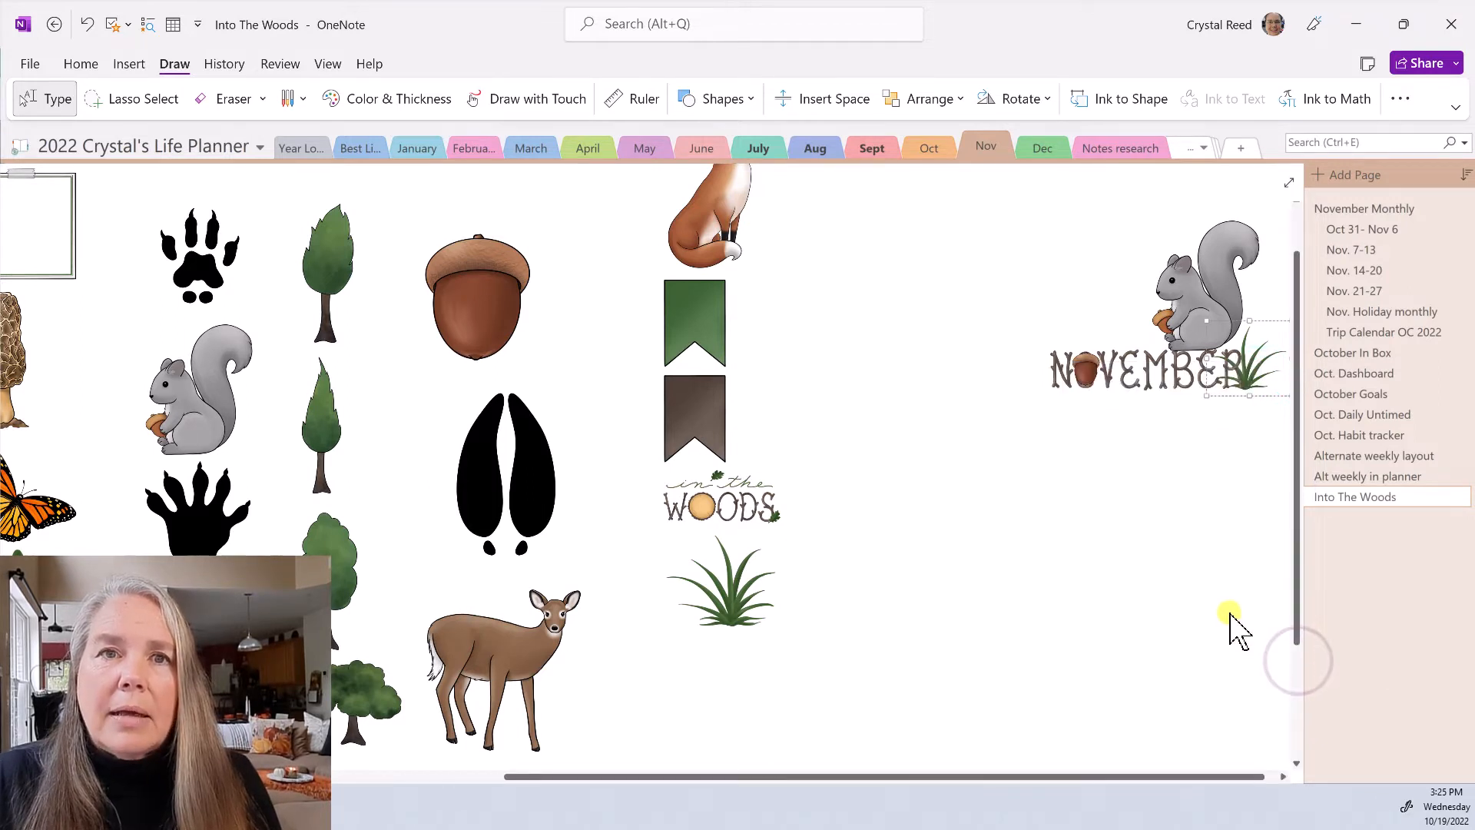
click(1229, 609)
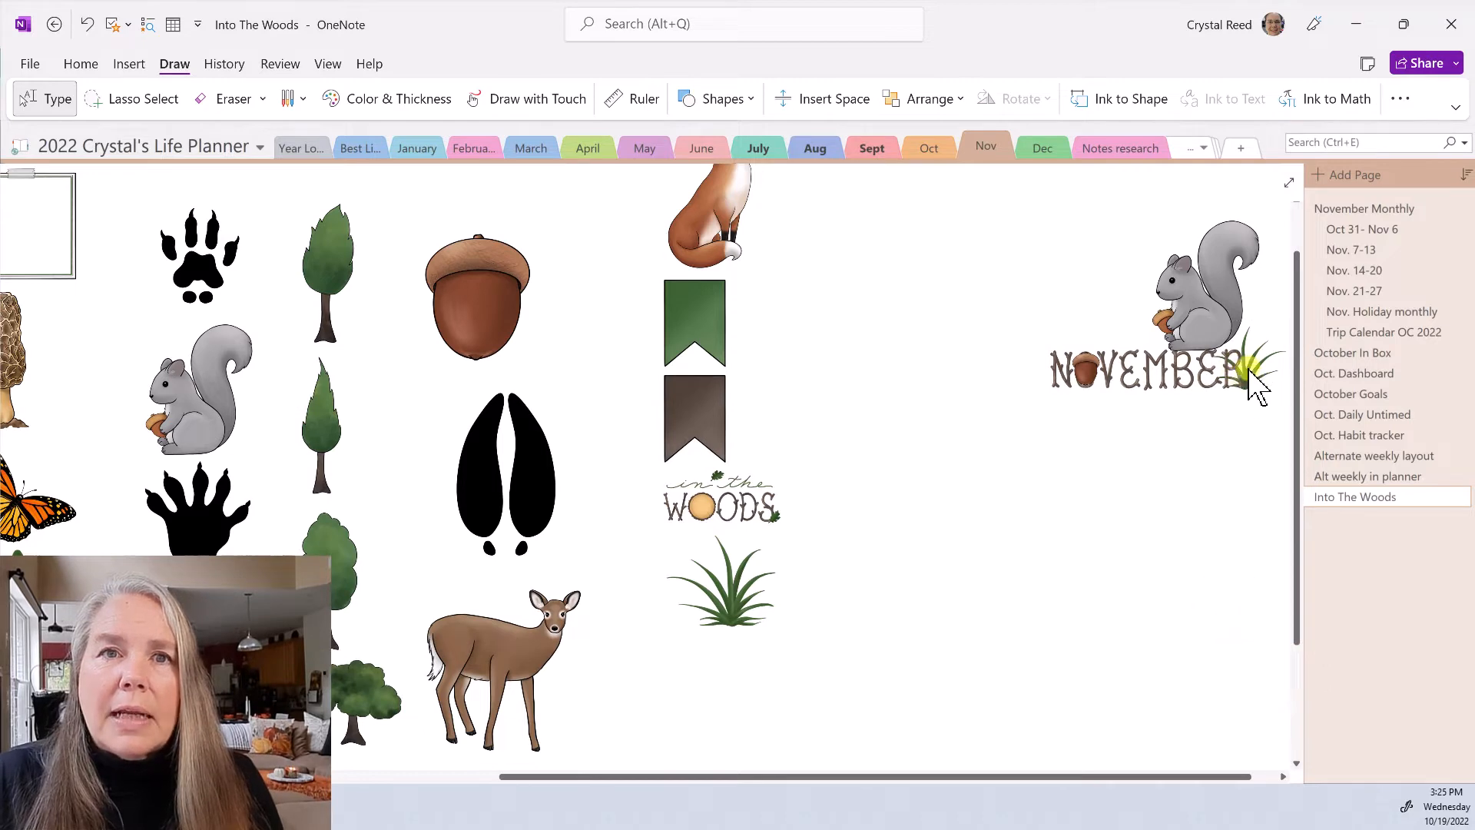
- Shift the small grass tuft slightly outward so it stands just past the R of NOVEMBER
click(1249, 372)
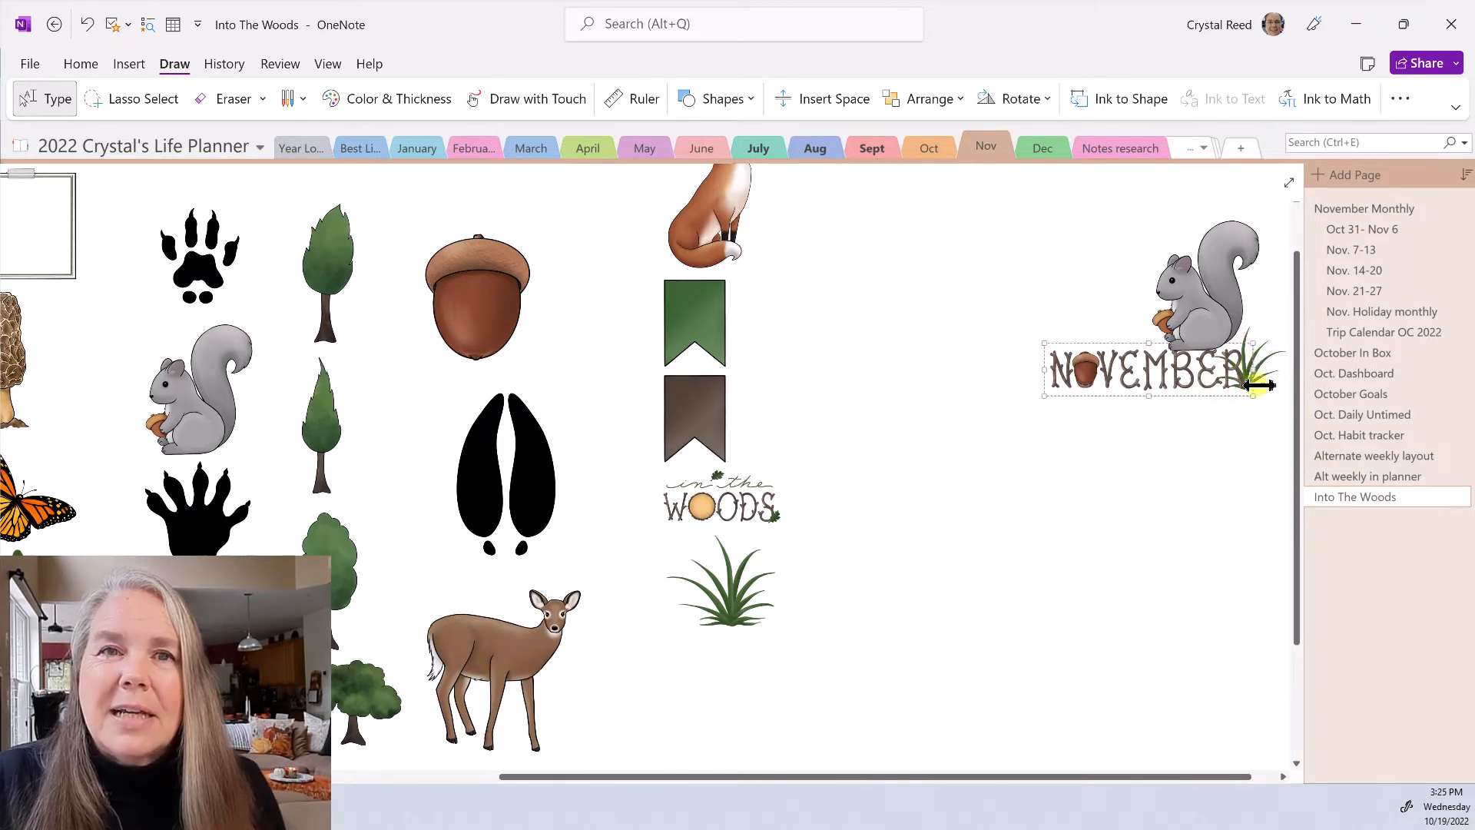
click(1251, 442)
click(1258, 372)
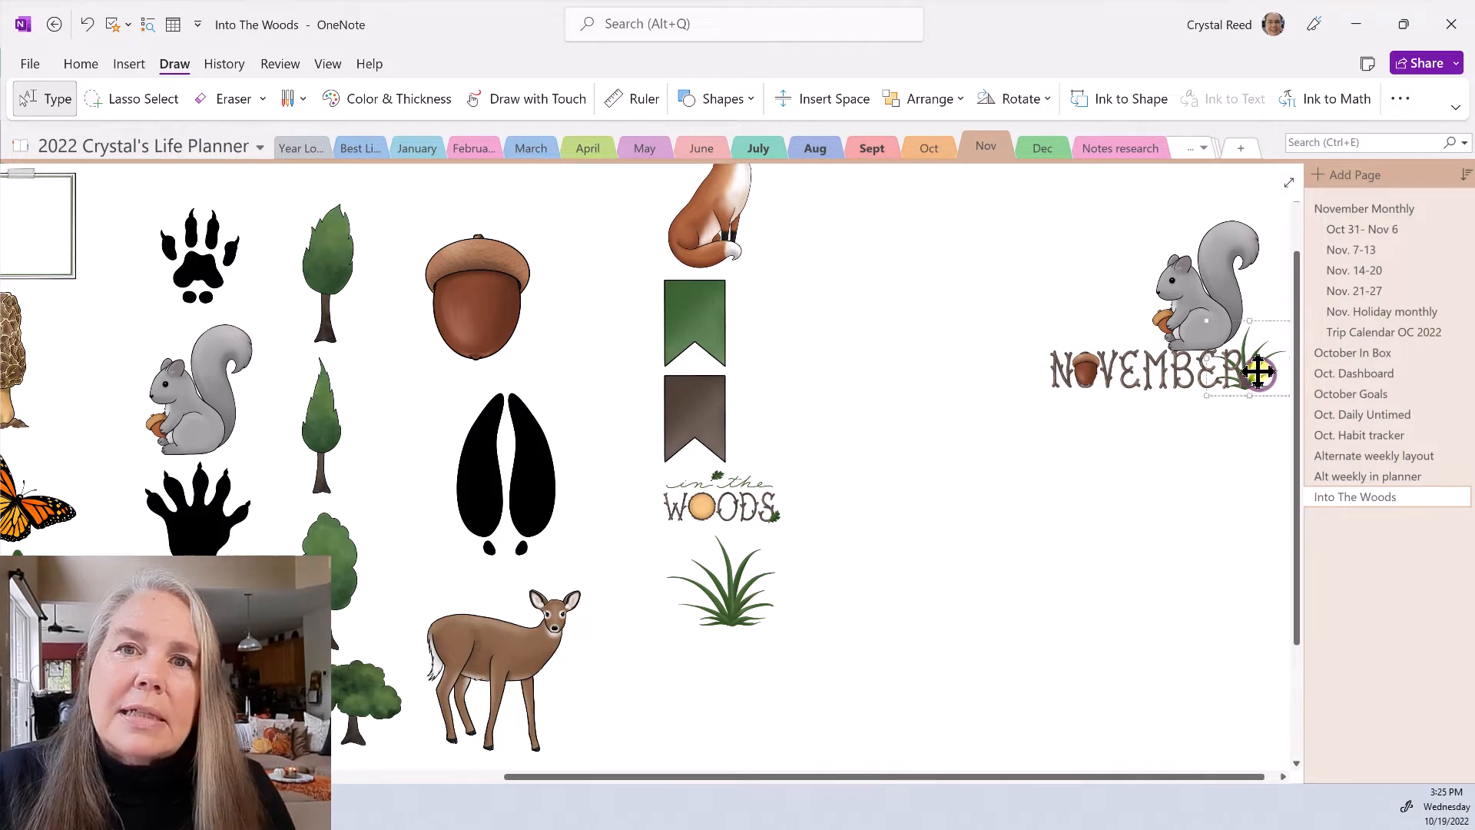
drag(1256, 369, 1260, 365)
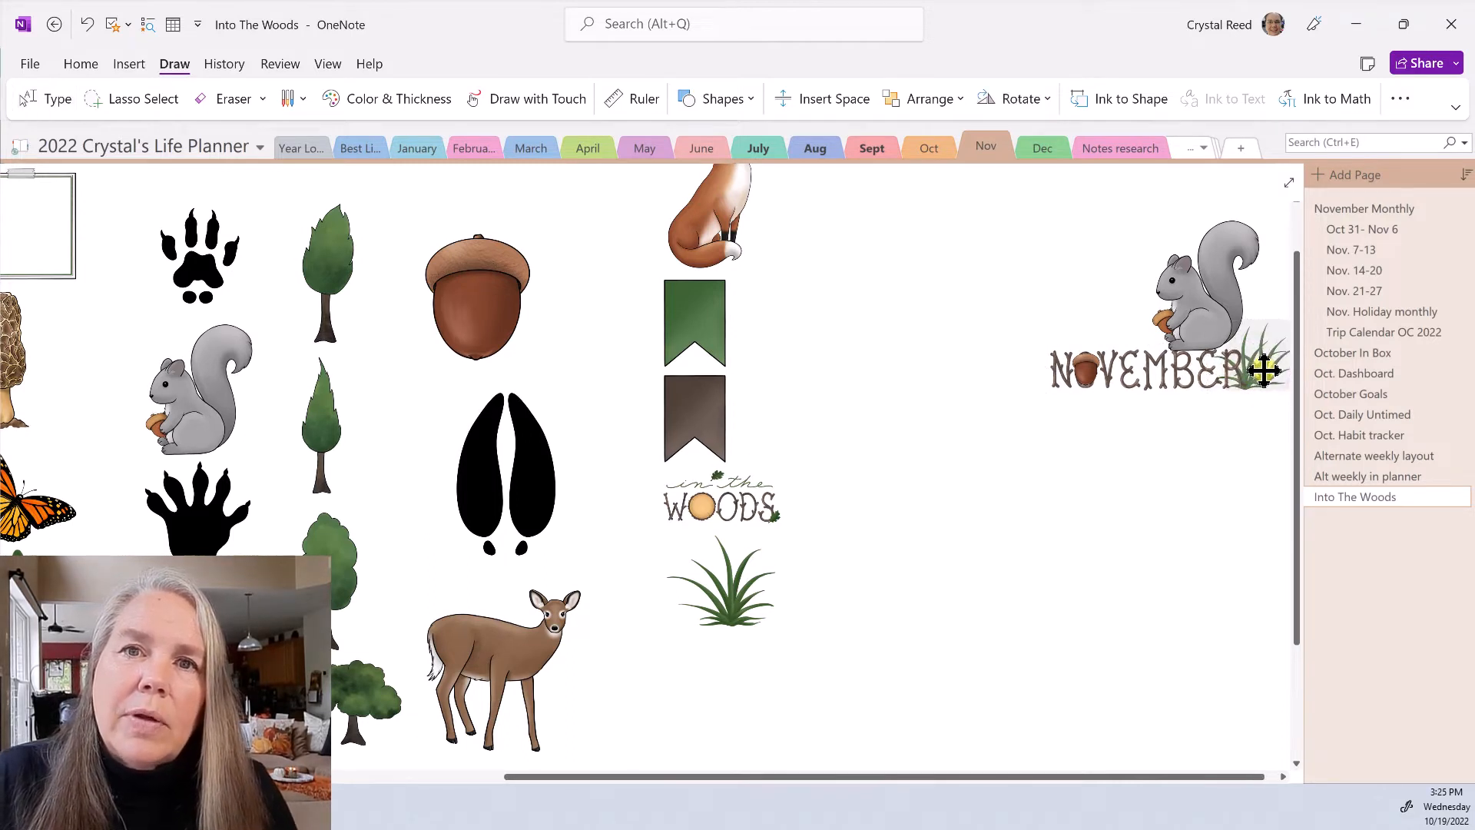
click(1231, 444)
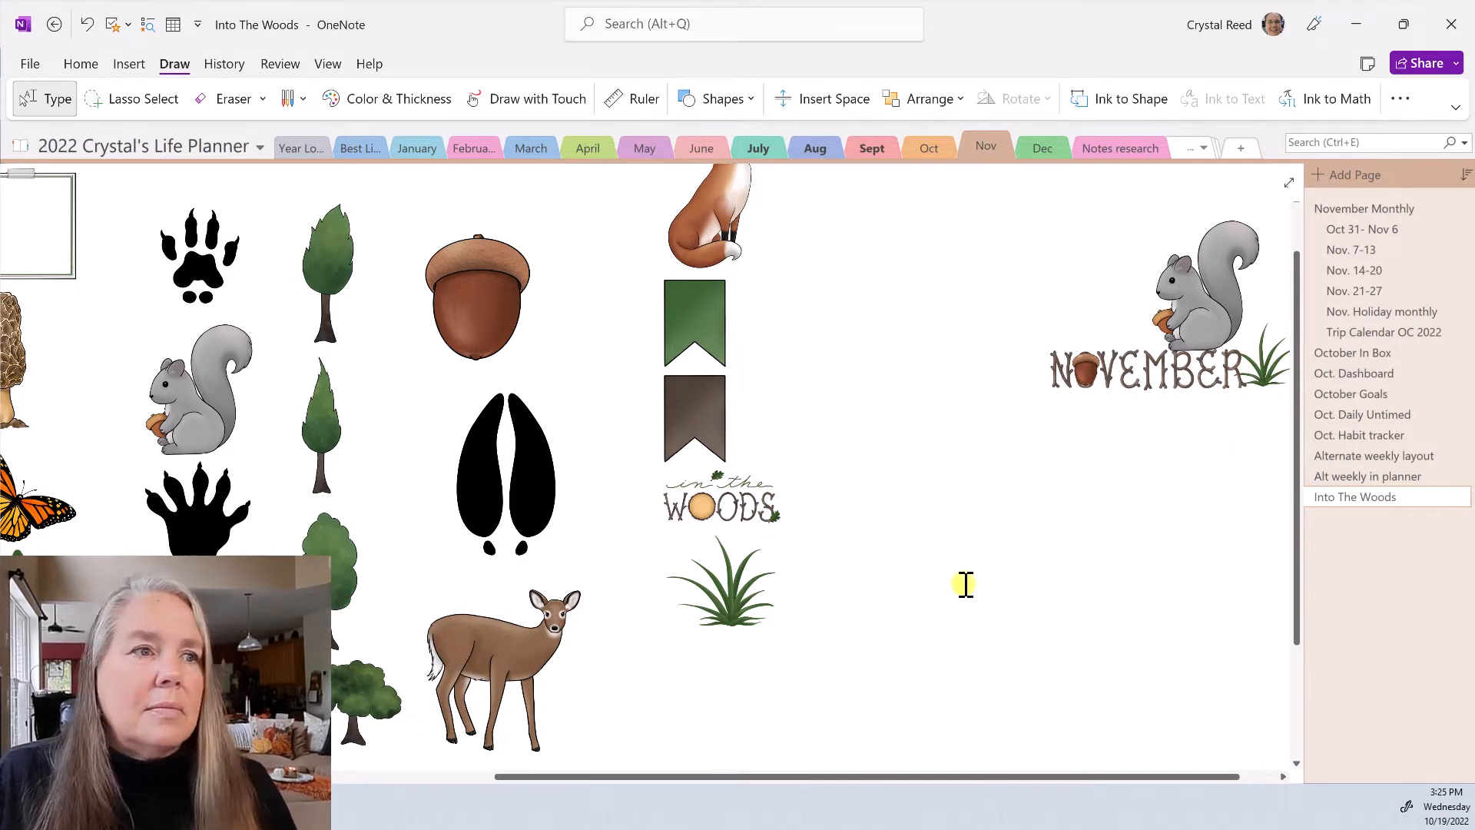
- Copy the "in the WOODS" title from under the brown pennant and paste it into the empty area near the NOVEMBER title
drag(888, 769, 384, 703)
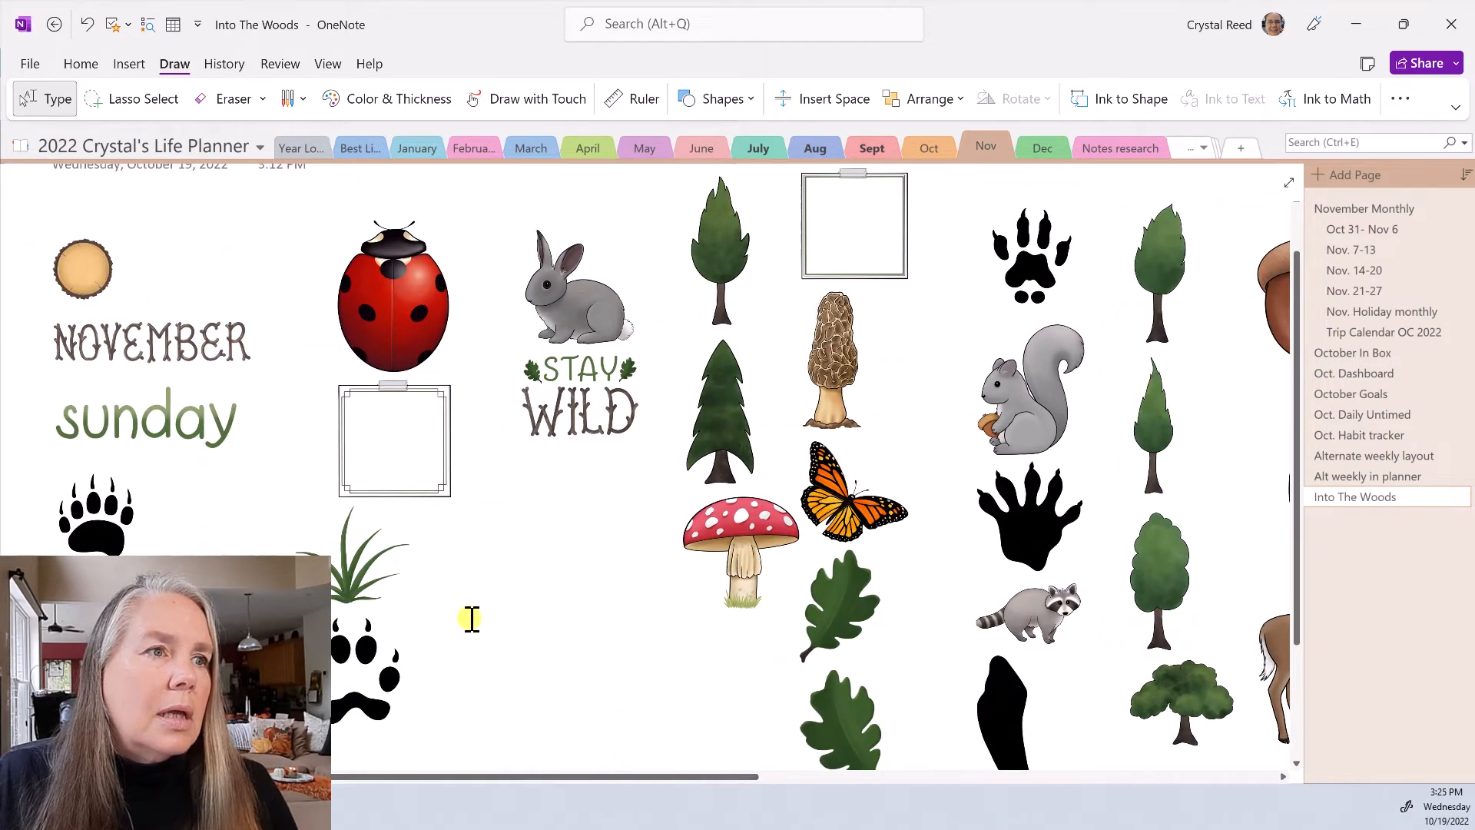
scroll(476, 614, down, 1)
scroll(482, 612, down, 1)
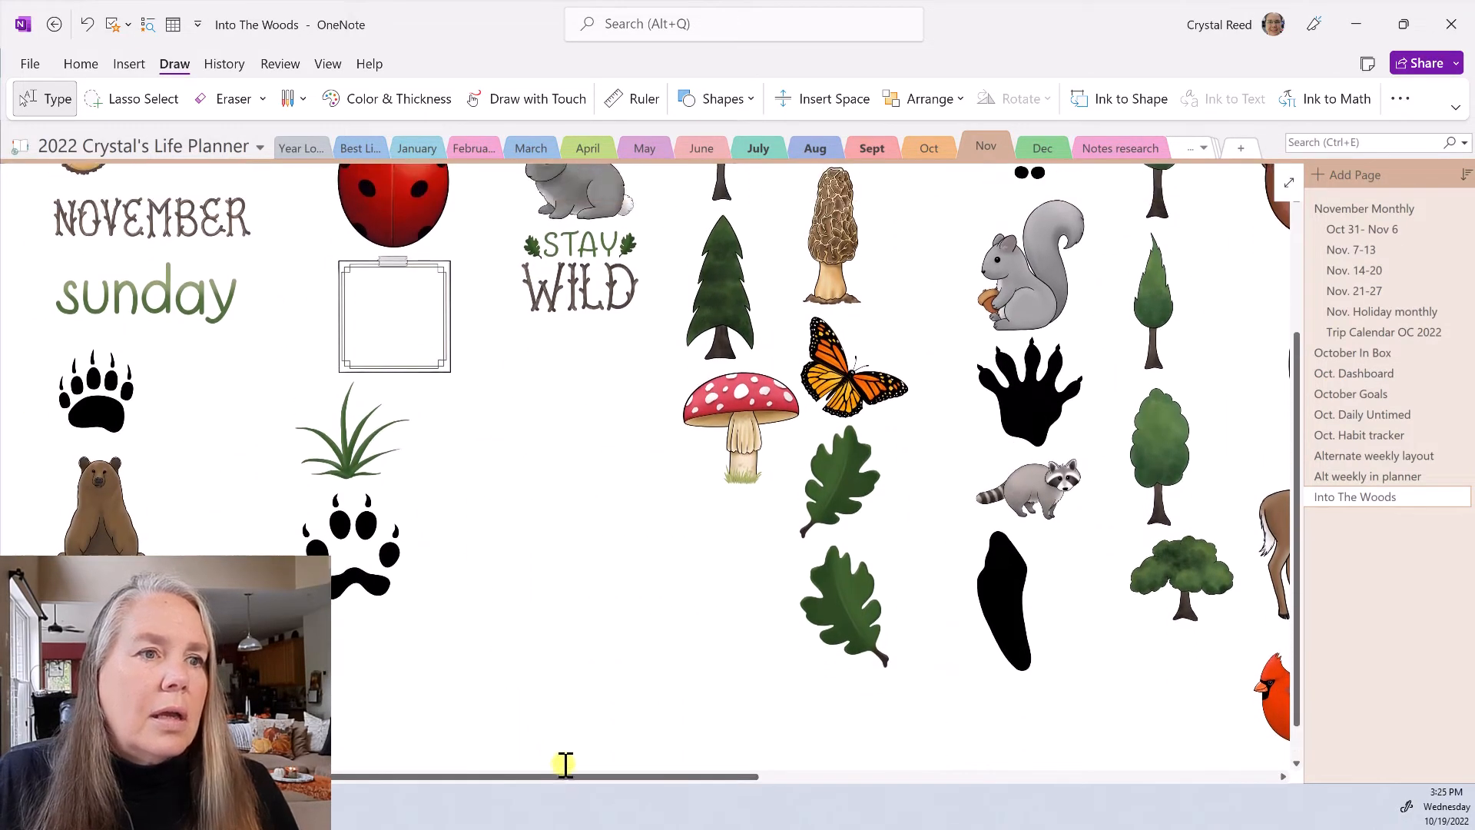
drag(567, 776, 1122, 776)
click(658, 381)
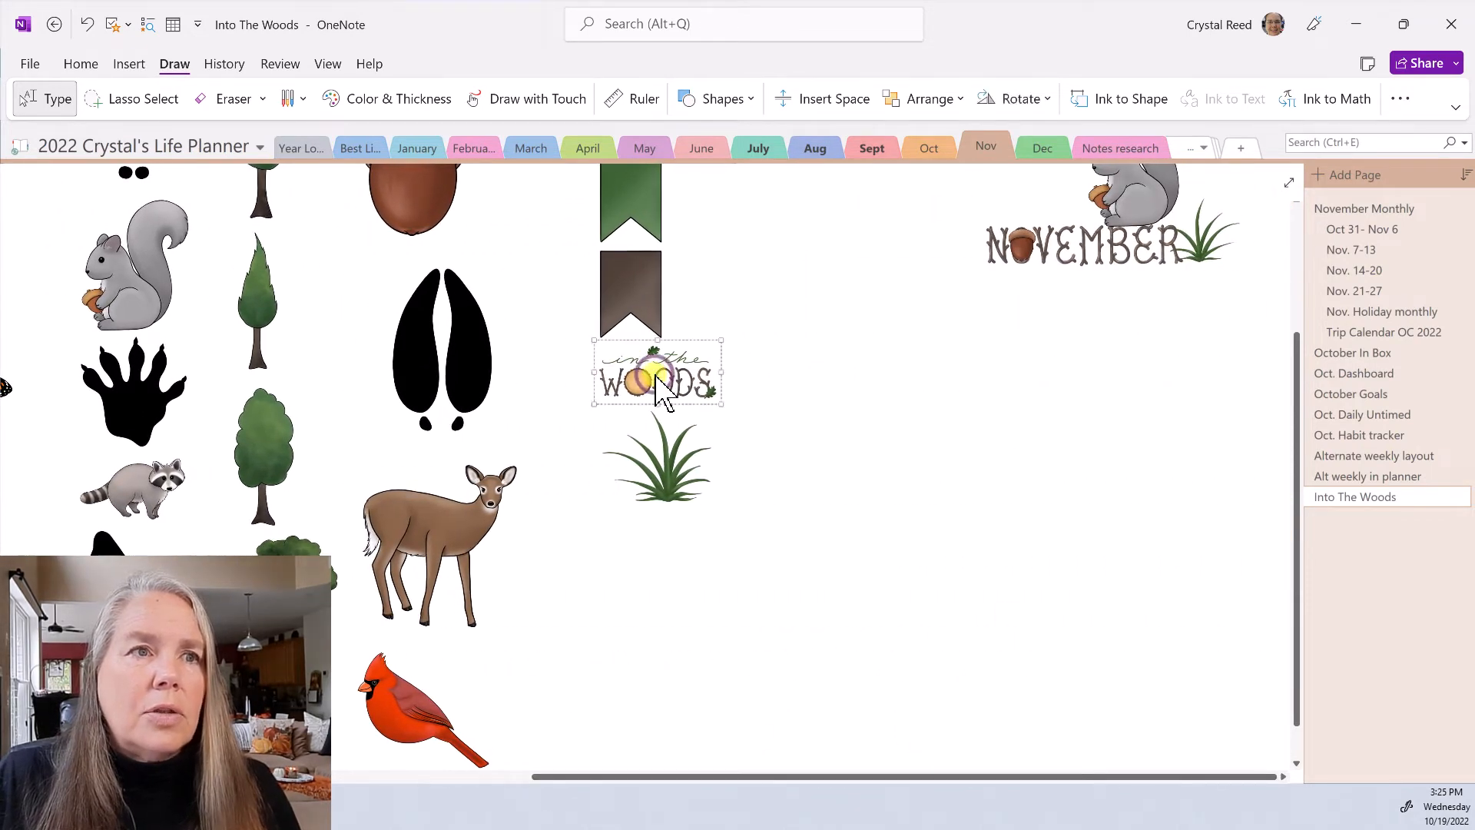
right_click(658, 380)
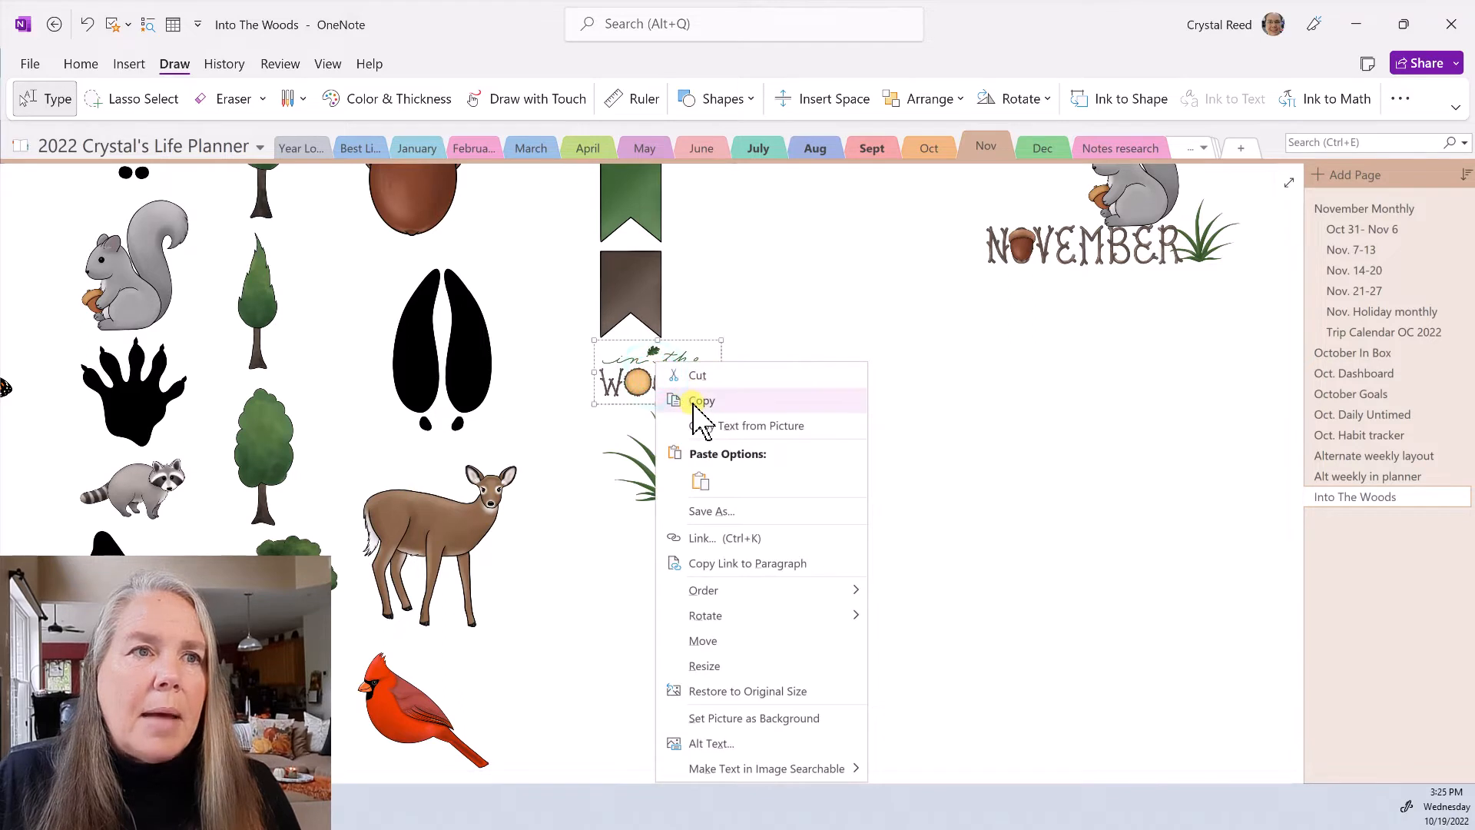
click(692, 401)
right_click(876, 413)
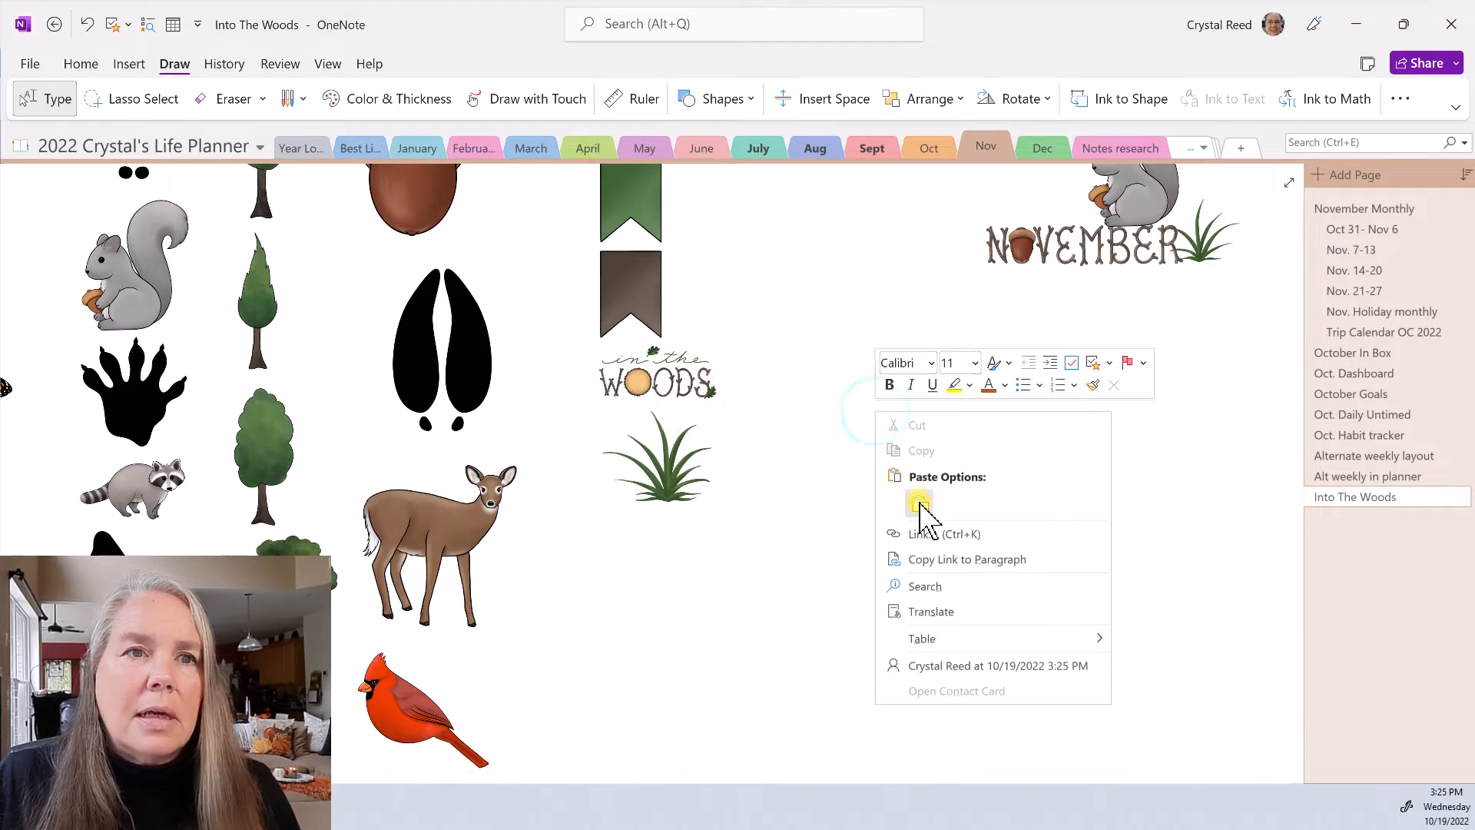
click(919, 502)
- Place the pasted "in the WOODS" title in the blank space below the decorated NOVEMBER title
drag(953, 429, 1084, 304)
click(1065, 415)
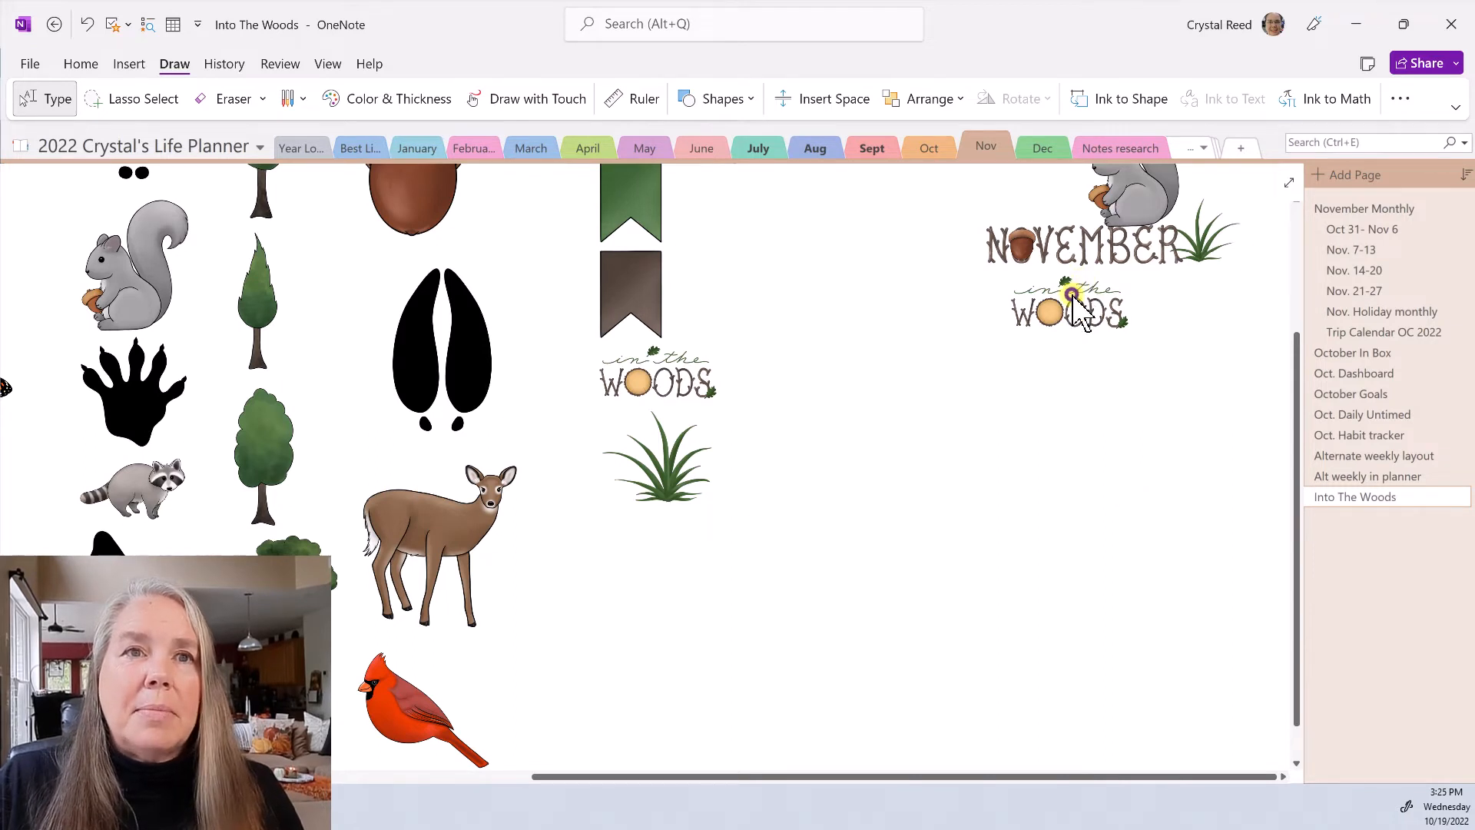
drag(1078, 308, 1028, 404)
scroll(1090, 487, up, 5)
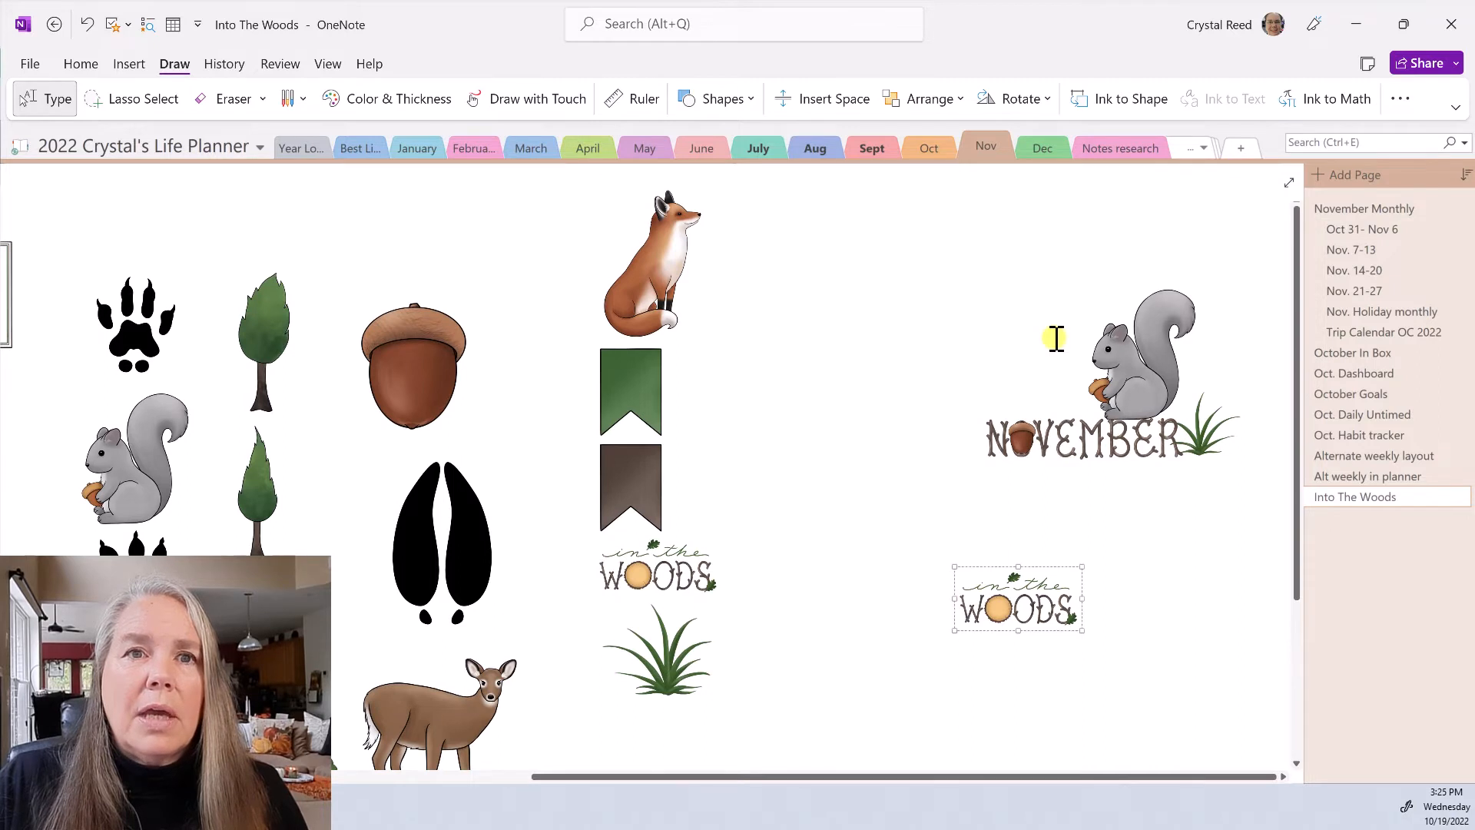
click(1029, 444)
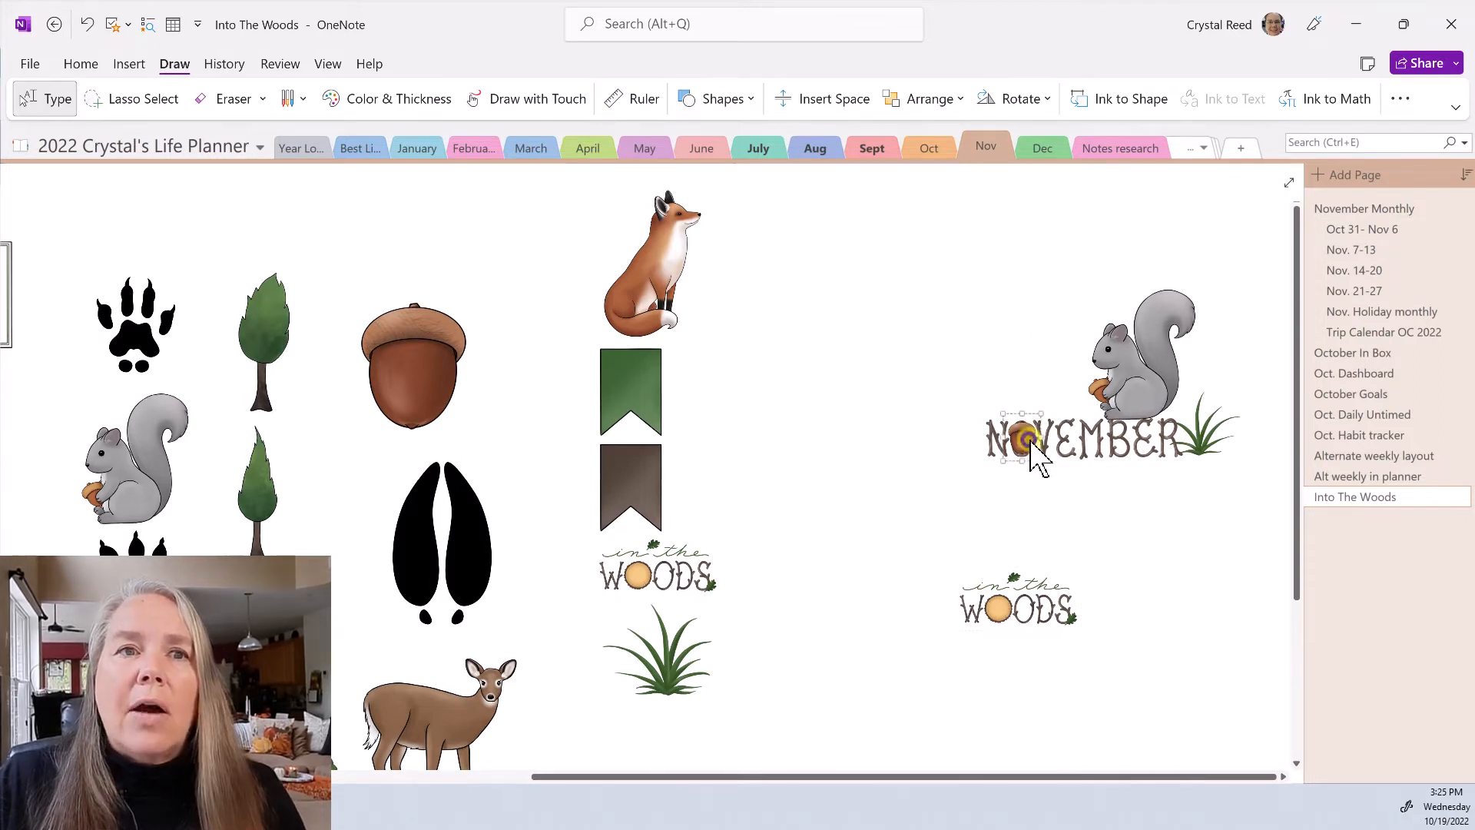
click(1025, 463)
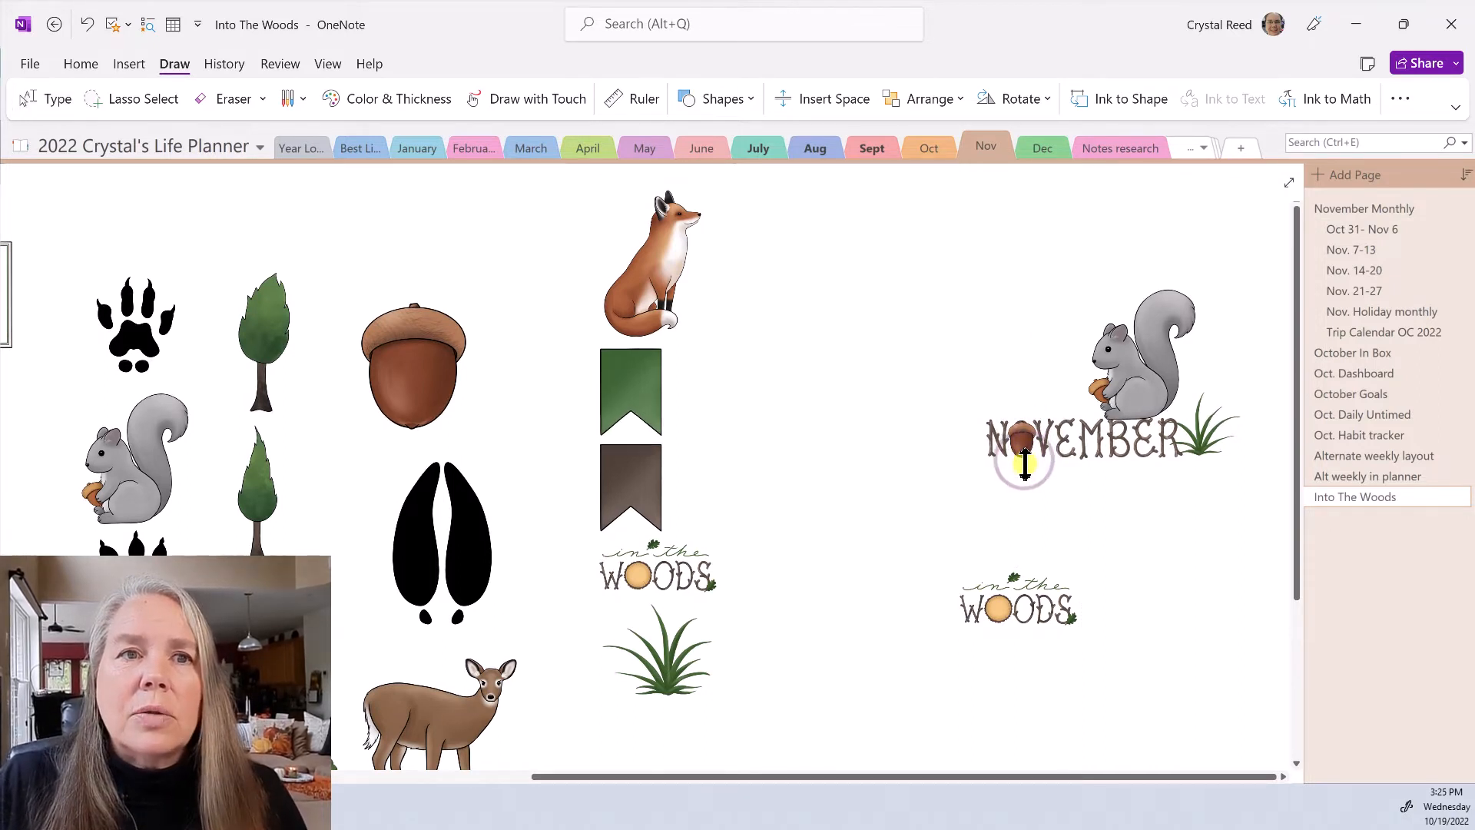
click(1041, 503)
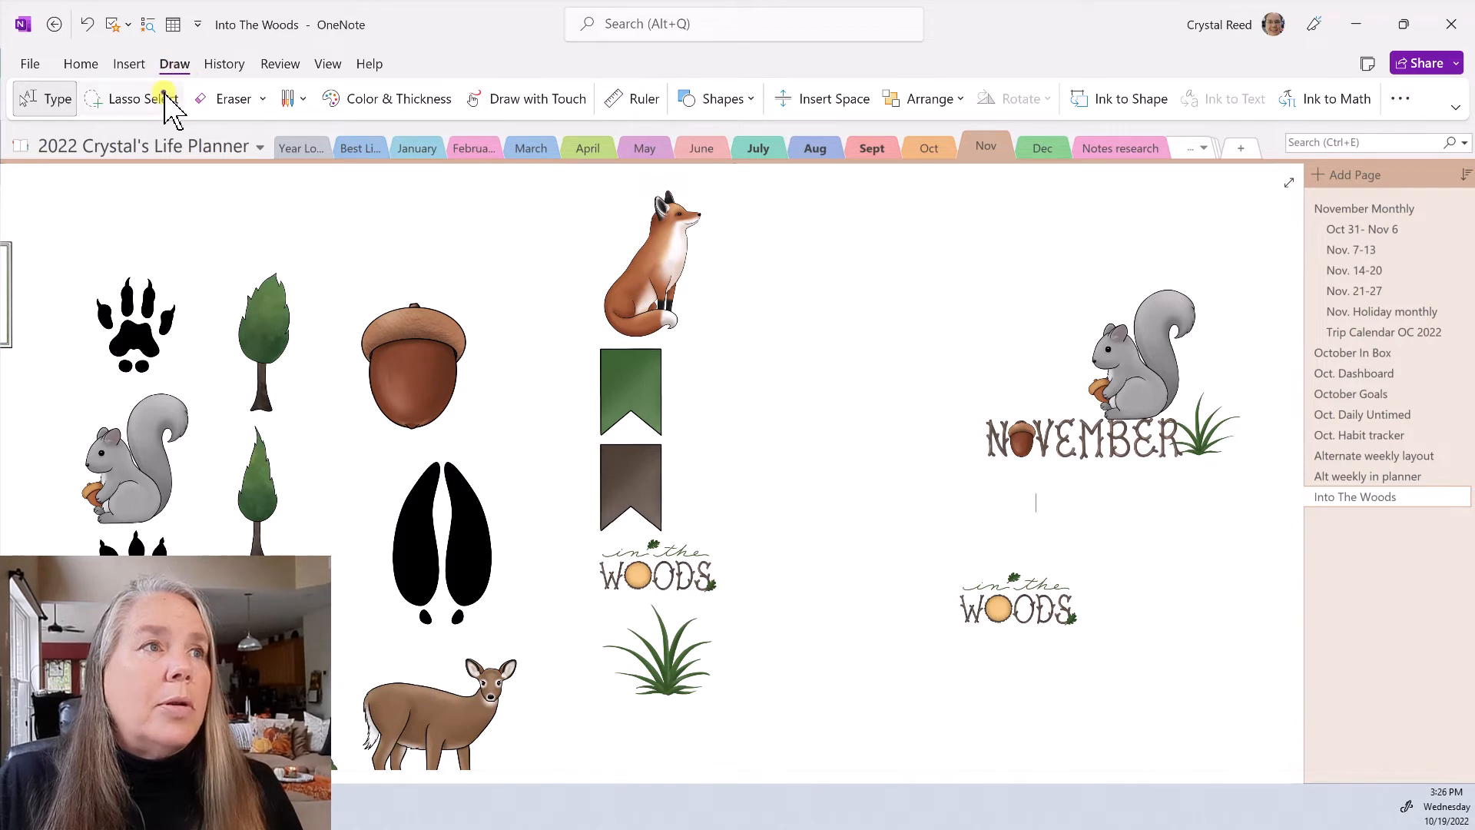
- Lasso the squirrel, NOVEMBER lettering, acorn and grass, copy them, and paste them as a single picture beside the fox
click(163, 98)
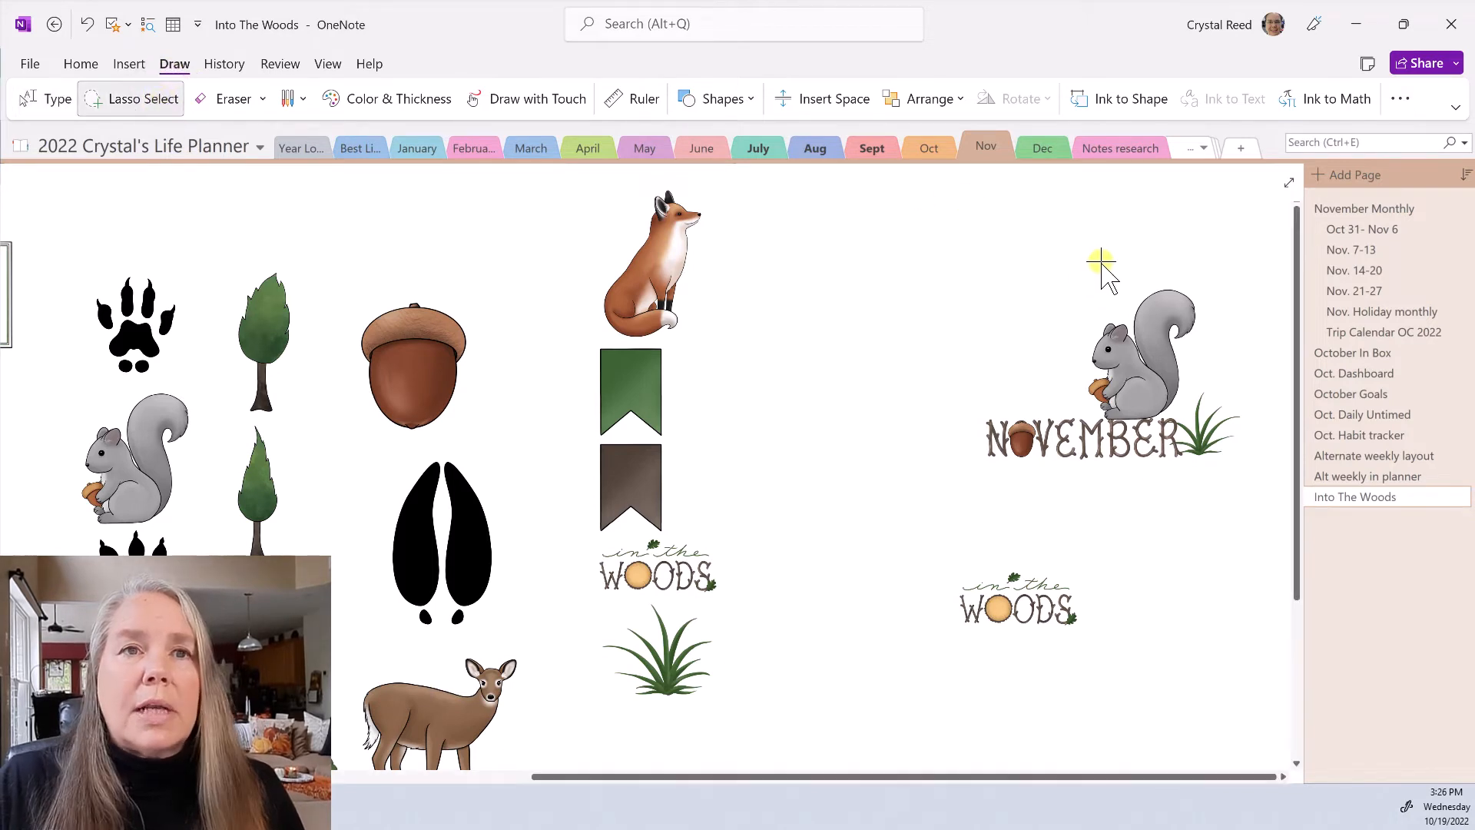
mouse_move(1101, 262)
mouse_down()
mouse_move(978, 320)
mouse_move(1063, 510)
mouse_move(1271, 441)
mouse_move(1166, 262)
mouse_up()
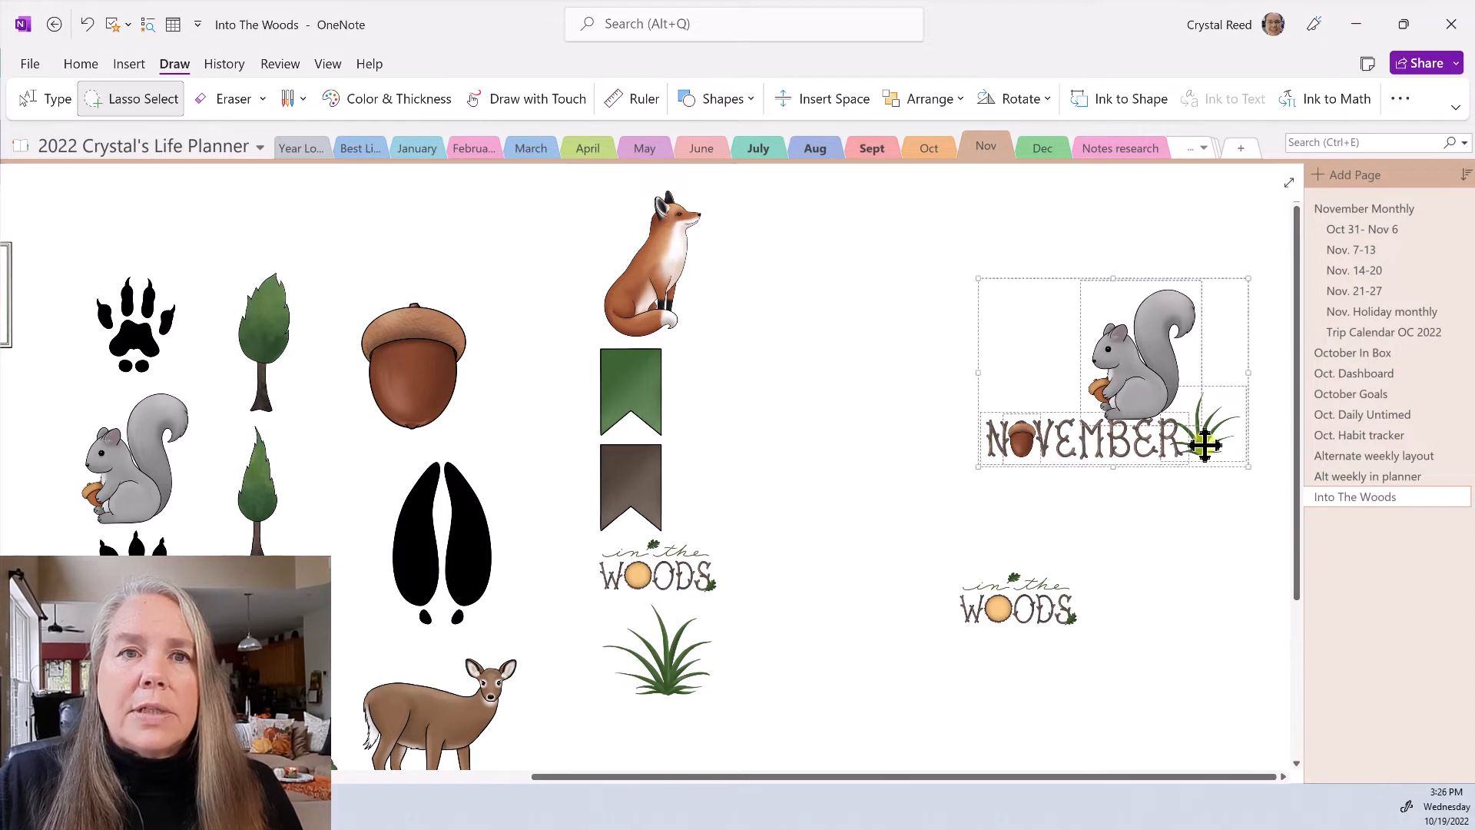
right_click(1107, 399)
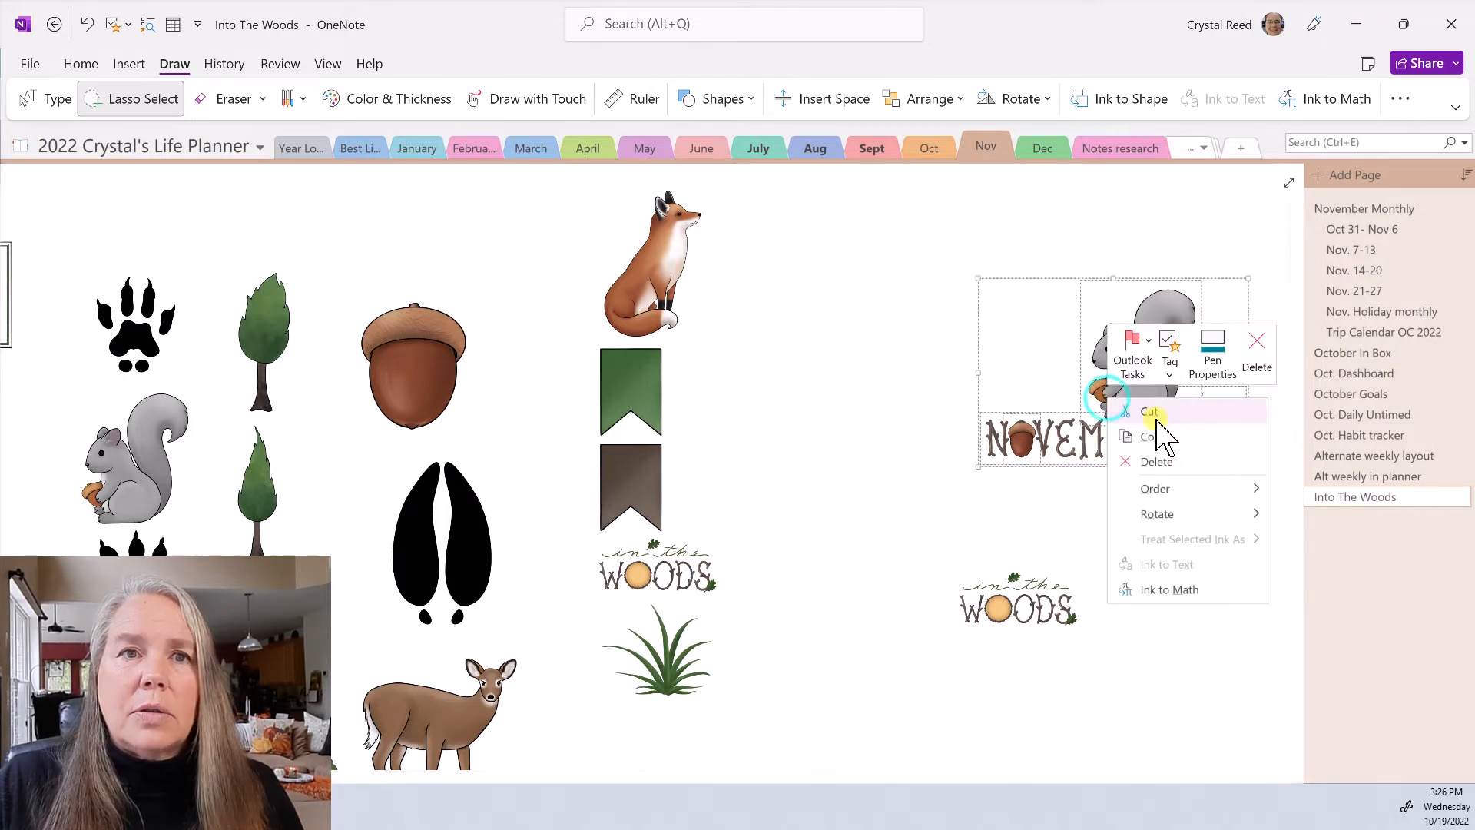
click(1153, 438)
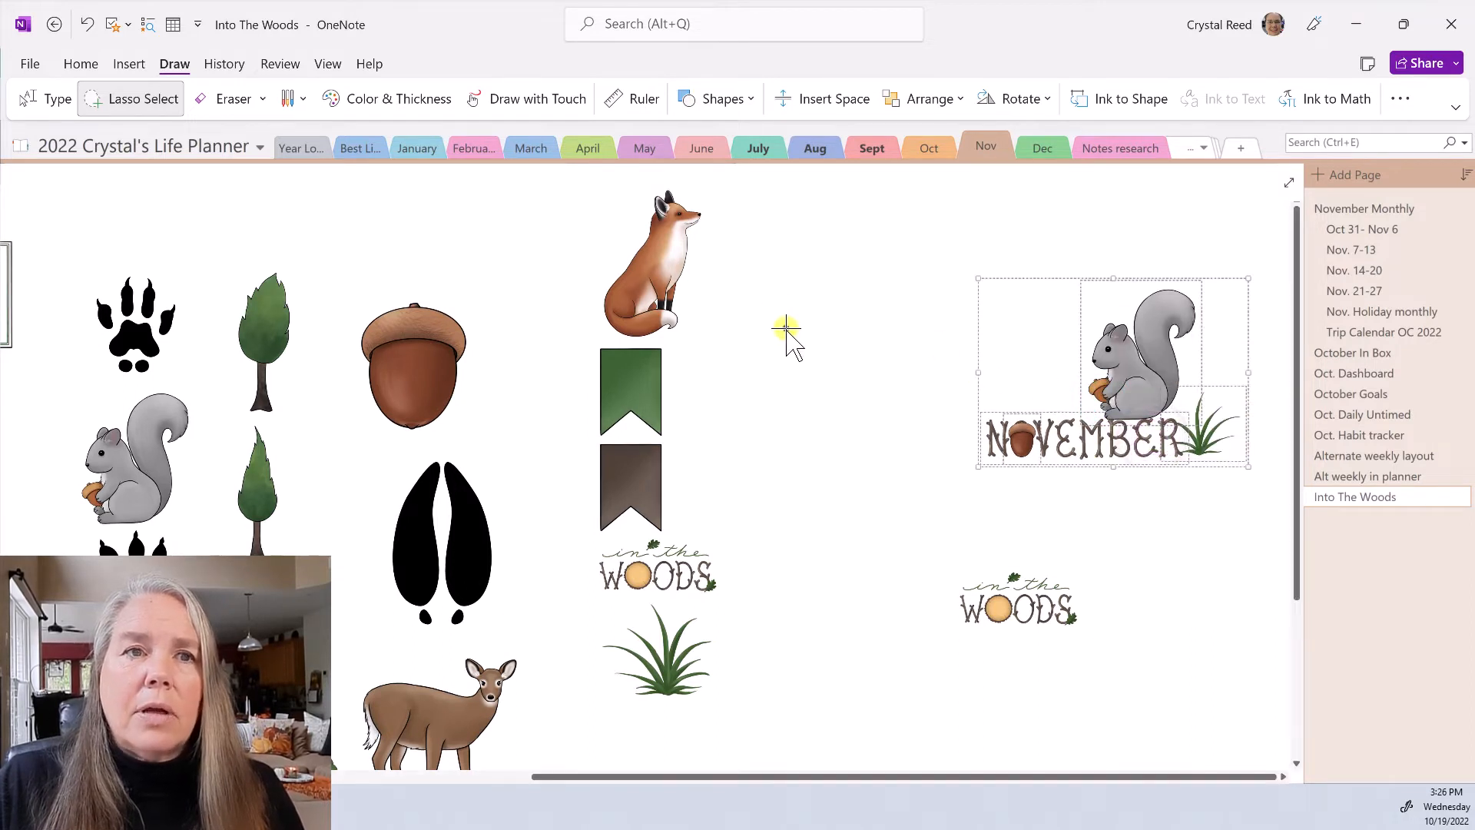
click(786, 329)
right_click(786, 329)
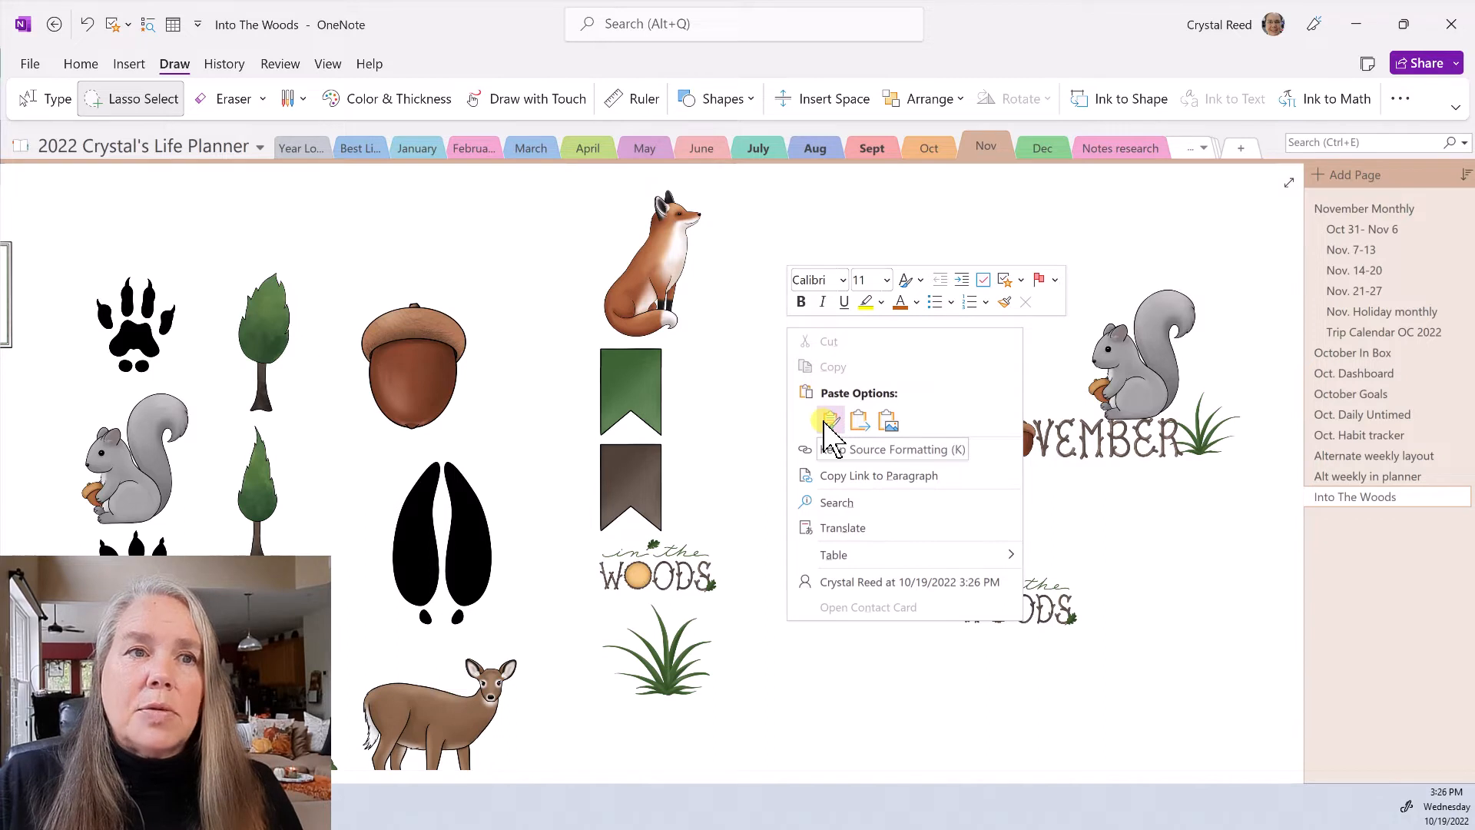
click(895, 420)
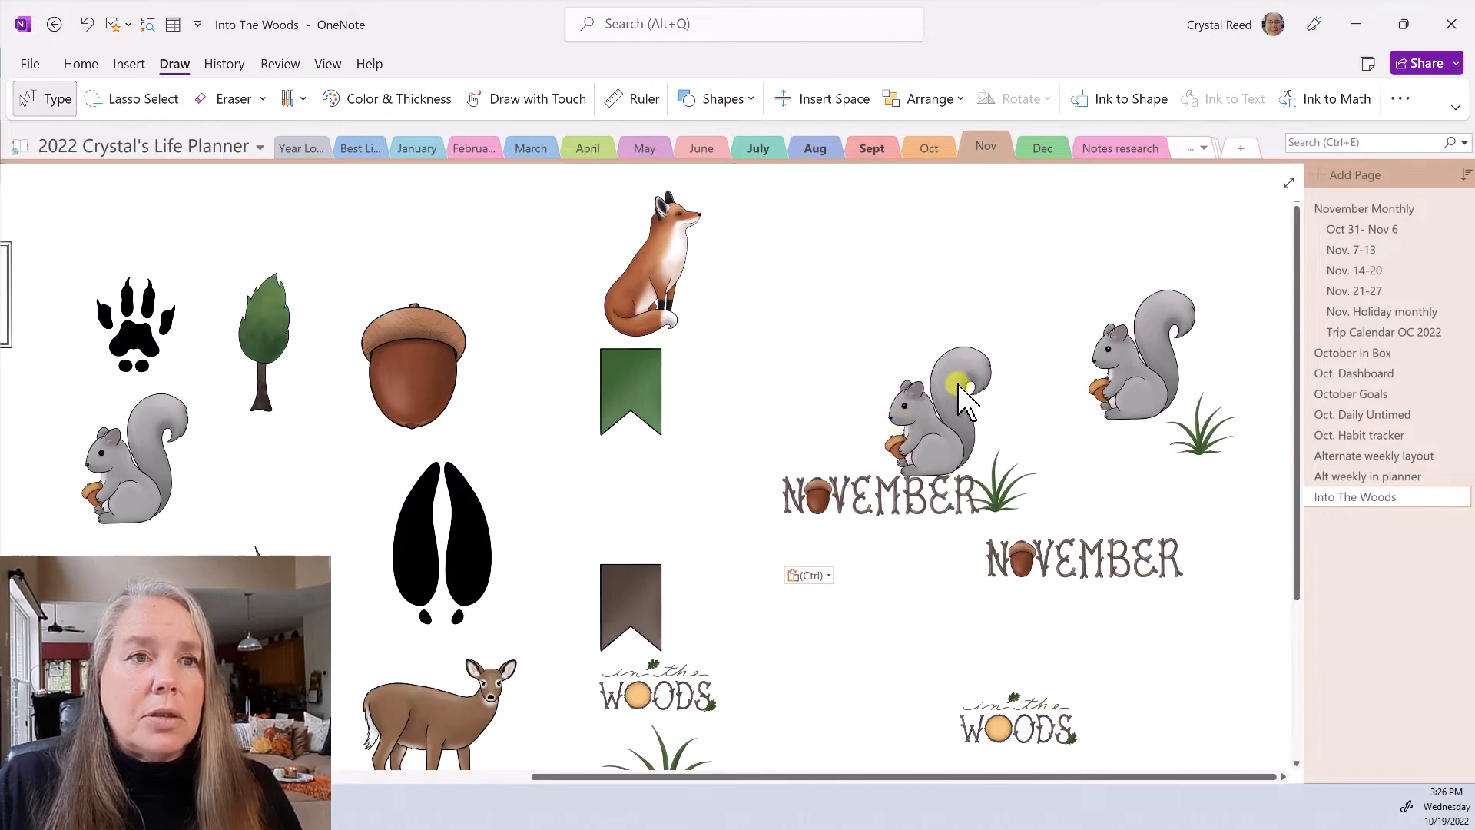
drag(926, 464, 912, 309)
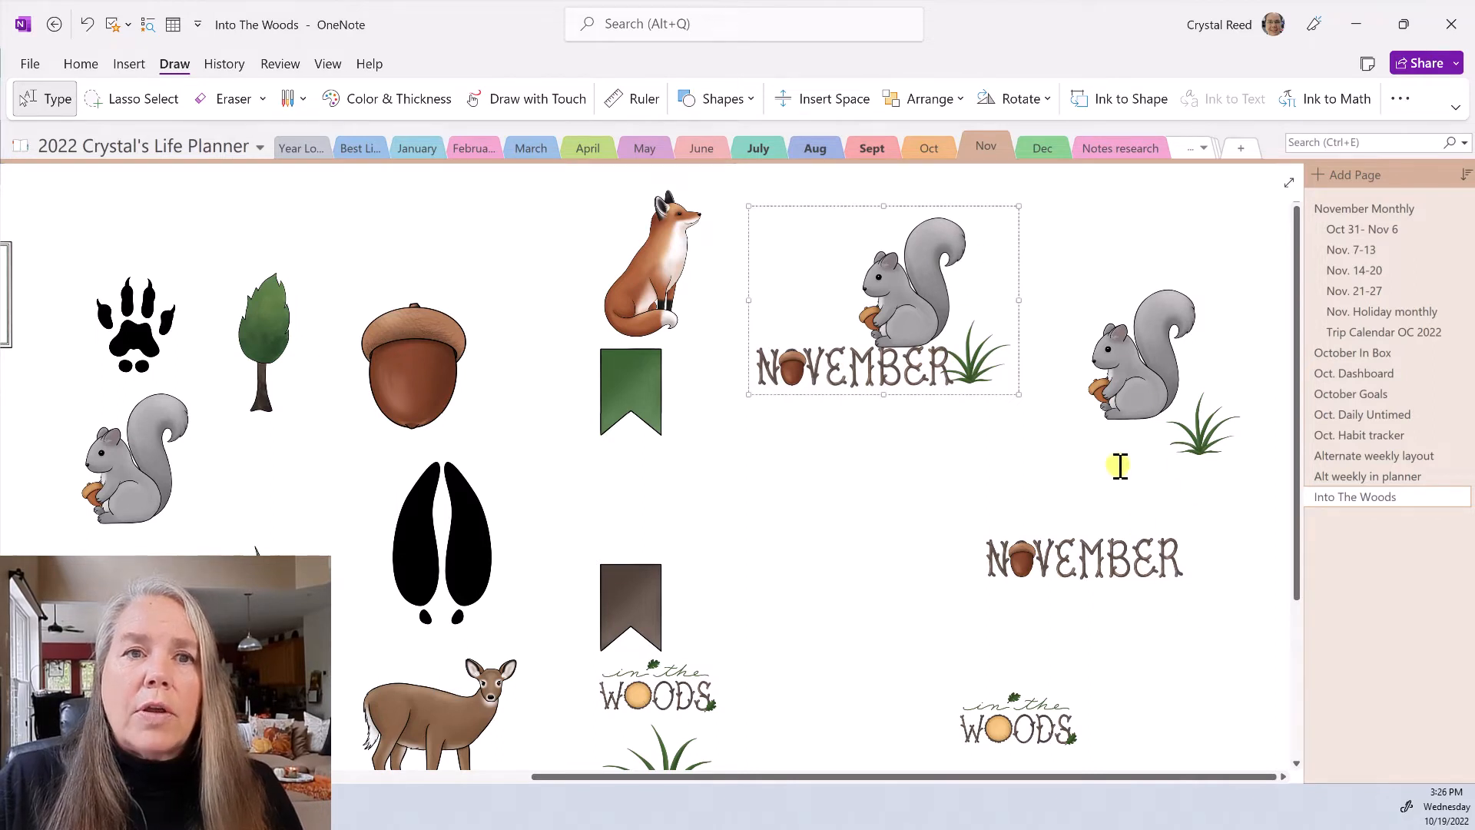
- Copy the combined NOVEMBER picture and paste it into the blank area beside the calendar on the November Monthly page
click(1129, 384)
click(1152, 534)
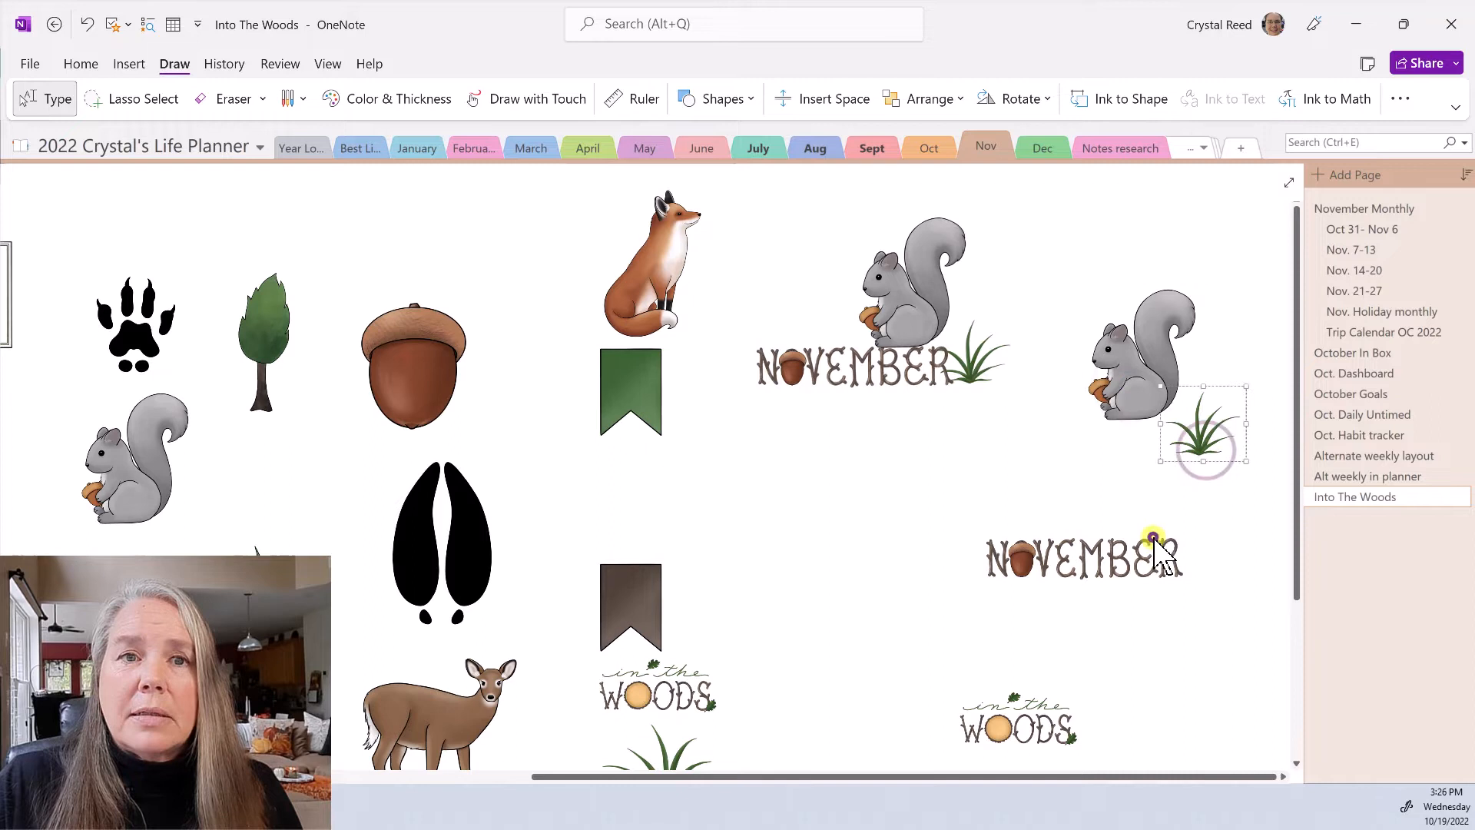
click(974, 373)
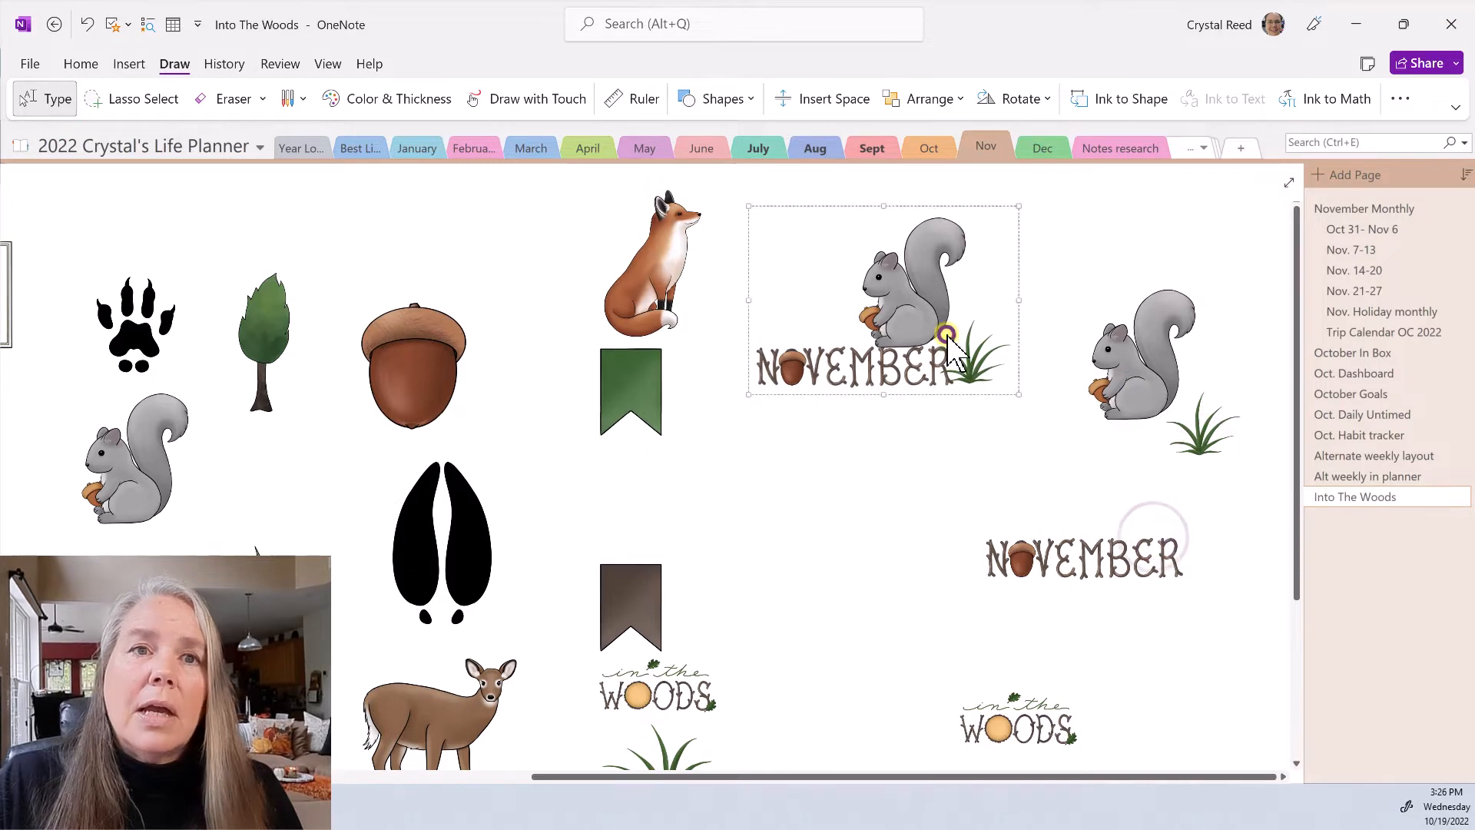
right_click(878, 321)
click(928, 358)
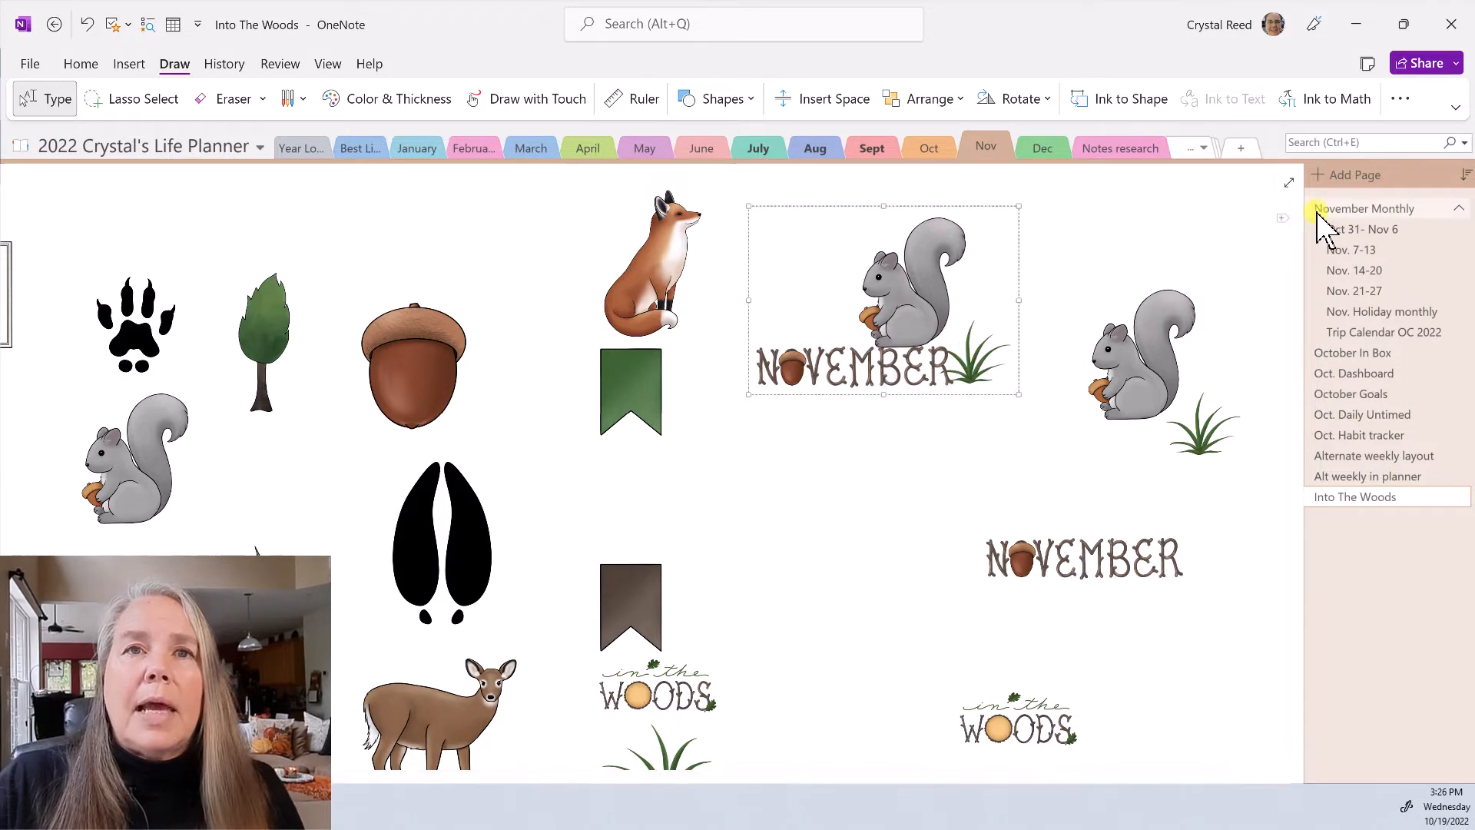
click(1352, 208)
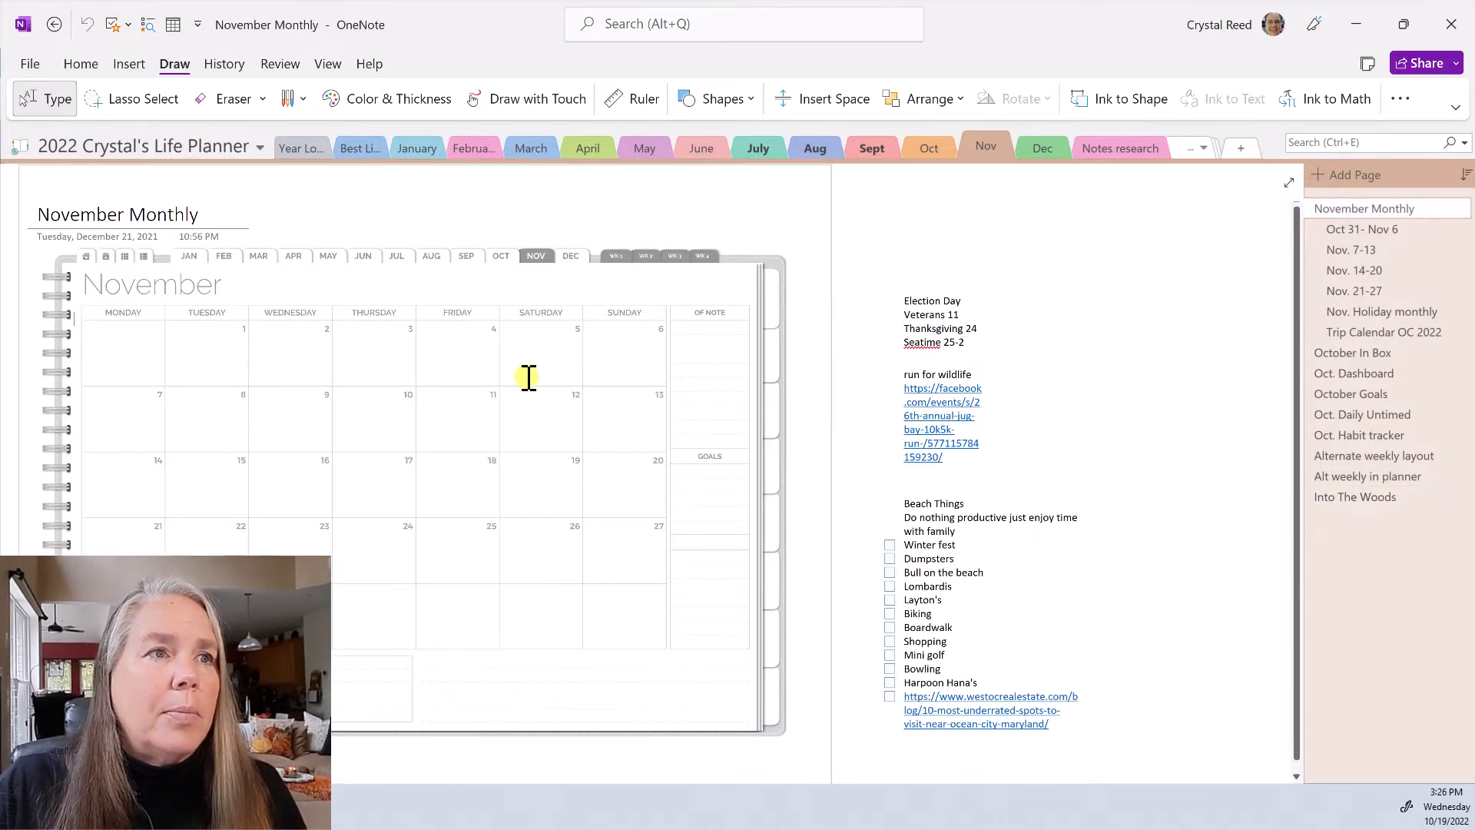
right_click(1124, 294)
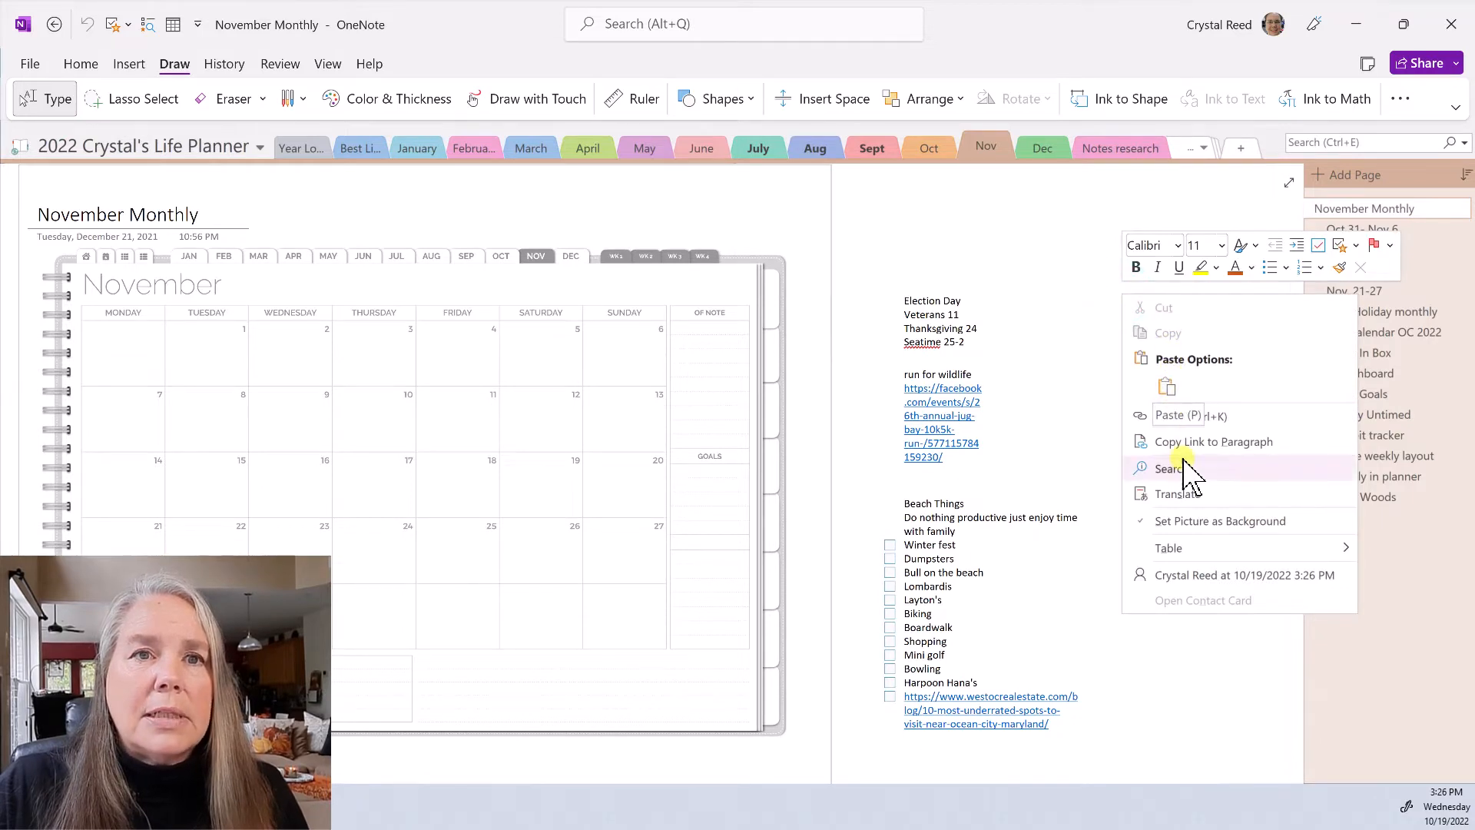
click(1165, 386)
- Move the pasted NOVEMBER picture onto the calendar's November heading and shrink it to fit the header strip
drag(1146, 392, 238, 373)
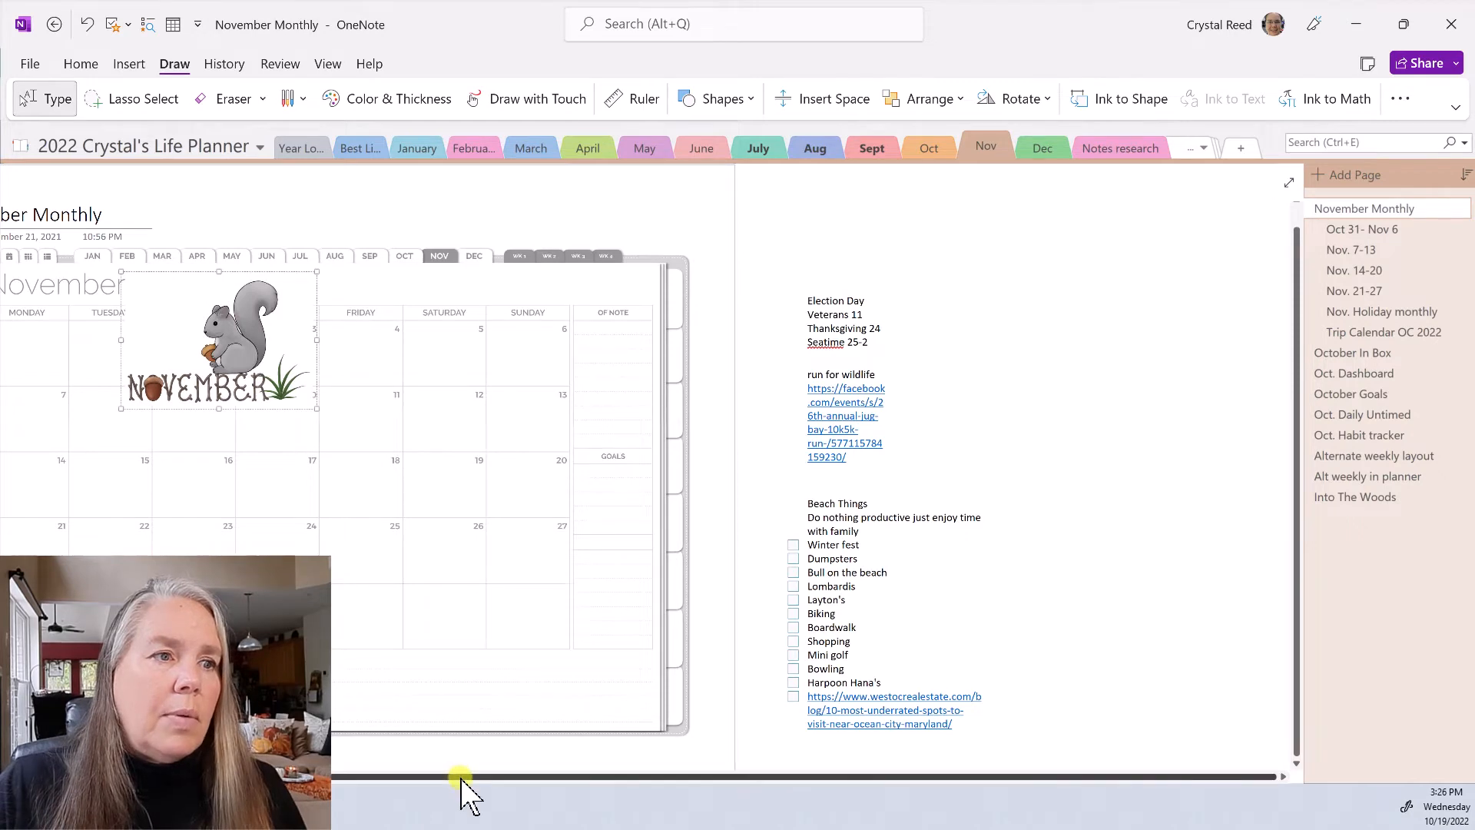
drag(461, 776, 452, 776)
drag(341, 349, 309, 554)
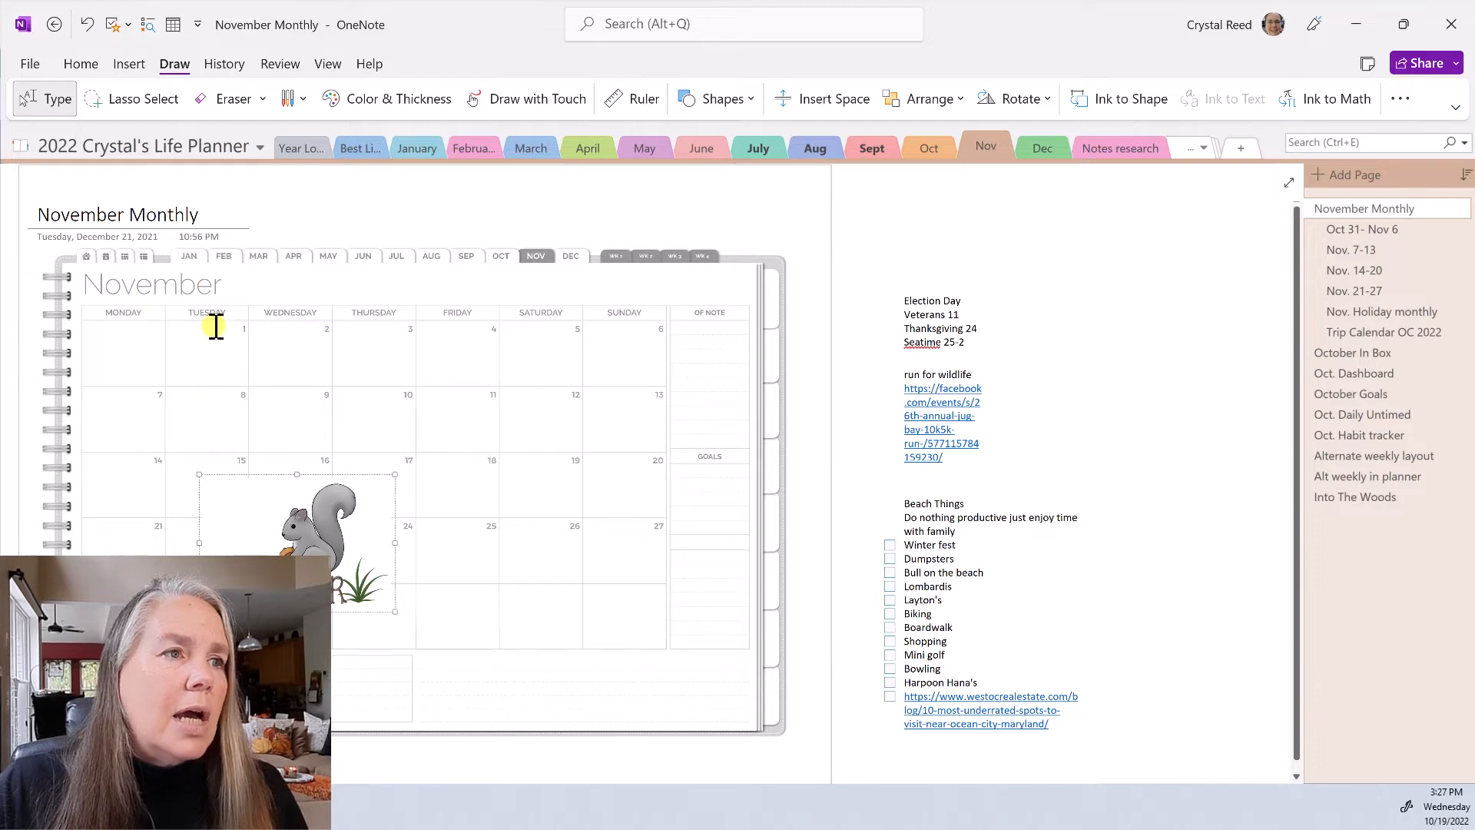
drag(297, 527, 177, 313)
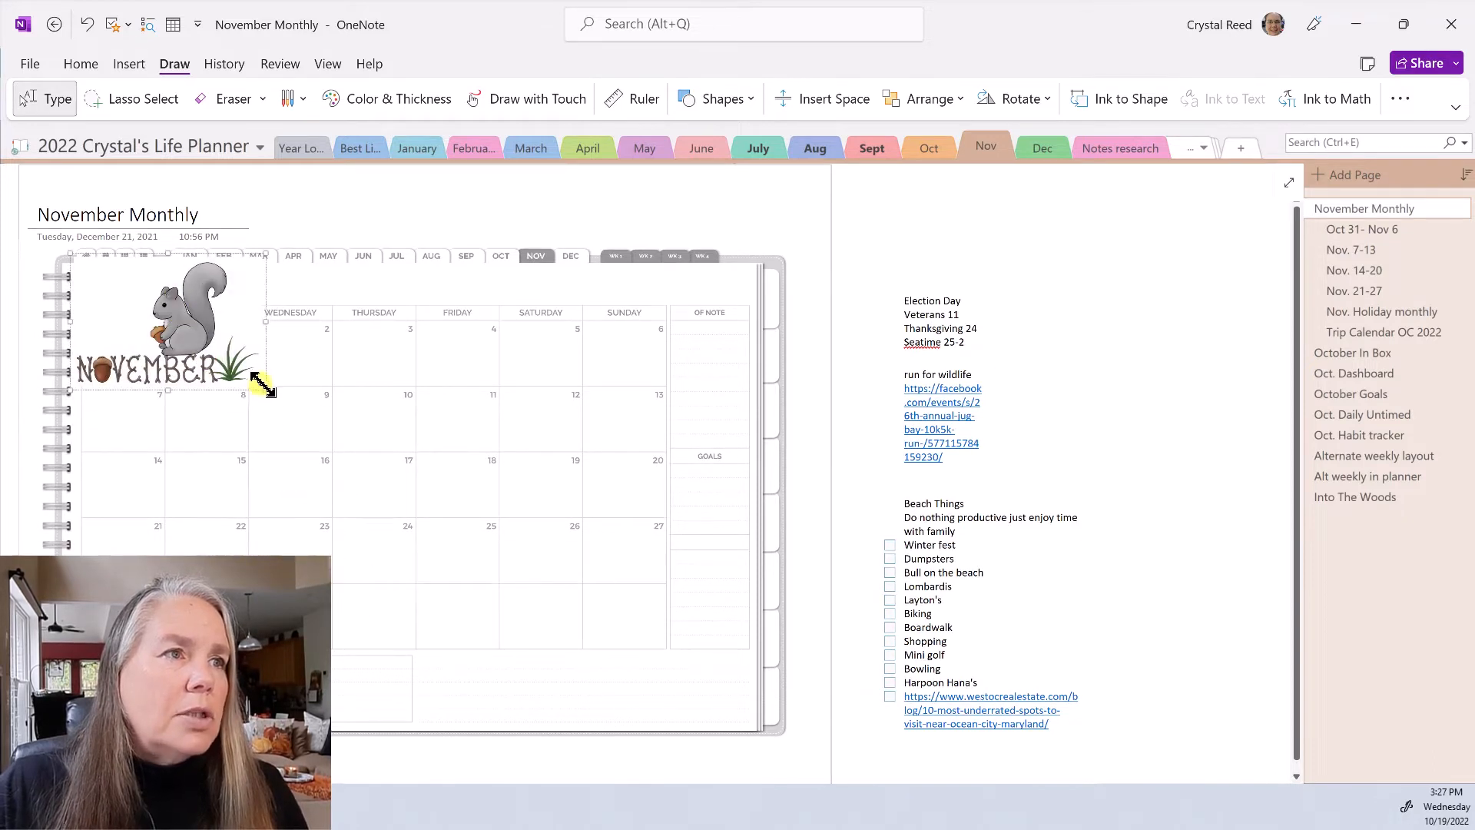
drag(262, 384, 225, 361)
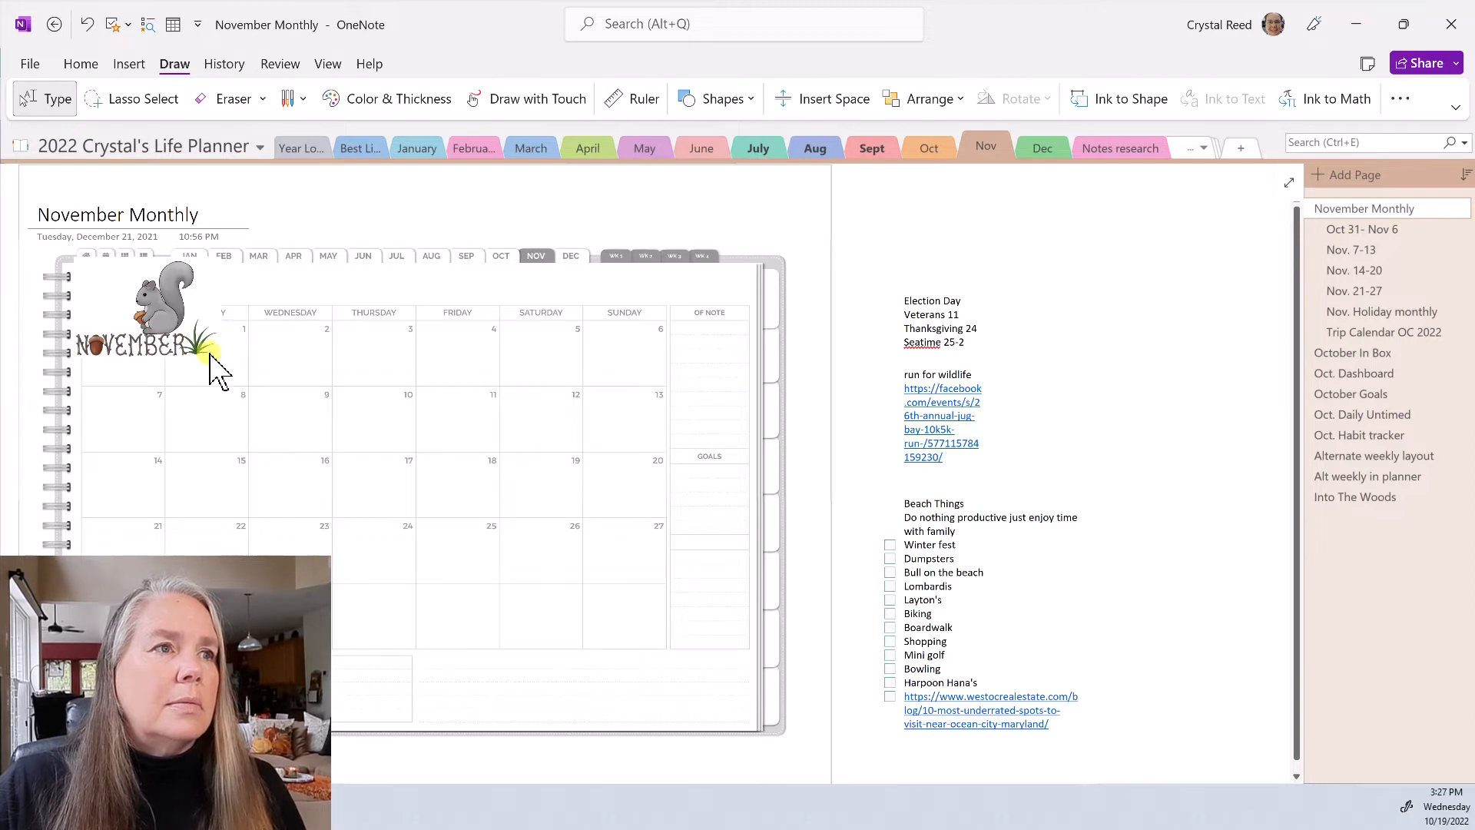
click(207, 352)
drag(225, 361, 134, 282)
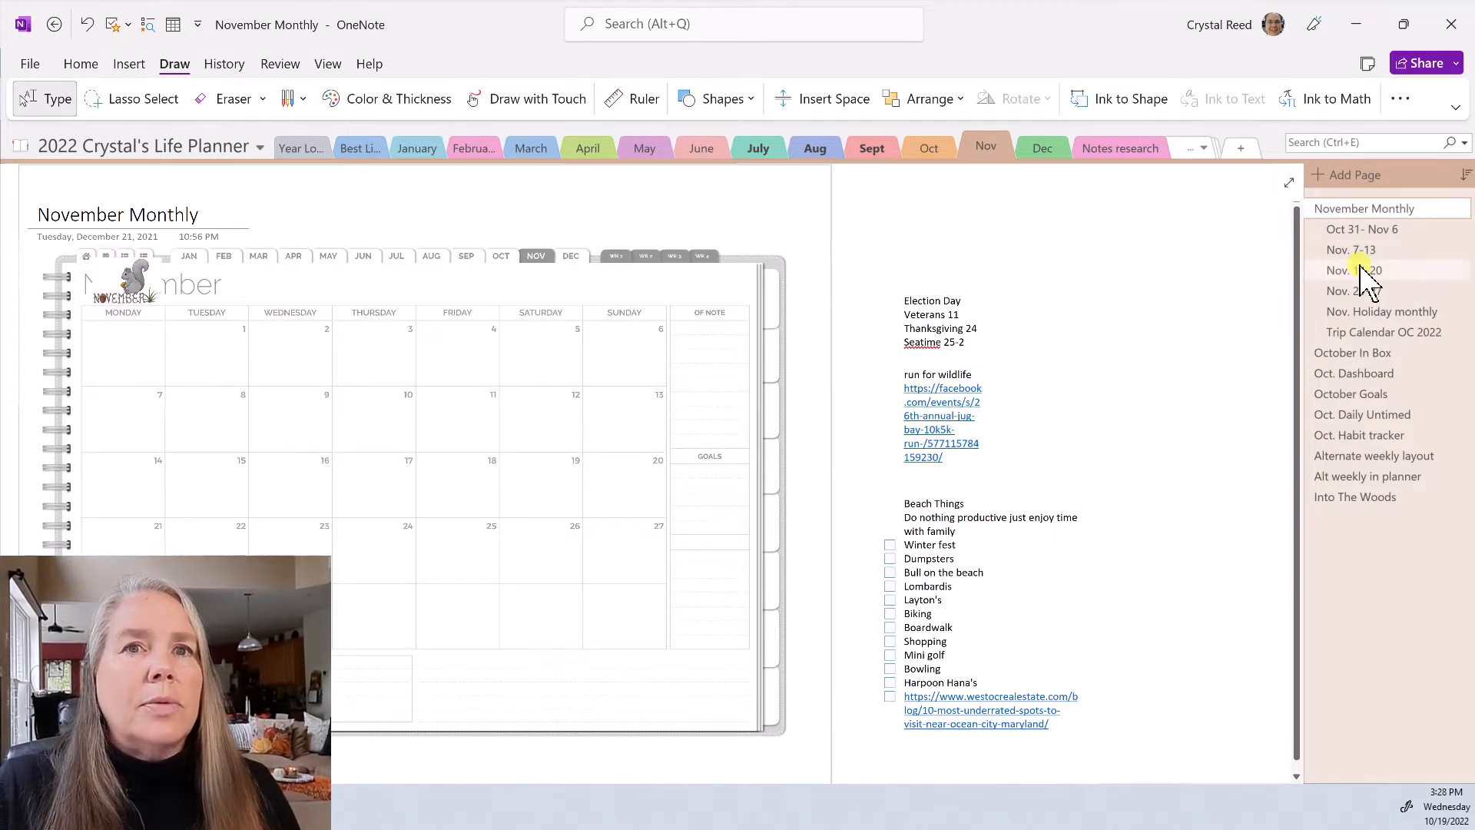
- Copy the green banner below the bear on the Into The Woods page and paste it onto the November Monthly page
click(1351, 498)
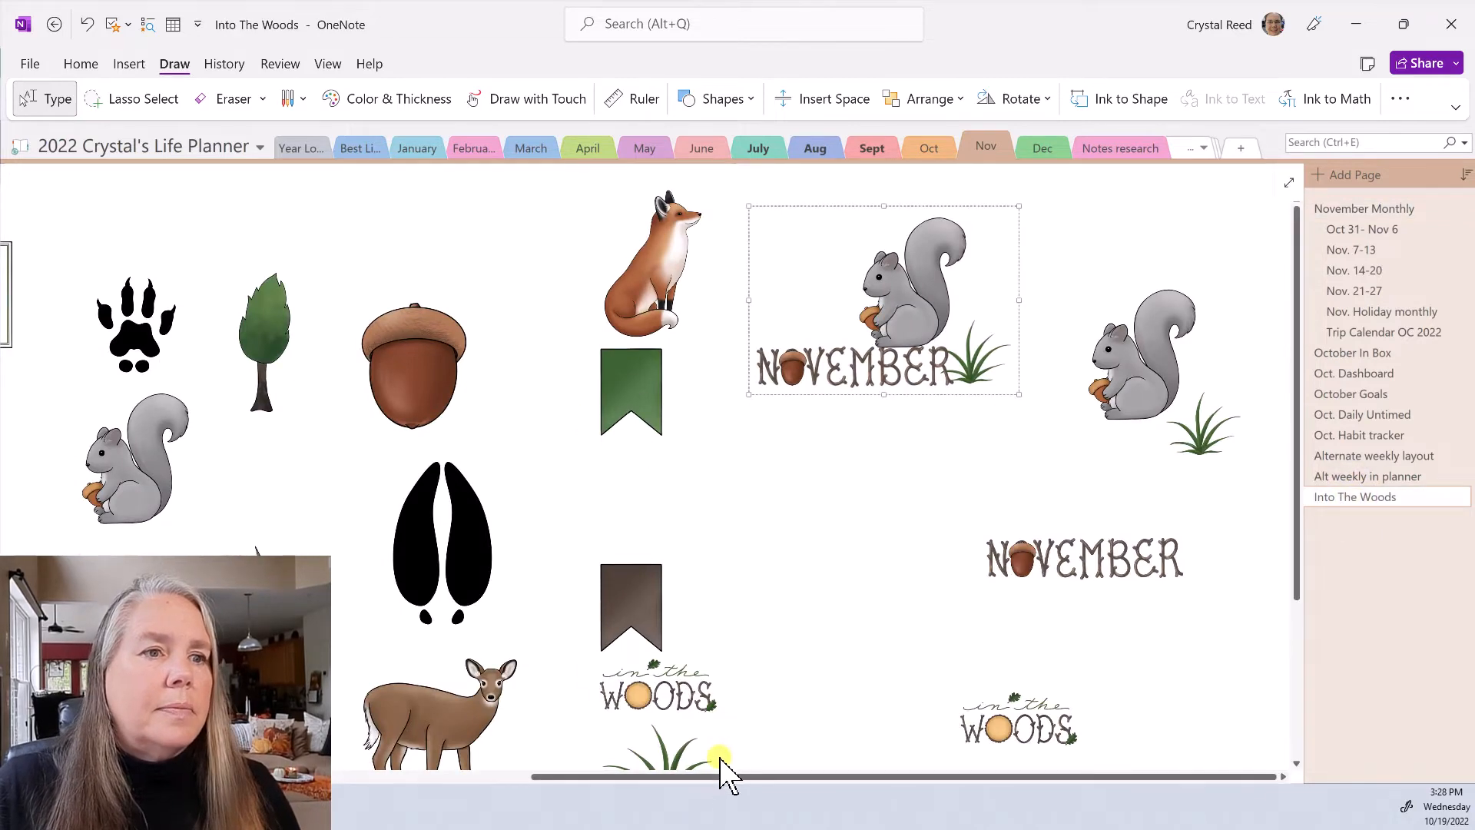
drag(715, 776, 494, 776)
scroll(768, 461, down, 5)
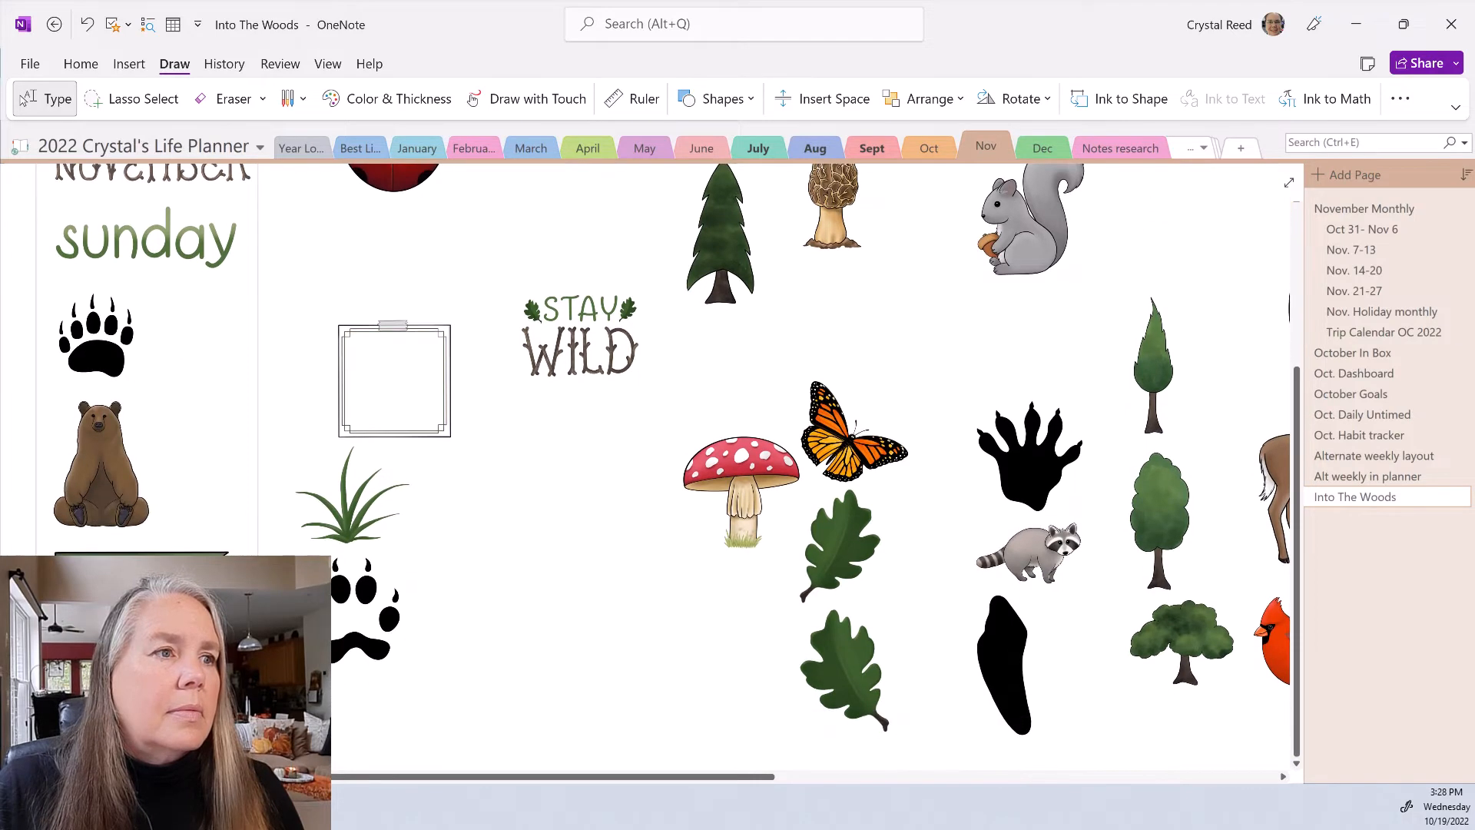
right_click(184, 567)
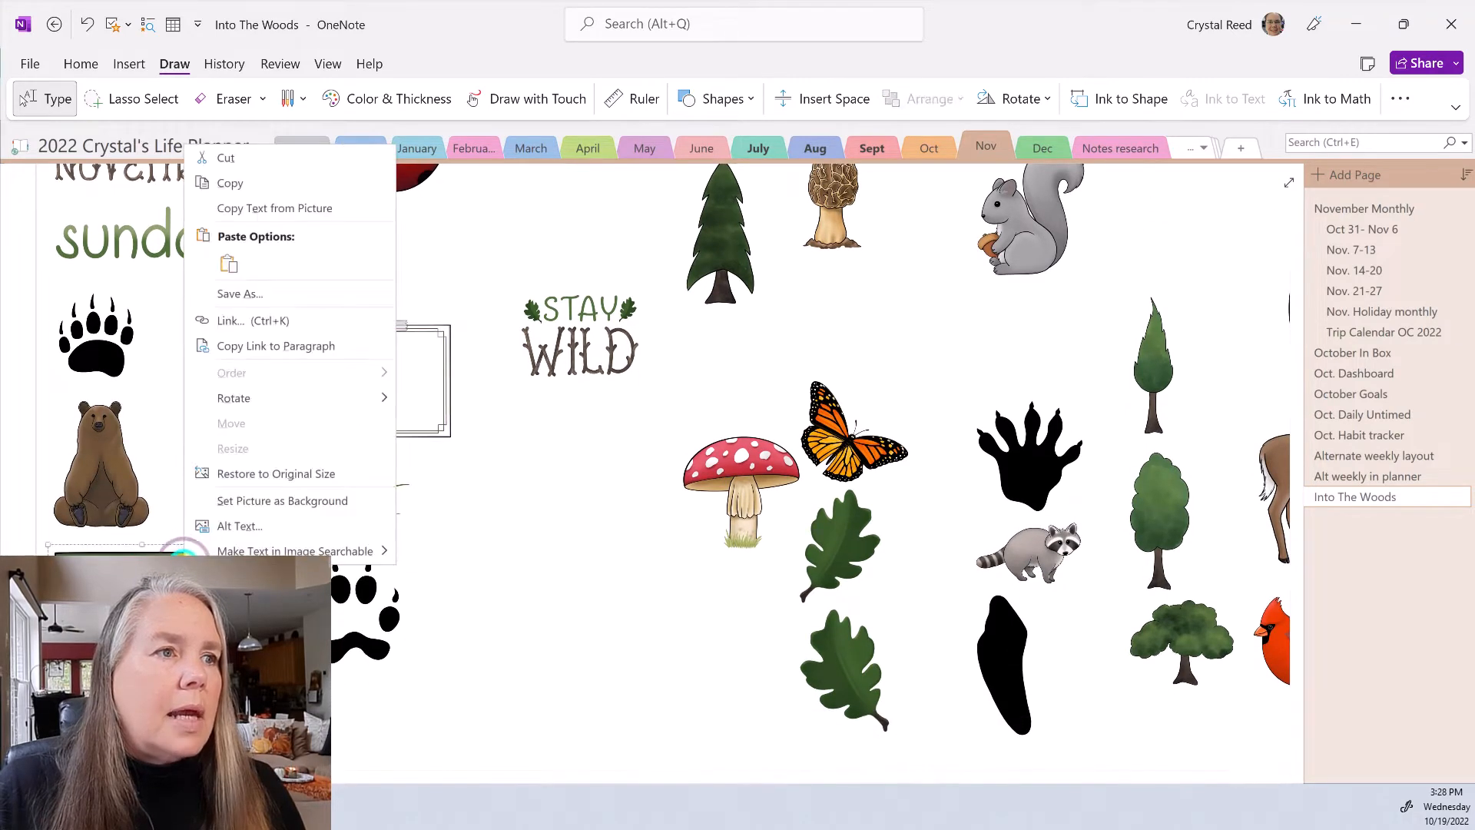
click(240, 184)
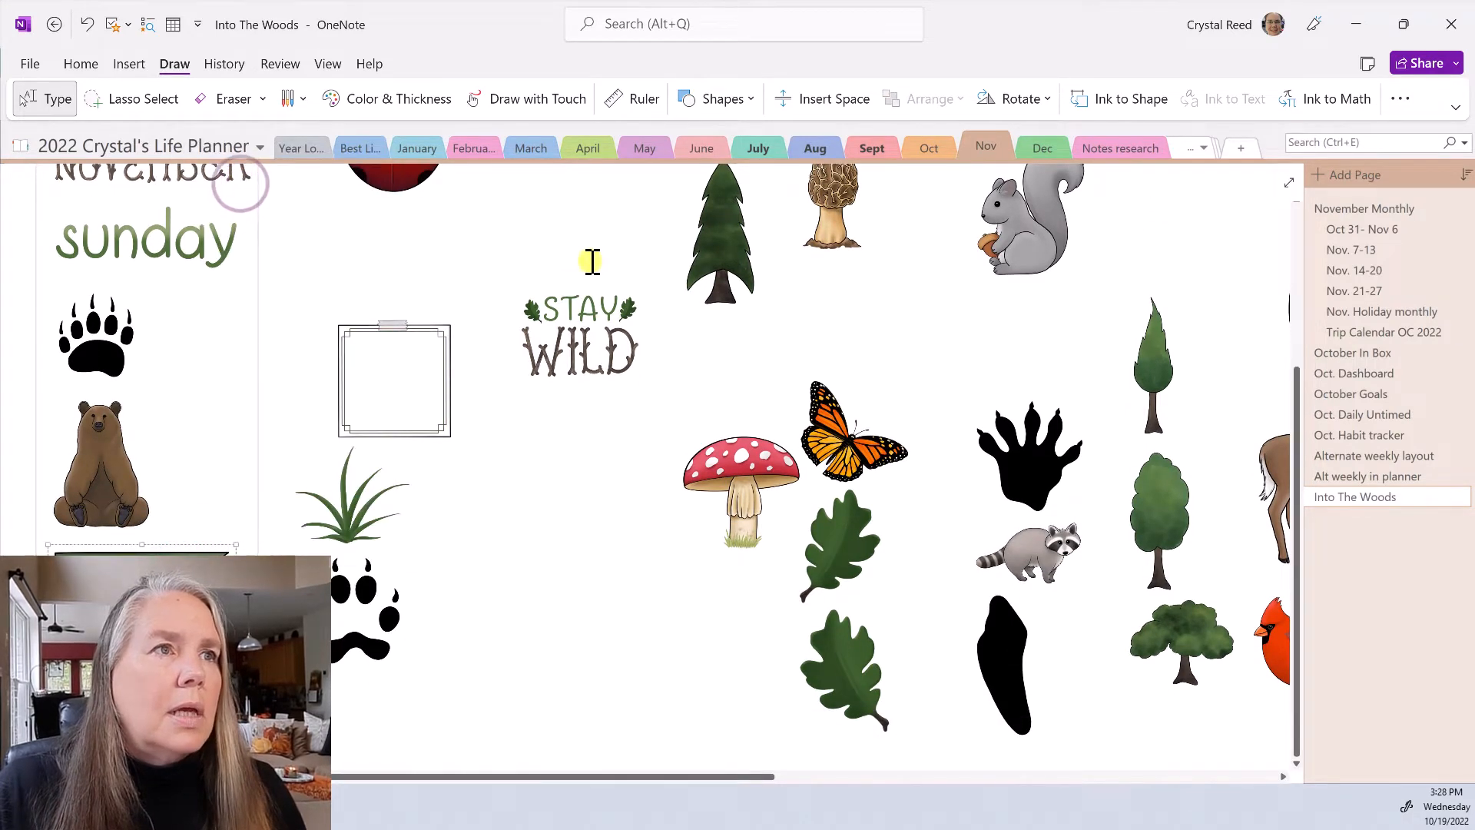
click(1313, 207)
right_click(1053, 240)
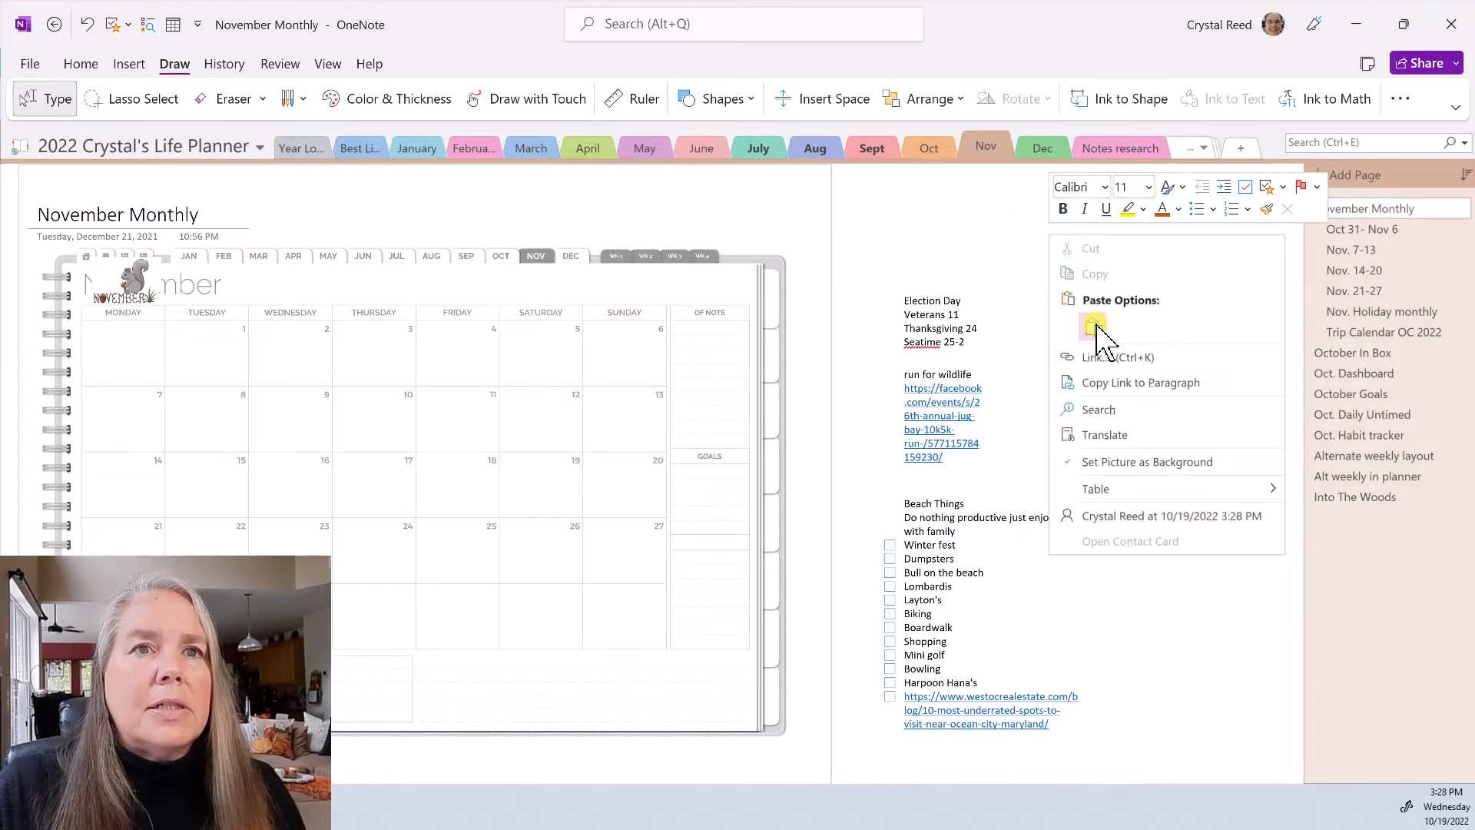
click(1093, 327)
- Lay the green banner over the calendar's November heading and move the small NOVEMBER picture above the calendar
drag(1114, 238, 198, 285)
drag(135, 277, 302, 219)
drag(230, 286, 164, 287)
- Bring the small NOVEMBER picture to the front and place it on the straight end of the green banner
click(323, 223)
right_click(315, 219)
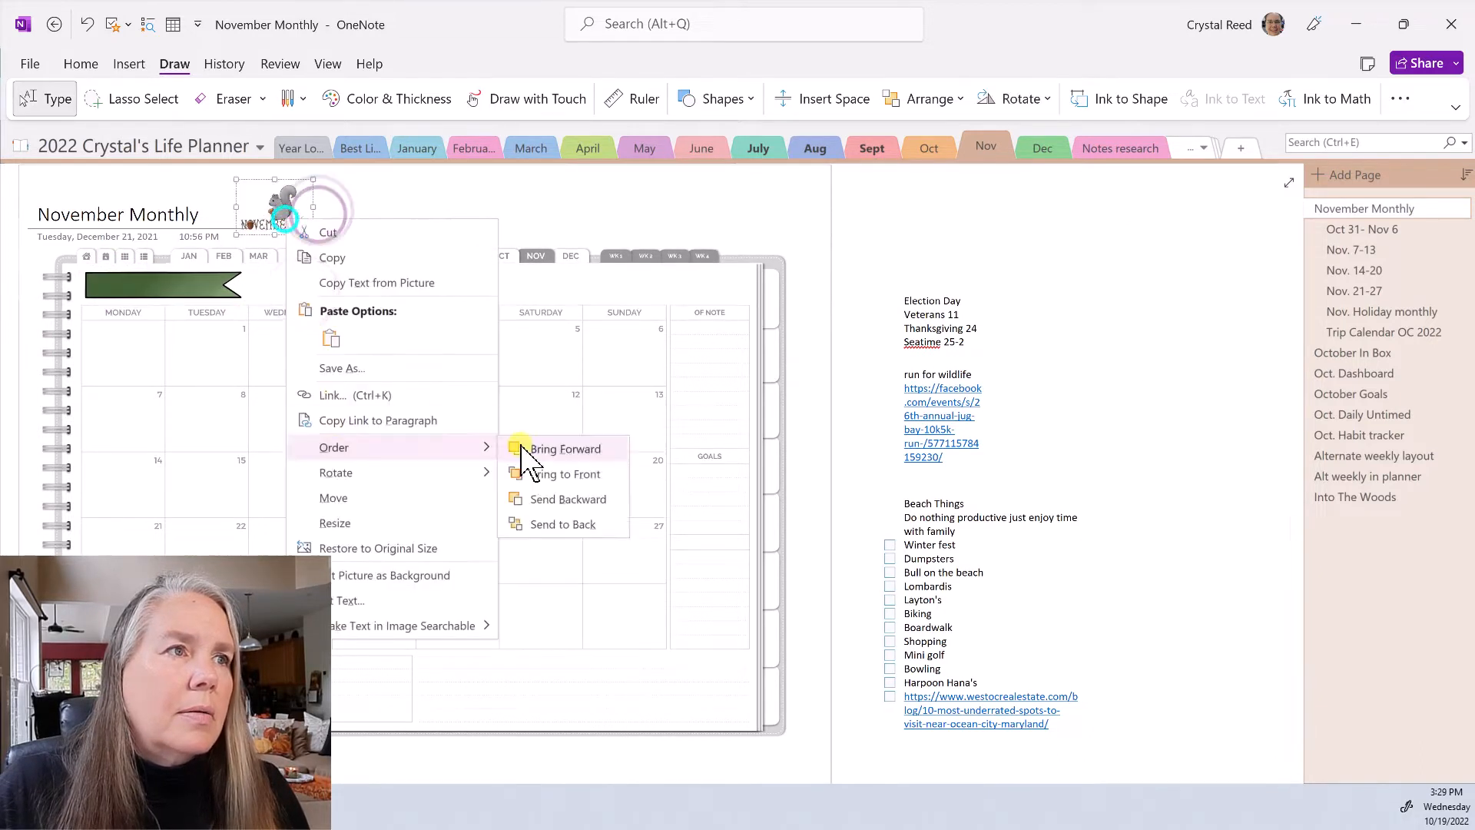
click(538, 477)
drag(281, 211, 137, 272)
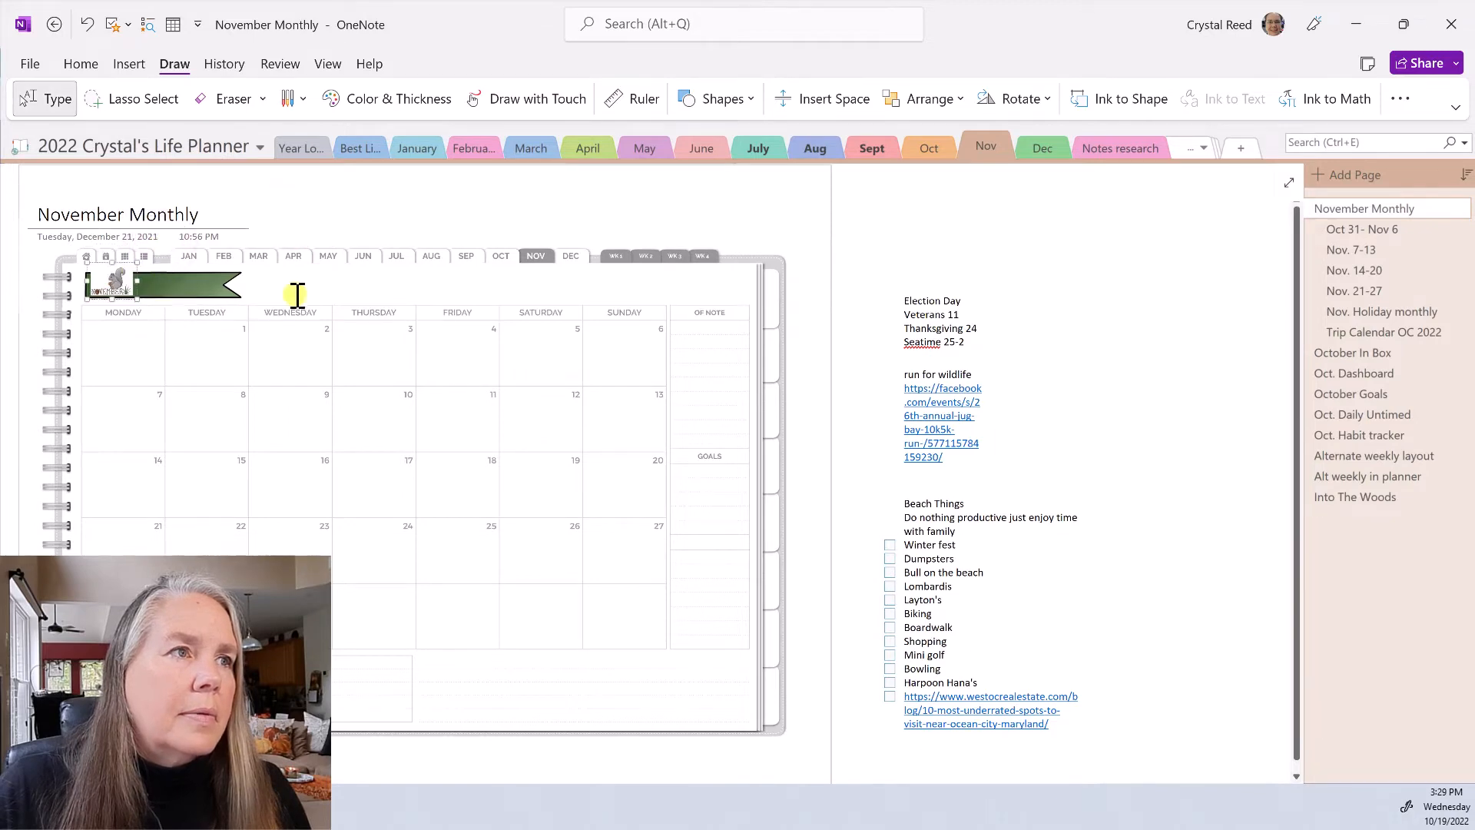
click(155, 284)
key(alt)
click(384, 311)
scroll(362, 290, up, 5)
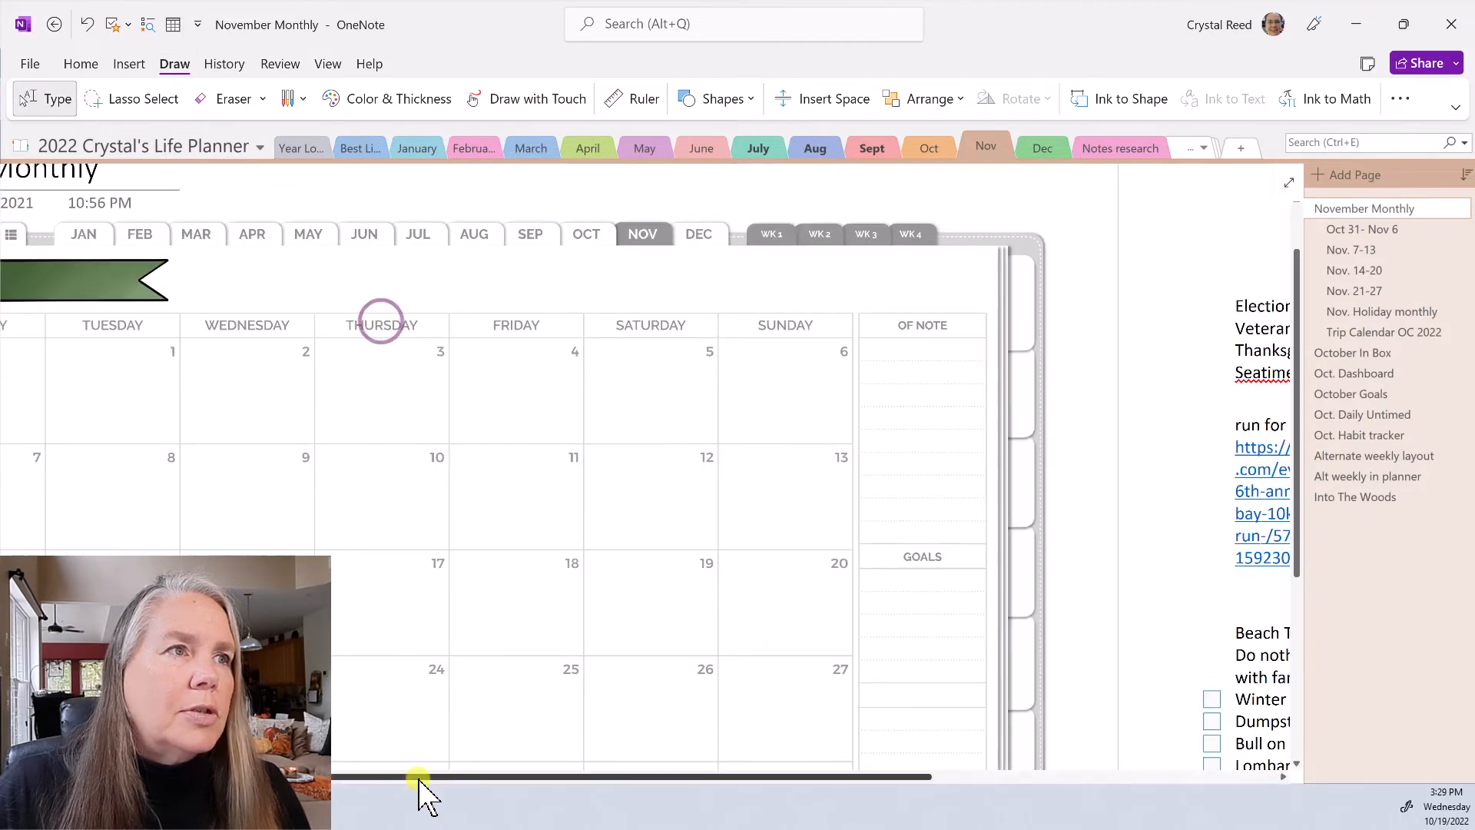
- Slightly enlarge the small NOVEMBER picture on the straight end of the green banner
click(115, 292)
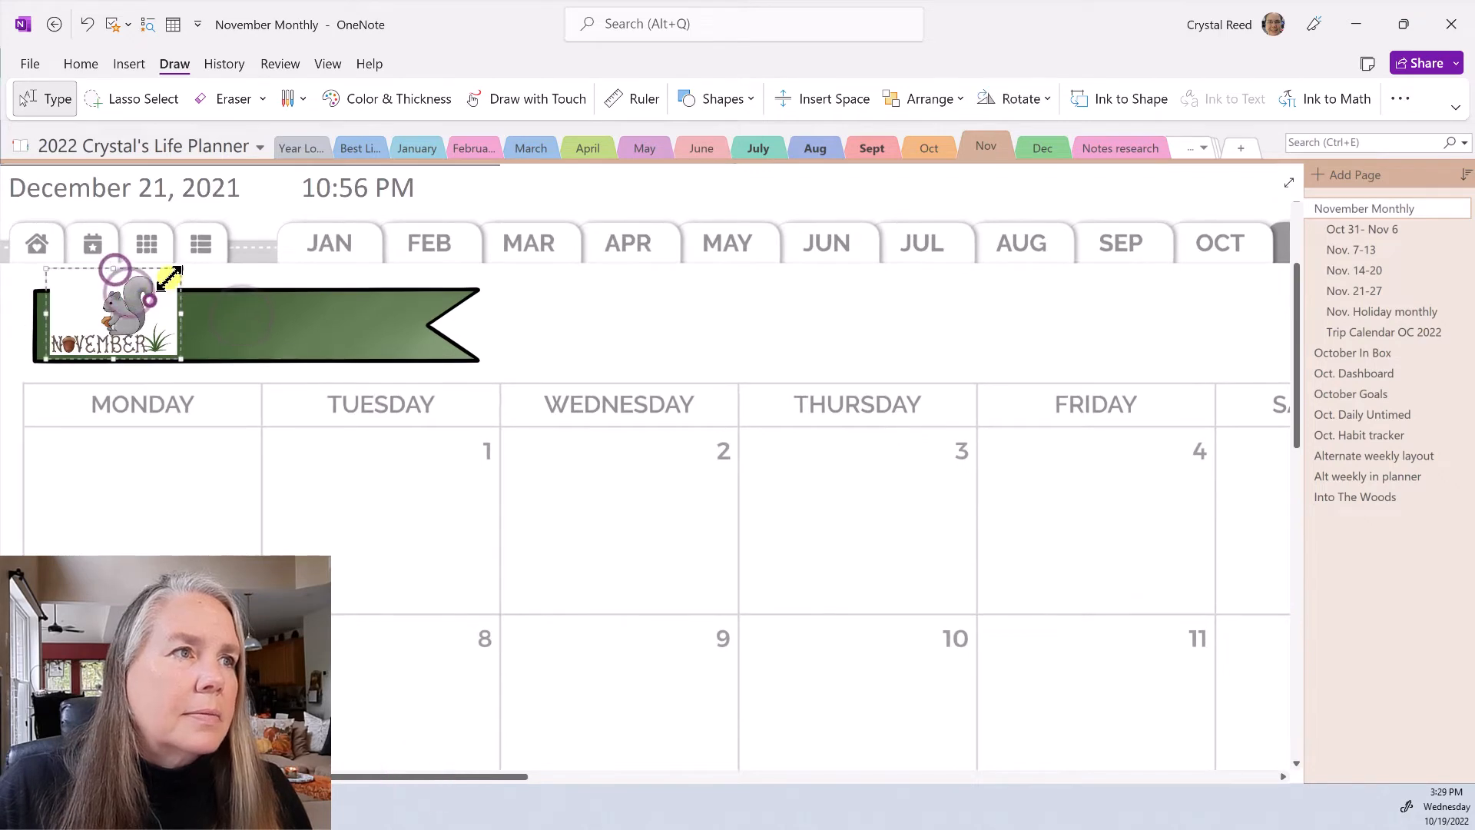
drag(176, 275, 185, 269)
click(221, 286)
click(623, 319)
scroll(476, 783, down, 4)
drag(510, 774, 458, 792)
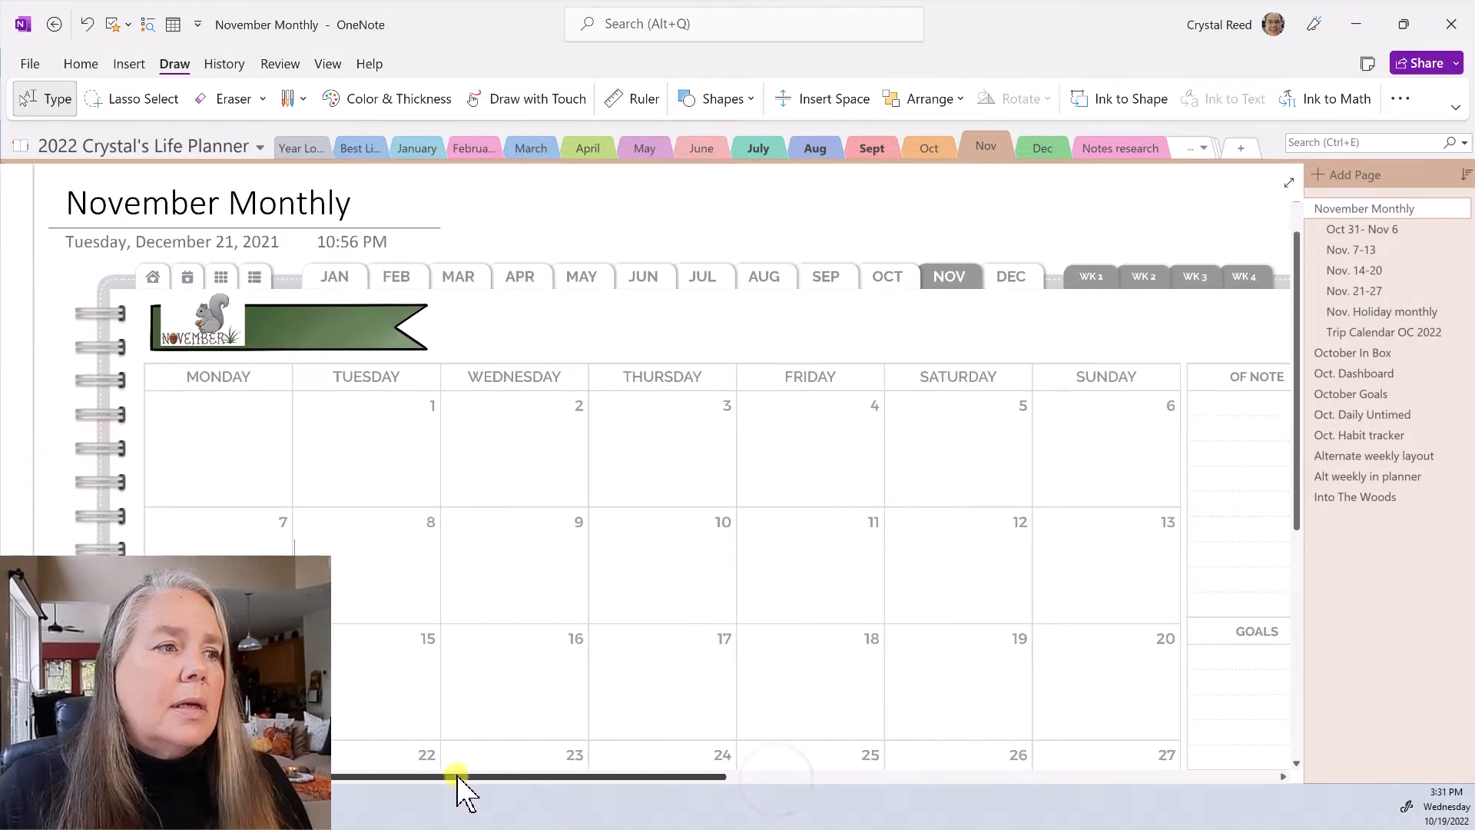
- Open the November DCP Digitals sticker page in the Personal Notebook
click(227, 145)
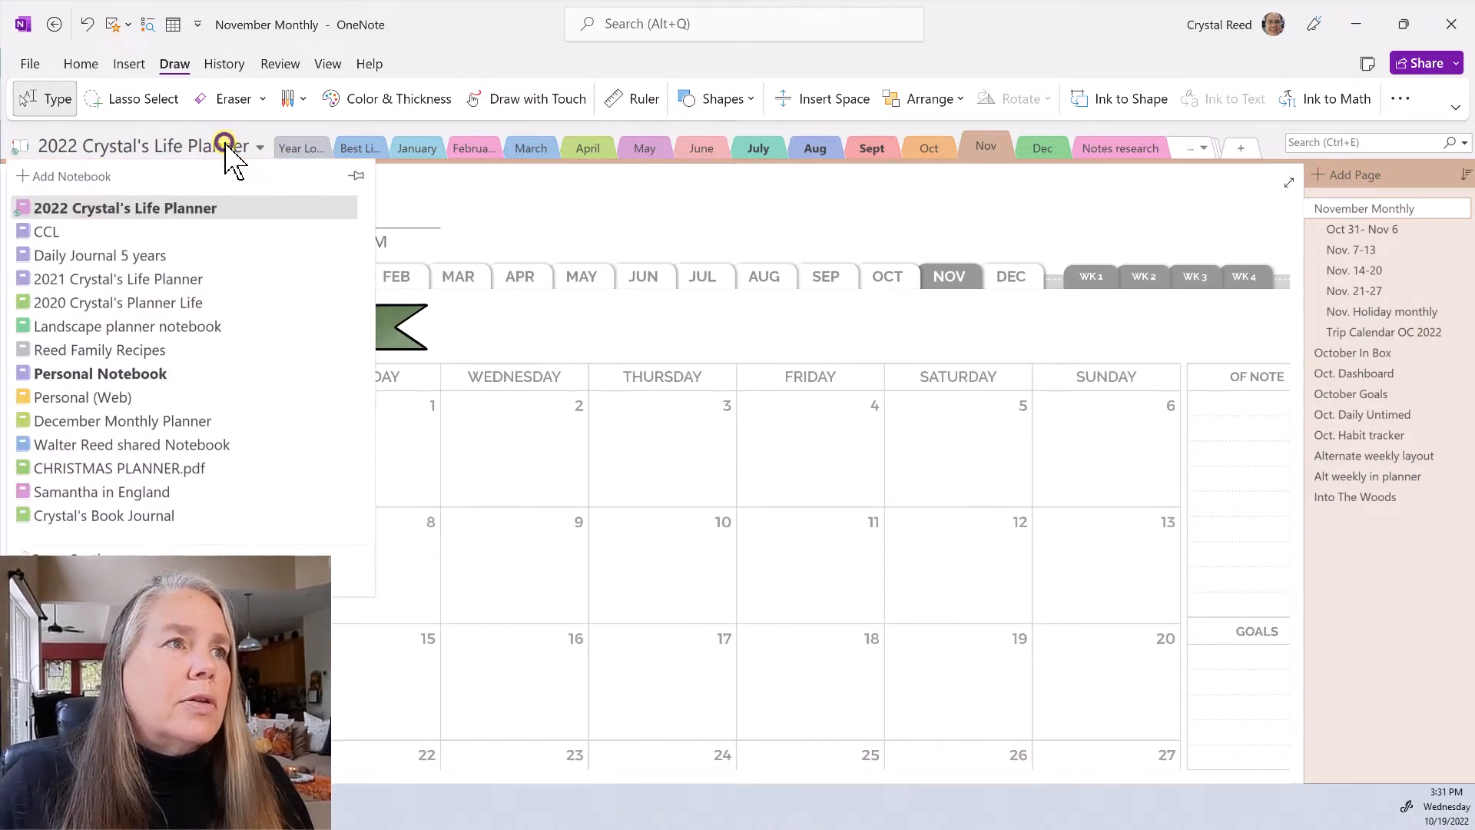
click(160, 372)
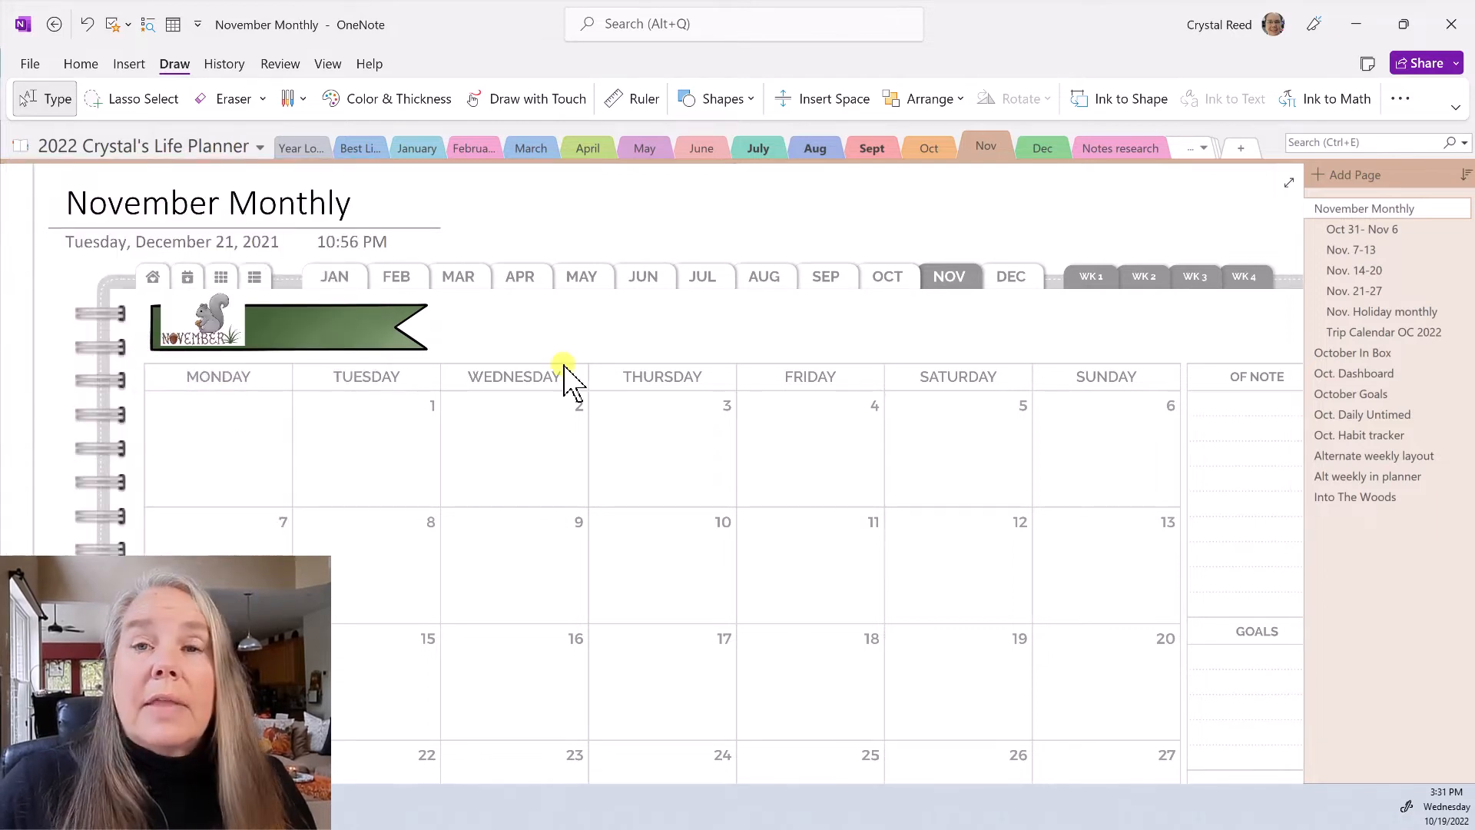
click(222, 148)
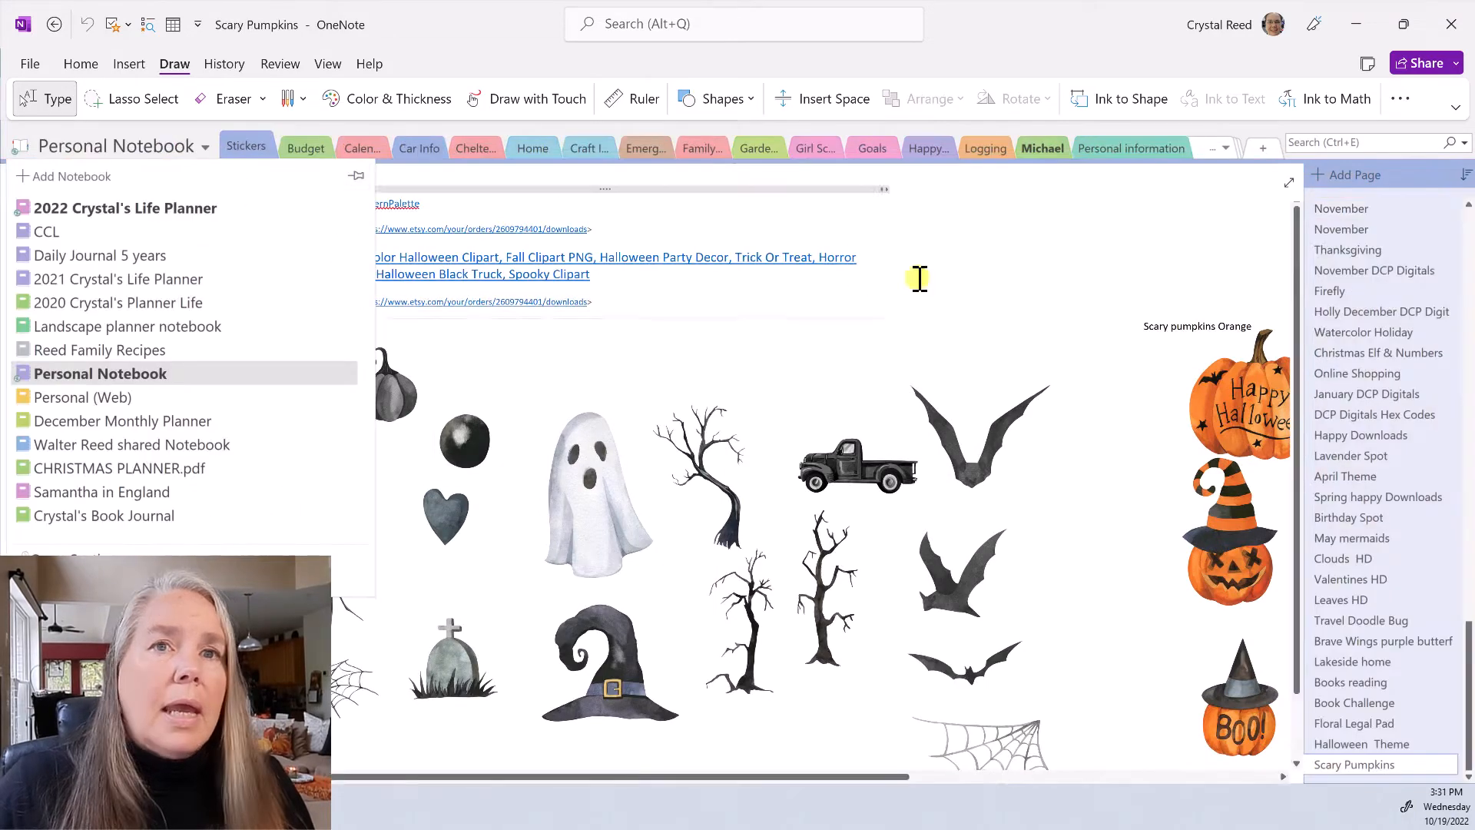
scroll(1377, 561, up, 1)
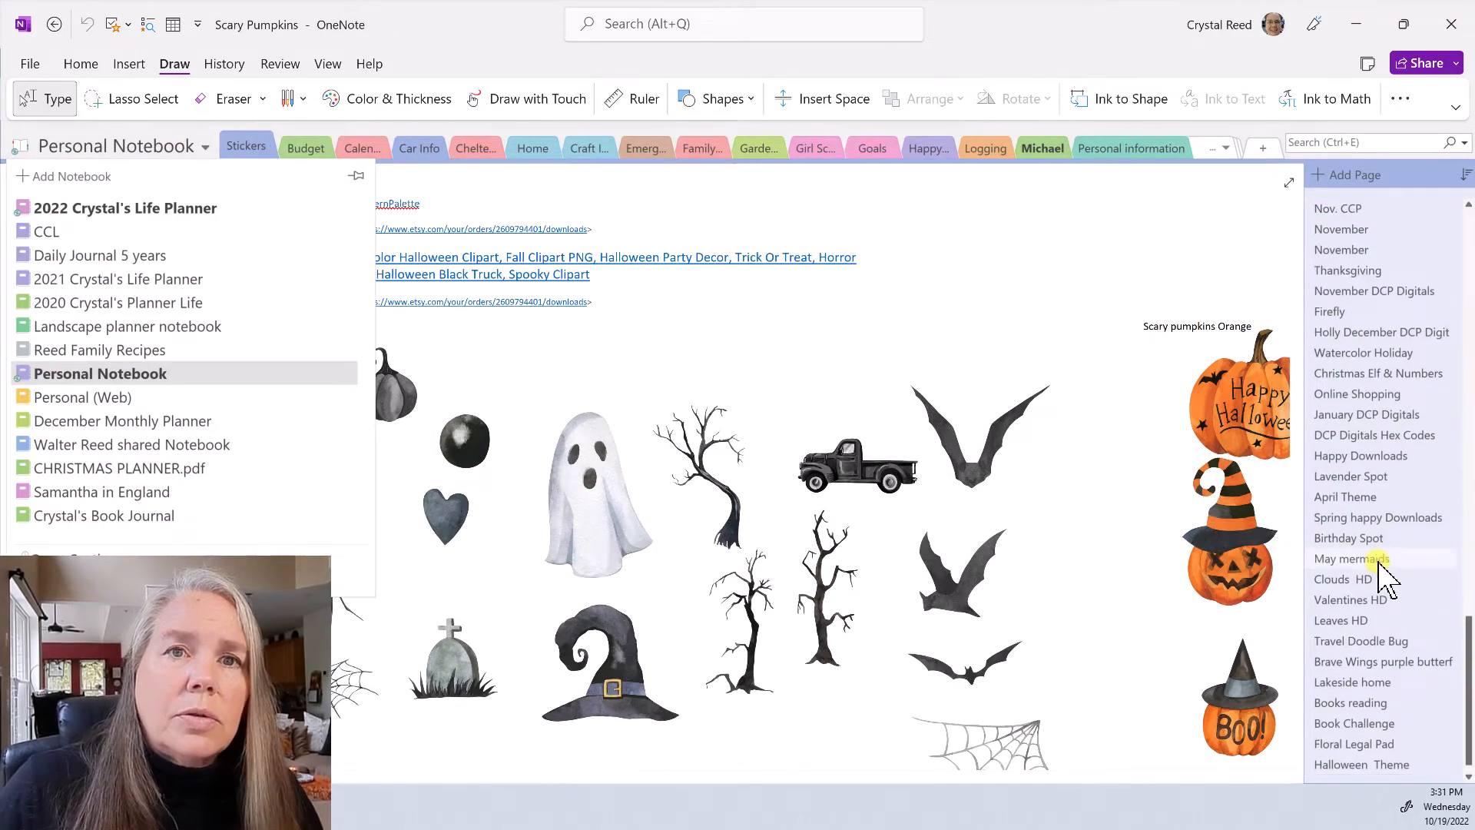
scroll(1380, 565, down, 1)
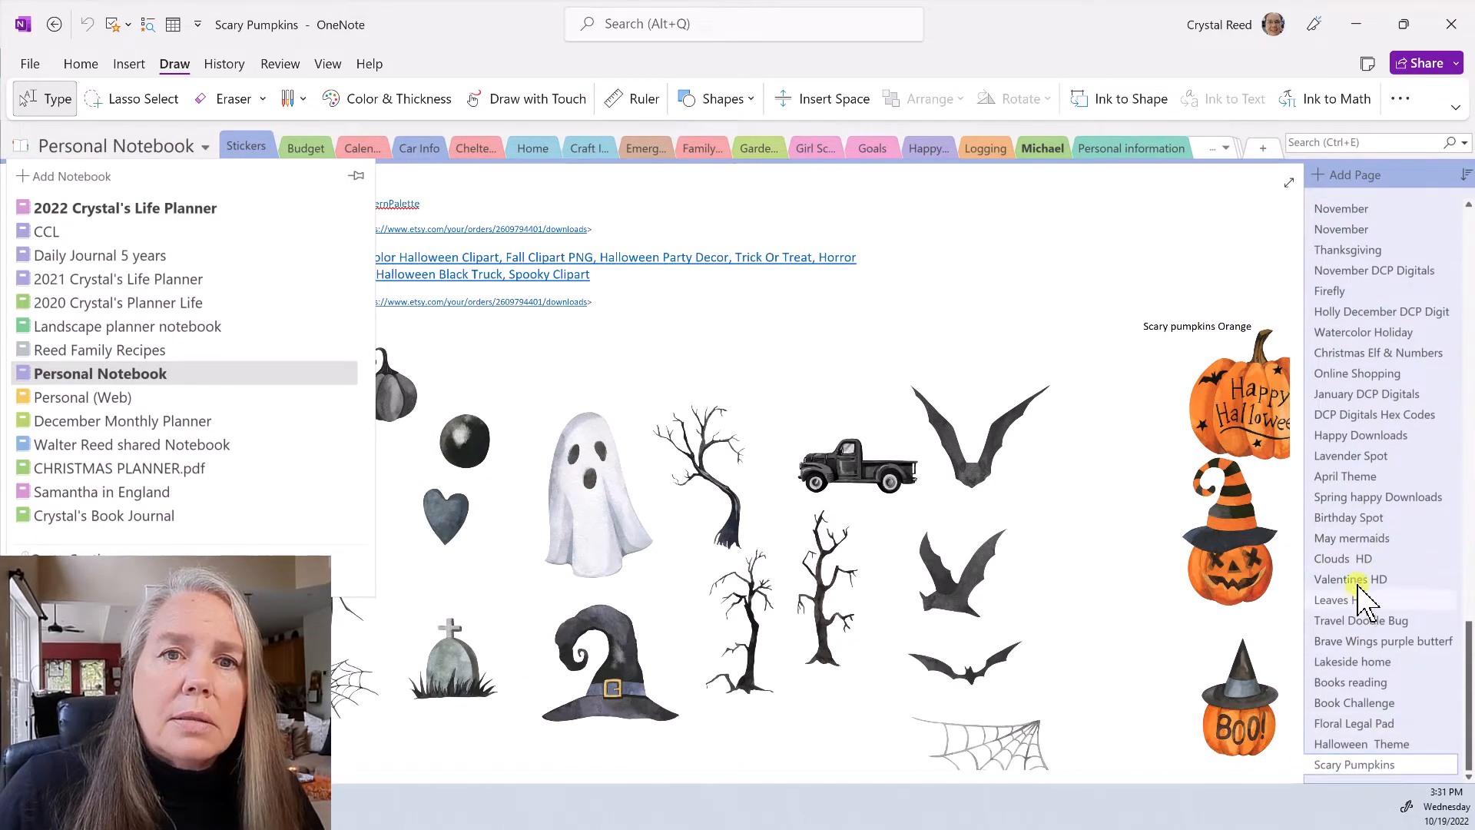
scroll(1358, 553, up, 1)
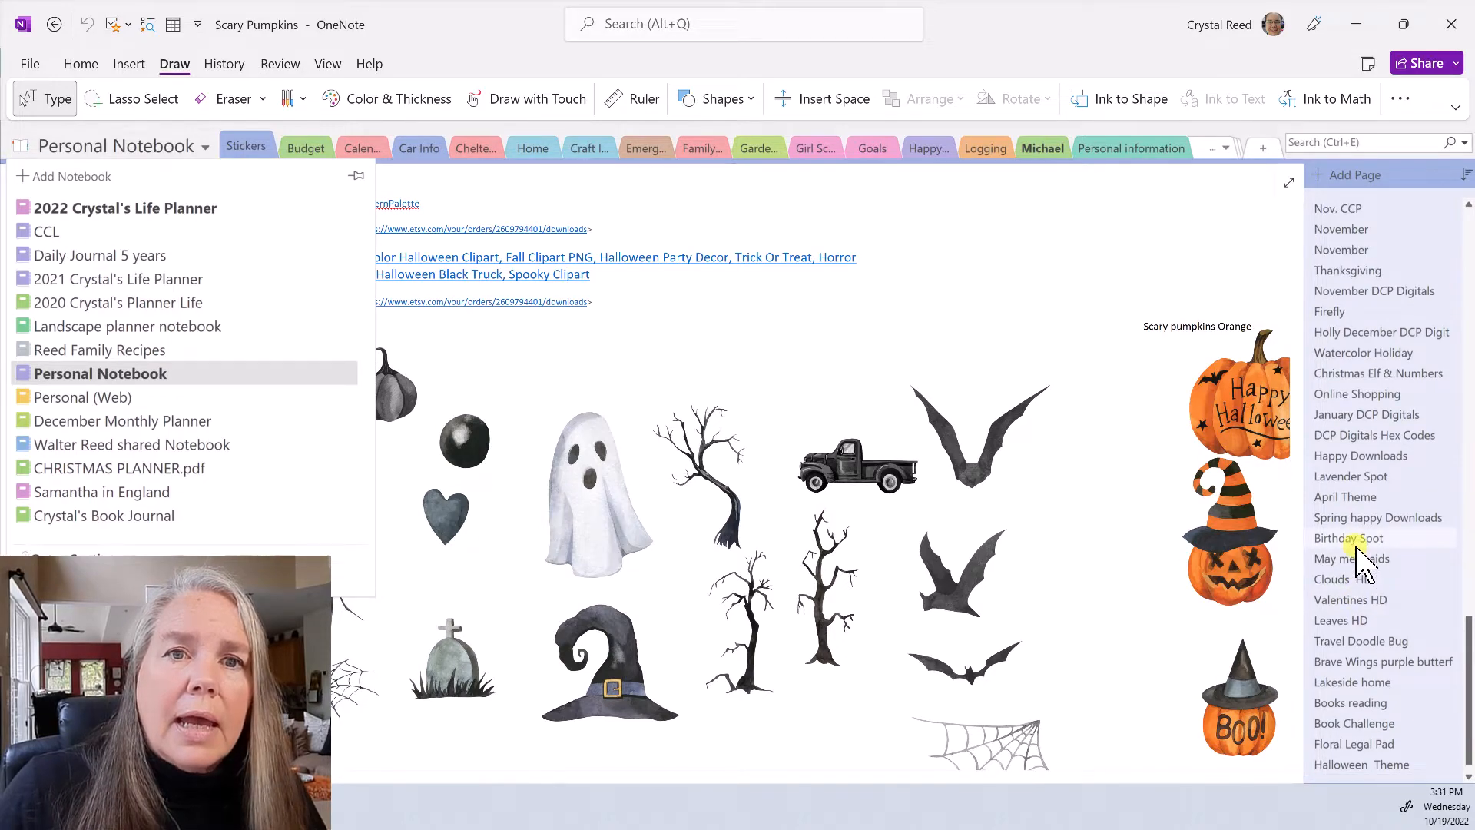
click(1353, 286)
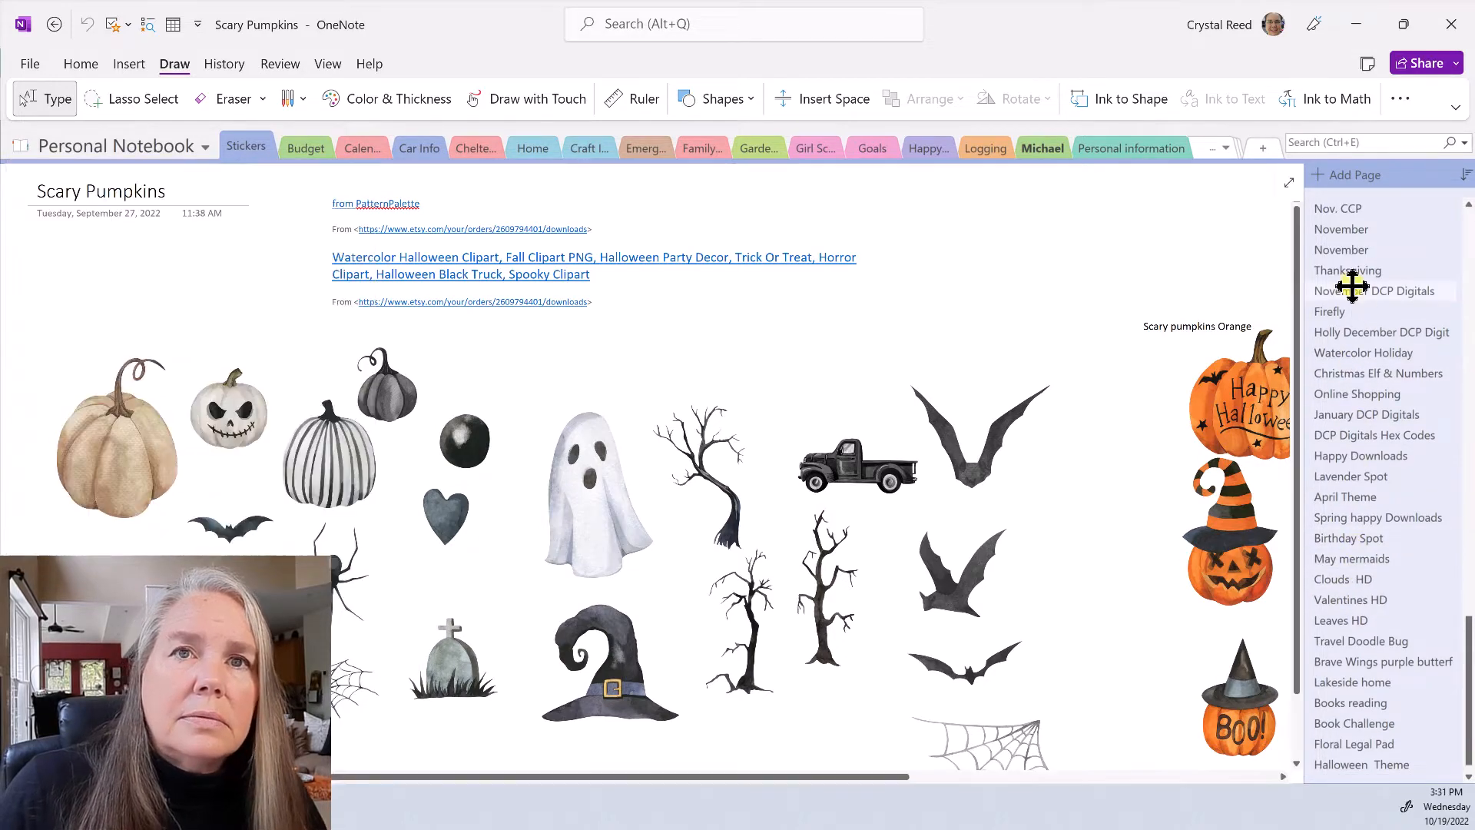
click(1353, 290)
- Copy the blue Veterans Day label and paste it onto the November Monthly page in the Friday 11 box
right_click(402, 419)
click(451, 33)
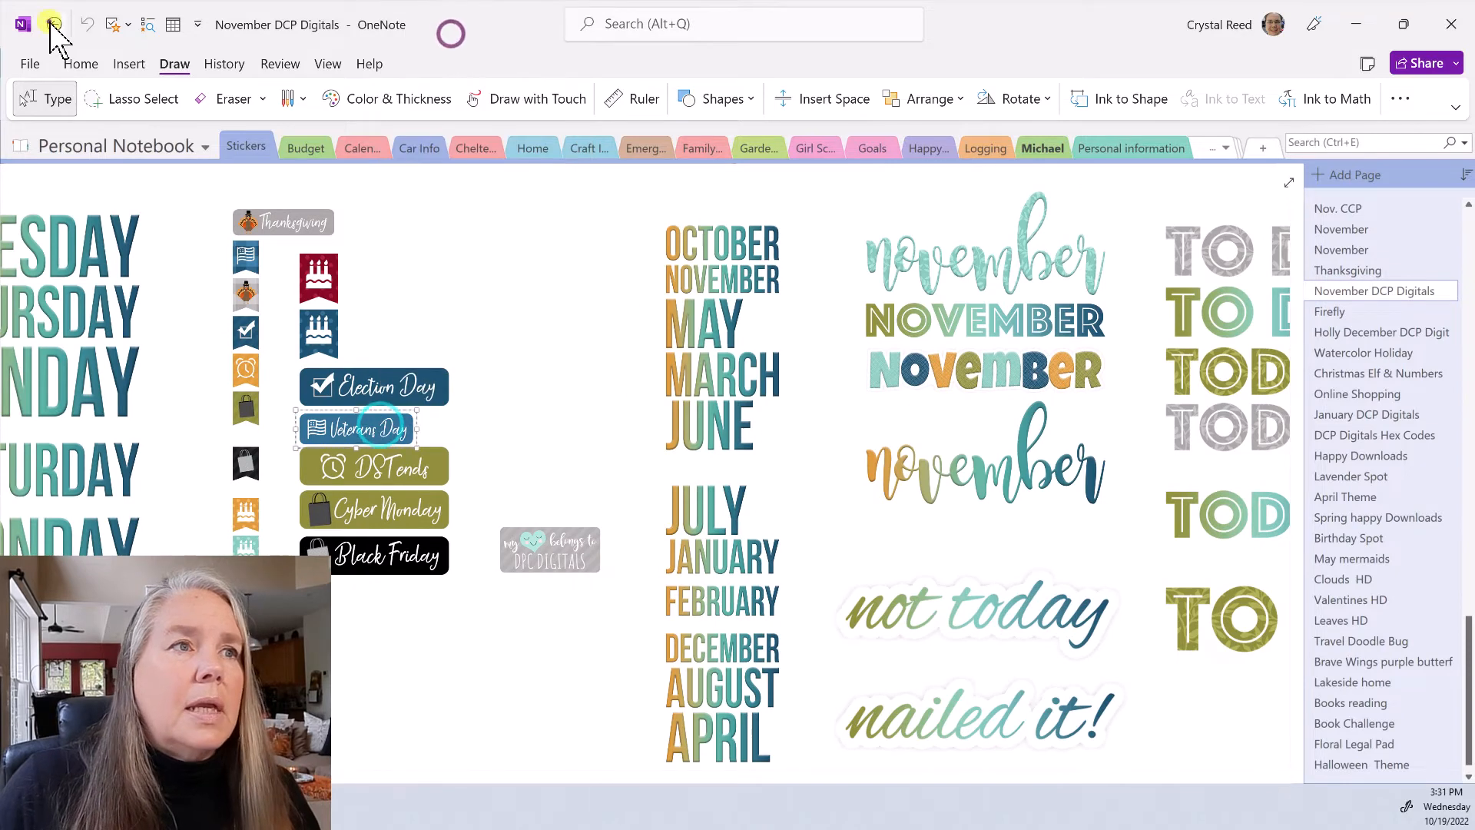
click(54, 25)
click(116, 146)
click(146, 192)
right_click(726, 192)
click(772, 211)
drag(814, 230, 781, 600)
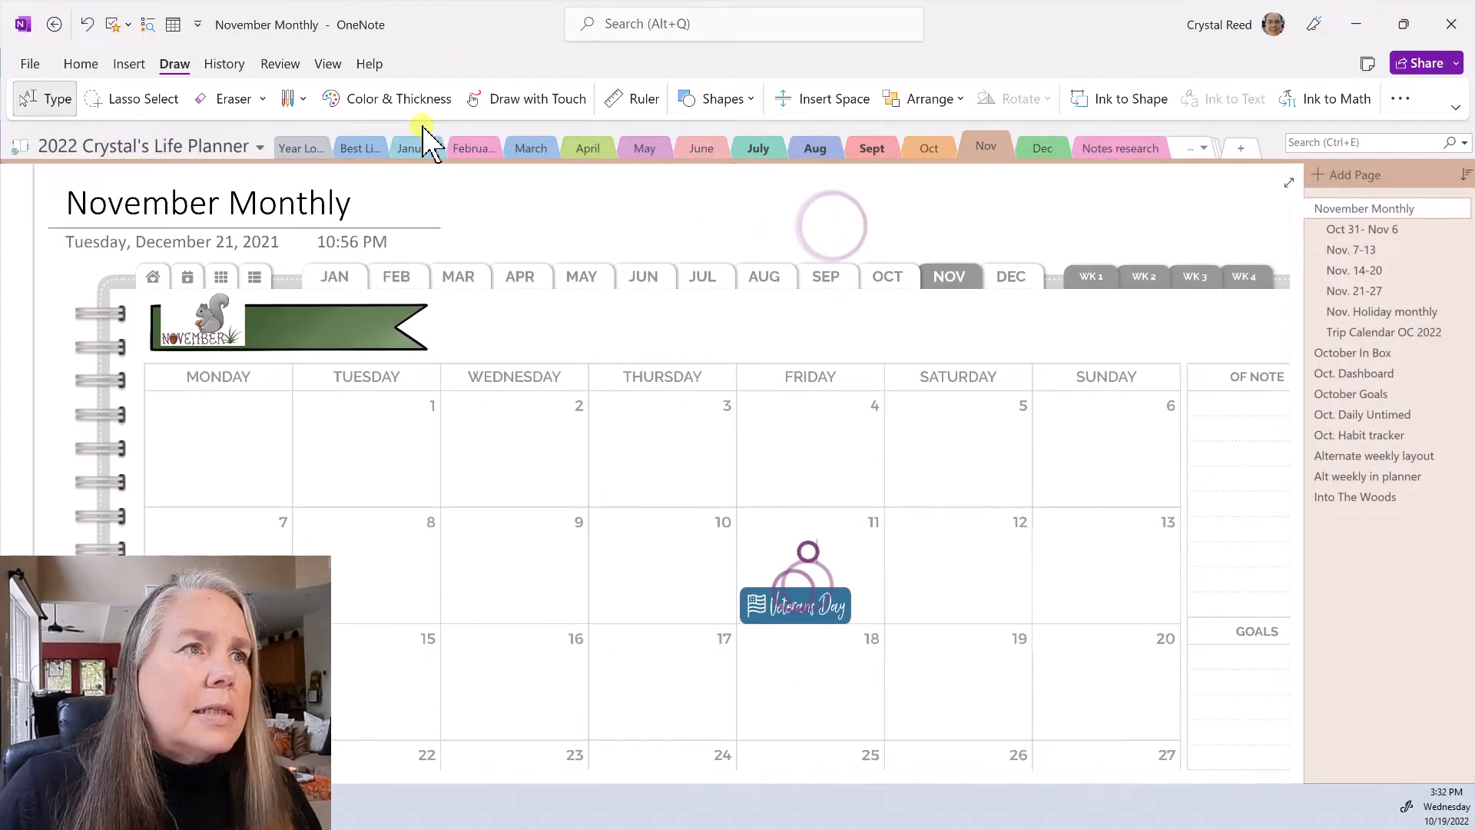
- Return to the Personal Notebook's November DCP Digitals page and copy the gray-green Election Day label
click(154, 146)
click(181, 371)
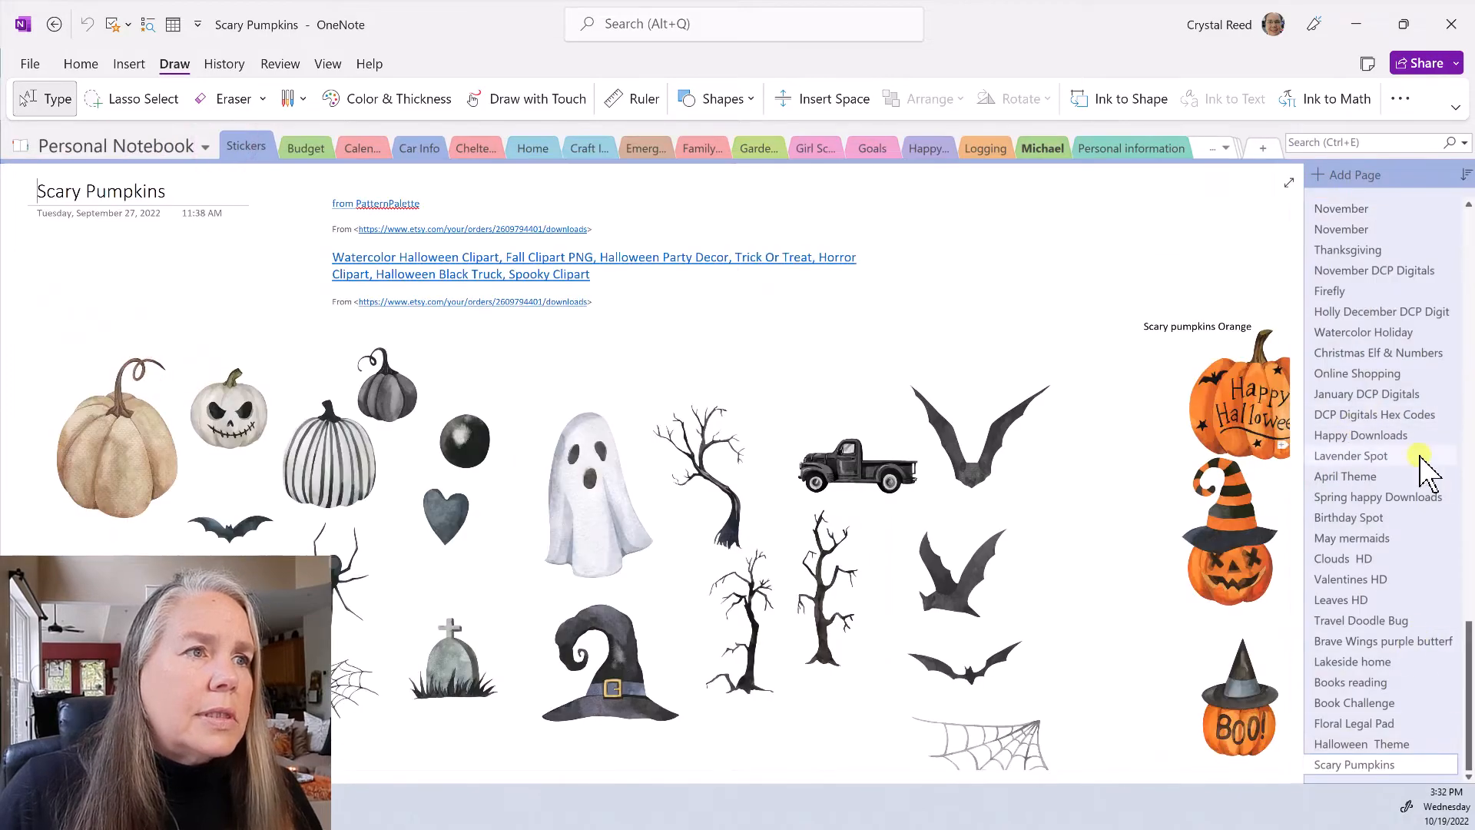
scroll(1420, 470, up, 1)
scroll(1370, 658, down, 1)
click(1368, 269)
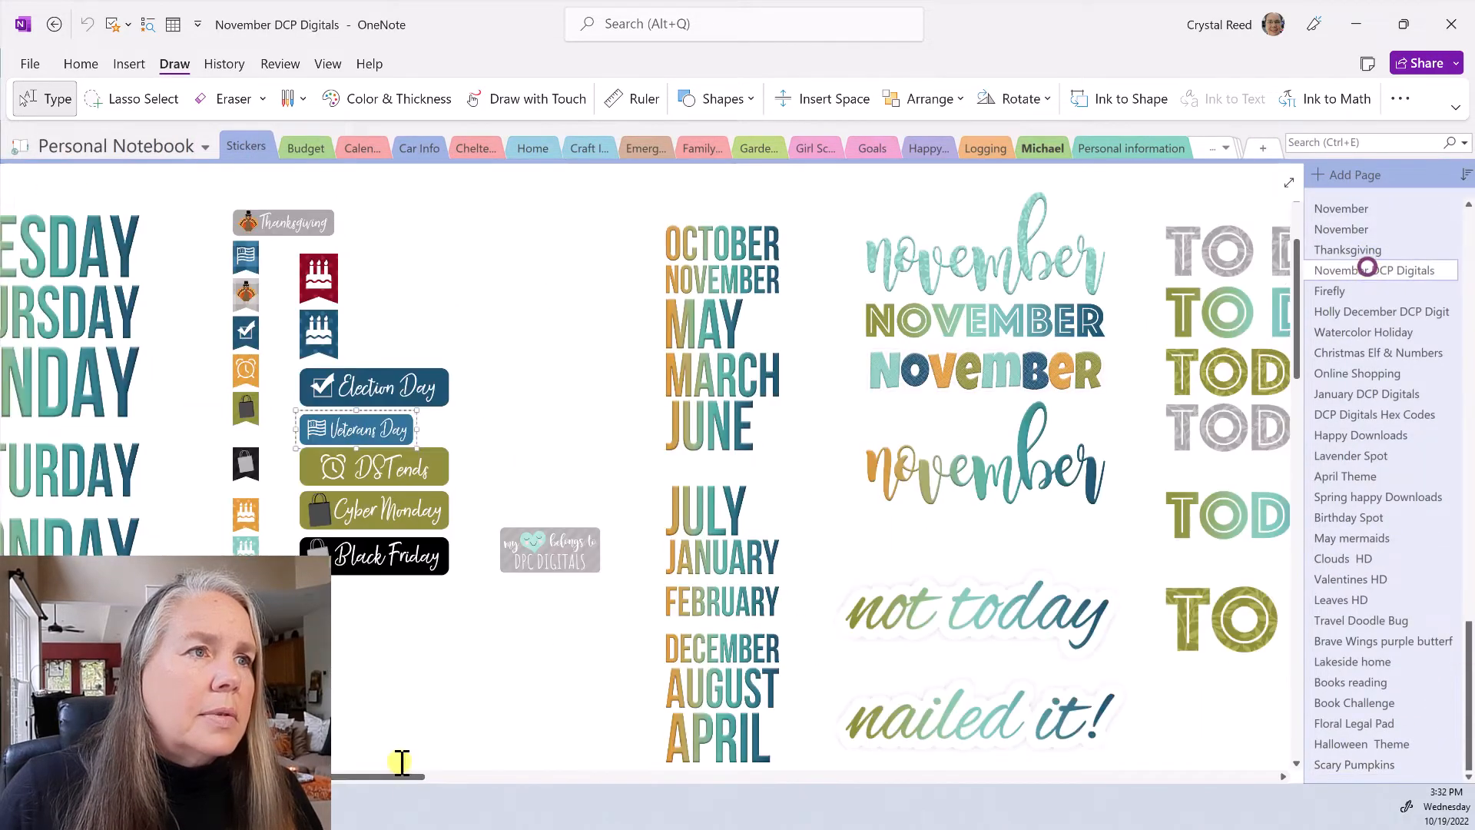
drag(401, 775, 815, 776)
click(1058, 503)
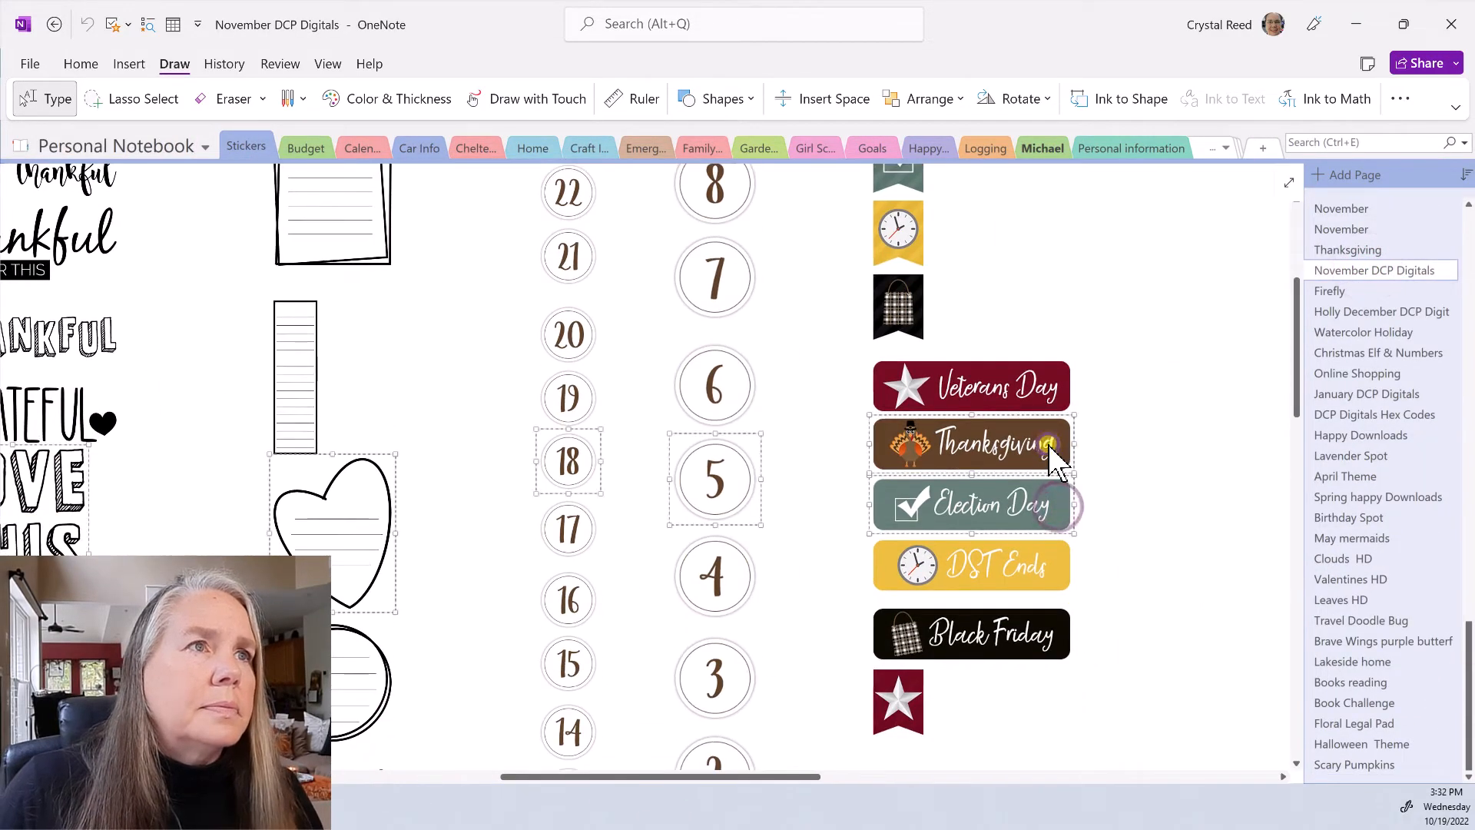
- Paste the Election Day label onto the November Monthly page and place it in the Tuesday 8 box
click(86, 145)
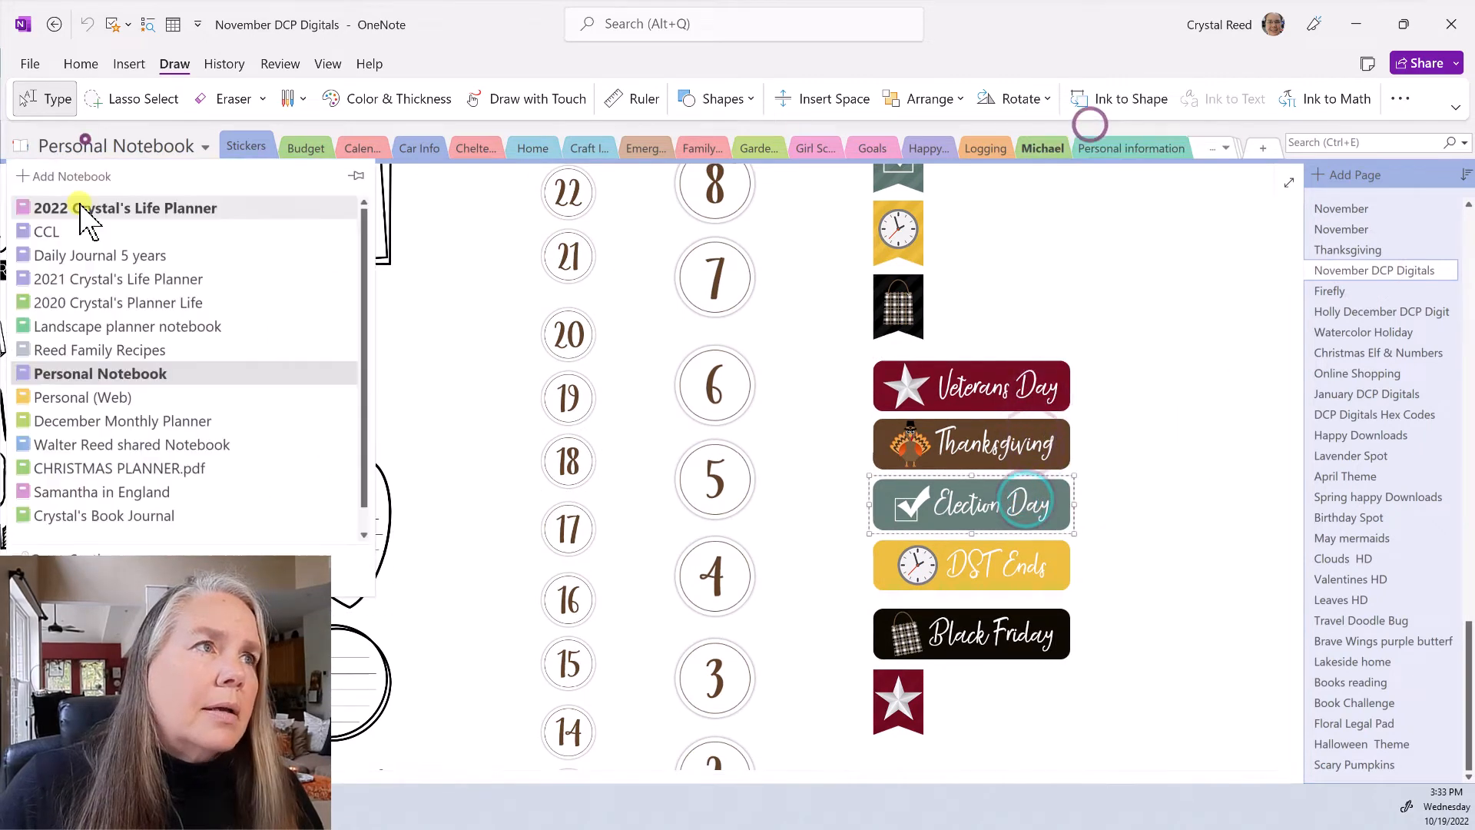
click(82, 207)
key(ctrl+v)
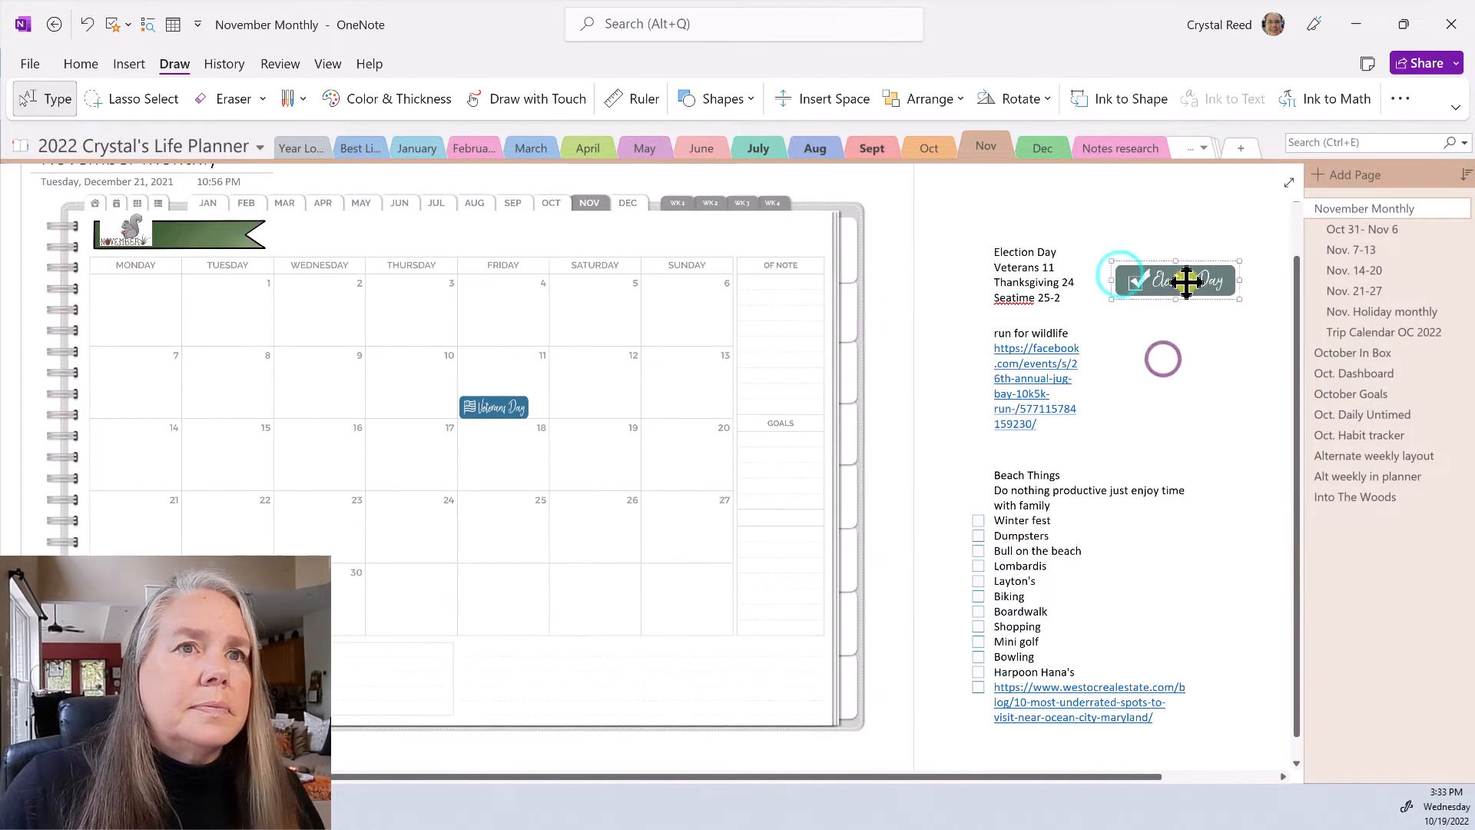
drag(1186, 281, 269, 405)
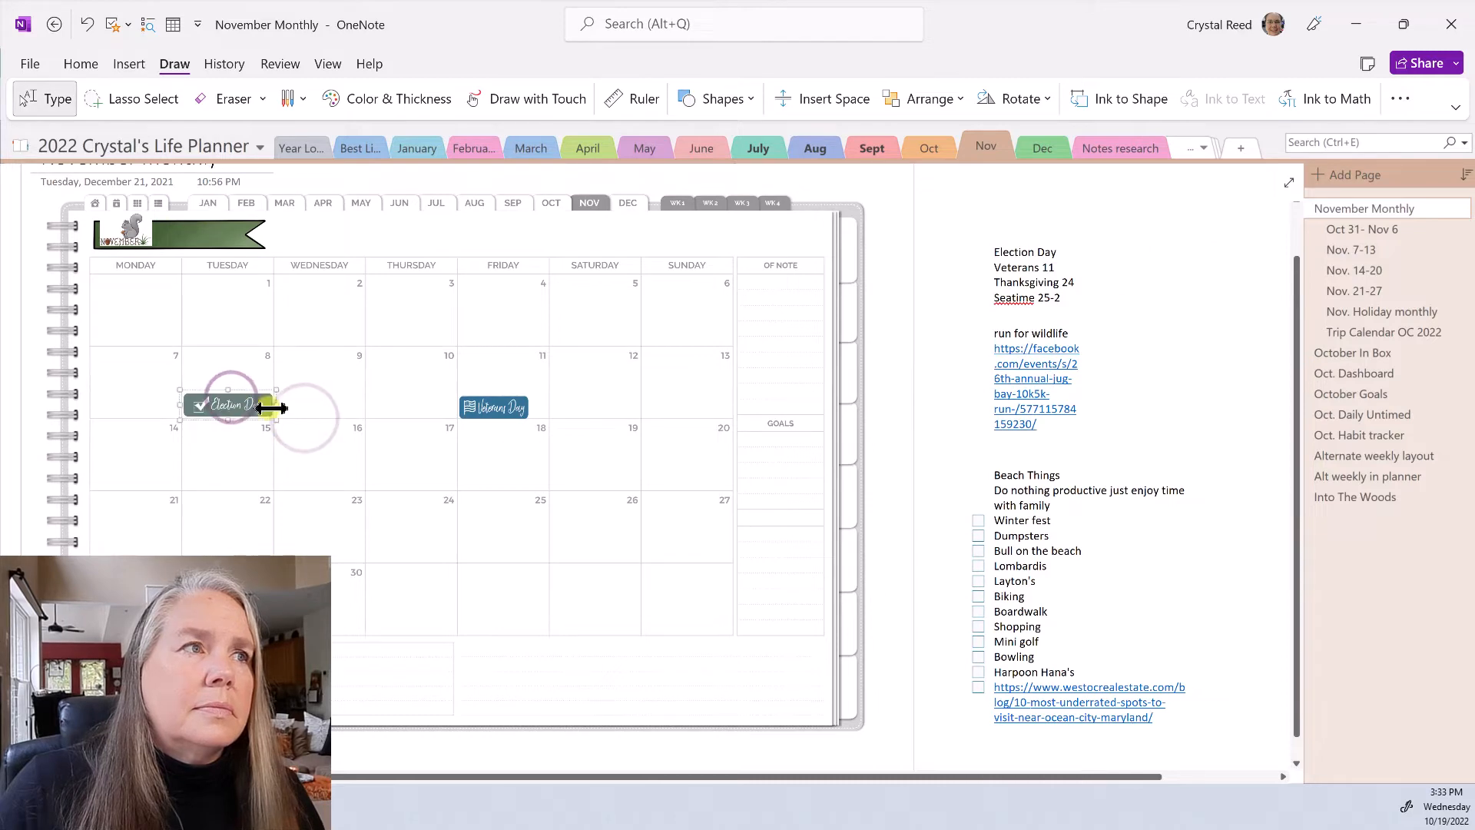
- Copy the brown Thanksgiving label from the November DCP Digitals page and place it in the calendar's Thursday 24 box
click(53, 24)
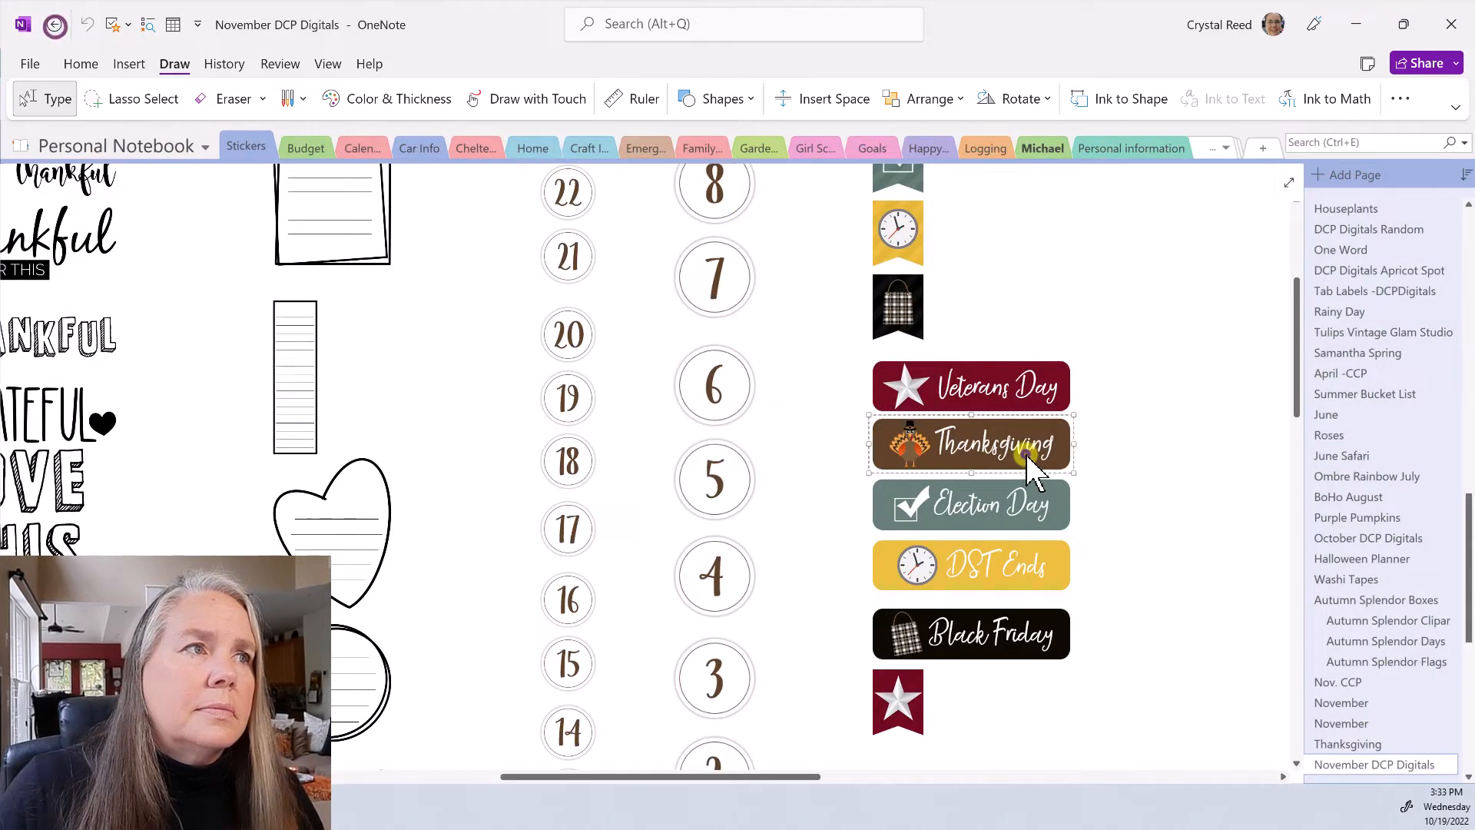
click(53, 25)
click(1193, 392)
key(ctrl+v)
drag(1210, 321, 459, 536)
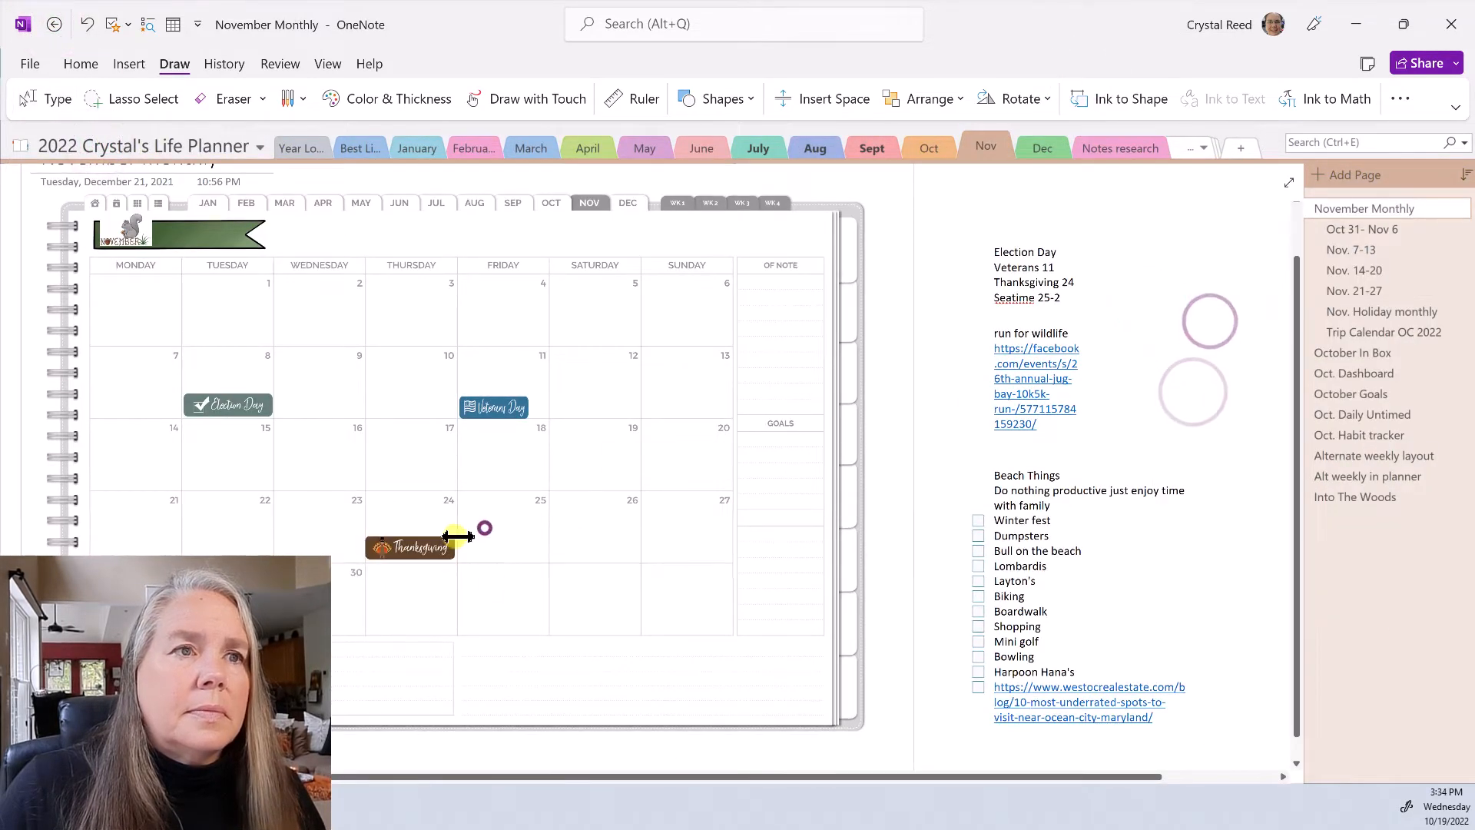
- Delete the Election Day, Veterans 11 and Thanksgiving 24 lines from the note beside the calendar
click(494, 594)
drag(985, 249, 1076, 281)
key(Delete)
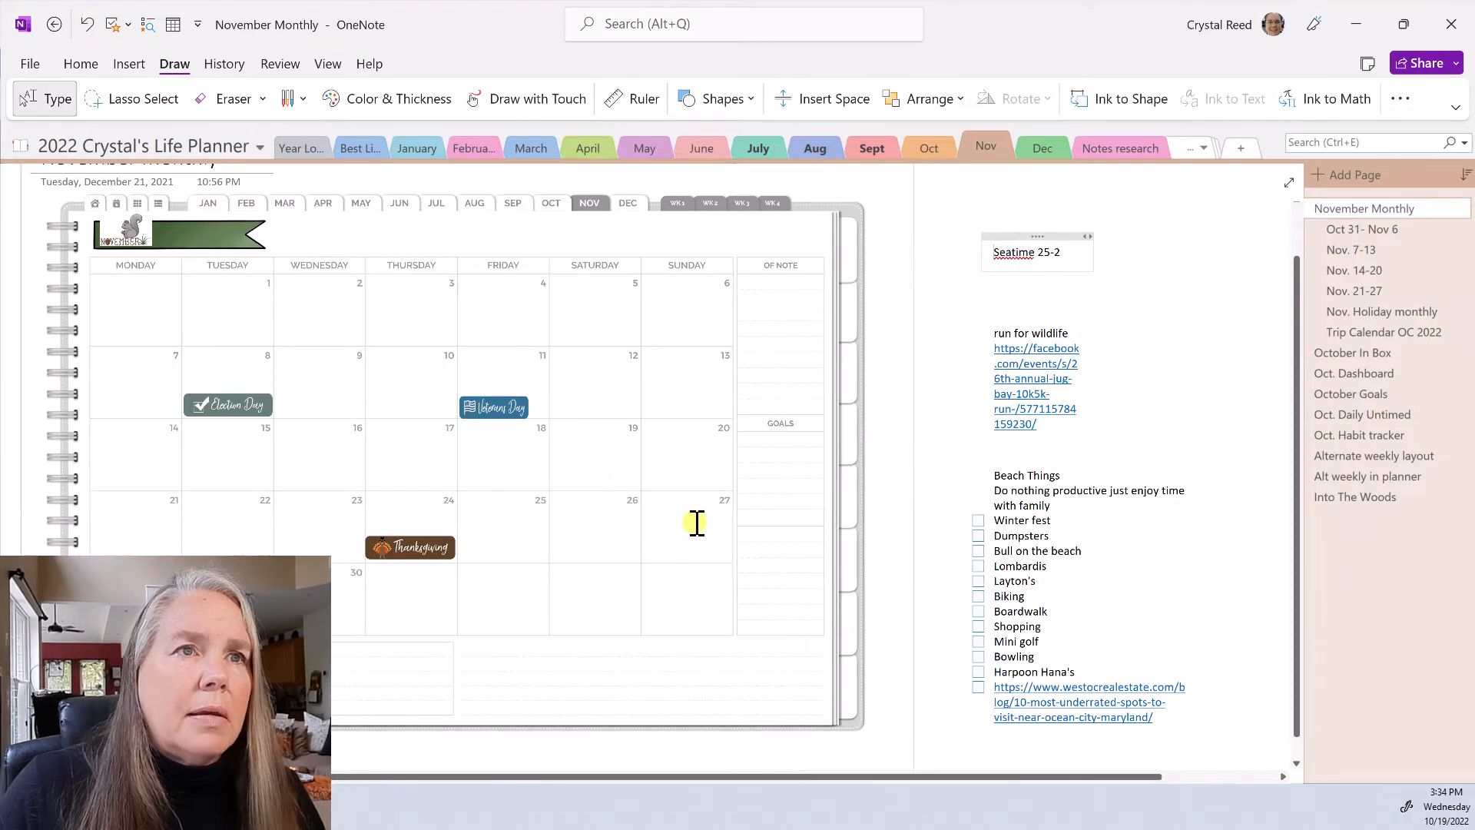
- Copy the brown banner from the Into The Woods page and lay it across November 25 to 27 on the calendar
click(1364, 496)
click(225, 250)
click(1327, 203)
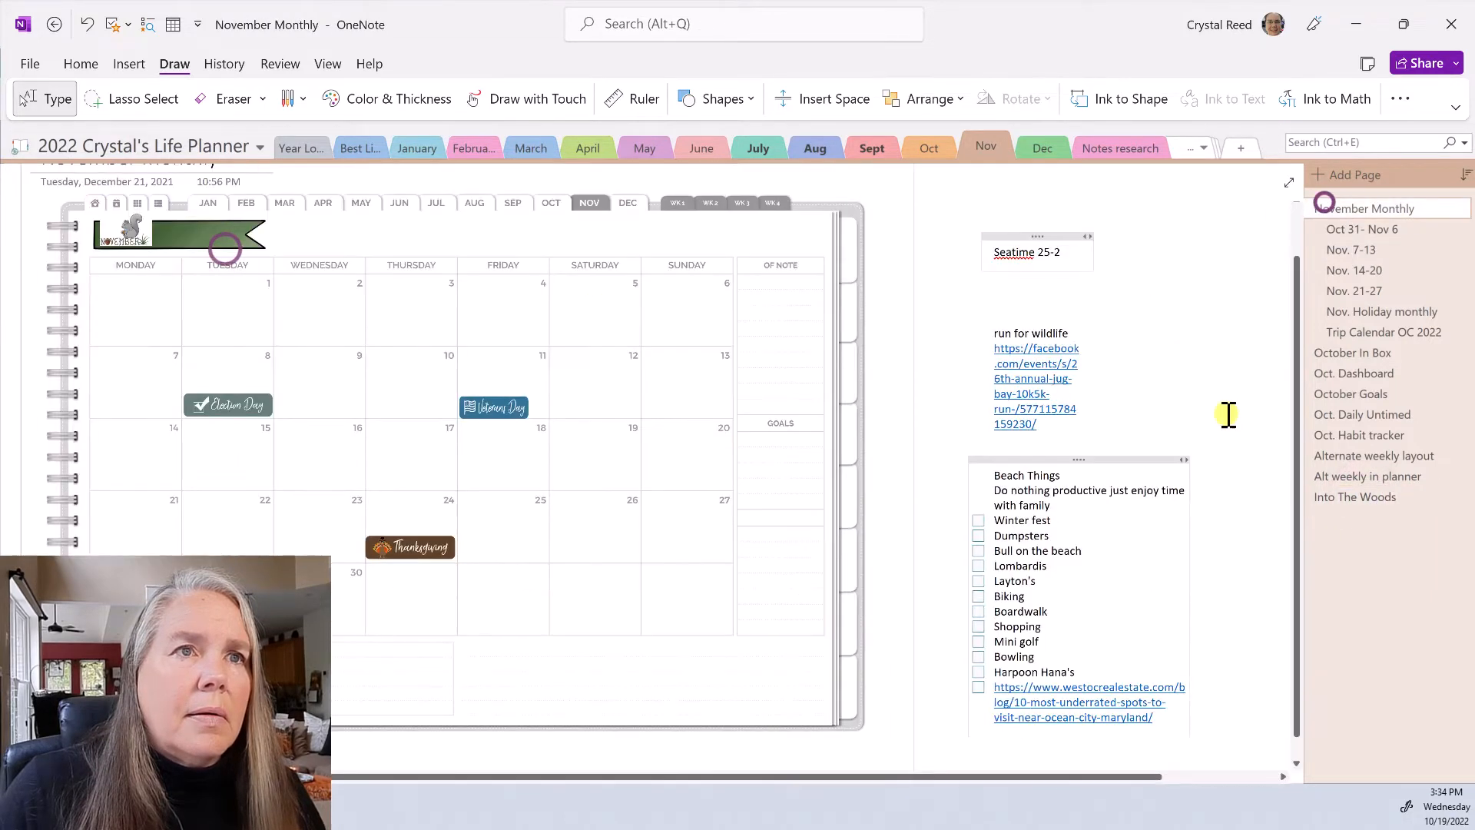
right_click(1199, 346)
click(1242, 436)
drag(1147, 359, 612, 549)
- Duplicate the brown banner and lay the copy across November 28 to 30
click(487, 550)
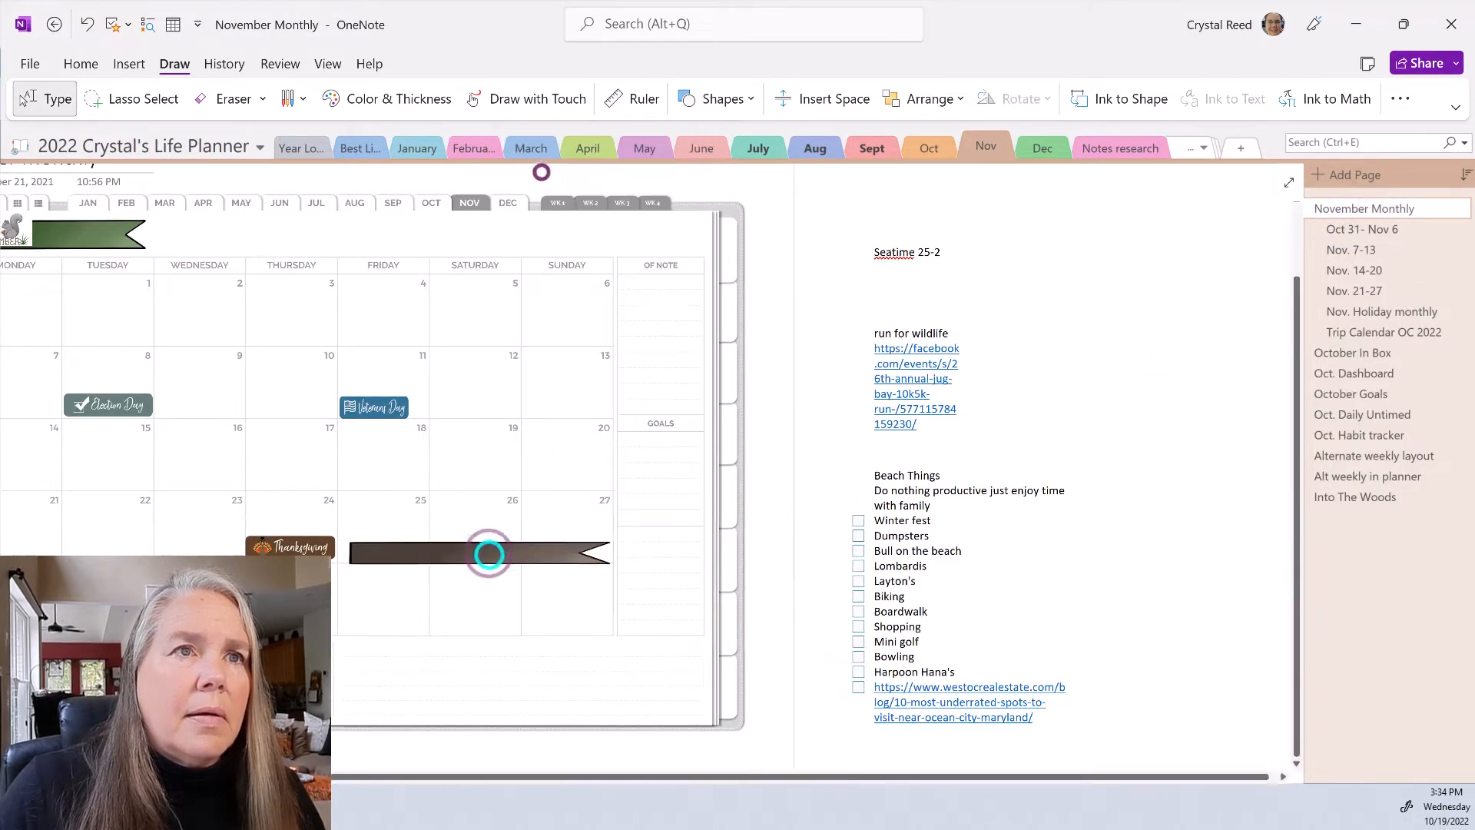
key(ctrl+c)
scroll(461, 461, left, 2)
key(ctrl+v)
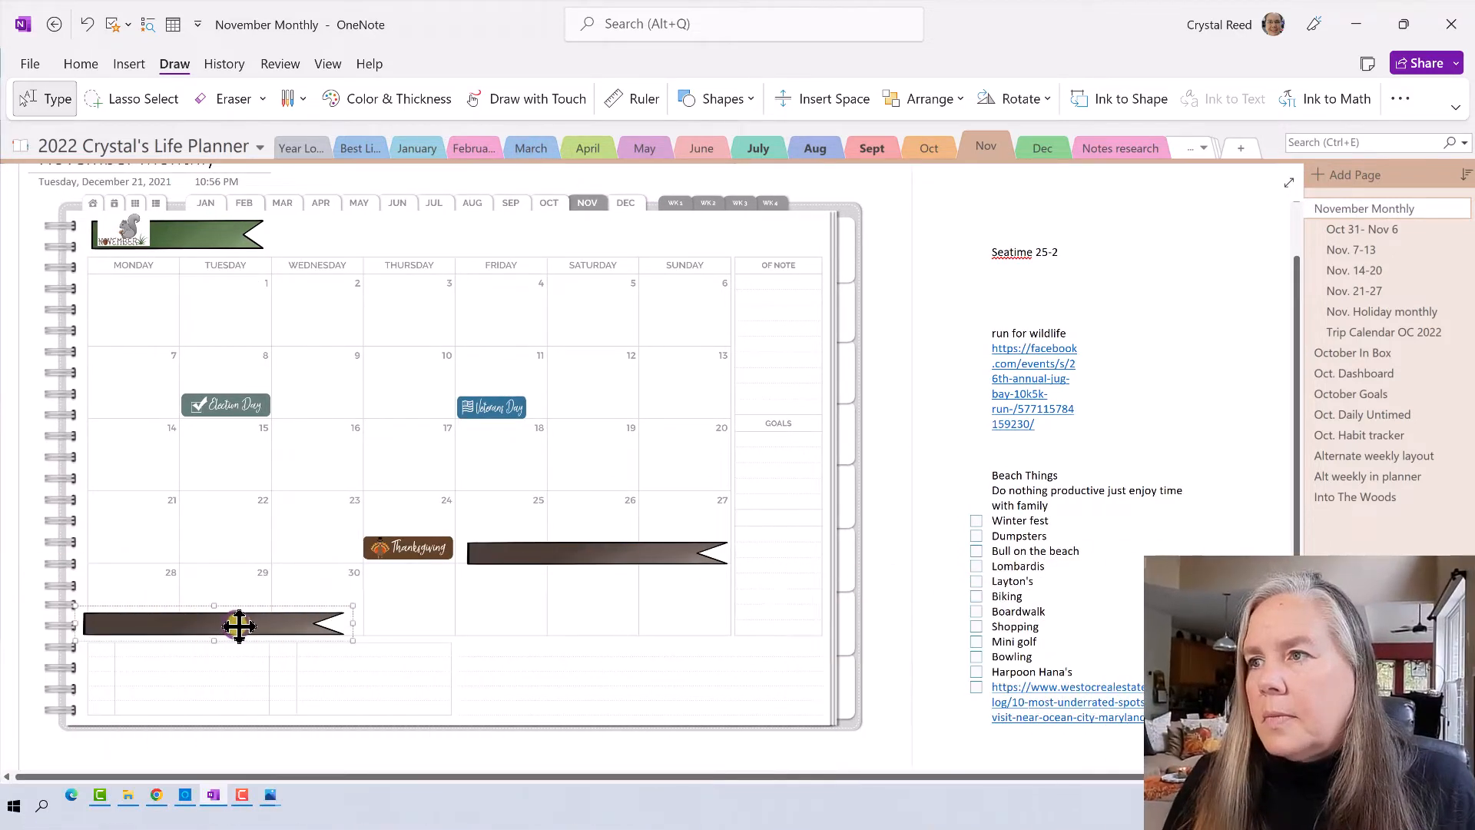
key(alt)
click(507, 553)
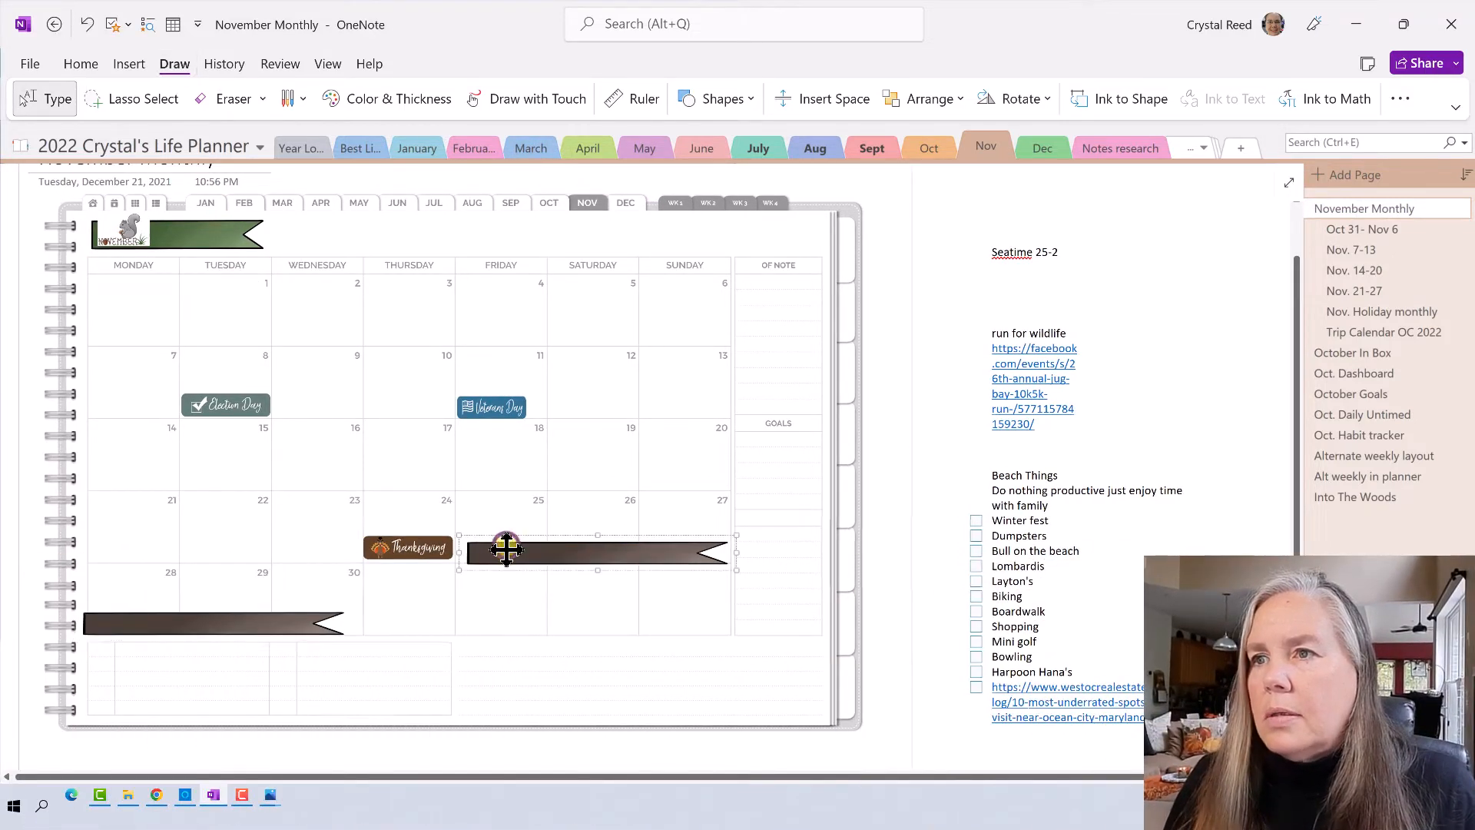
- Set the font color of the "Seatime 25-2" note to white
click(1096, 254)
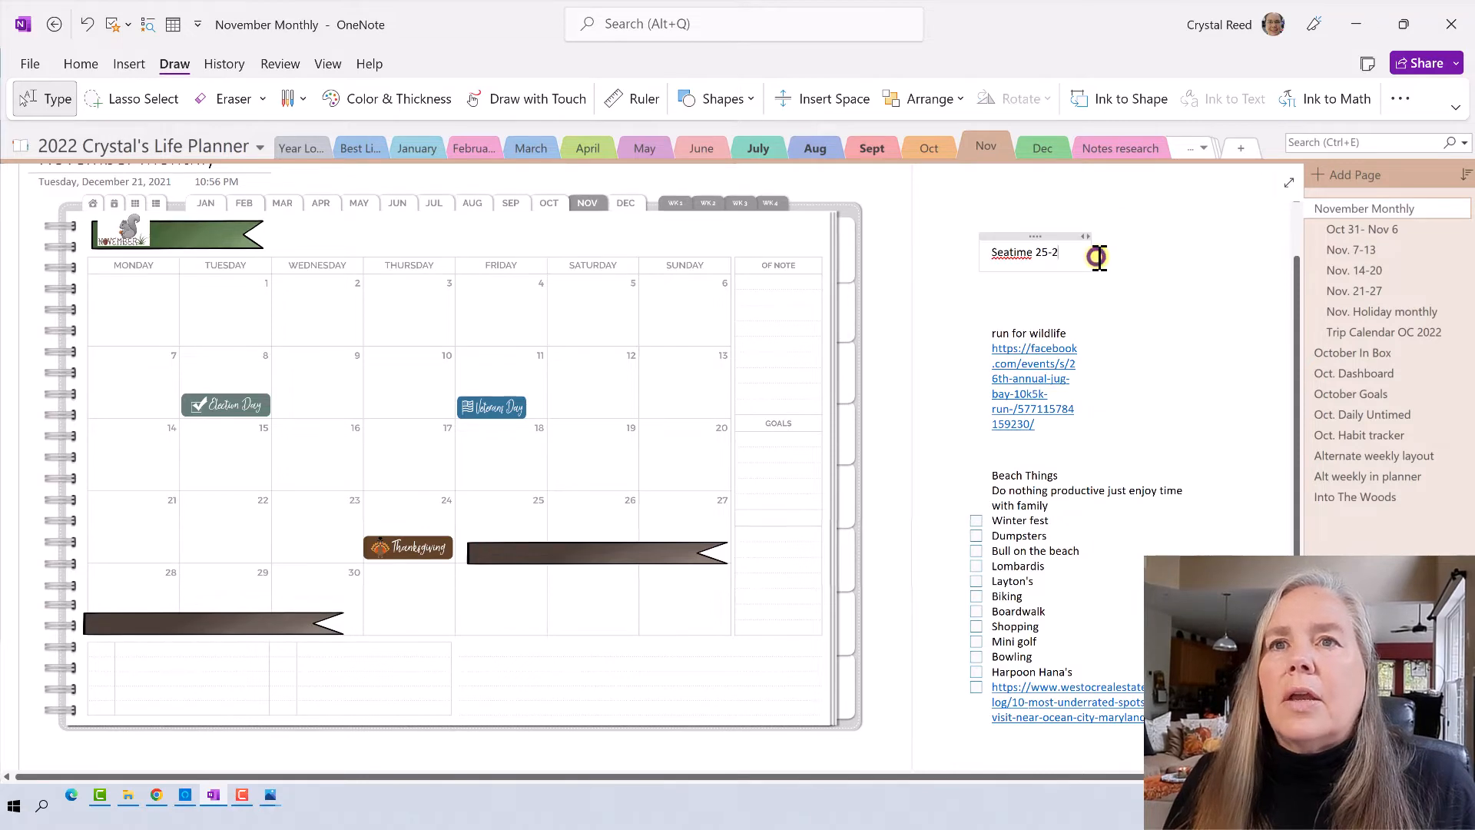
drag(1064, 252, 996, 254)
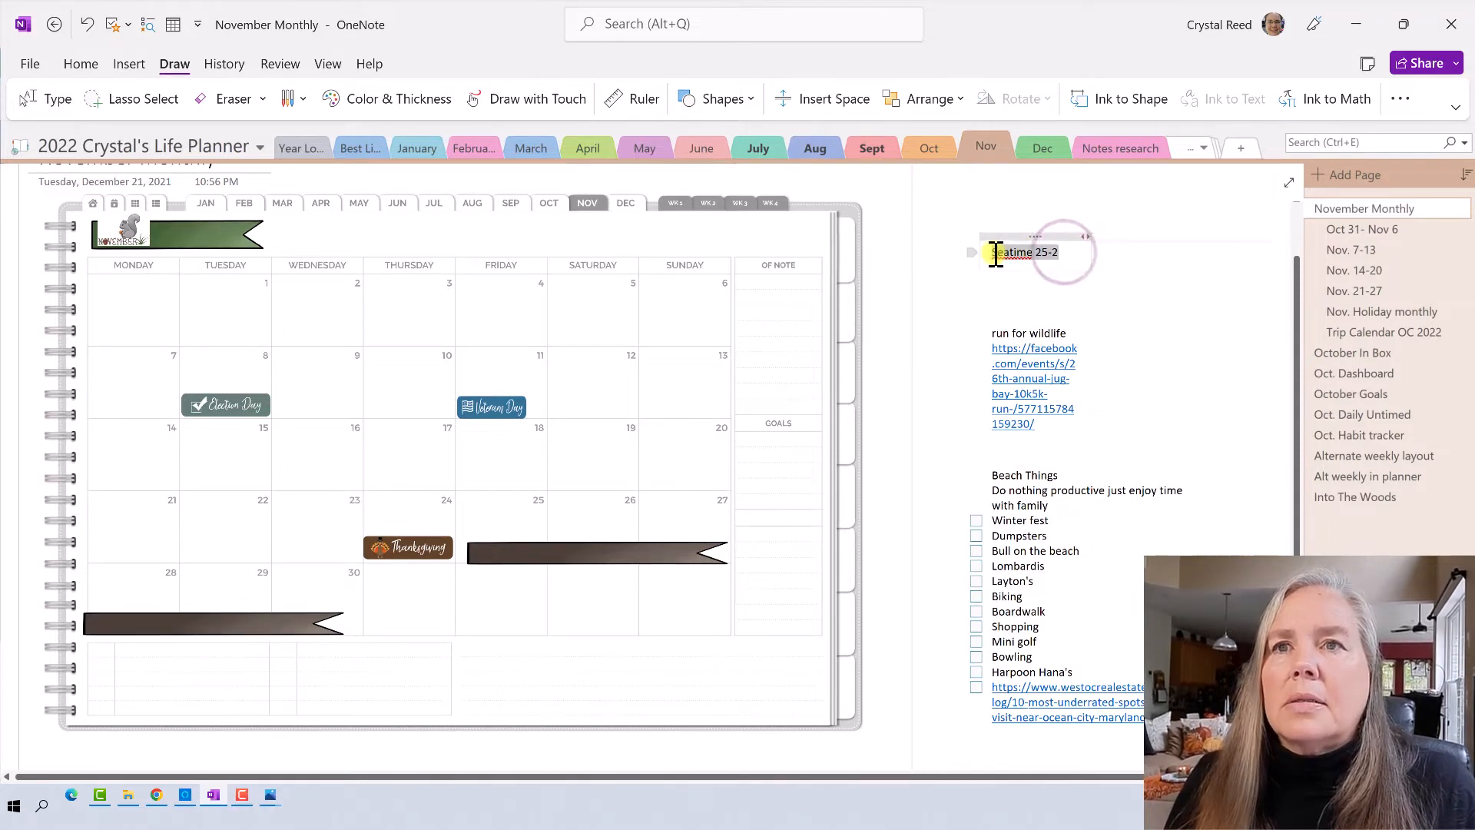
click(1124, 227)
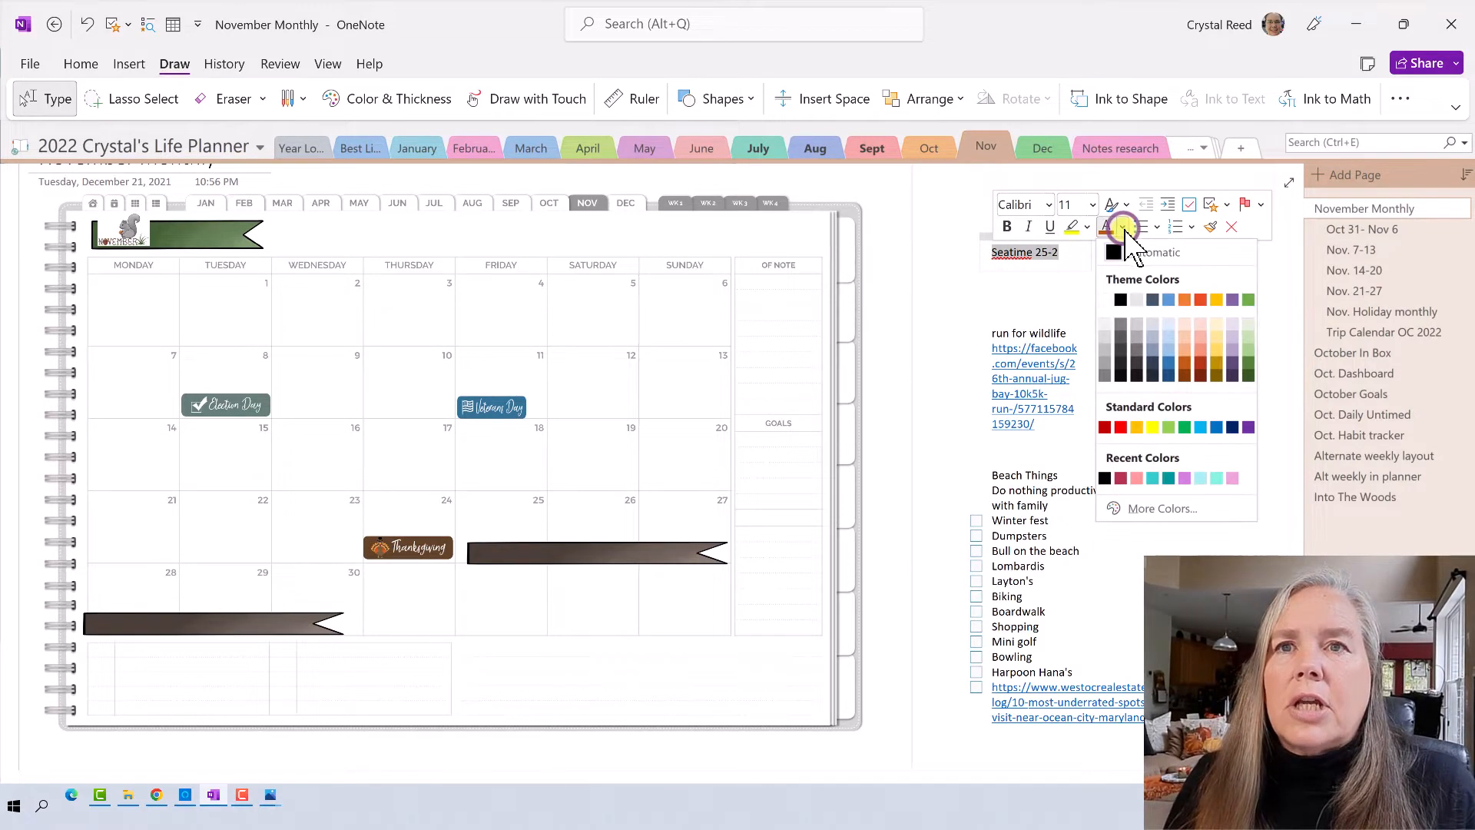
click(1105, 299)
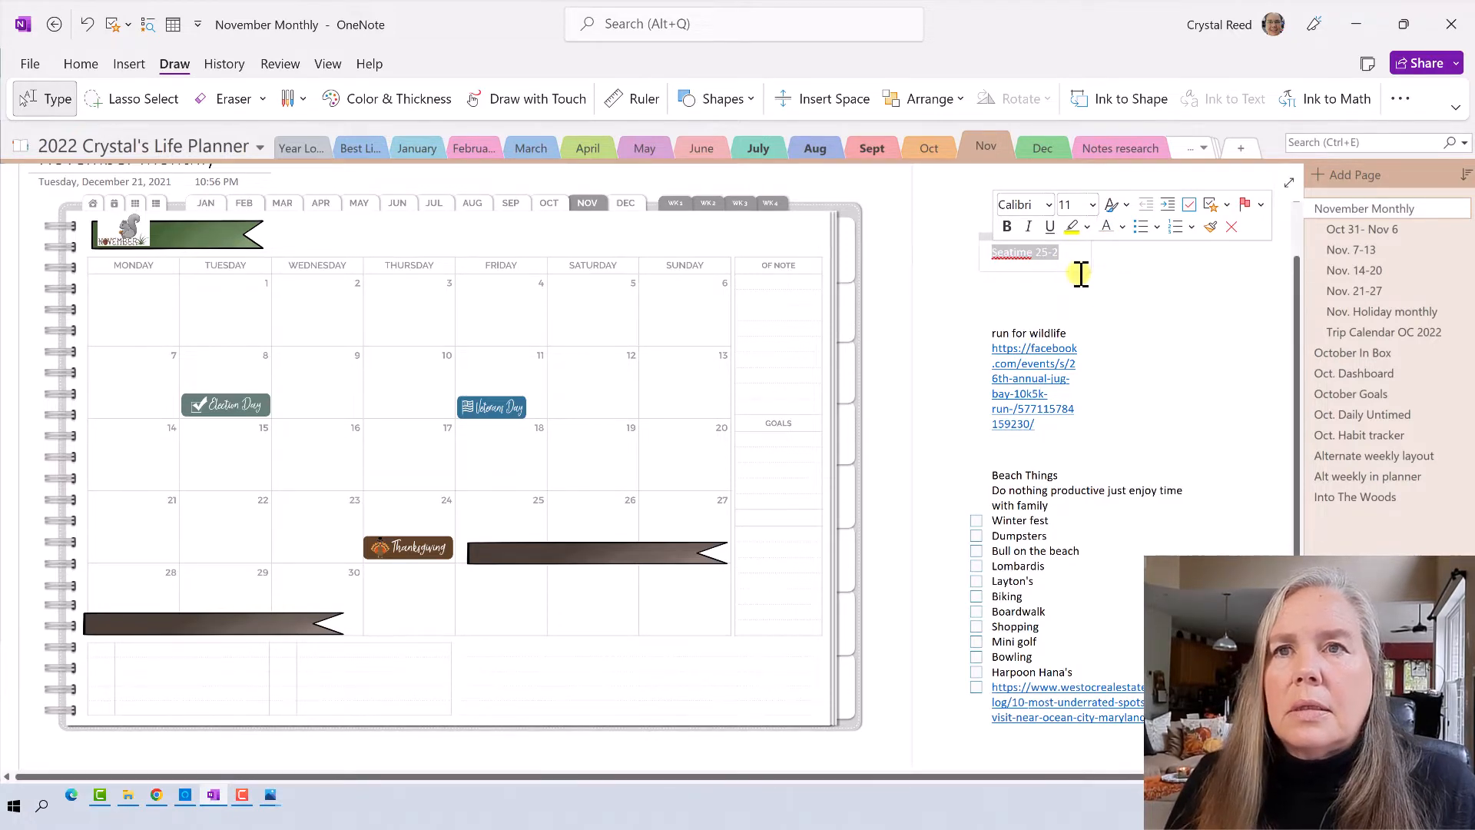
click(1112, 300)
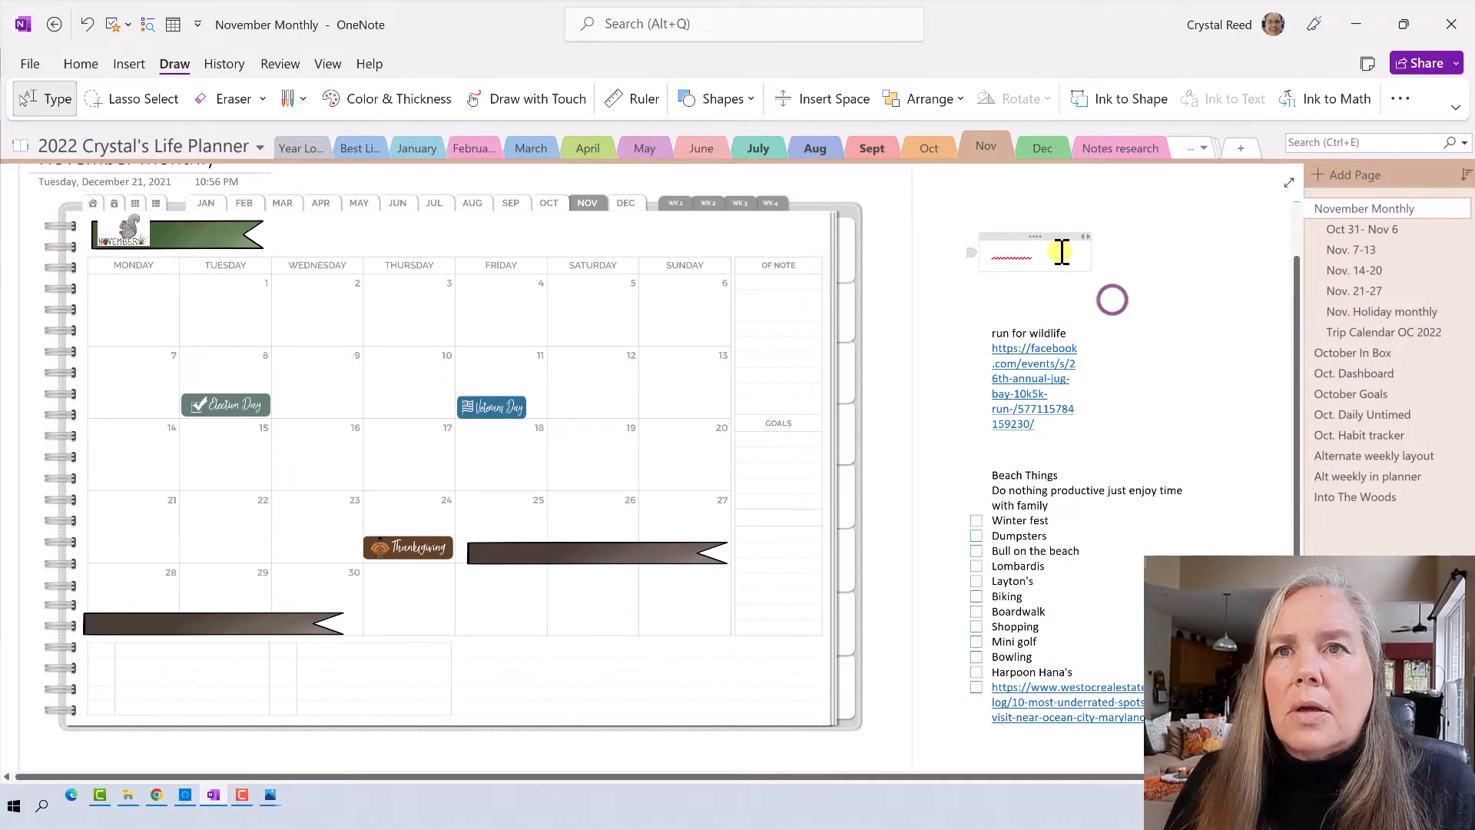
- Move the "Seatime 25-2" note onto the calendar, bring it to the front and place it on the November 25 to 27 banner
drag(1043, 237, 635, 592)
right_click(636, 592)
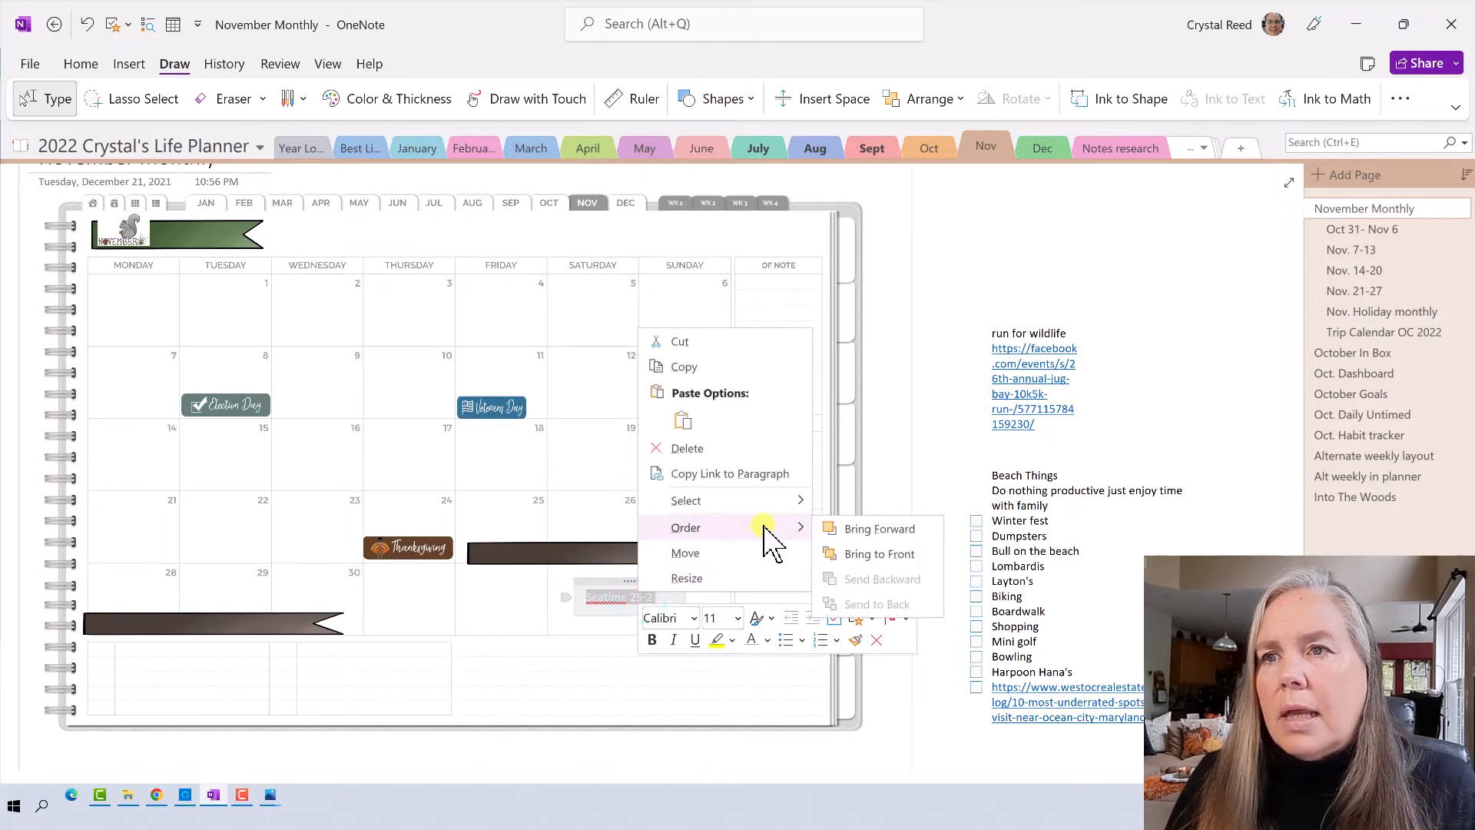
click(851, 549)
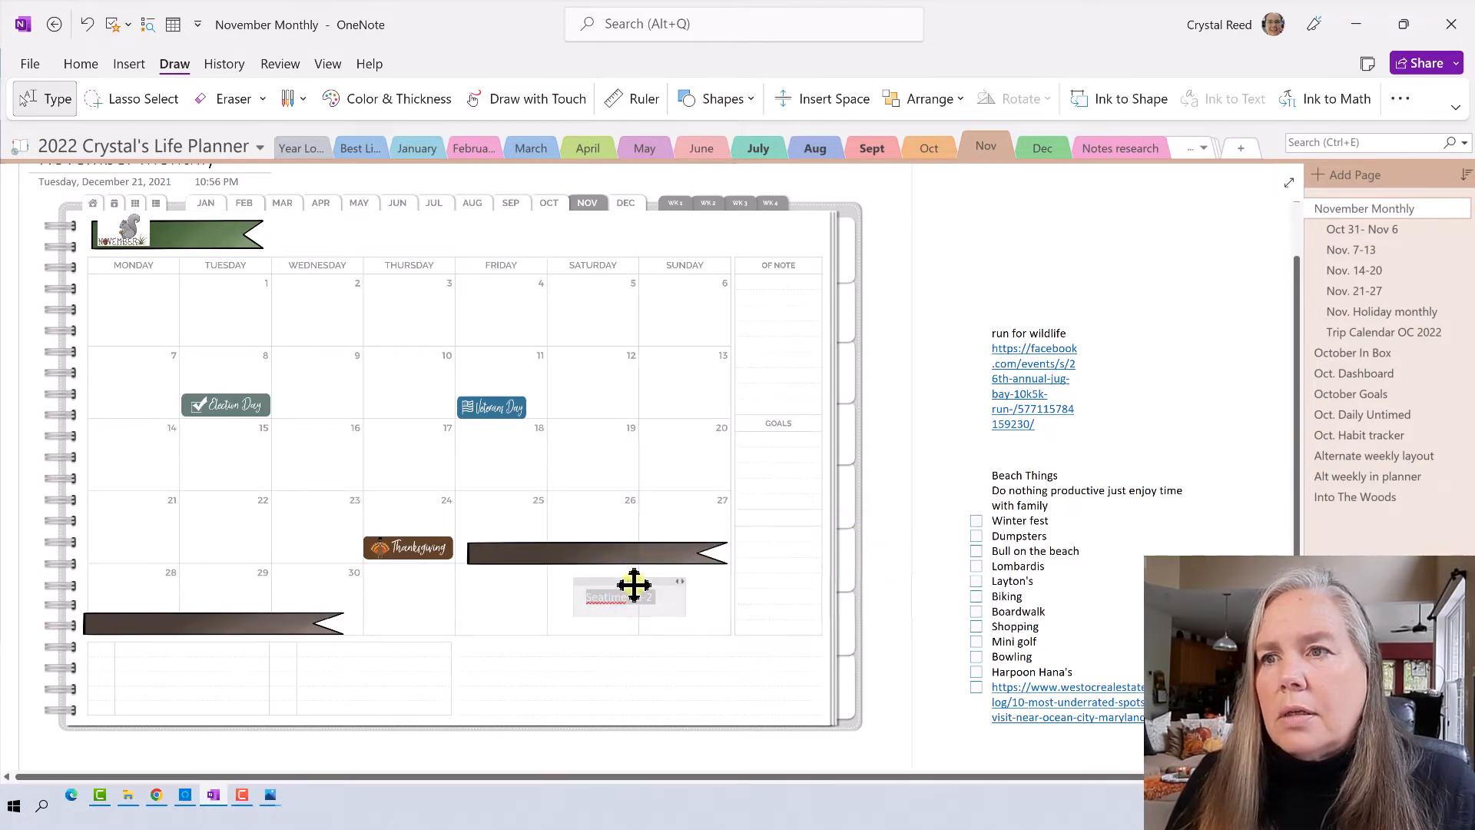
drag(634, 583, 533, 543)
- Copy the white "Seatime 25-2" text and place the copy on the November 28 to 30 banner
right_click(538, 536)
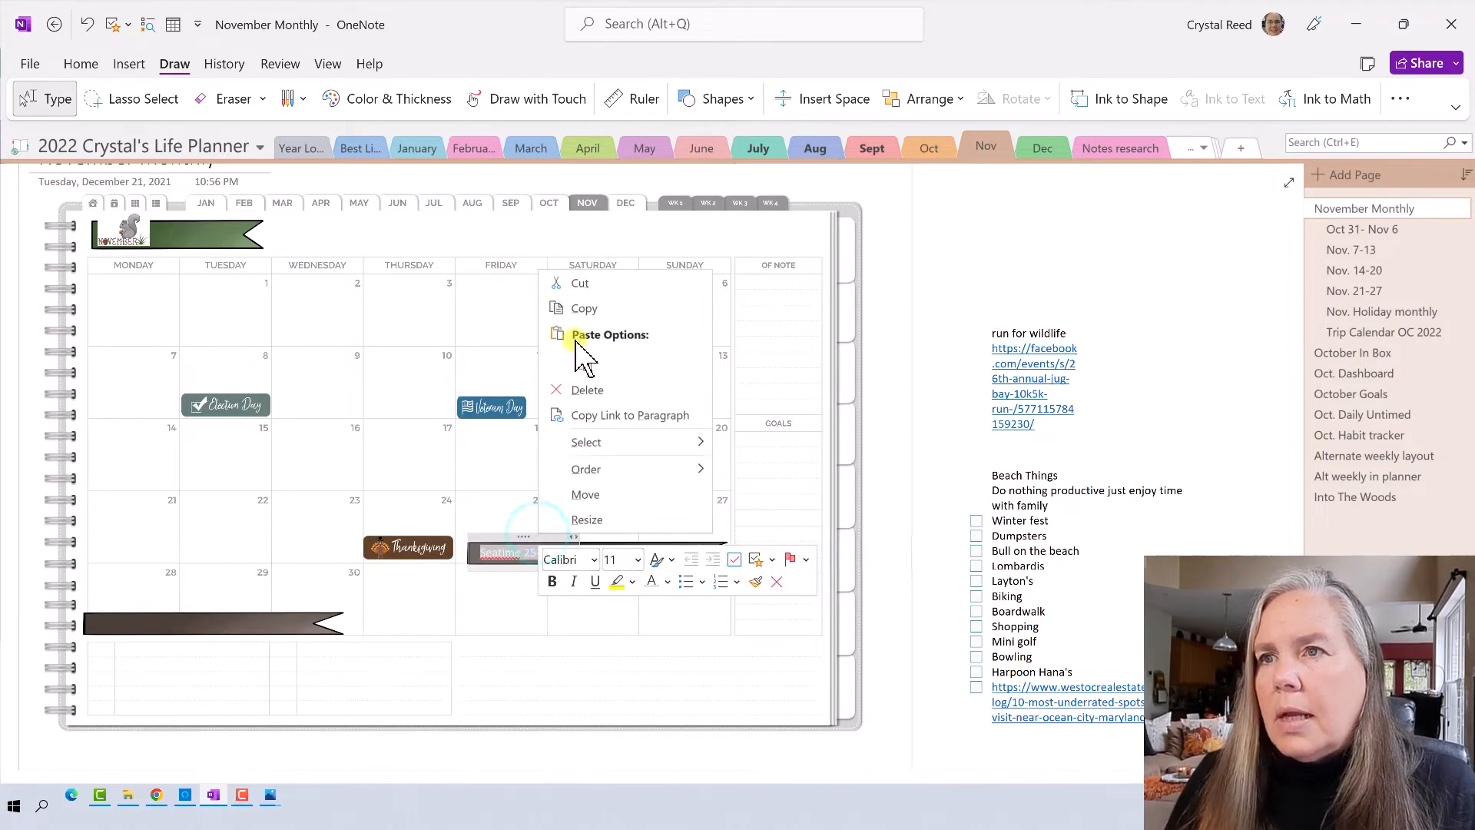
click(588, 306)
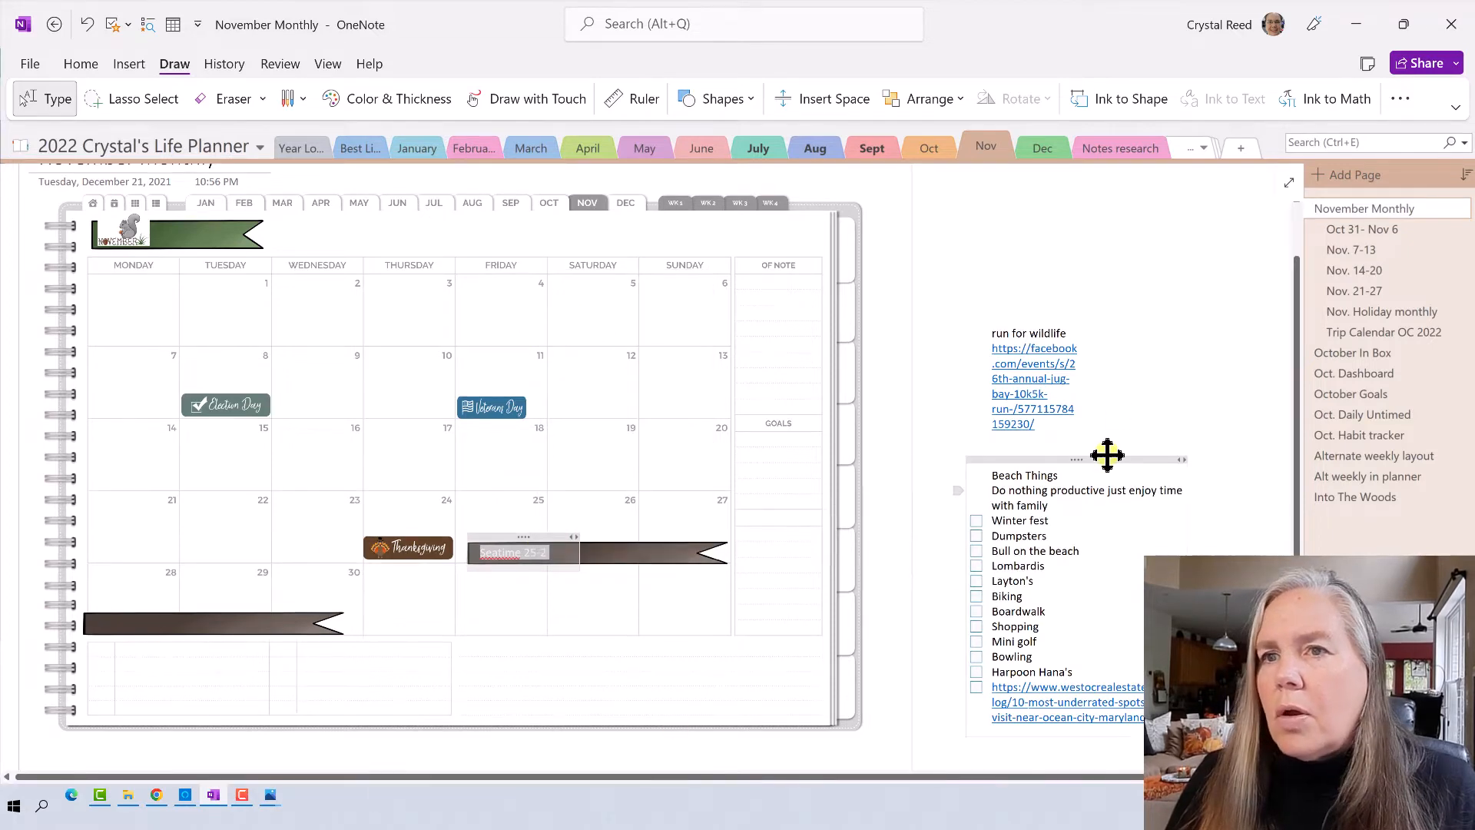
right_click(1130, 389)
click(1183, 482)
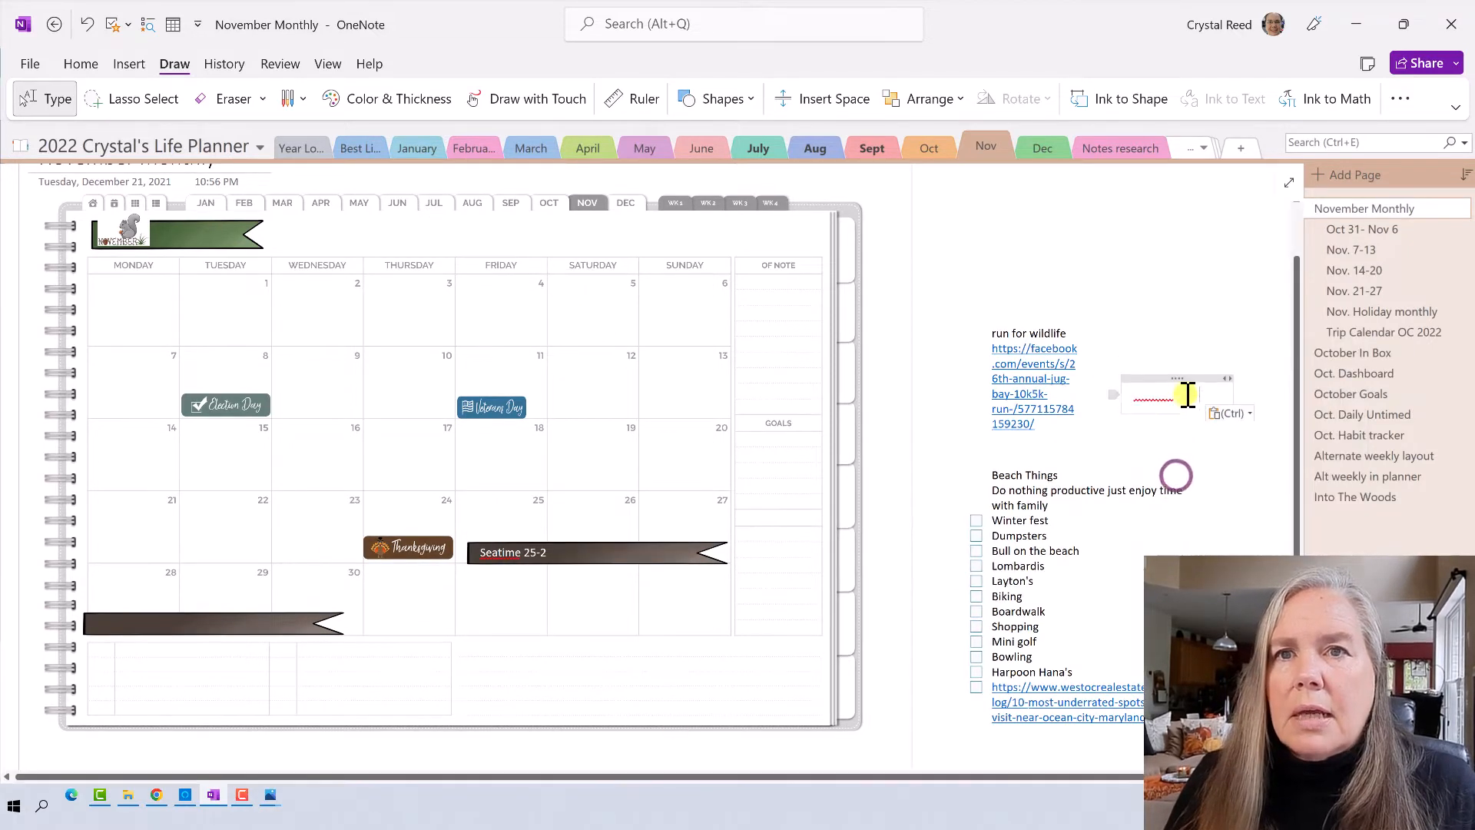
drag(1185, 379, 153, 609)
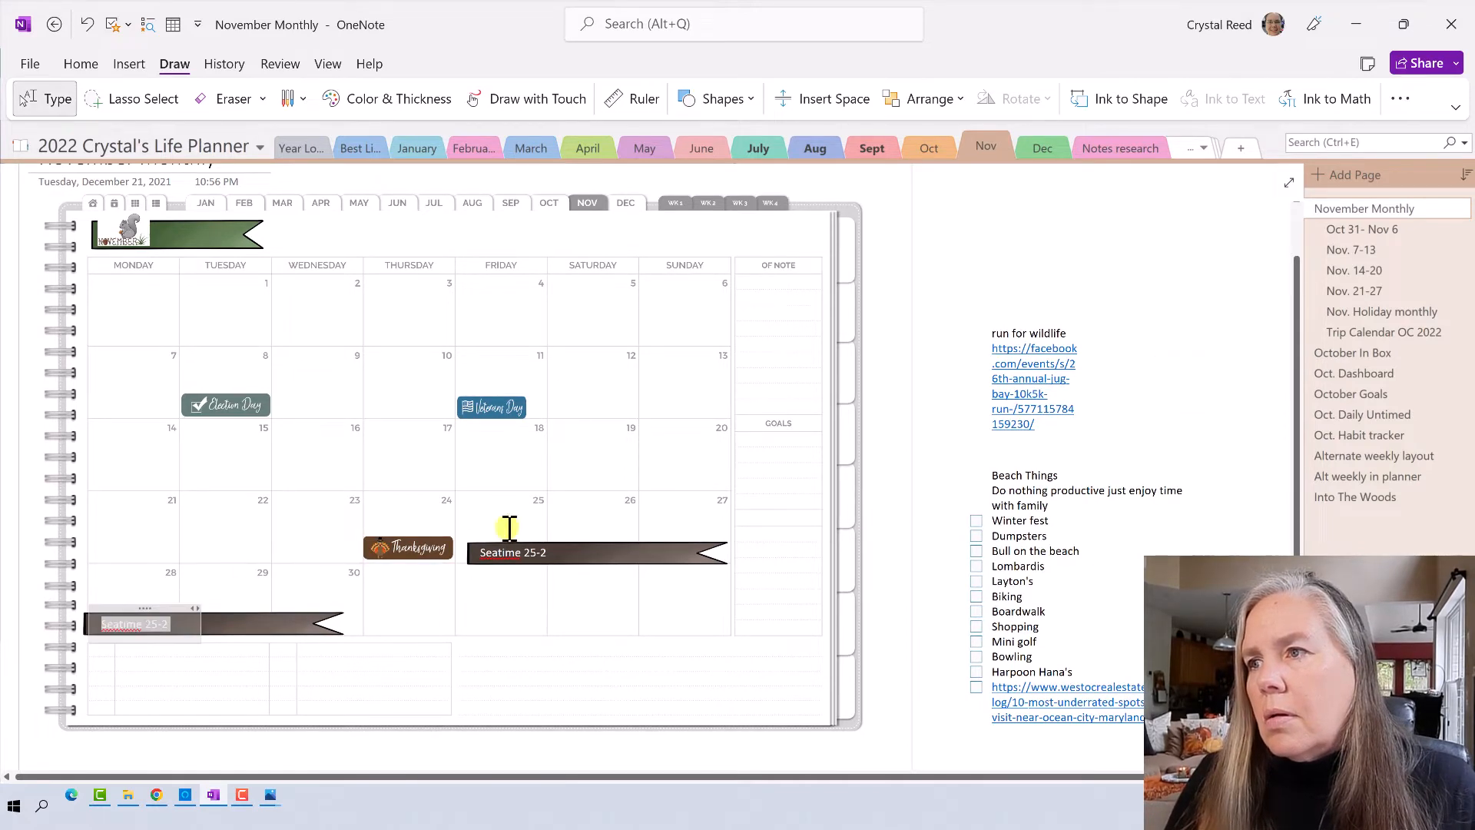
- Copy the black paw print above the gray squirrel on the Into The Woods page
click(1224, 379)
scroll(1224, 380, up, 1)
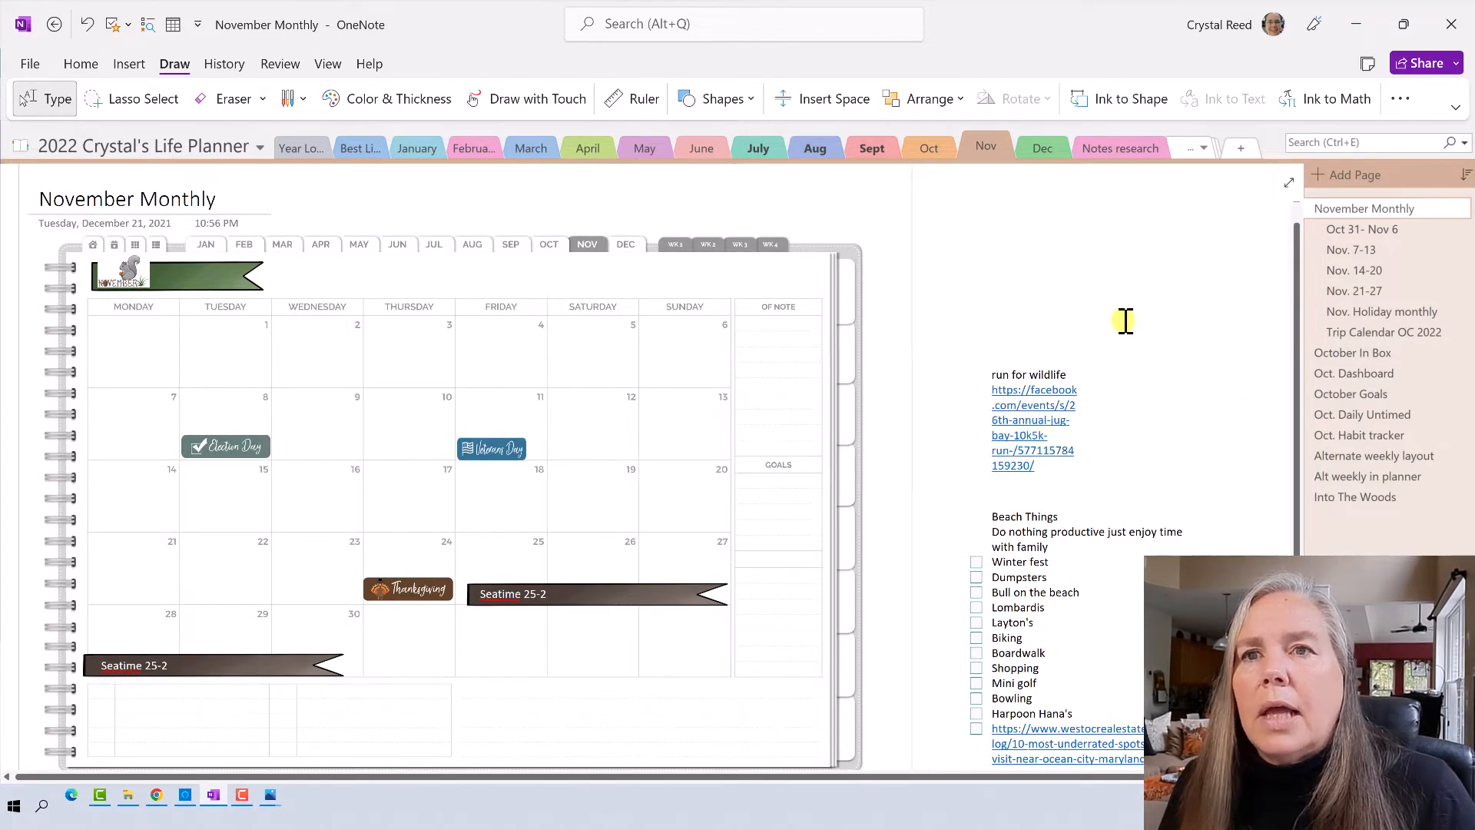
click(1320, 496)
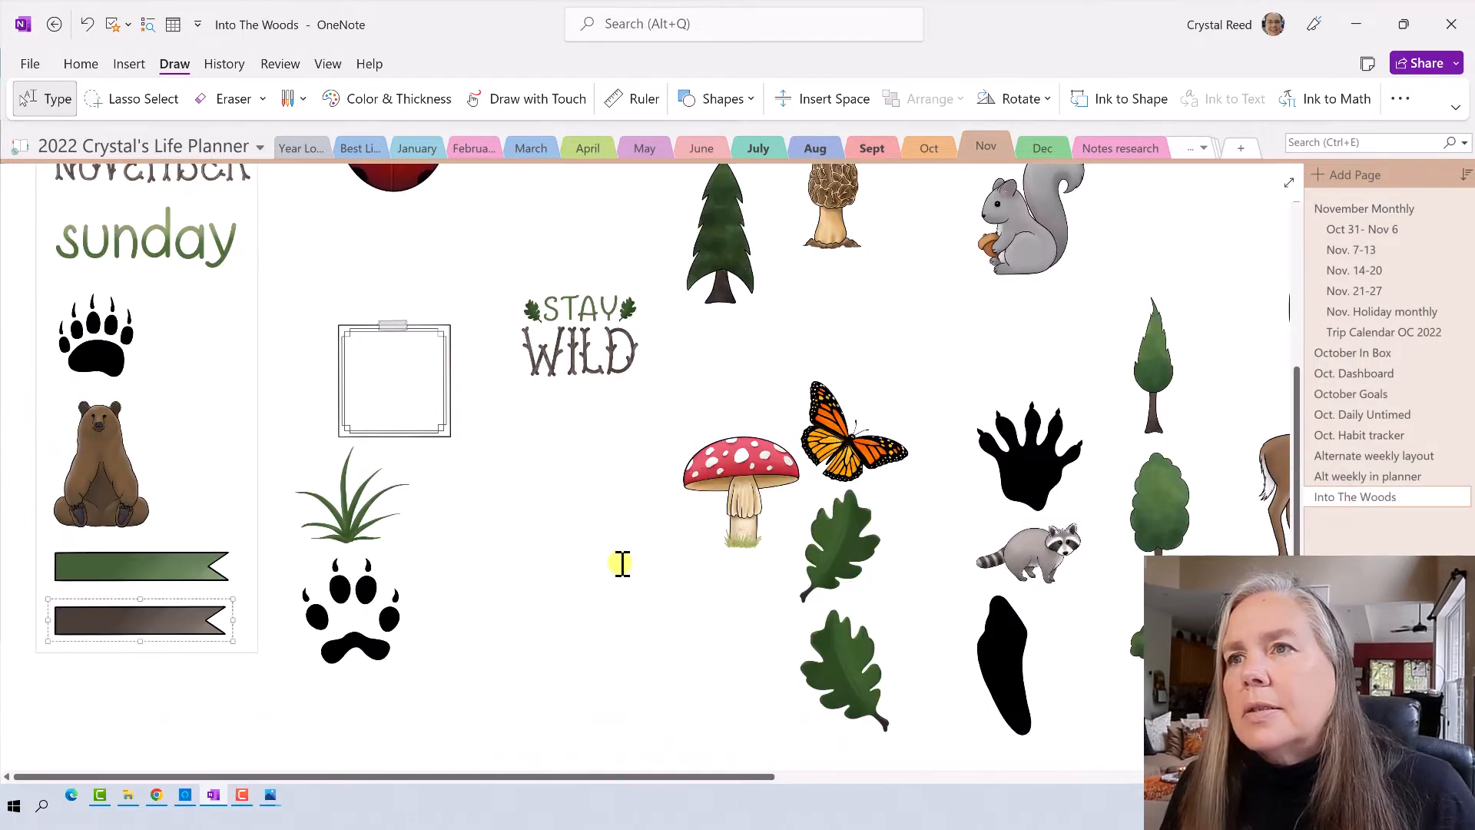
scroll(622, 563, up, 3)
scroll(623, 563, down, 2)
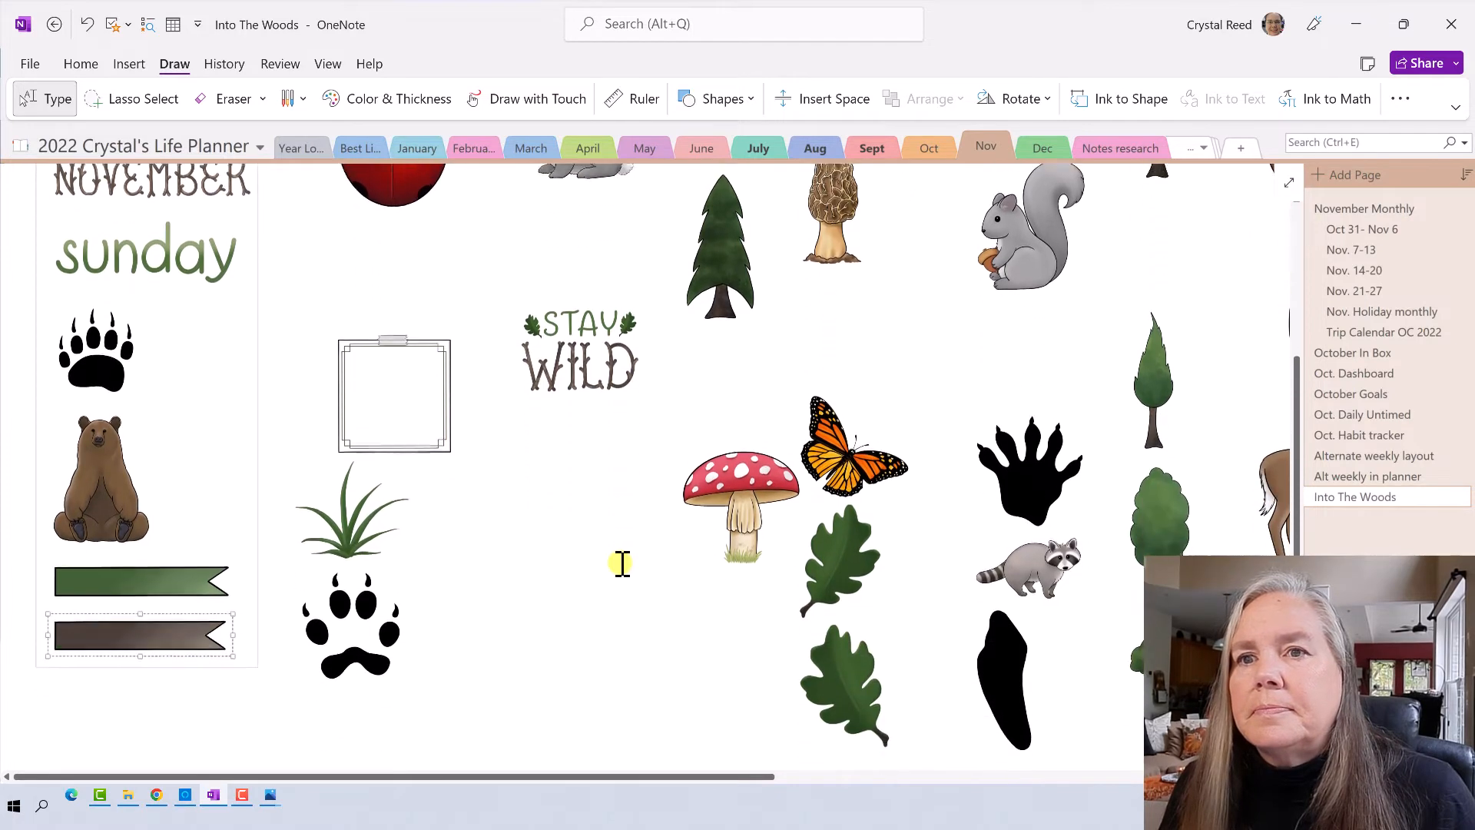
scroll(623, 564, down, 2)
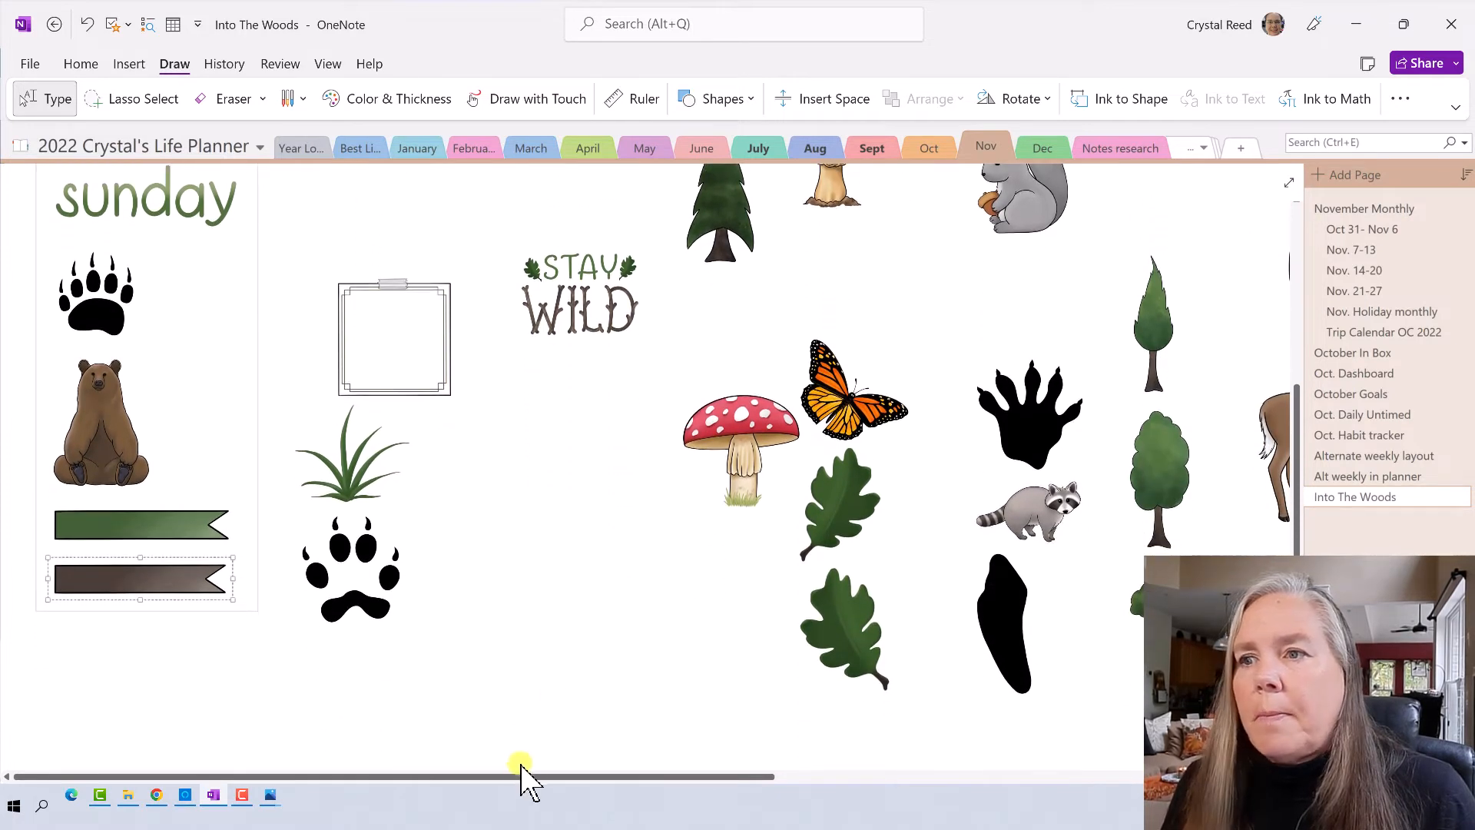
drag(521, 776, 856, 807)
scroll(856, 790, up, 5)
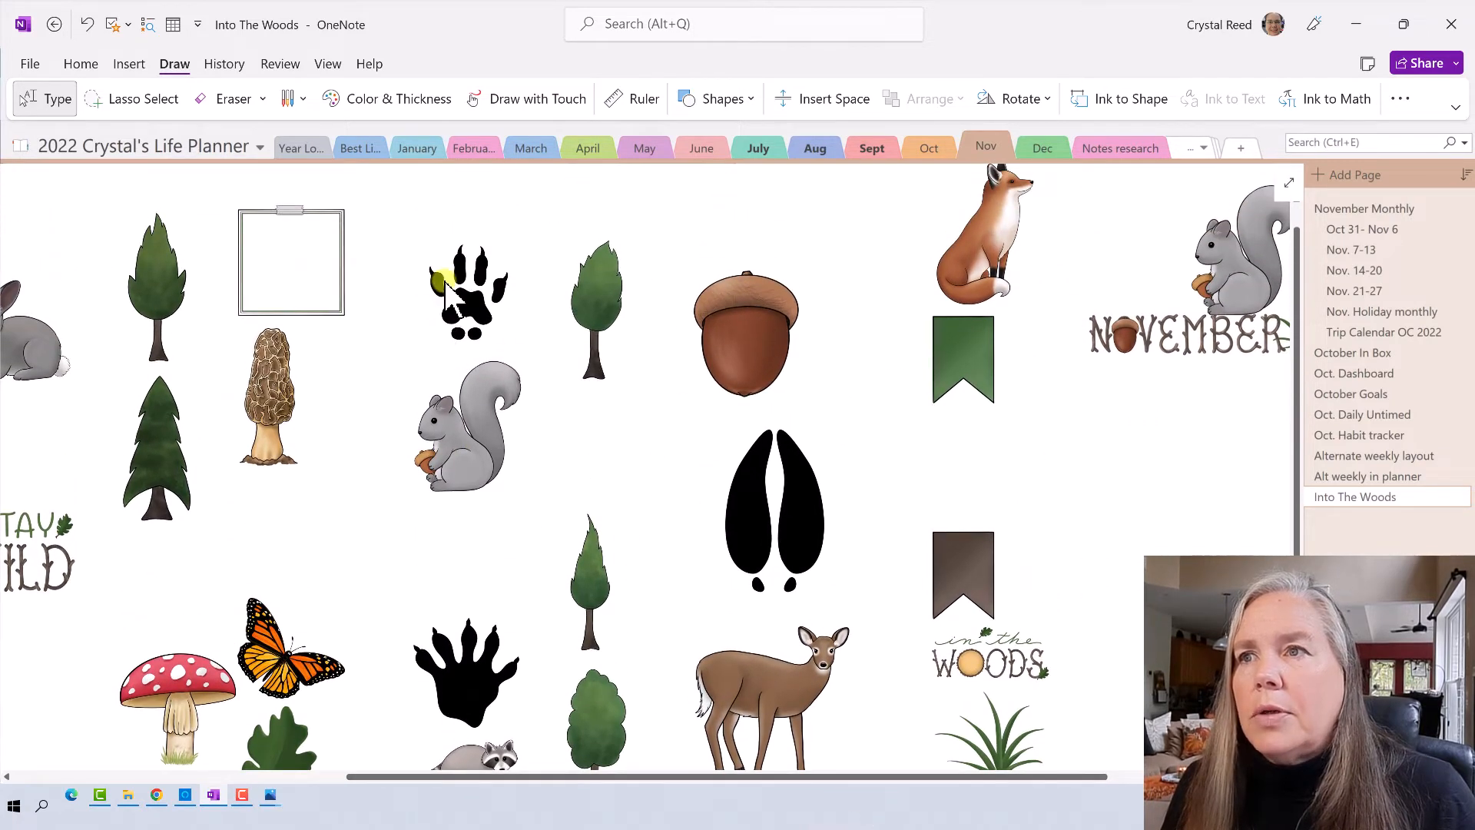
click(447, 289)
right_click(448, 284)
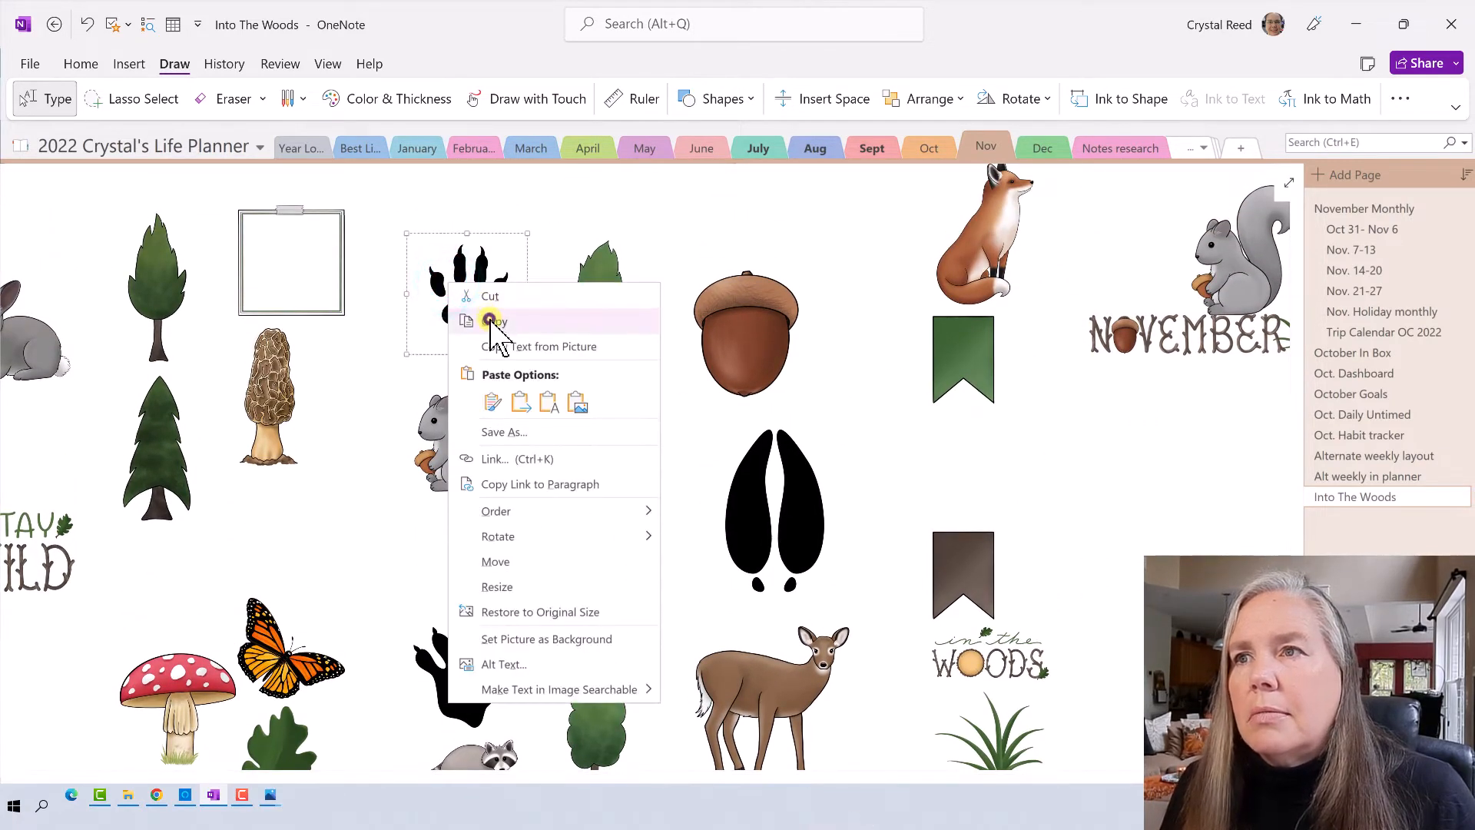
click(489, 321)
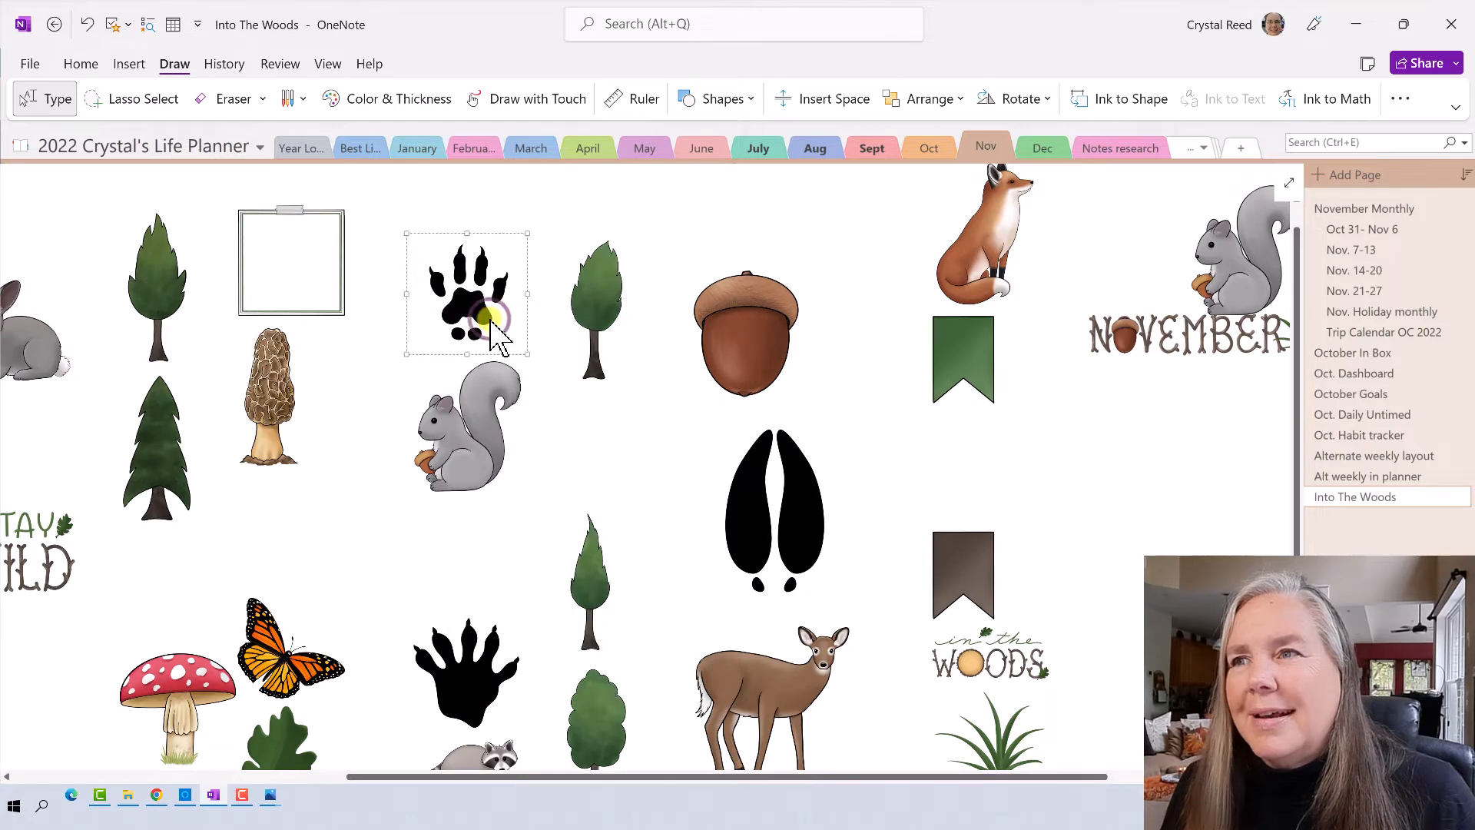
- Paste two copies of the paw print into the blank area beside the calendar on the November Monthly page
click(1358, 209)
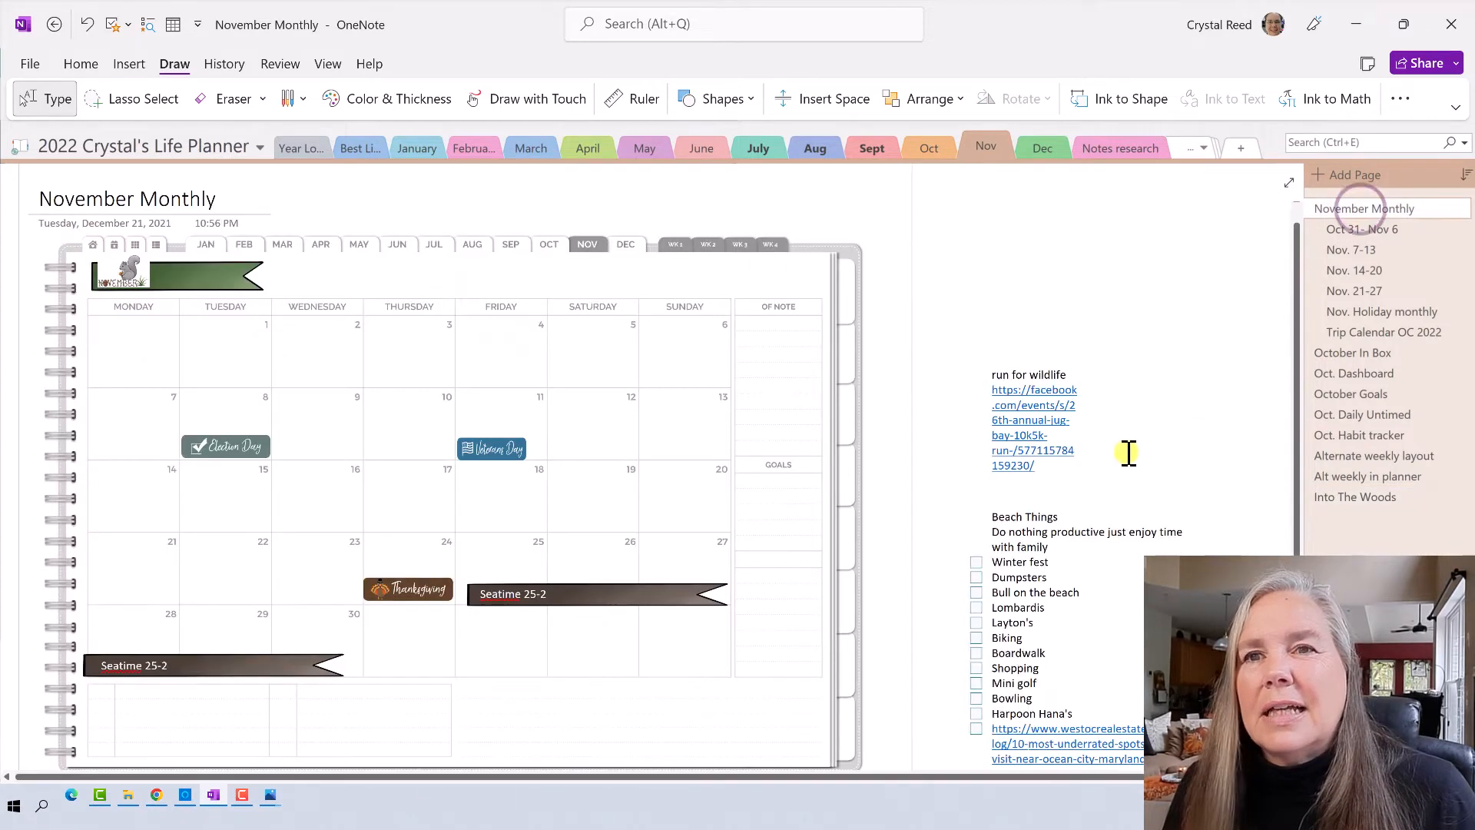
right_click(1137, 317)
click(1190, 411)
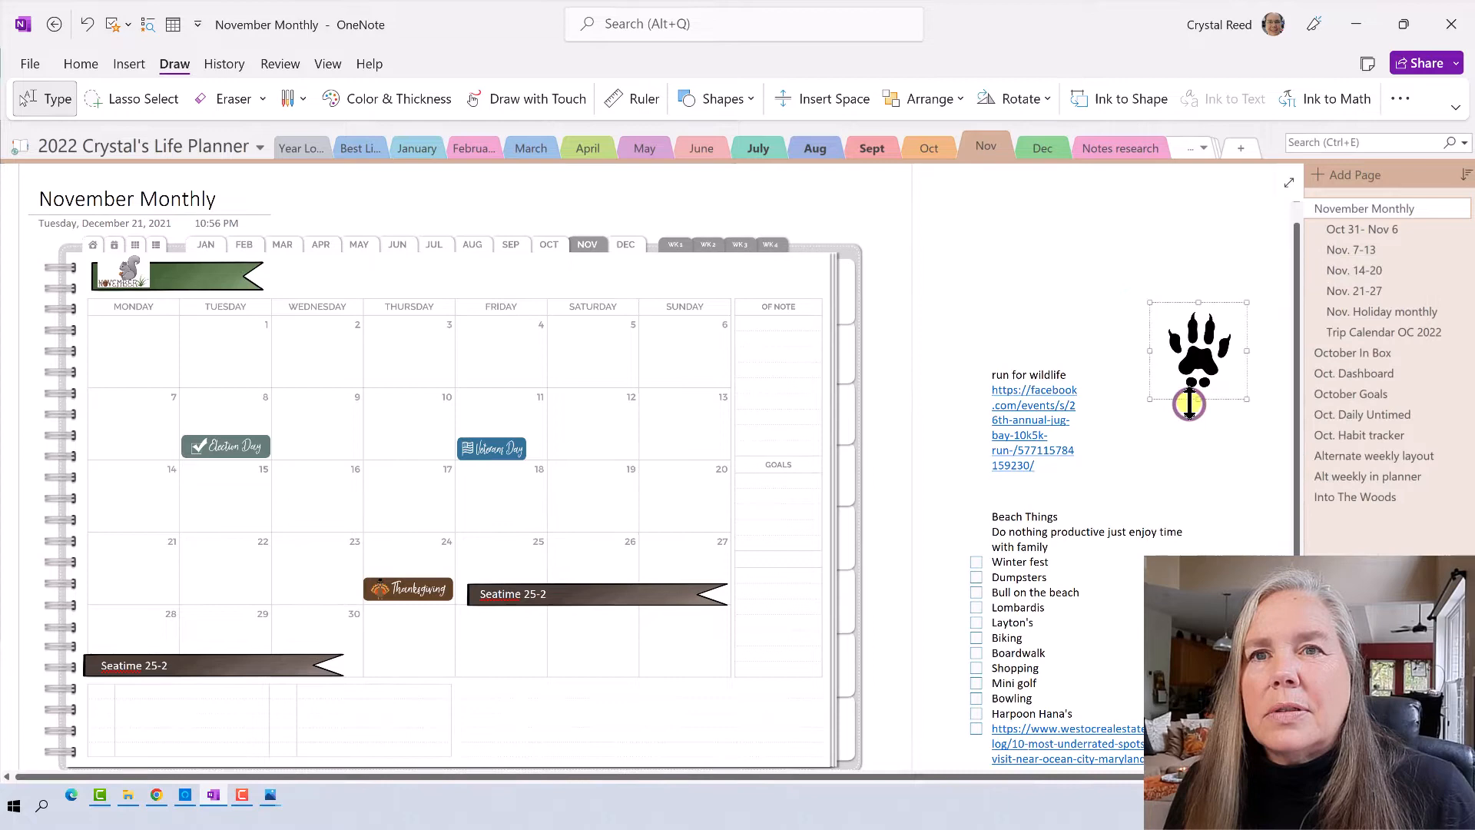
right_click(1200, 361)
key(Escape)
right_click(1201, 241)
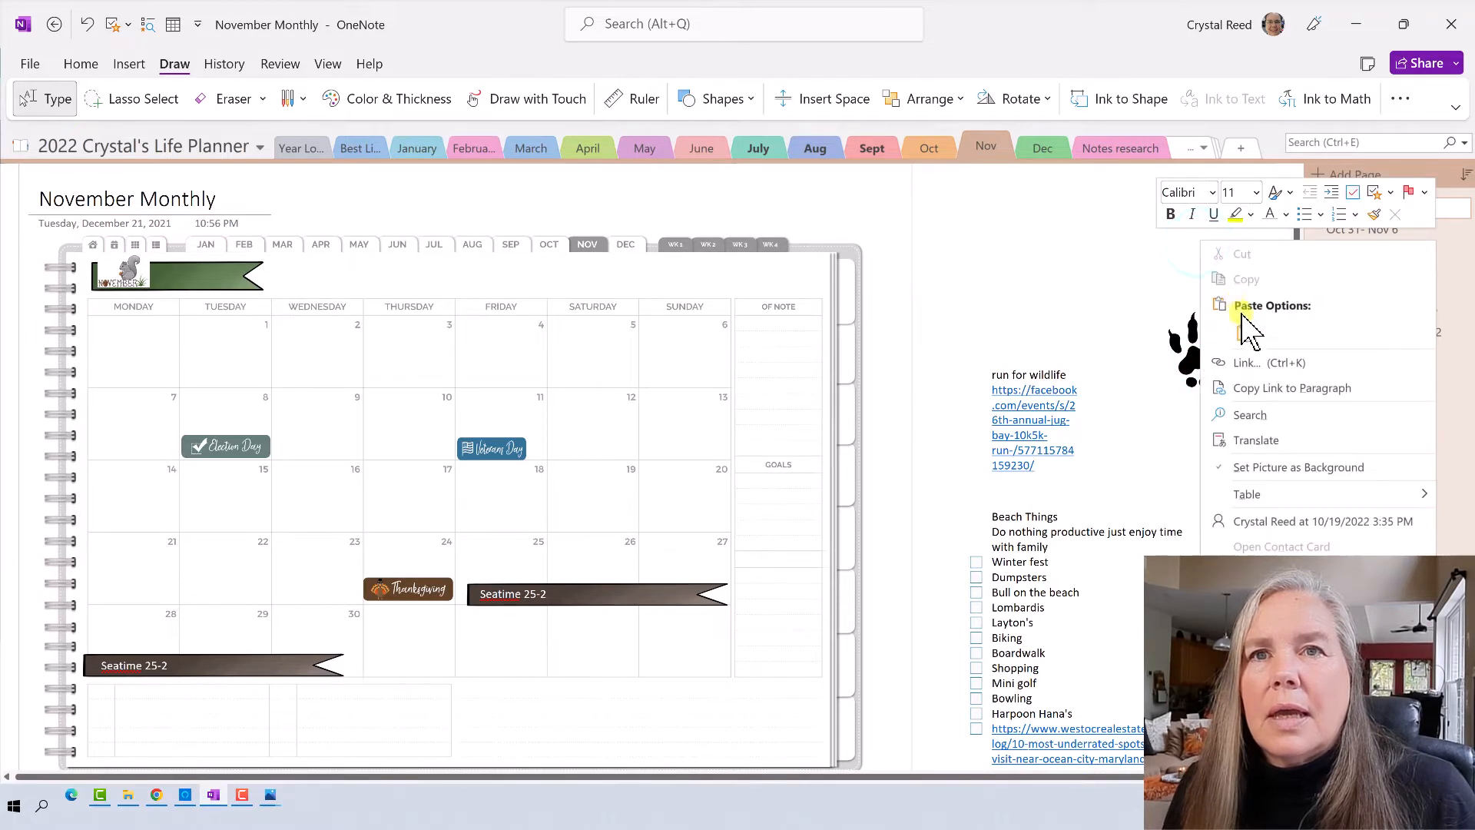
click(1220, 327)
- Shrink both paw prints and place them staggered in the November 12 box
click(1195, 350)
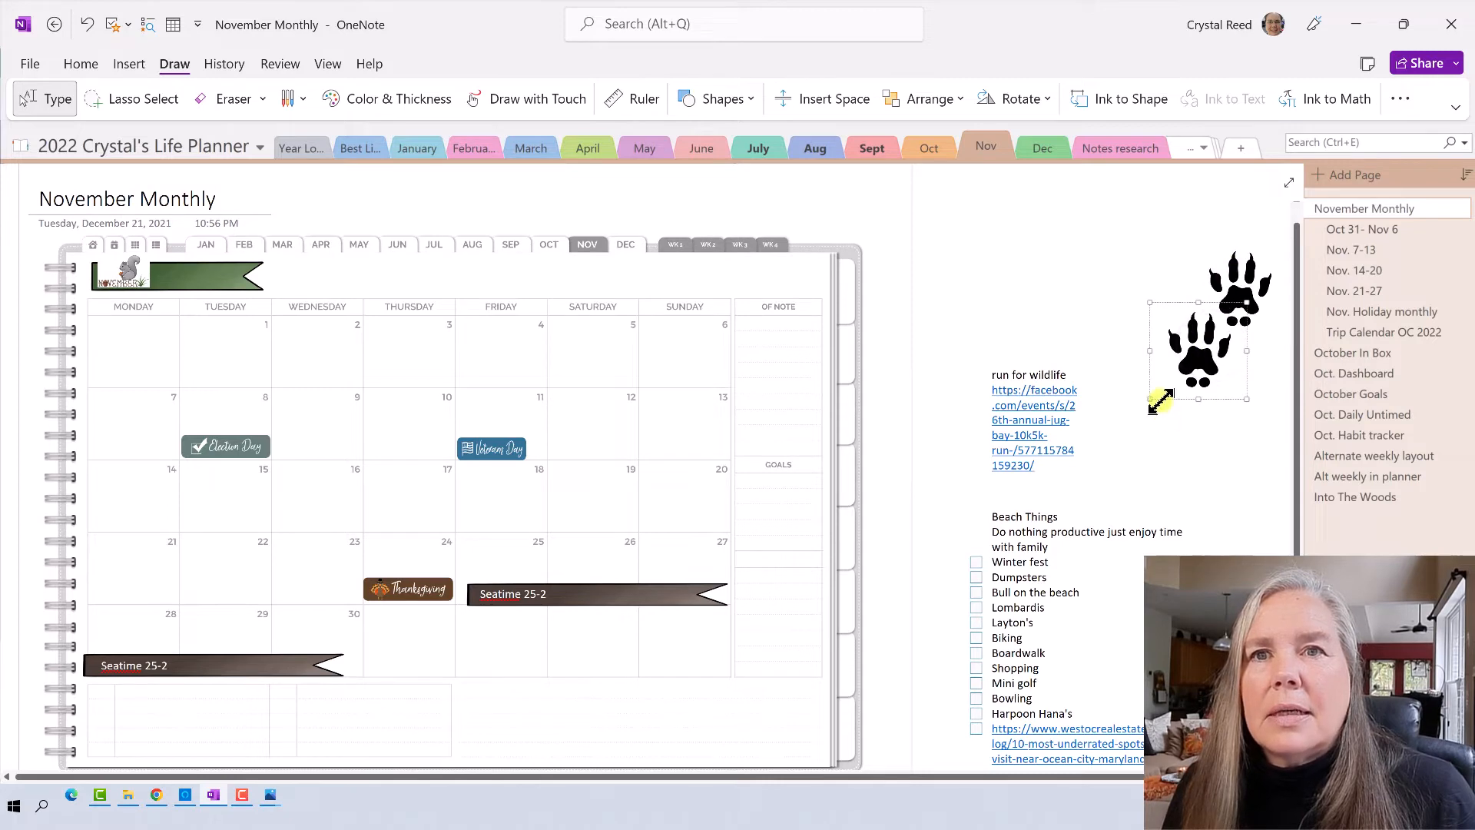
drag(1157, 400, 1252, 294)
drag(1192, 338, 580, 421)
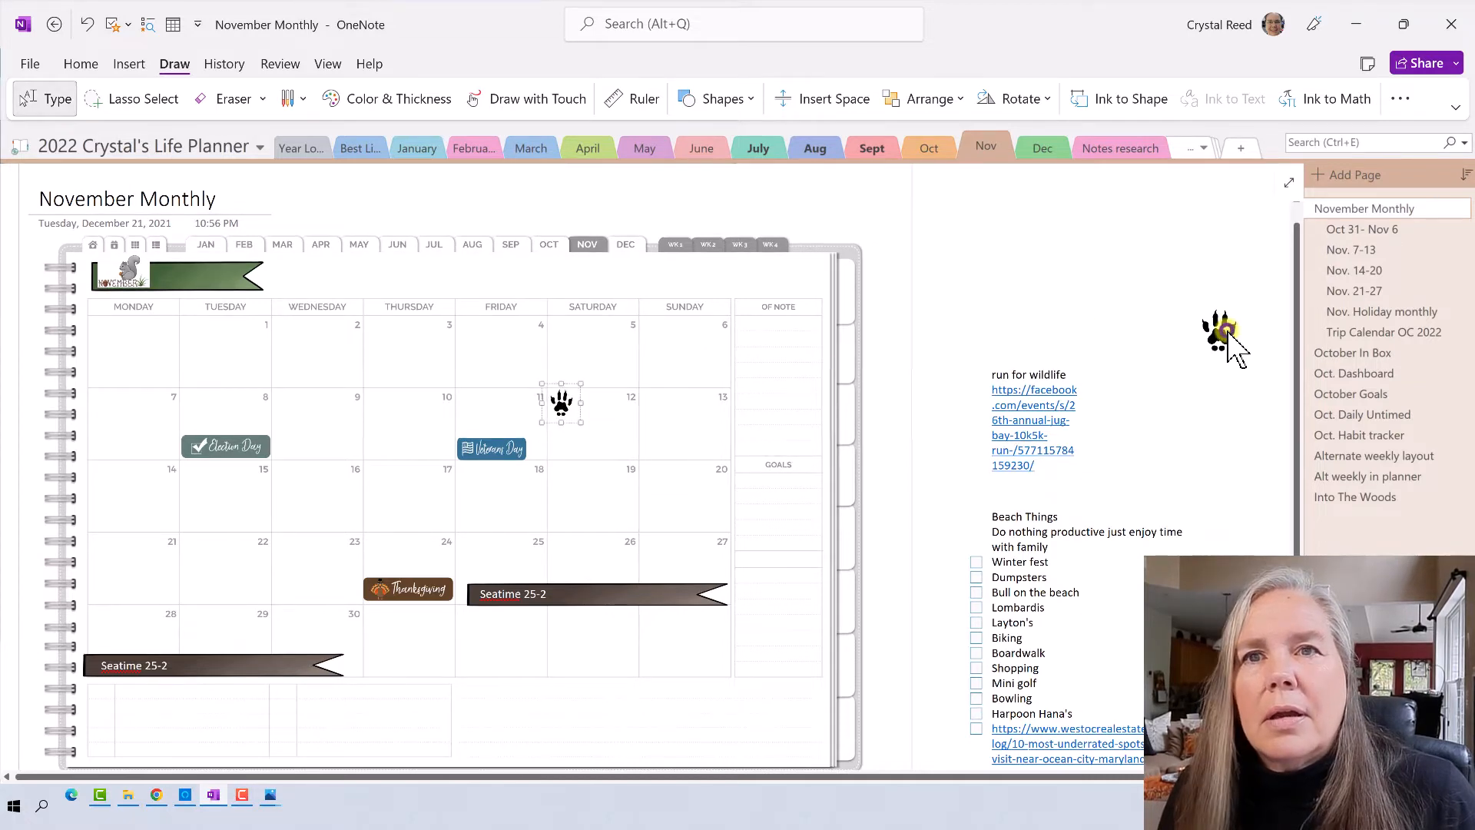
drag(1230, 338, 596, 436)
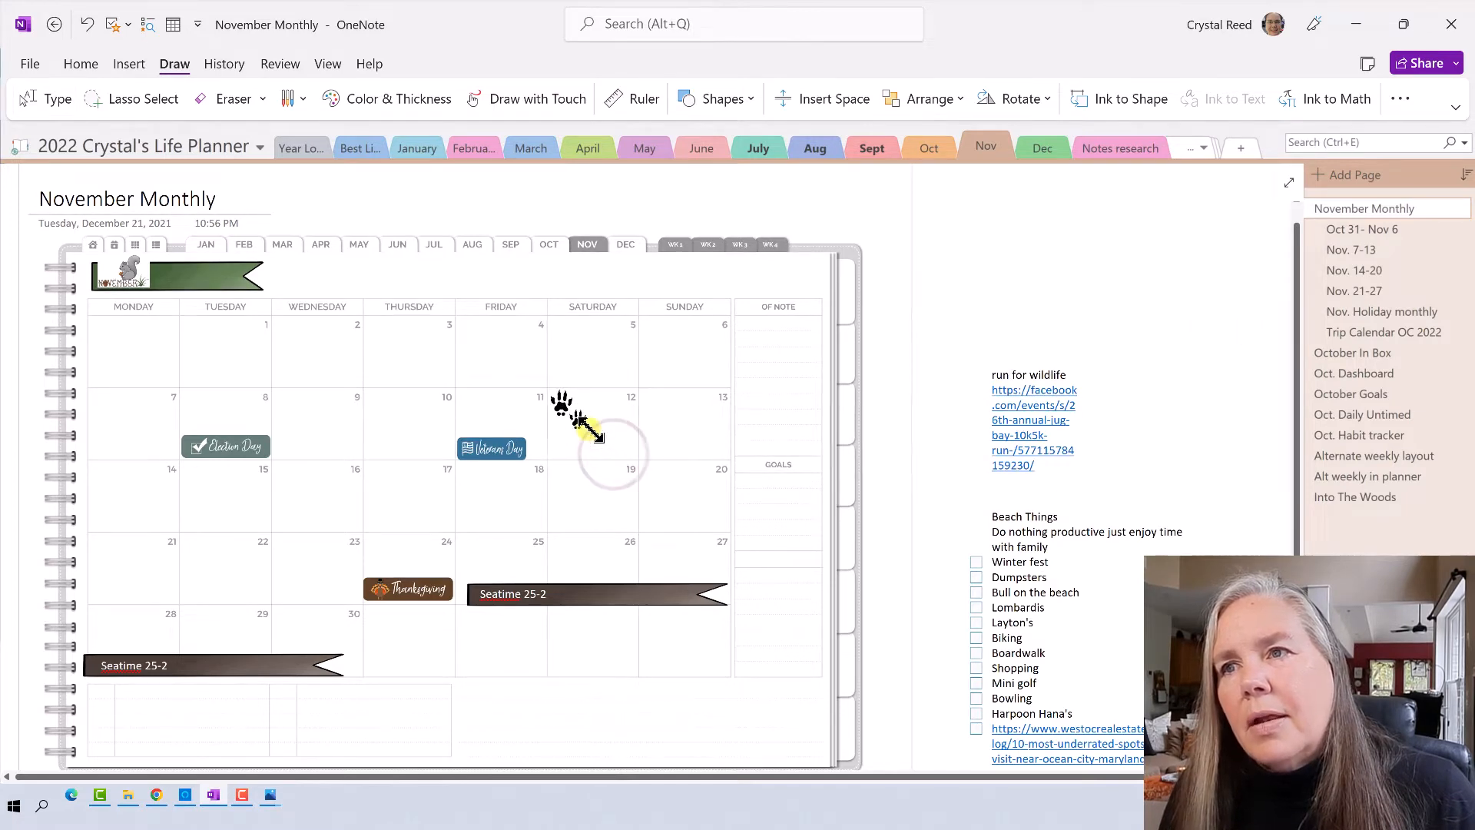
- Copy the Facebook event URL under the "run for wildlife" text
click(990, 373)
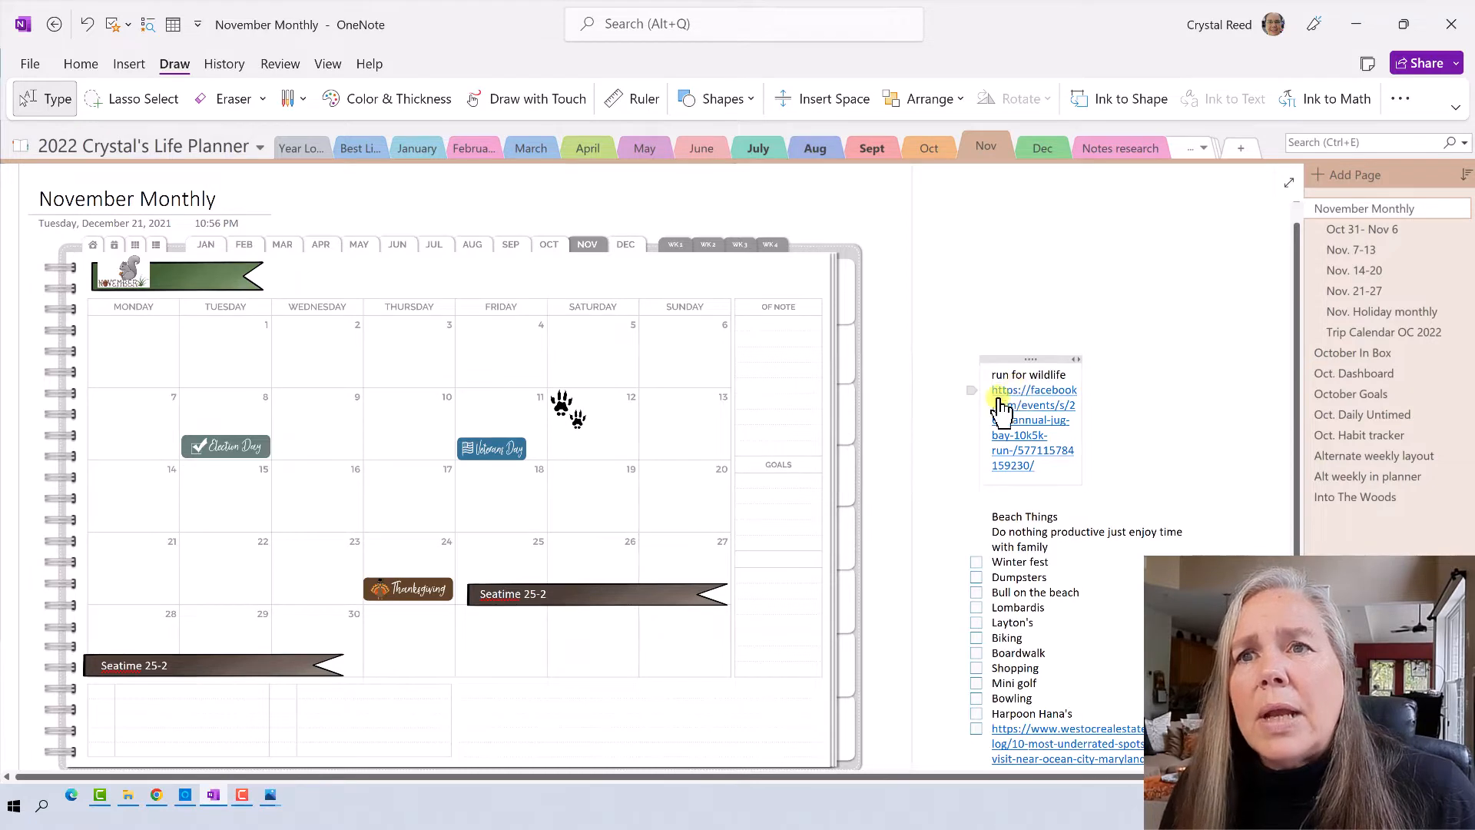
triple_click(1047, 463)
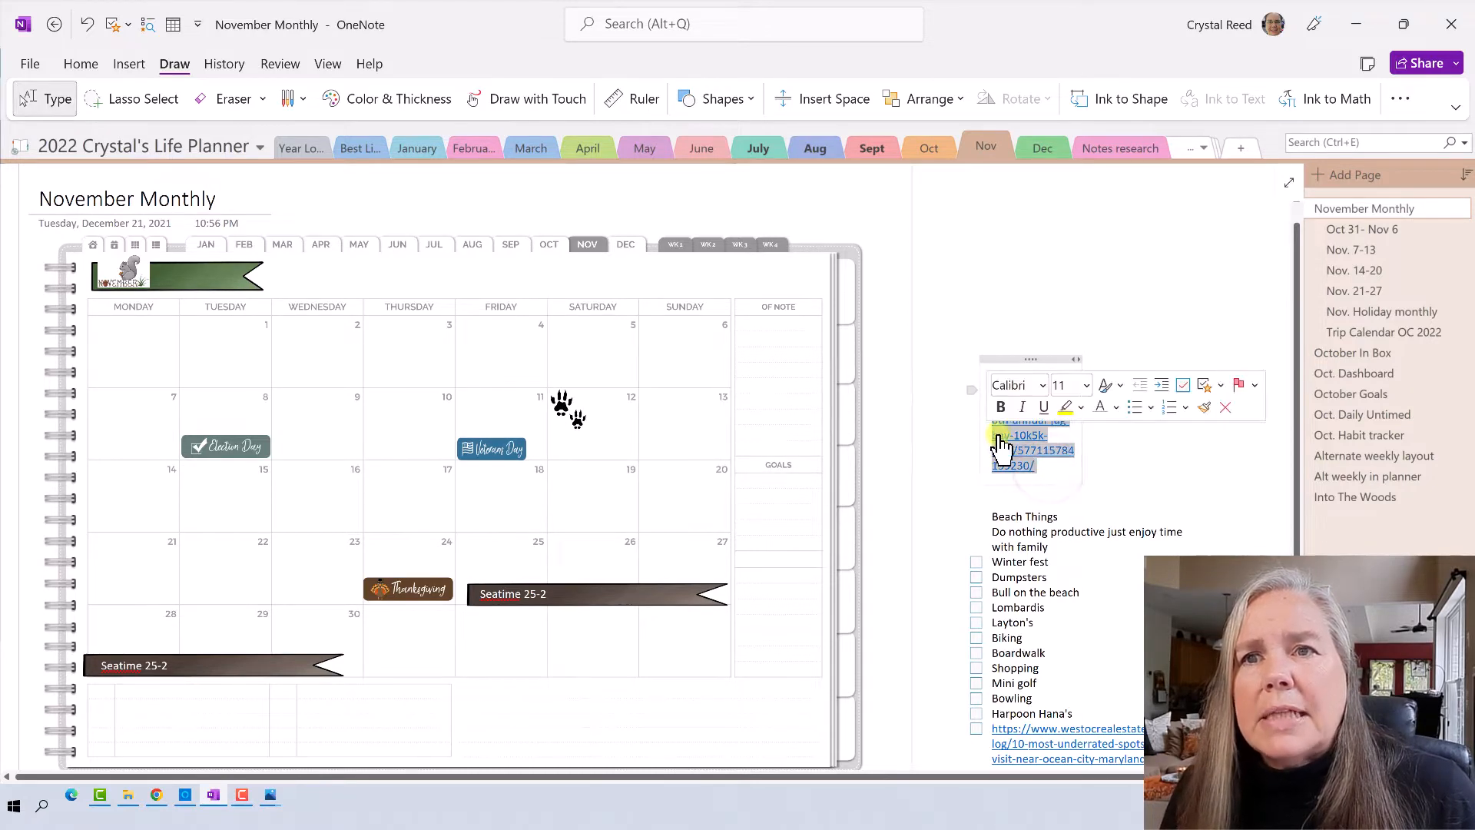
right_click(1015, 444)
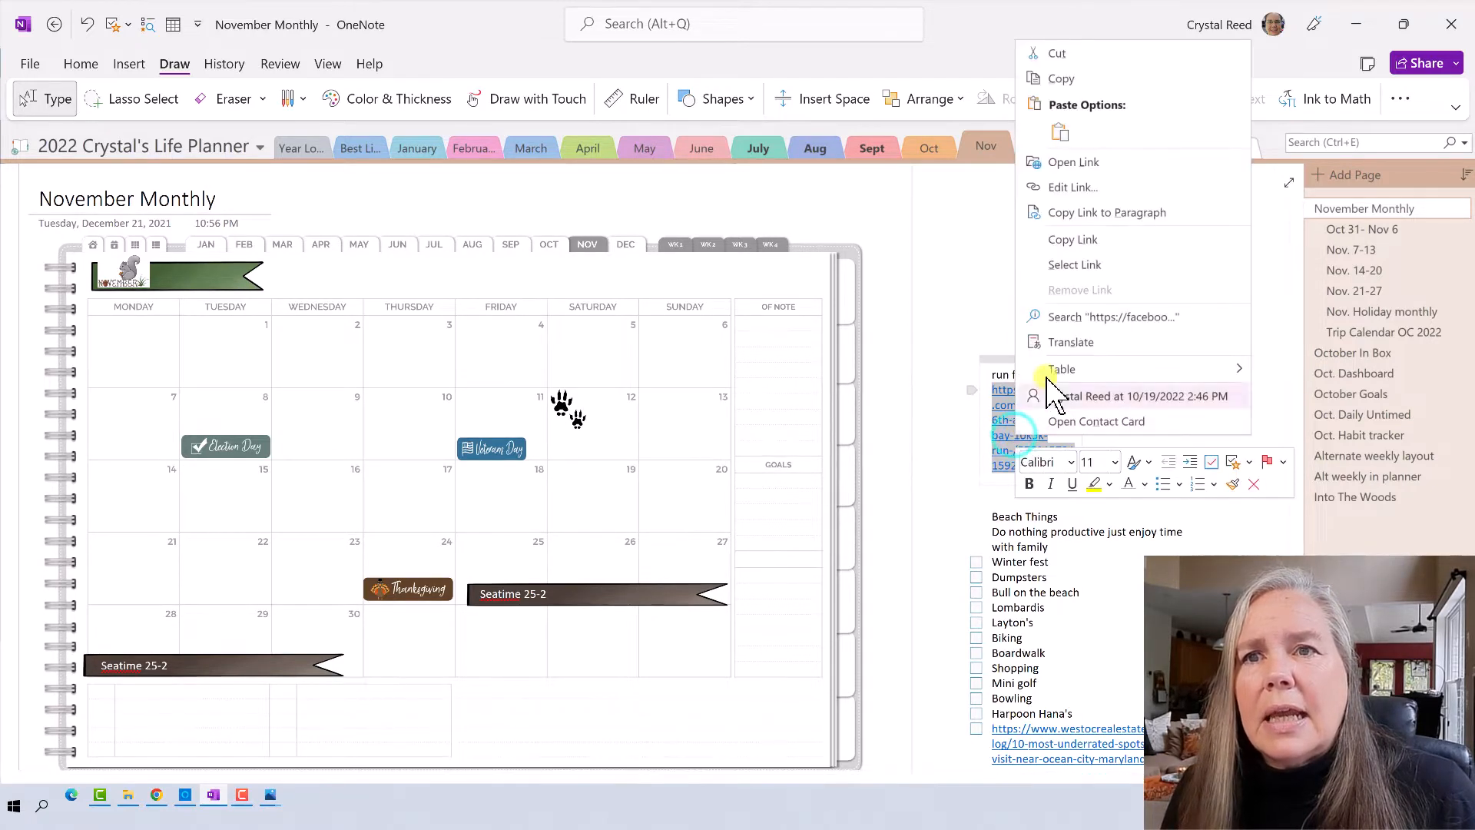
click(1067, 77)
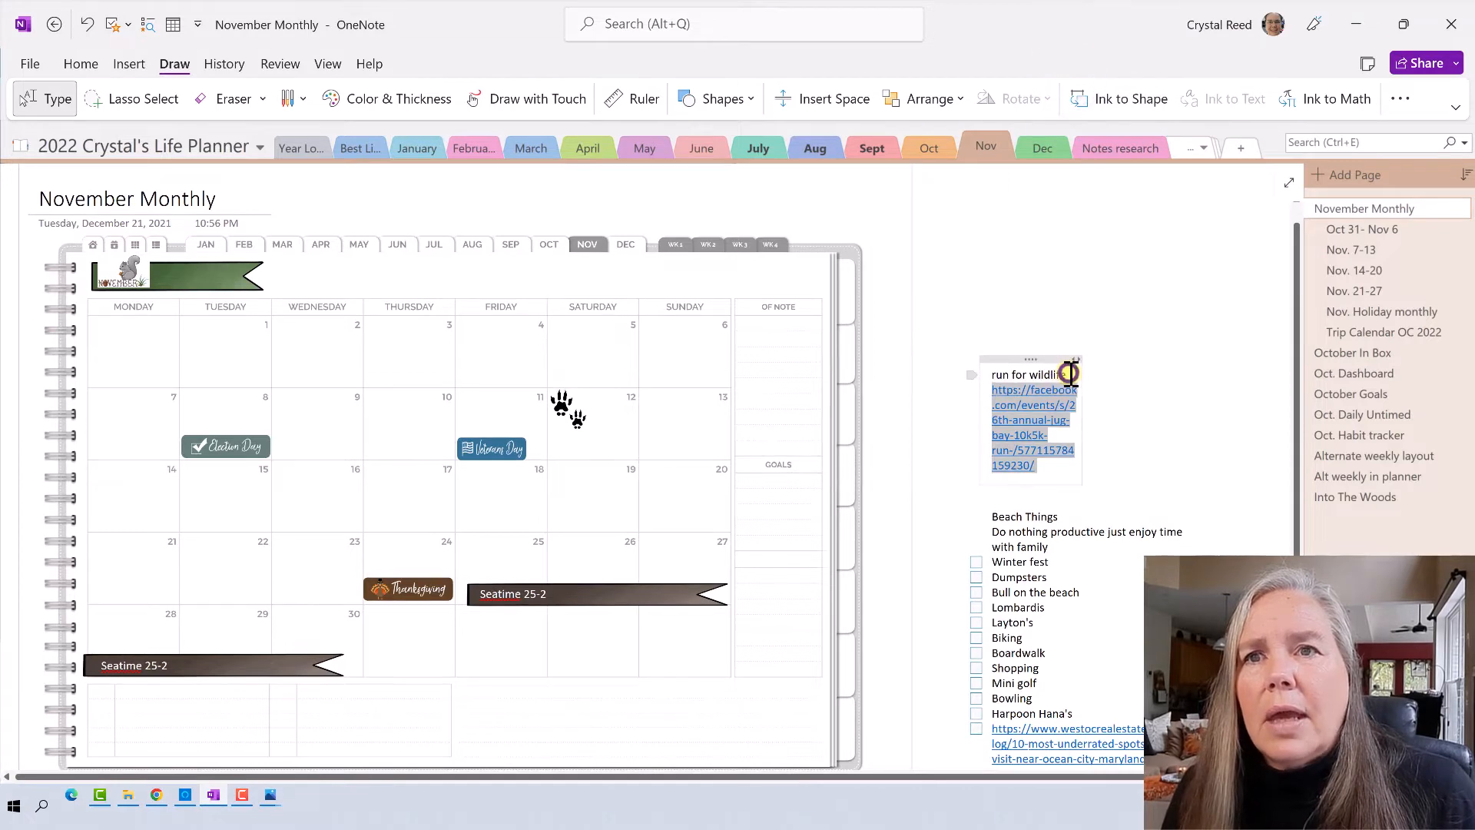
- Turn the "run for wildlife" text into a link to the copied Facebook event address
drag(1070, 373, 992, 372)
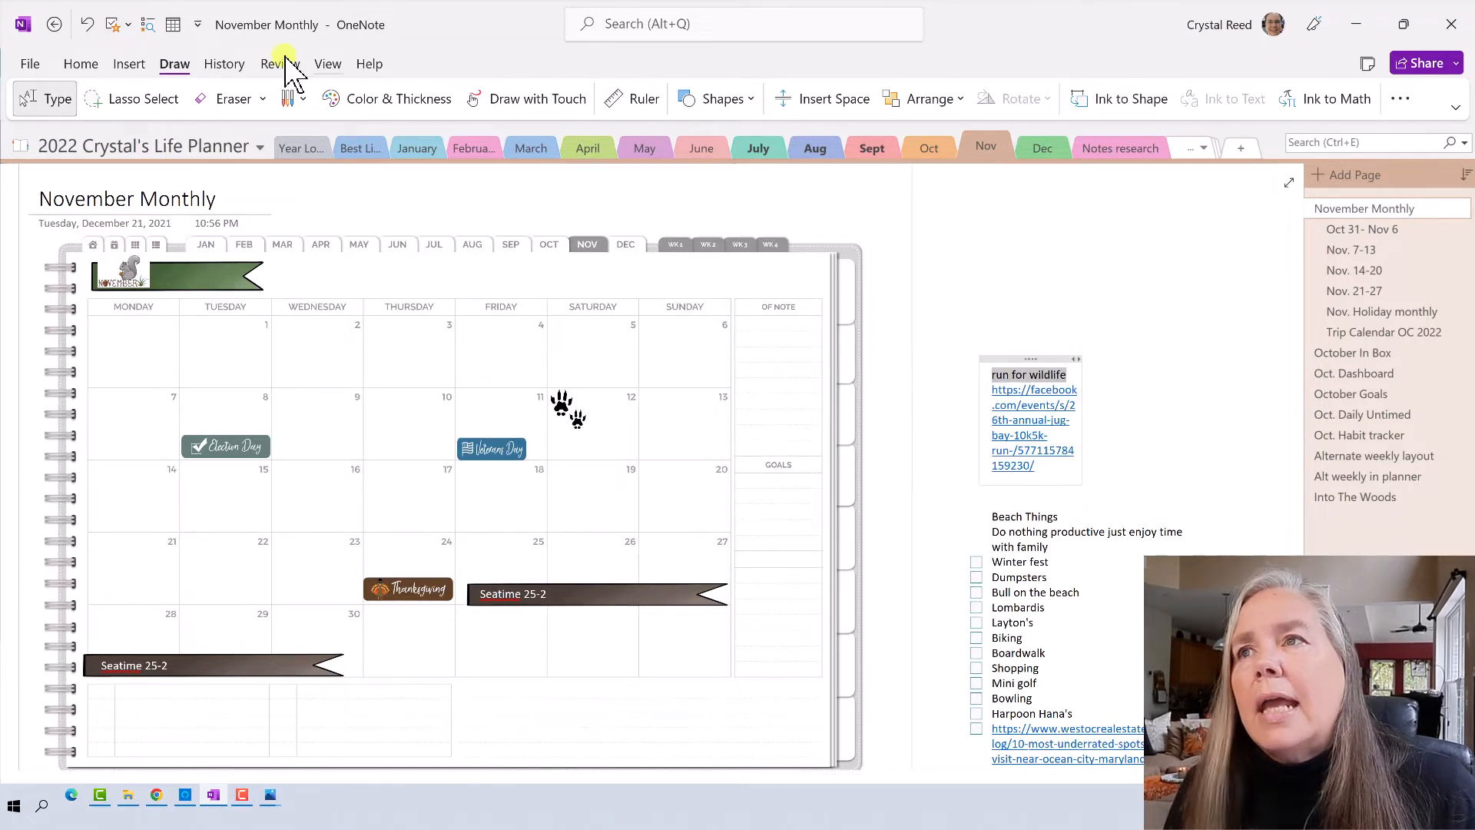
click(80, 65)
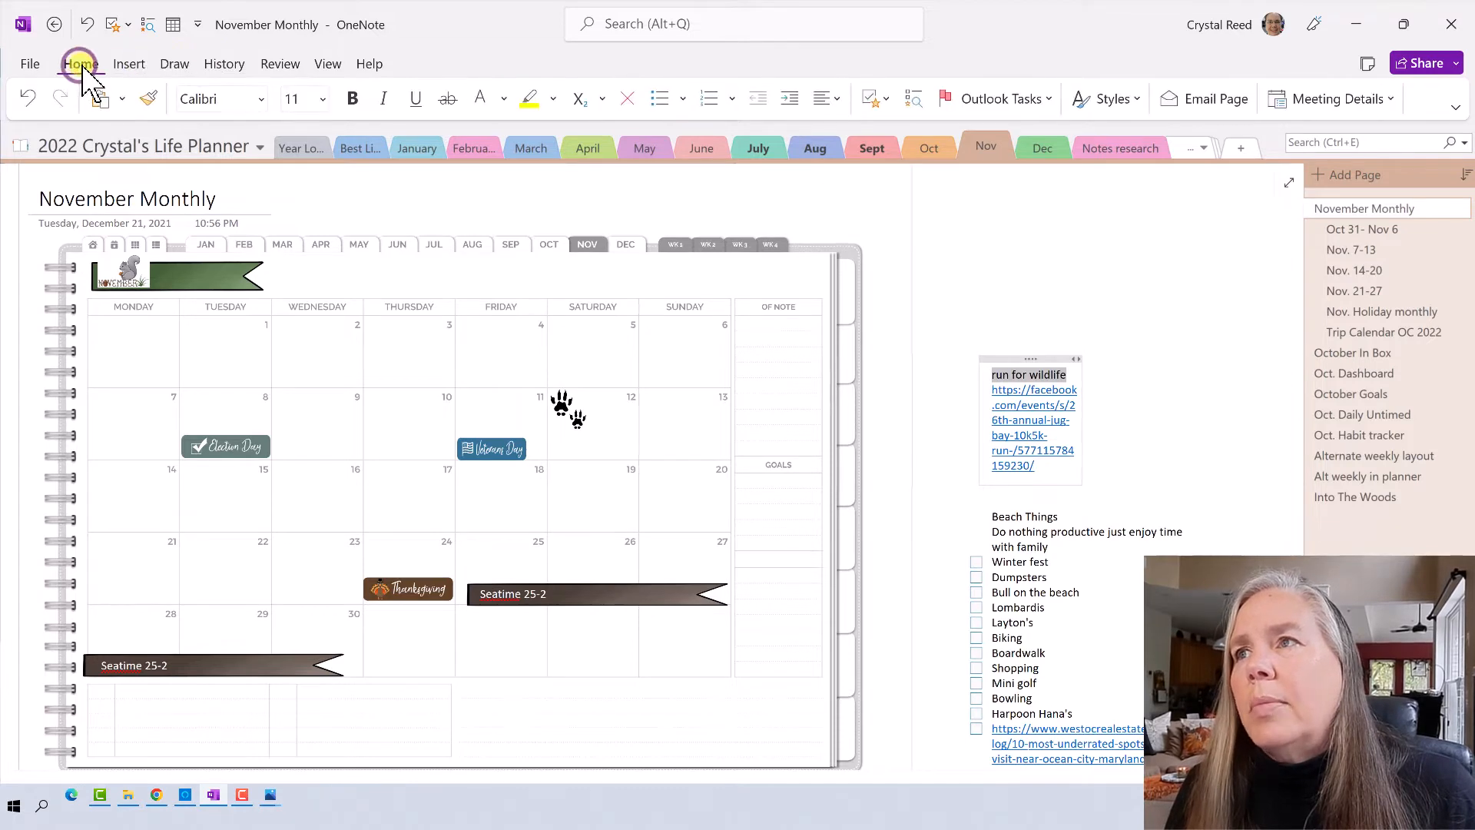
click(129, 65)
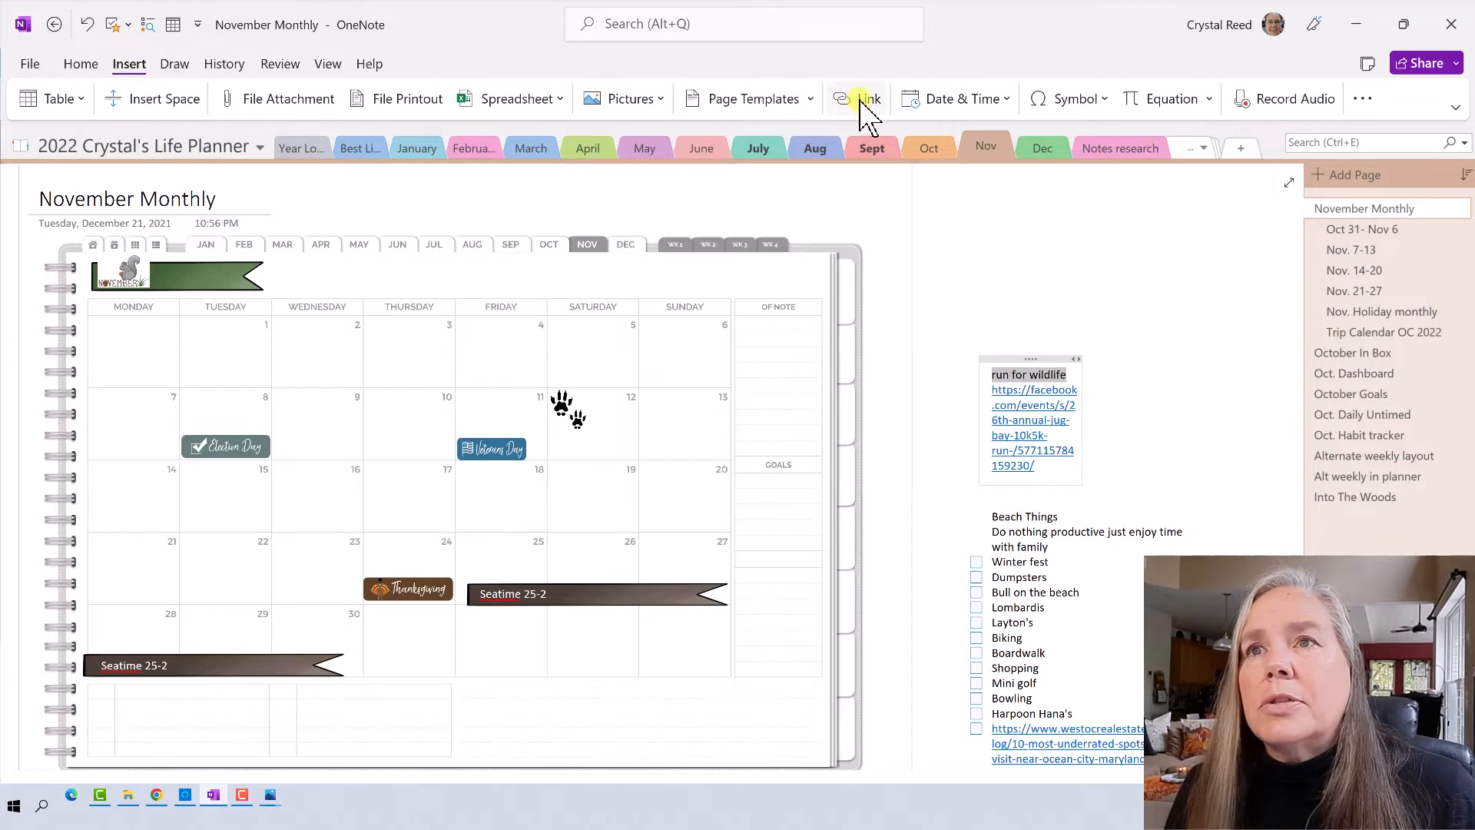
click(859, 99)
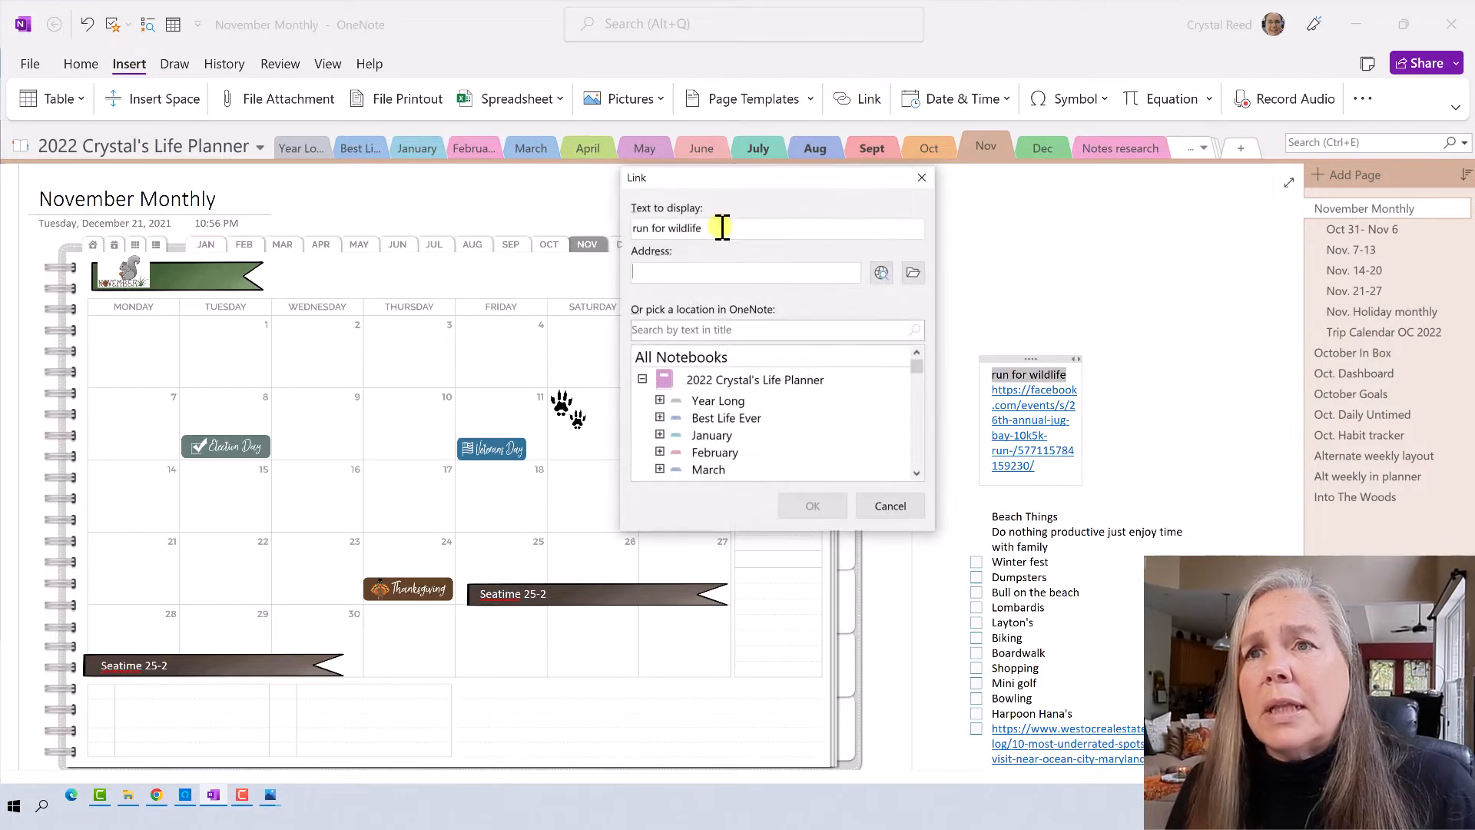
key(shift+F10)
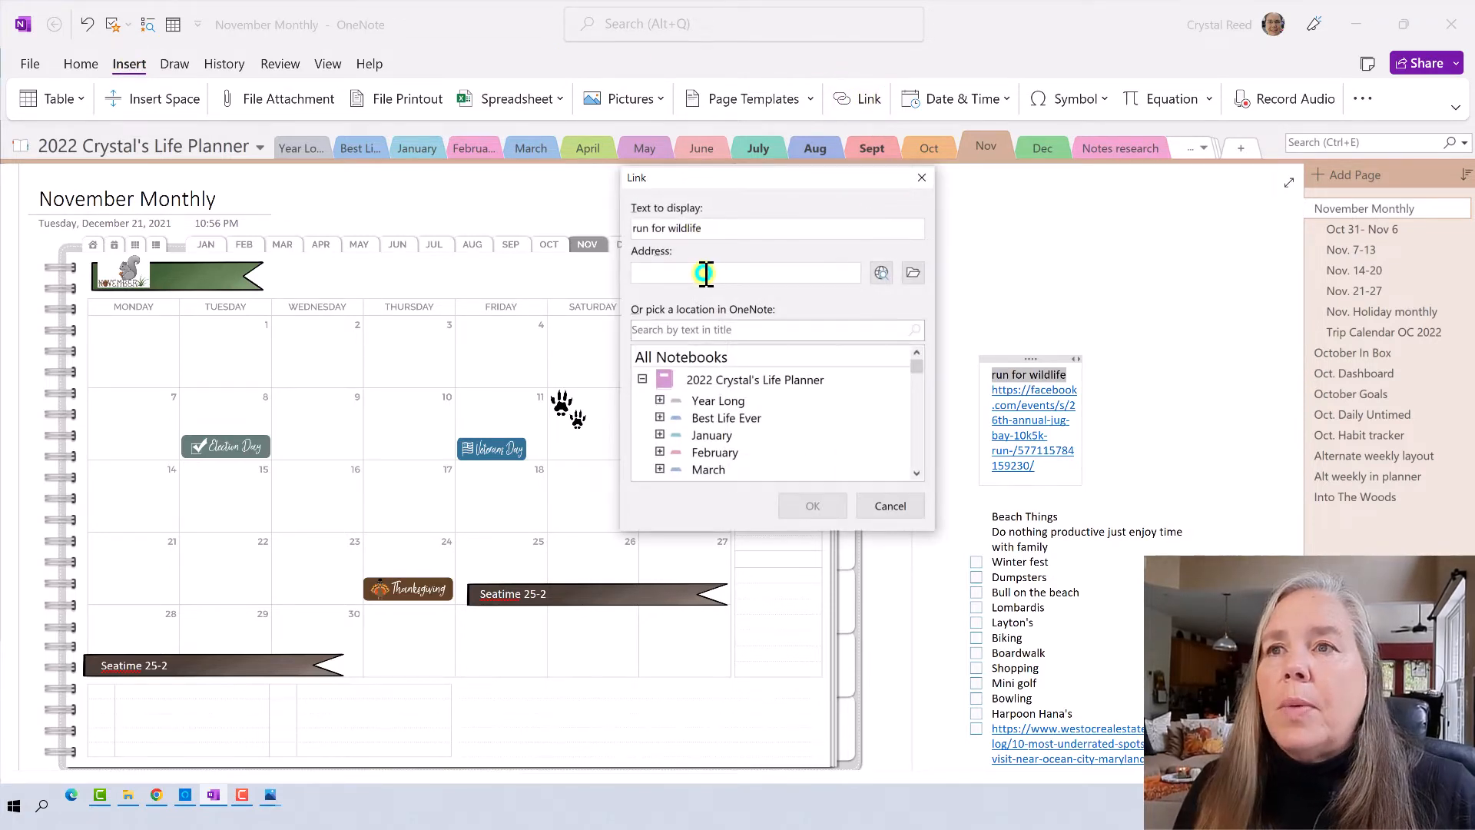
right_click(704, 273)
click(689, 326)
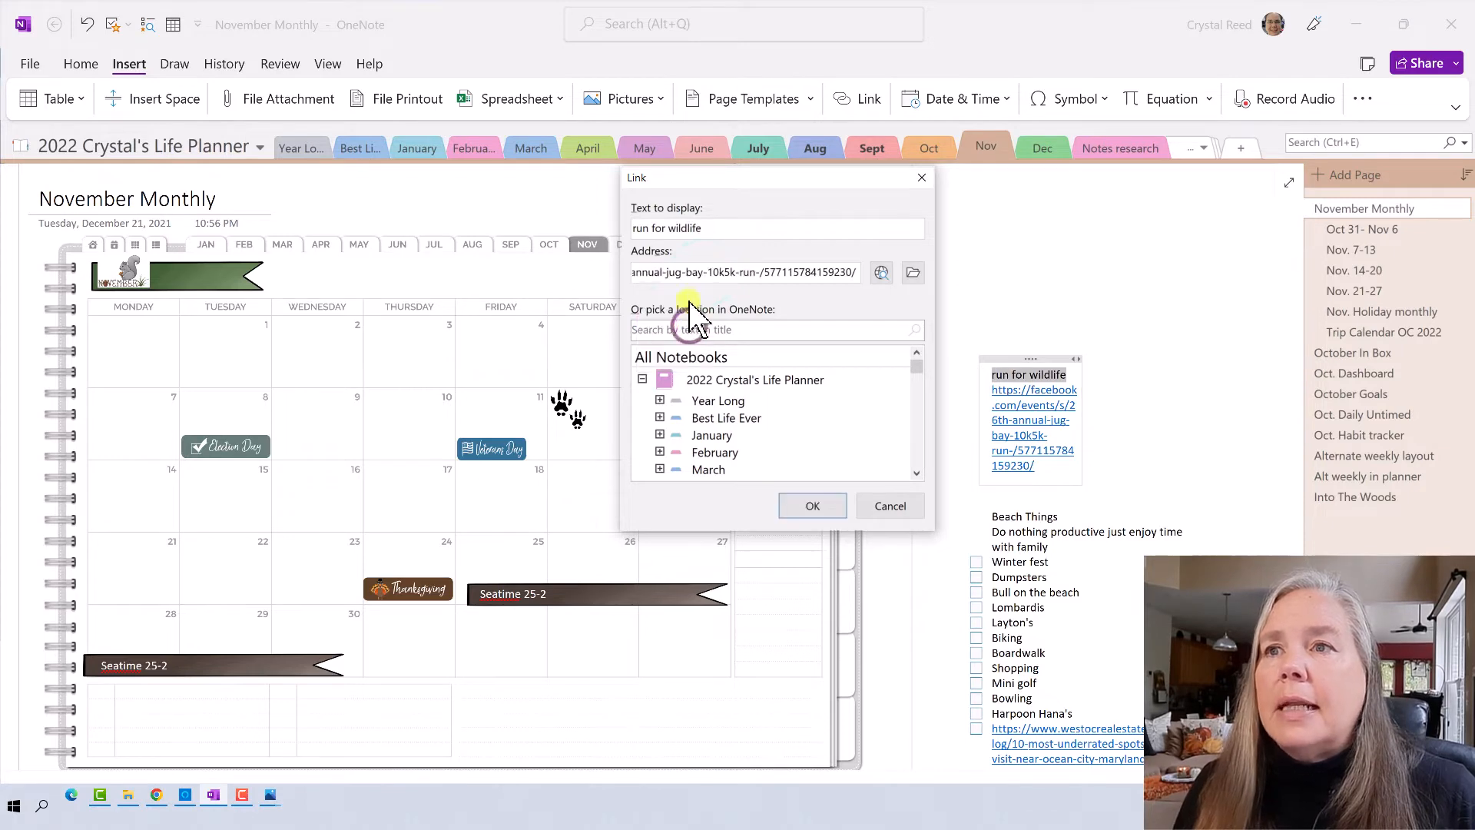
click(813, 506)
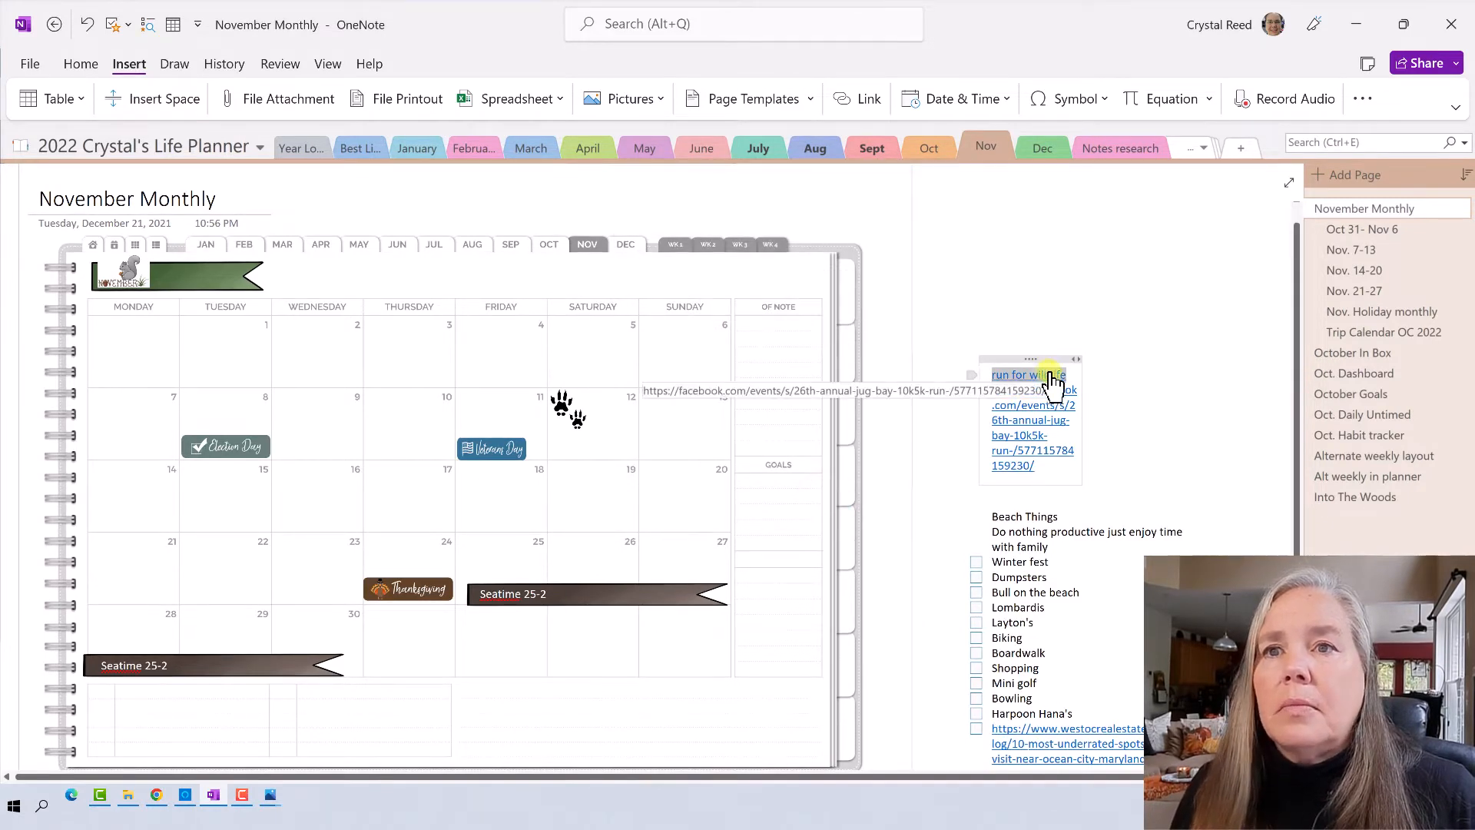
click(1129, 377)
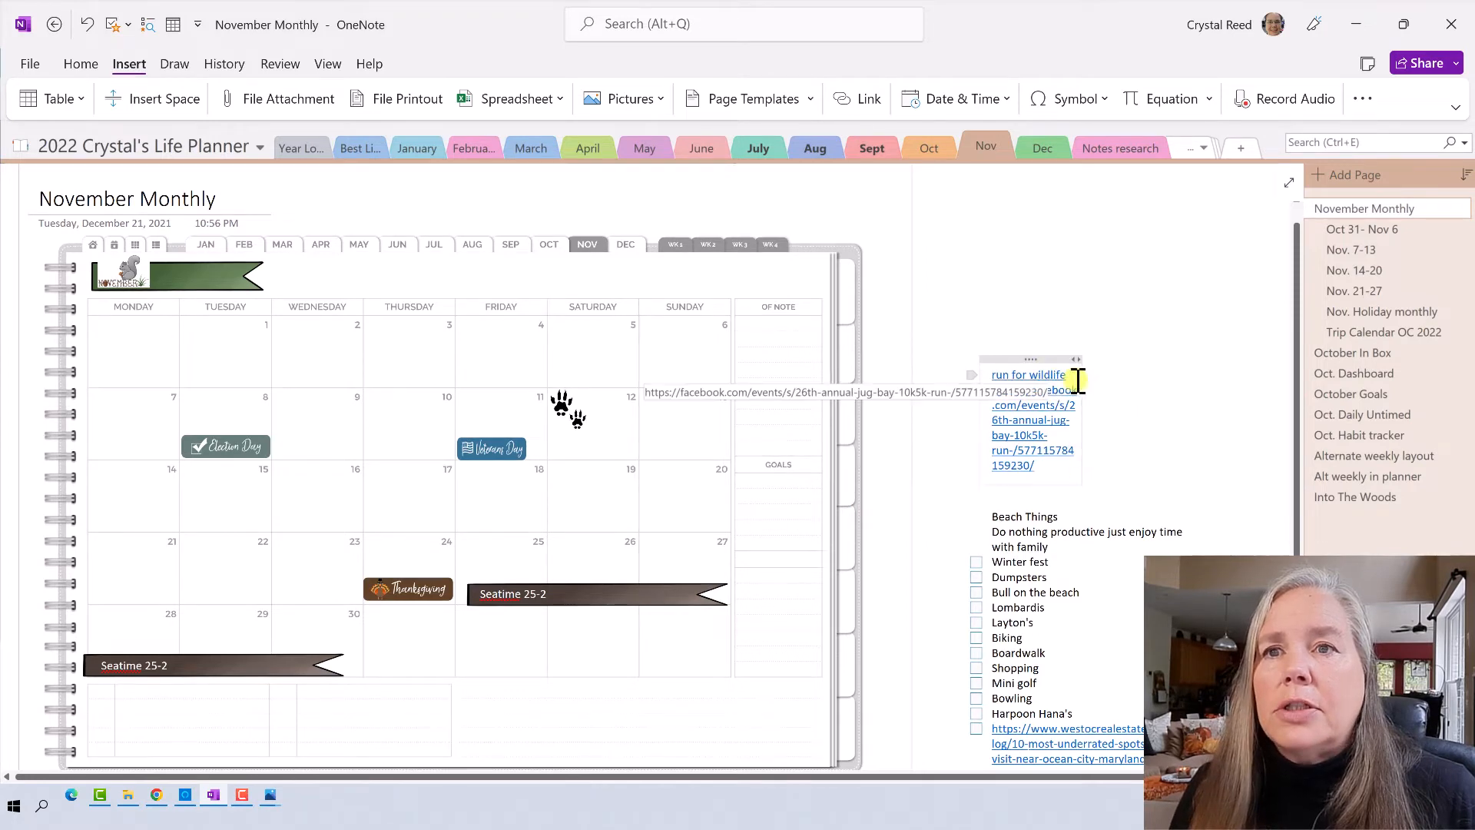
- Cut the linked "run for wildlife" text and paste it as a separate note above the URL, keeping its formatting
drag(1074, 376, 992, 374)
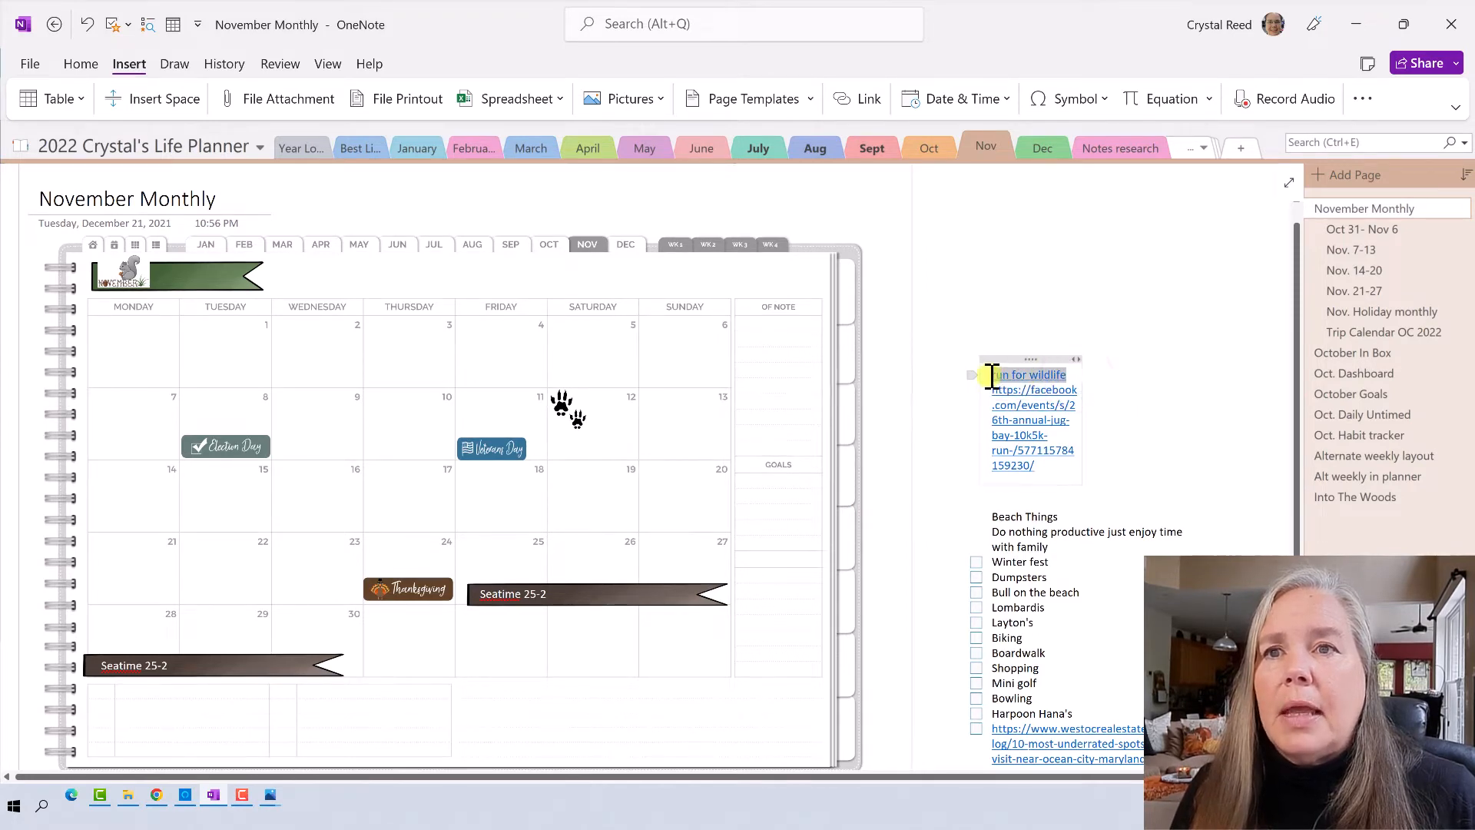
right_click(1010, 376)
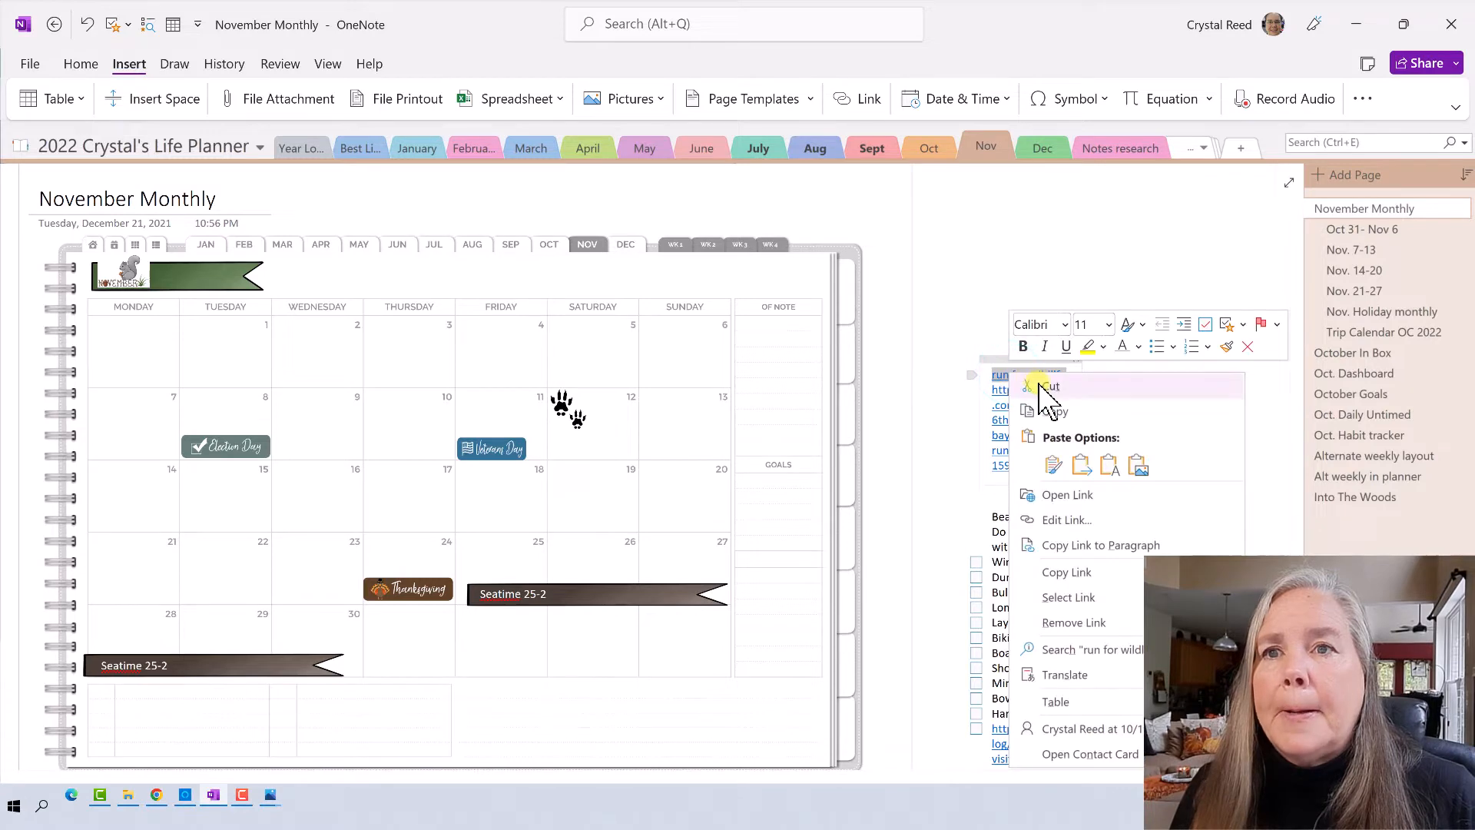
click(1043, 385)
right_click(960, 258)
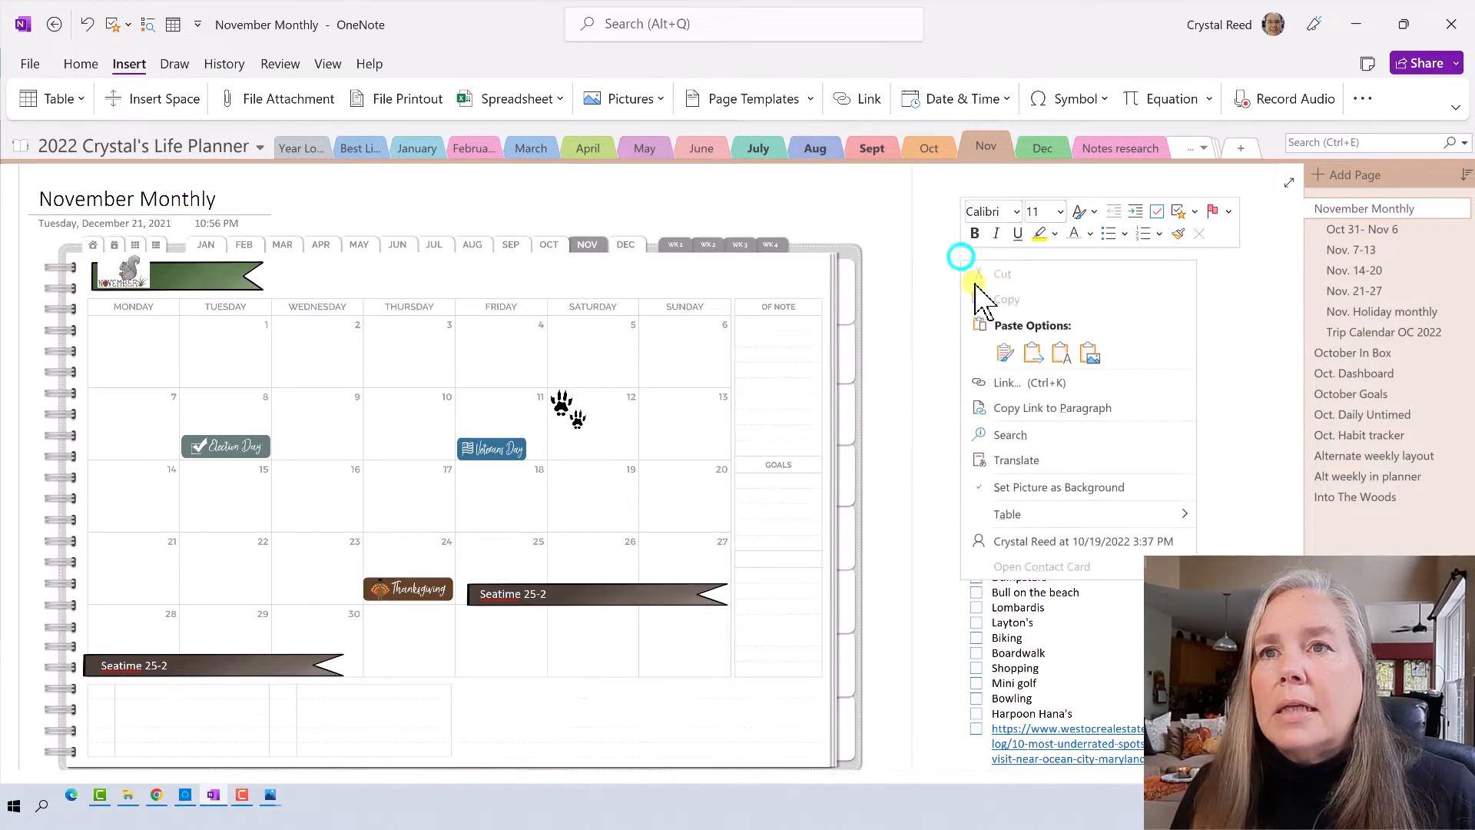
click(1006, 352)
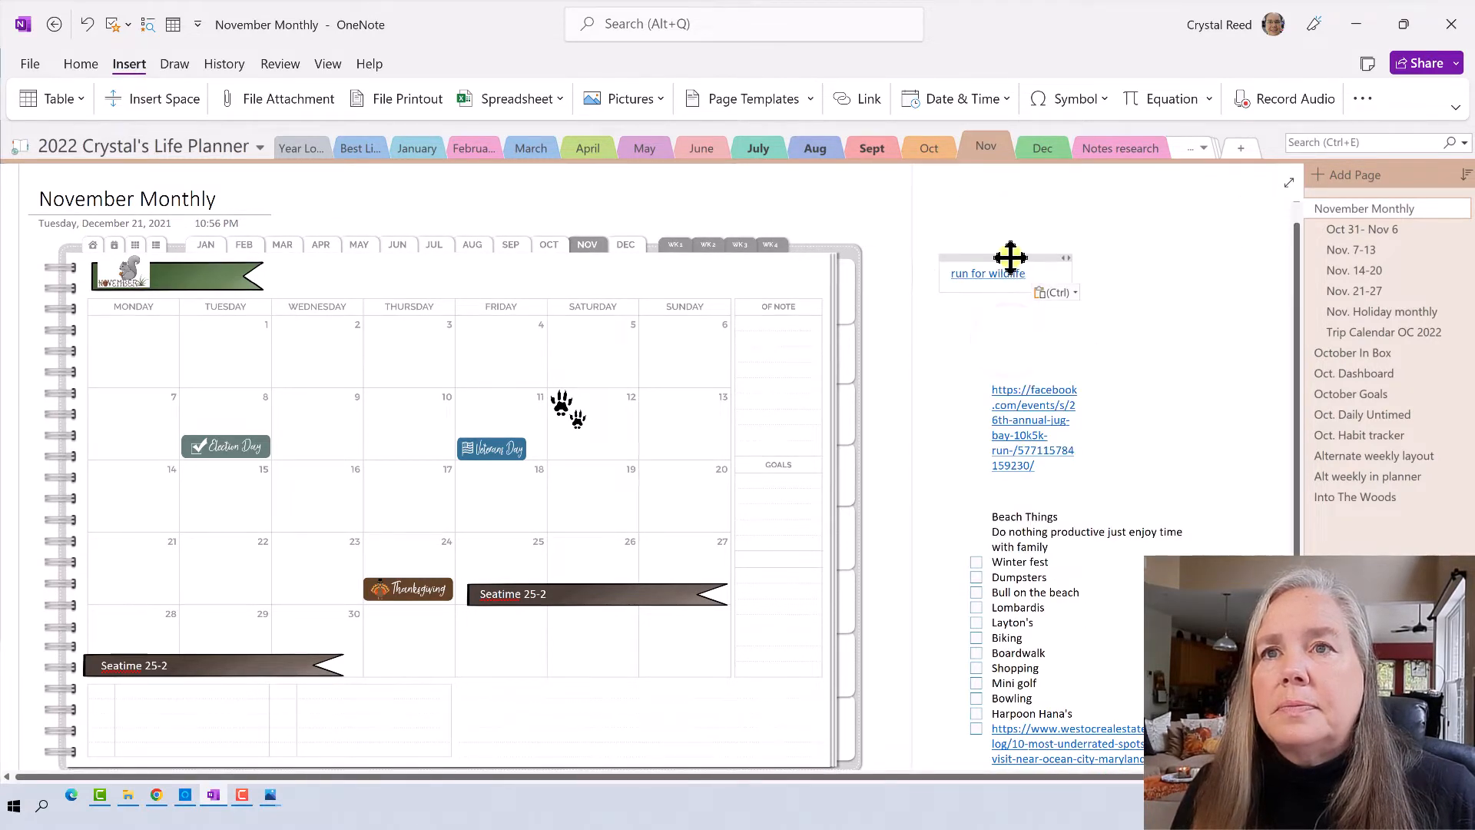
- Move the linked "run for wildlife" note under the paw prints in the November 12 box
drag(942, 270, 616, 422)
key(Escape)
key(alt)
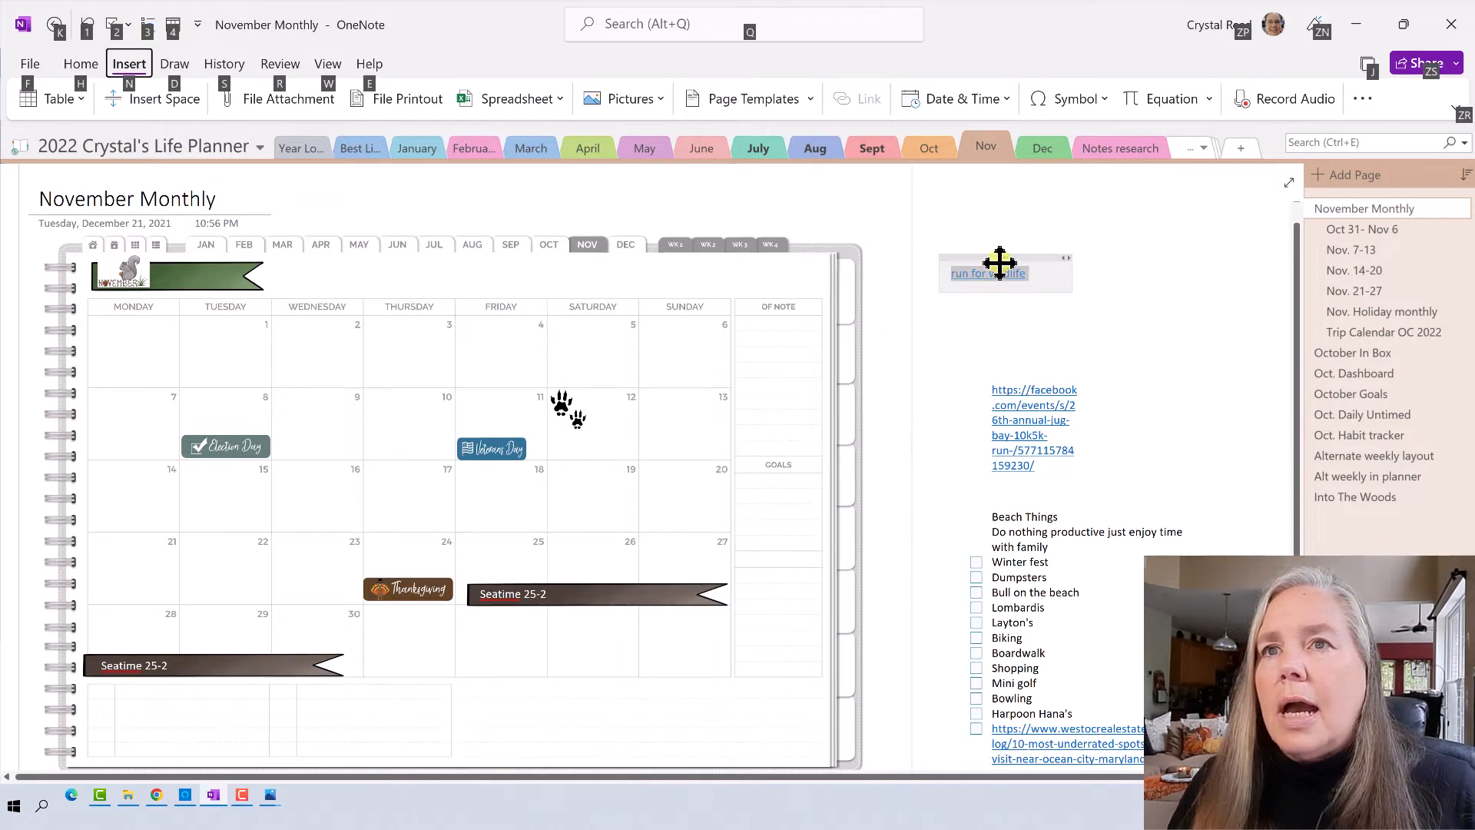
drag(1001, 260, 604, 418)
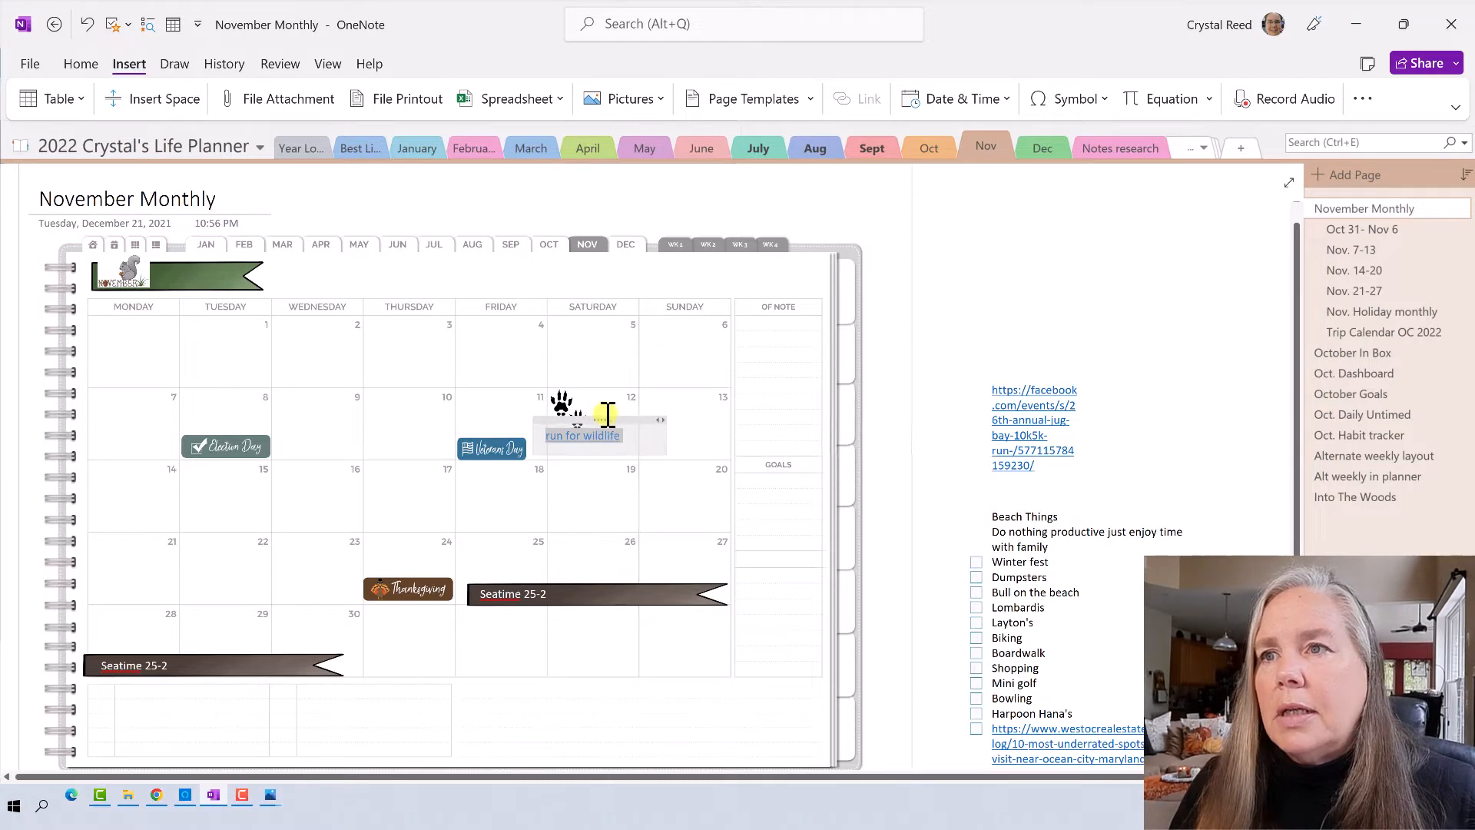
click(979, 281)
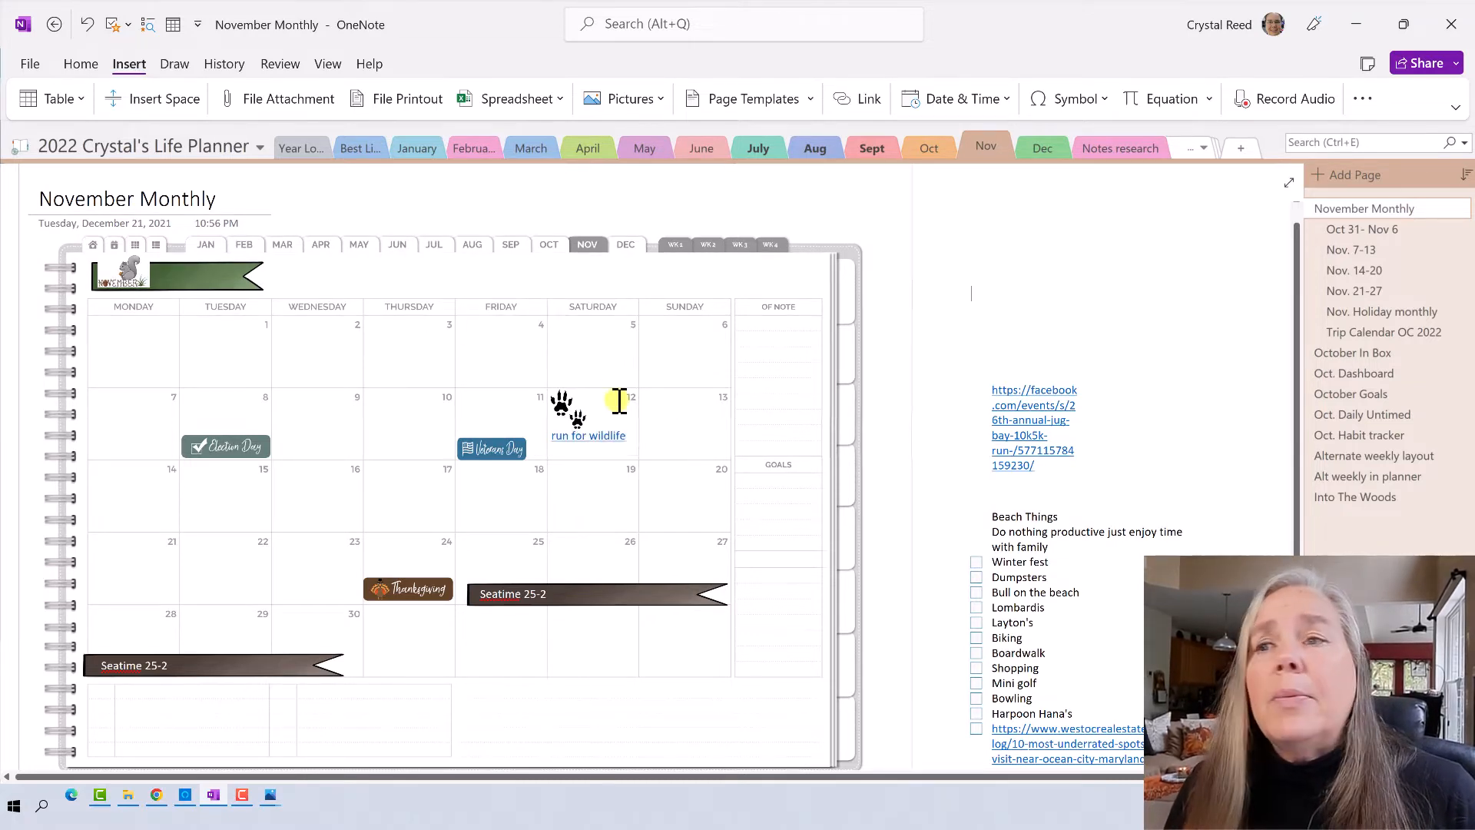
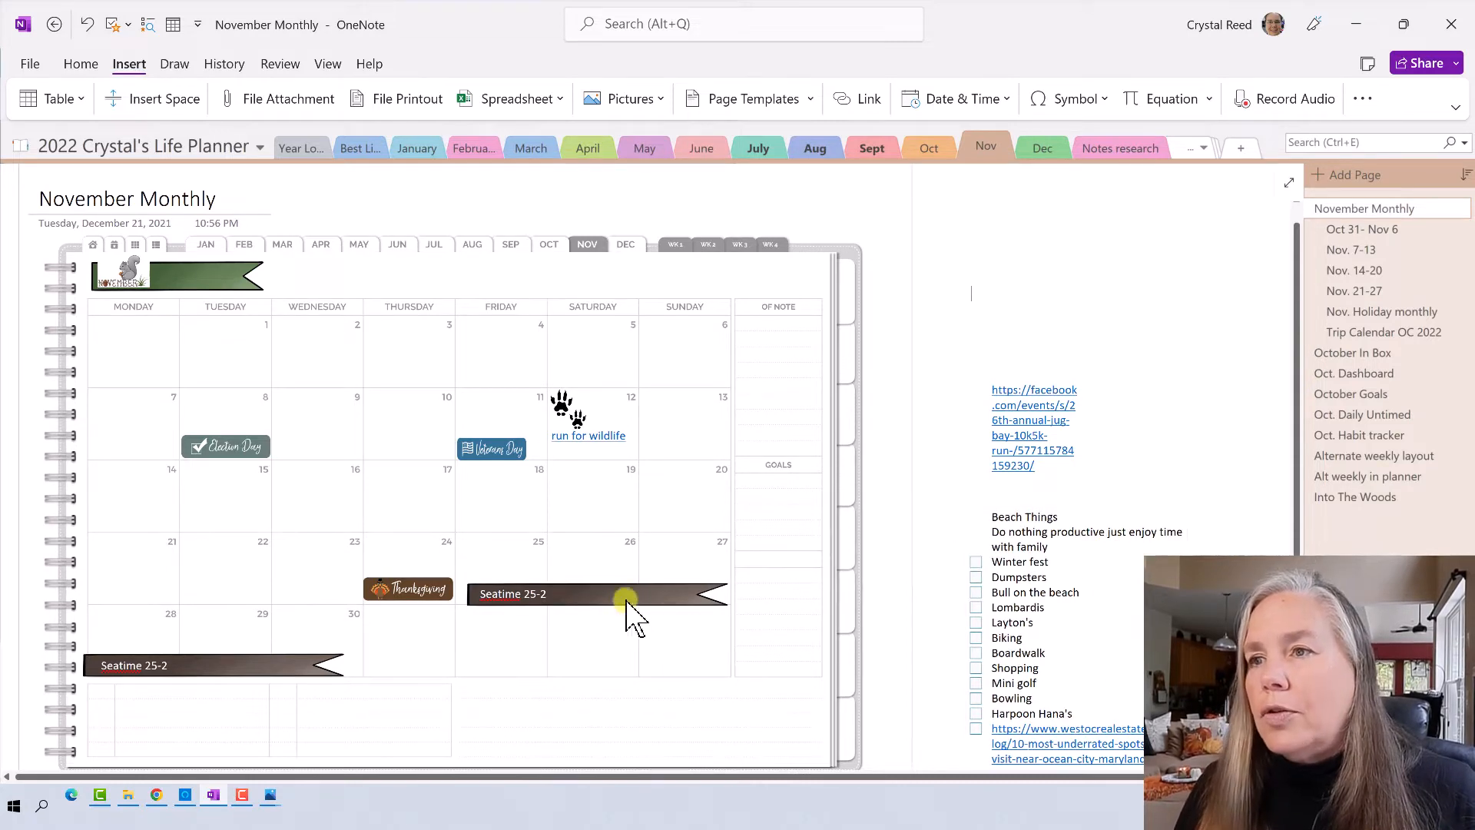
- Copy the deer picture from the Into The Woods page
click(1340, 497)
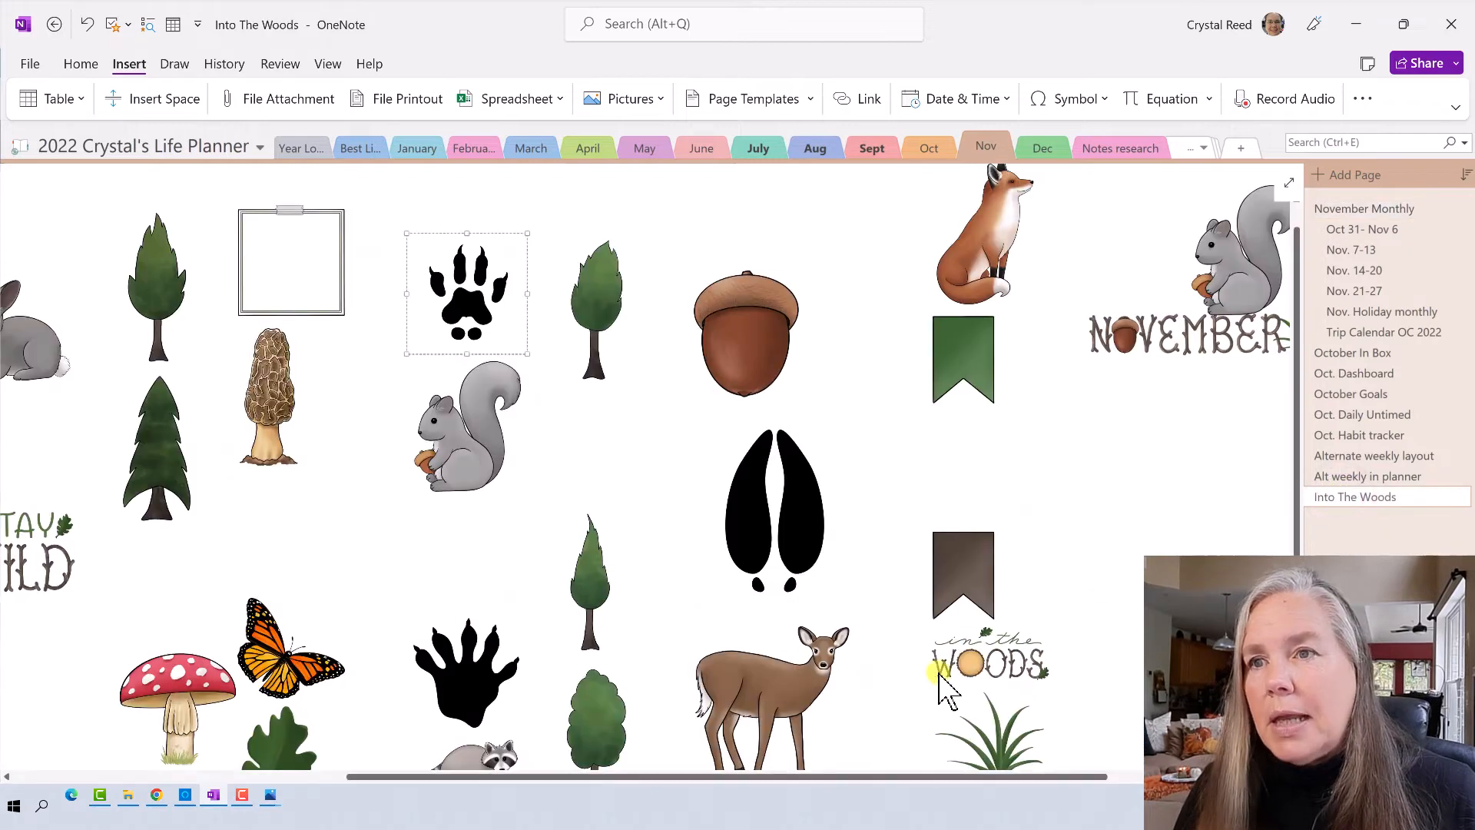
drag(882, 775, 761, 761)
right_click(914, 669)
click(1047, 320)
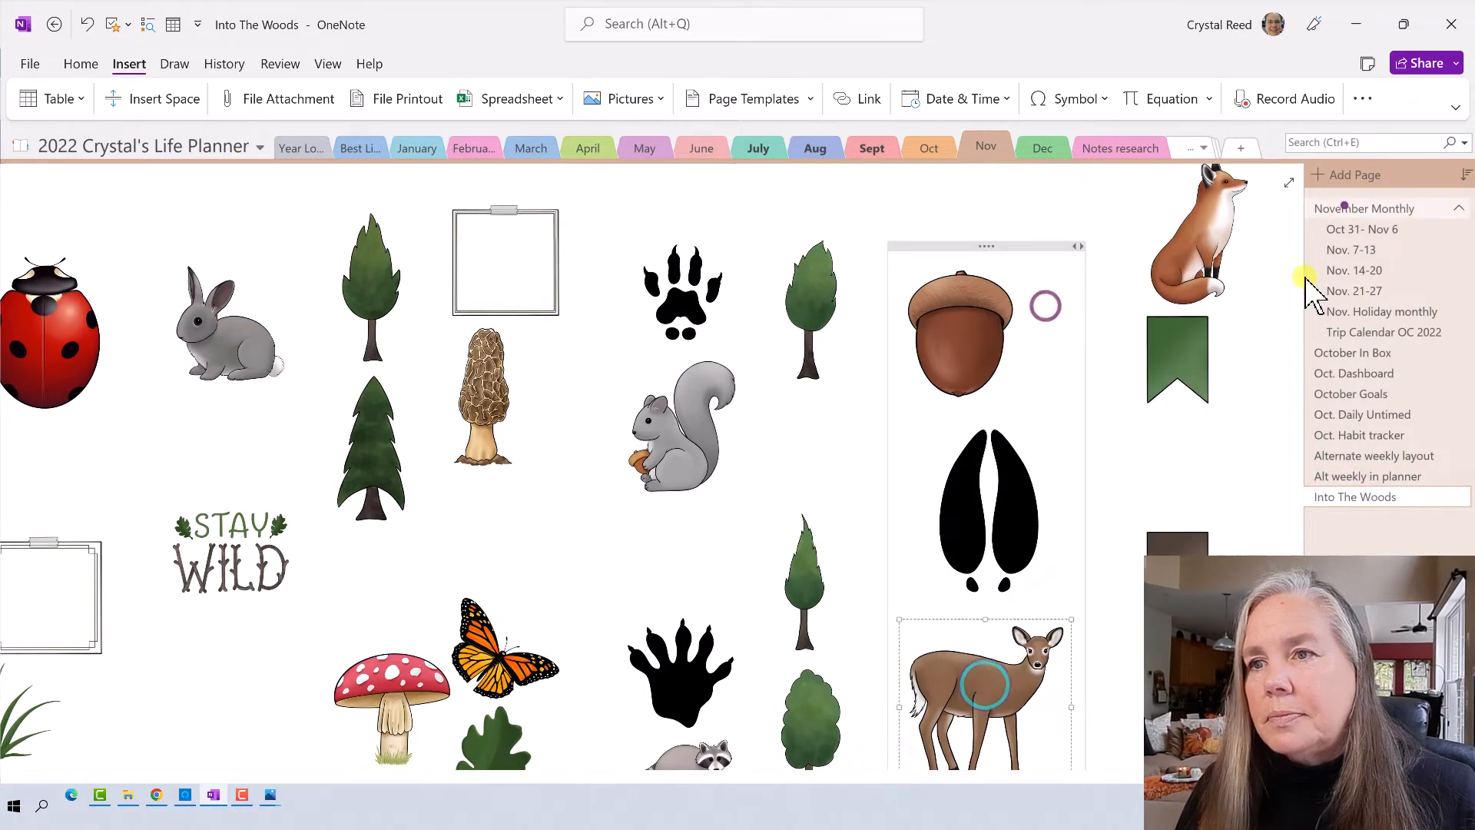
- Paste the copied deer picture into the blank area beside the calendar on the November Monthly page
click(1364, 208)
right_click(1171, 219)
click(1191, 315)
click(1189, 319)
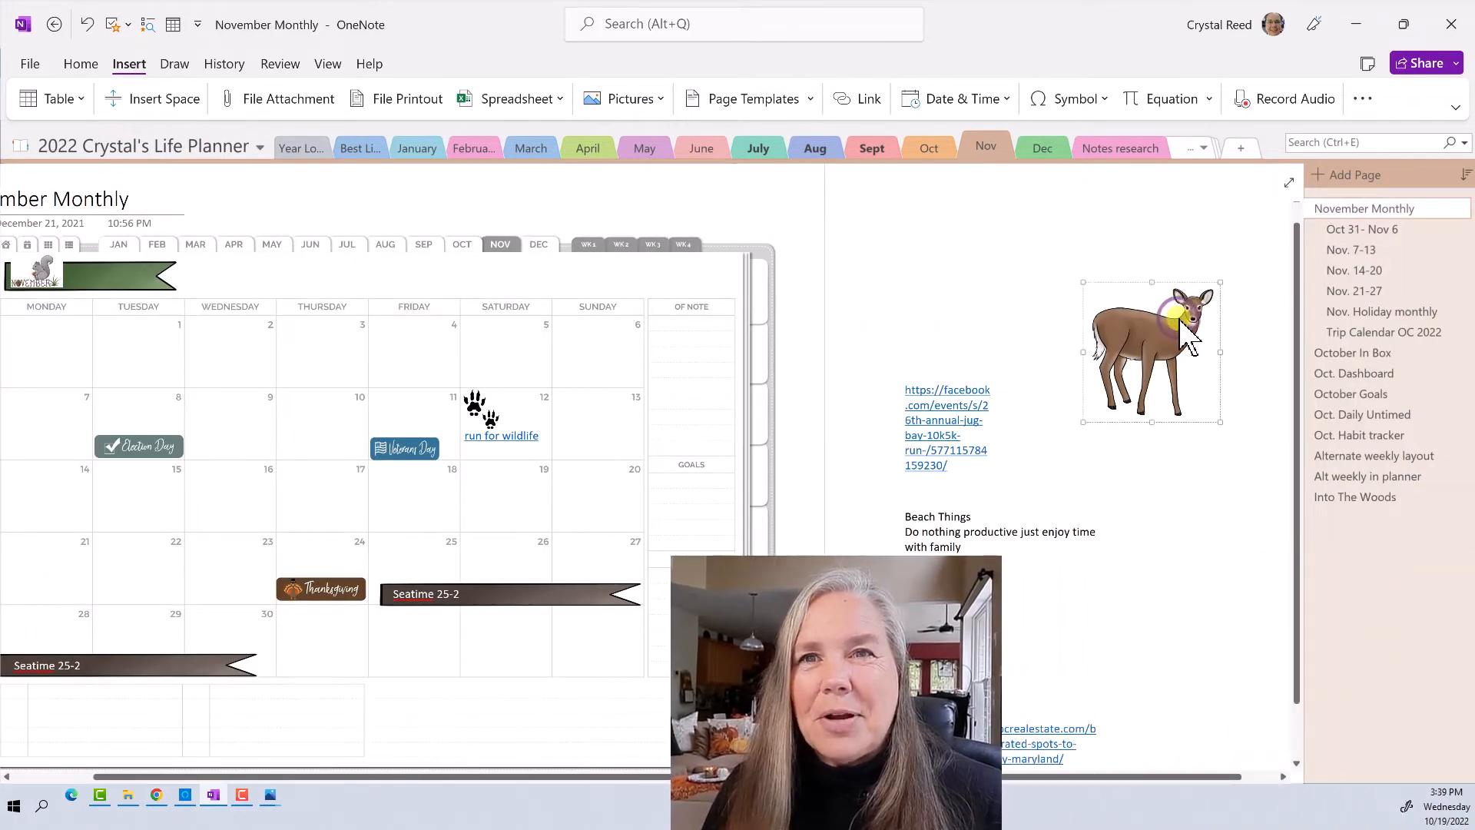
- Flip the deer horizontally and move it to the planner's lower edge, below the Saturday and Sunday columns
right_click(1182, 323)
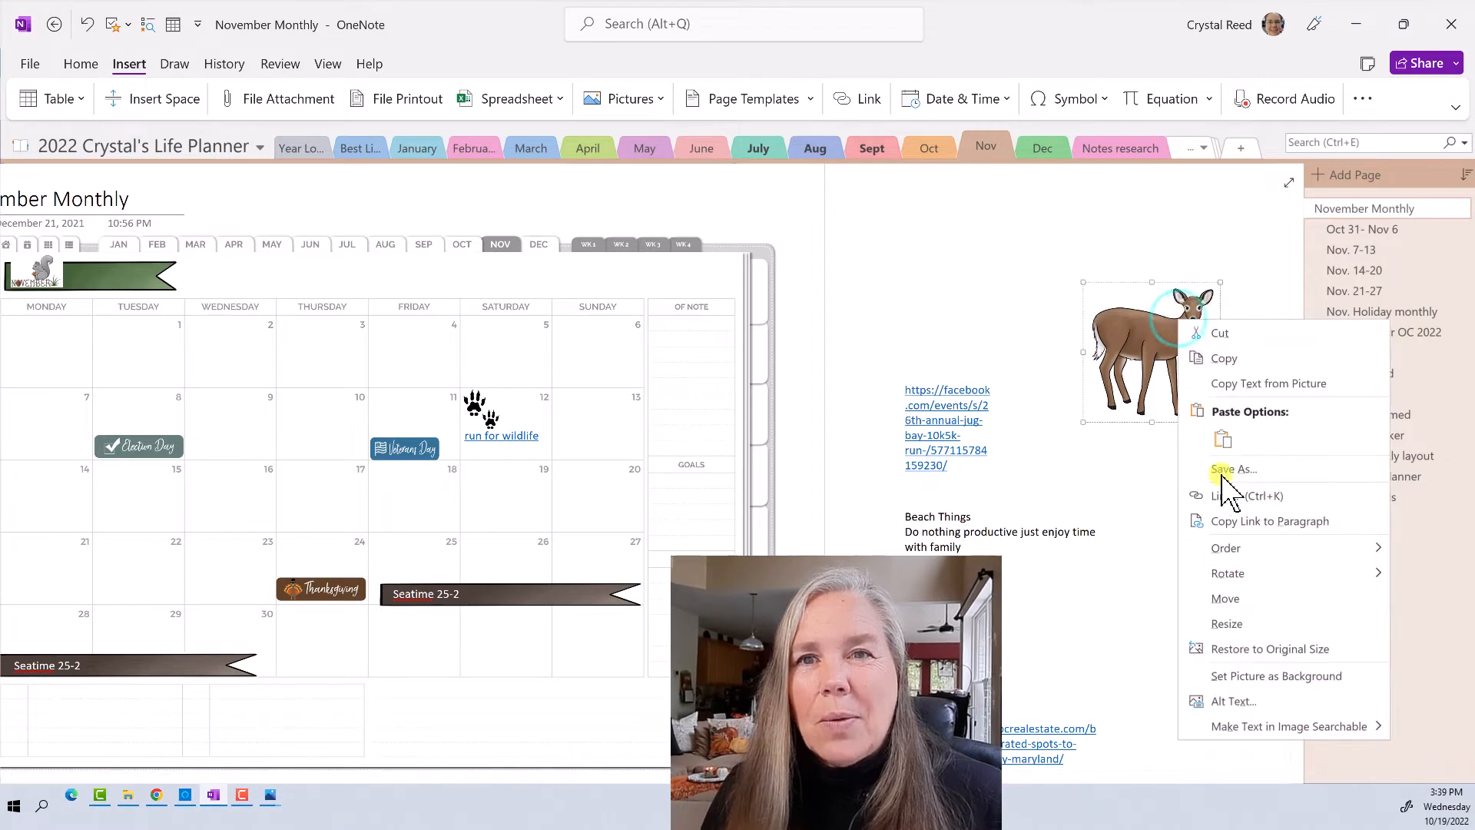
click(1229, 573)
click(1138, 624)
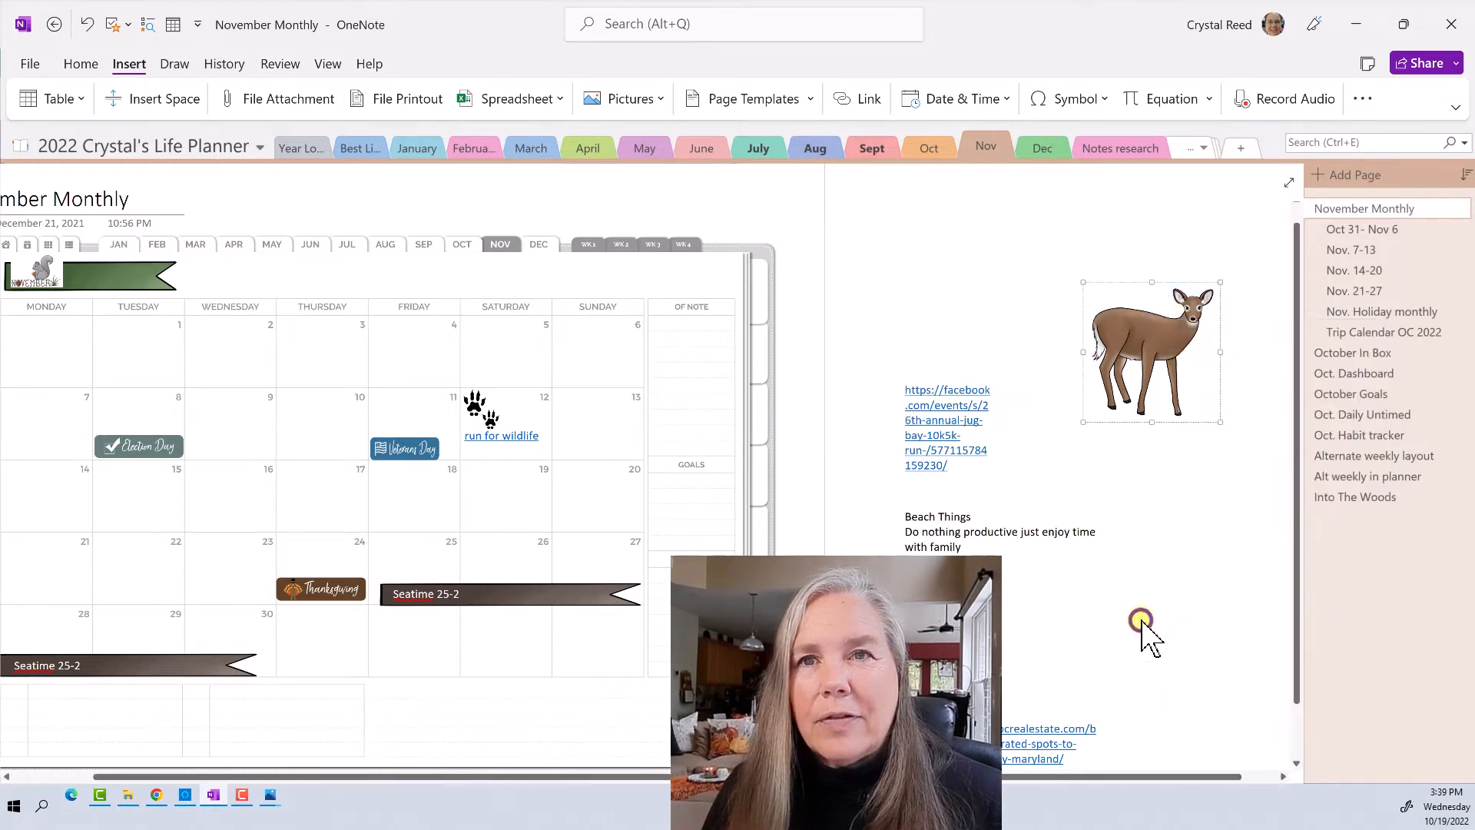
drag(1147, 336, 603, 689)
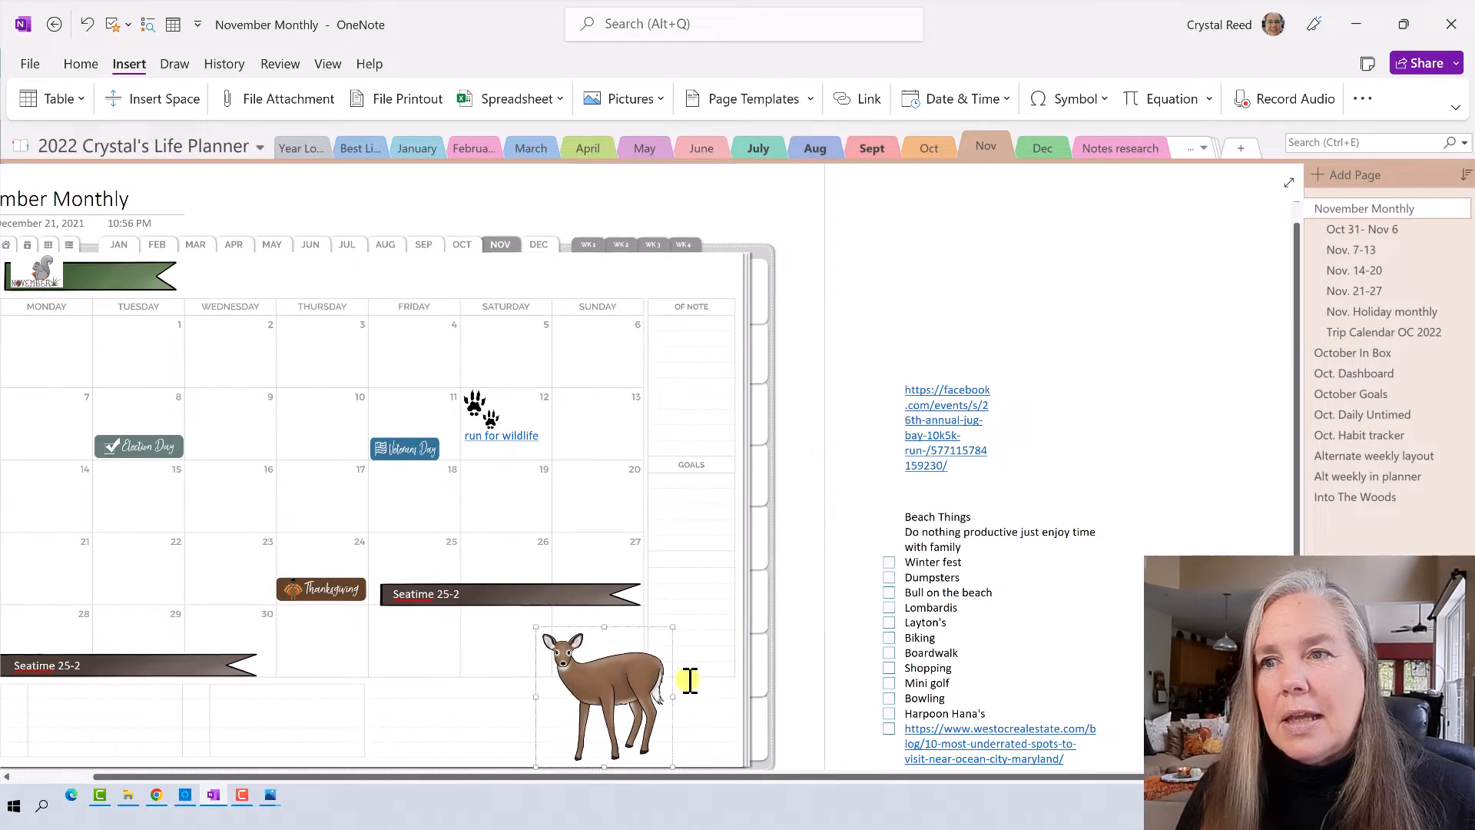
- Copy the dark green pine tree below the upper tree on the Into The Woods page
click(1316, 498)
scroll(769, 495, down, 1)
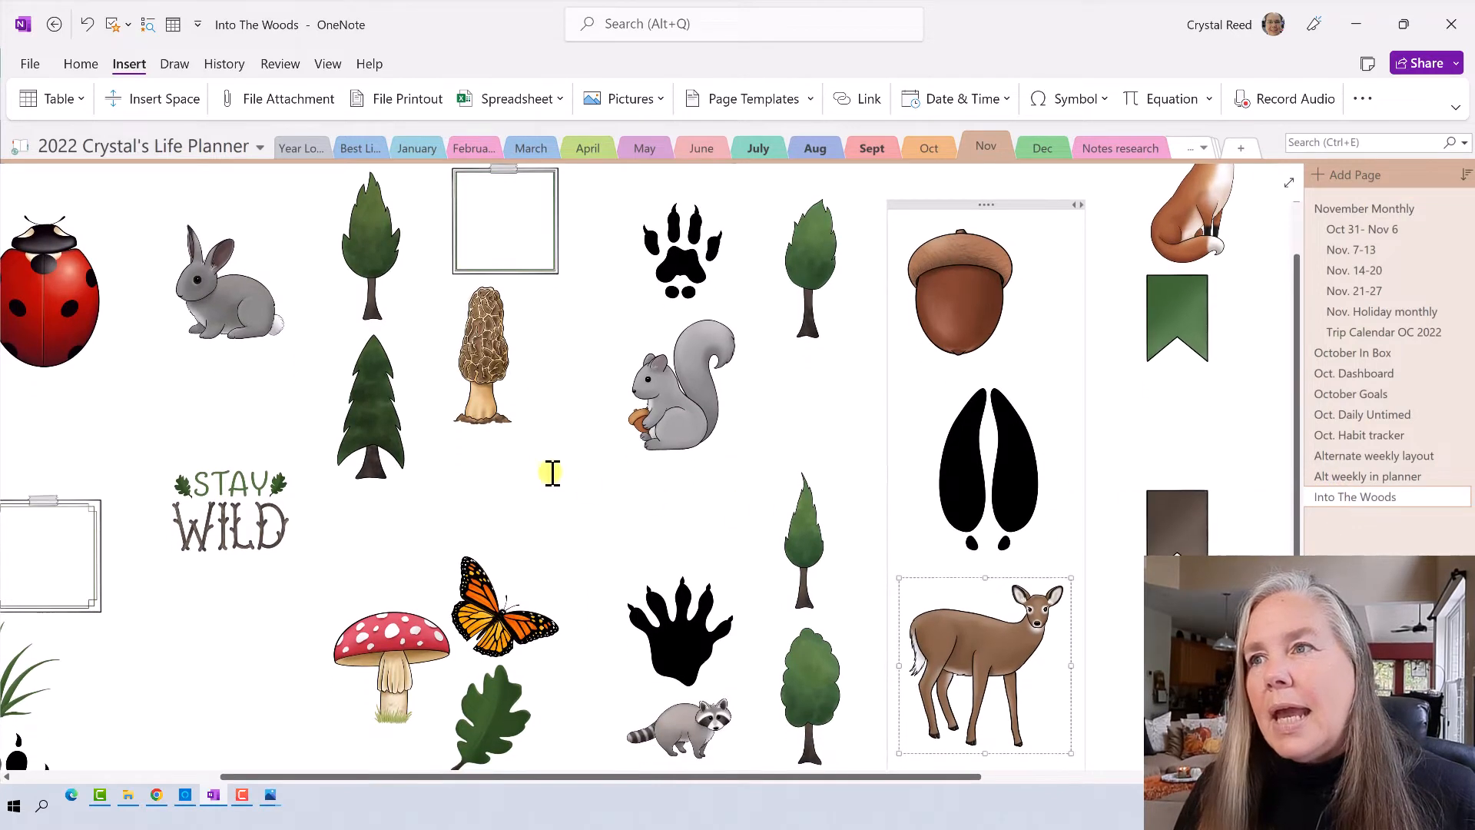
click(368, 401)
right_click(365, 403)
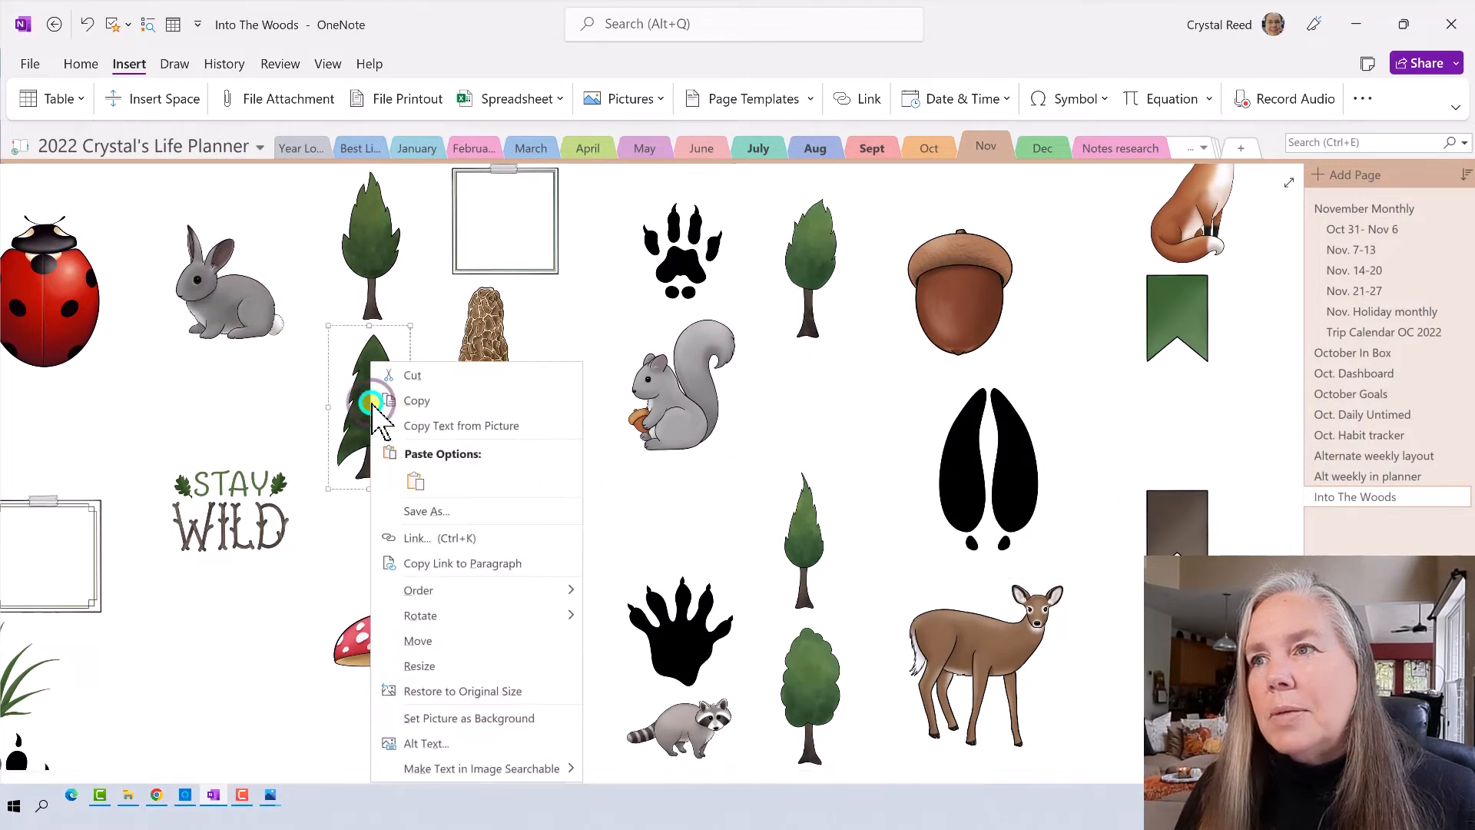
click(421, 402)
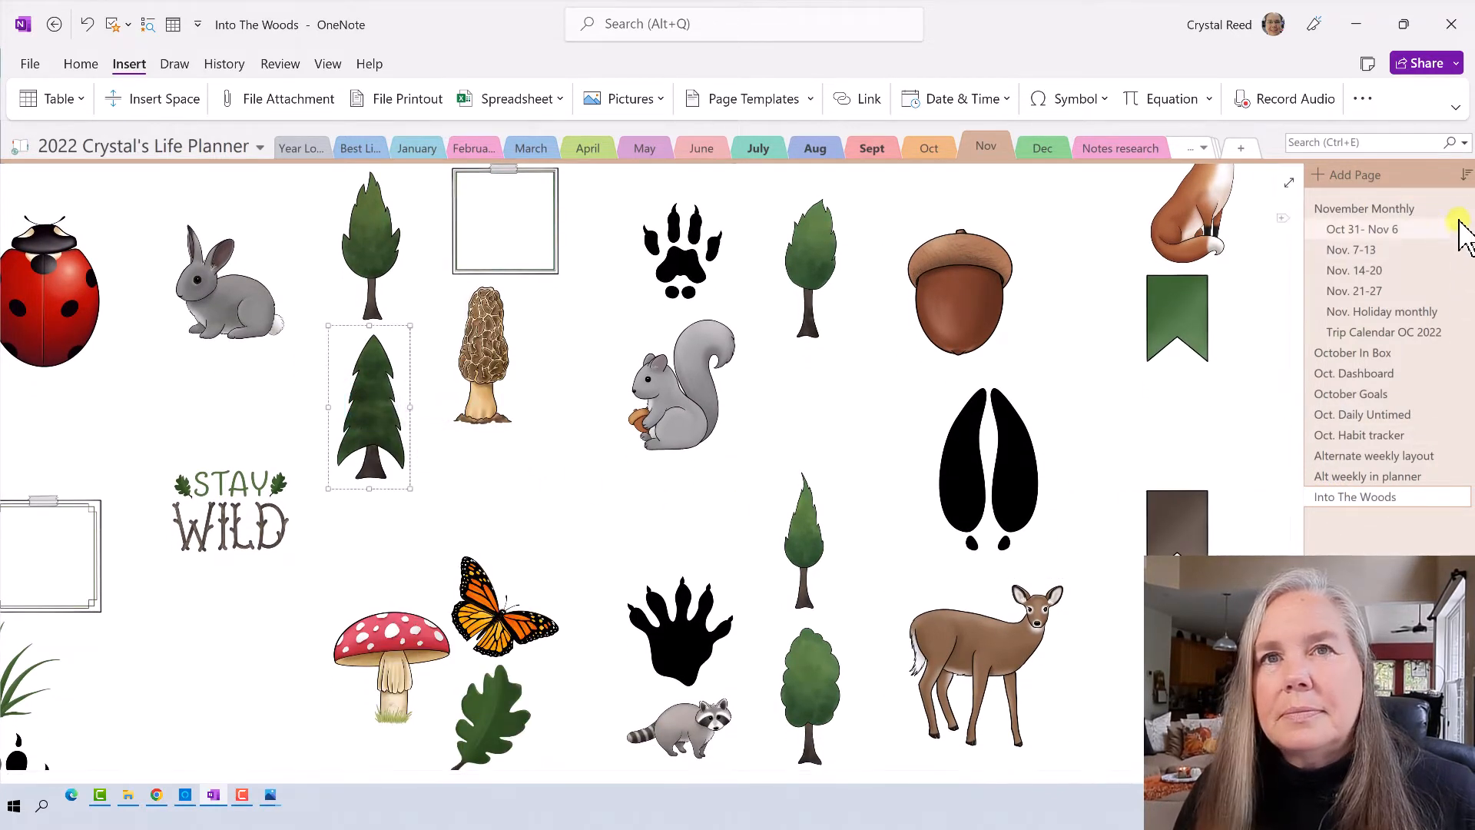
- Paste the pine tree on the November Monthly page and place it directly behind the deer's tail
click(1403, 207)
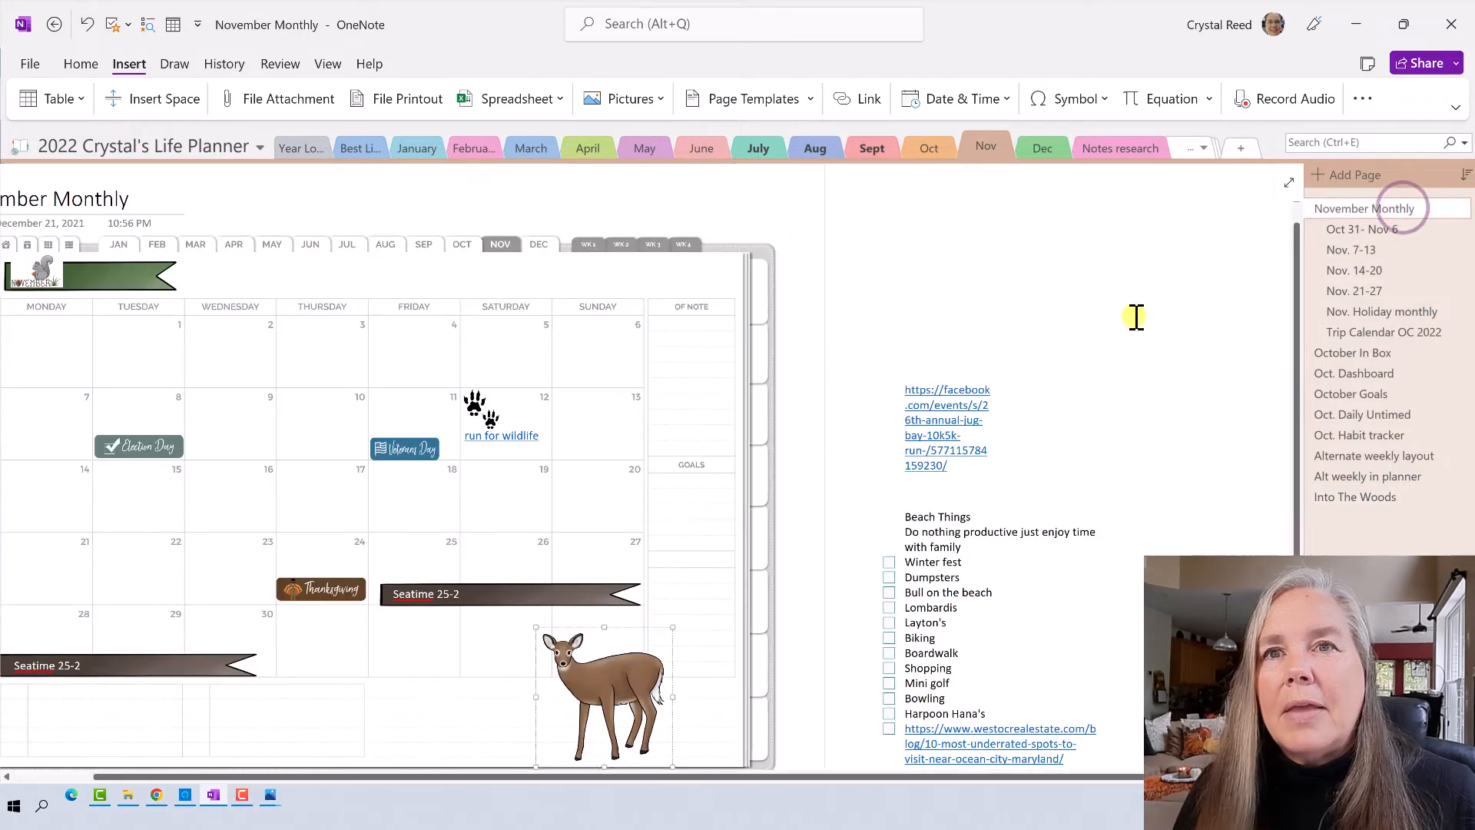
right_click(1136, 316)
click(1172, 404)
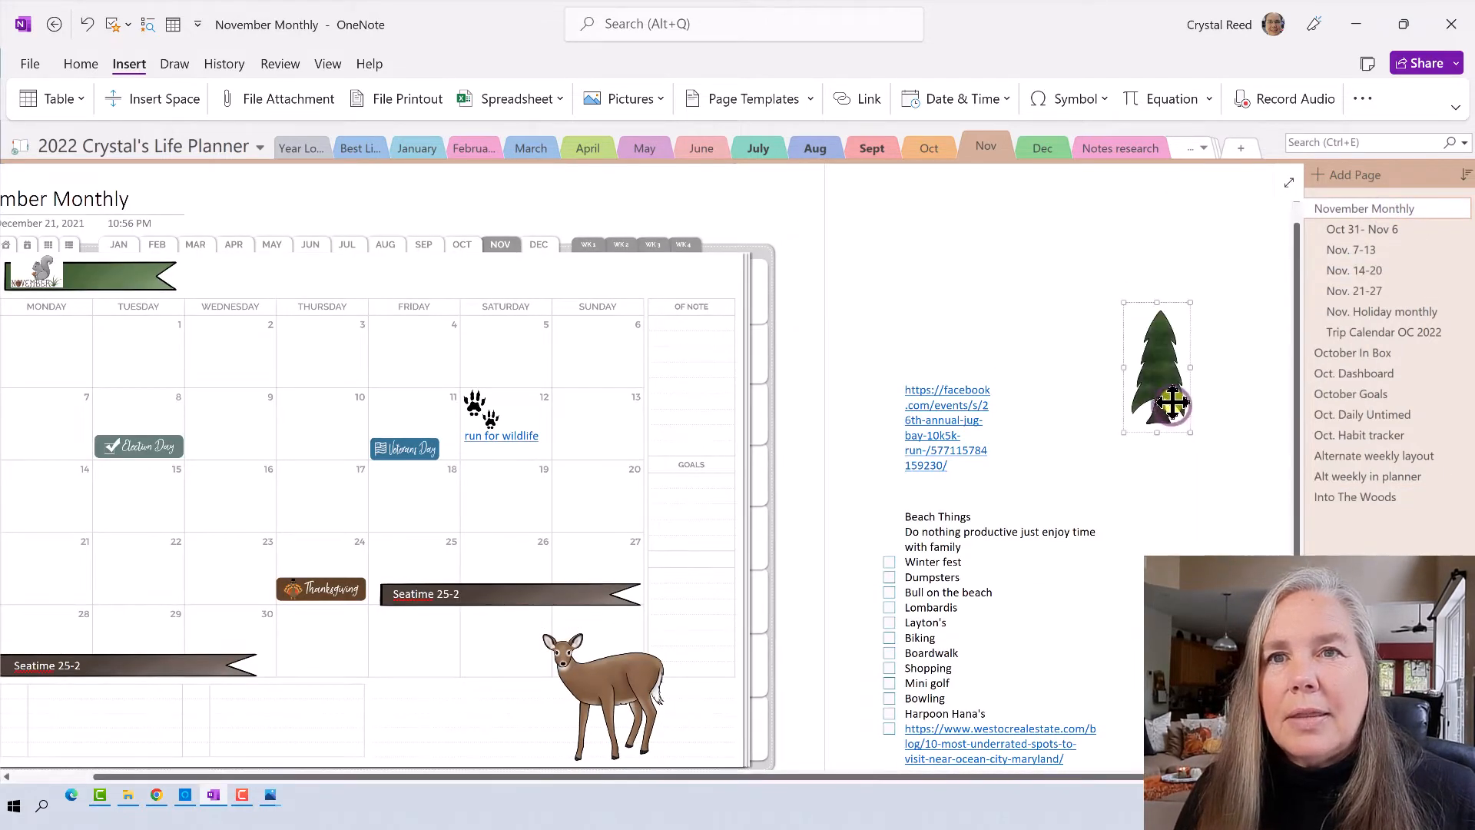
drag(1172, 403, 703, 726)
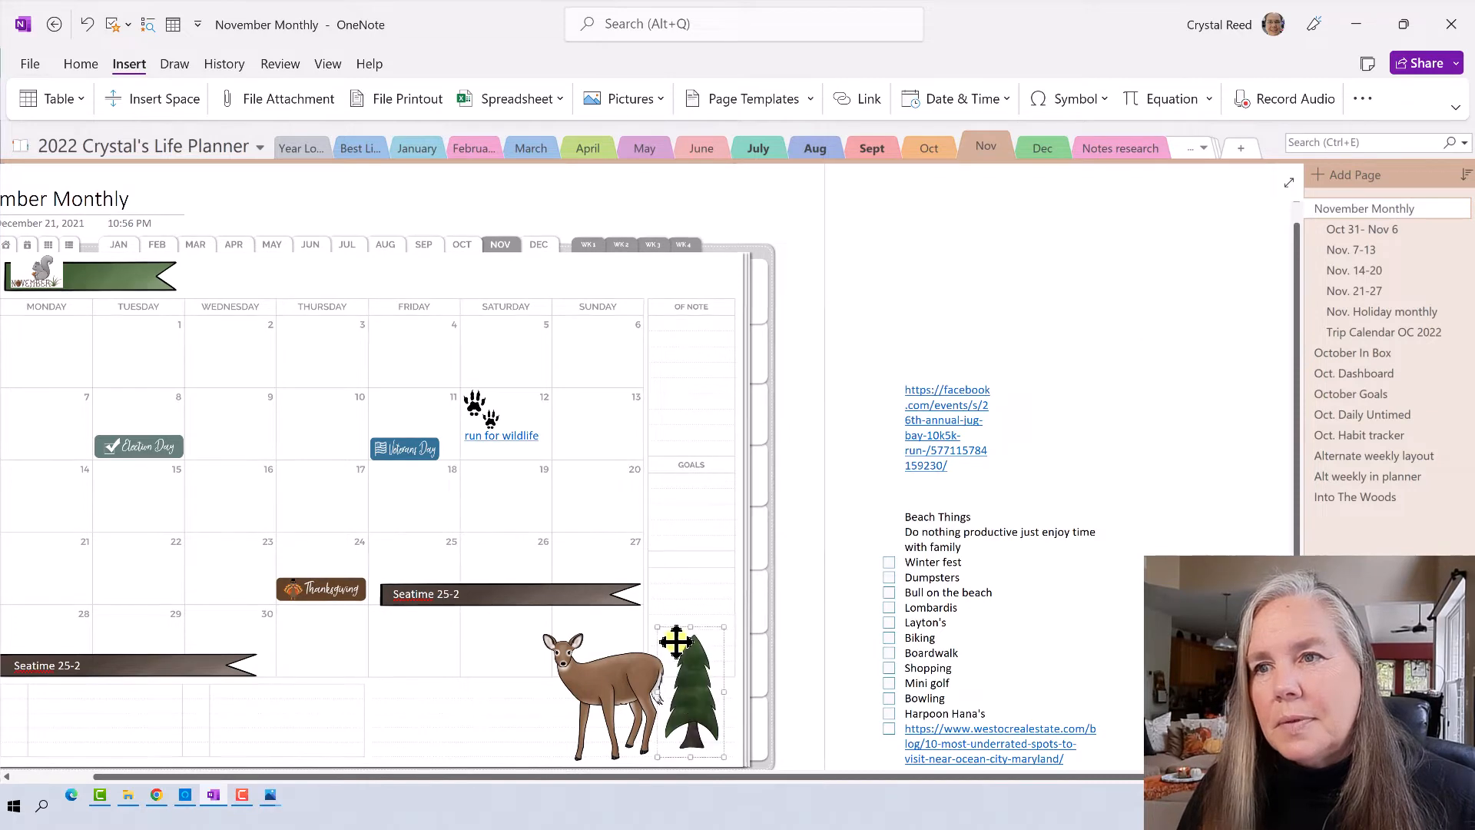
- Enlarge the pine tree to about twice its size and shift it slightly down so it overlaps the deer's hindquarters
drag(657, 627, 653, 527)
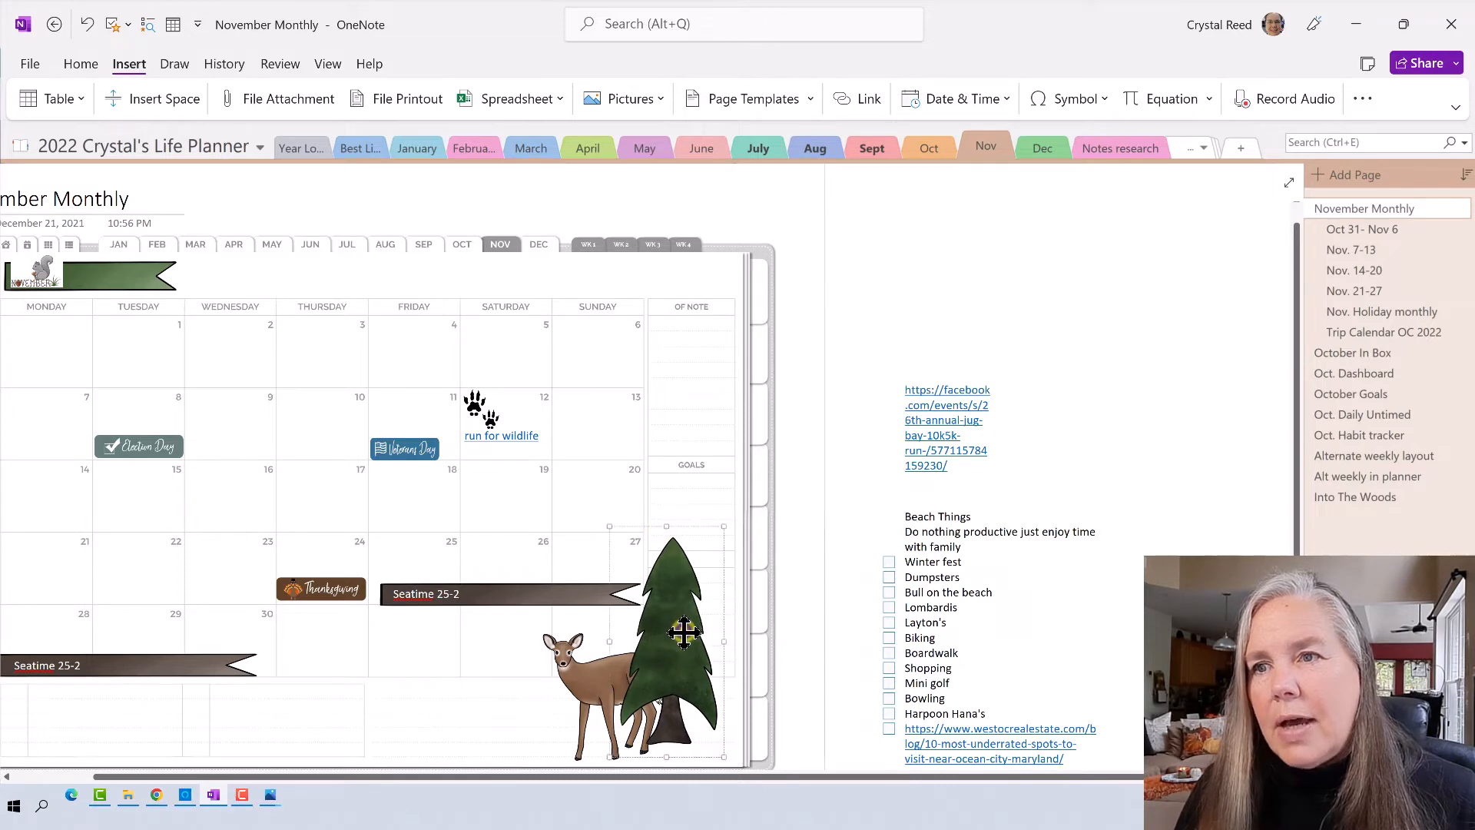
drag(683, 631, 681, 648)
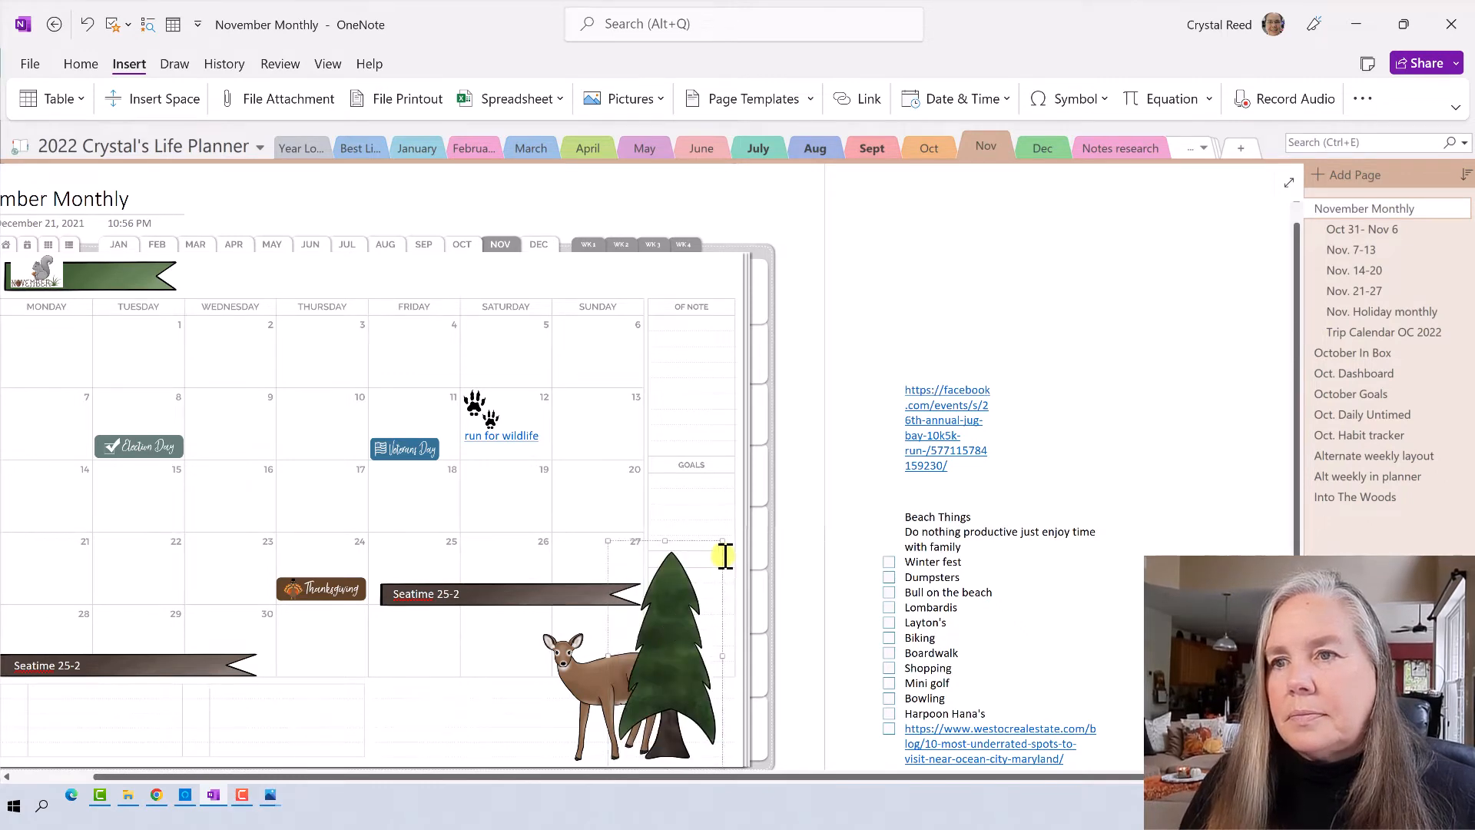
click(740, 512)
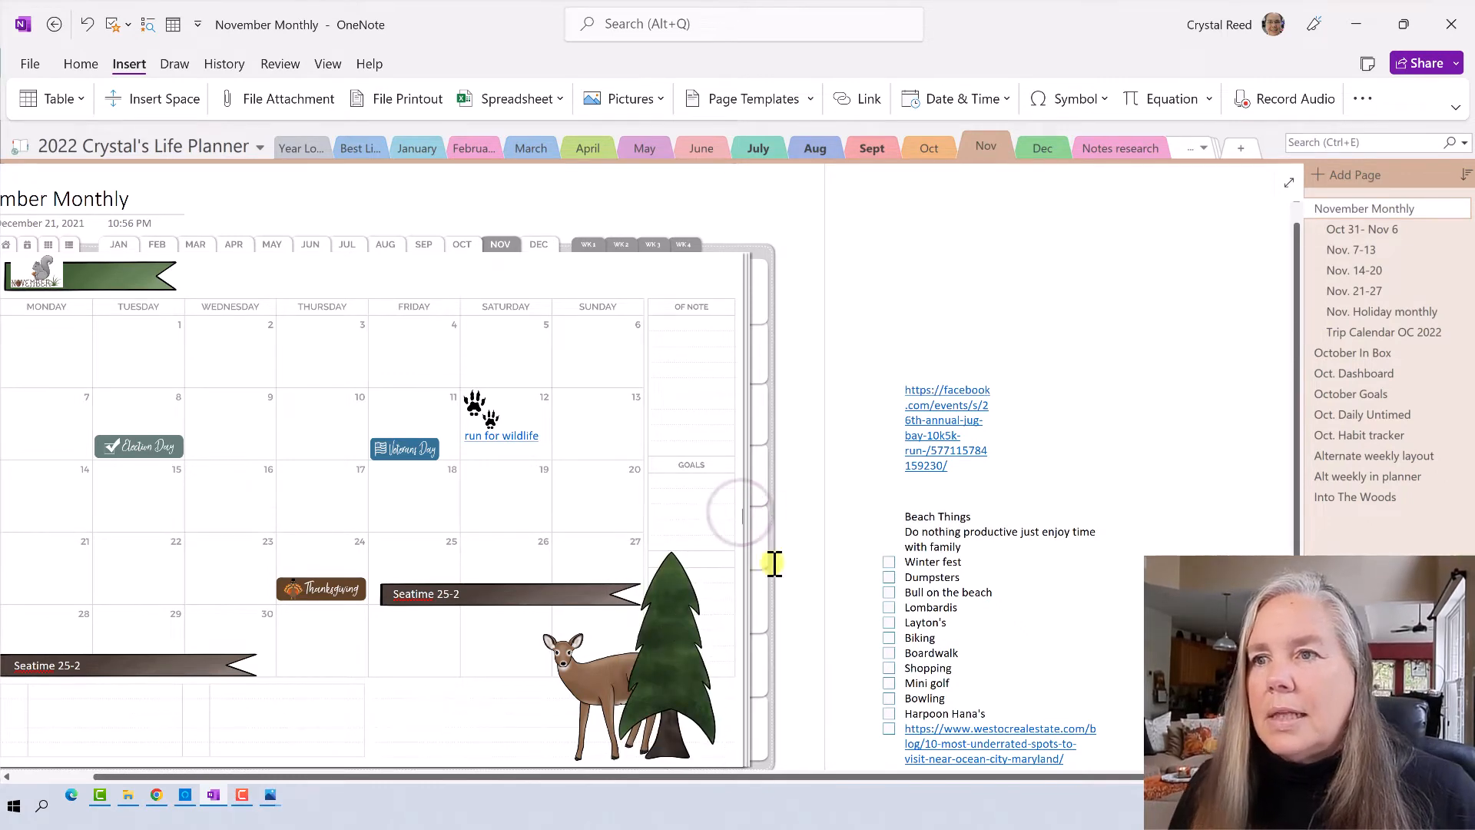
drag(735, 791, 652, 780)
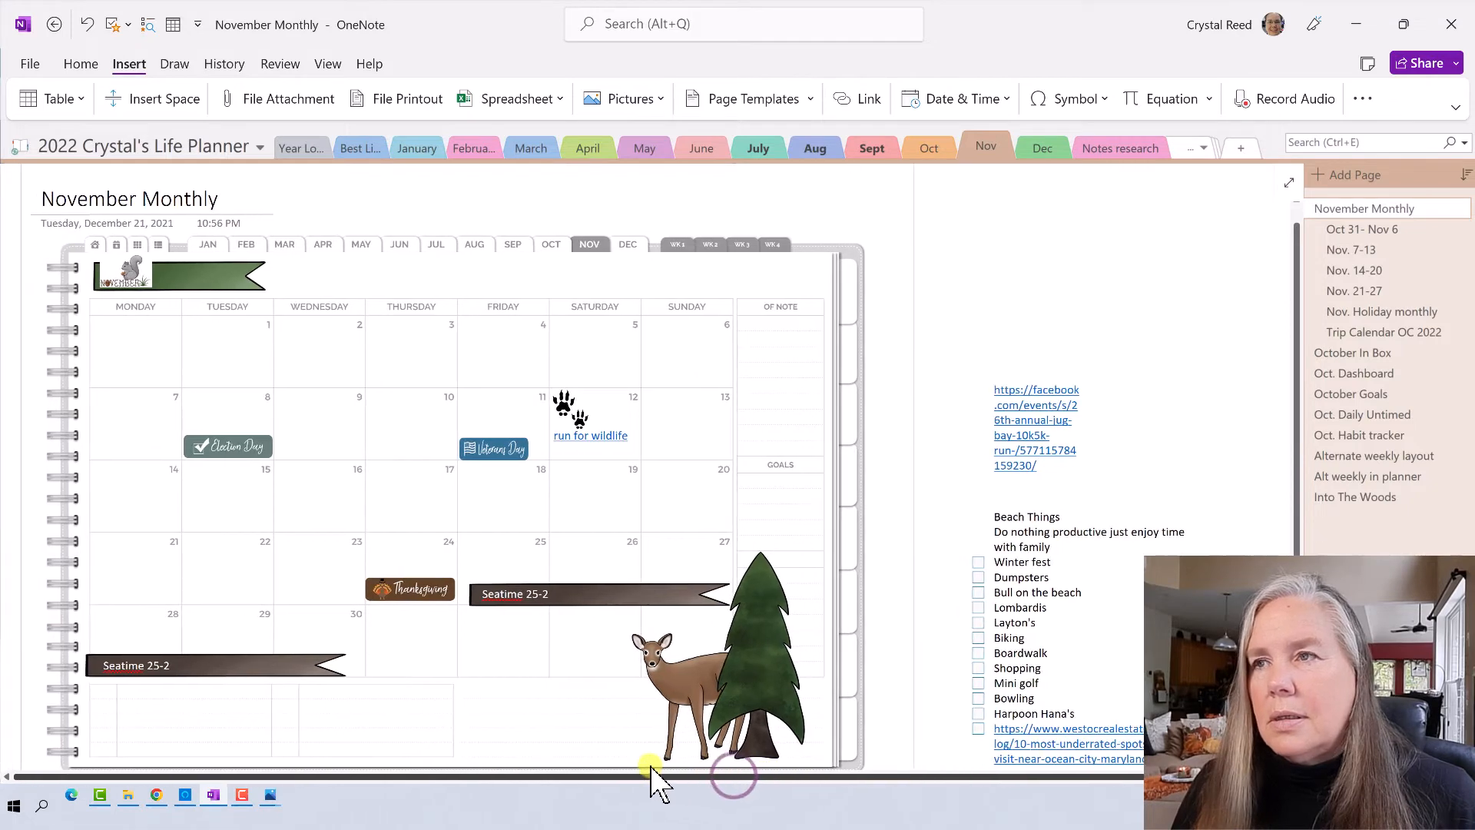
- Copy the red spotted mushroom picture from the Into The Woods page
click(1362, 501)
click(408, 660)
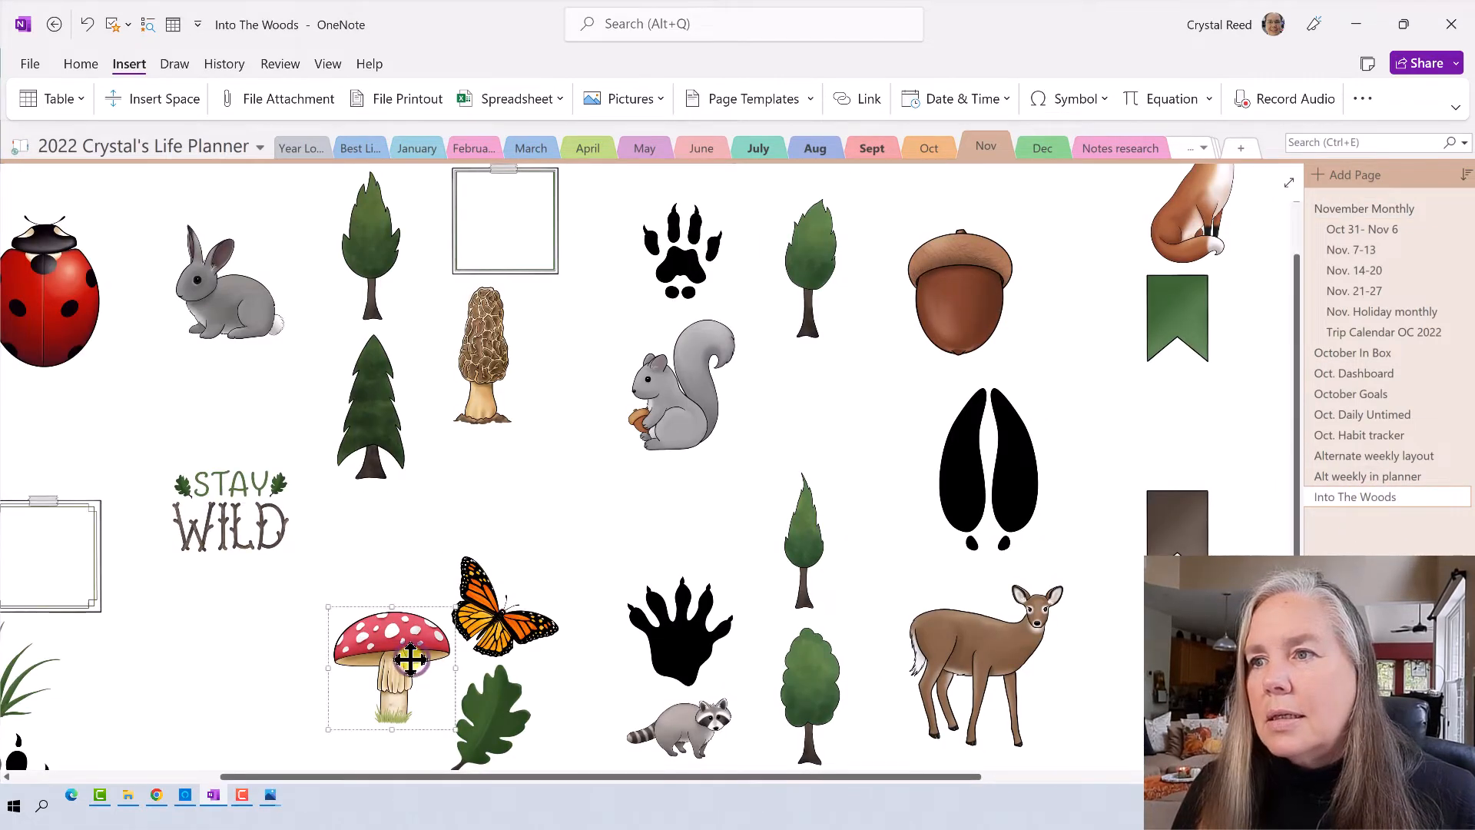
right_click(406, 655)
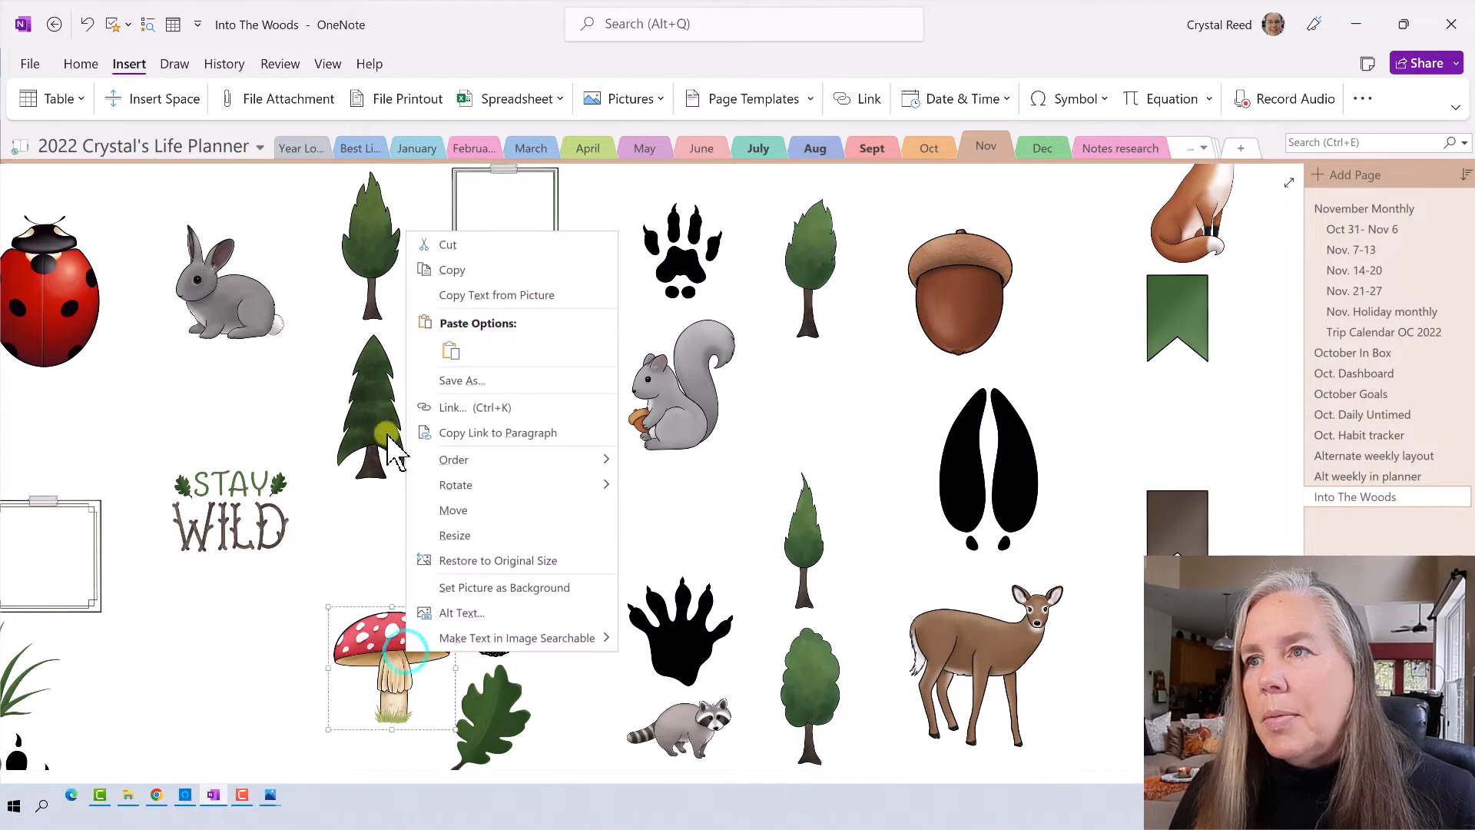
- Copy the red mushroom sticker from the Into The Woods page and paste it onto the November Monthly page
click(452, 270)
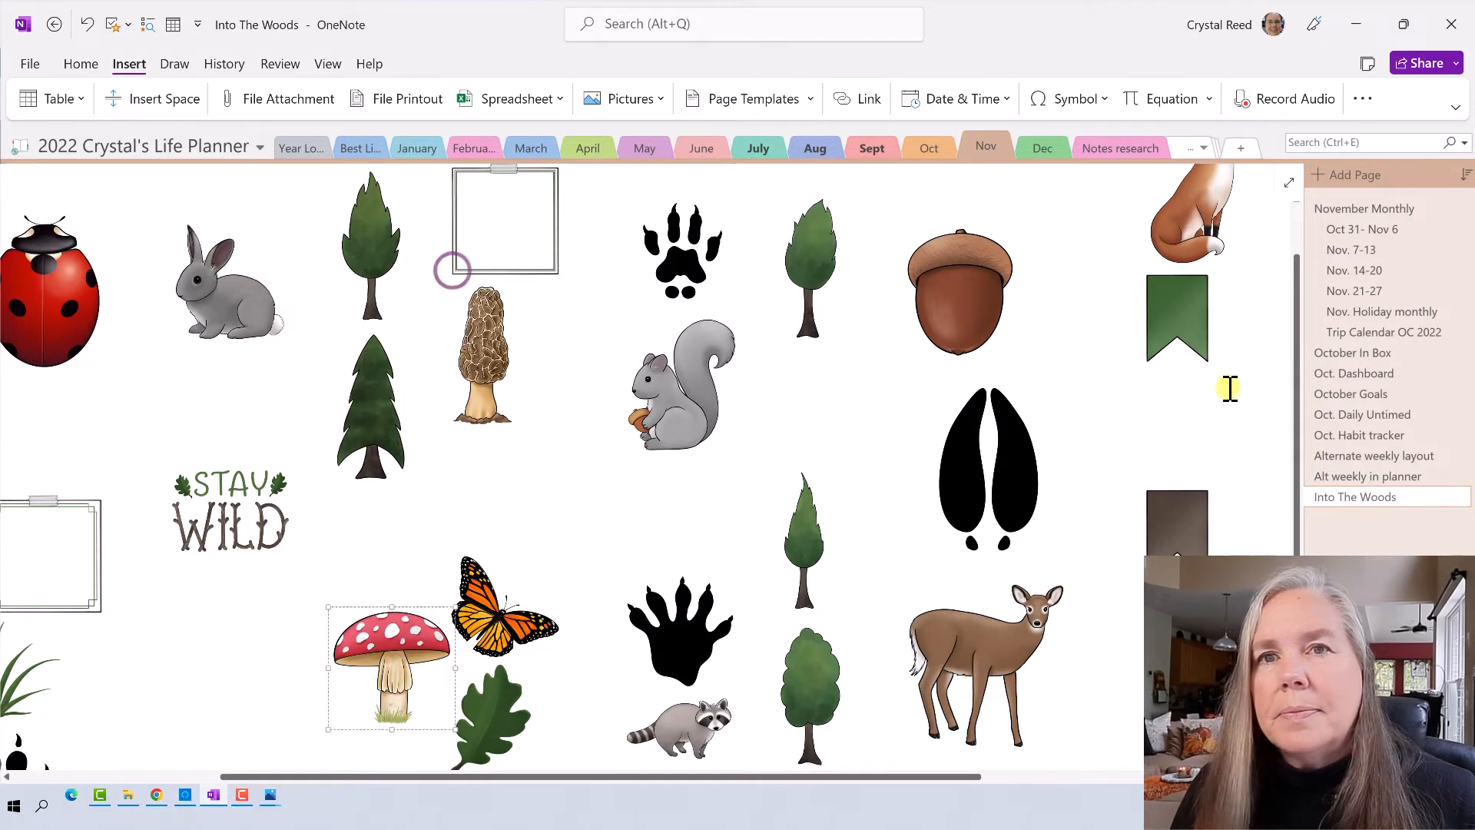
click(1359, 208)
right_click(1170, 310)
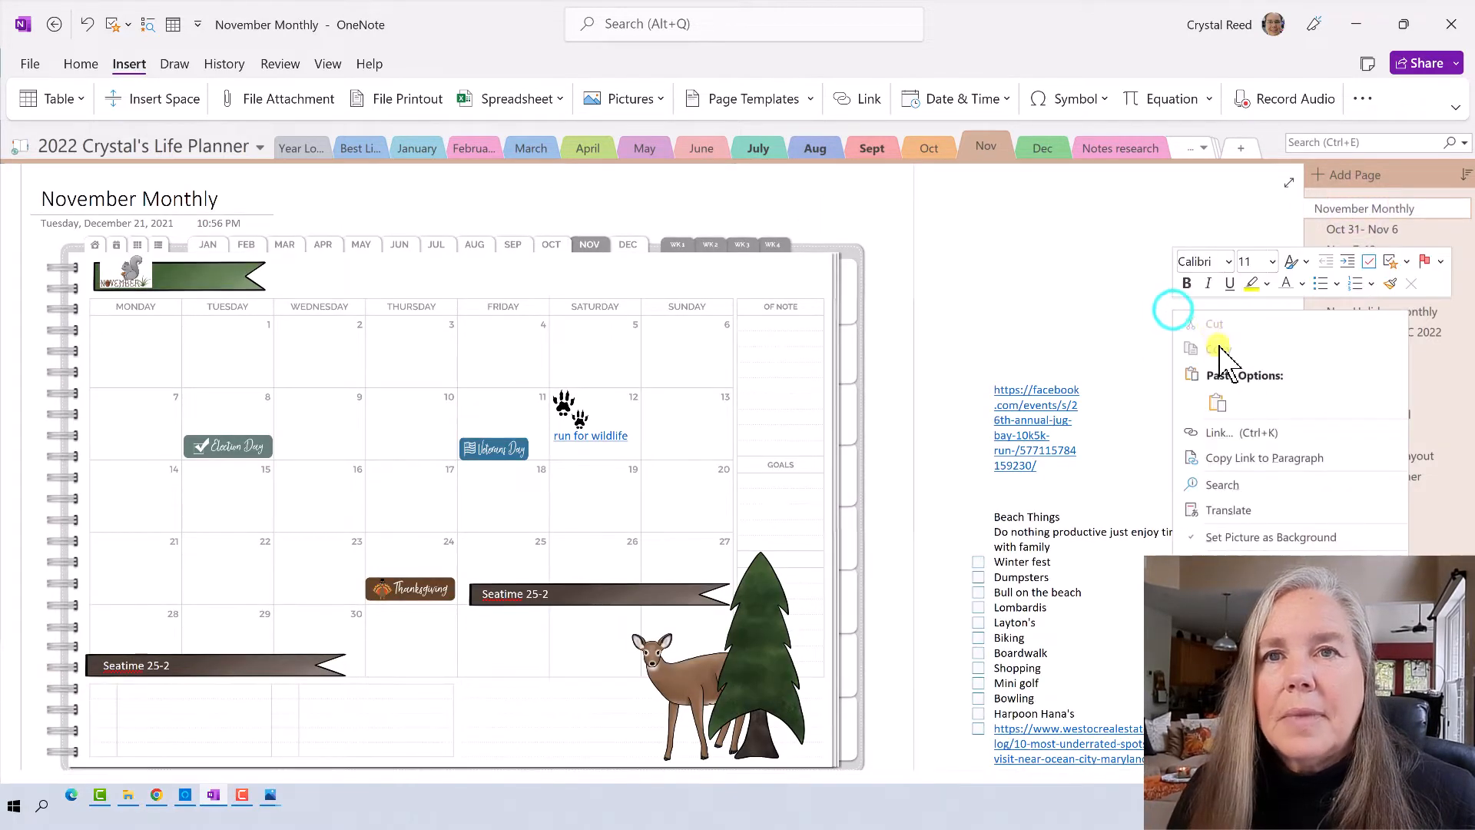
click(1214, 401)
- Move the mushroom sticker to the base of the pine tree beside the deer on the calendar
drag(1272, 304, 791, 760)
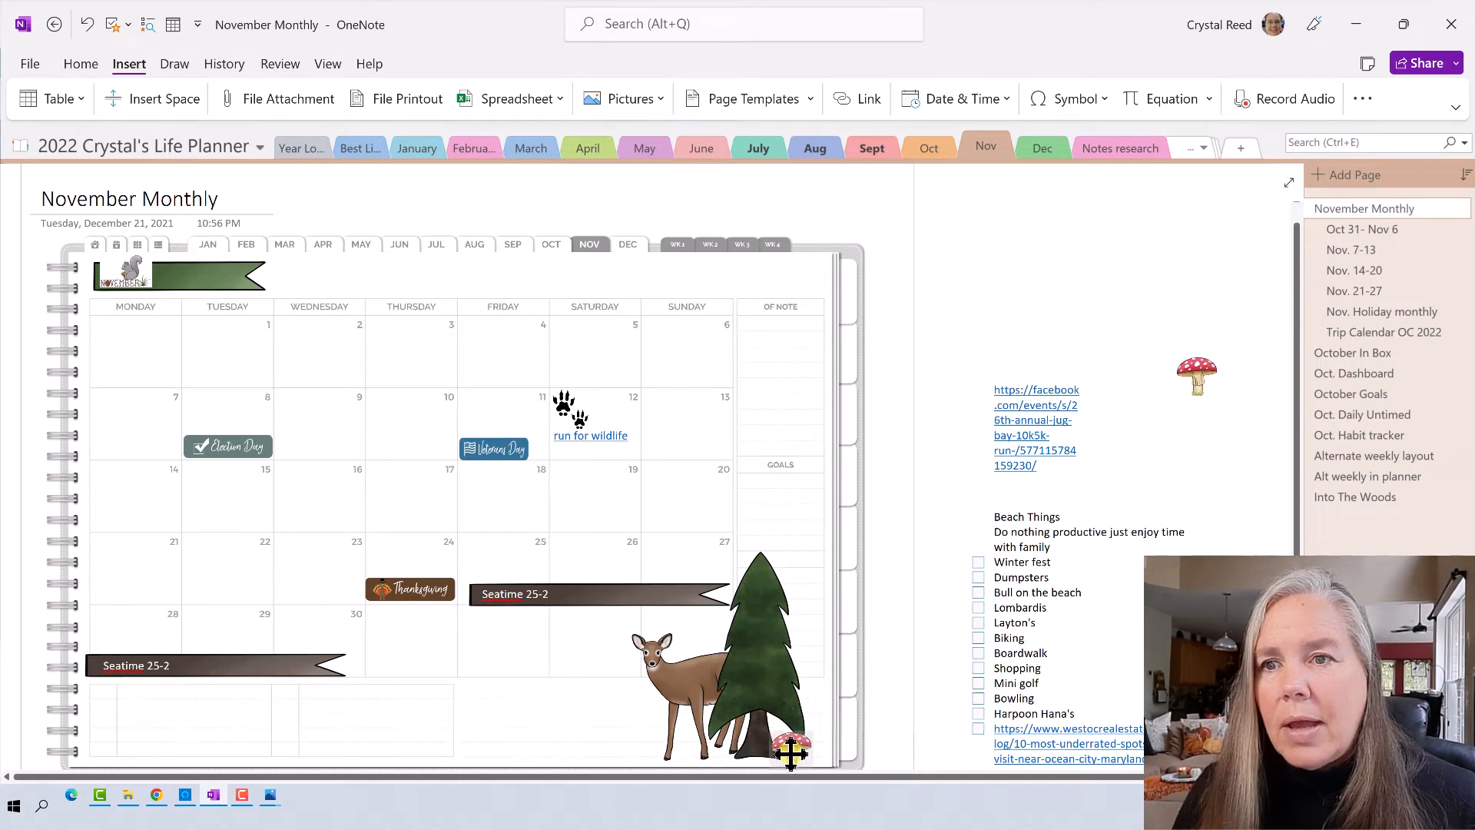
drag(791, 753, 788, 746)
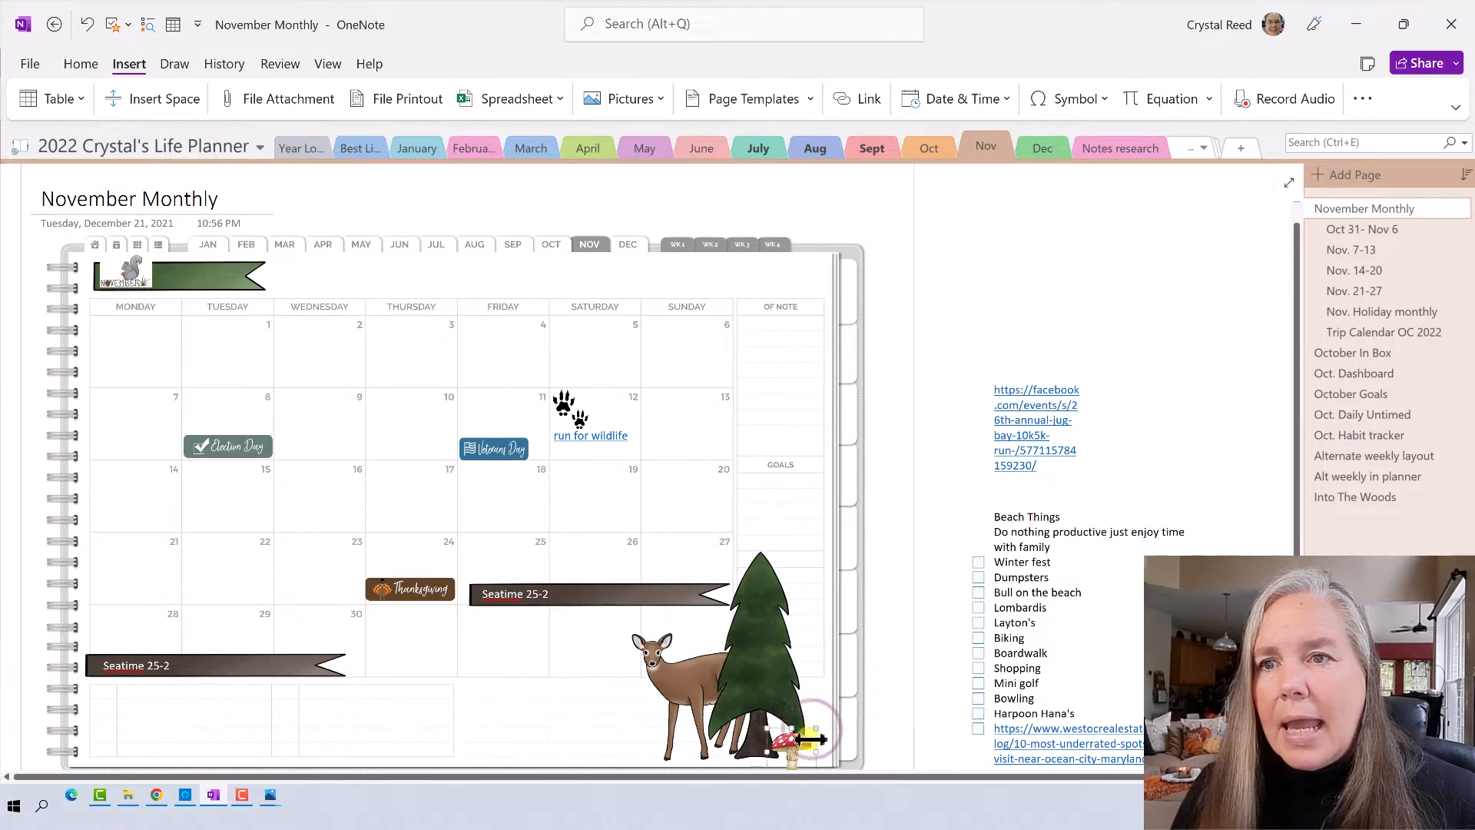
mouse_move(796, 747)
mouse_down()
mouse_move(875, 668)
mouse_move(775, 737)
mouse_move(783, 745)
mouse_up()
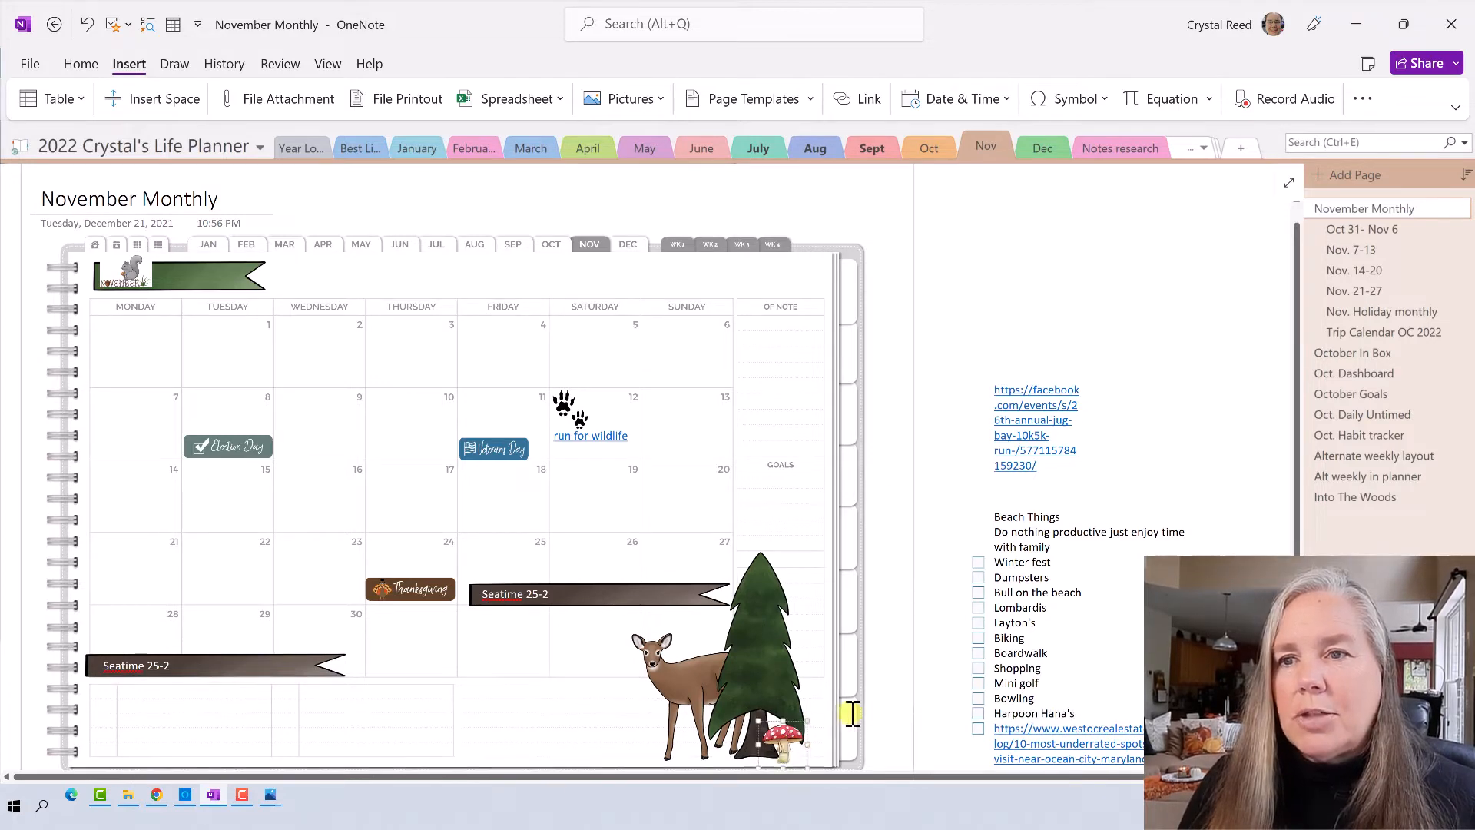
click(955, 594)
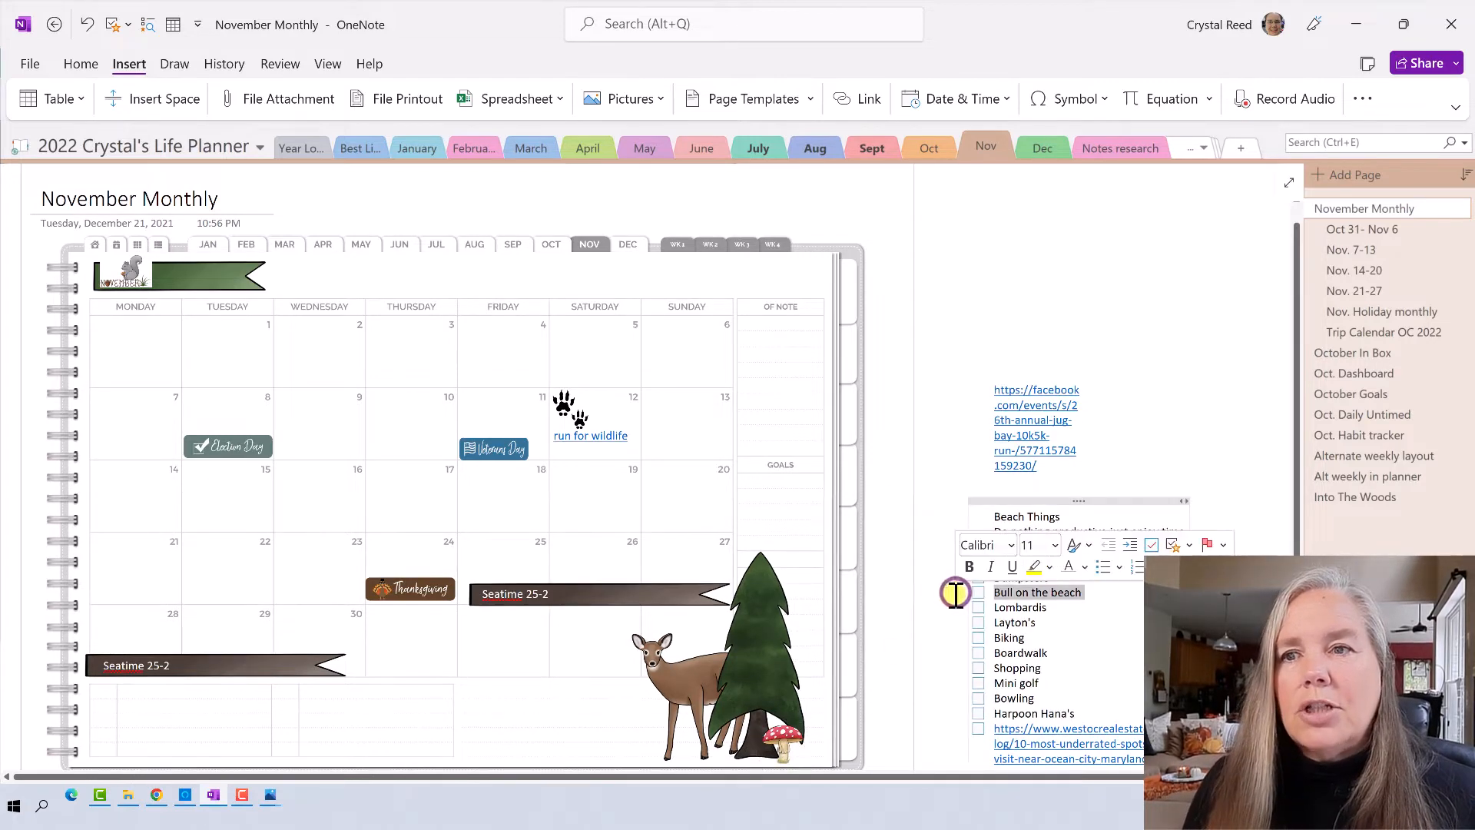
click(961, 445)
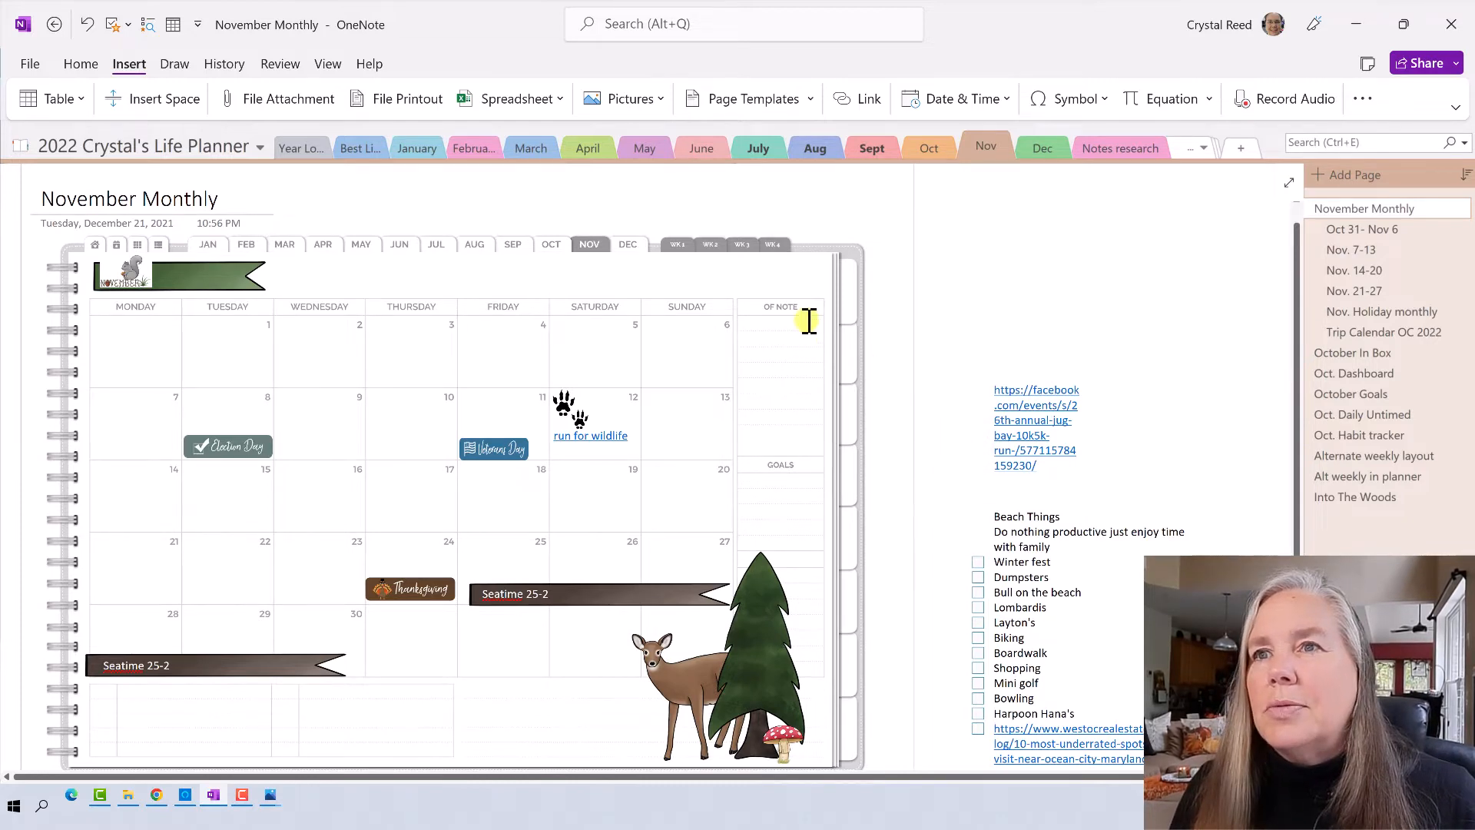
- Add the text "Special event" in the Sunday, November 20 cell of the calendar
click(673, 497)
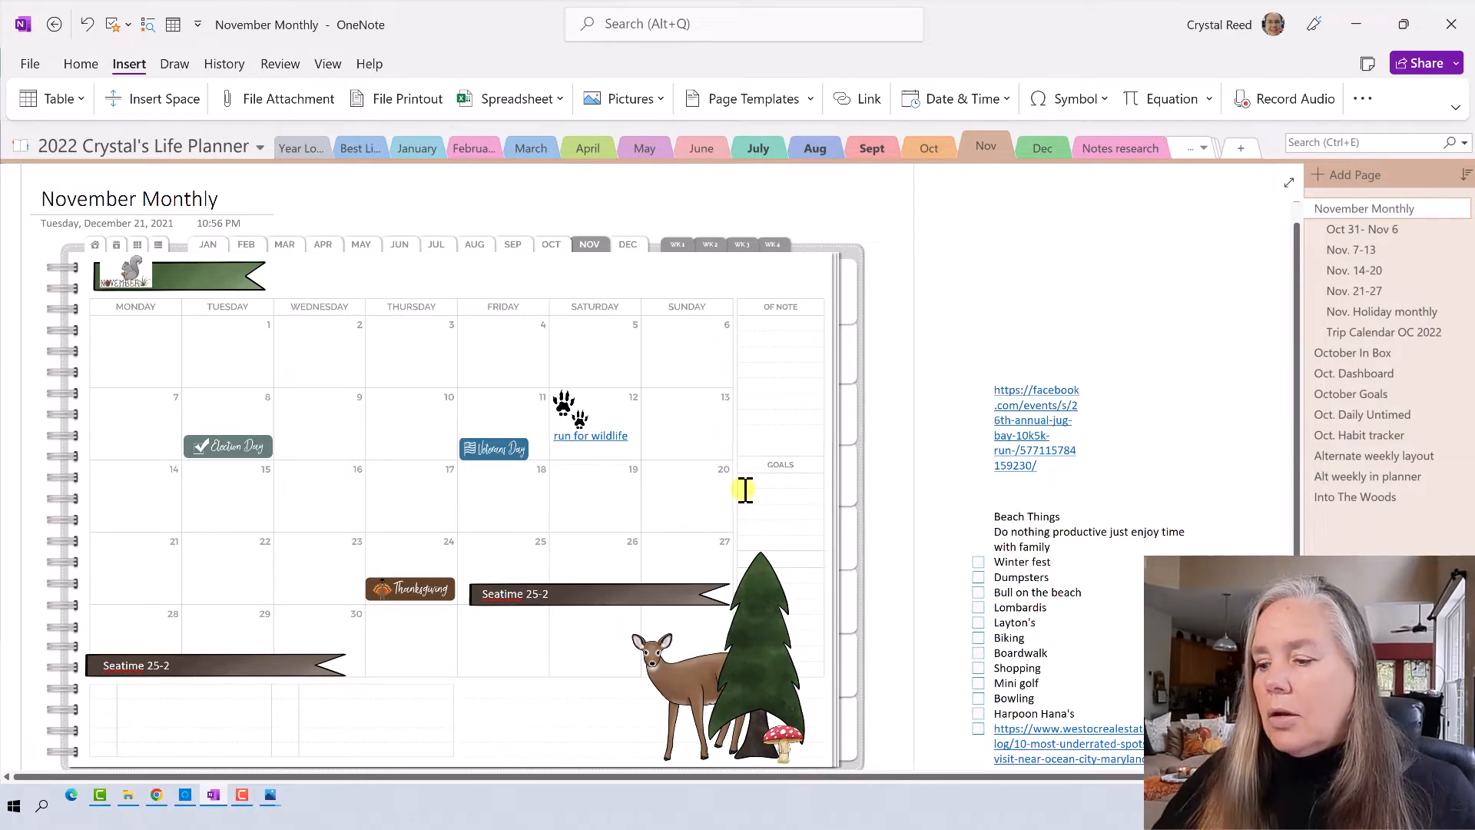
text(s)
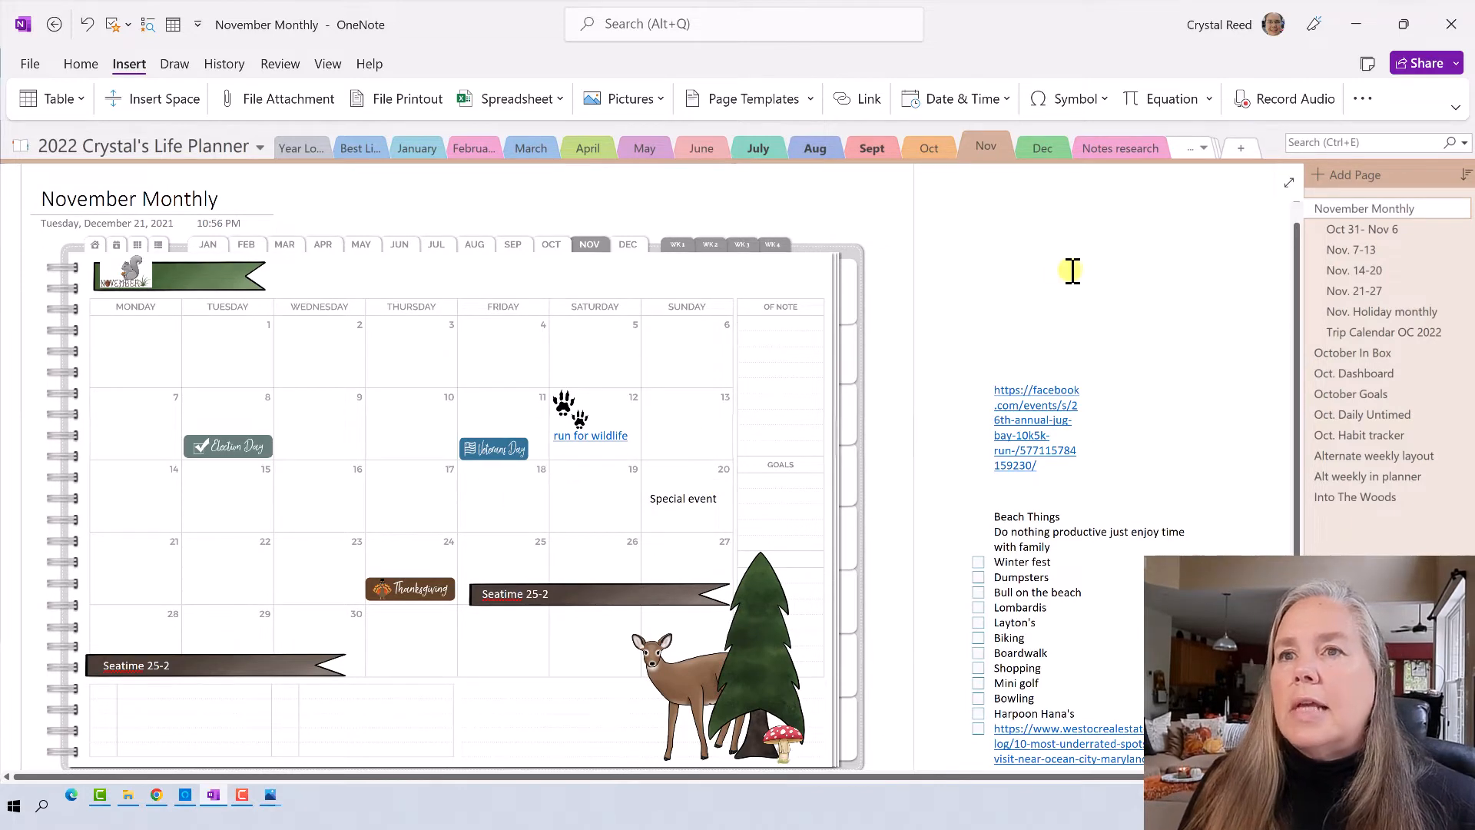
- Add oak leaf stickers from the Into The Woods page to the upper right and lower left corners of the November Monthly spread
scroll(1060, 284, down, 1)
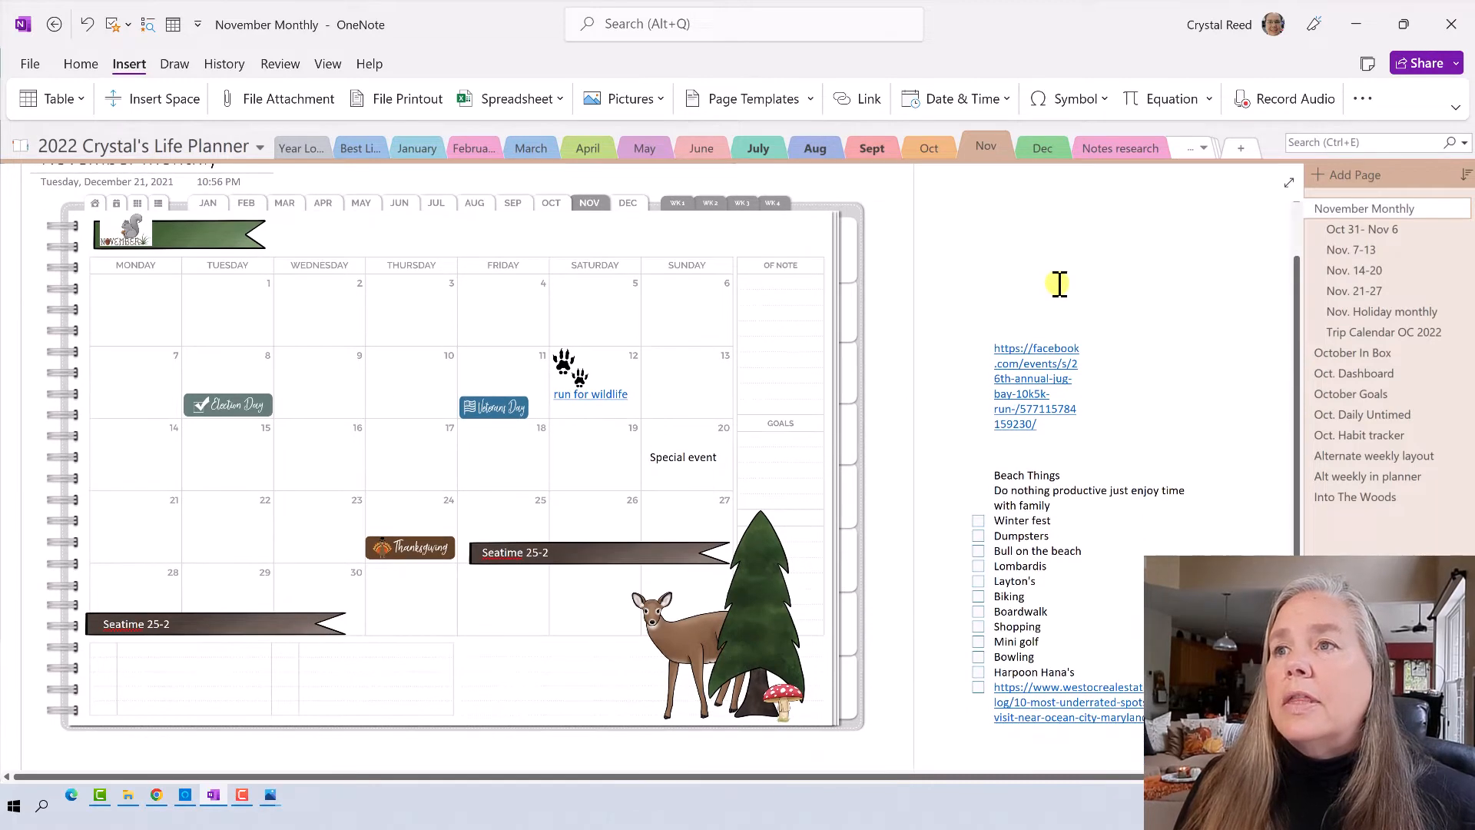
click(1315, 495)
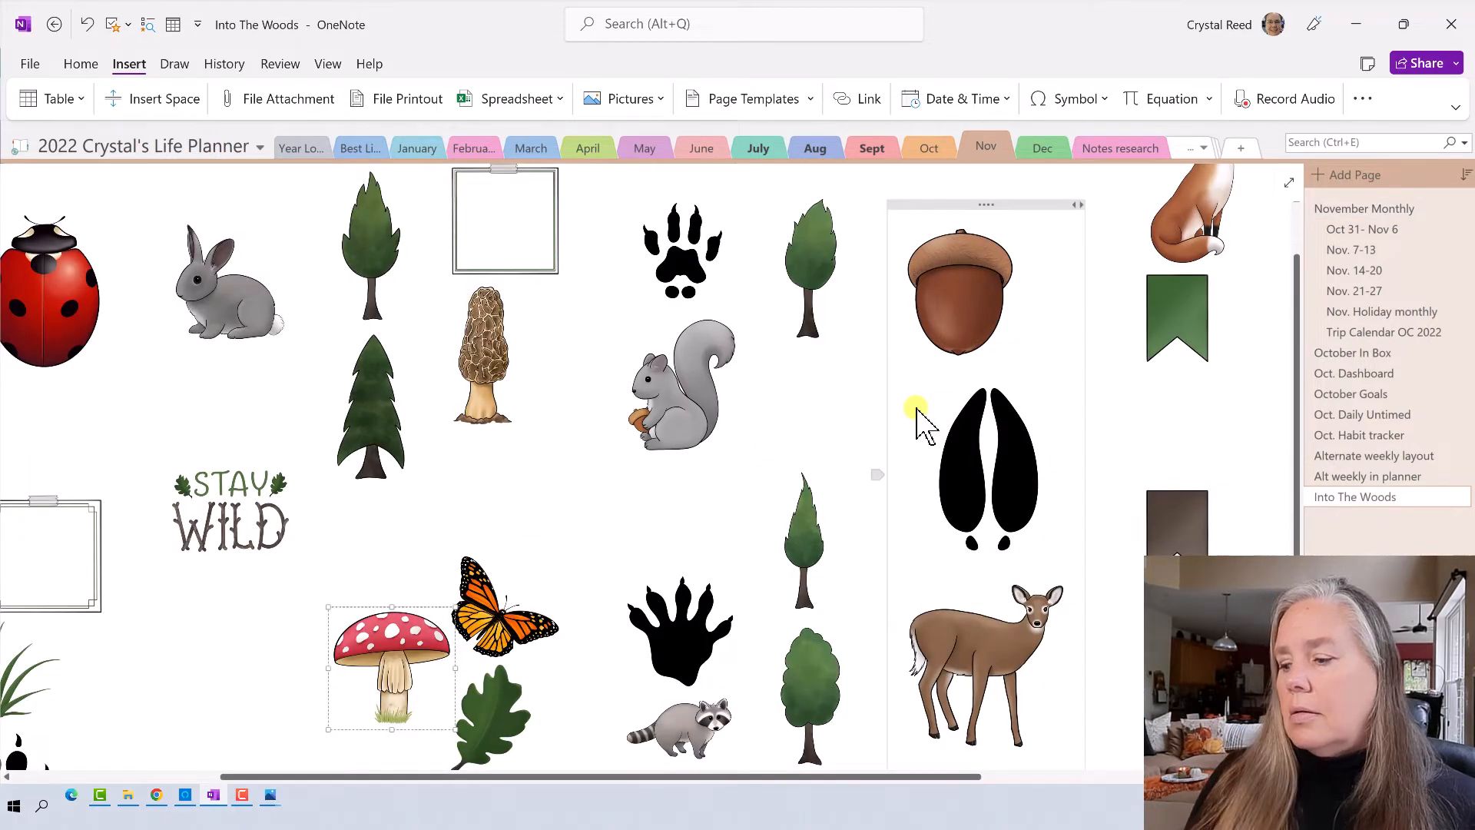
scroll(920, 423, down, 3)
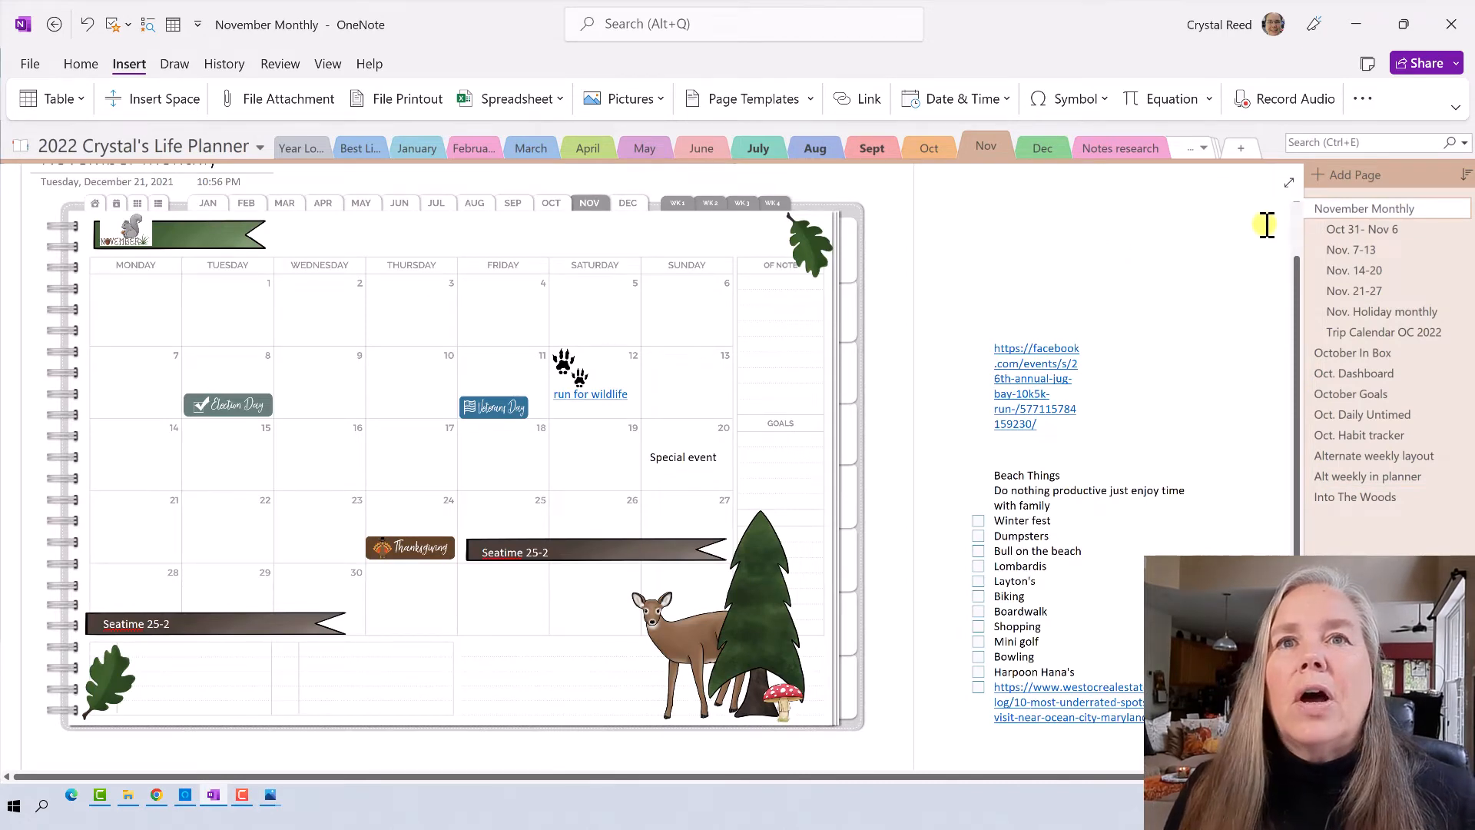
- Open the Oct 31- Nov 6 weekly page and look over its blank layout
click(1336, 230)
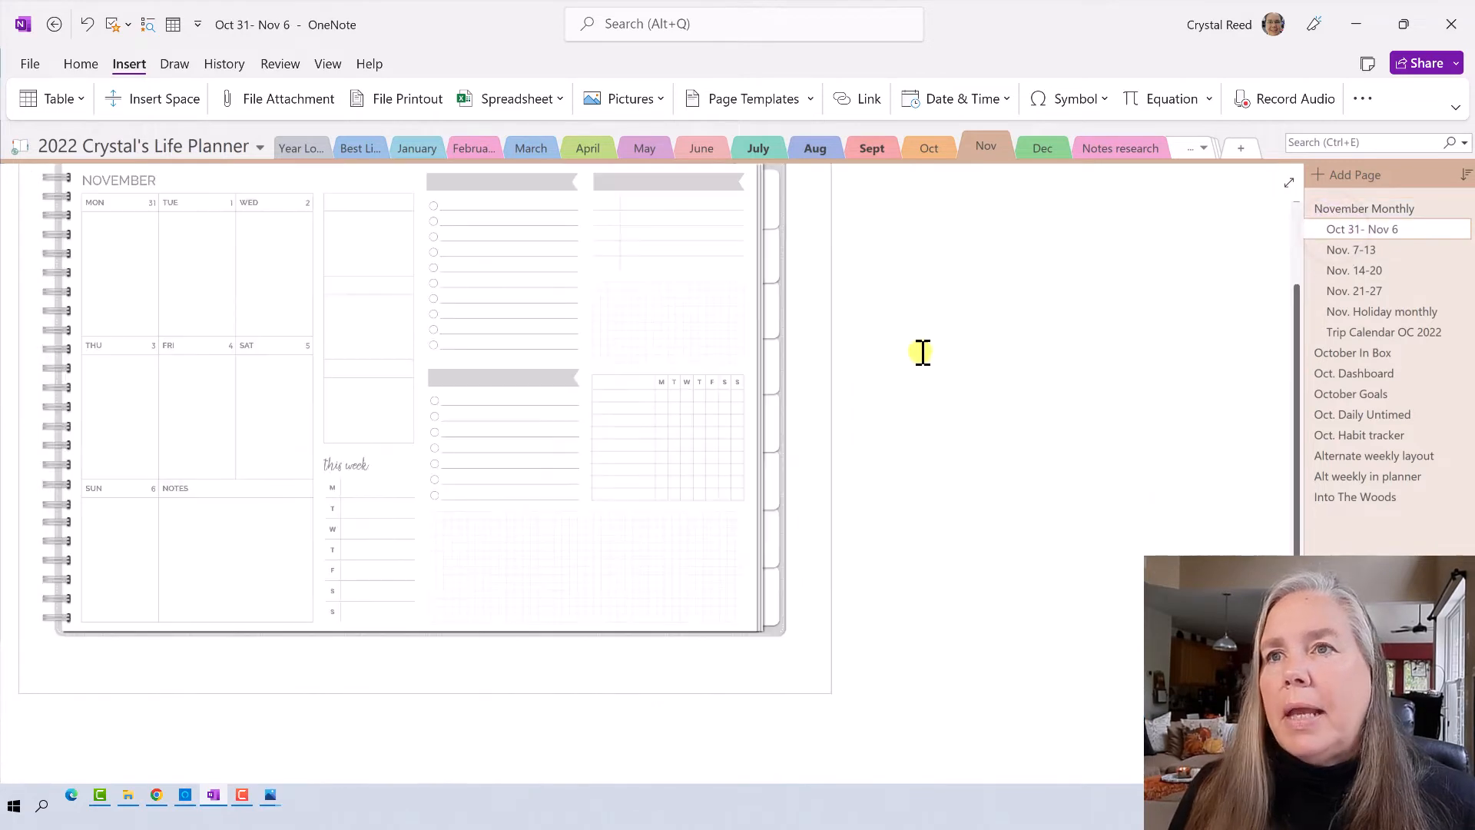
scroll(922, 390, up, 2)
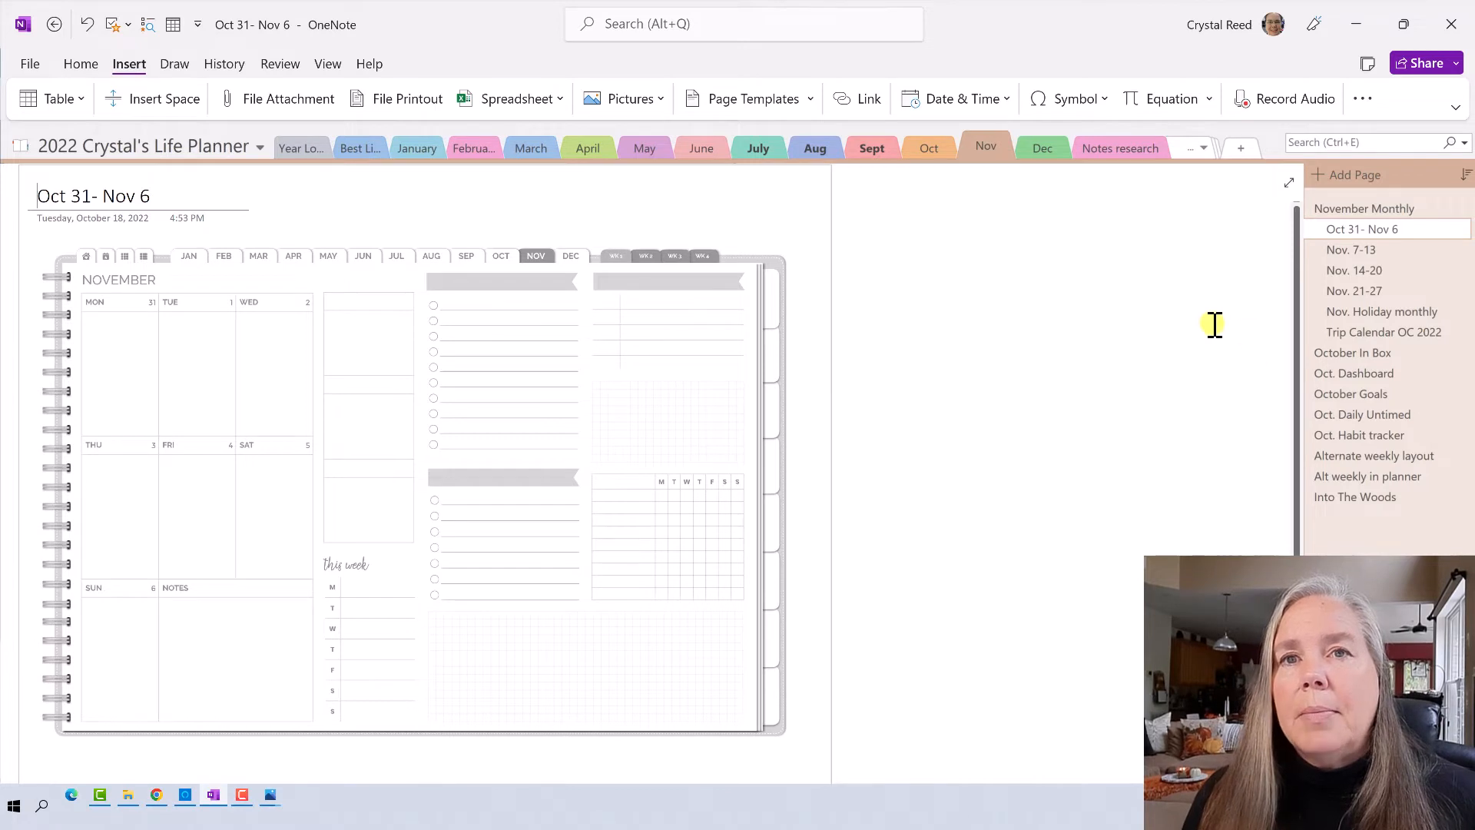
- Open the October In Box page and rename it November In Box
click(1310, 351)
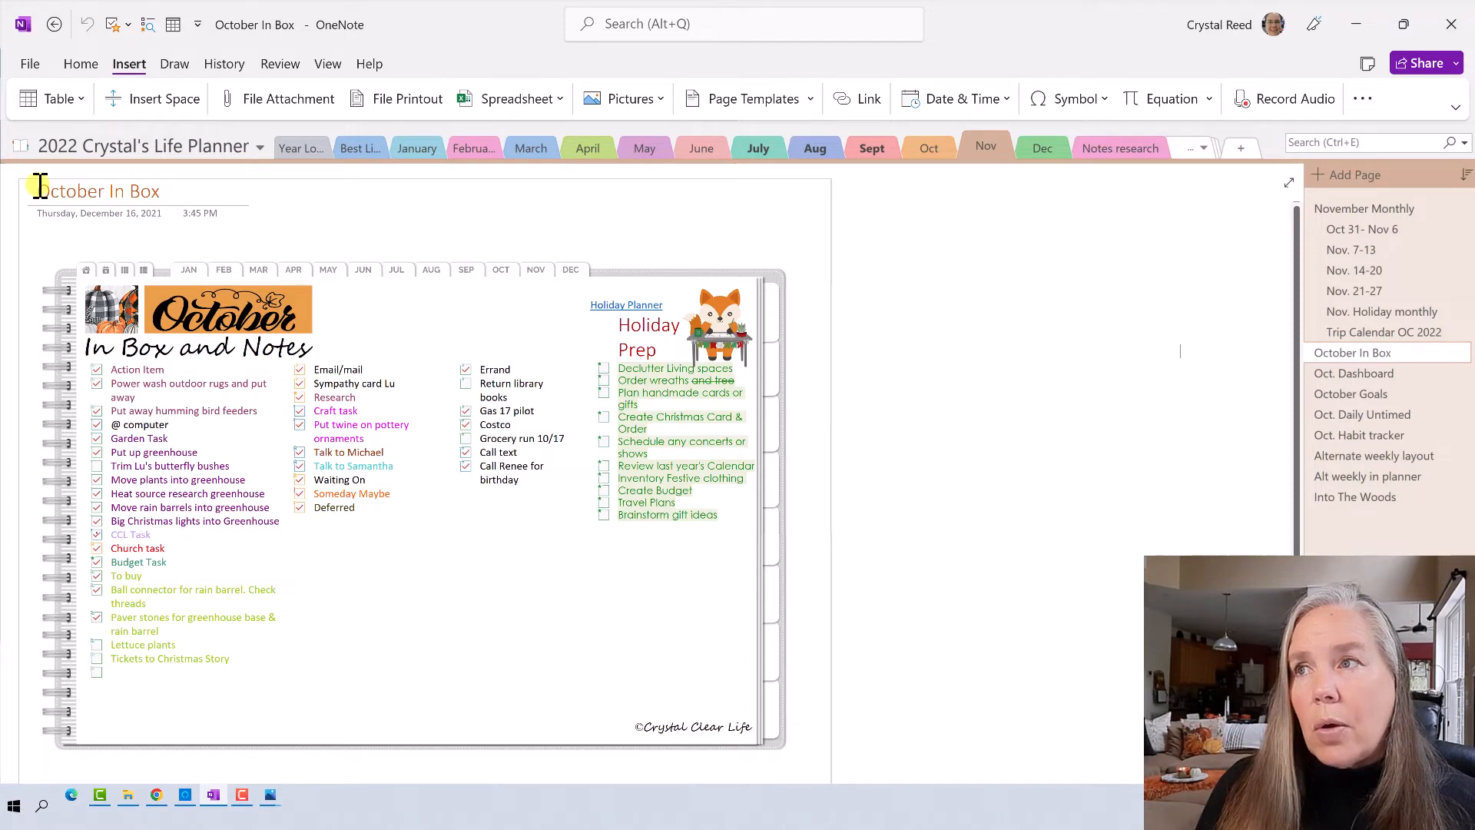
drag(39, 186, 109, 192)
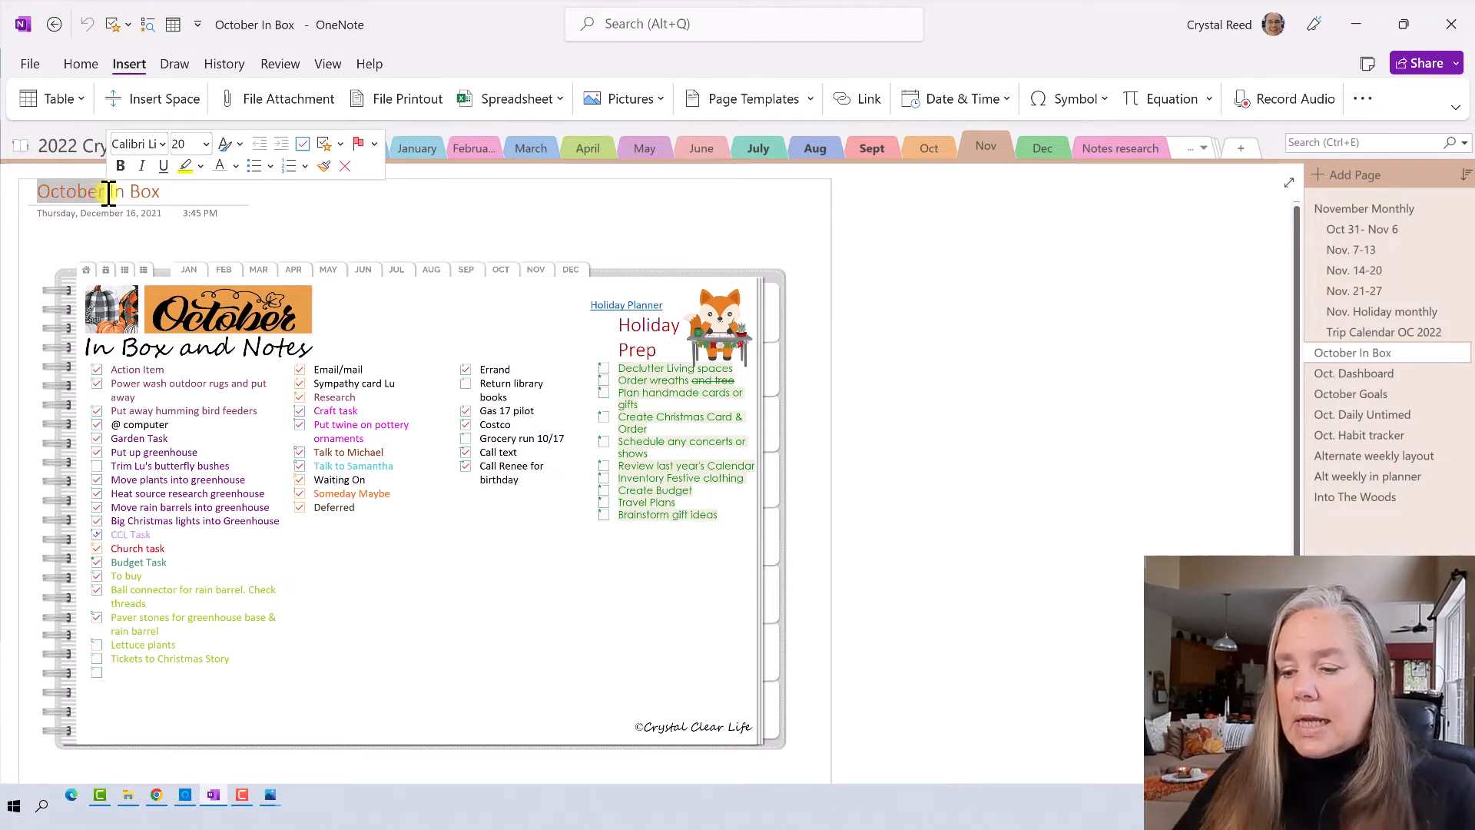
text(Novemb)
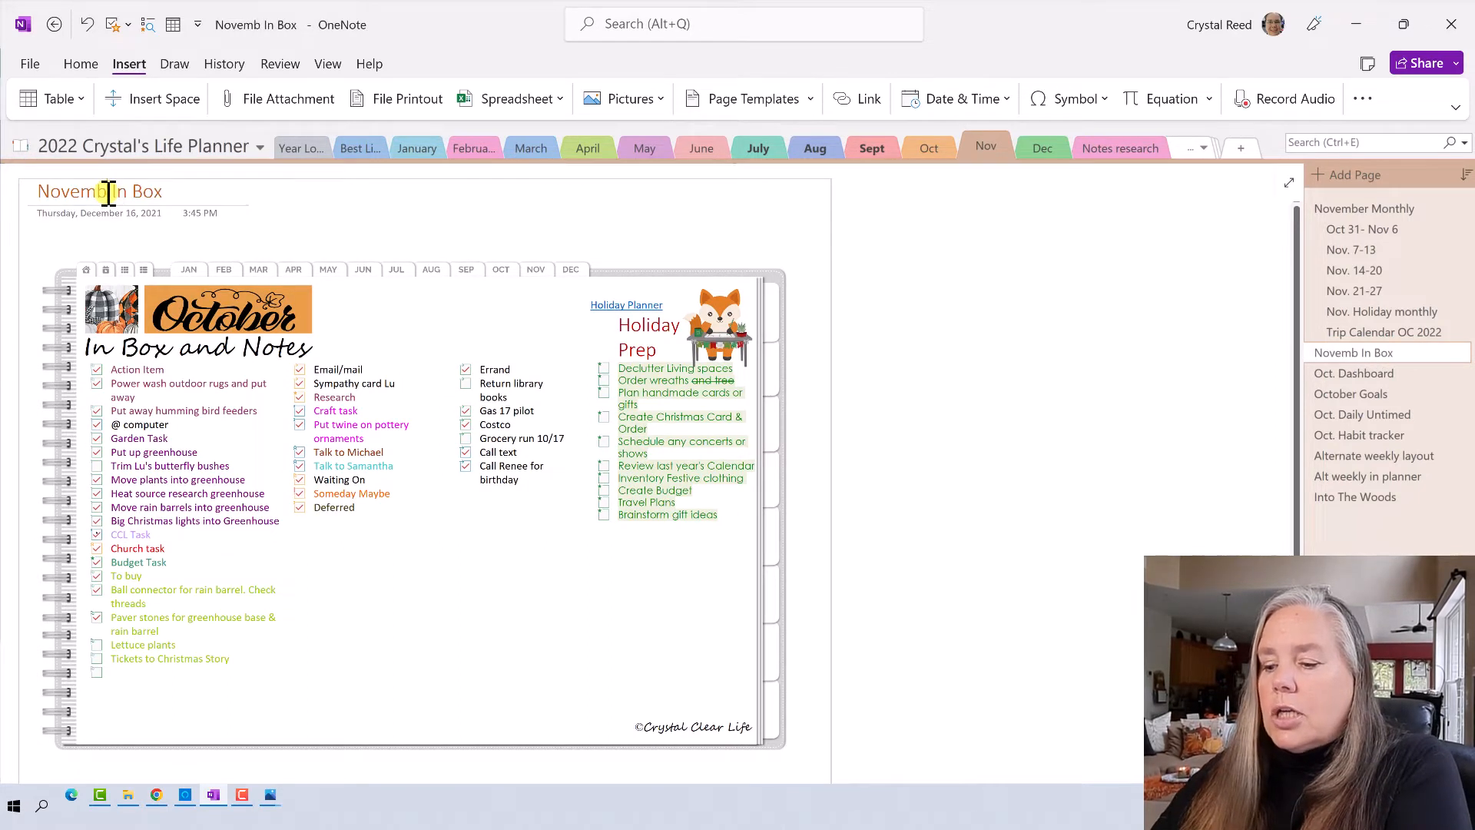
text(er)
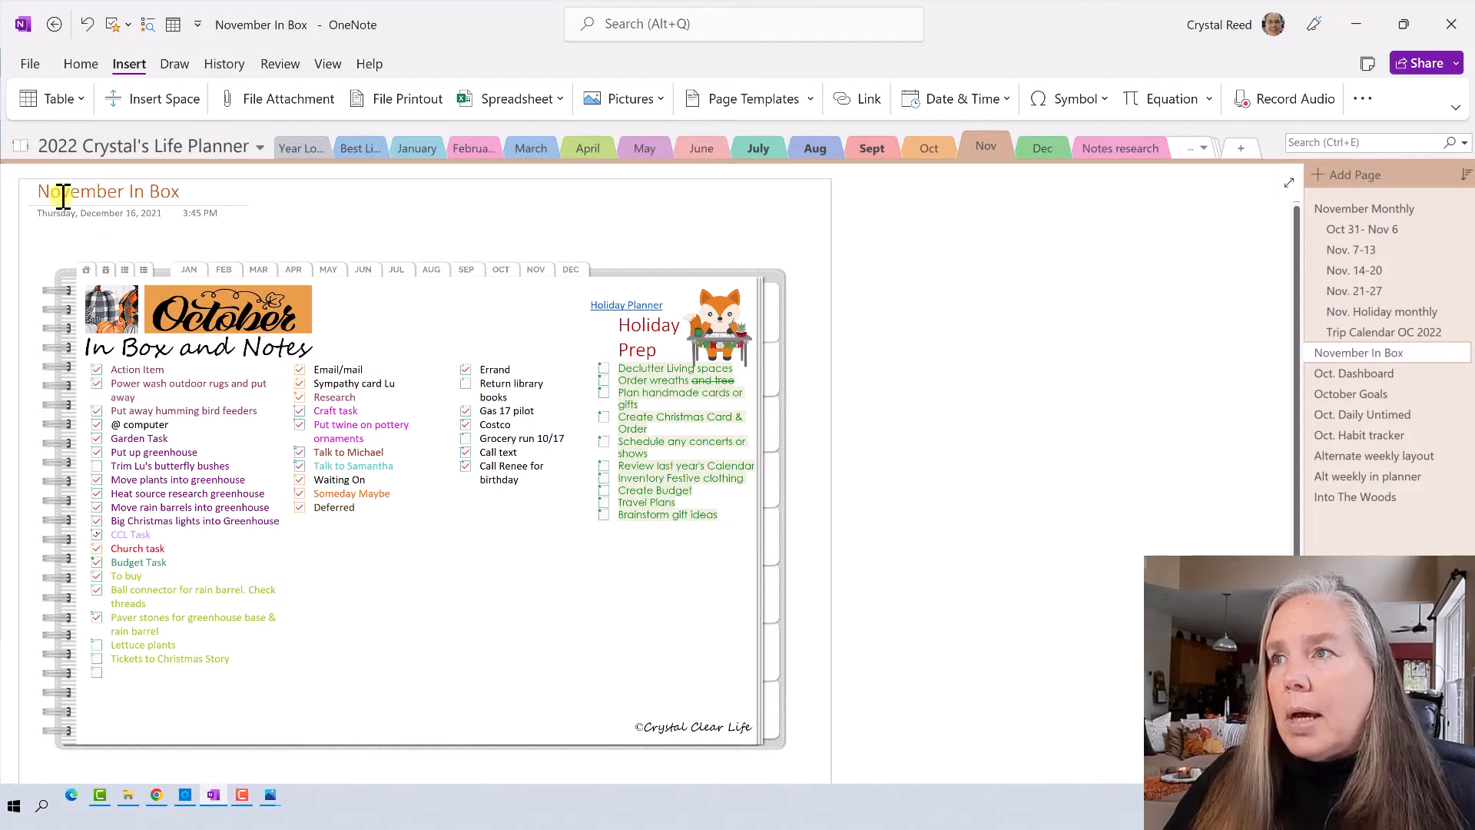
- Set the font color of the November In Box page title to Automatic
drag(40, 192, 192, 193)
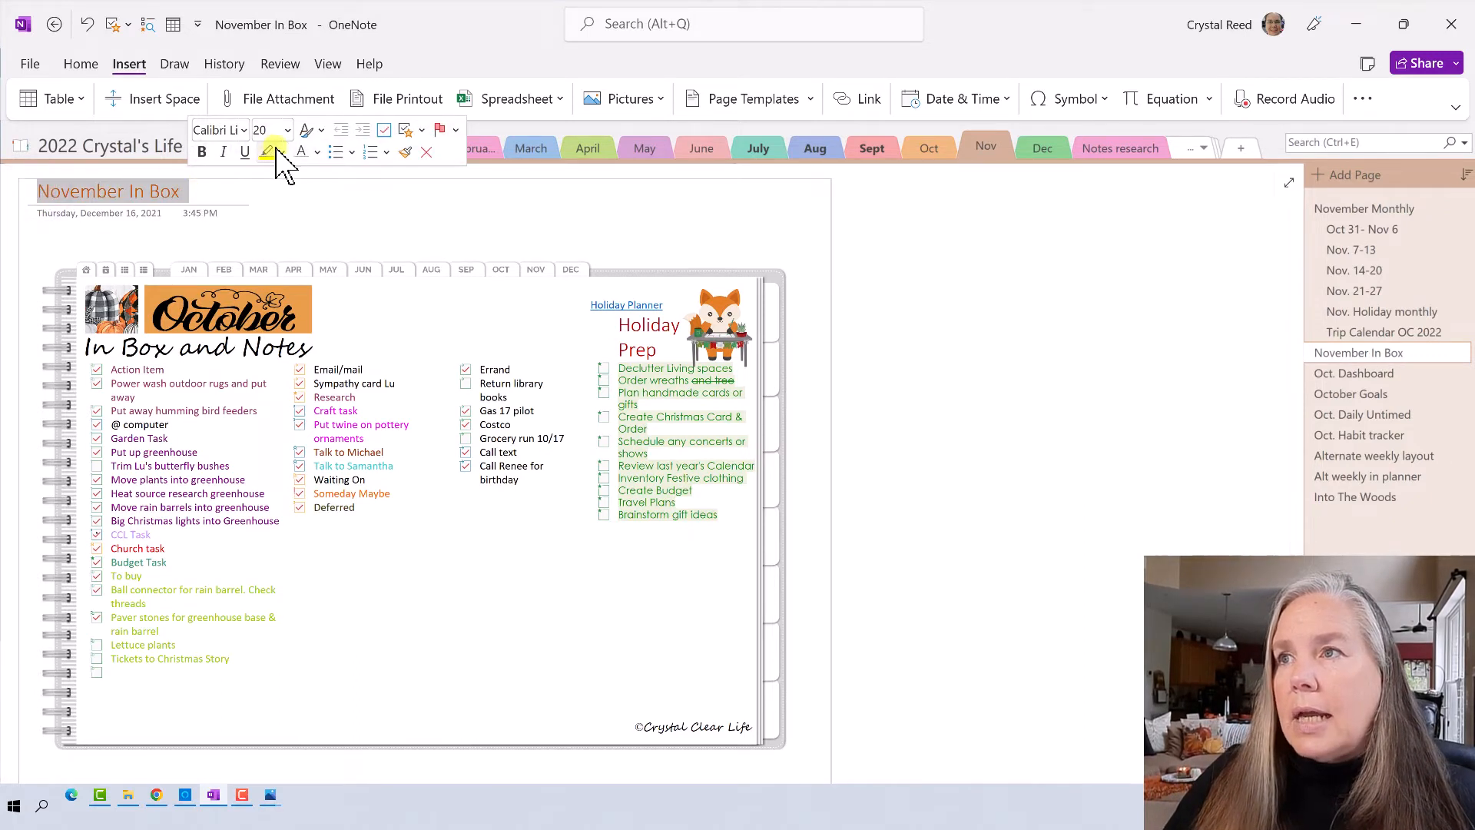
click(316, 152)
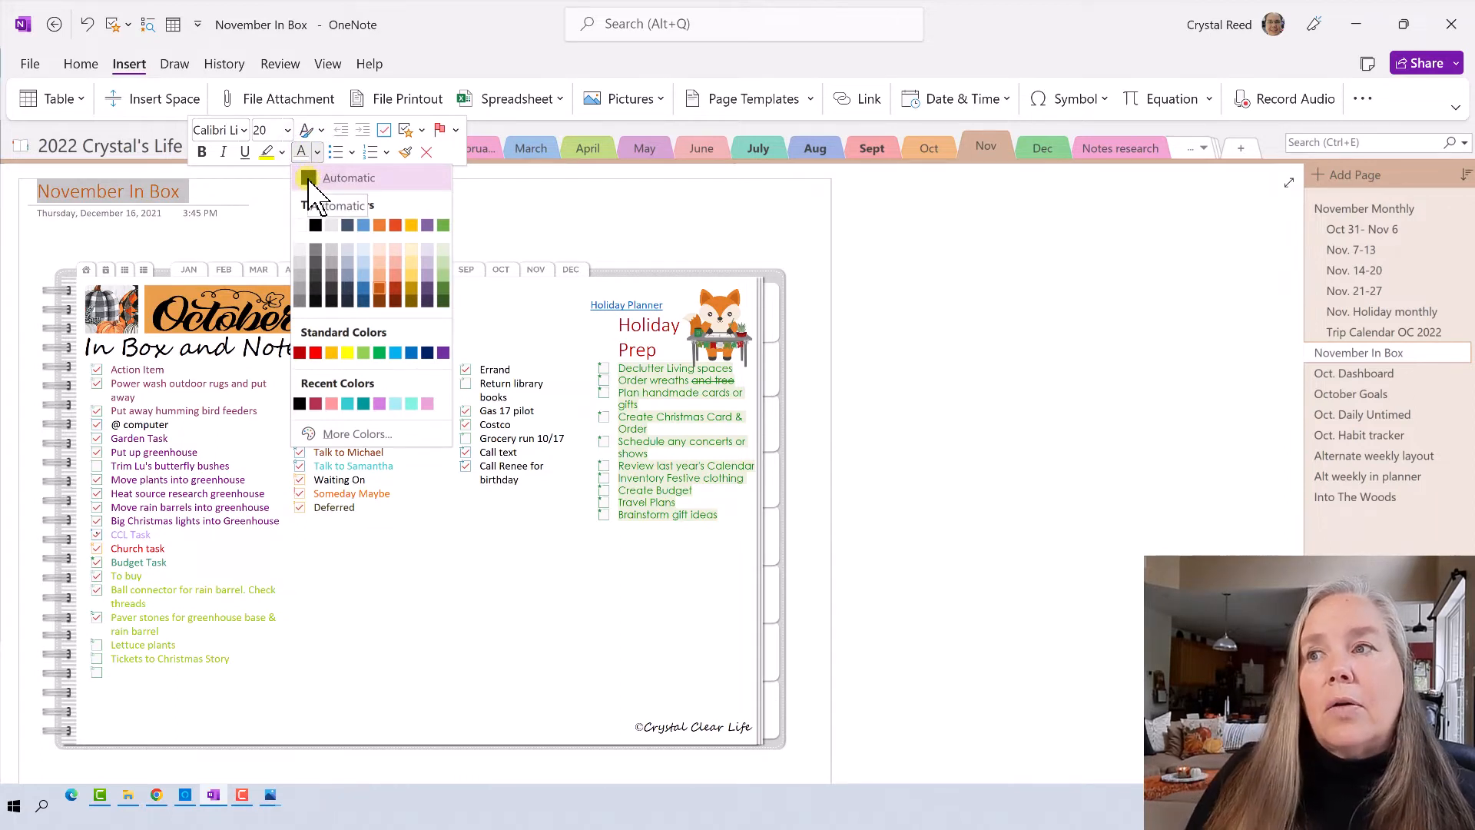
click(309, 179)
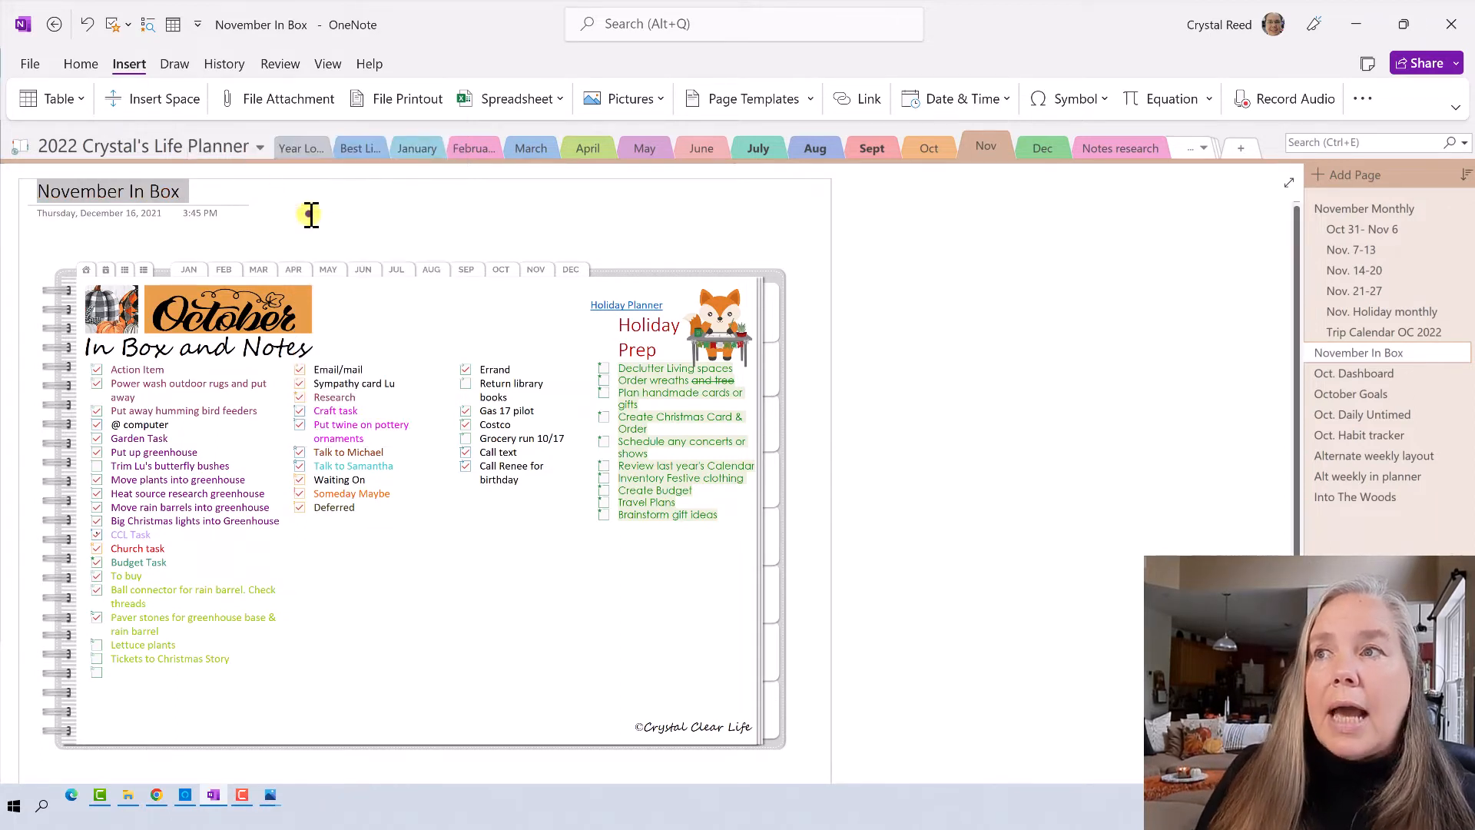
click(308, 213)
- Delete the October header image, the Holiday Prep list with its link, and the fox picture from the November In Box page
click(237, 308)
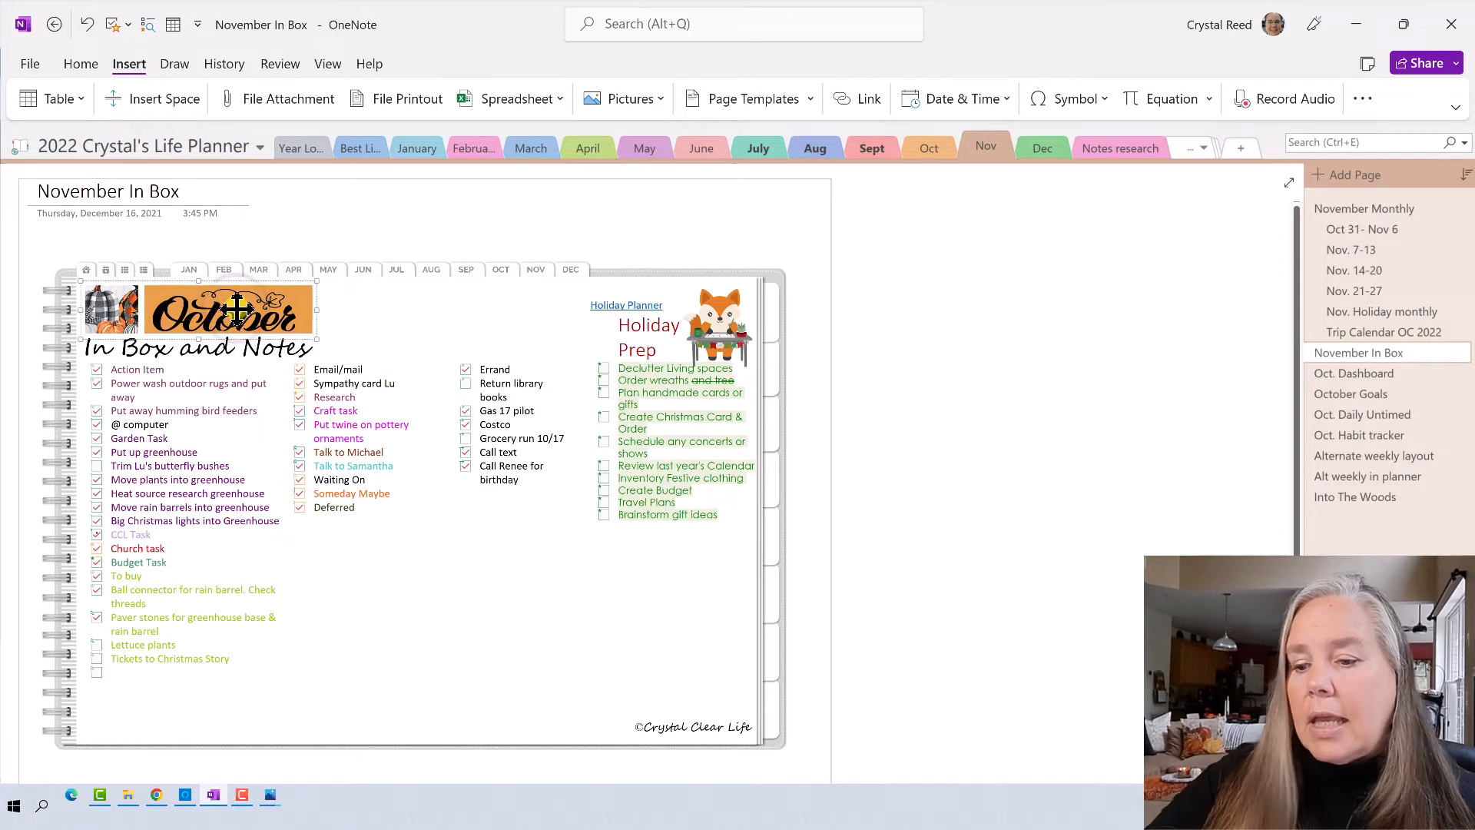
key(Delete)
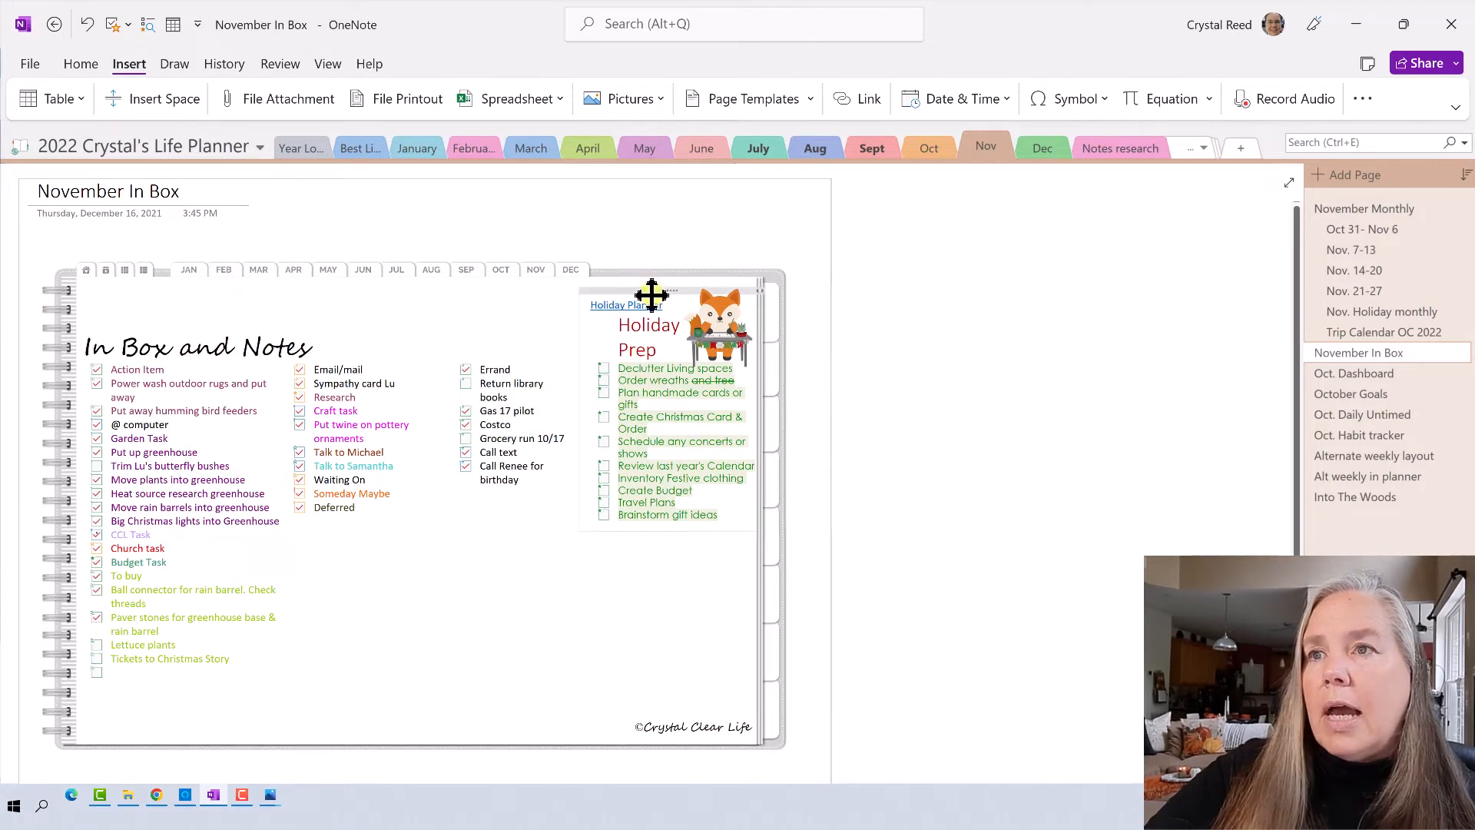
click(653, 289)
key(Delete)
click(711, 331)
key(Delete)
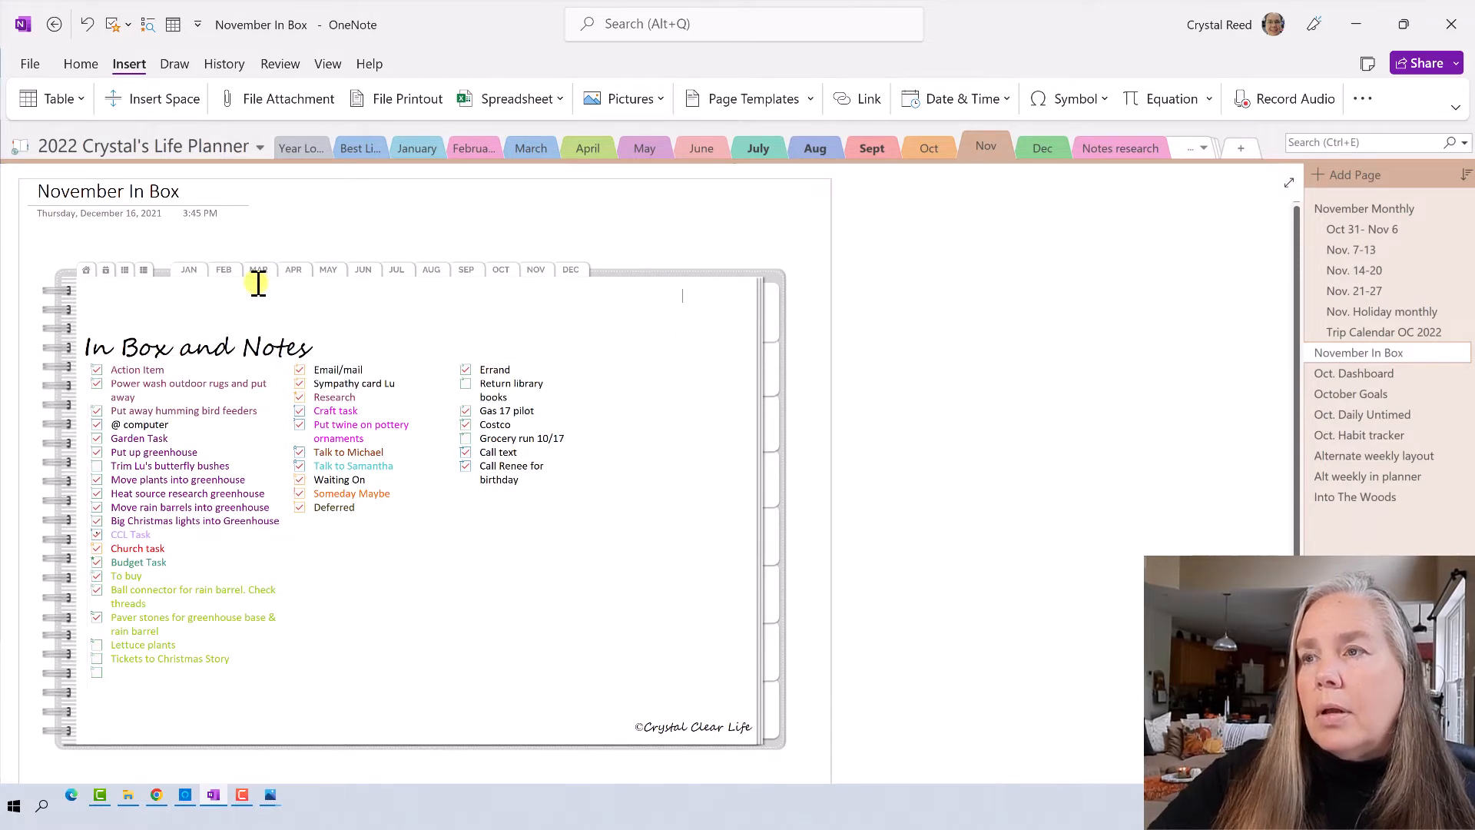
- Copy the NOVEMBER squirrel sticker with the acorn and grass from the Into The Woods page
click(1361, 499)
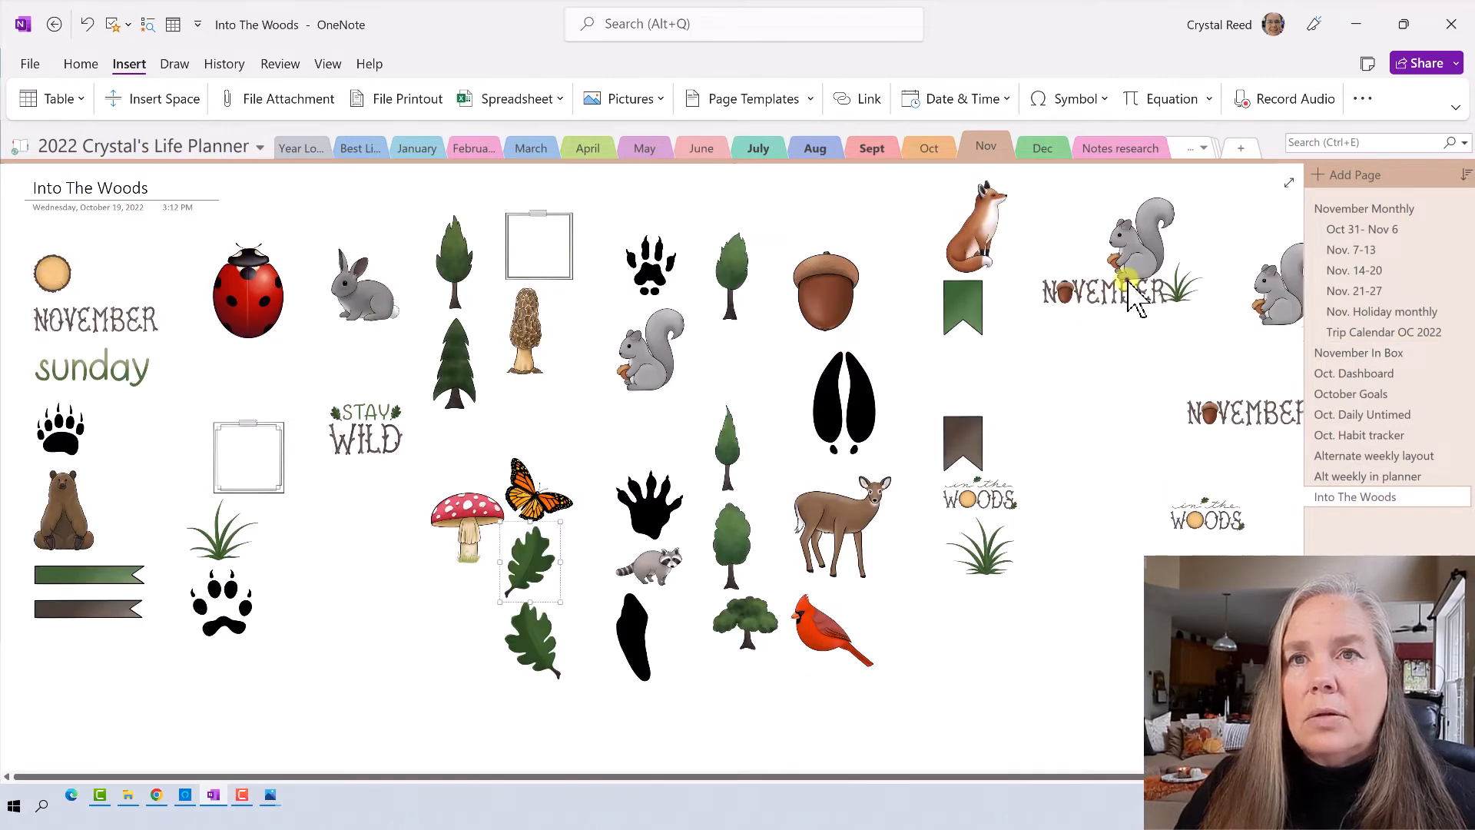
click(1123, 281)
right_click(1128, 283)
click(1171, 319)
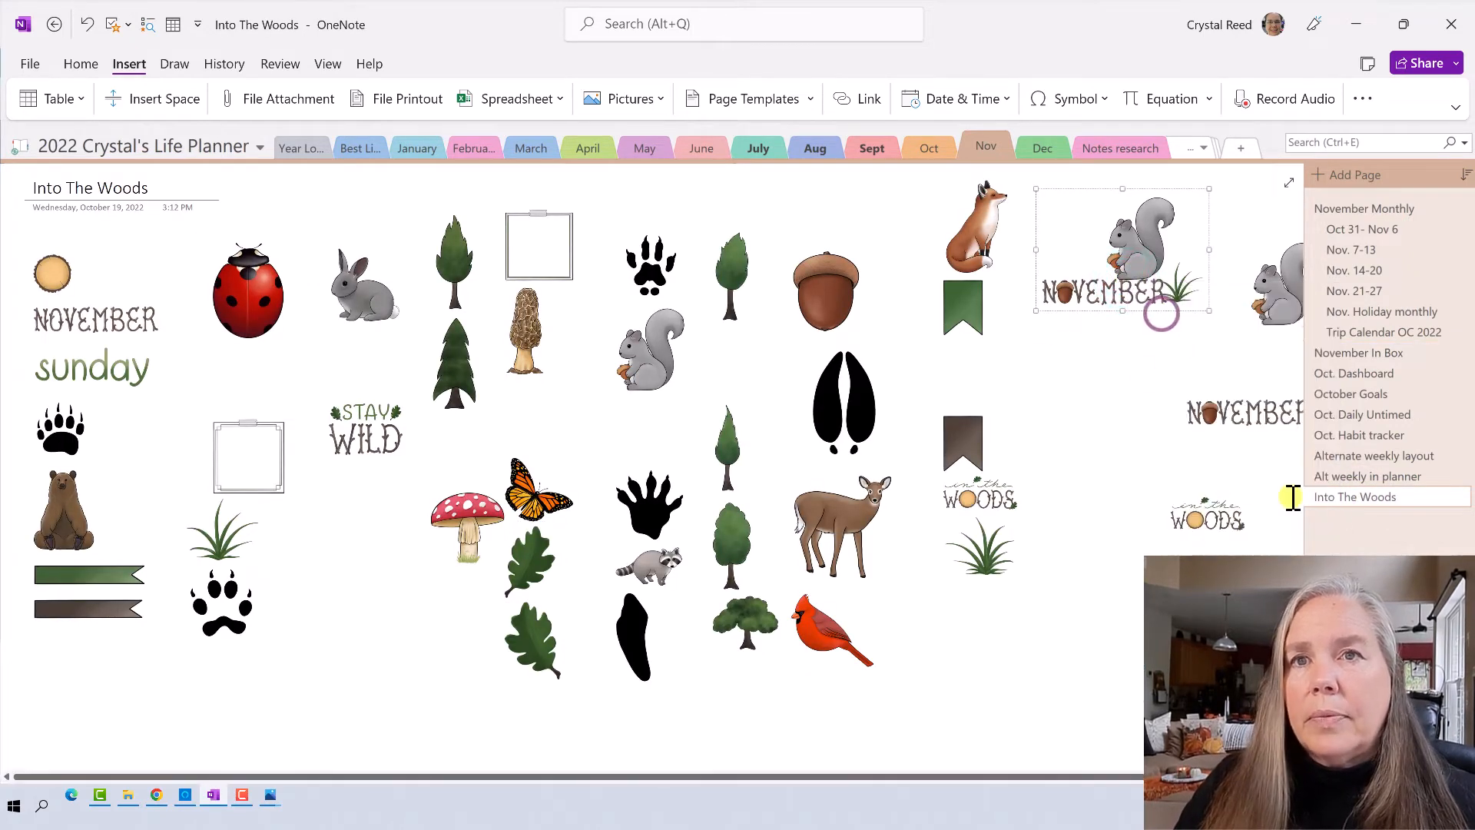
- Paste the squirrel sticker onto the November In Box page and move it into the planner's upper right area
click(1329, 354)
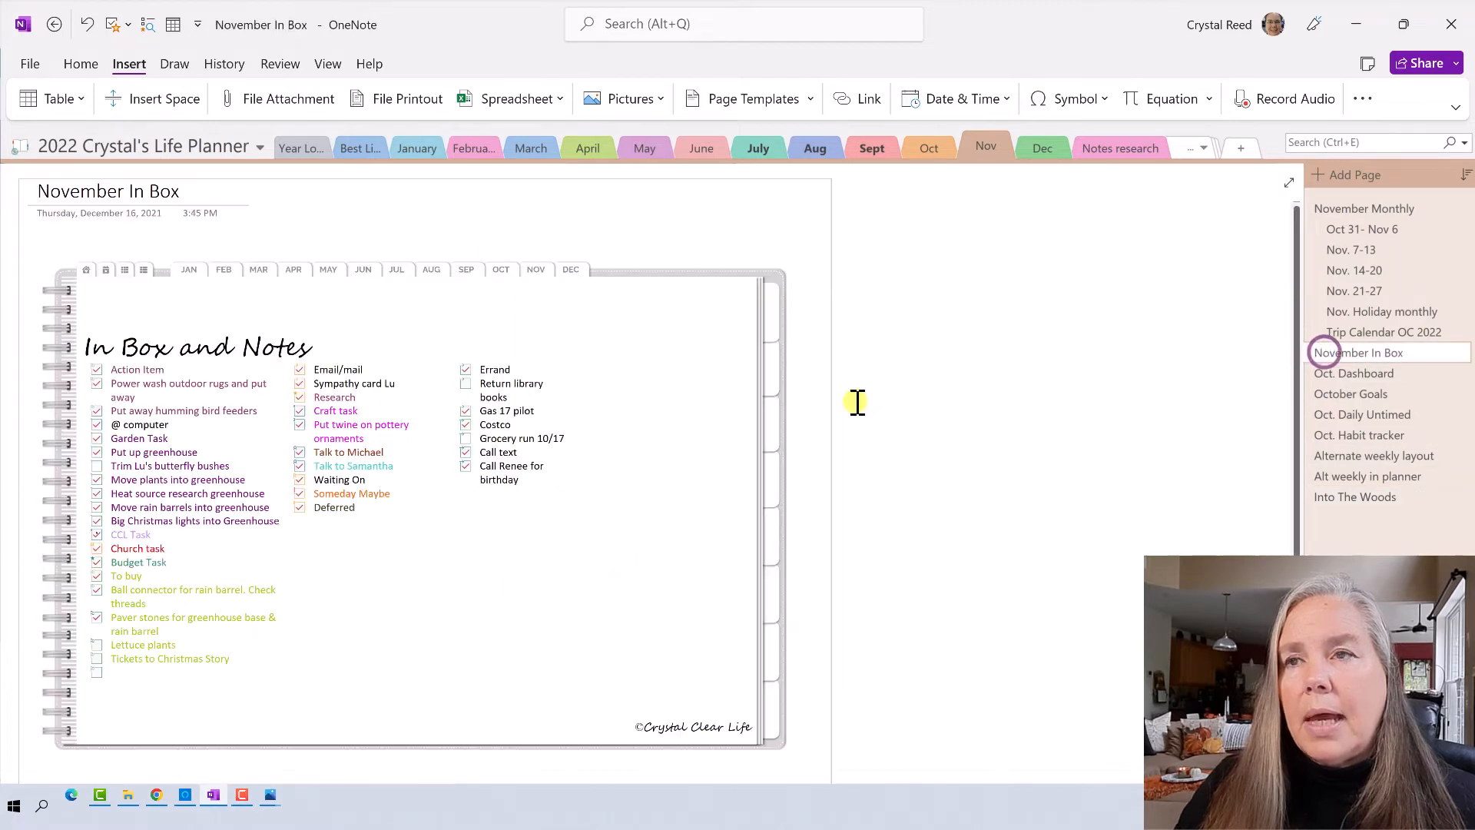
right_click(968, 386)
click(1013, 478)
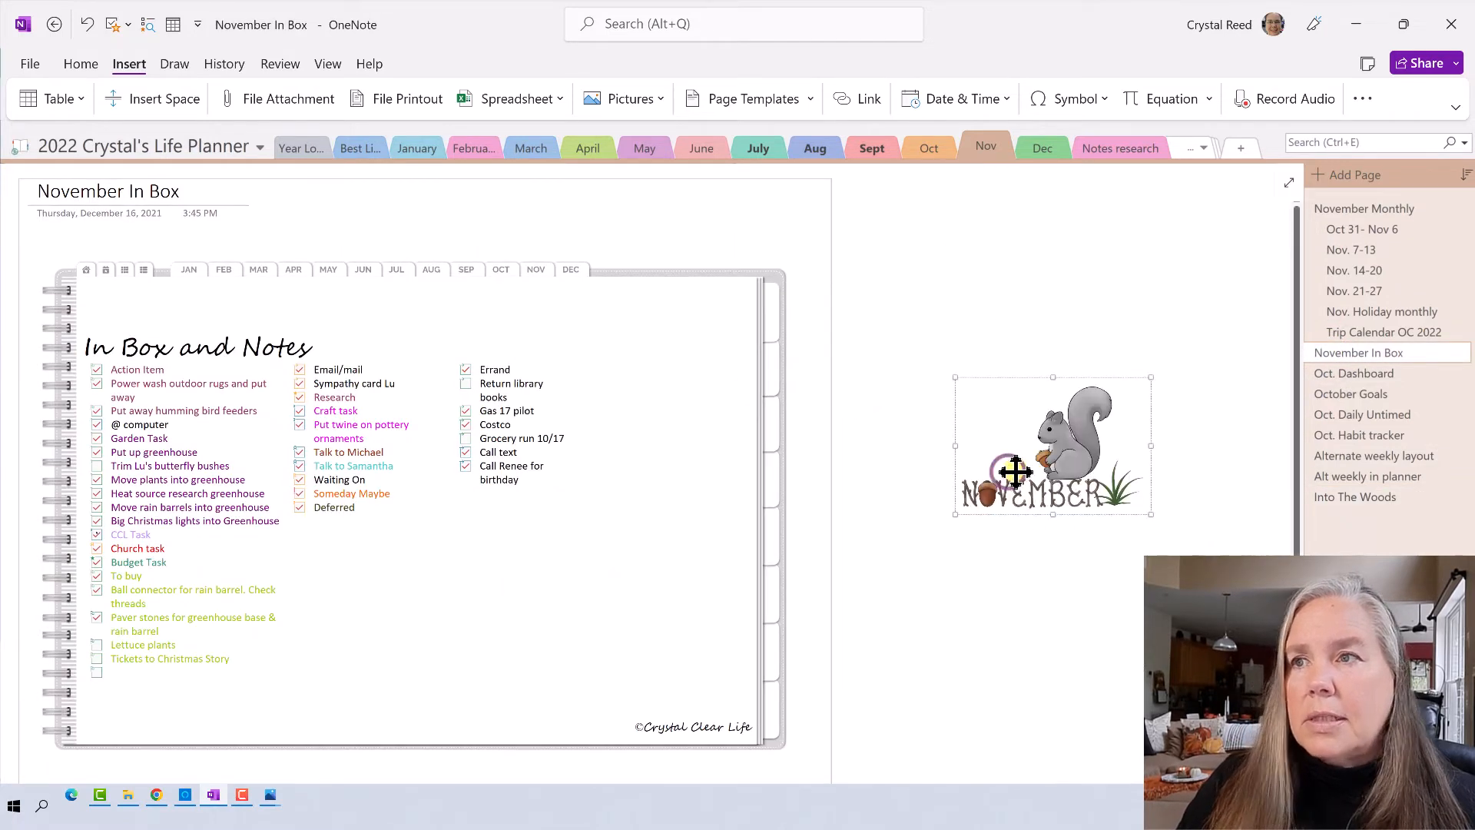
drag(1075, 453, 695, 361)
- Move the three task checklists and the "In Box and Notes" heading lower on the planner page to clear its upper area
drag(585, 528, 619, 529)
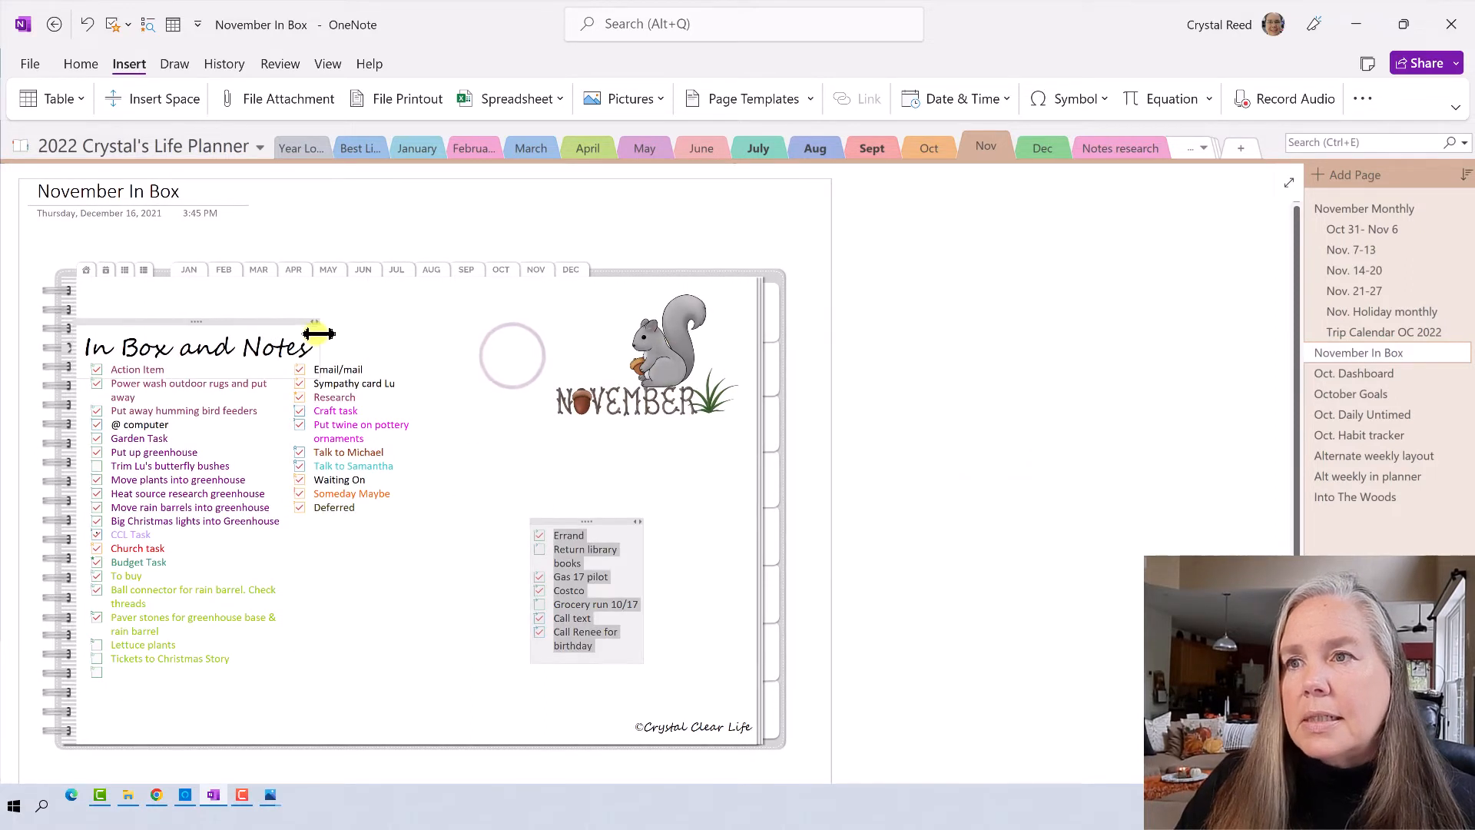
drag(363, 353, 415, 560)
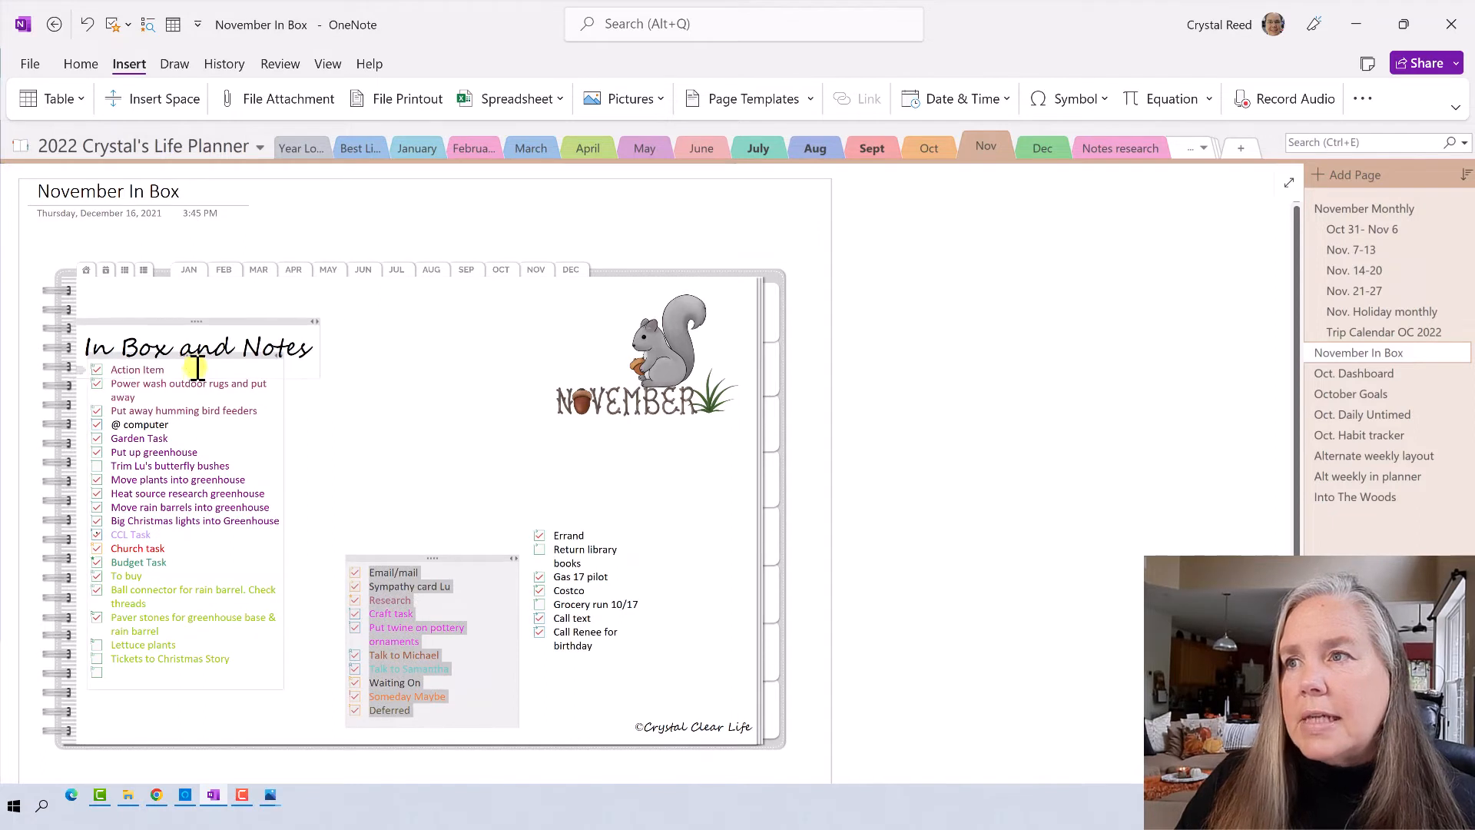
click(246, 422)
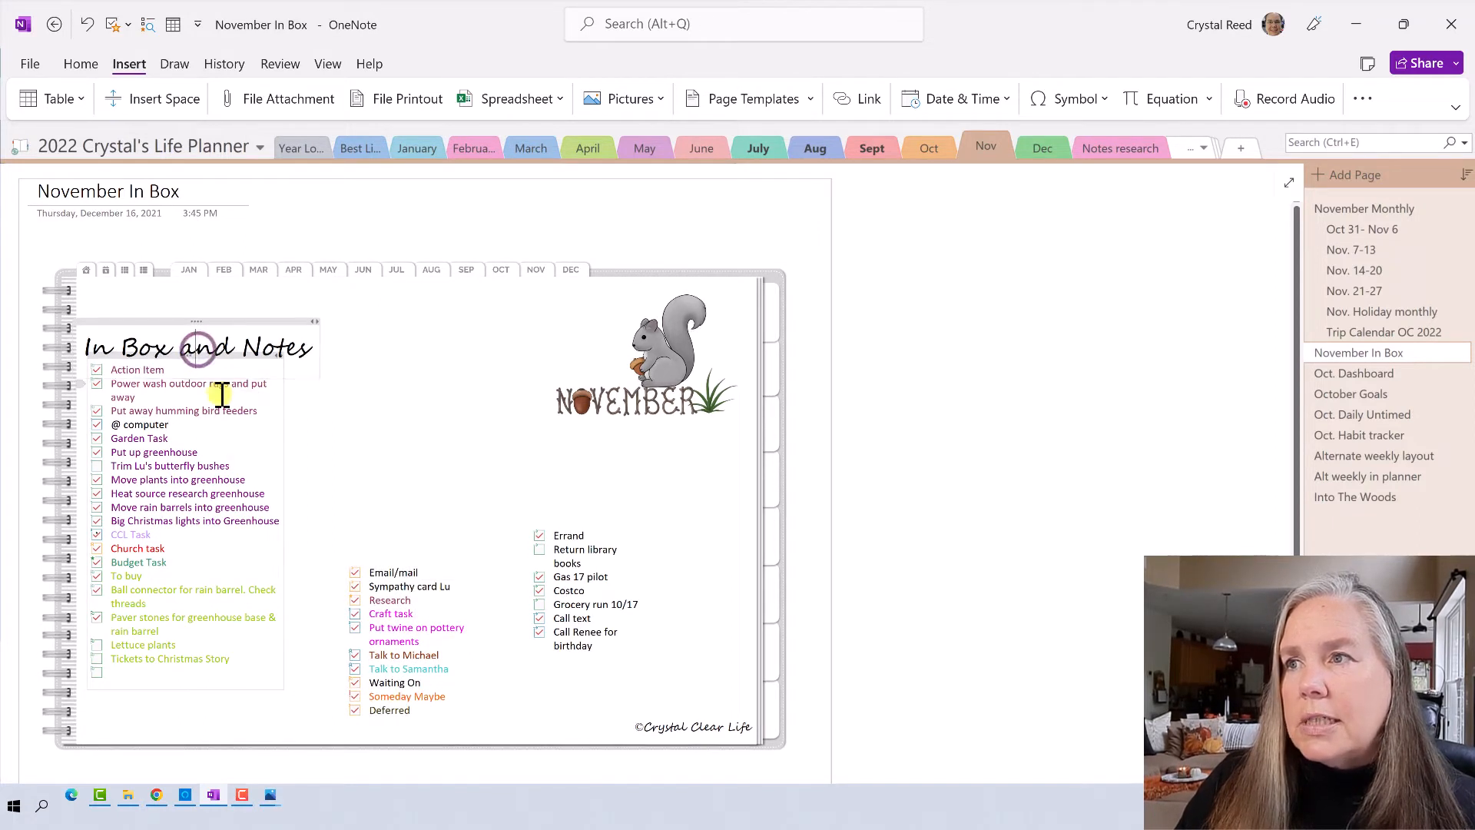
click(273, 433)
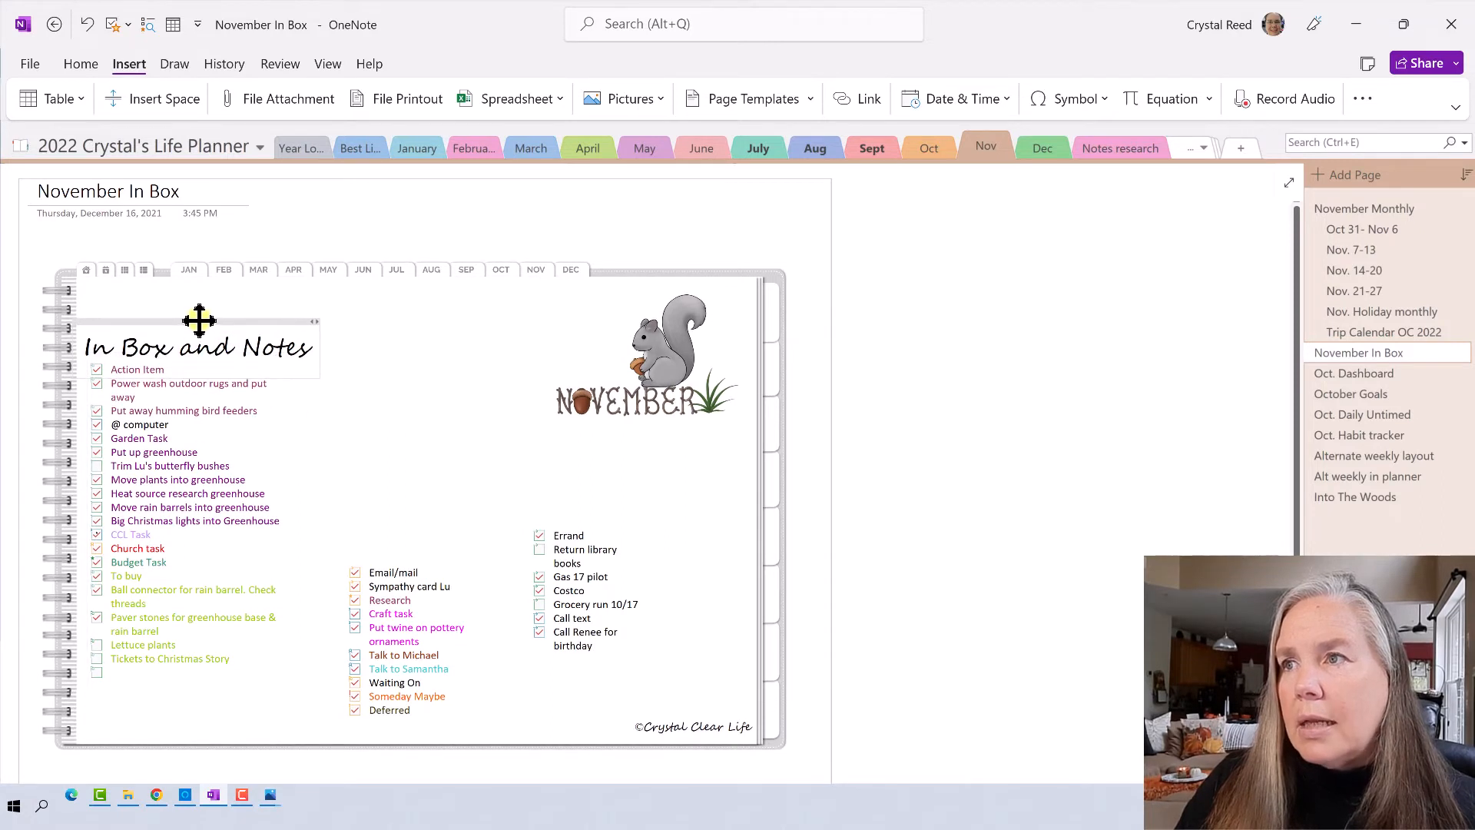
drag(199, 318, 475, 465)
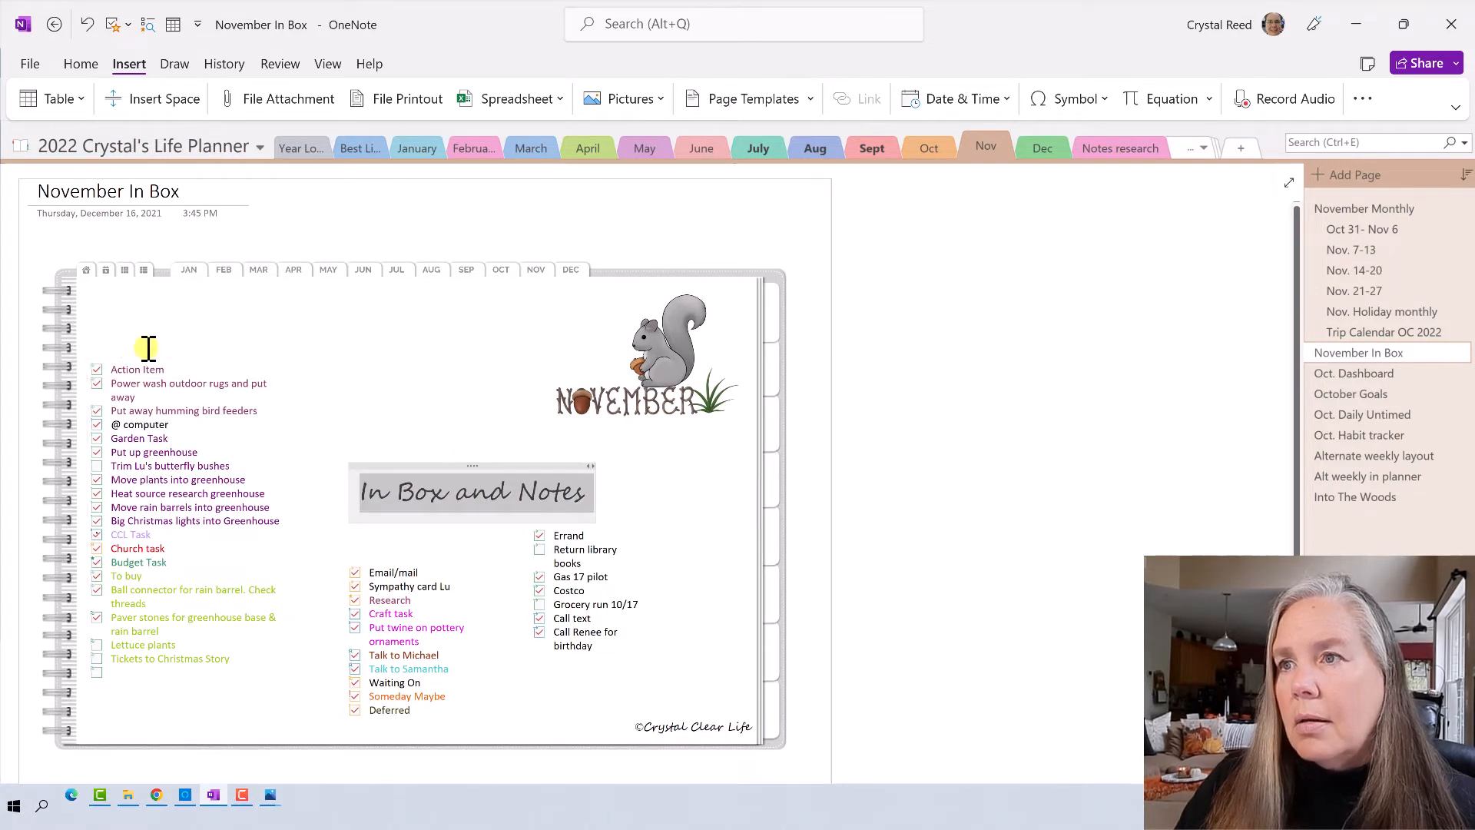
drag(146, 354, 146, 483)
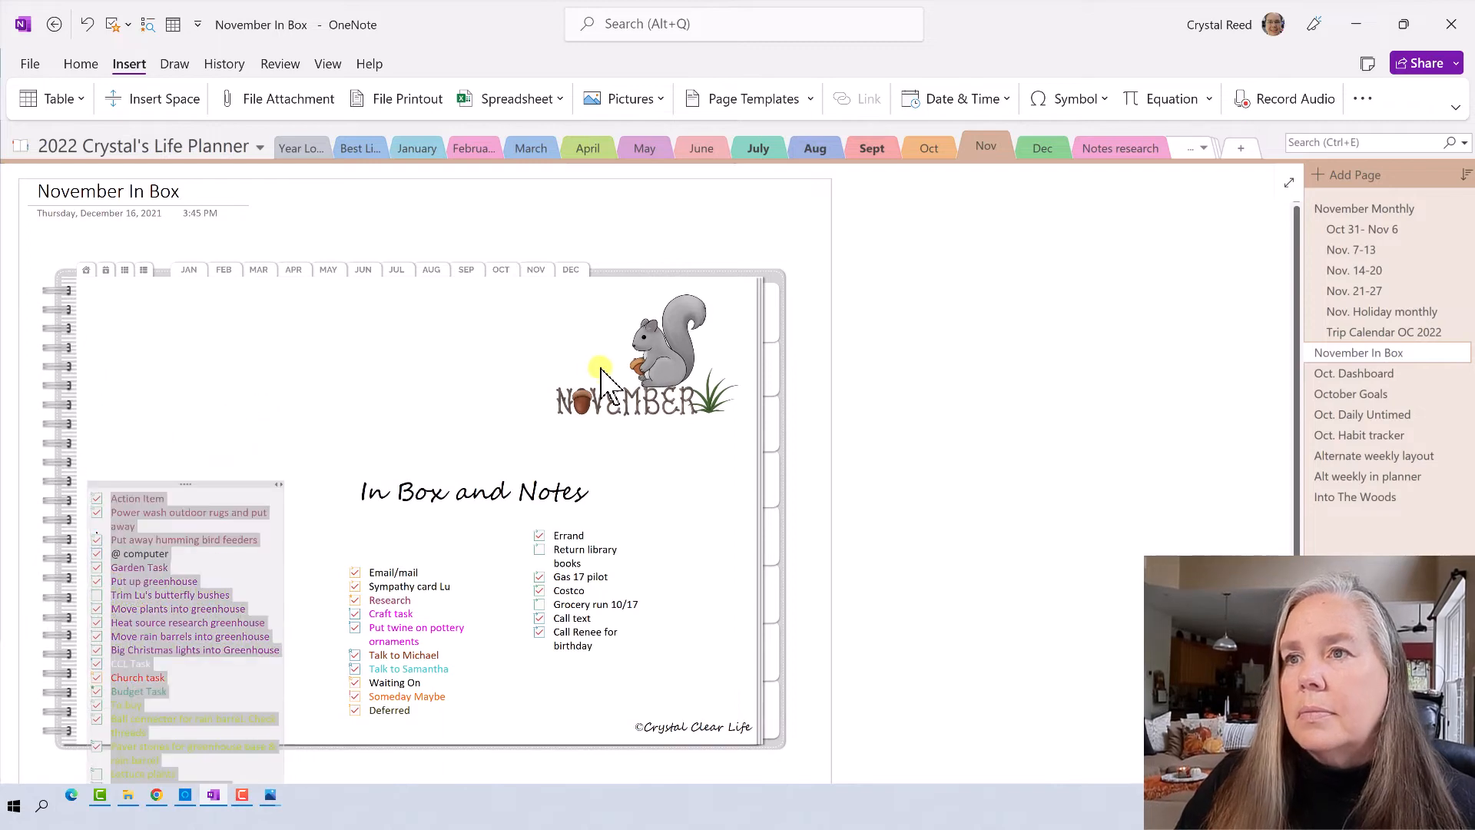
- Move the NOVEMBER squirrel sticker to the upper left corner of the planner page
click(639, 358)
drag(668, 368, 255, 390)
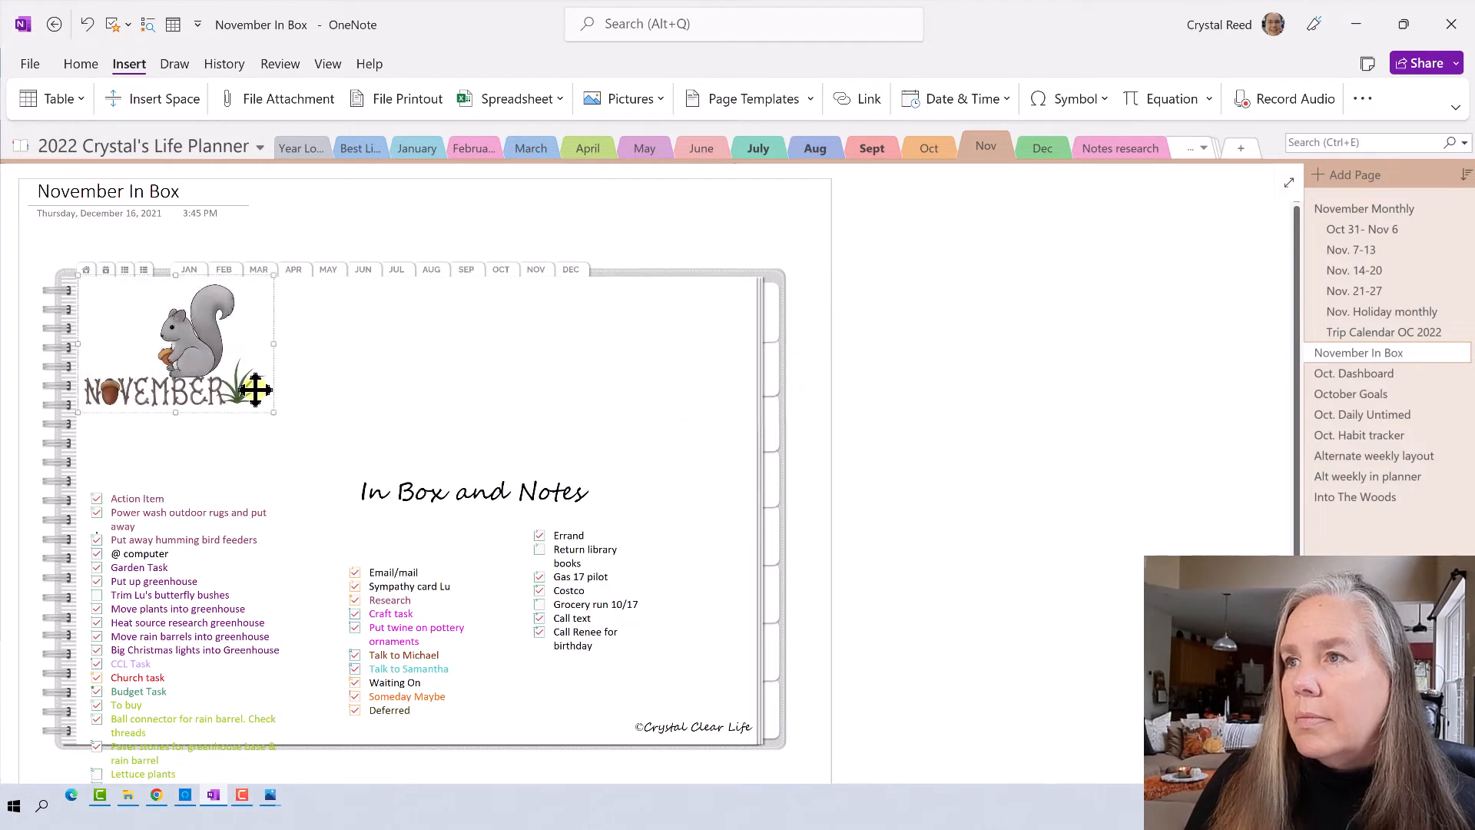
- Bring the "In Box and Notes" heading in front of the other objects and move it over the squirrel sticker in the planner's upper left corner
click(444, 461)
drag(477, 465, 425, 337)
right_click(427, 335)
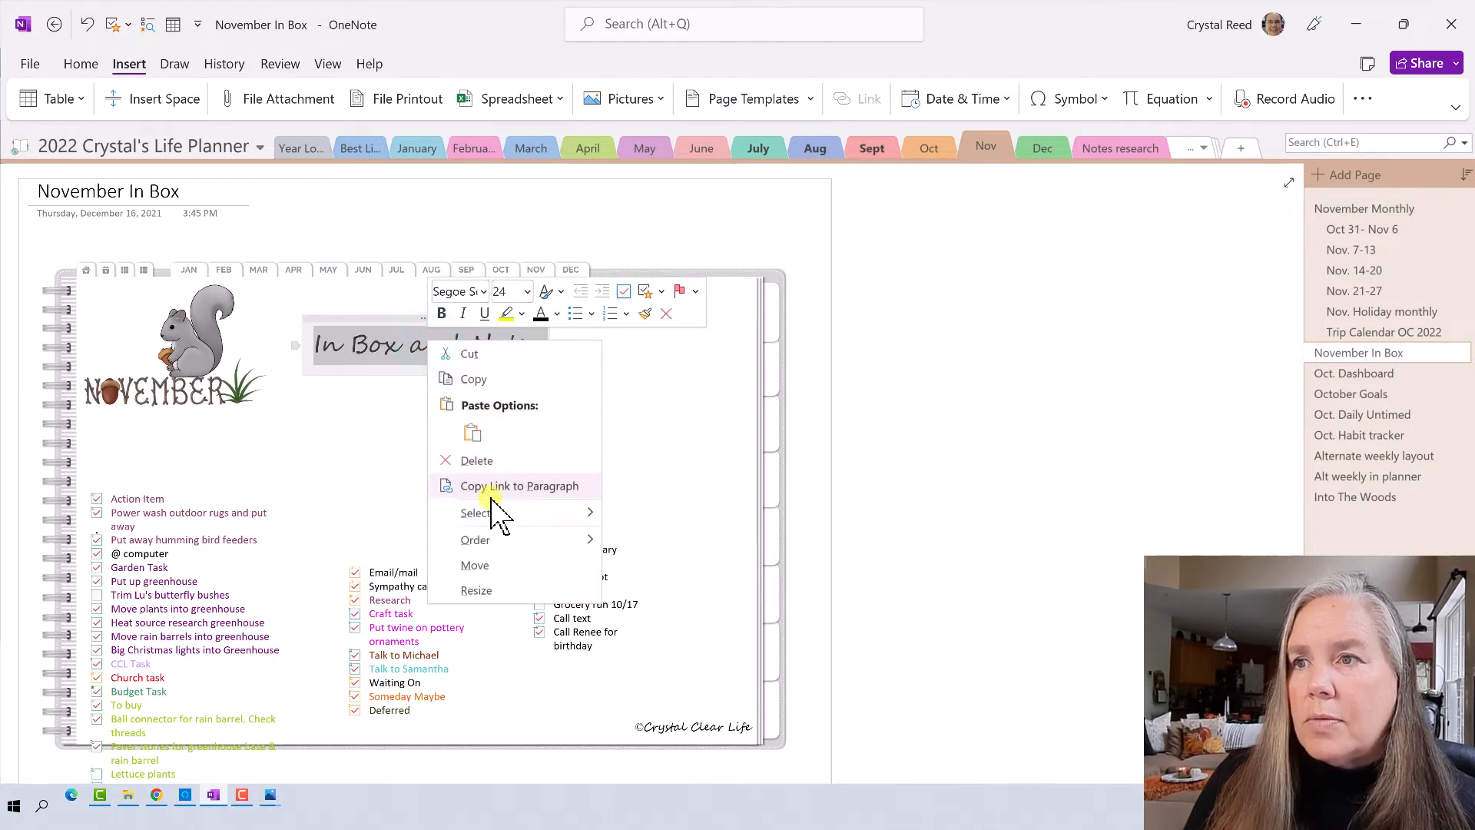
mouse_move(588, 543)
click(632, 568)
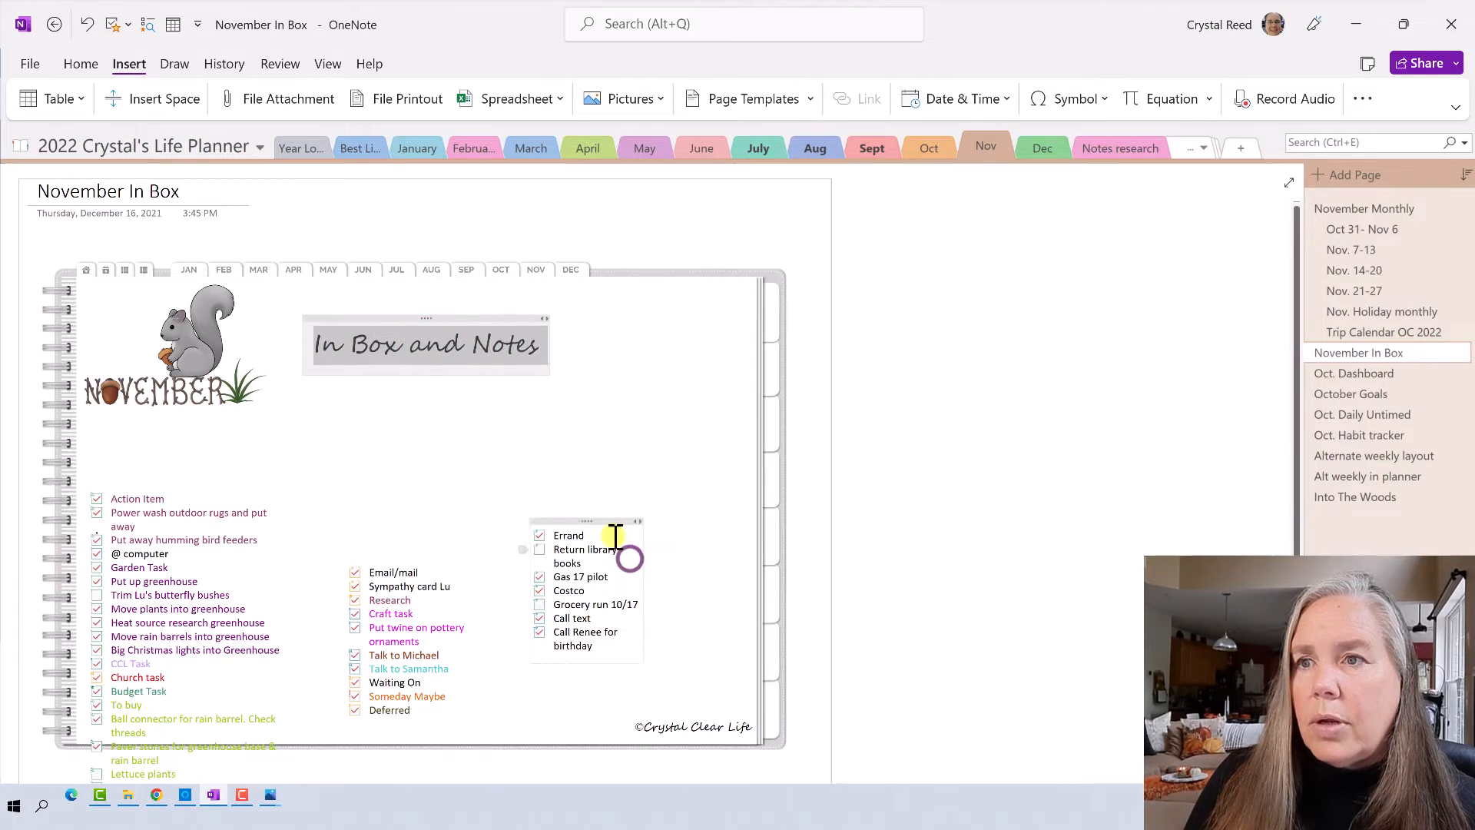
drag(442, 319, 216, 282)
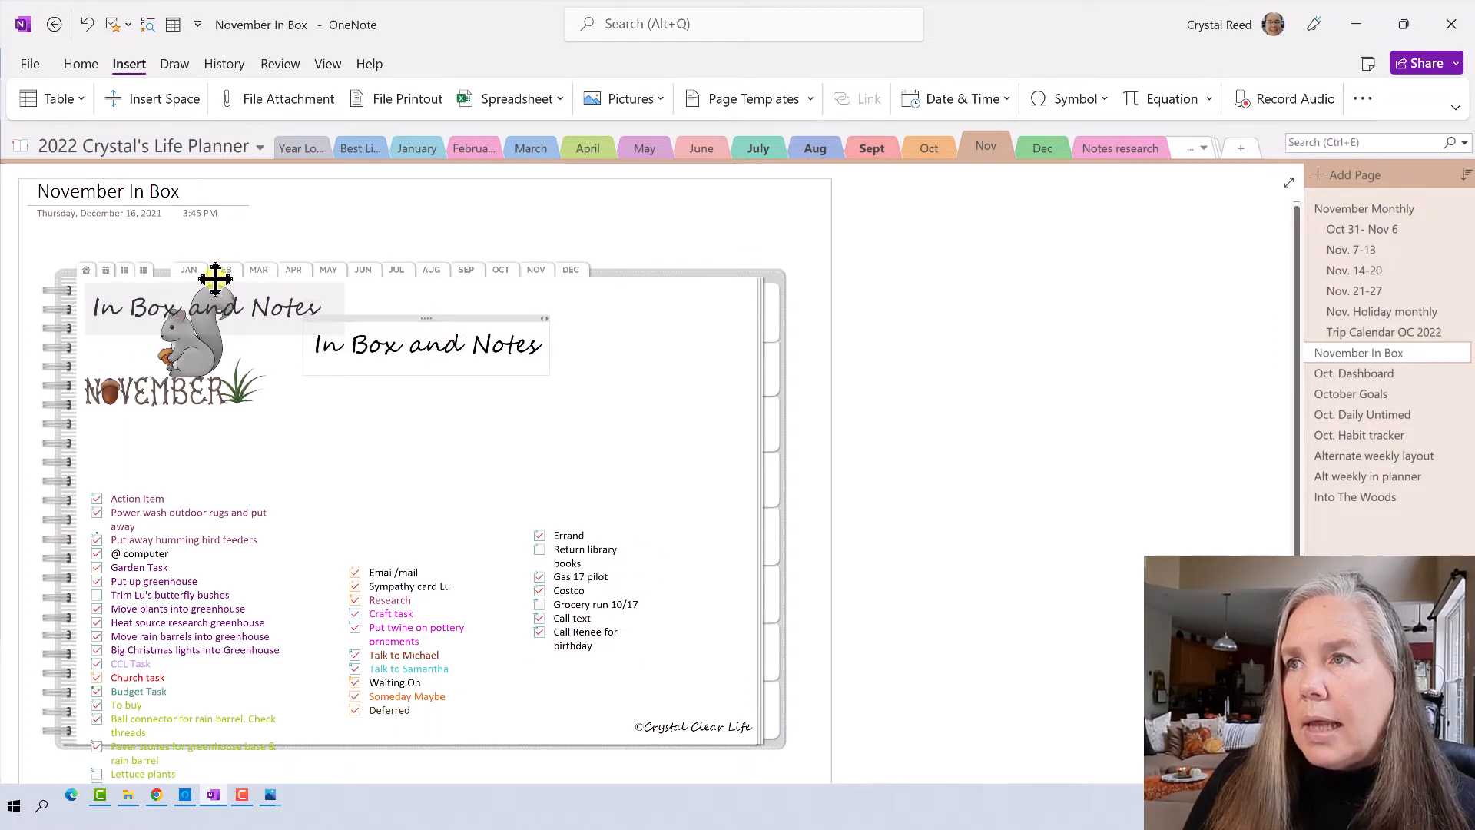
drag(215, 279, 224, 299)
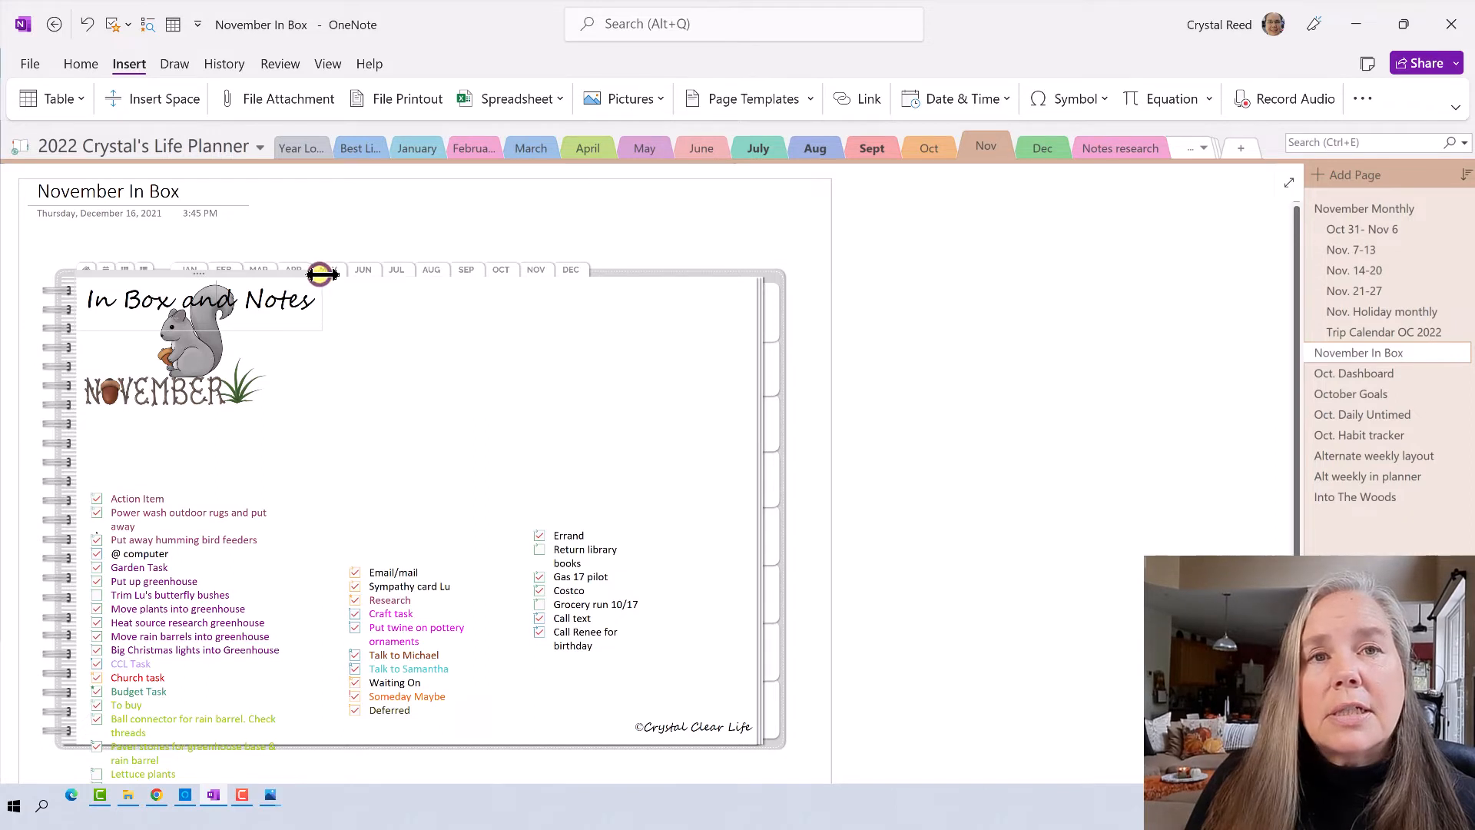
- Narrow the "In Box and Notes" heading's text box so it wraps onto three lines, and nudge the squirrel sticker slightly lower
drag(321, 275, 219, 282)
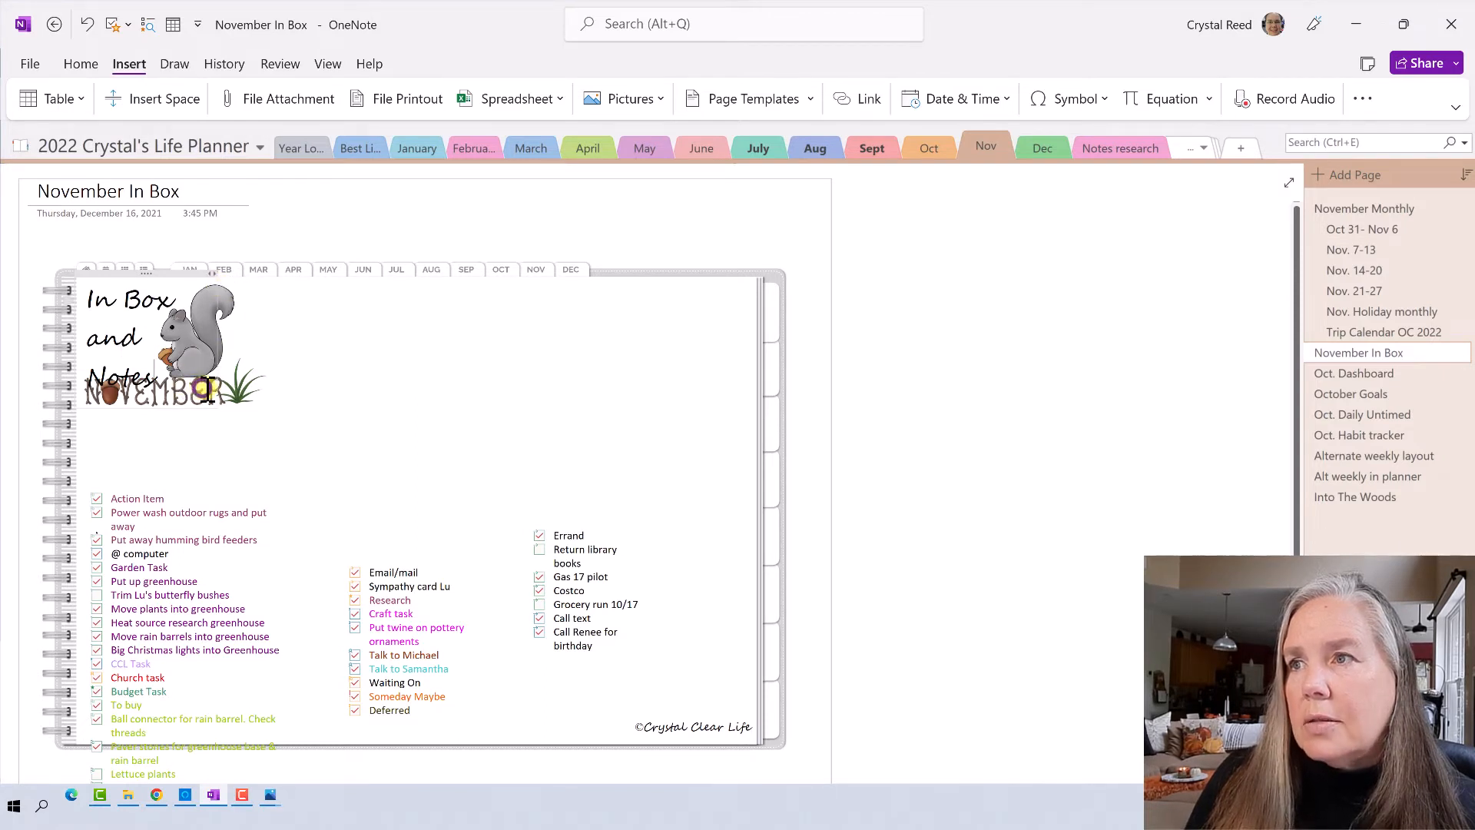
click(244, 339)
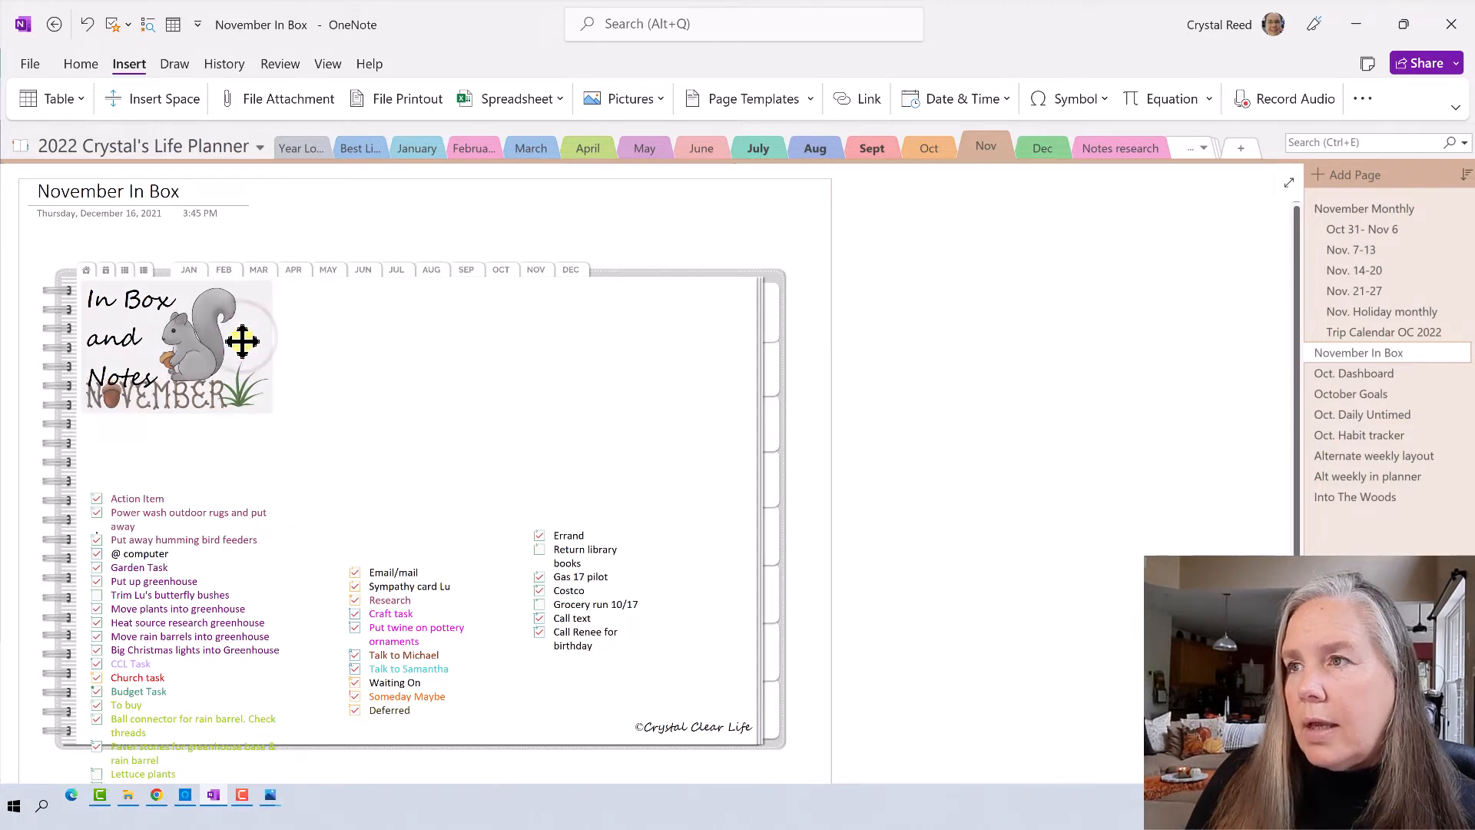
drag(242, 341, 239, 353)
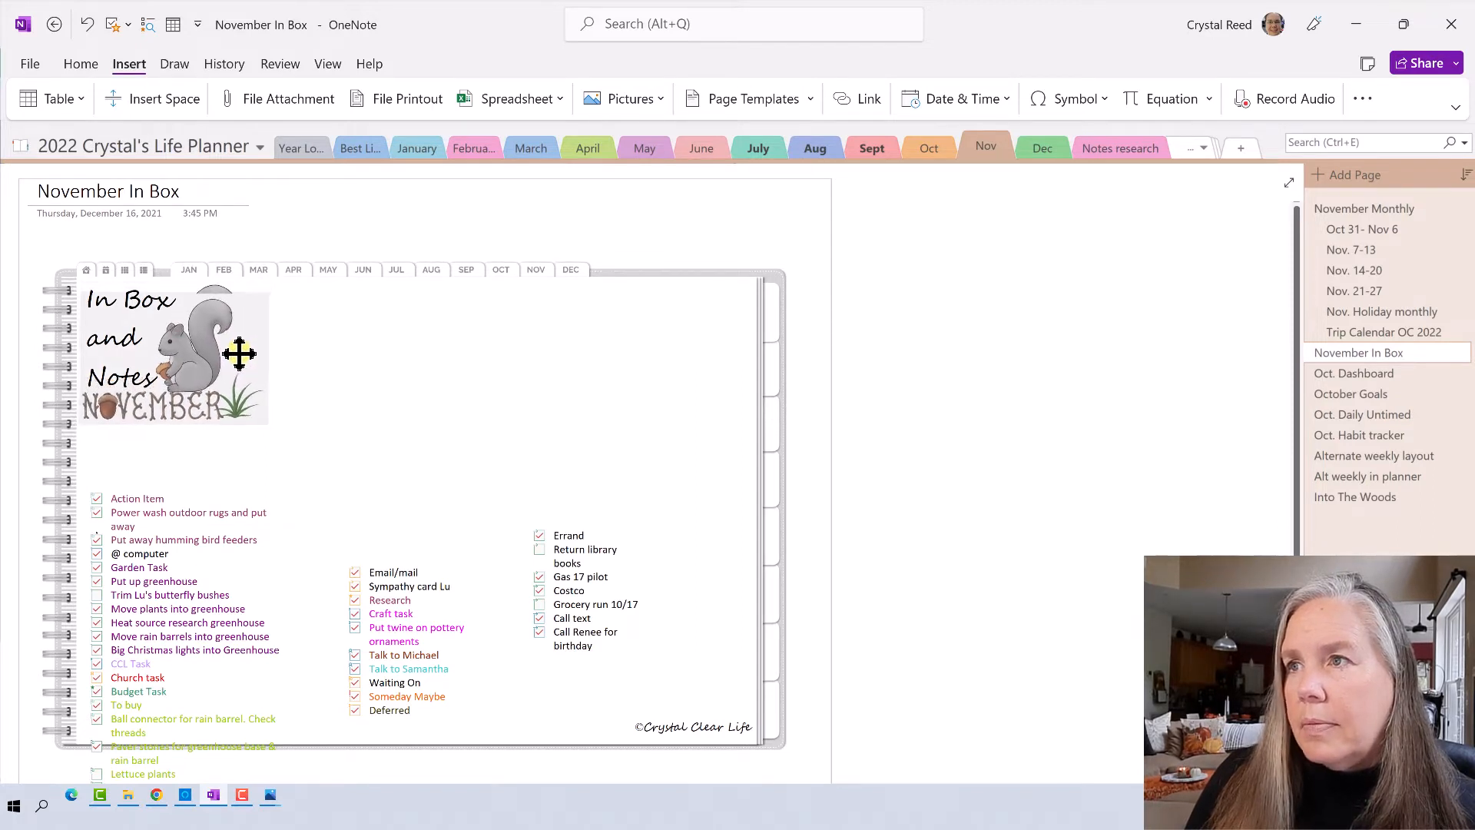
click(321, 354)
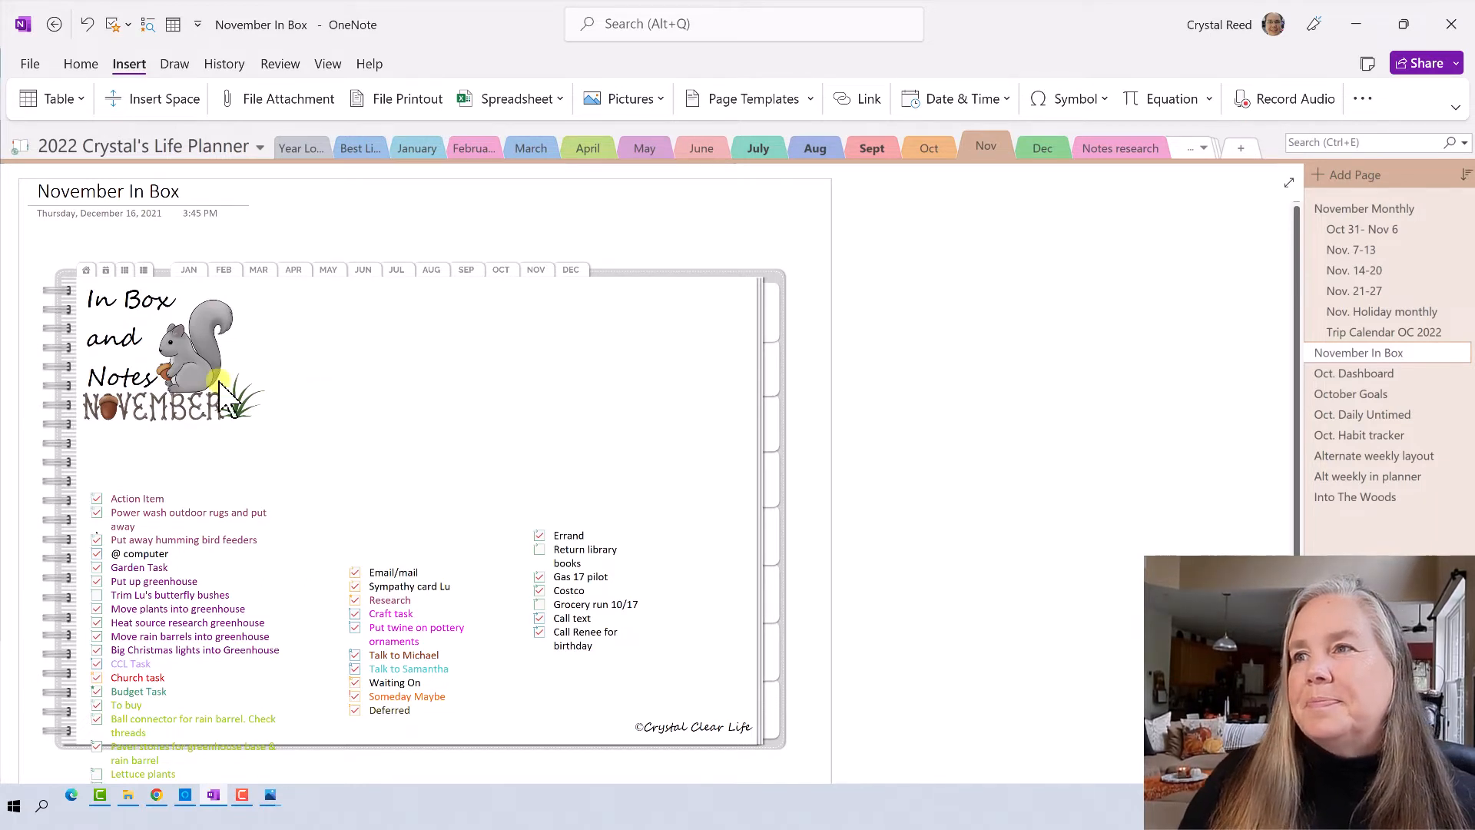
- Set the font size of the "In Box and Notes" heading to 16
click(153, 375)
triple_click(128, 357)
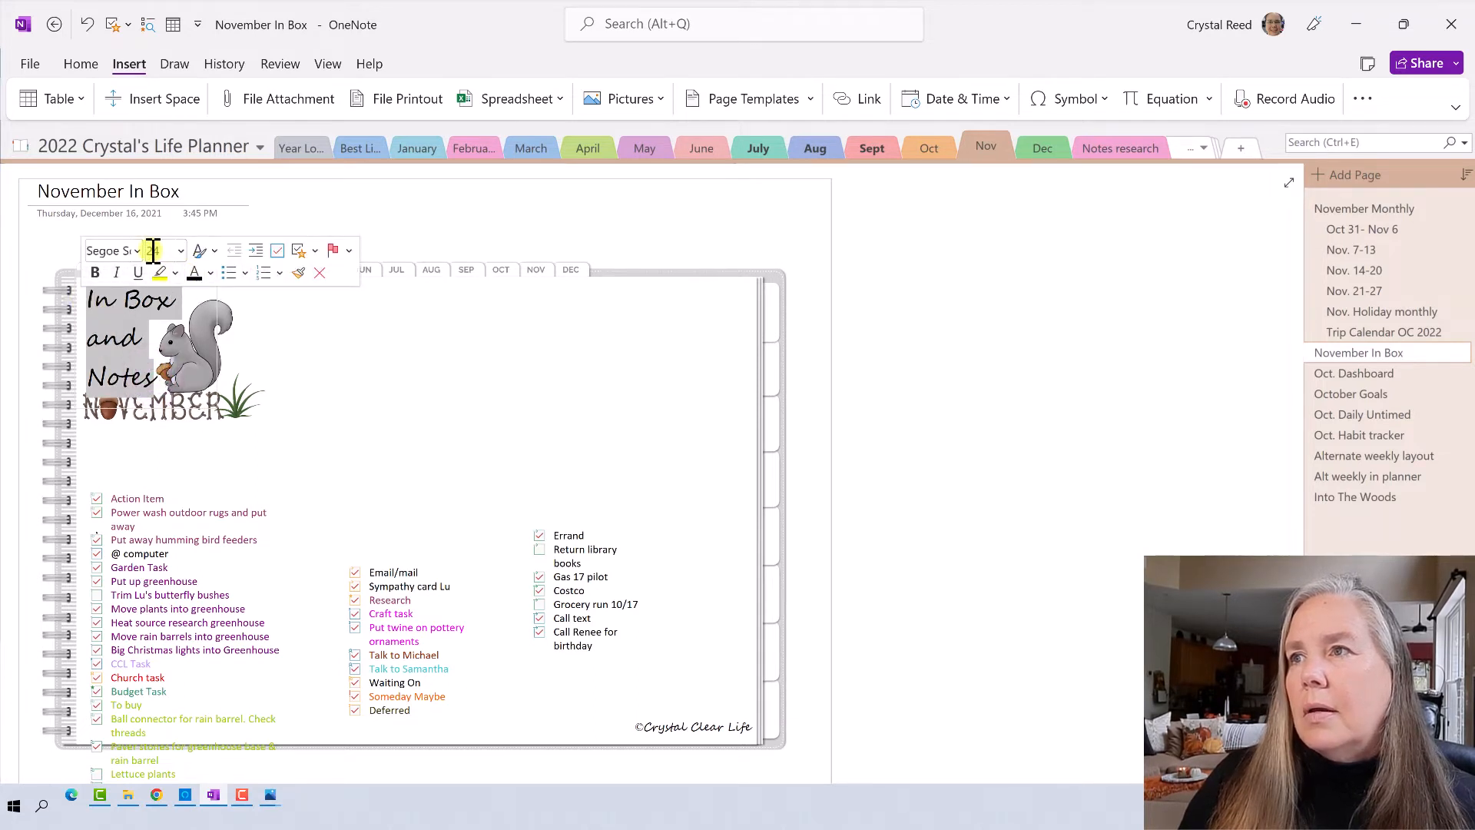
click(179, 251)
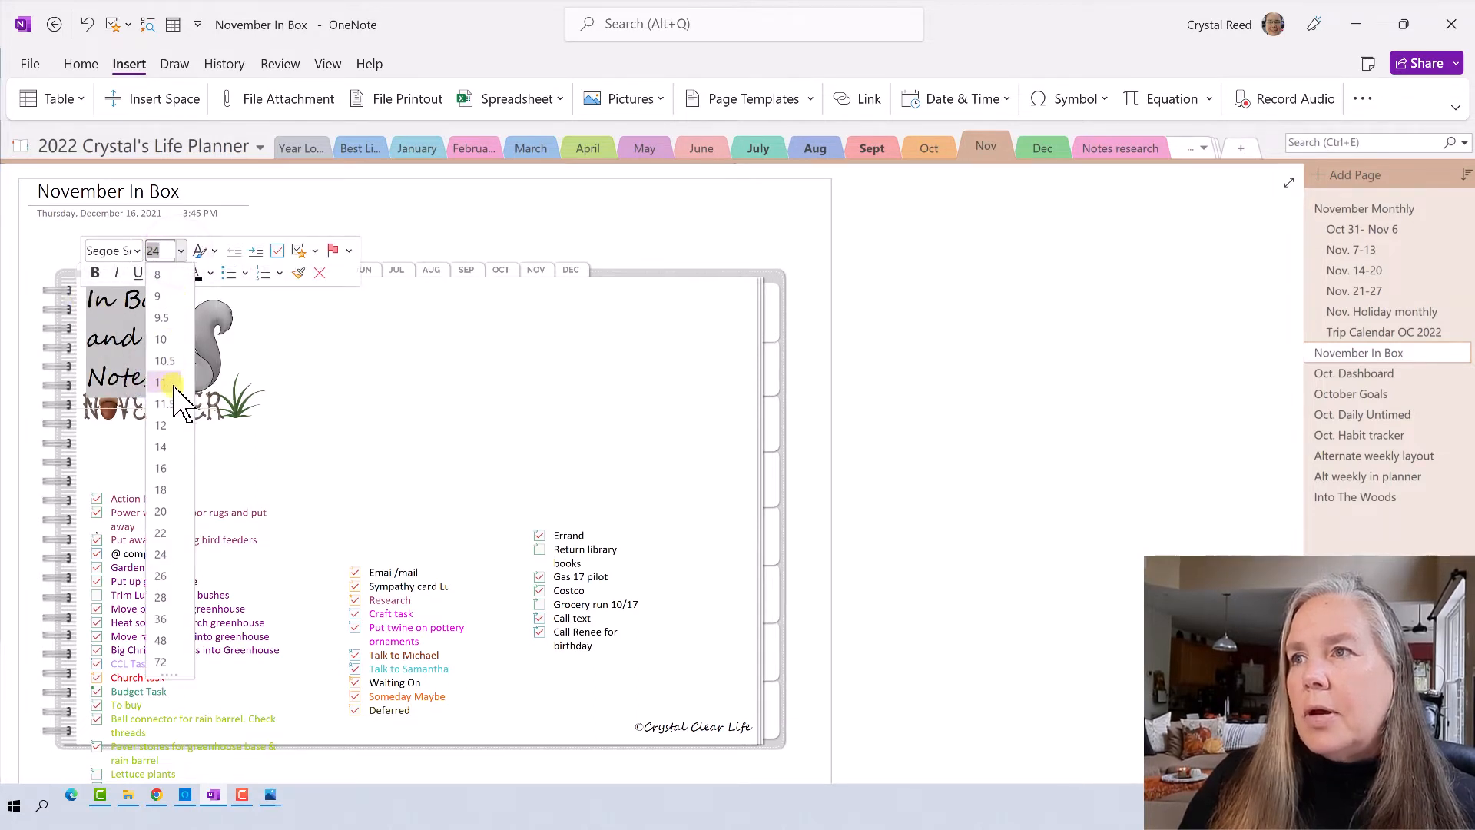
click(161, 468)
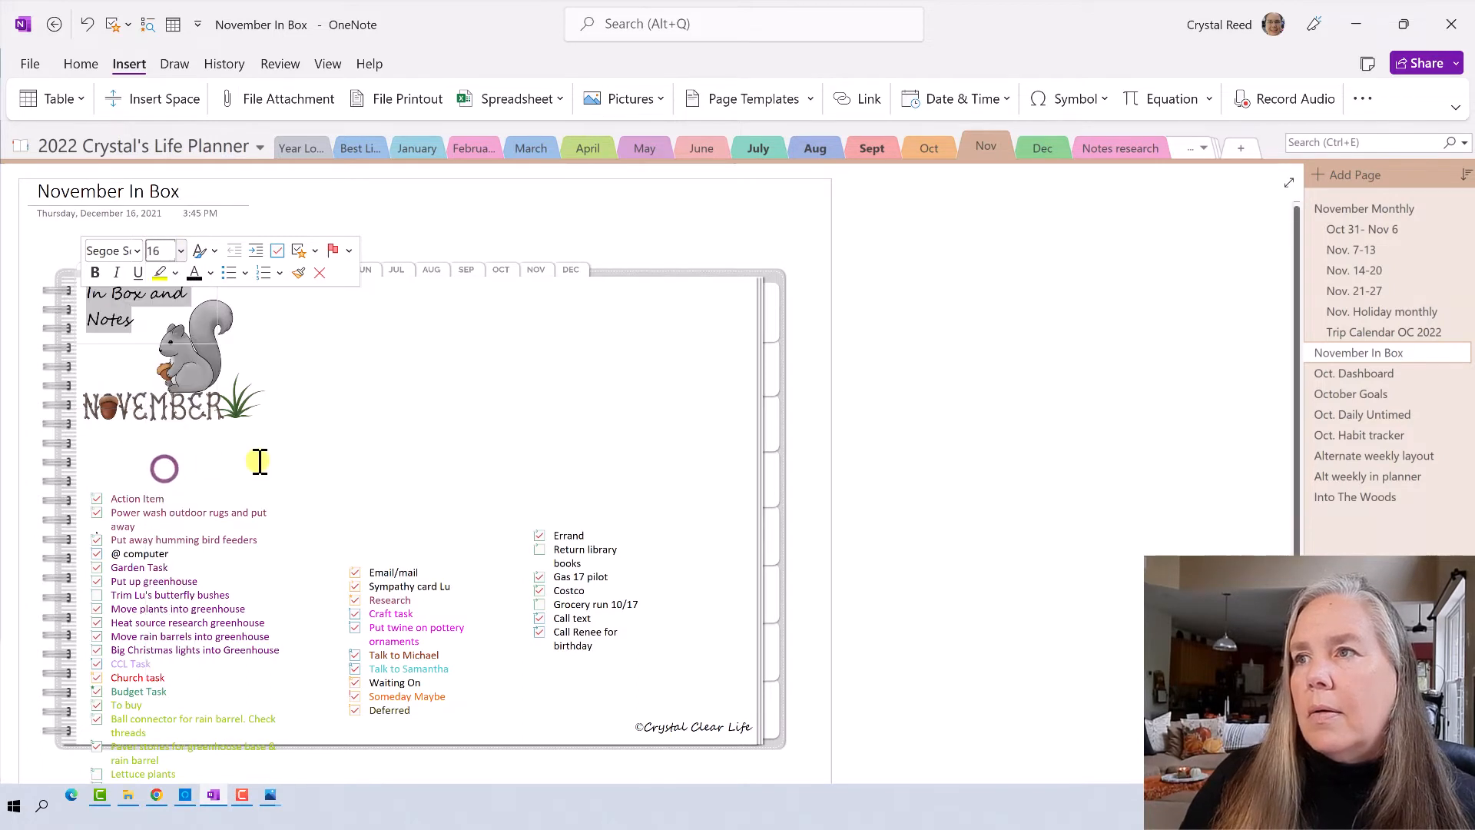
- Move the squirrel sticker back up to the planner's upper edge and narrow the heading's text box so it wraps onto three lines beside the squirrel
click(182, 376)
drag(184, 376, 186, 347)
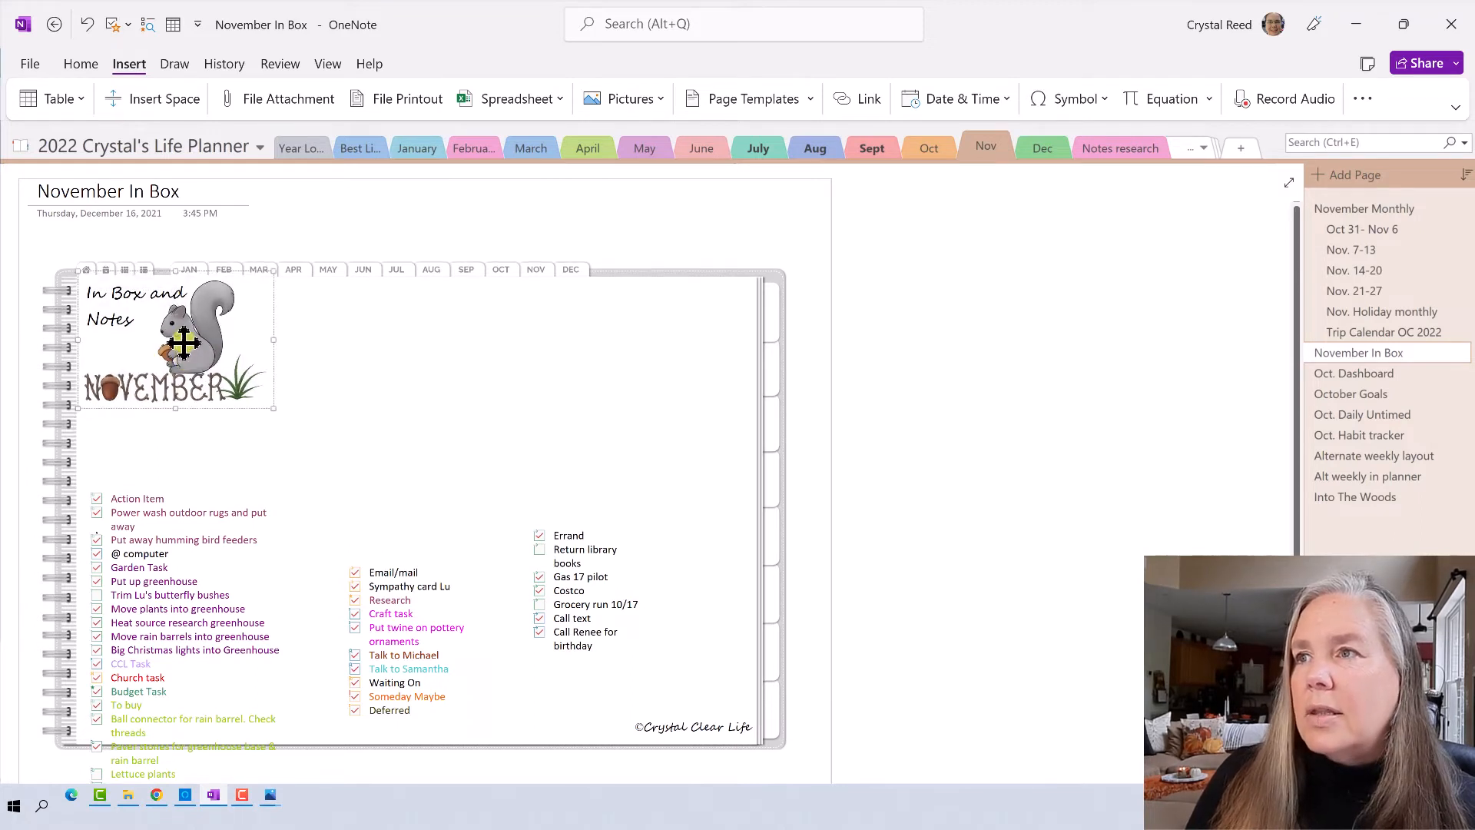
click(212, 275)
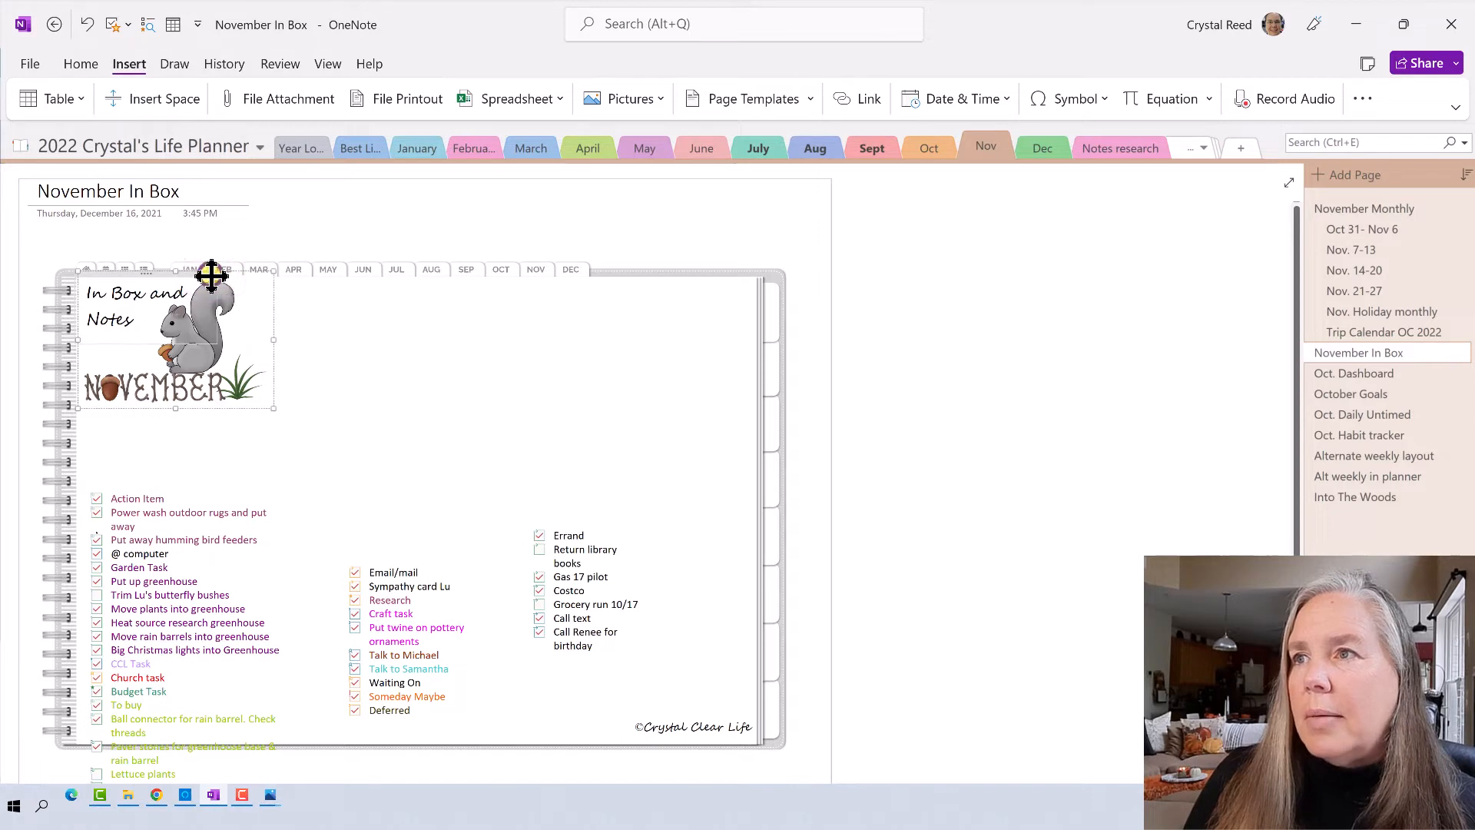
click(205, 303)
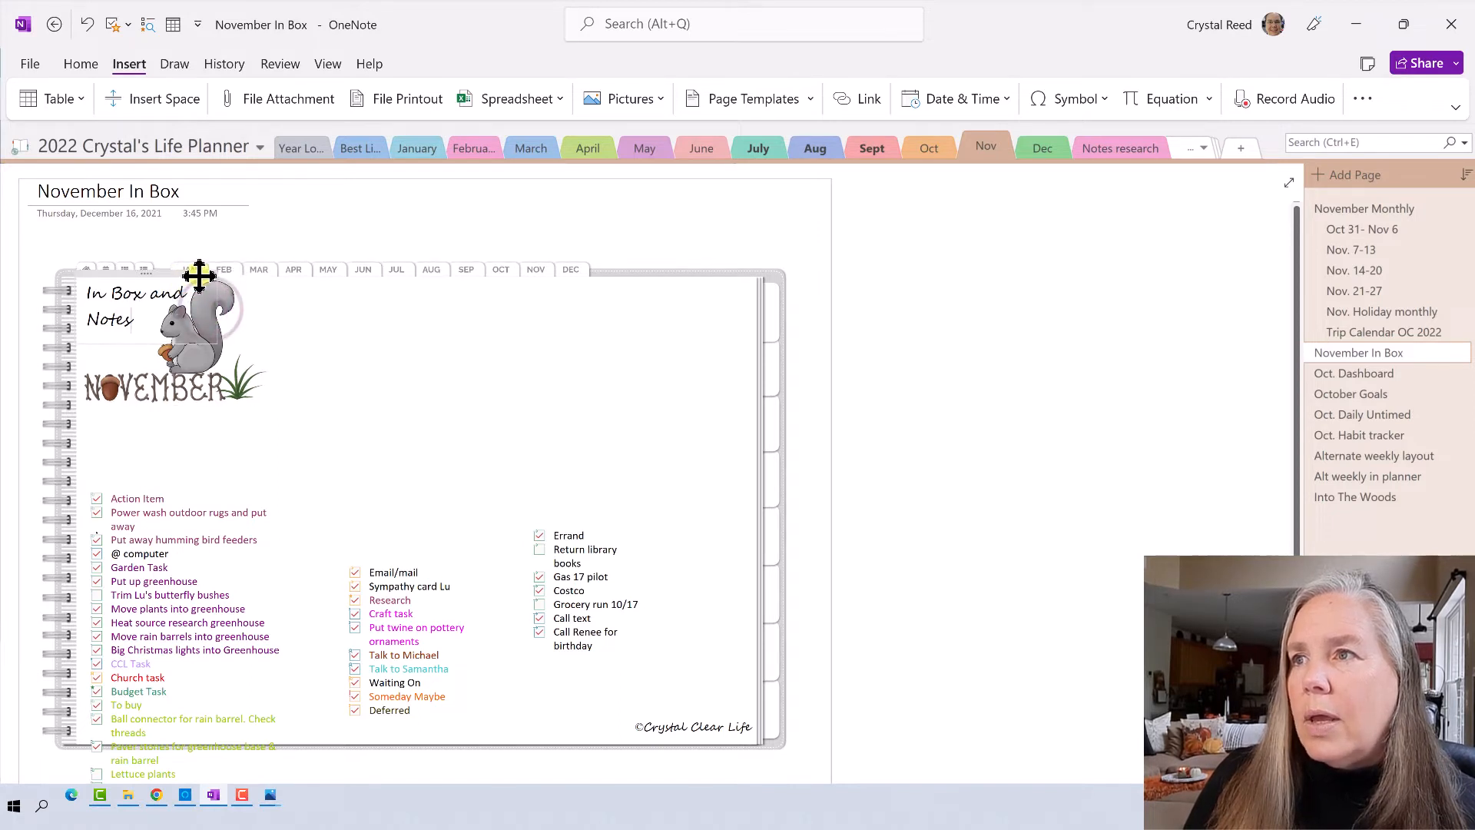
drag(212, 274, 164, 273)
- Recolor the "In Box and Notes" heading text to dark gold
drag(140, 347, 85, 295)
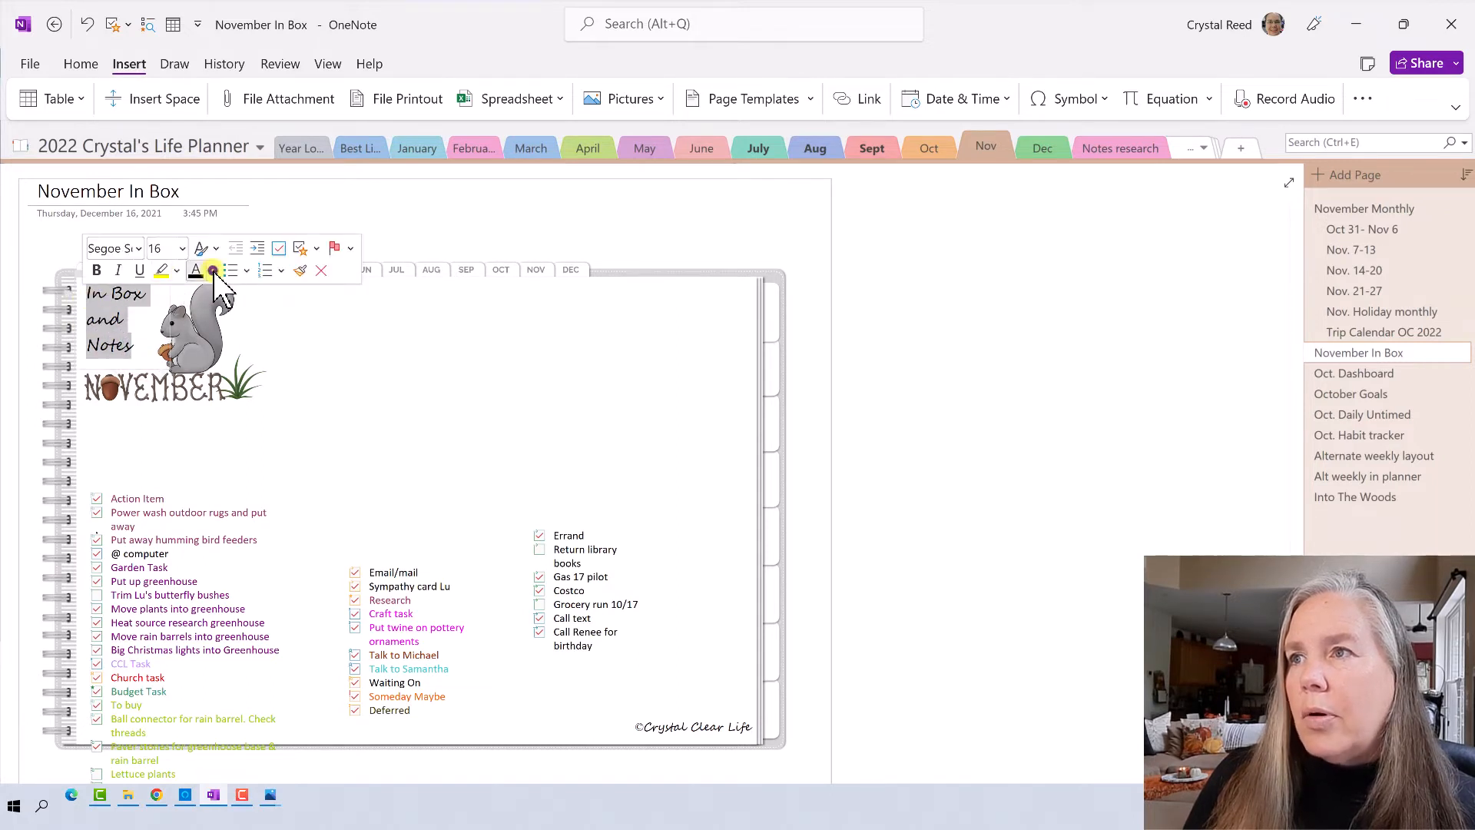
click(213, 271)
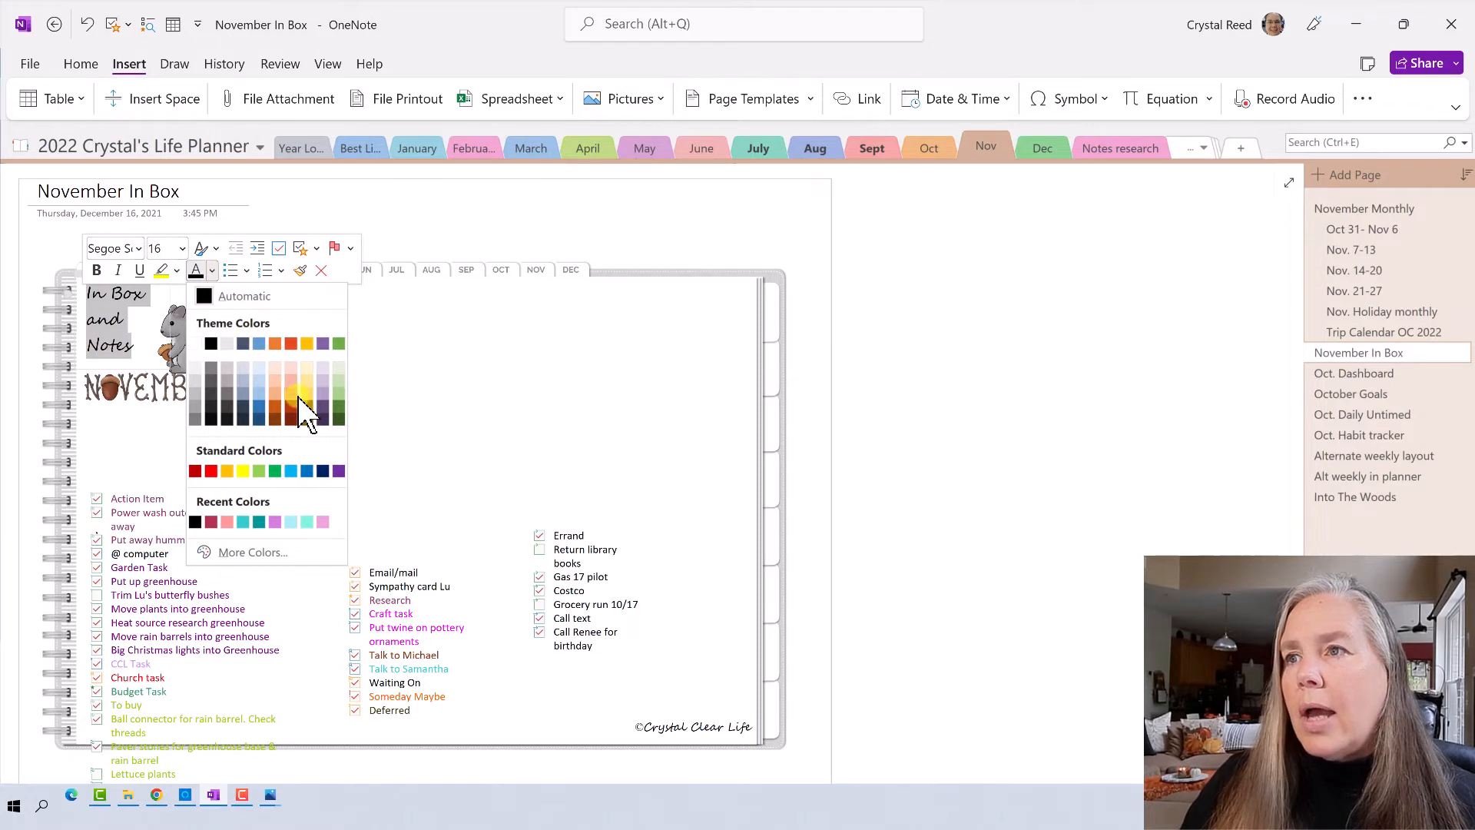
click(308, 409)
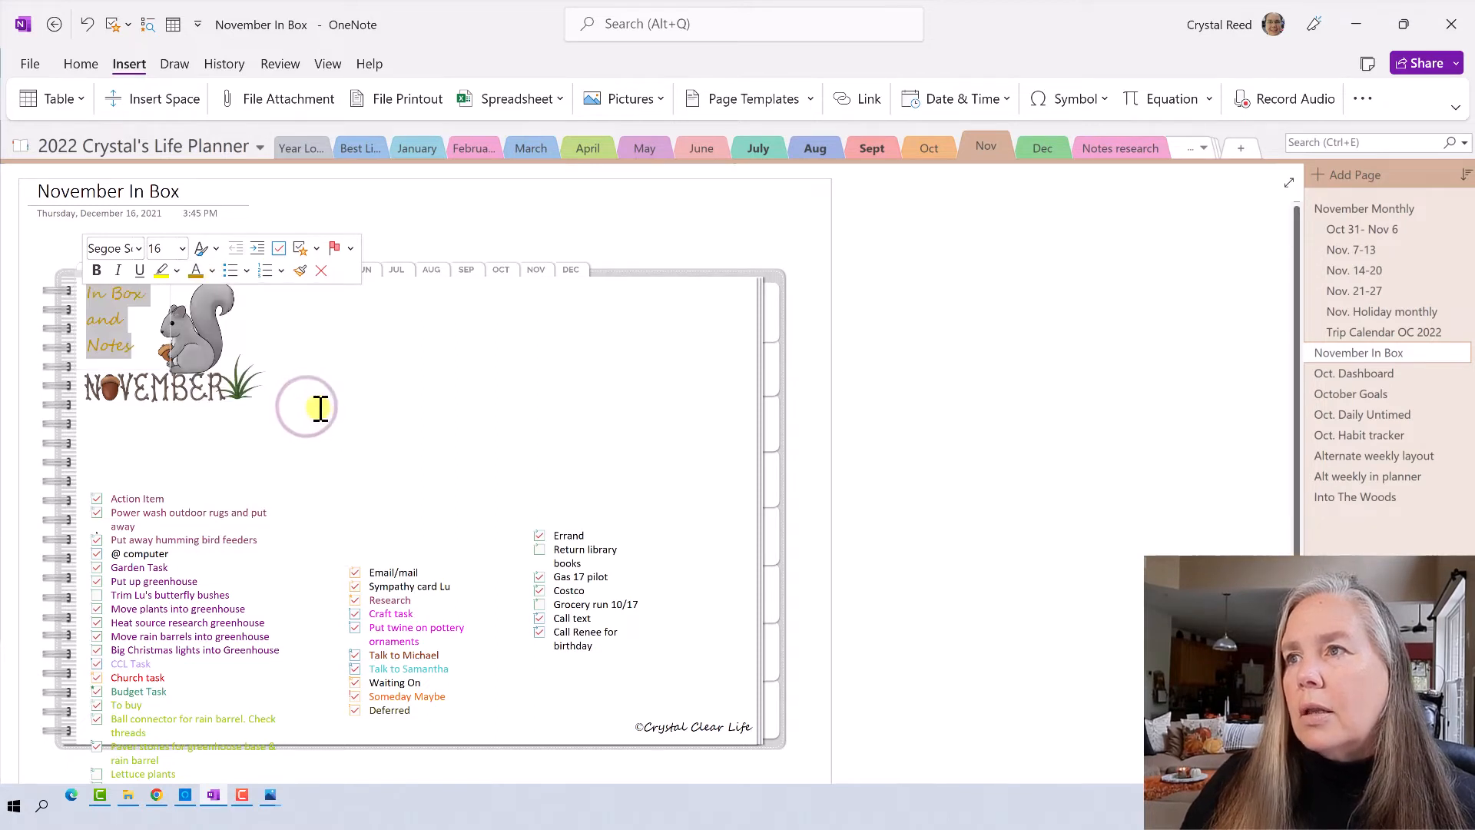
click(315, 407)
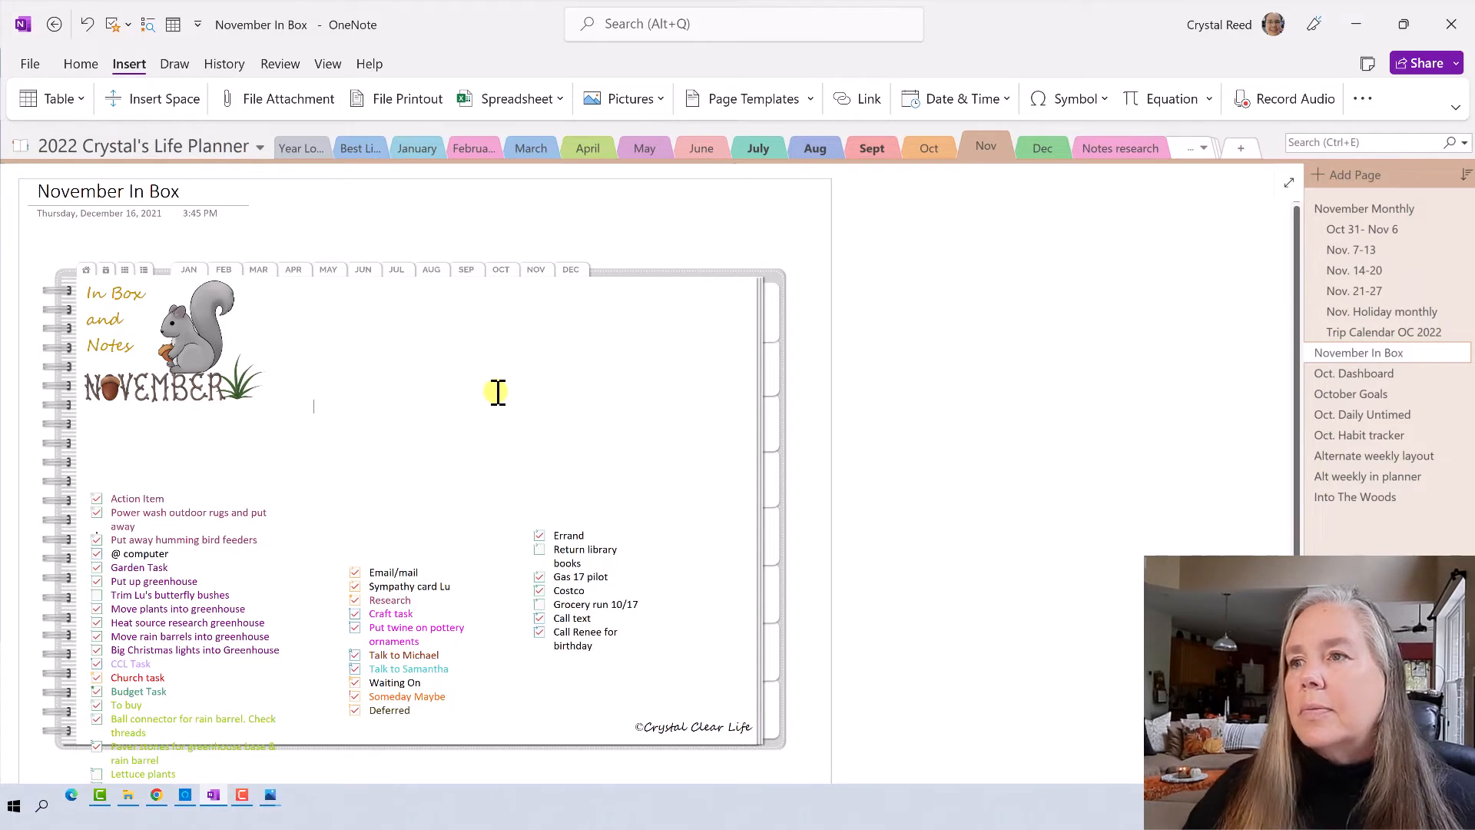
- Delete the individual tasks from the first checklist, keeping only the category lines from Action Item to To buy, and place it directly below the squirrel sticker
scroll(498, 392, down, 1)
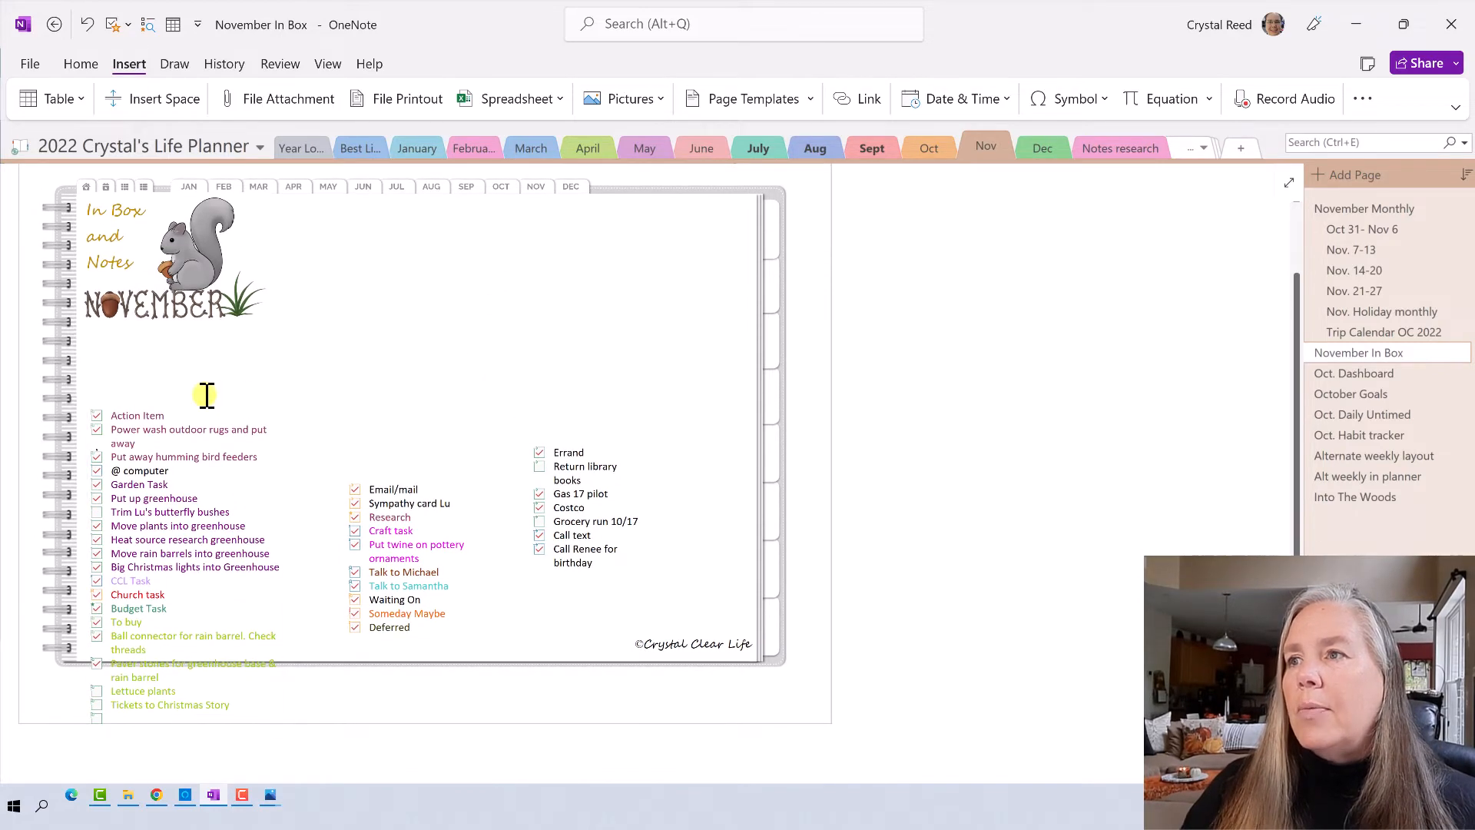
drag(202, 402, 246, 445)
key(Delete)
key(Delete)
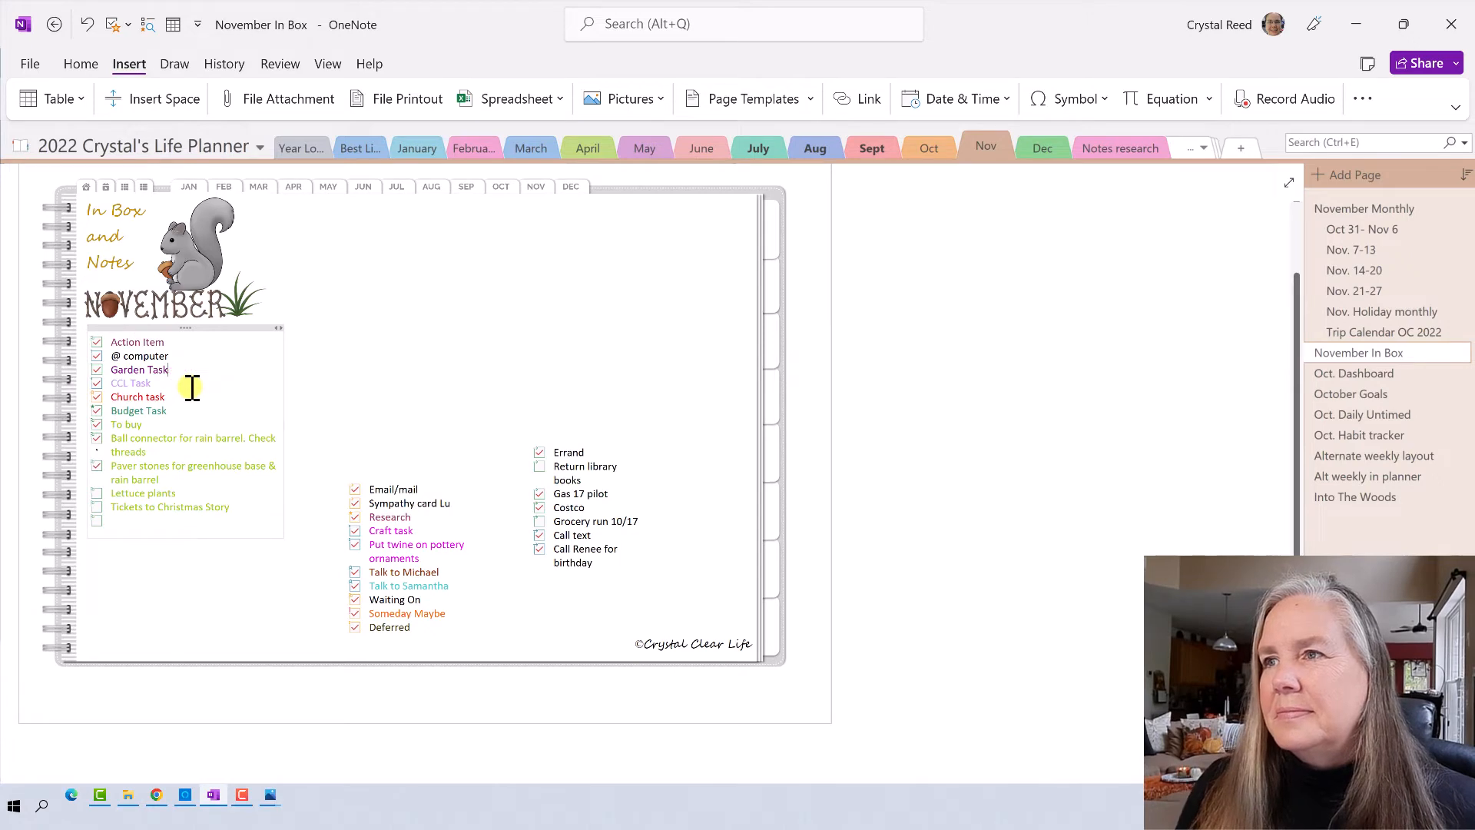
drag(111, 444, 218, 515)
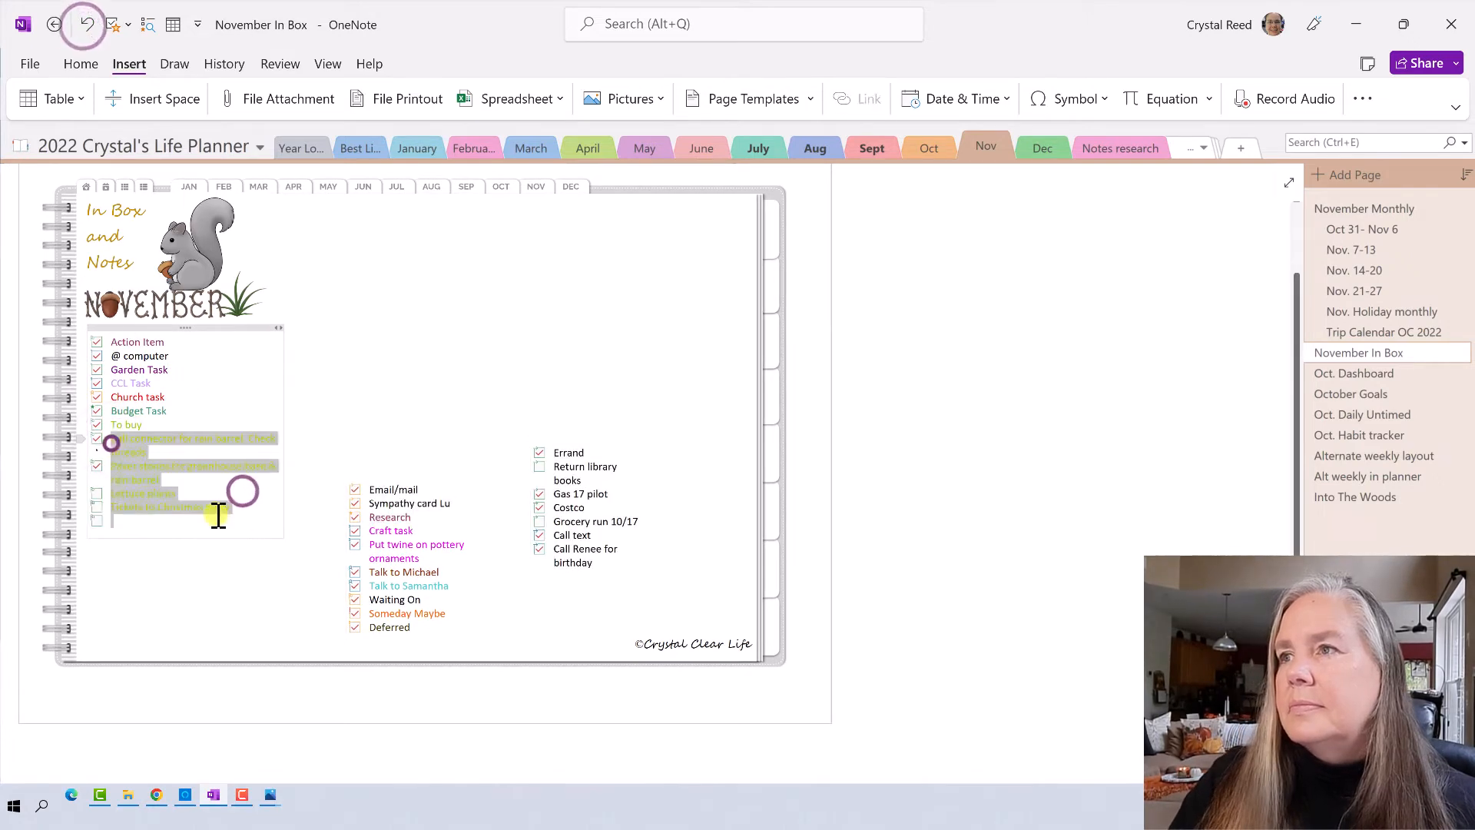
key(Delete)
key(Delete)
- Remove the sympathy card, Research and pottery twine lines from the Email/mail checklist and move it beside the first checklist
drag(362, 500, 428, 530)
key(Delete)
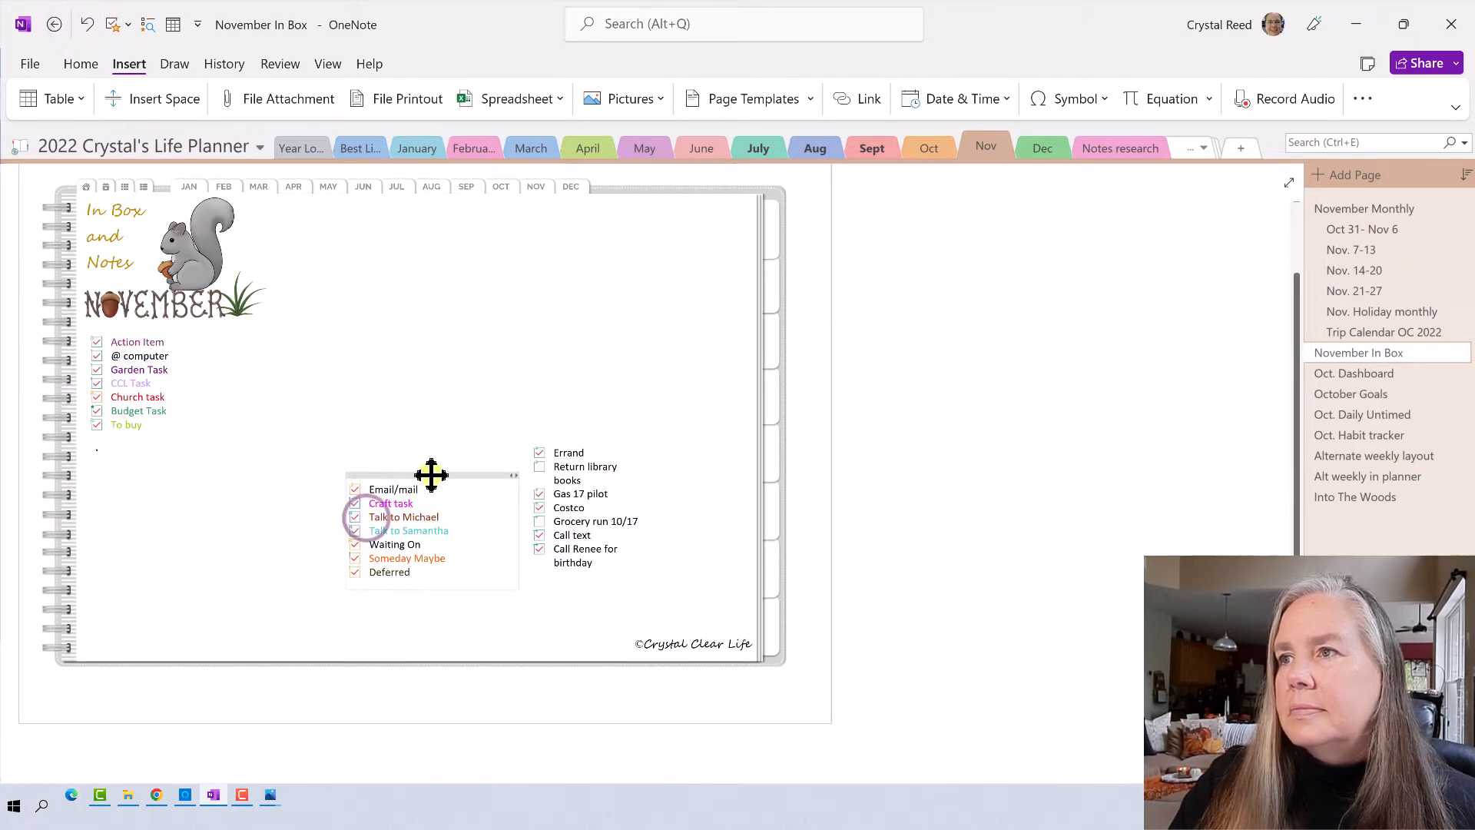
drag(431, 474, 302, 327)
- Reduce the third checklist to Errand and Call text, and move it beside the Email/mail checklist
drag(550, 466, 607, 496)
key(Delete)
key(Delete)
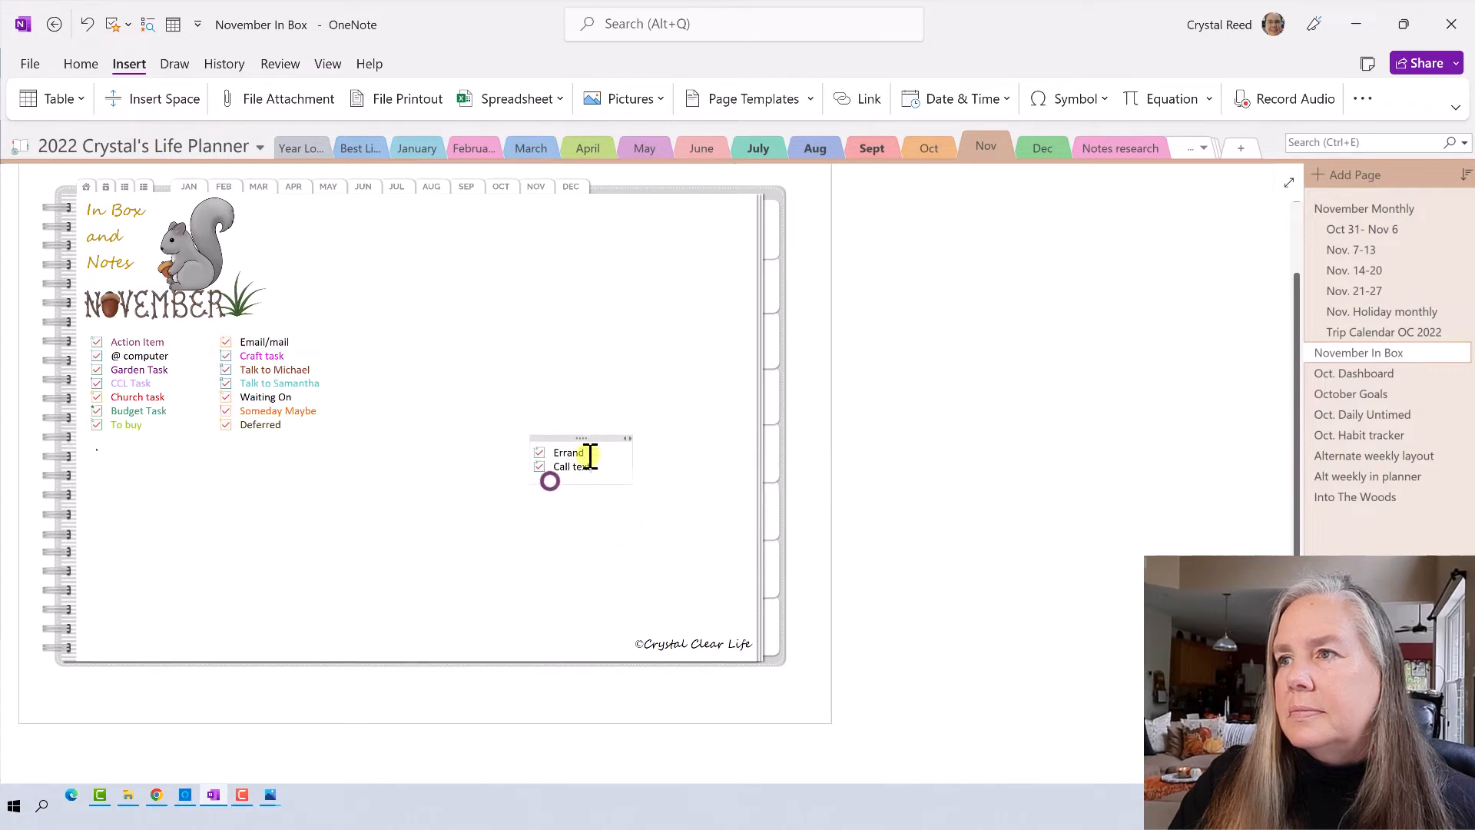
drag(582, 438, 397, 327)
click(471, 528)
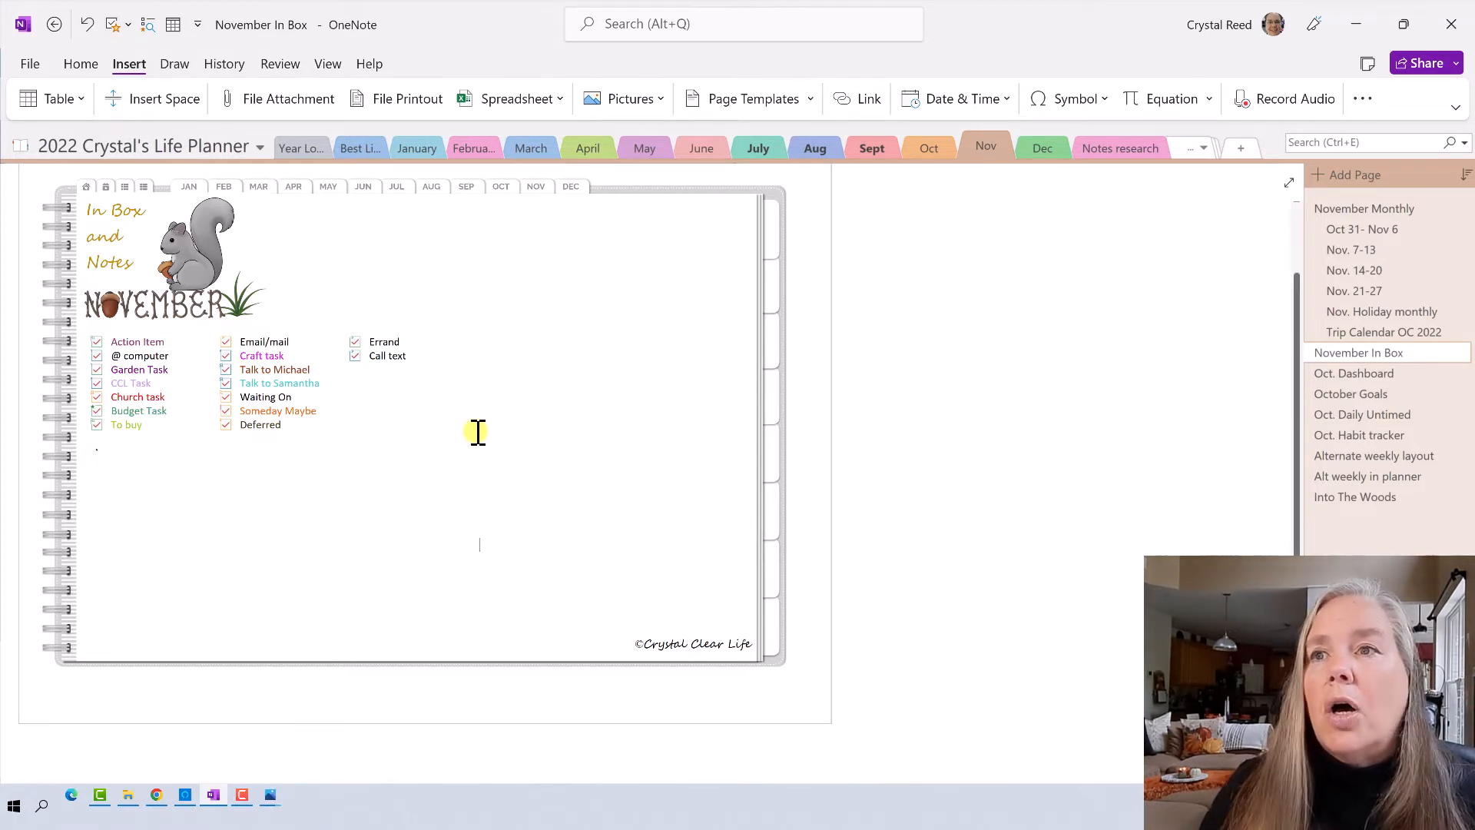
- Open the Oct. Dashboard page and delete the October banner, the goals sticker with its entries, and the recipes listed under "Recipes to try"
scroll(478, 431, up, 2)
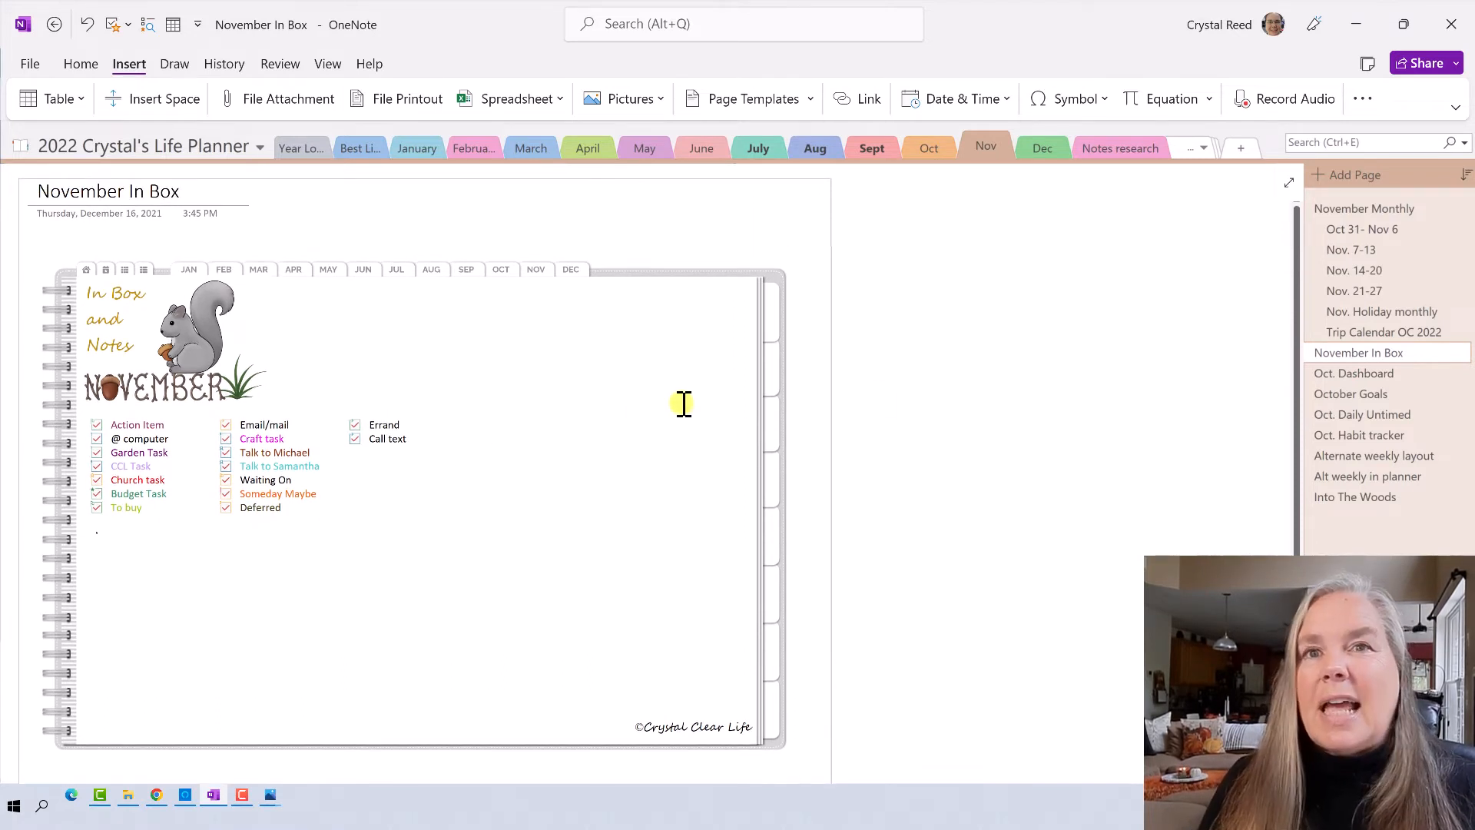
click(1323, 374)
scroll(1196, 419, down, 2)
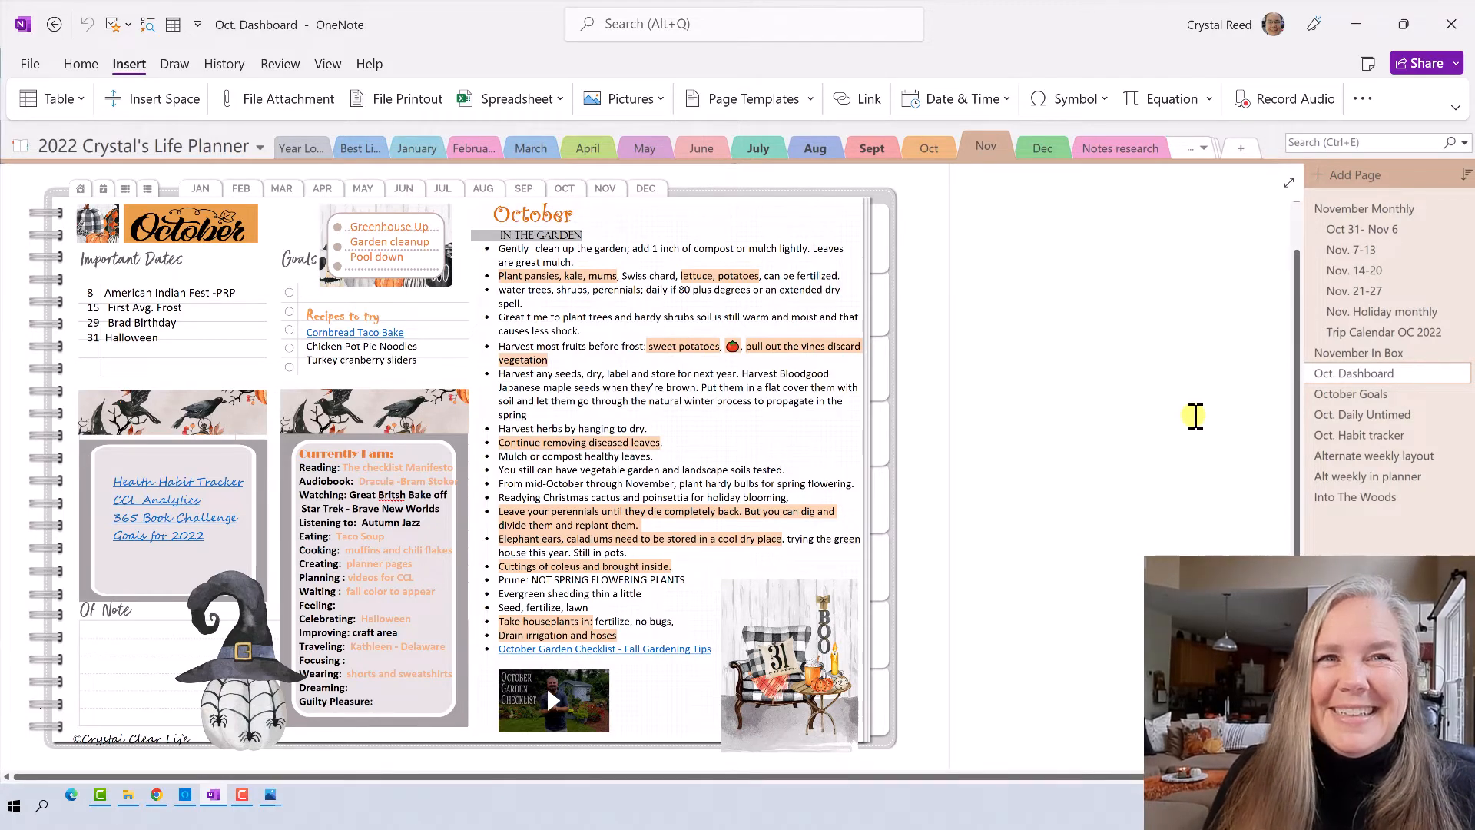
click(391, 212)
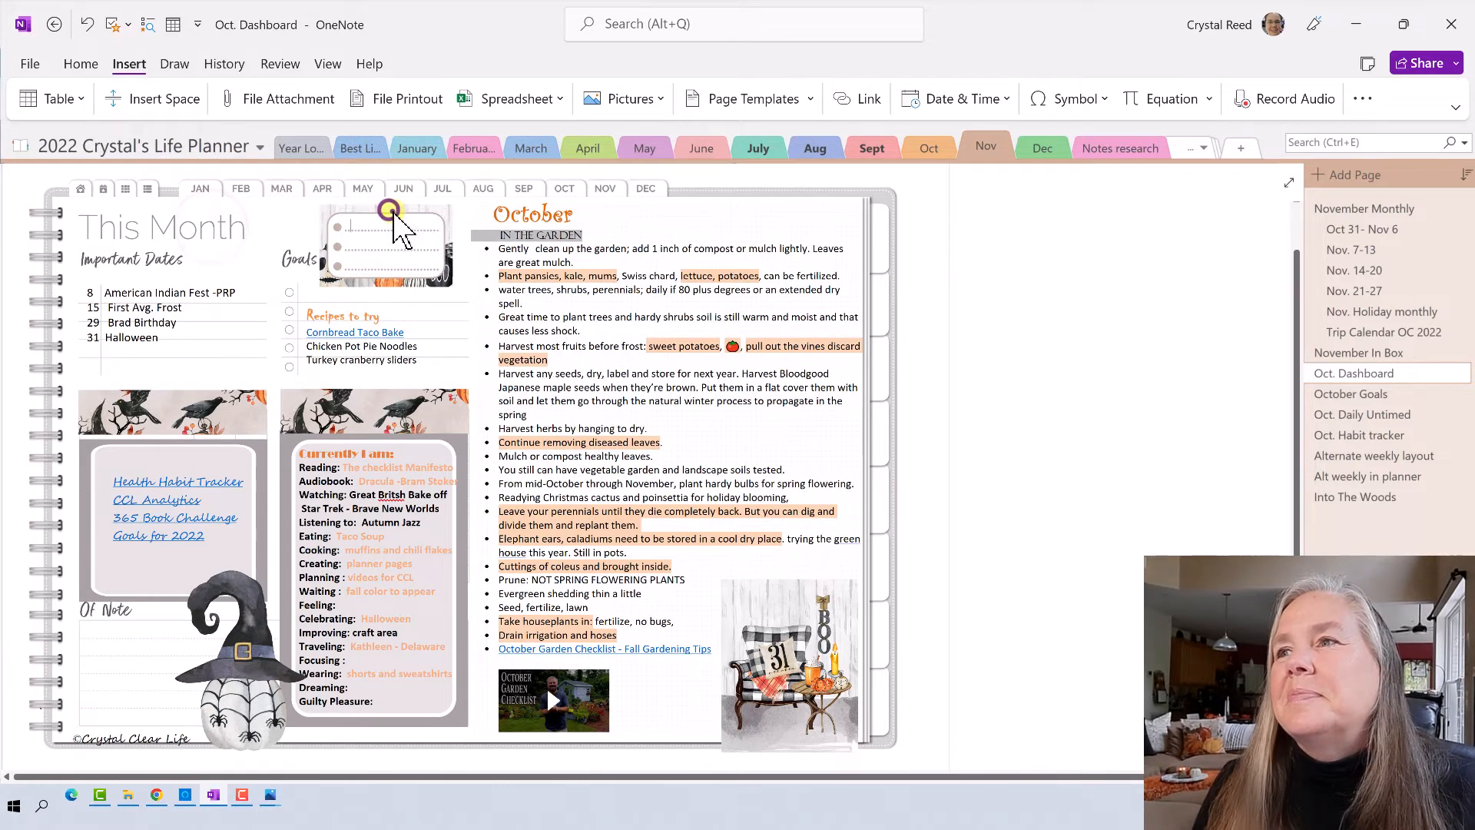
key(Delete)
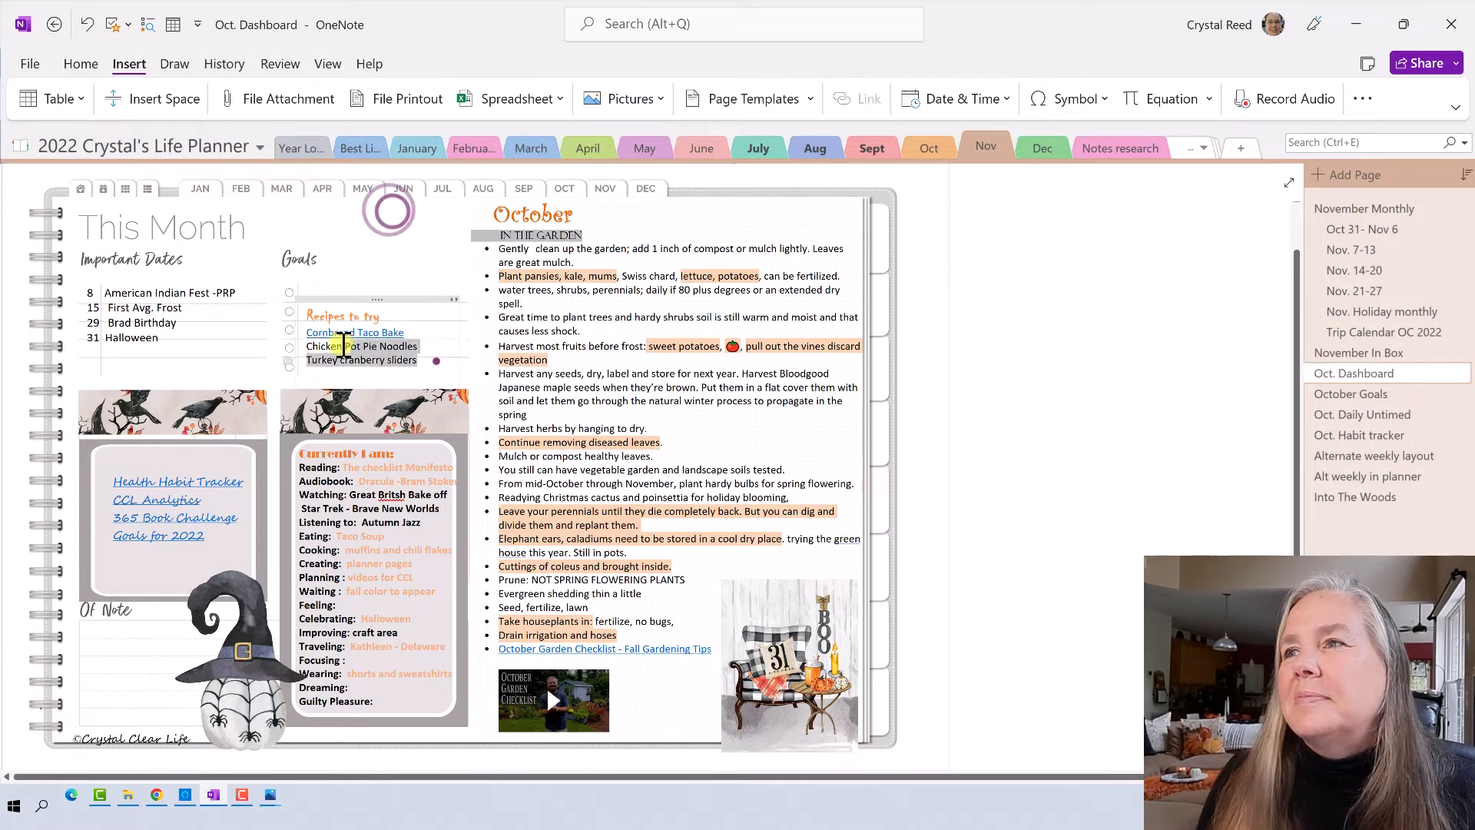
key(Delete)
- Delete the crow banners, gray frames, witch-hat pumpkin and Boo chair stickers from the dashboard page
click(269, 399)
key(Delete)
click(352, 700)
- Delete the October "In the Garden" notes, their heading and the garden checklist video from the dashboard's right-hand planner page
click(586, 217)
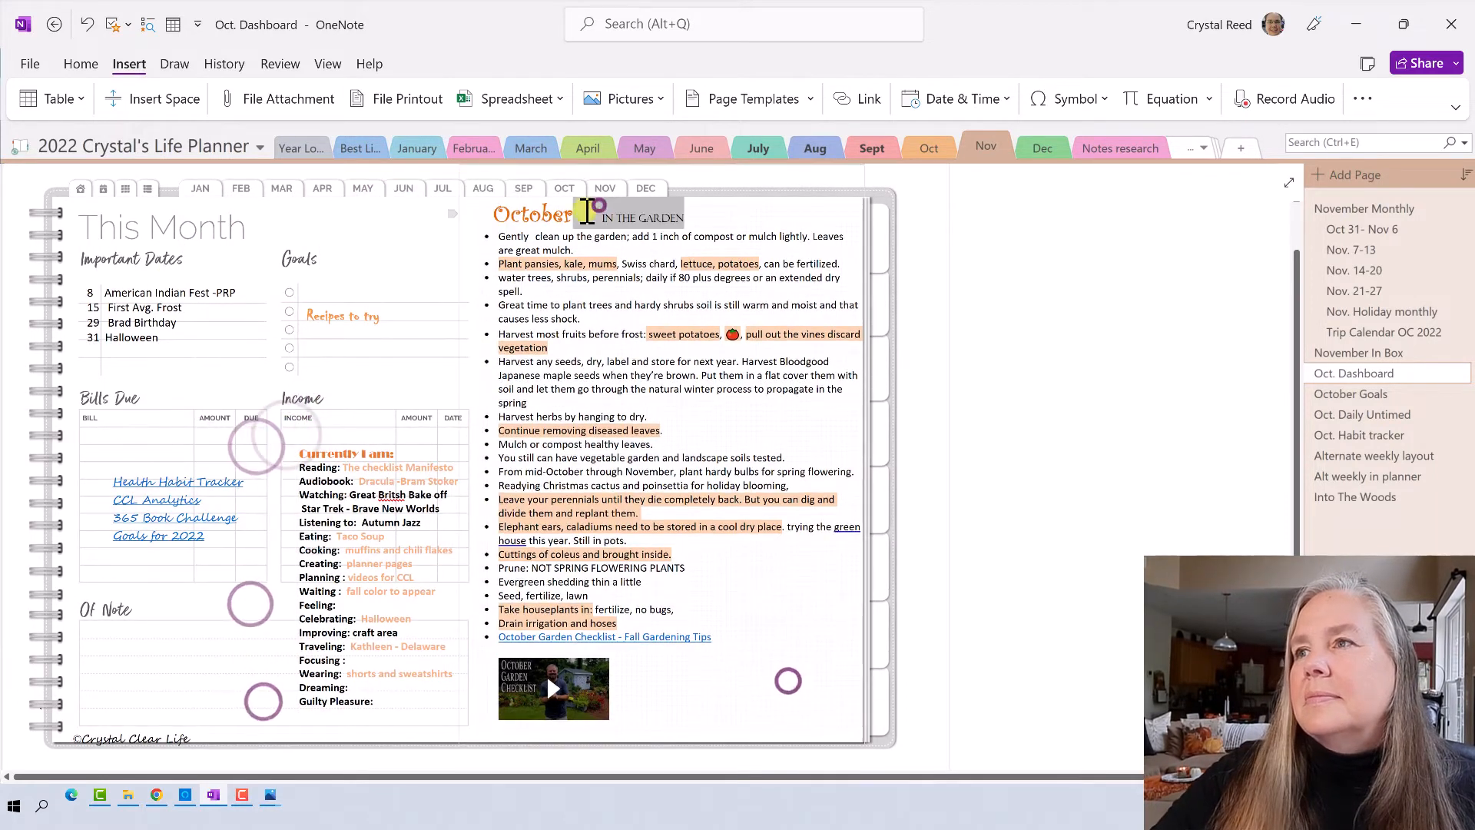
key(ctrl+a)
key(Delete)
drag(593, 217, 544, 217)
key(ctrl+a)
key(Delete)
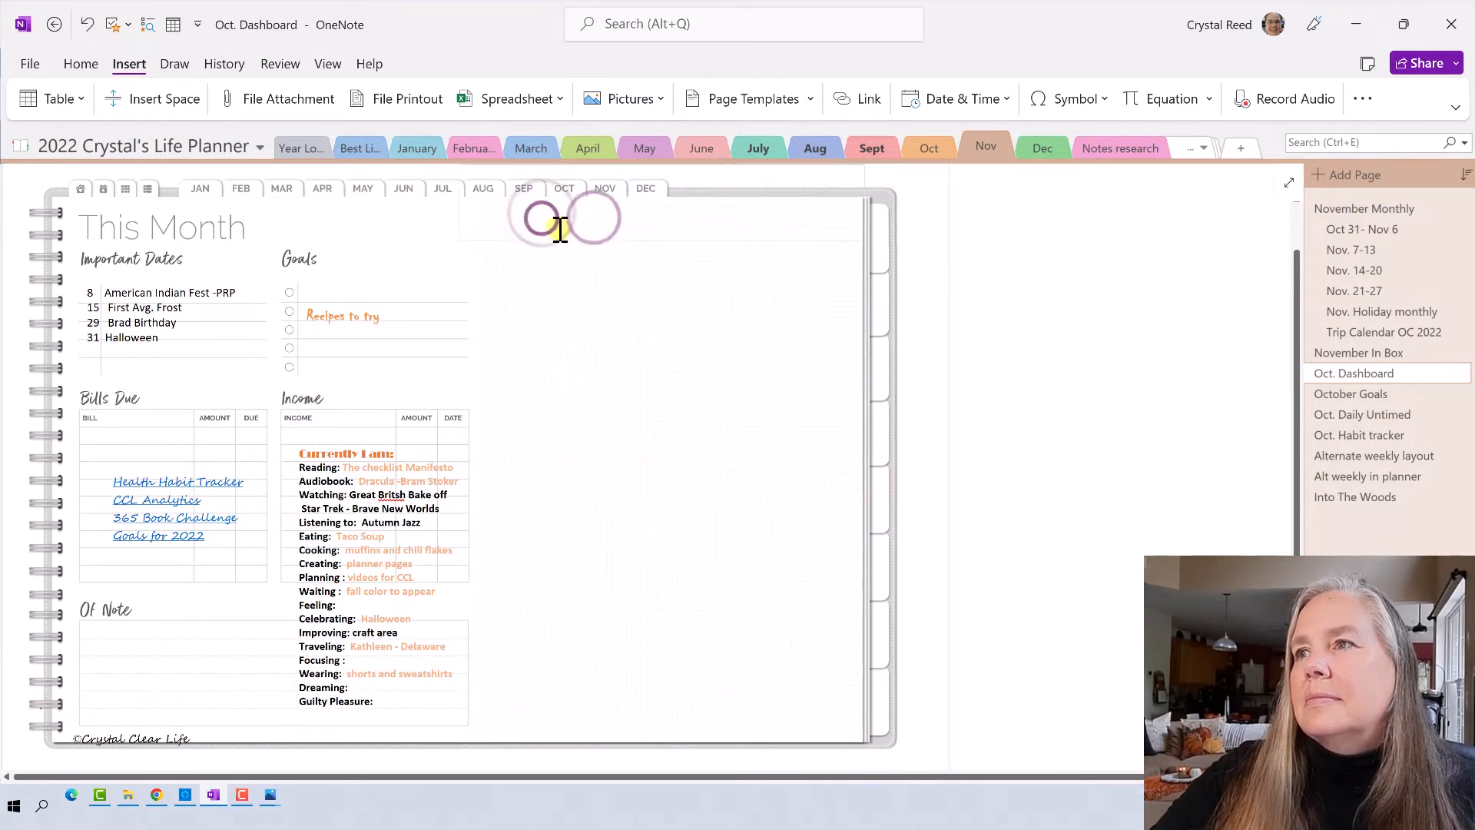
- Clear the Reading, Audiobook, Watching, Listening to and Eating entries in the "Currently I am" list, keeping the prompts
drag(359, 483, 452, 468)
key(Delete)
drag(350, 494, 422, 510)
key(Delete)
key(Delete)
click(331, 522)
key(shift+End)
key(Delete)
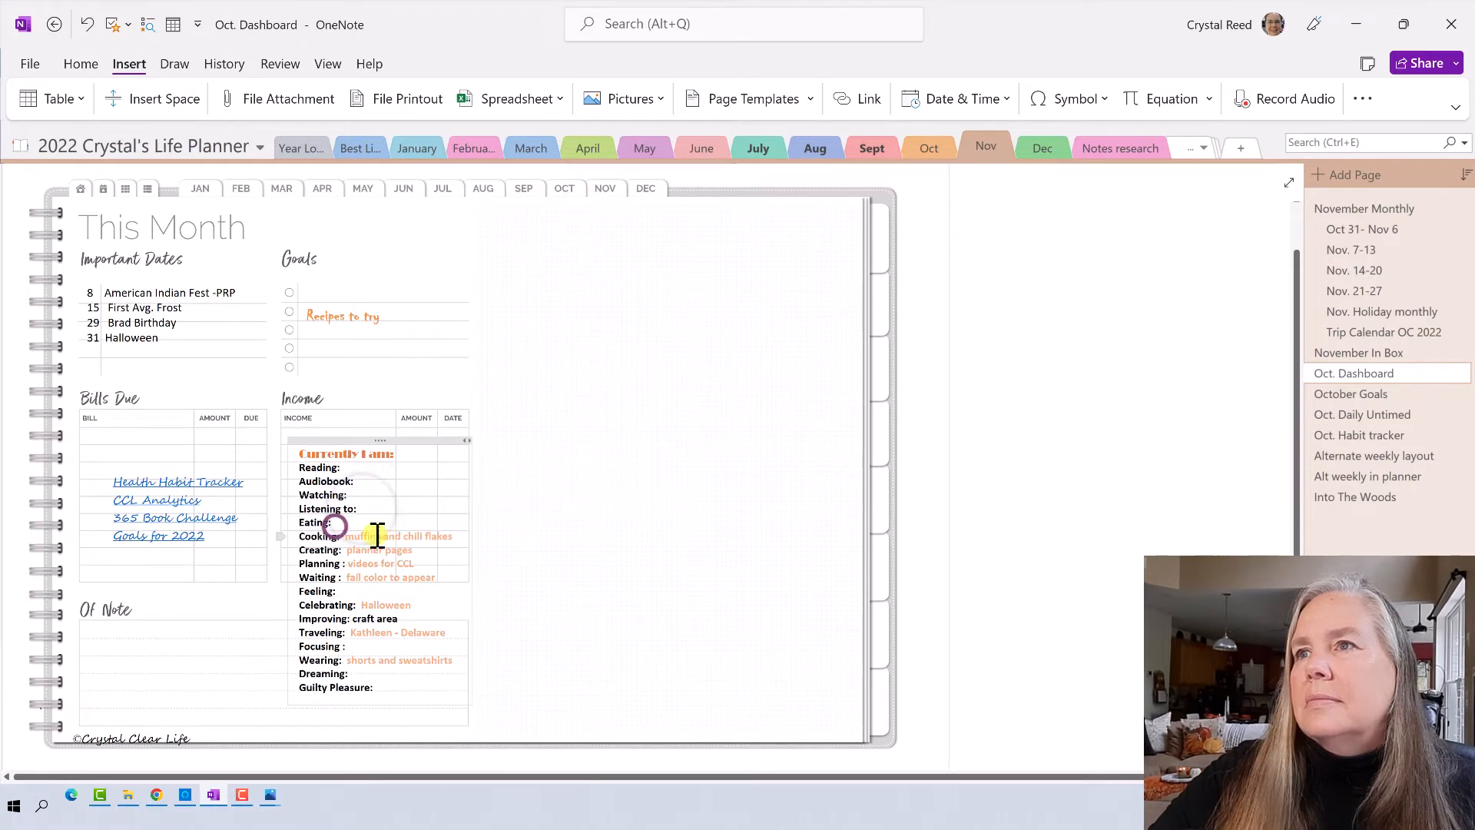
- Clear the Cooking, Creating, Planning and Waiting entries in the "Currently I am" list, keeping each prompt on its own line
click(346, 536)
key(shift+End)
key(Delete)
click(344, 550)
key(shift+End)
key(Delete)
click(348, 565)
key(shift+End)
key(Delete)
key(Delete)
key(Return)
drag(349, 577, 451, 592)
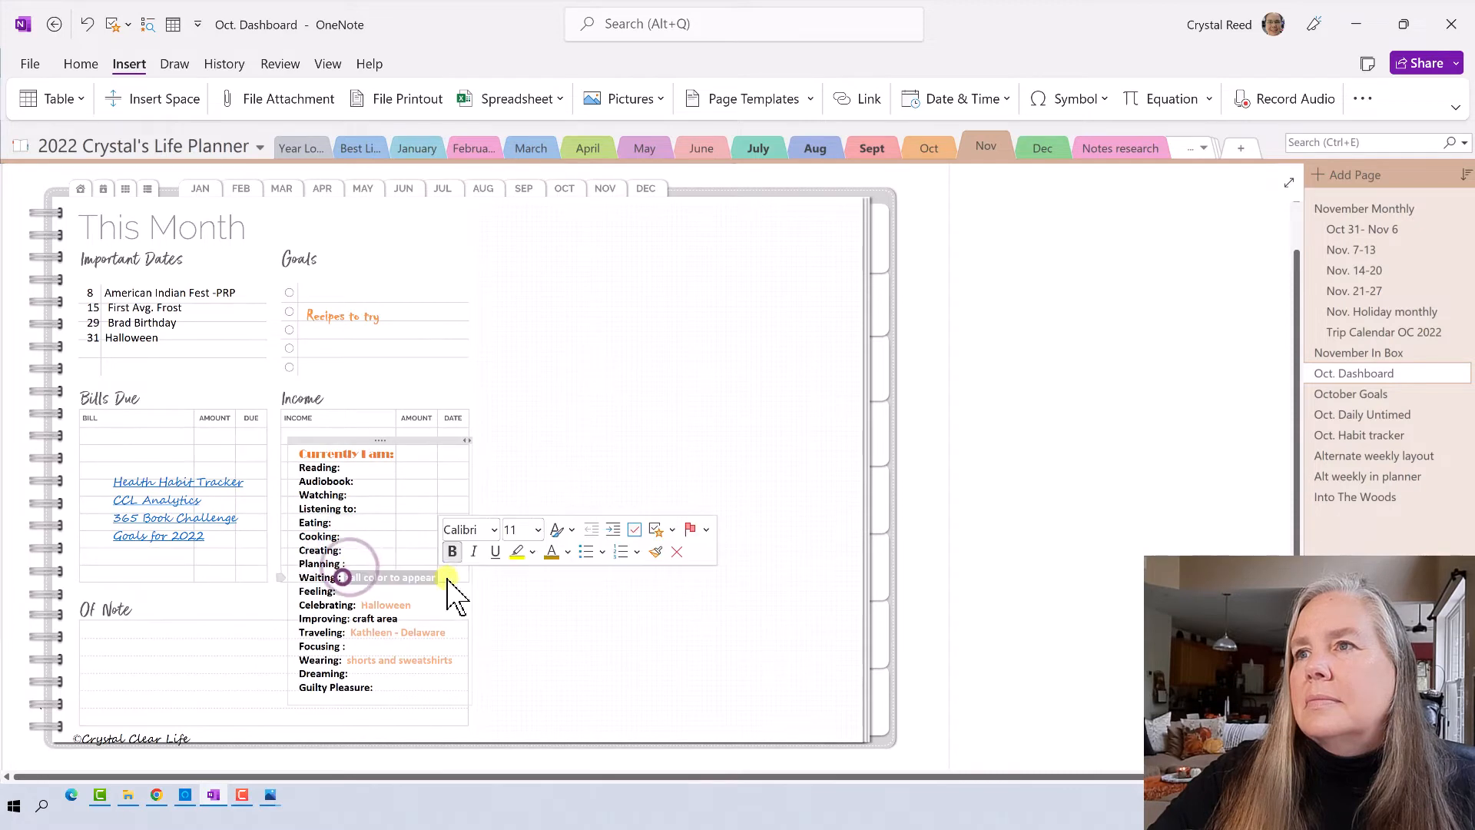
key(Delete)
- Clear the Celebrating, Improving, Traveling and Wearing entries in the "Currently I am" list, keeping each prompt on its own line
click(353, 605)
key(shift+End)
key(Delete)
drag(350, 619, 401, 616)
key(Delete)
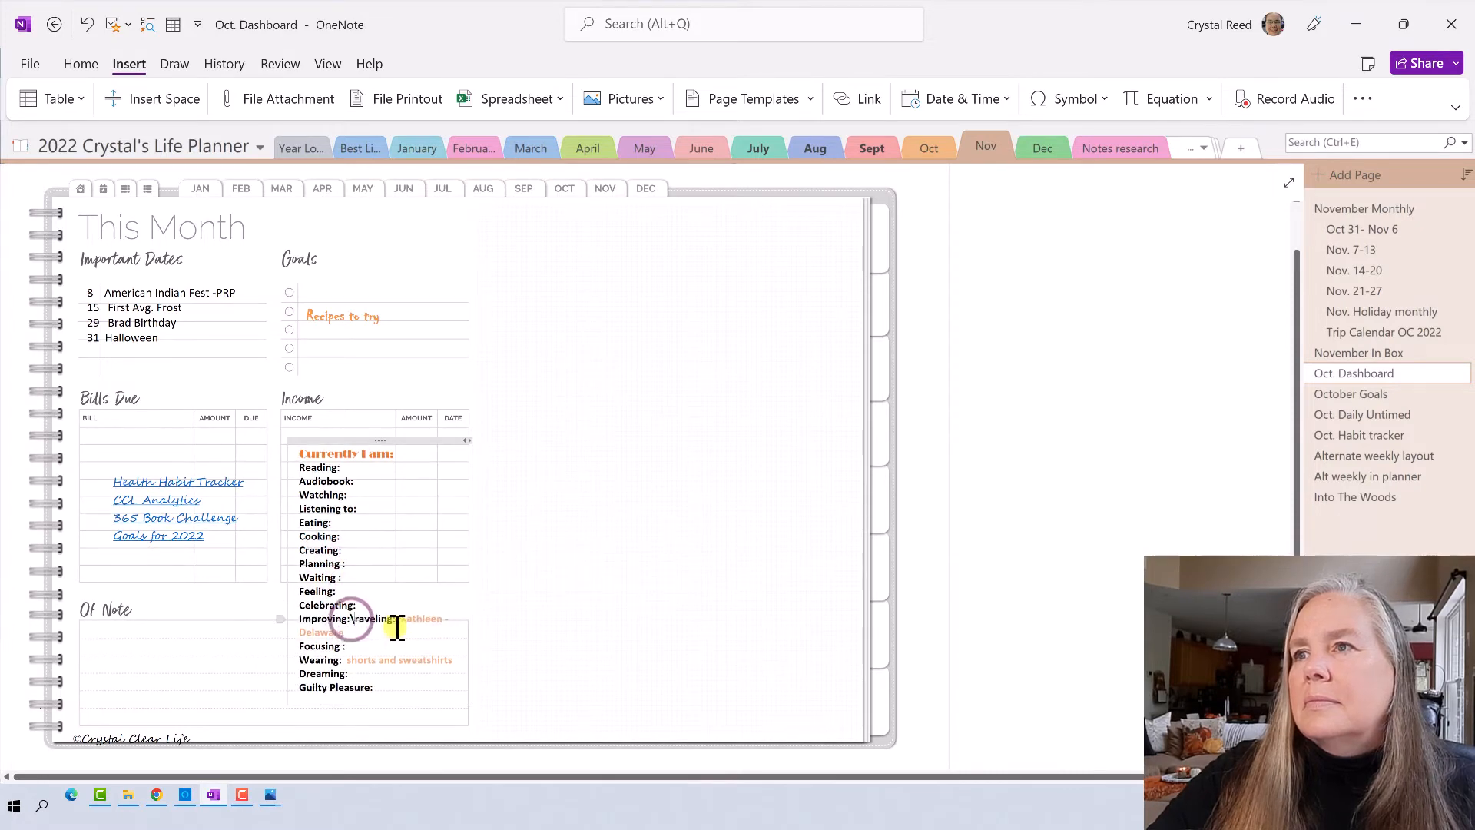
click(377, 618)
key(Delete)
key(Return)
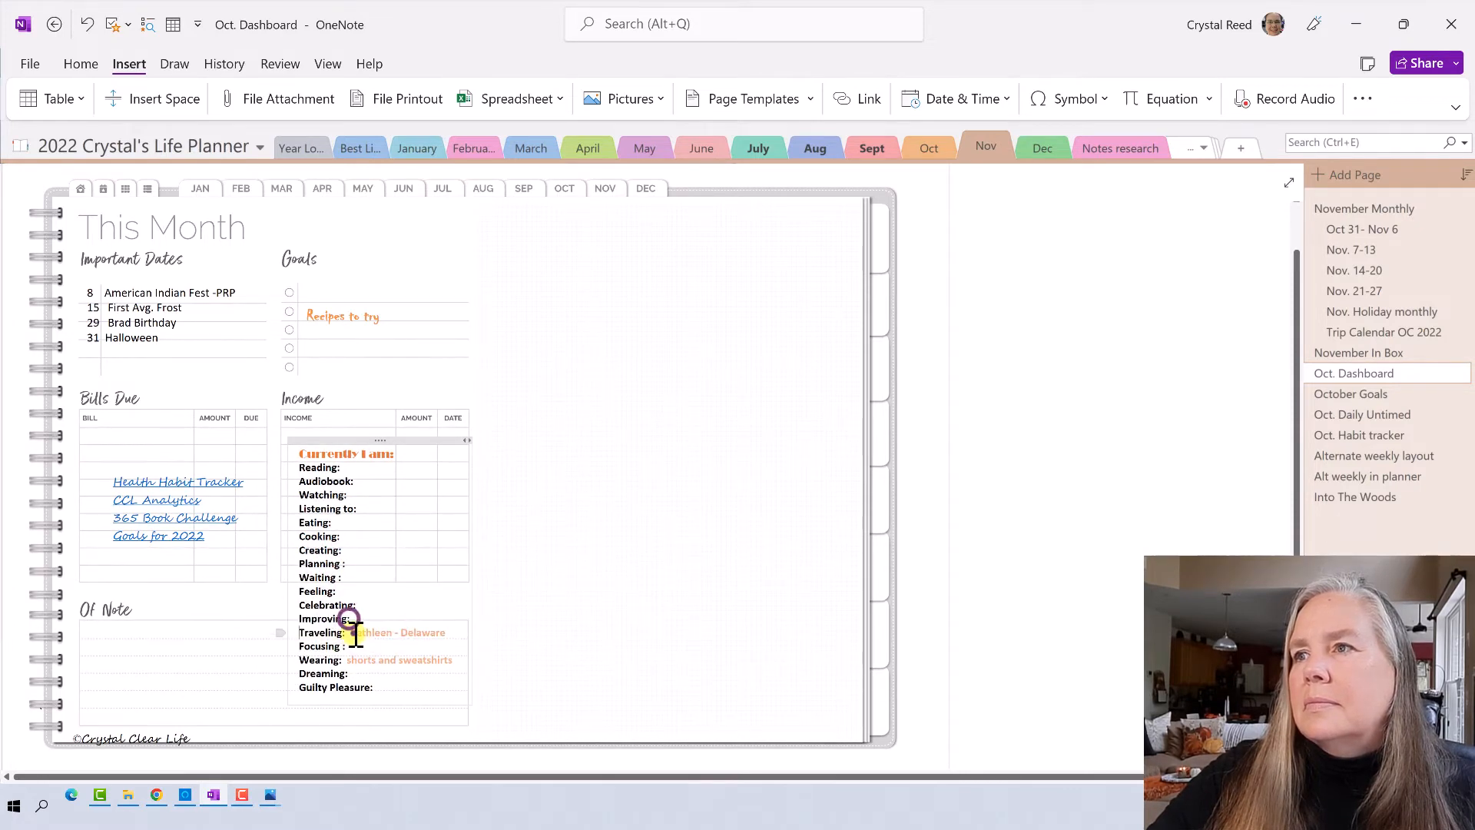
drag(347, 633, 454, 663)
key(Delete)
key(Delete)
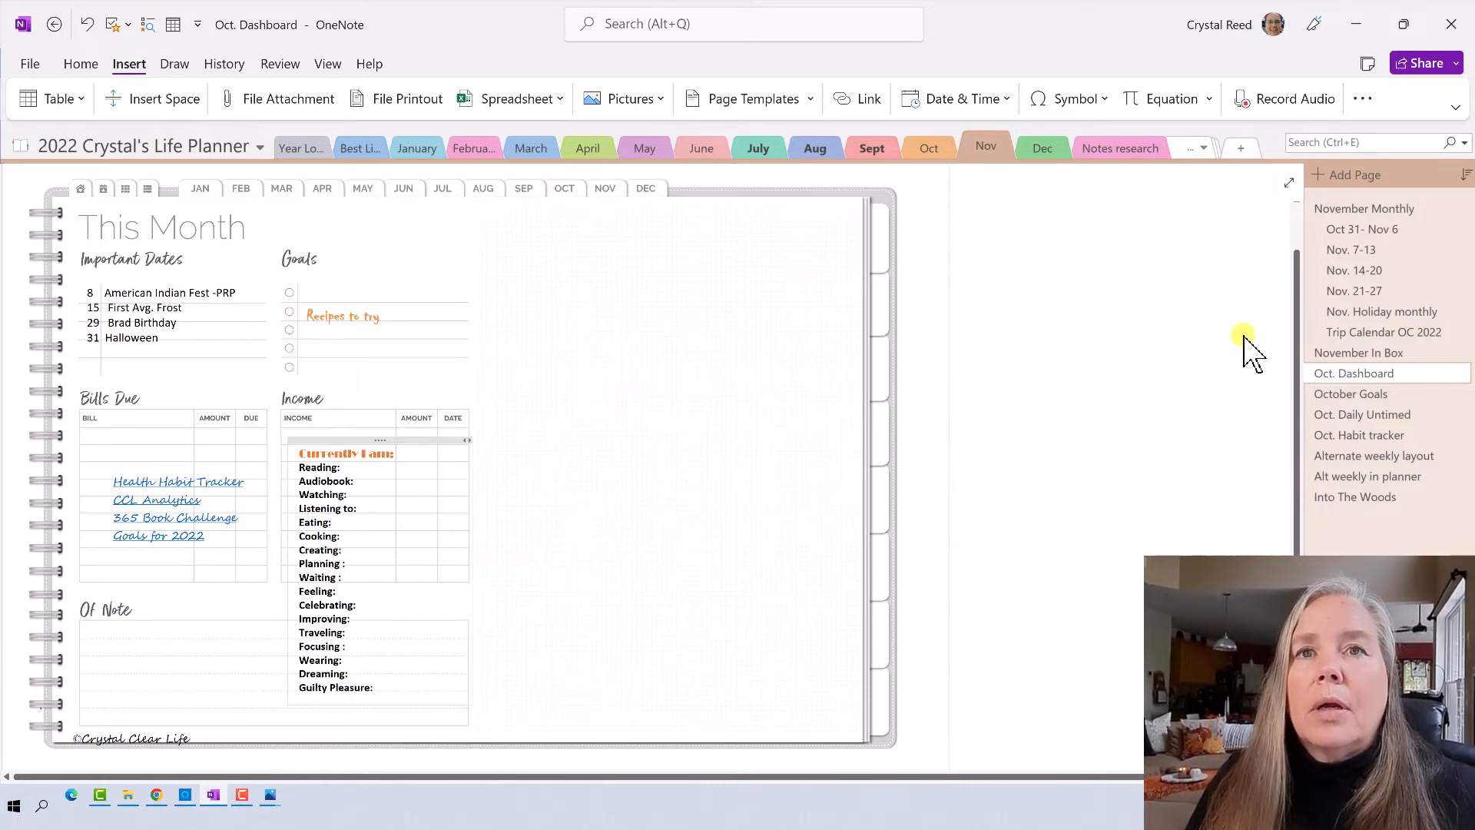
- Search all notebooks for "gar" and open the Master Gardener Year page from the 2021 planner
click(1368, 136)
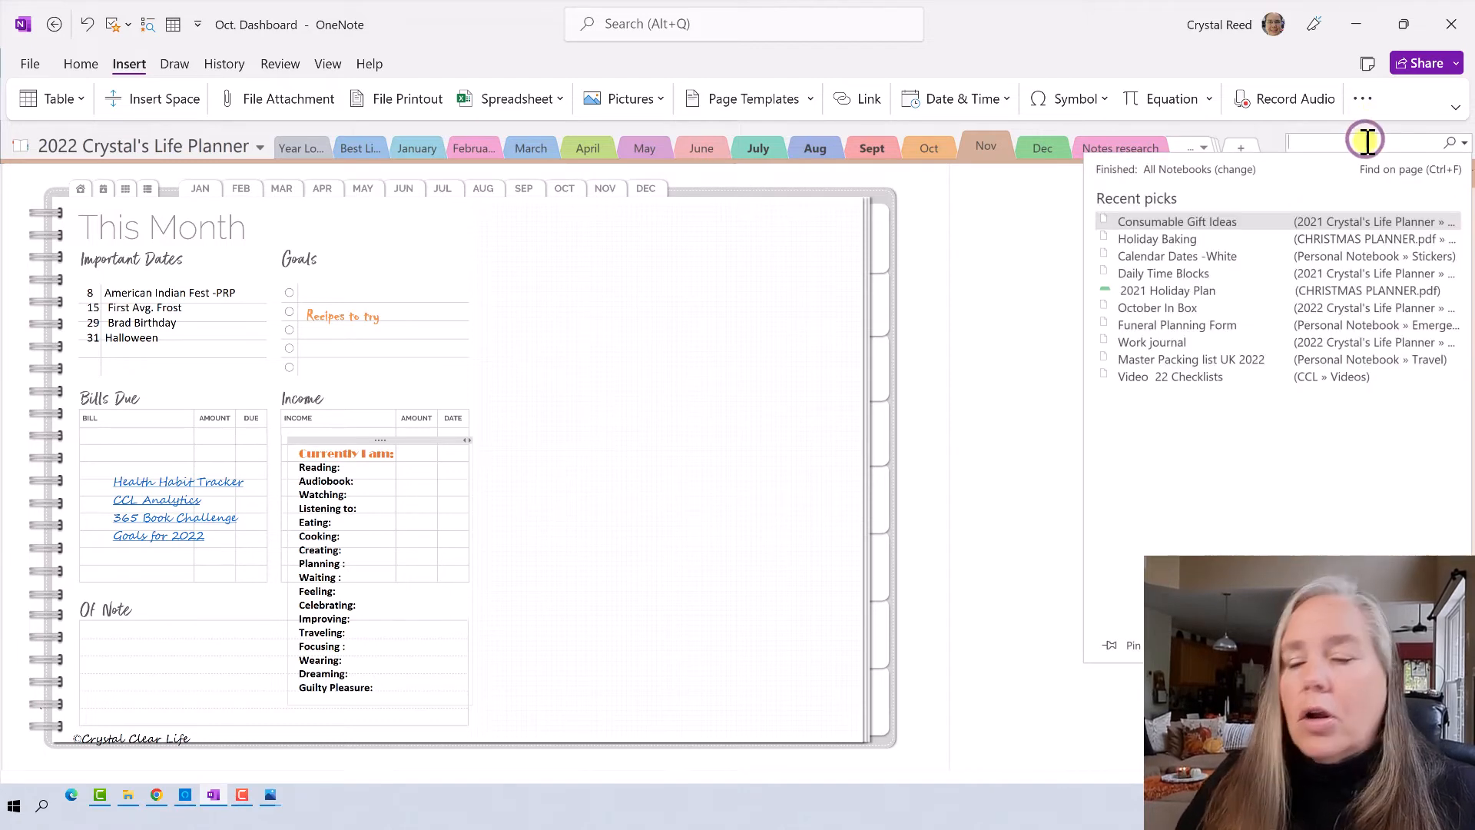
text(gar)
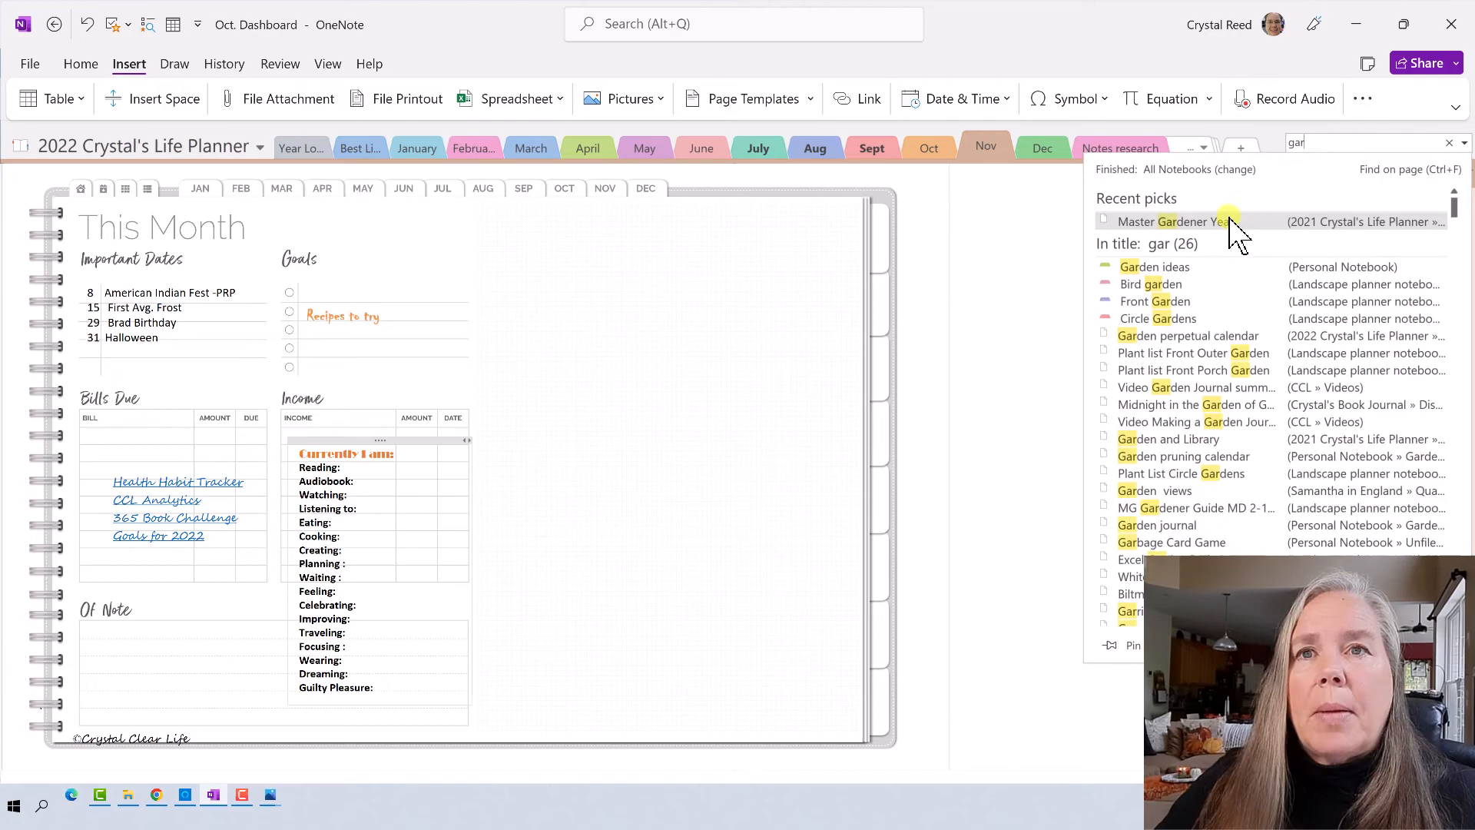
click(1230, 222)
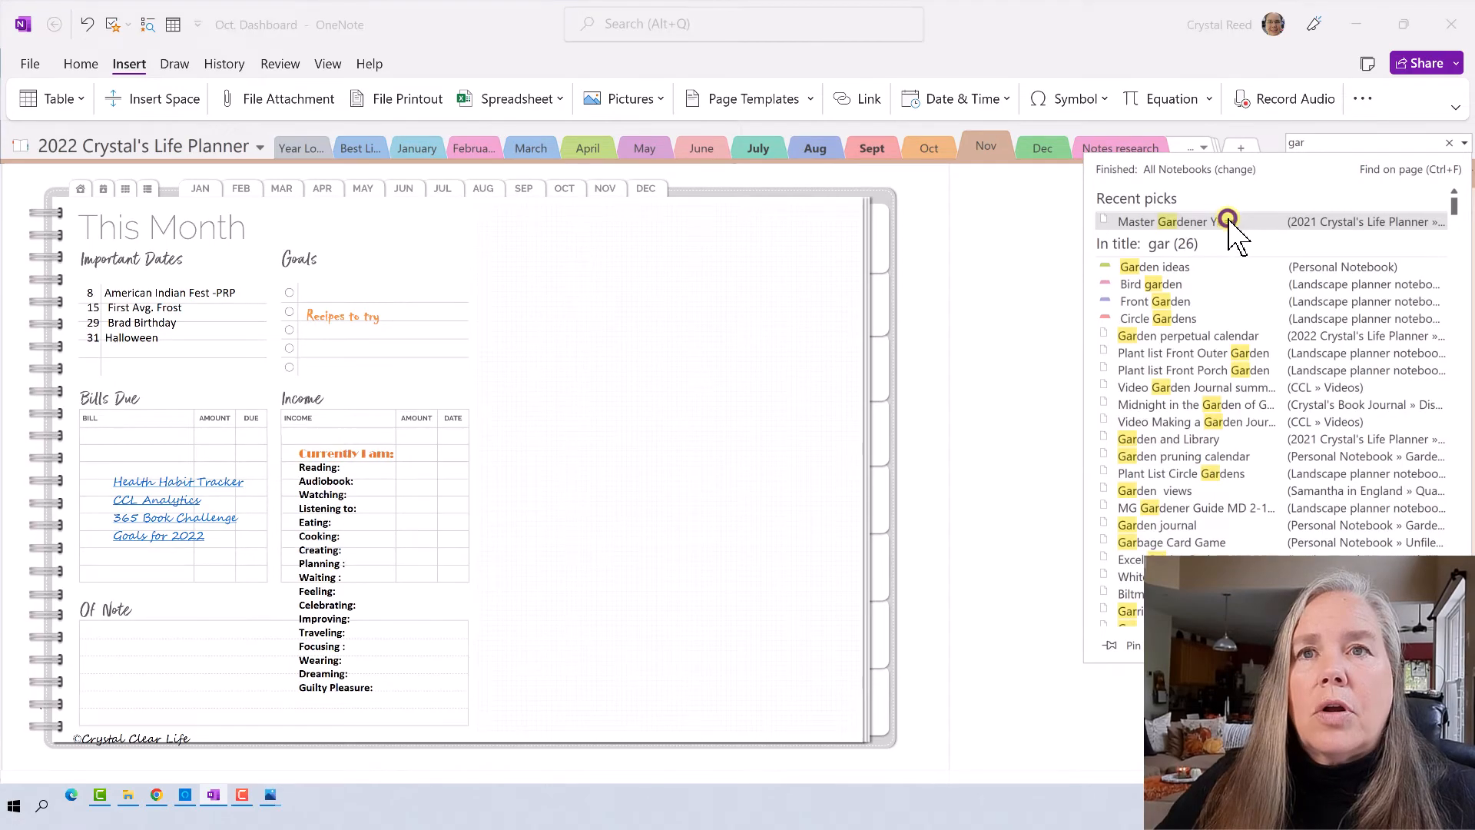
click(886, 284)
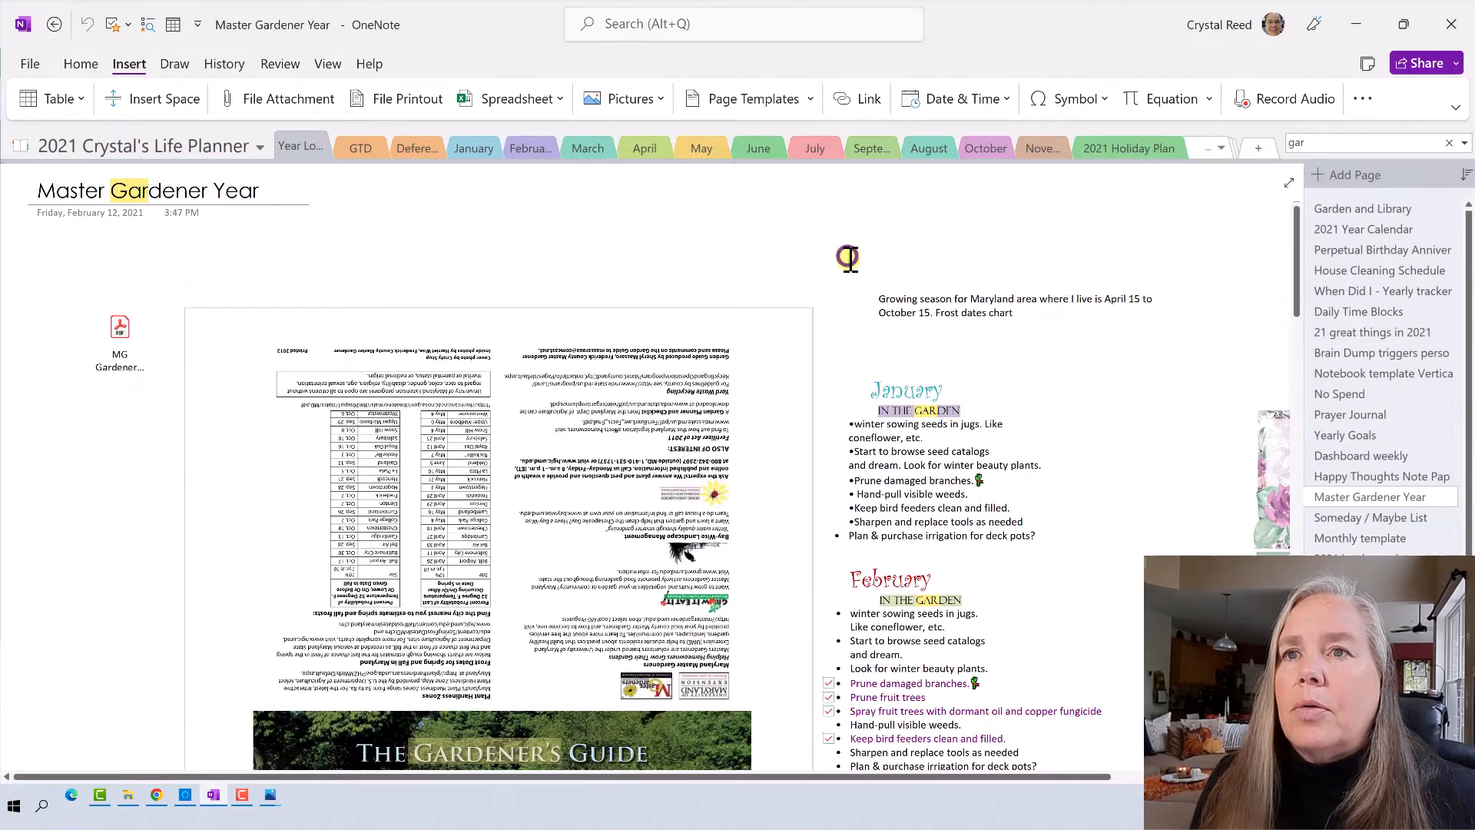
- Copy the entire November "In the Garden" note from the Master Gardener Year page
scroll(861, 307, down, 12)
scroll(857, 323, down, 15)
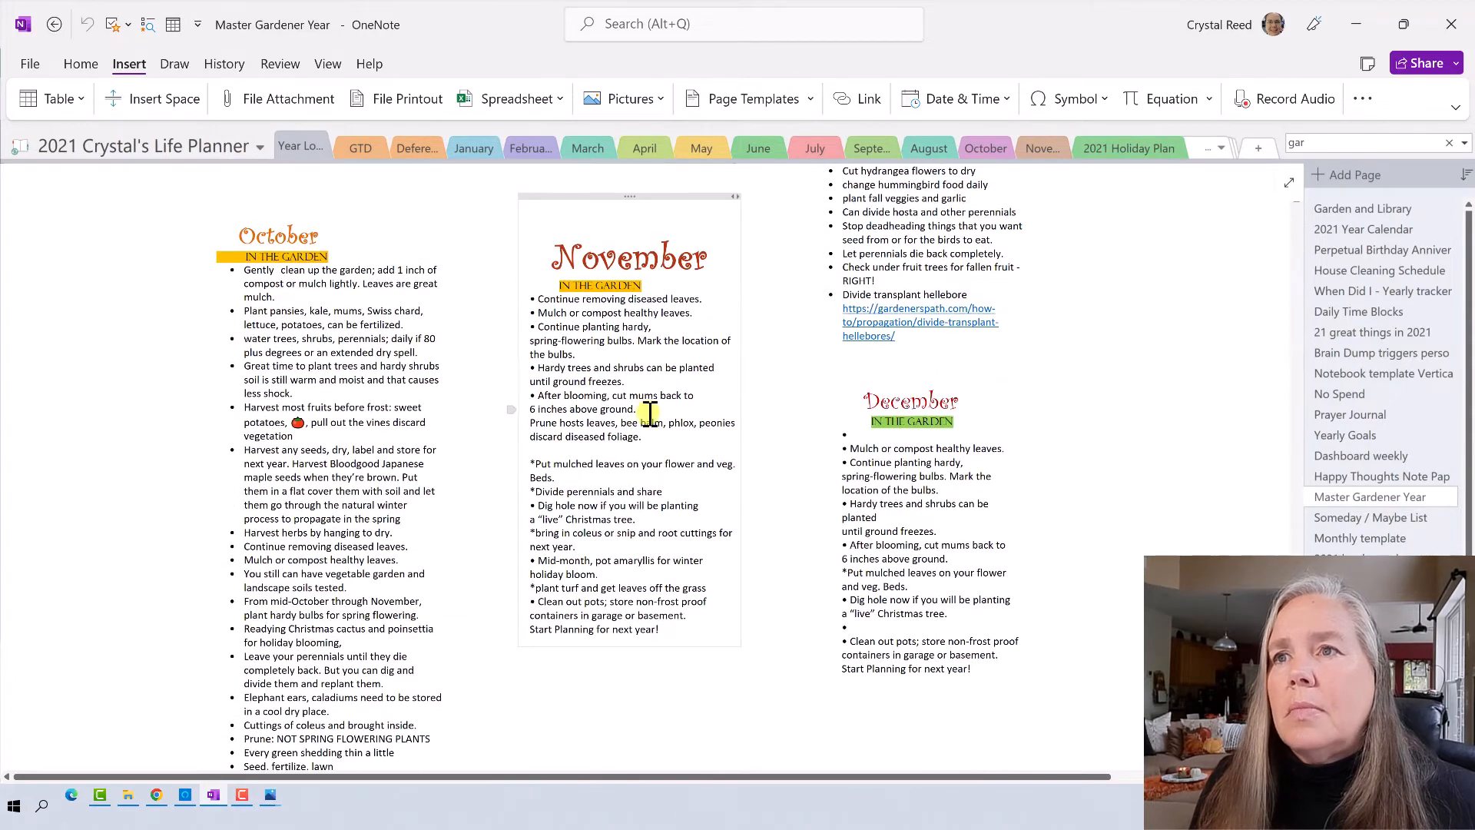
click(643, 199)
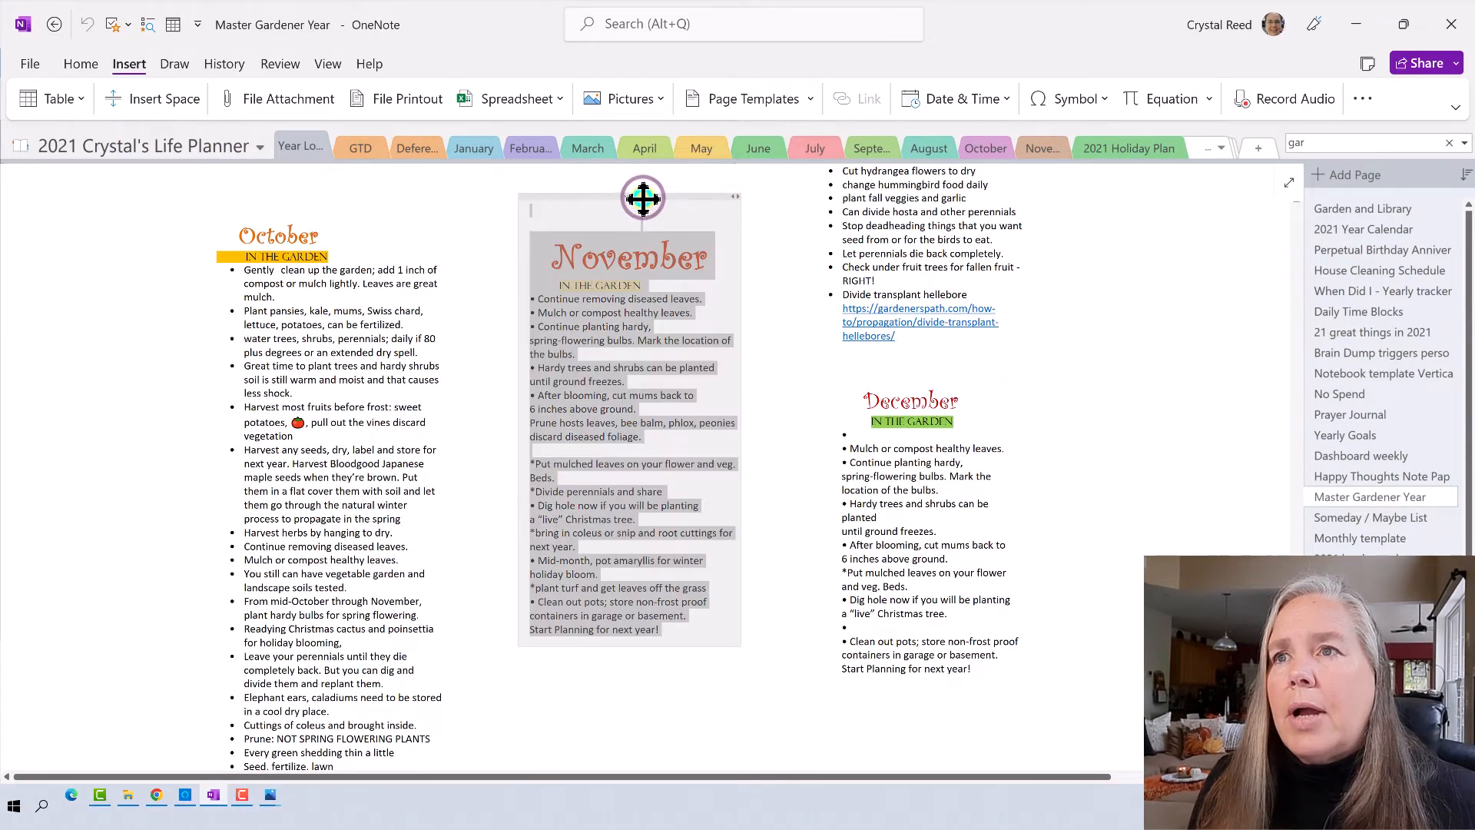
right_click(646, 198)
click(757, 218)
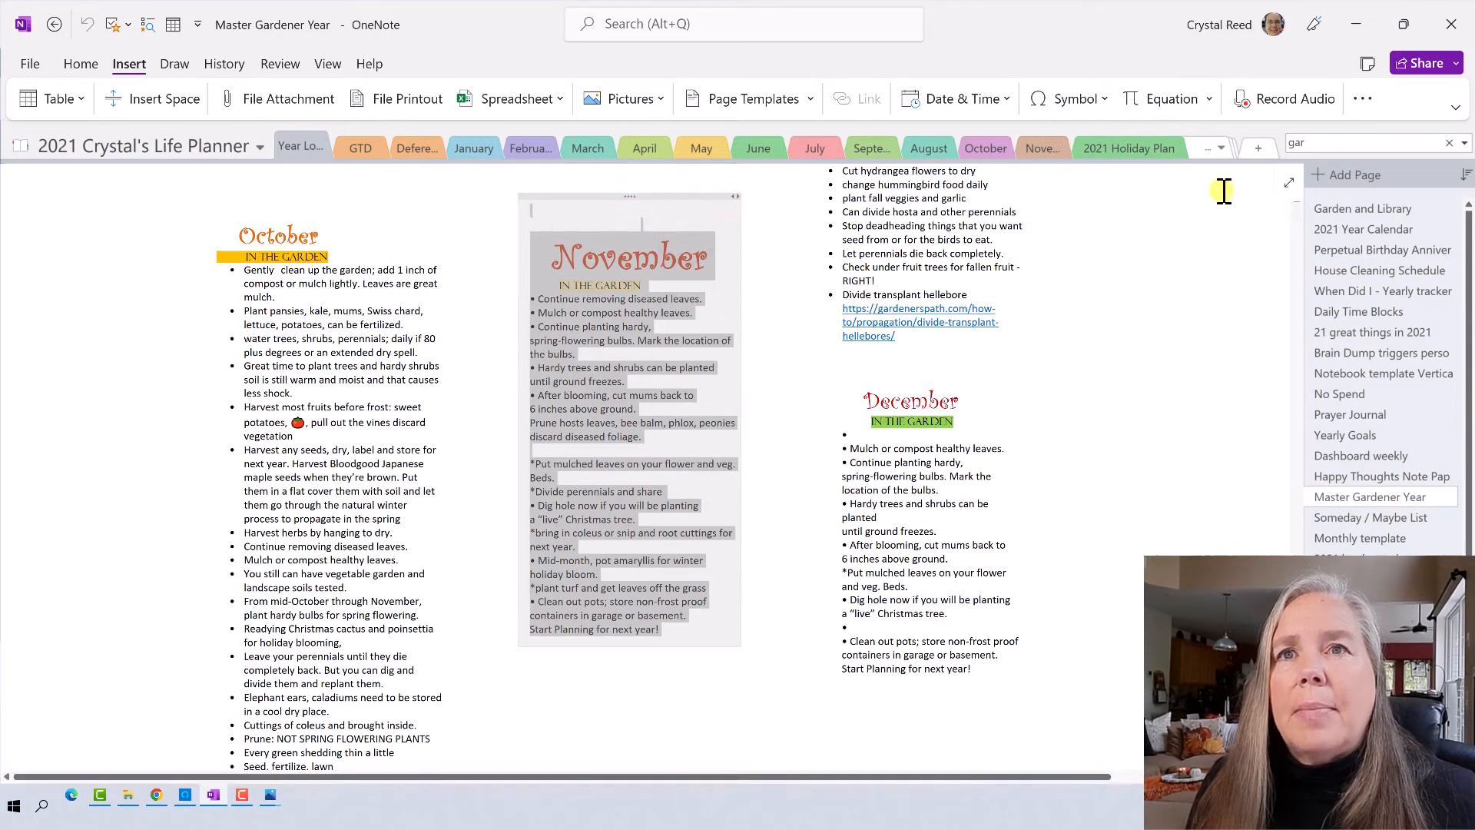
- Return to the Oct. Dashboard page, paste the November garden note and place it along the outer side of the blank right-hand planner page
click(55, 25)
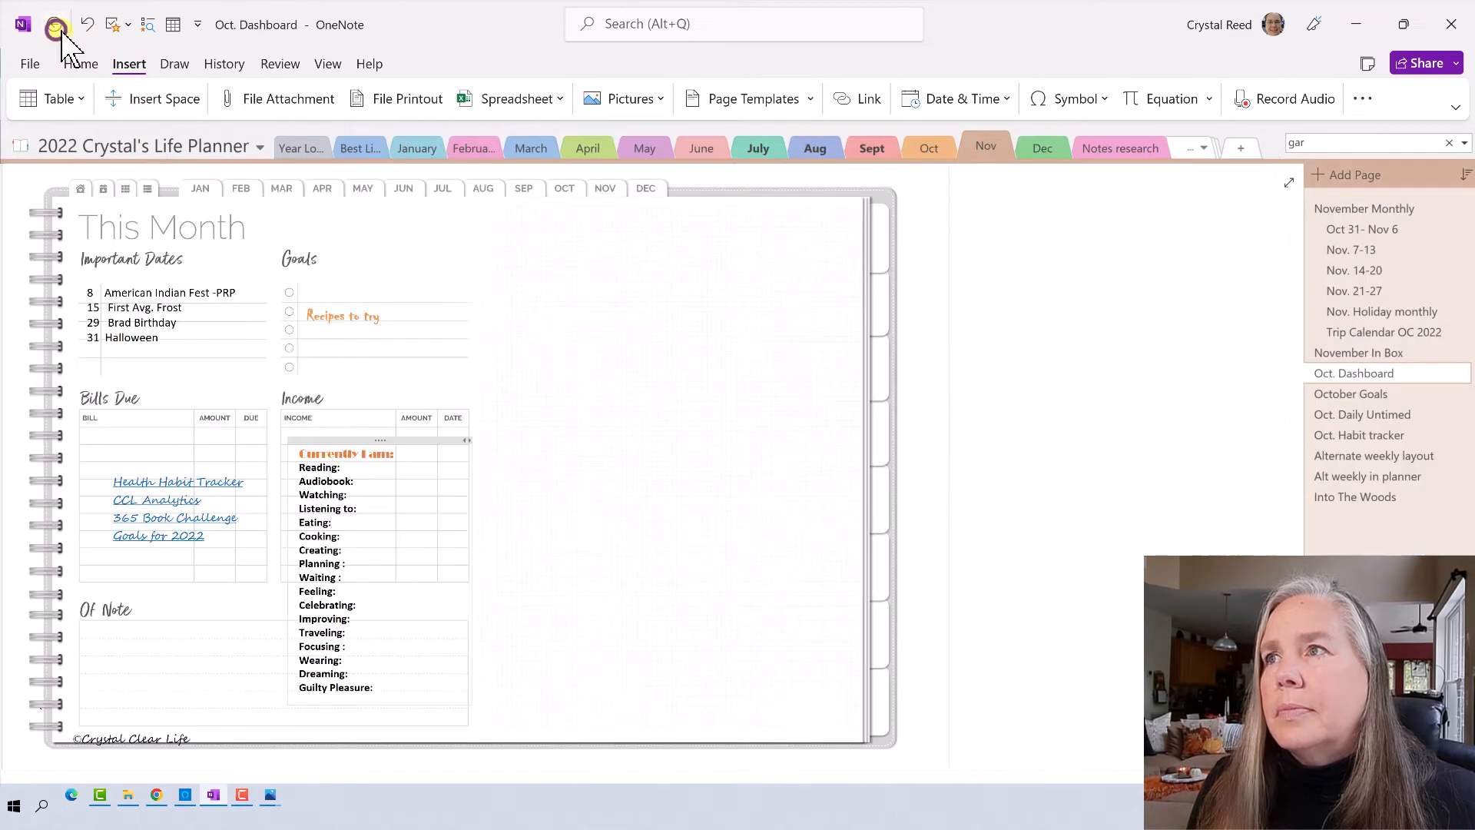
right_click(1026, 267)
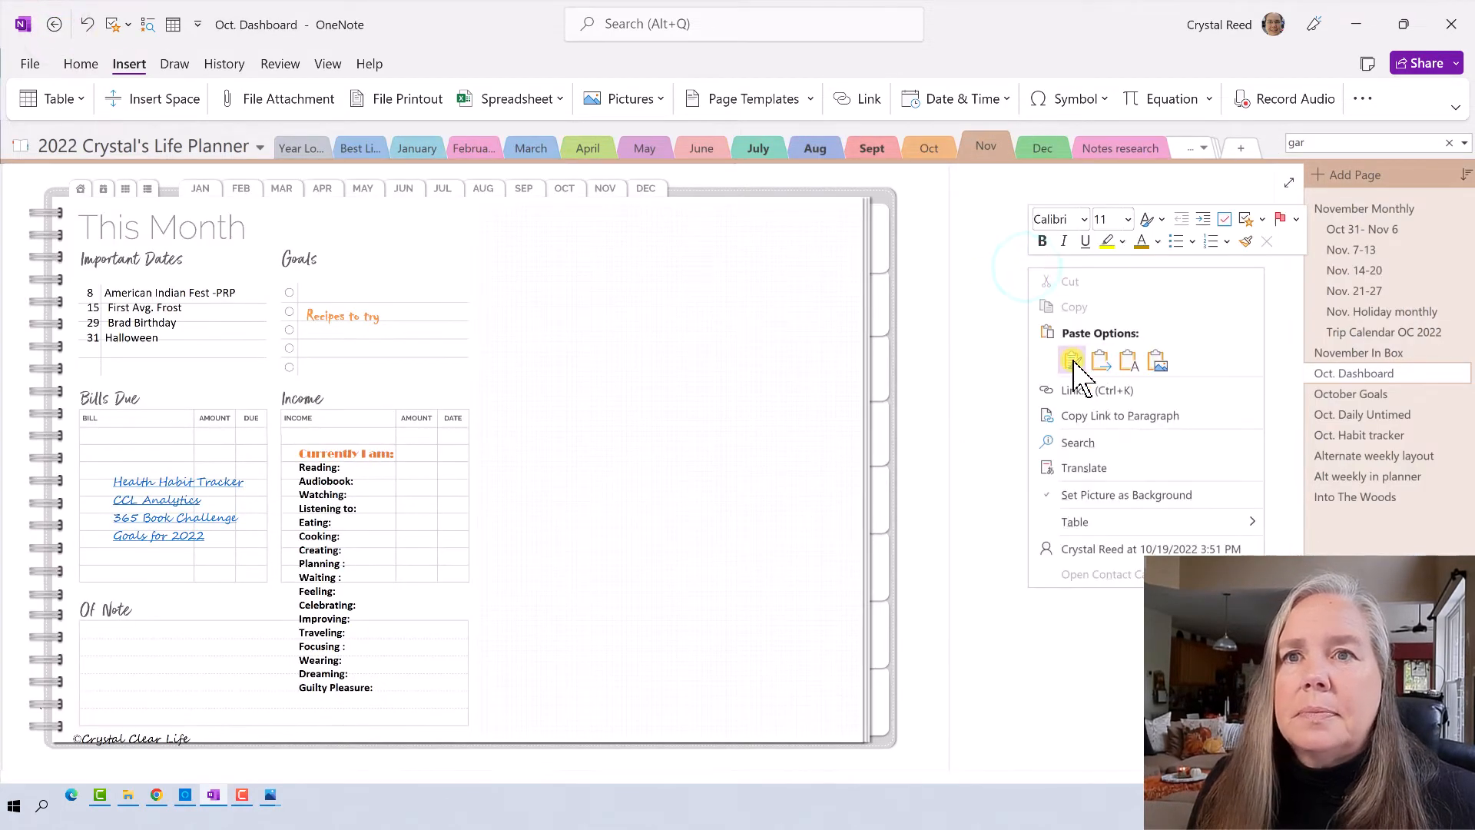
click(1087, 362)
drag(1132, 254, 780, 222)
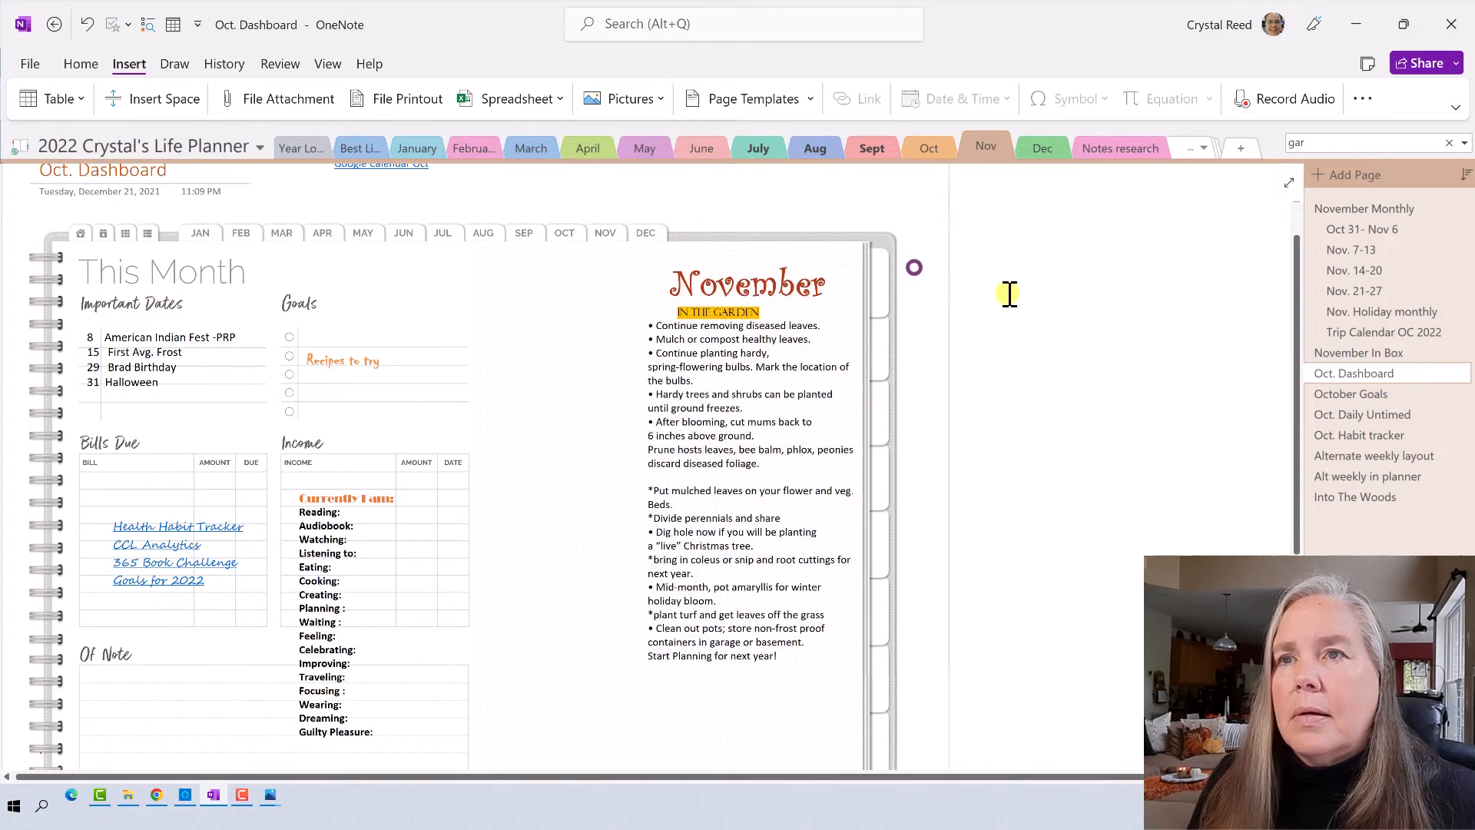
scroll(1021, 297, down, 2)
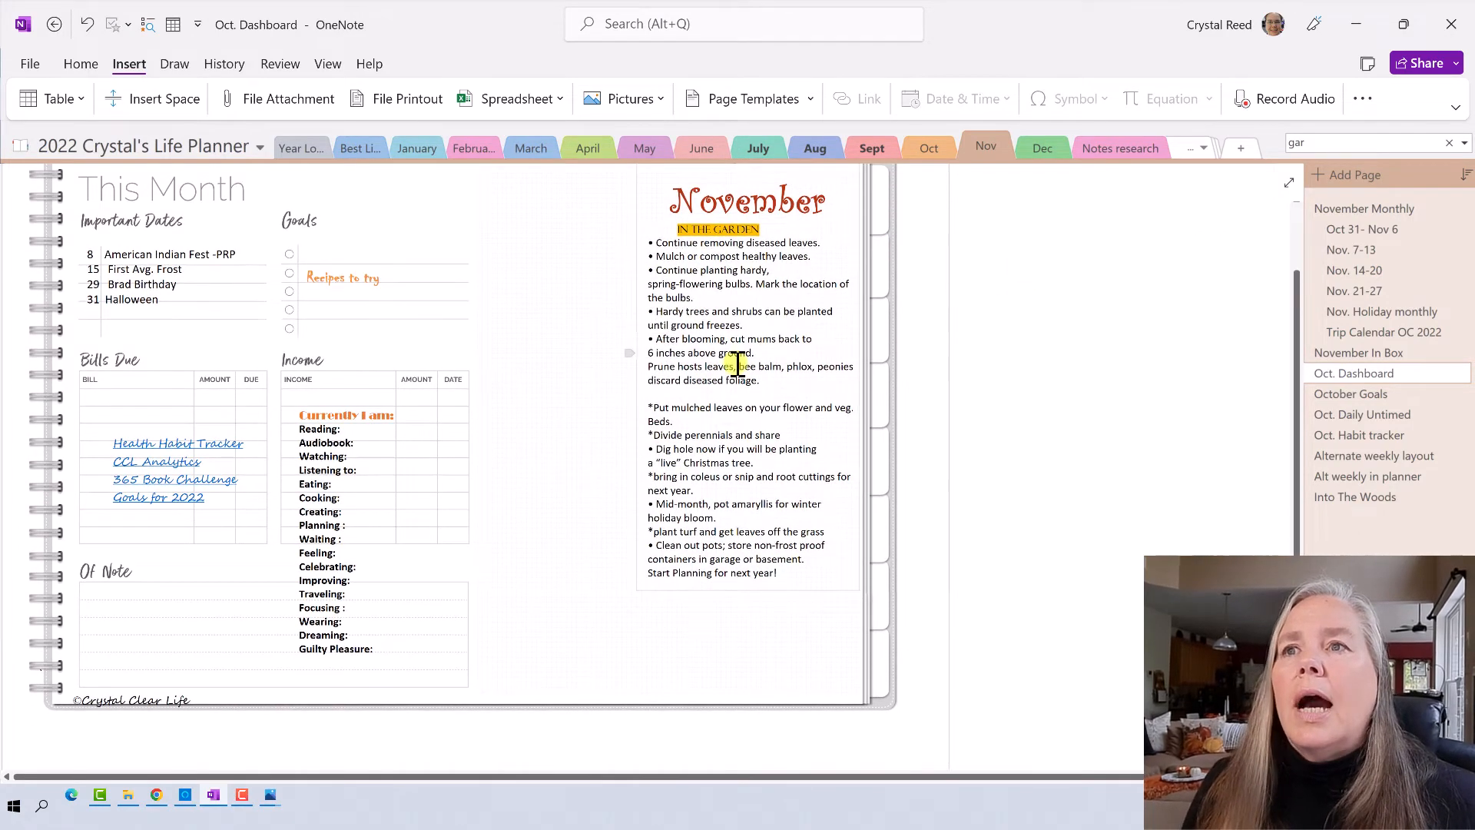
scroll(1049, 420, up, 1)
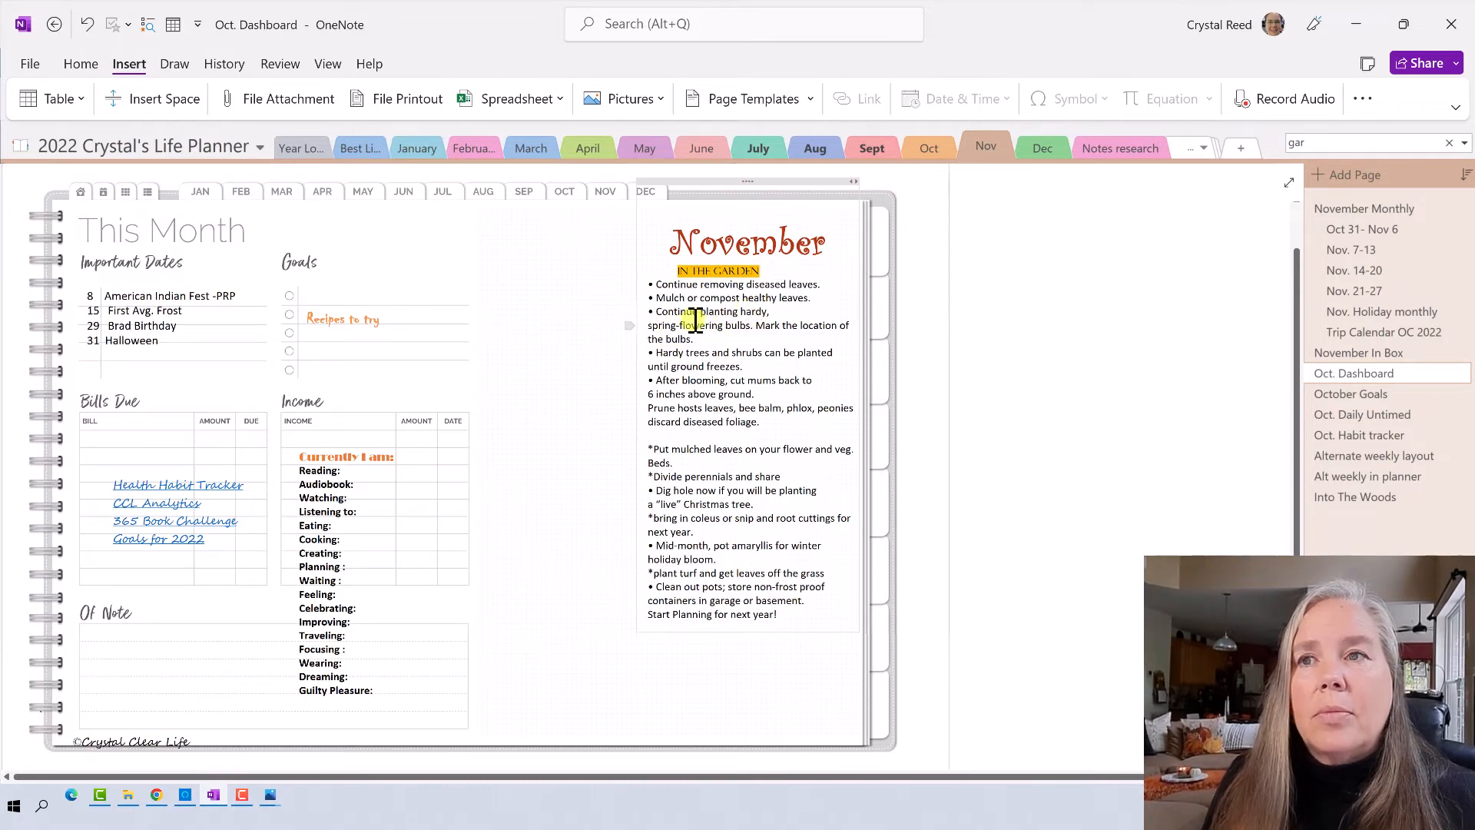
- Tag the two lines about planting hardy spring-flowering bulbs in the November garden note as Garden Tasks
drag(692, 315, 692, 331)
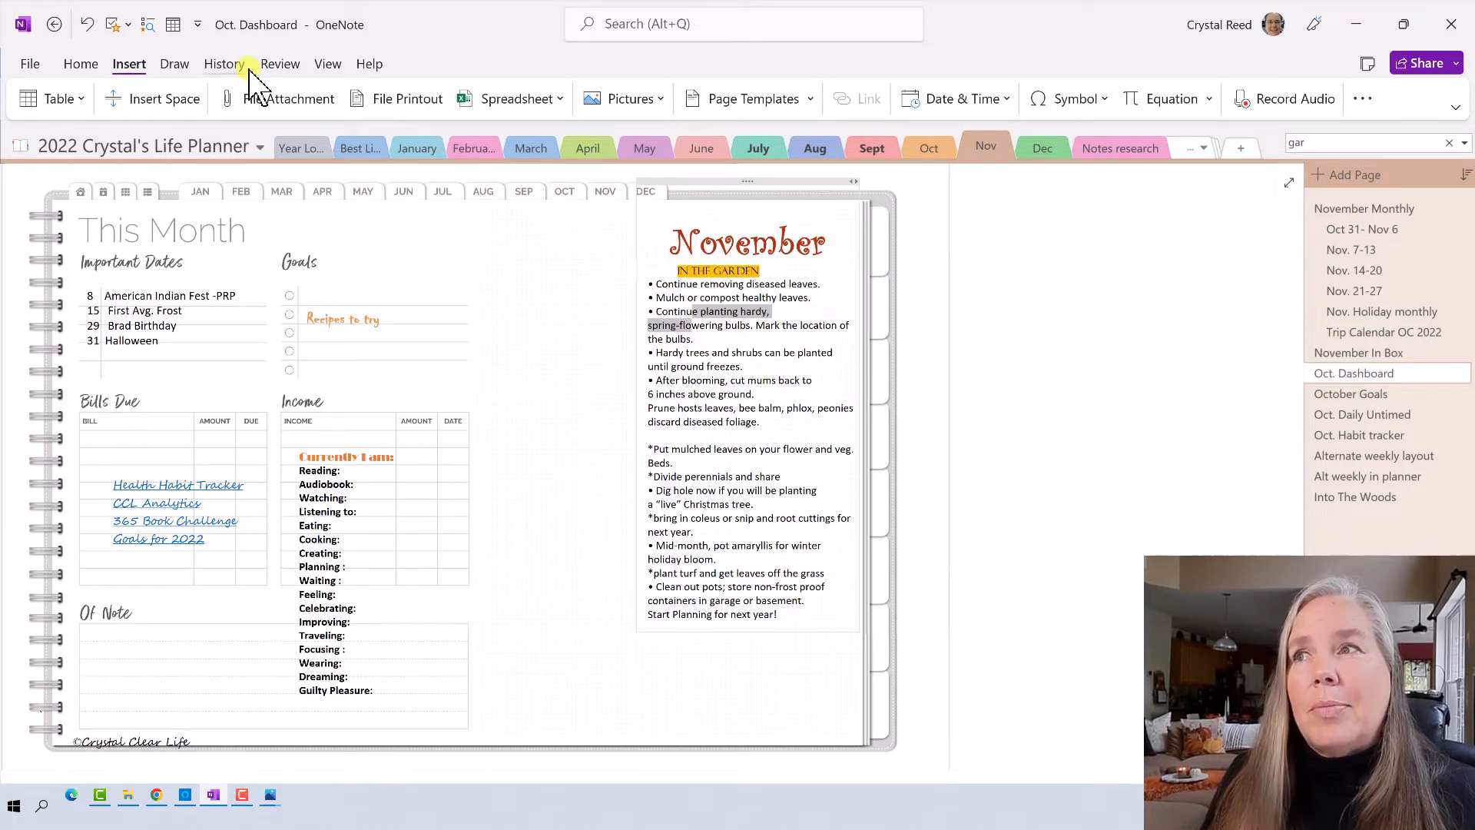
click(128, 23)
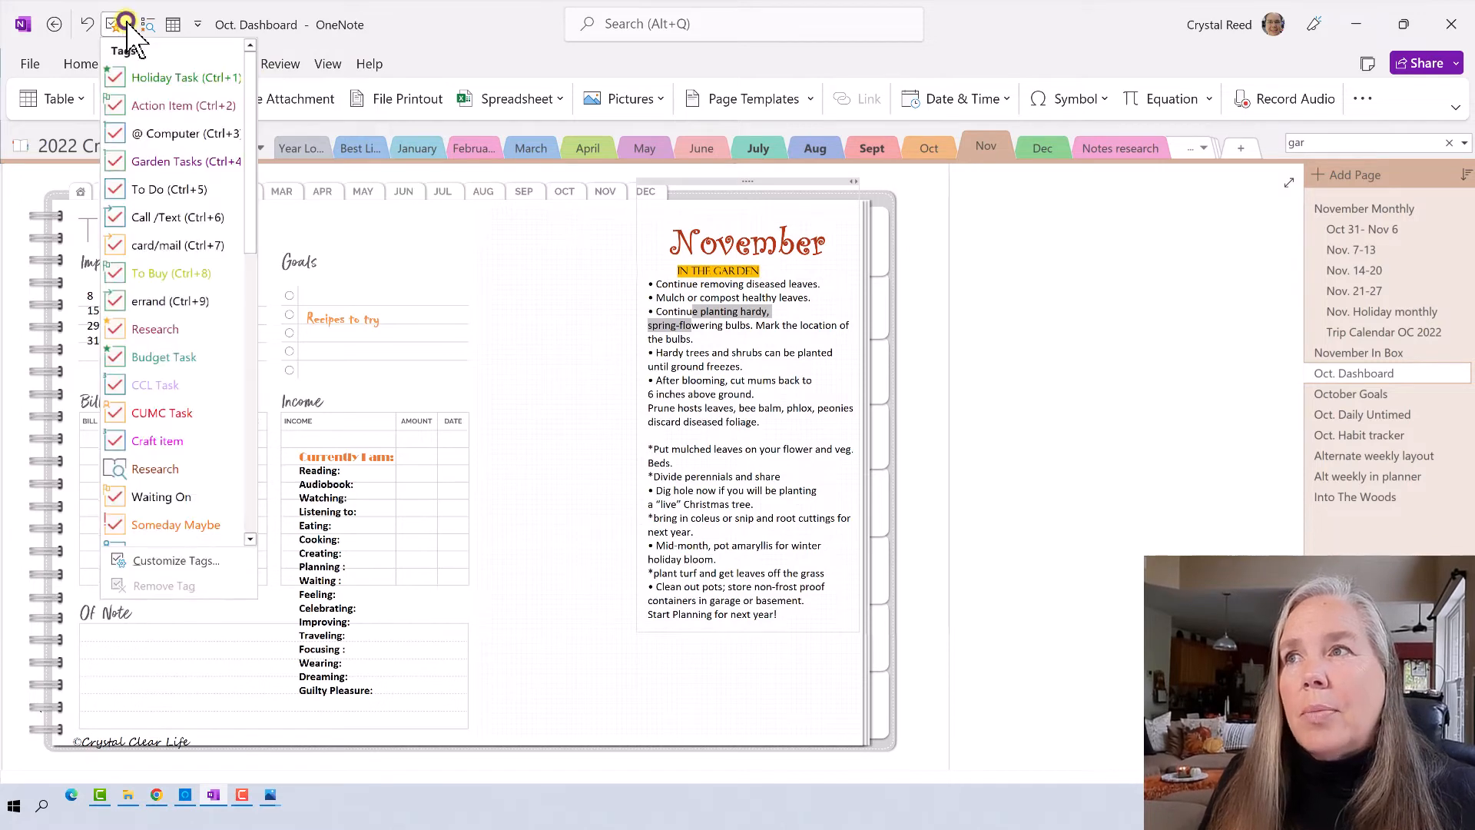
click(154, 160)
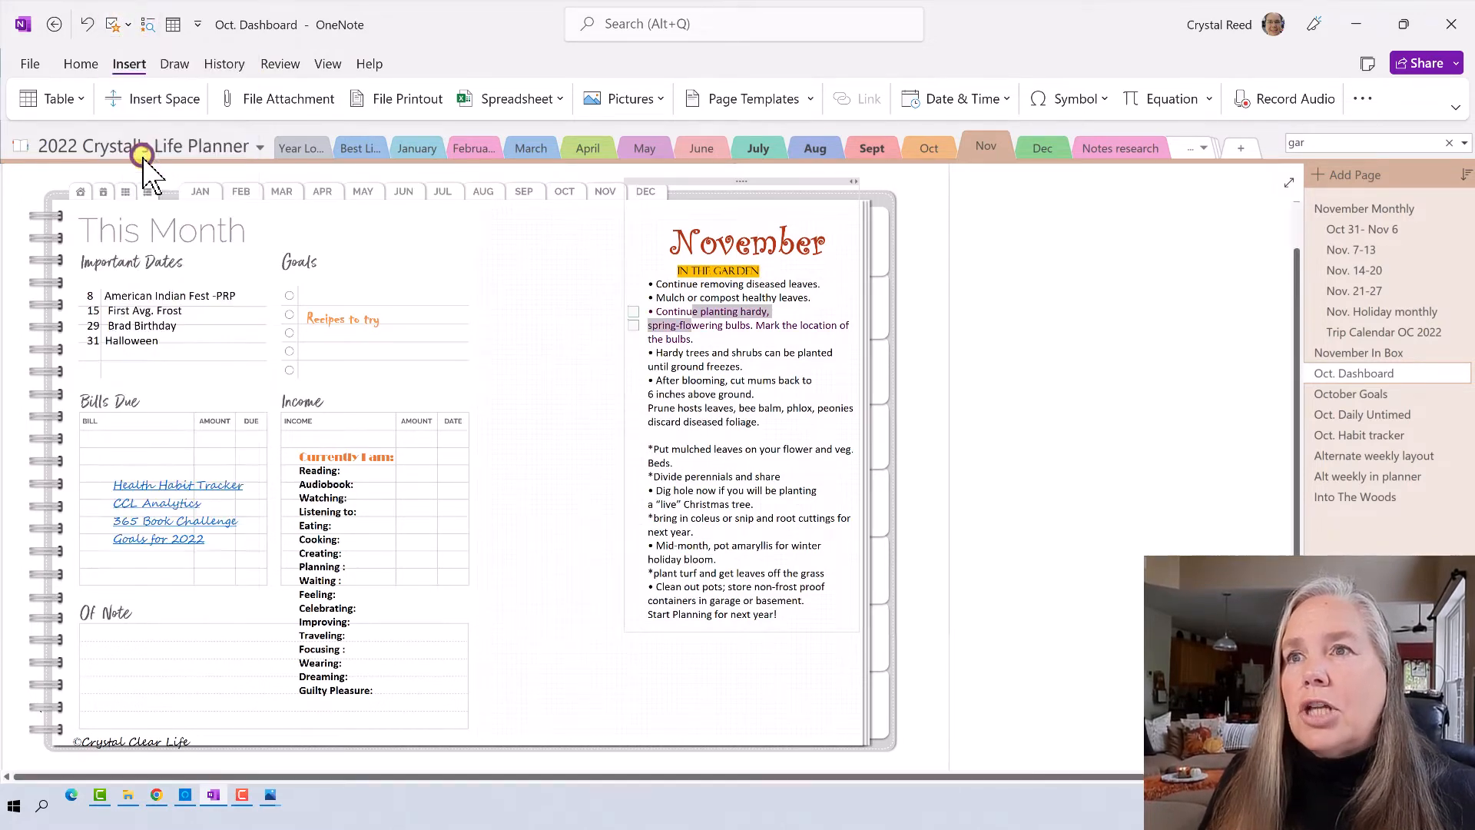
click(719, 338)
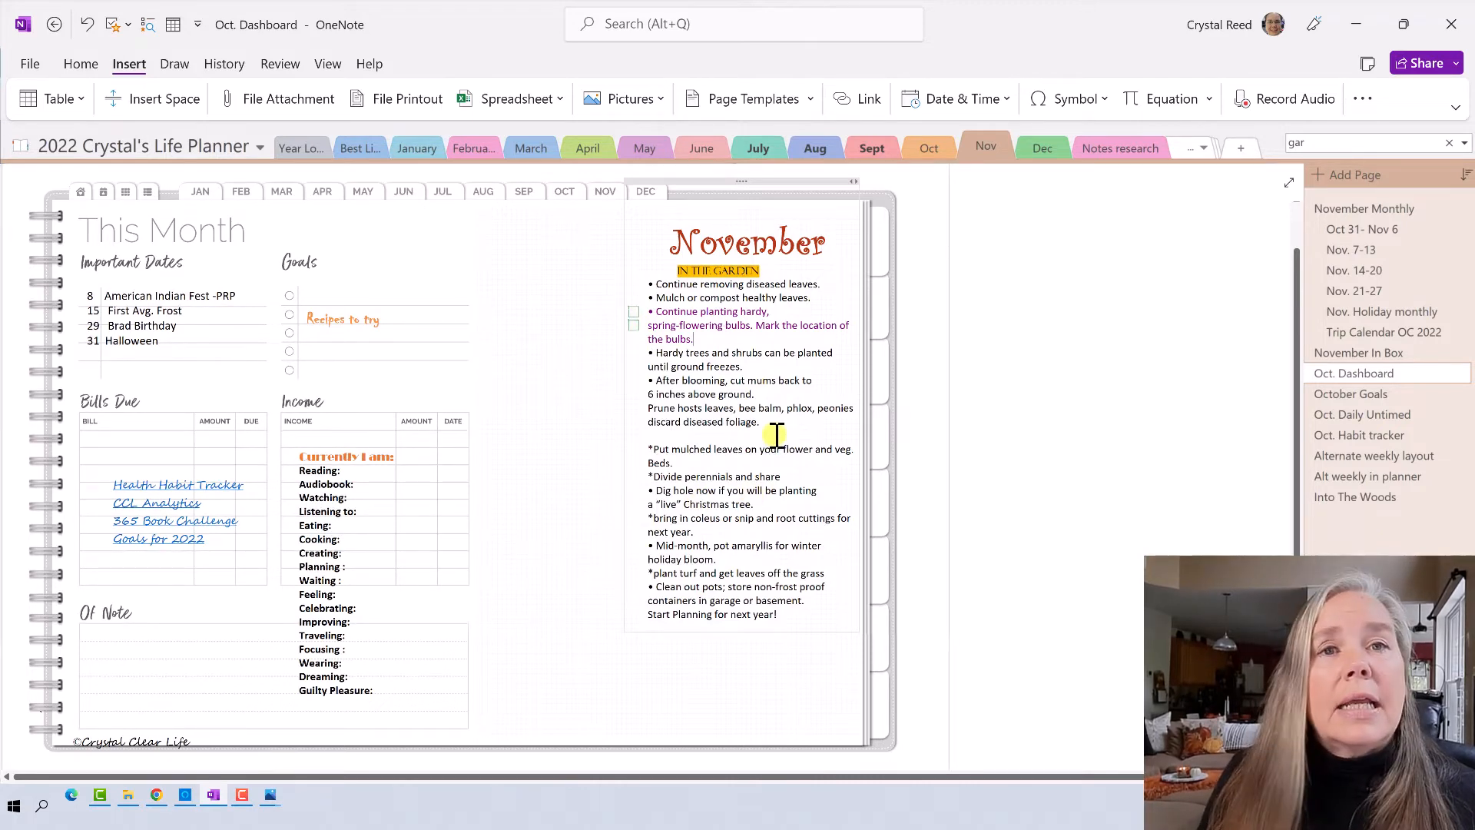
- Copy the wide, spreading tree sticker from the Into The Woods page and place it at the start of the dashboard's November garden heading
click(1400, 496)
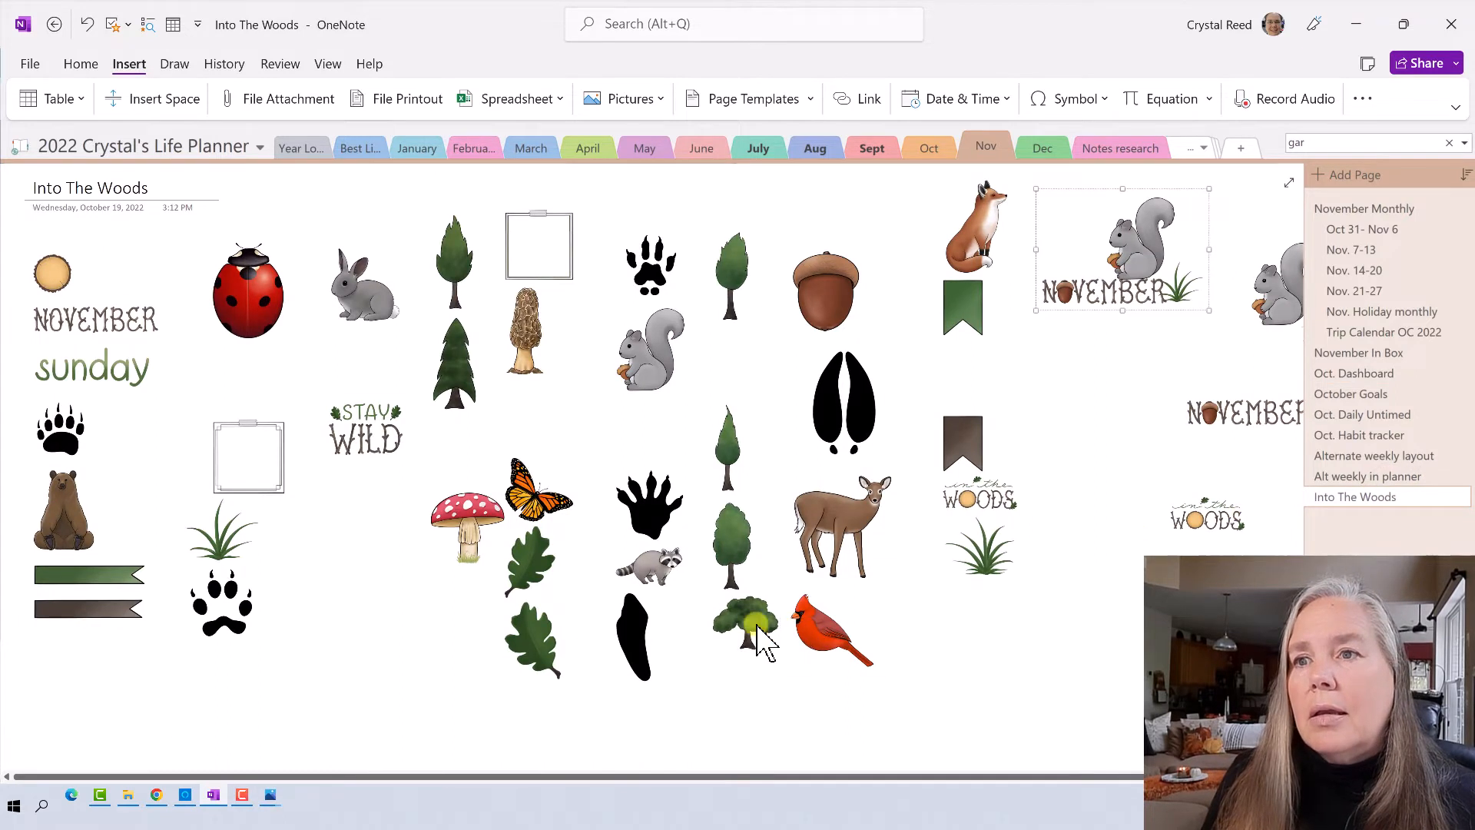
right_click(756, 630)
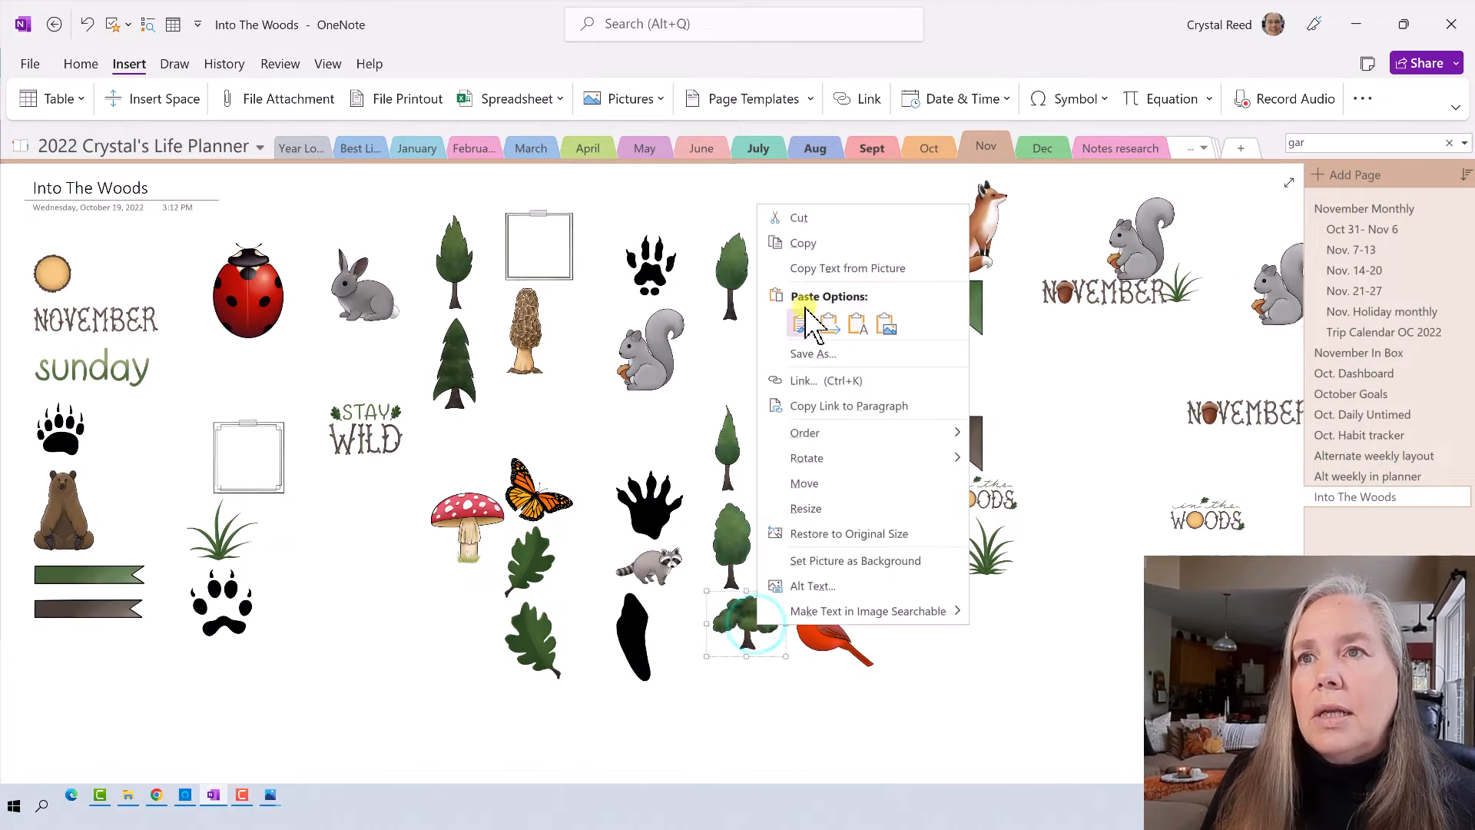
click(803, 242)
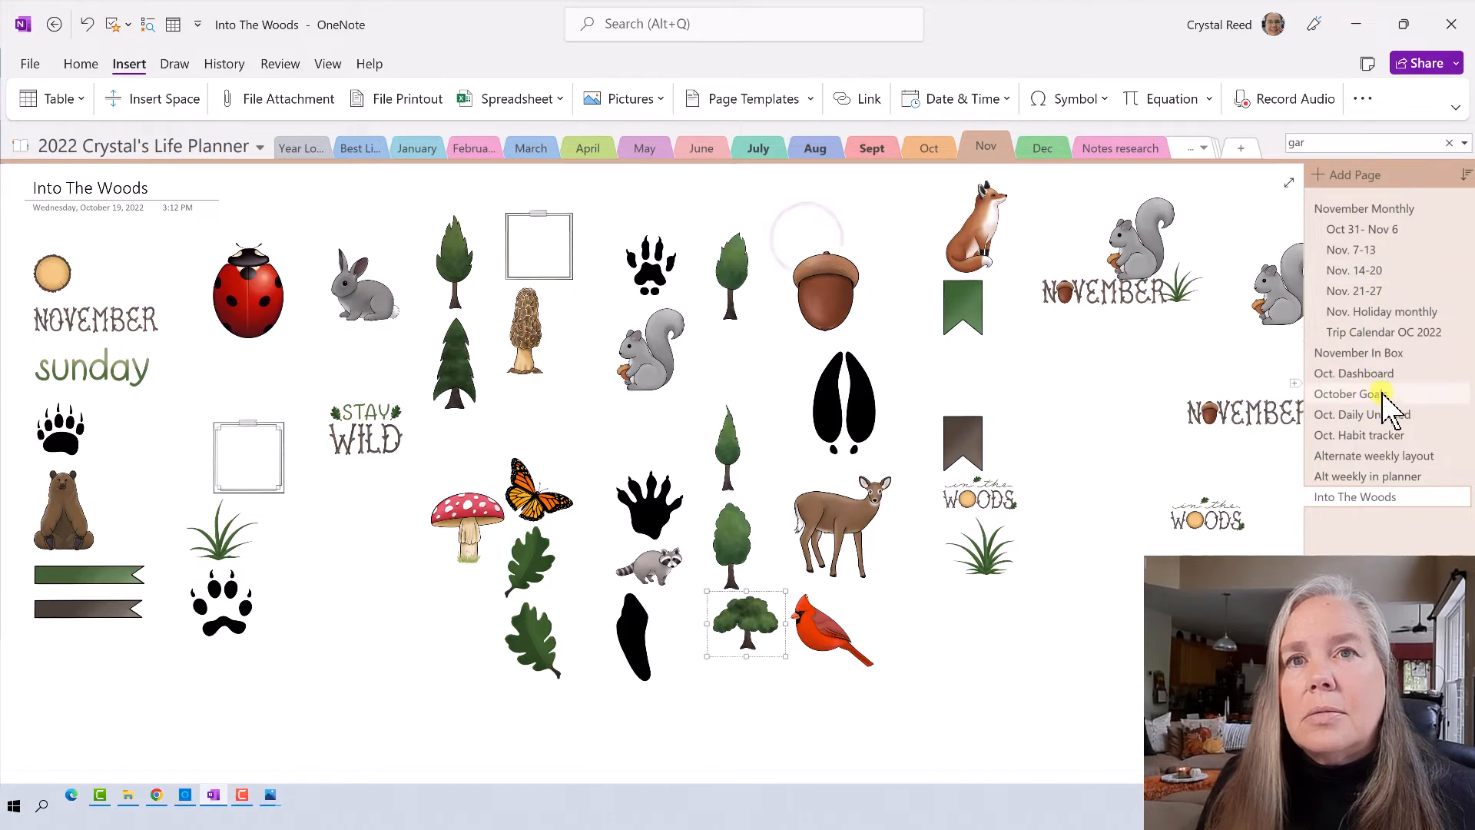
click(1410, 380)
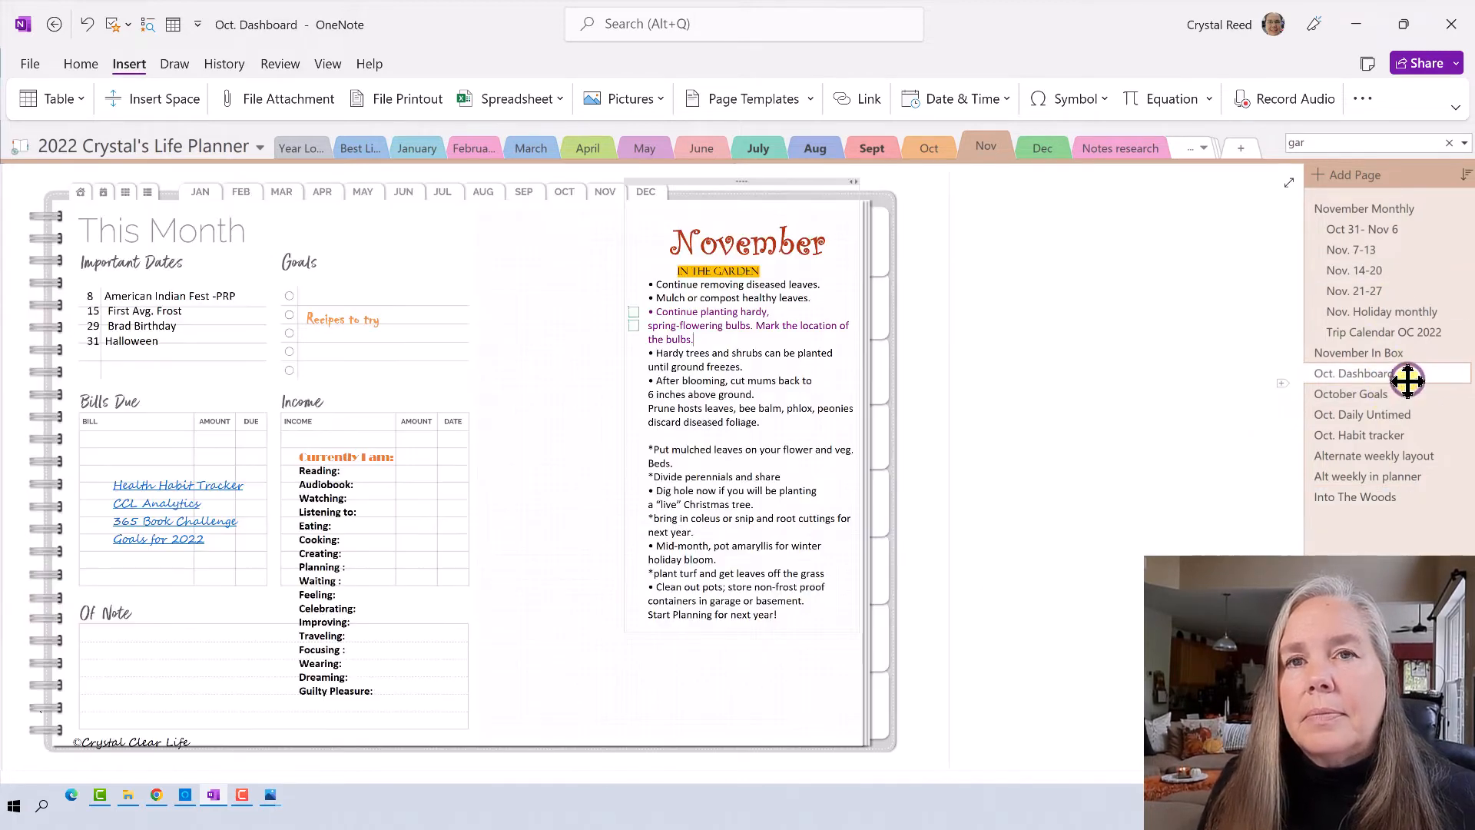
right_click(1083, 355)
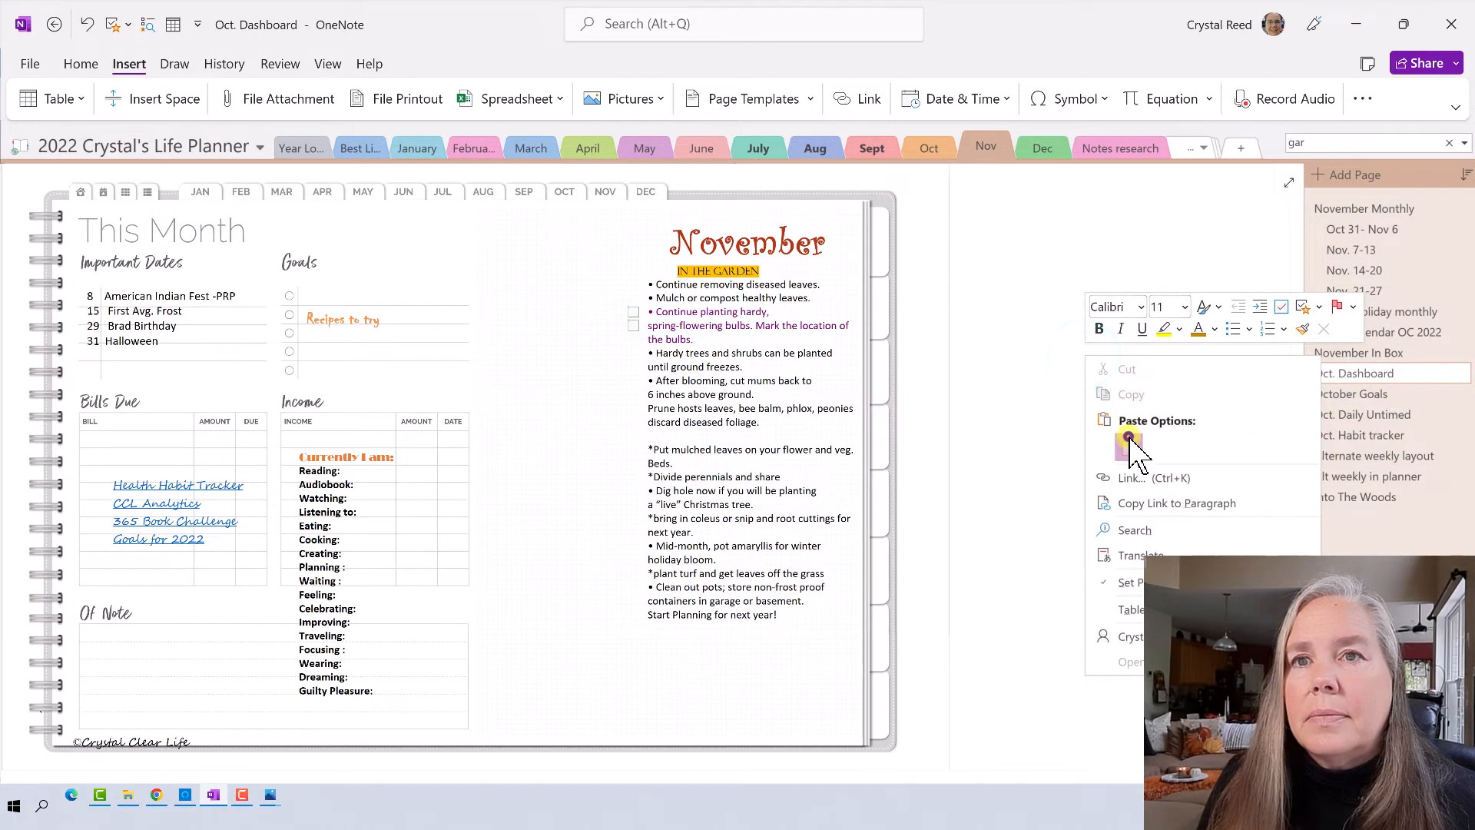
click(1133, 446)
drag(1151, 390, 669, 240)
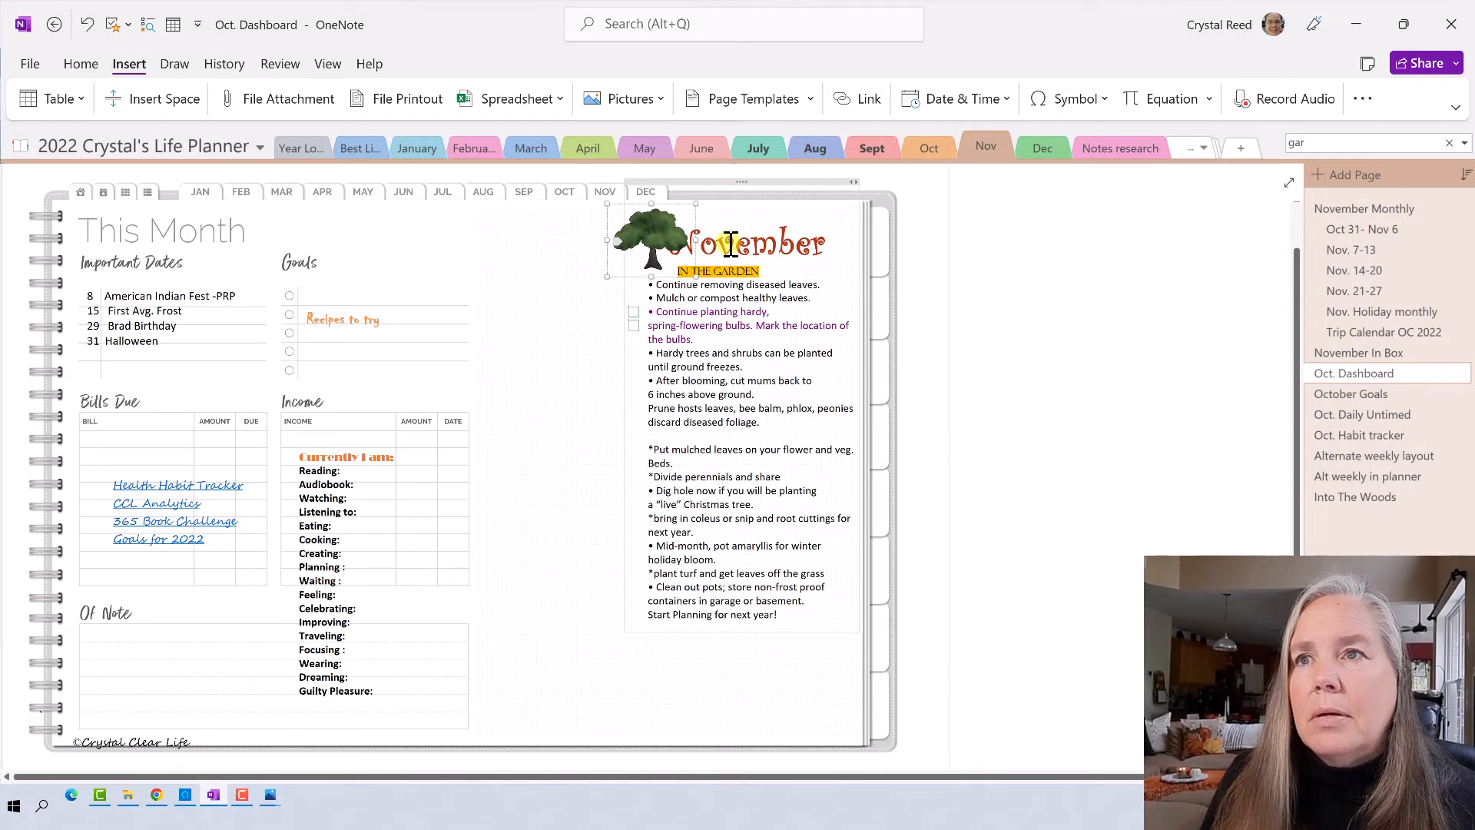
- Send the tree sticker to the back so it sits behind the November heading text
right_click(683, 244)
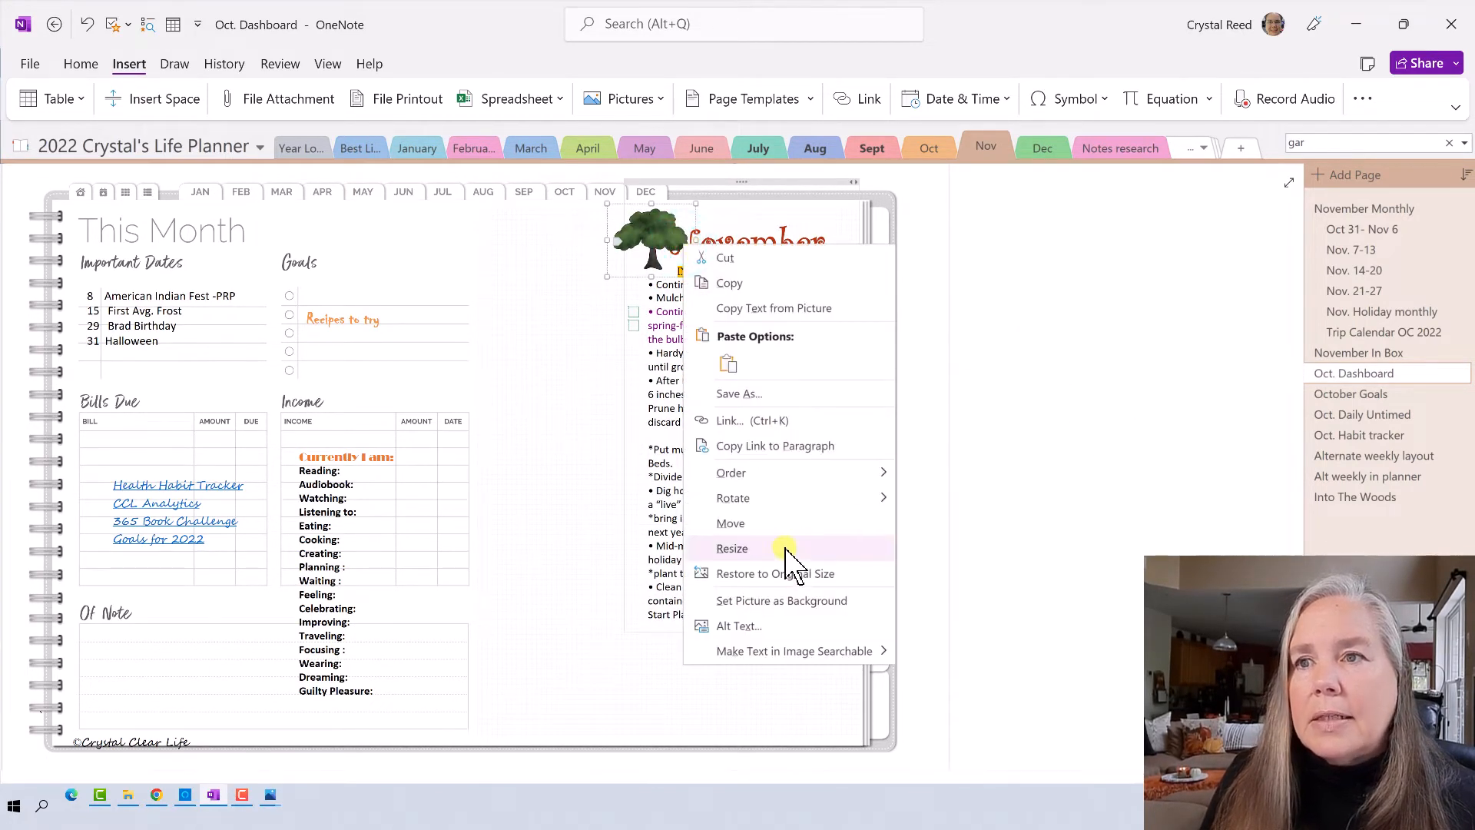
mouse_move(888, 481)
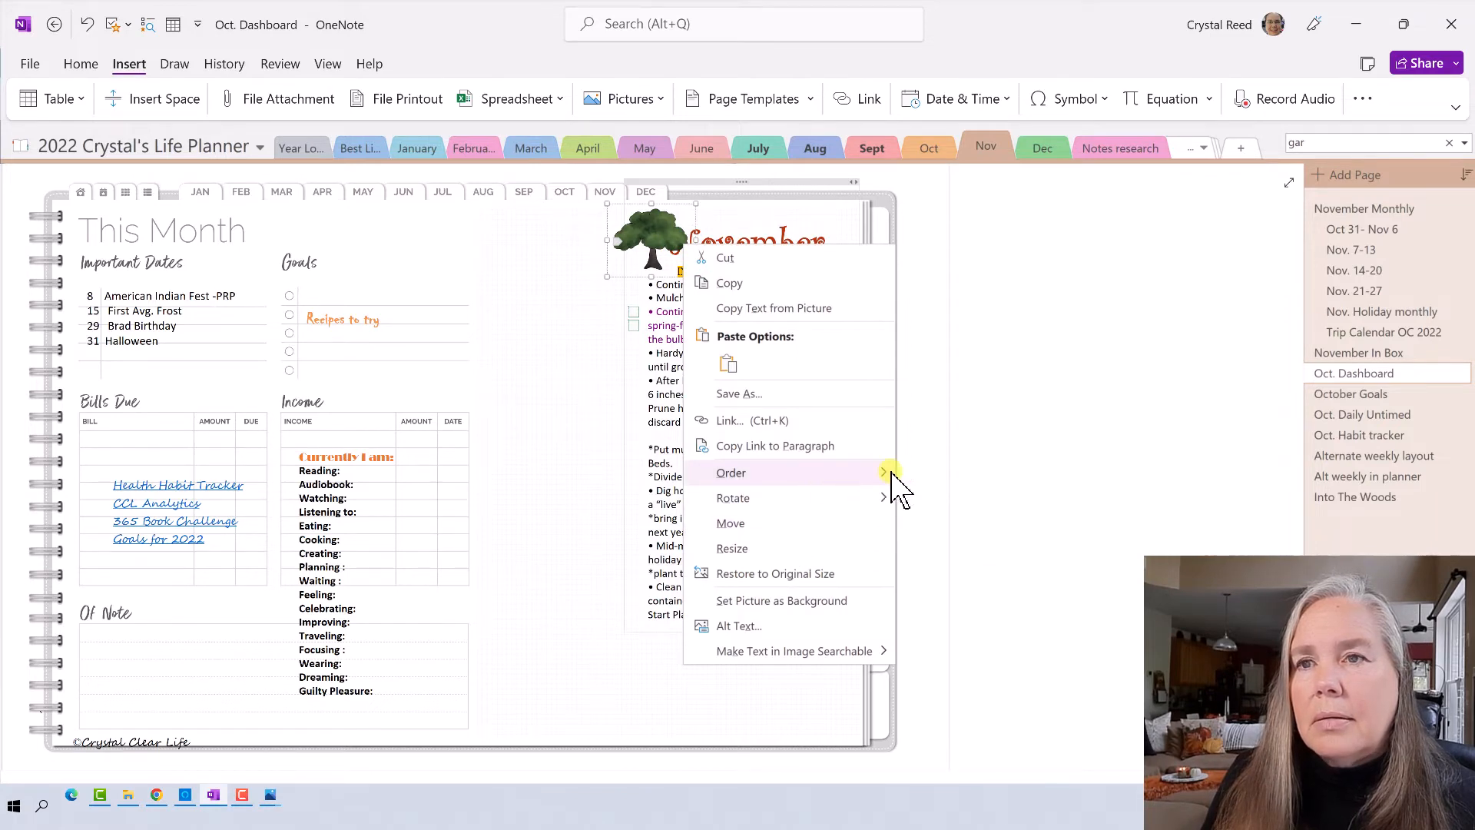
click(938, 548)
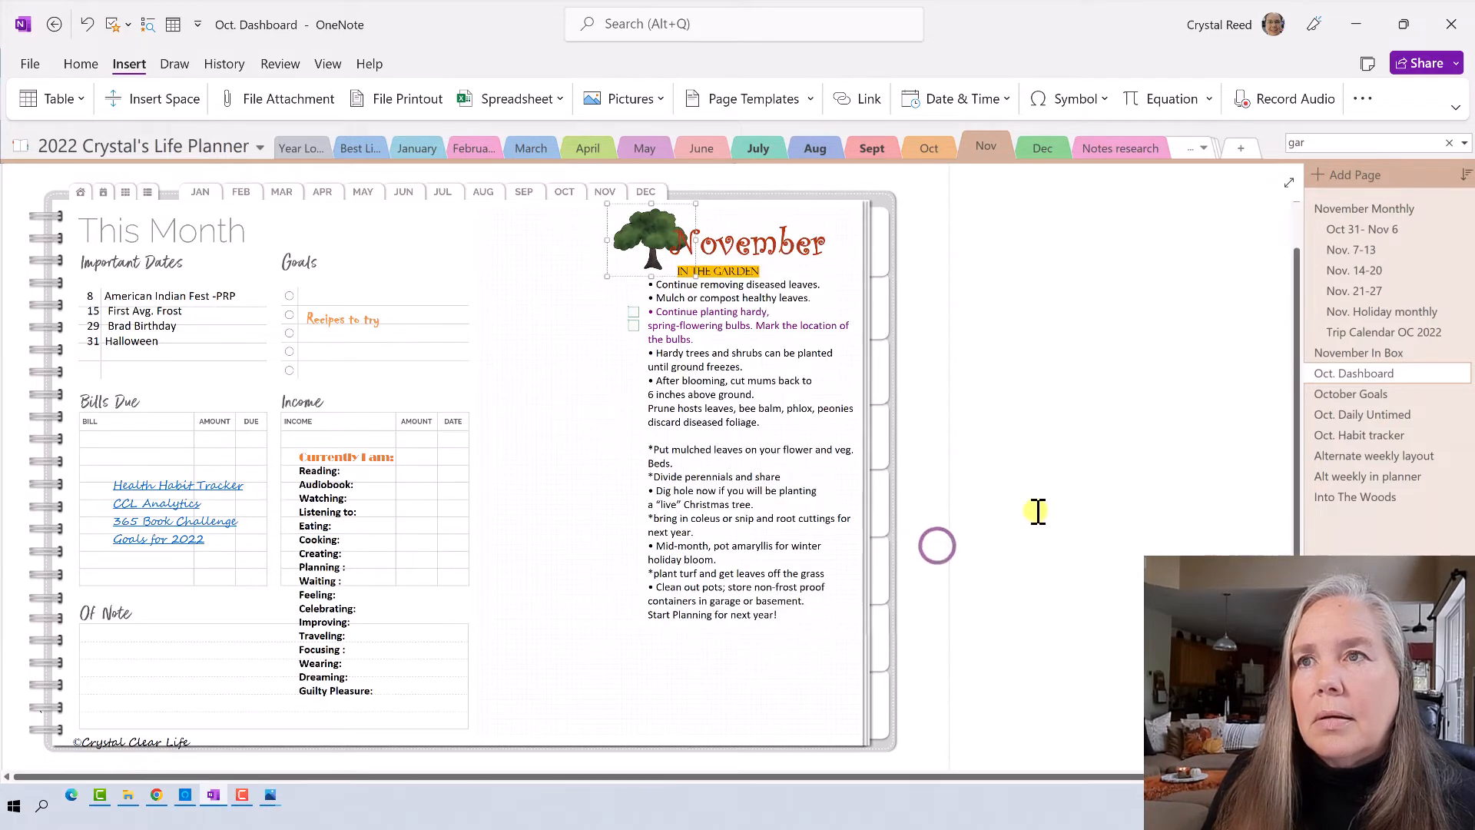
click(1002, 290)
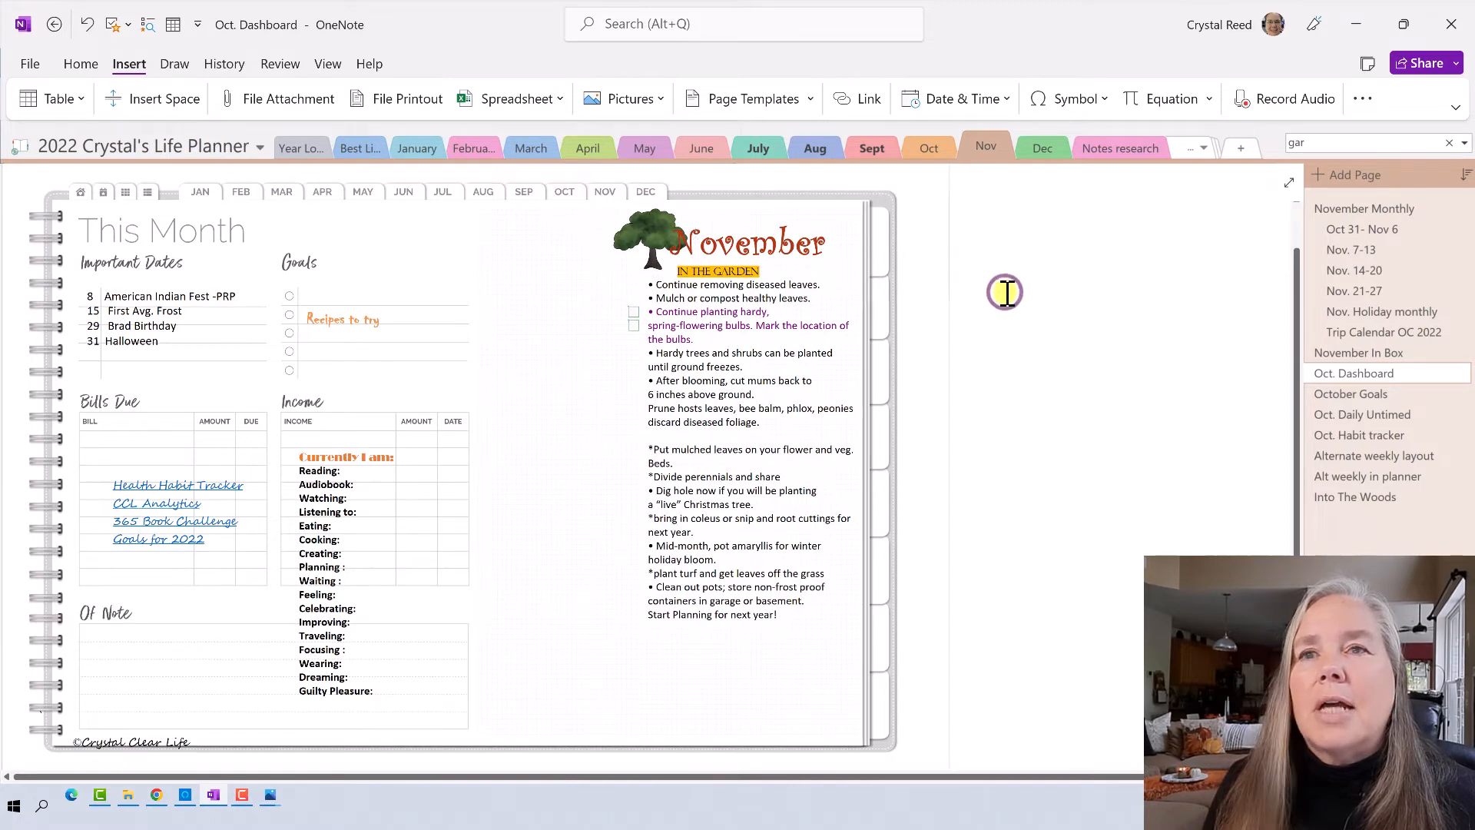
- Rename the dashboard page to "Nov. Dashboard" by replacing the month in its title
scroll(1005, 298, up, 1)
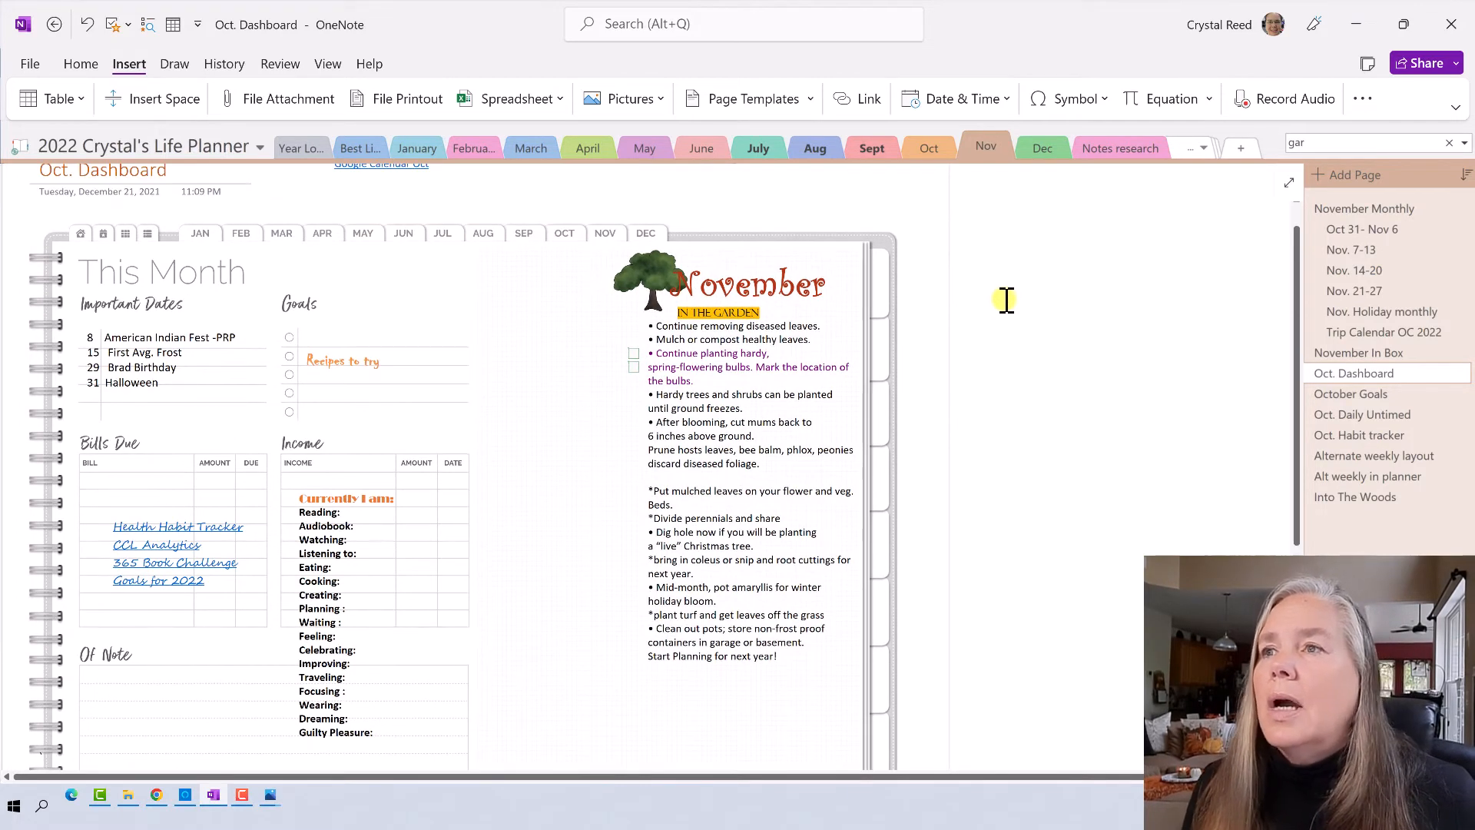
scroll(1010, 295, up, 1)
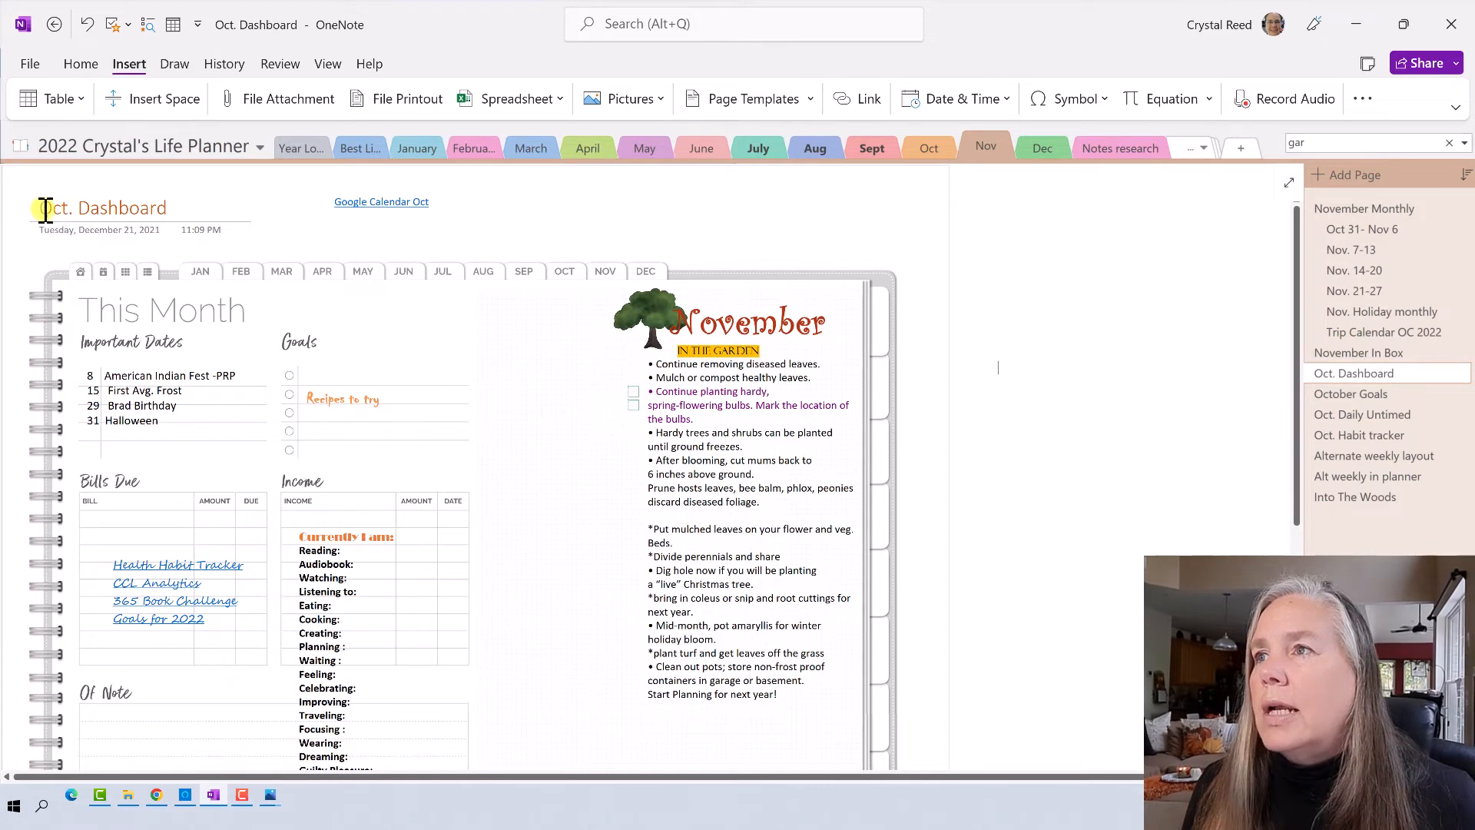
triple_click(175, 206)
click(91, 206)
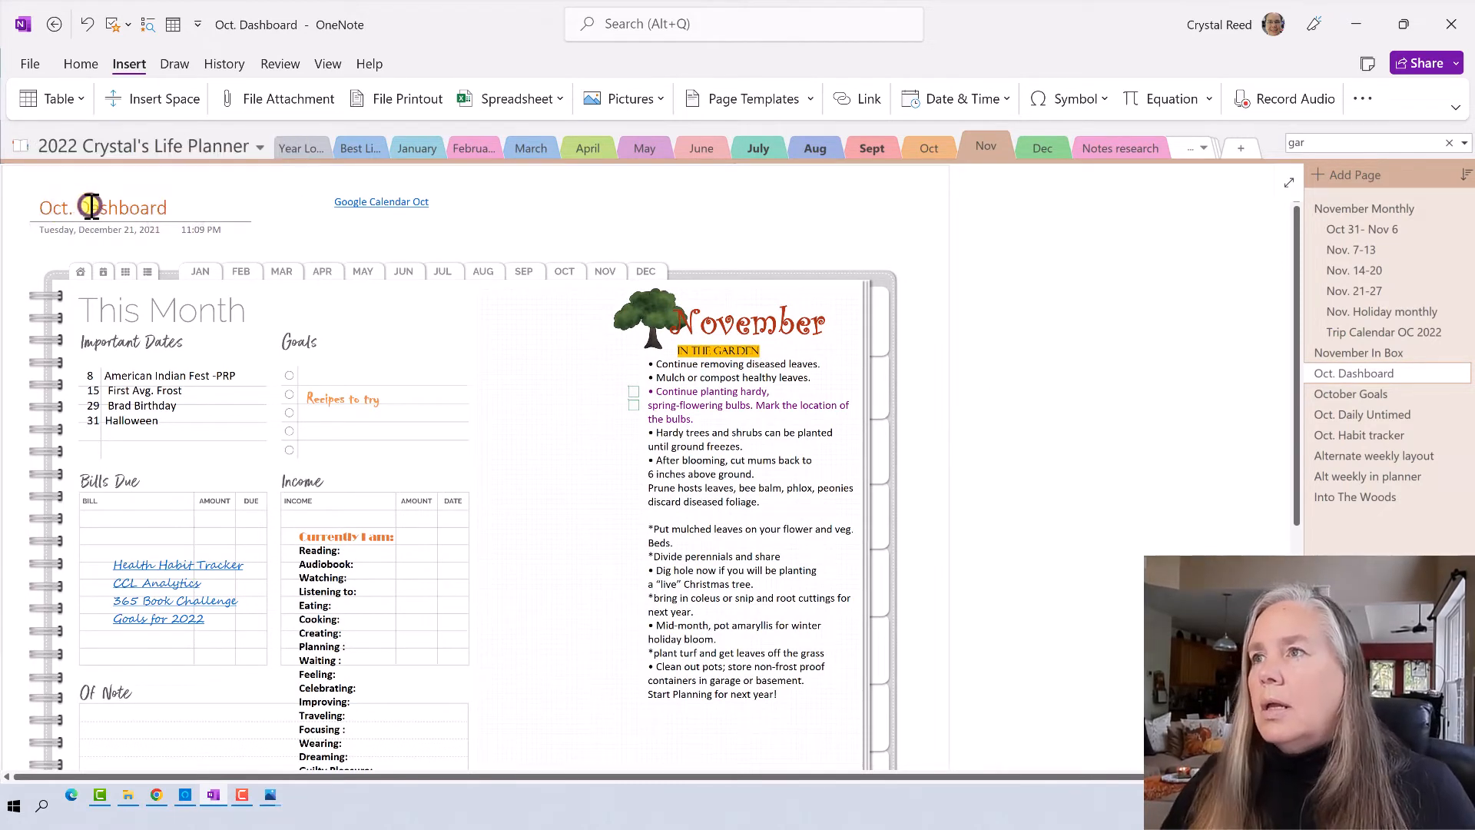
drag(77, 208, 26, 206)
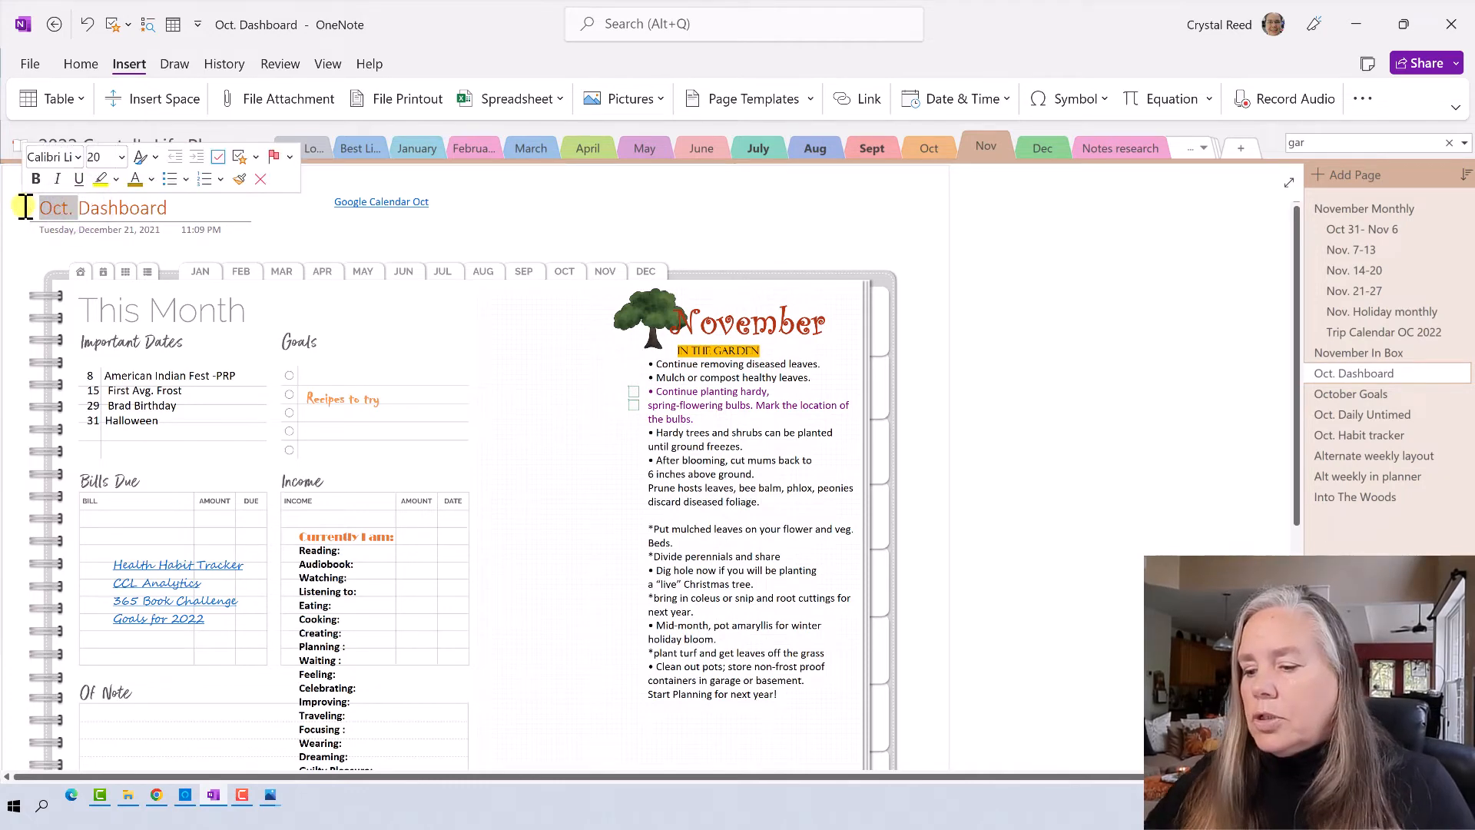
text(Nov.)
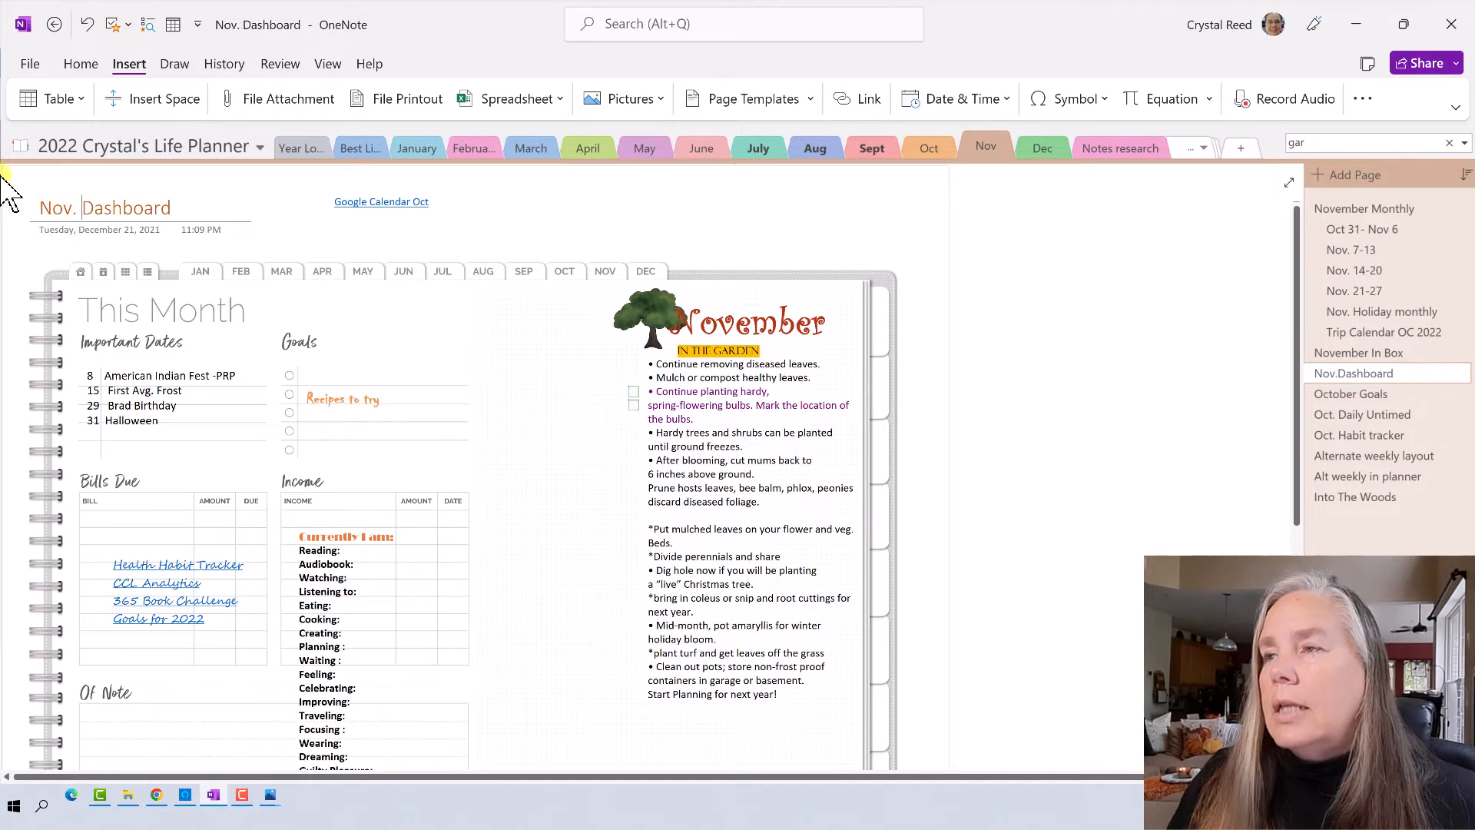
- Change the font color of the "Nov. Dashboard" page title to black
drag(40, 208, 173, 213)
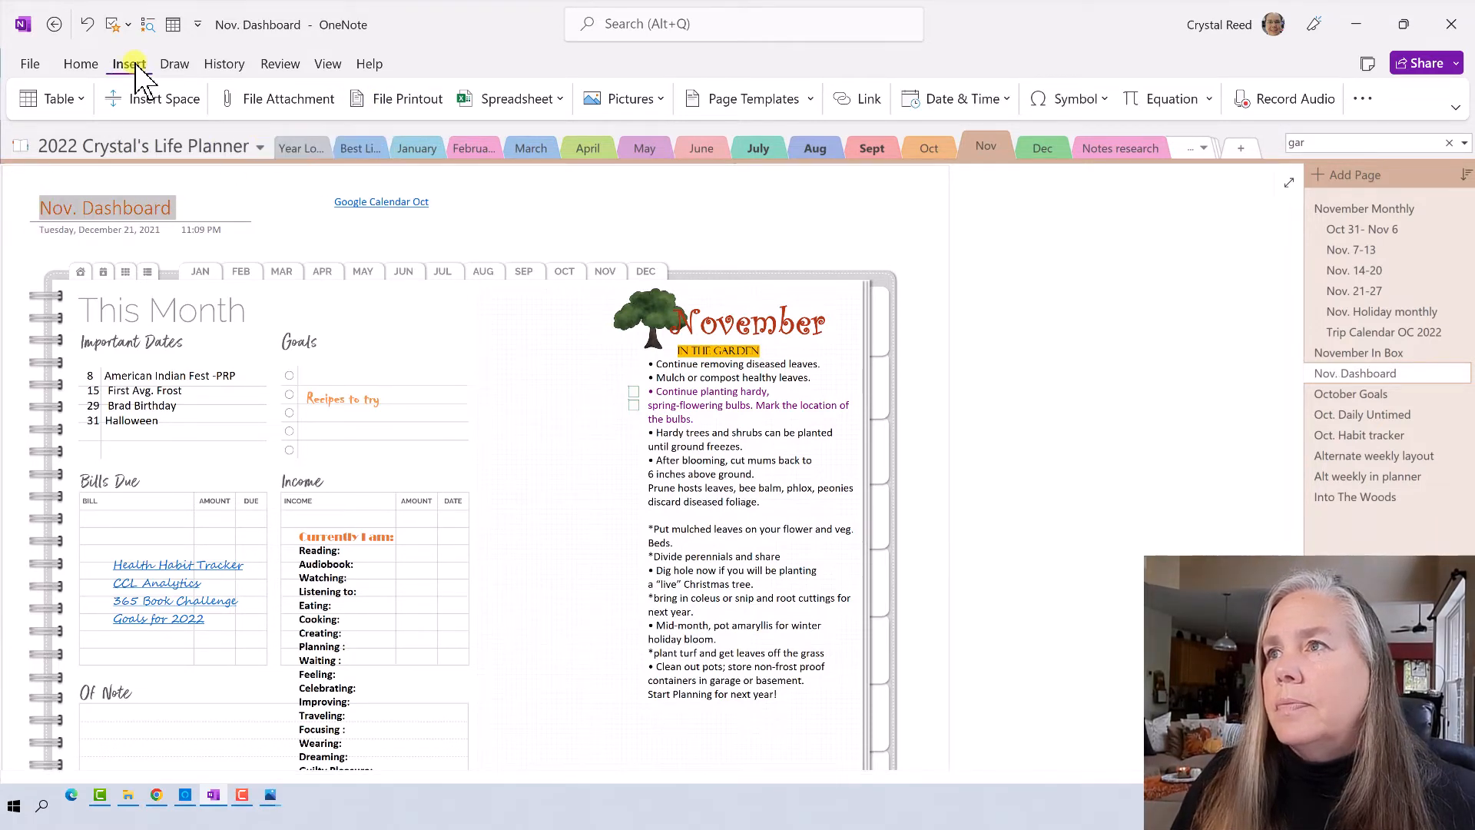
right_click(146, 209)
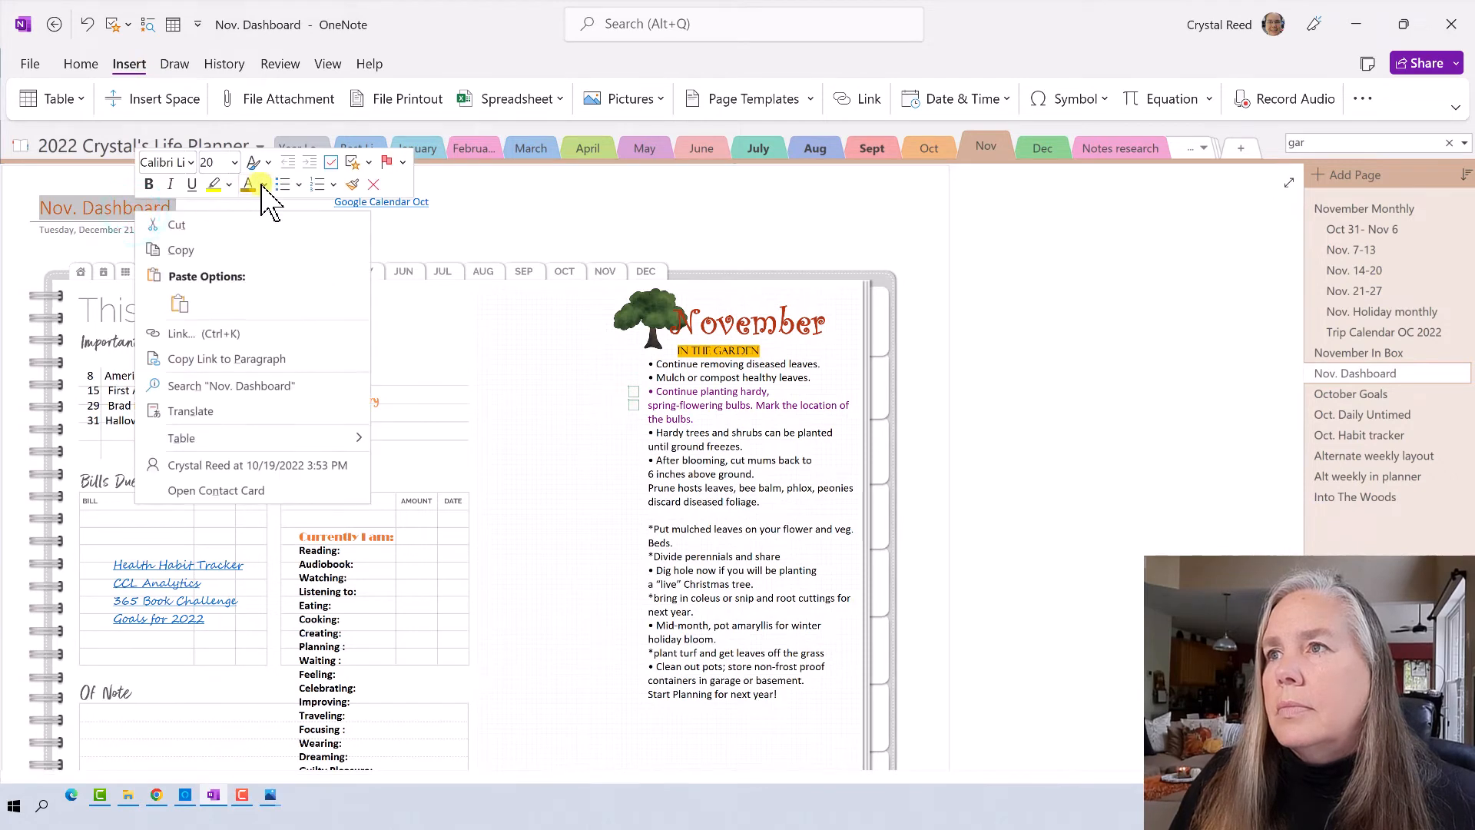
click(263, 185)
click(259, 202)
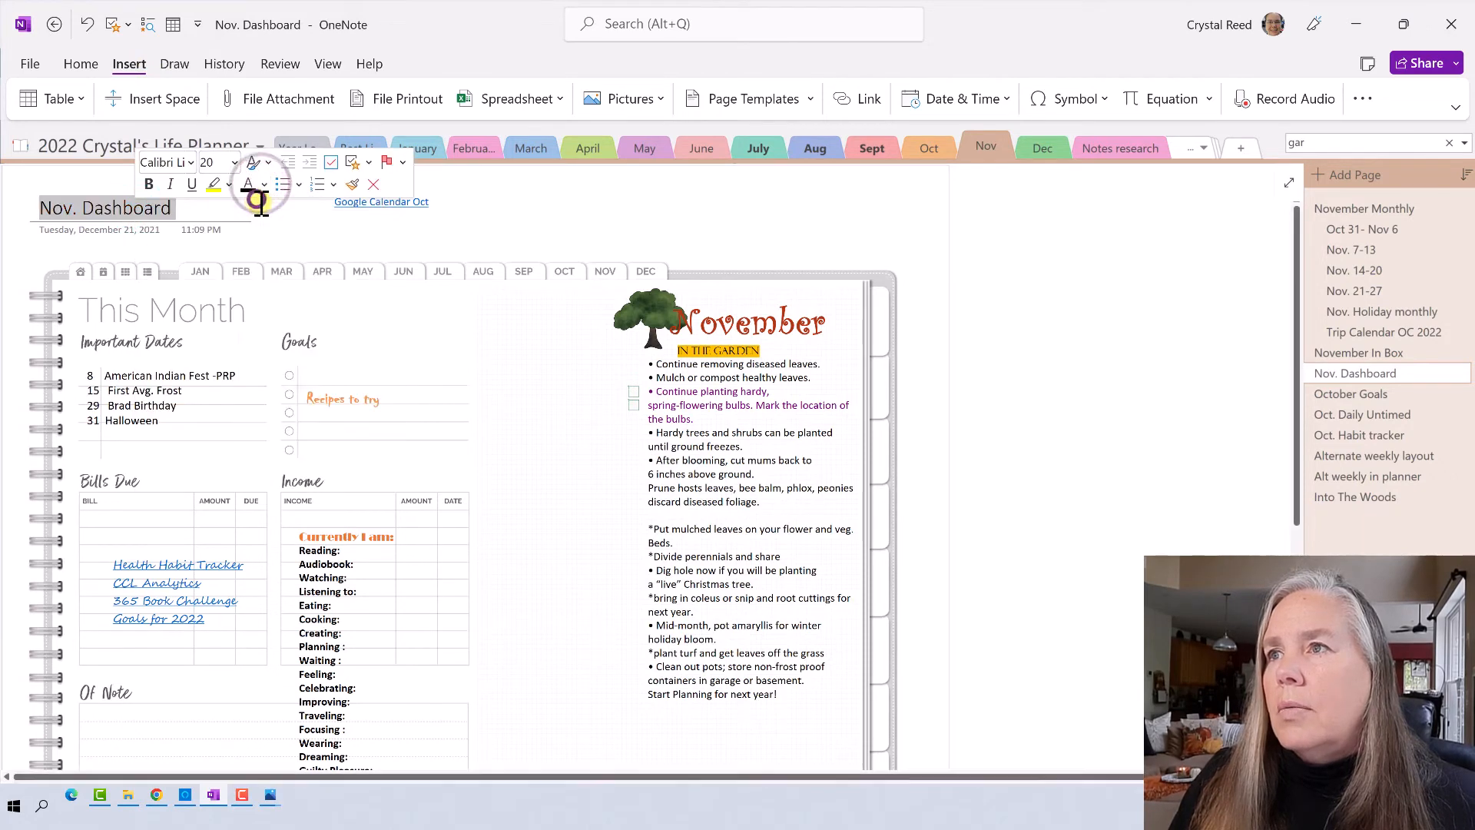
click(546, 212)
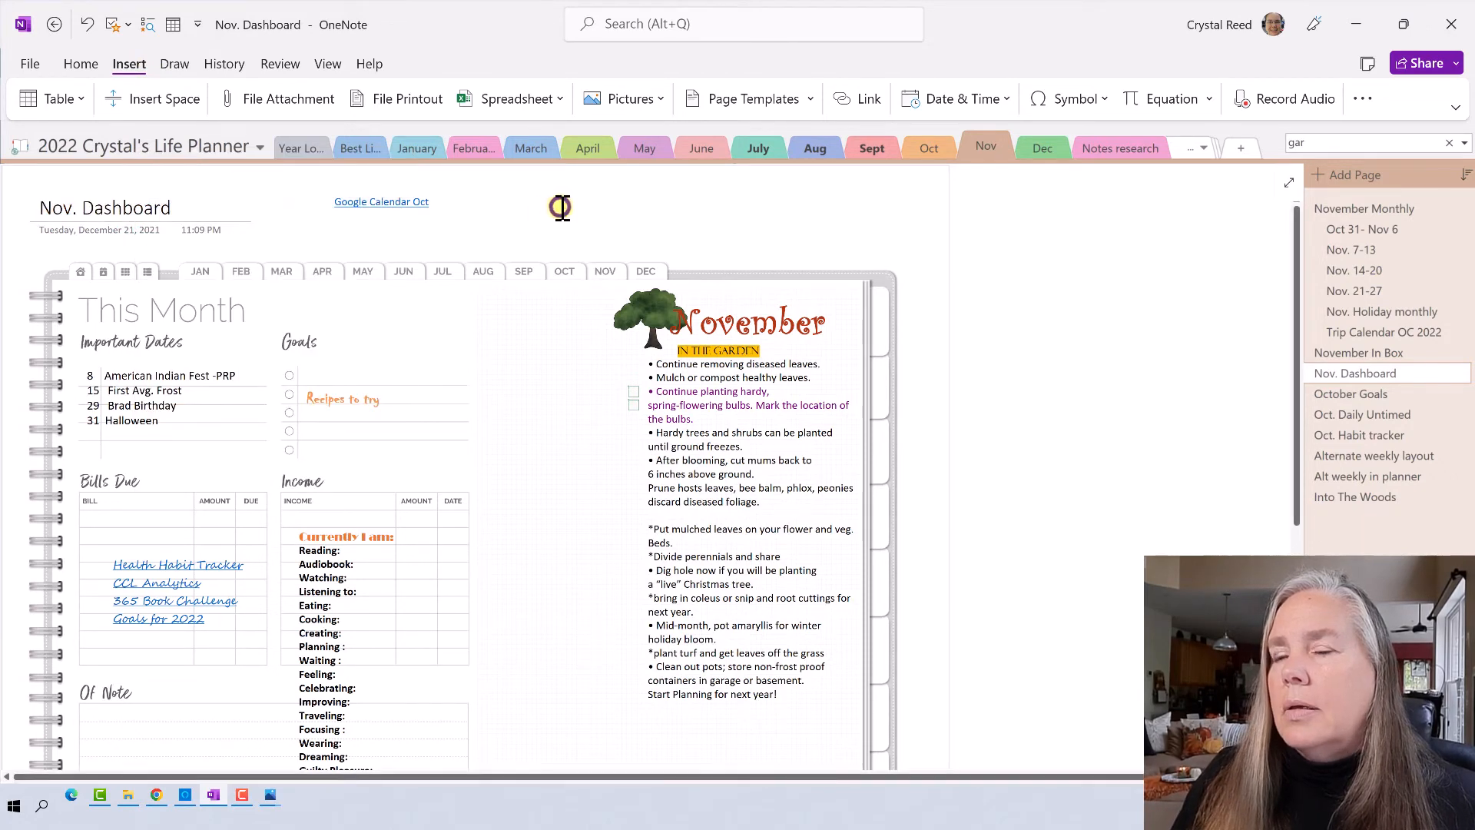
- Open the dashboard's Google Calendar link, switch the calendar to November 2022, copy that view's web address, and return to the dashboard
click(401, 203)
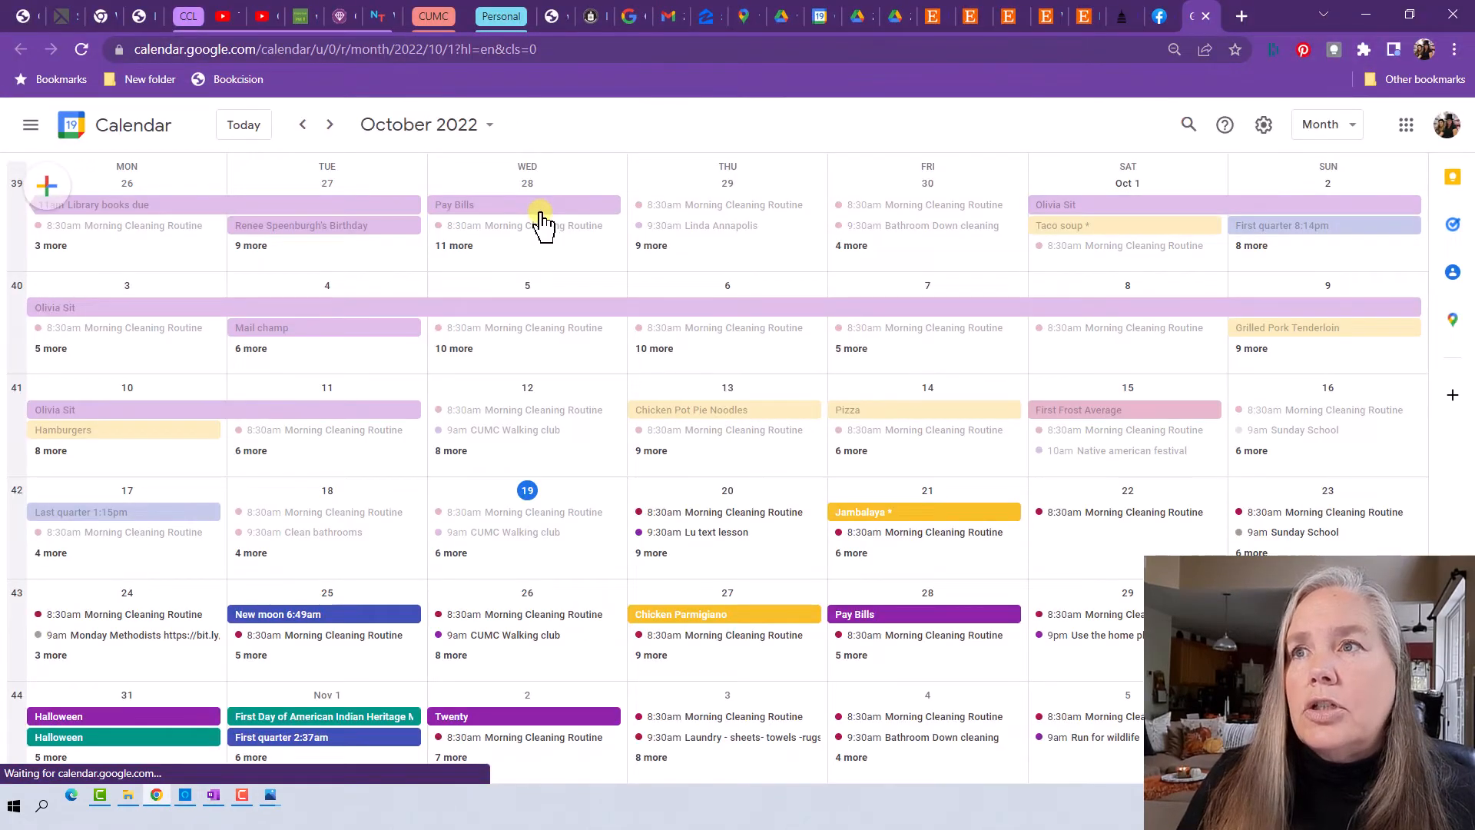
click(331, 124)
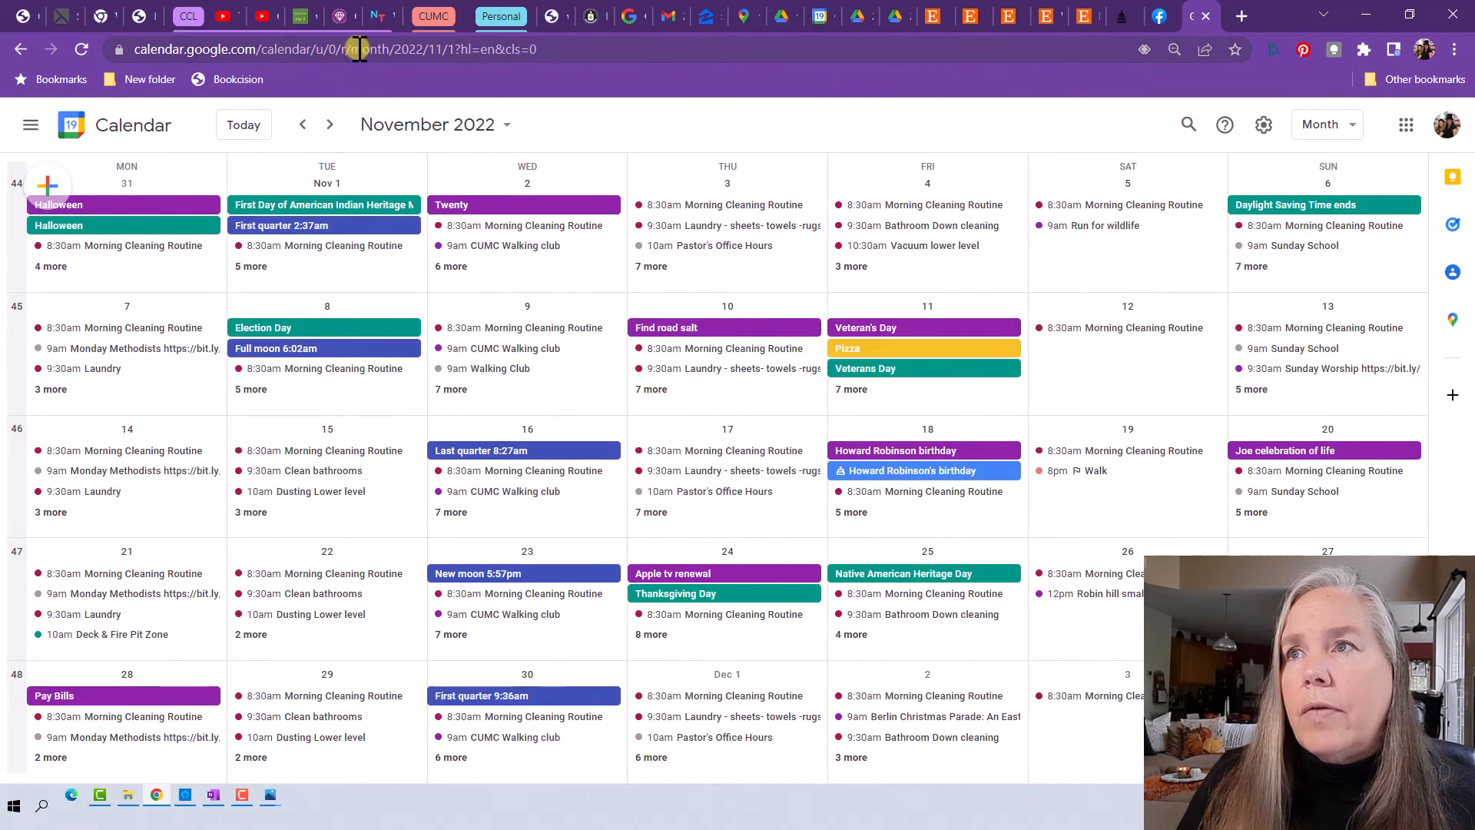
click(357, 49)
right_click(358, 49)
click(401, 181)
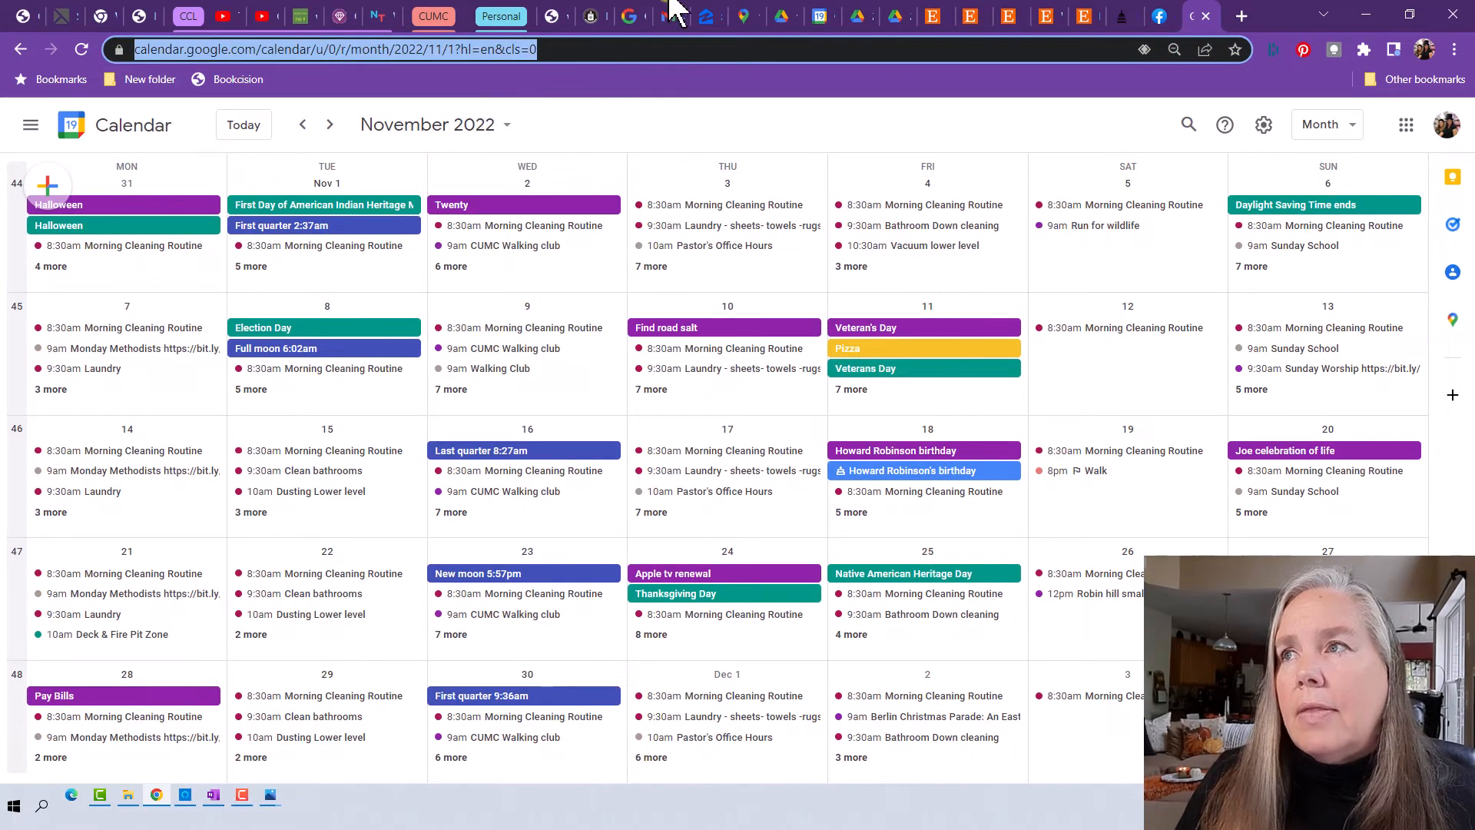
click(1365, 14)
- Edit the Google Calendar Oct link on the dashboard so its display text reads "Google Calendar Nov"
drag(448, 204, 339, 220)
right_click(384, 200)
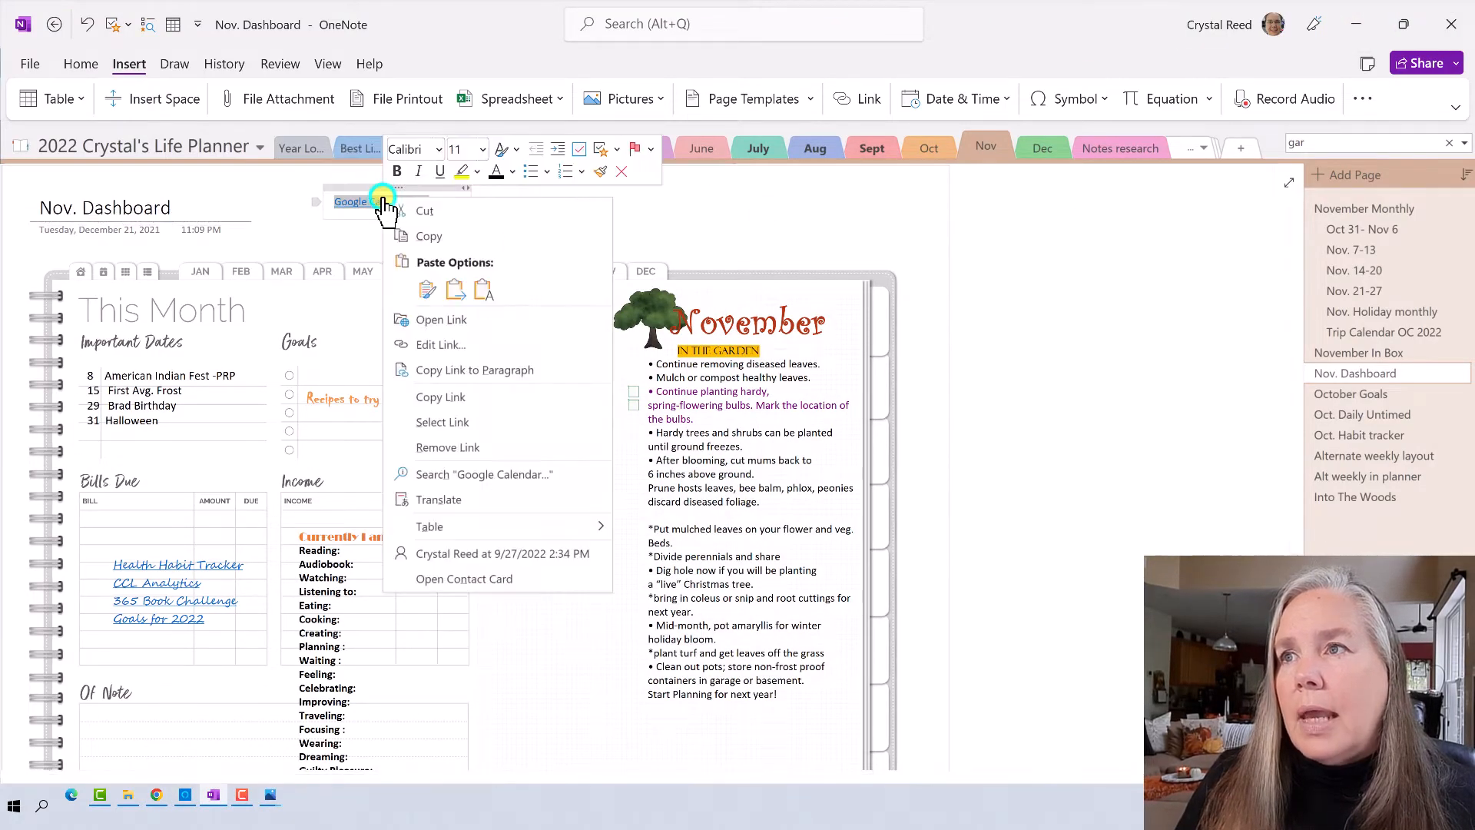
click(456, 347)
click(736, 229)
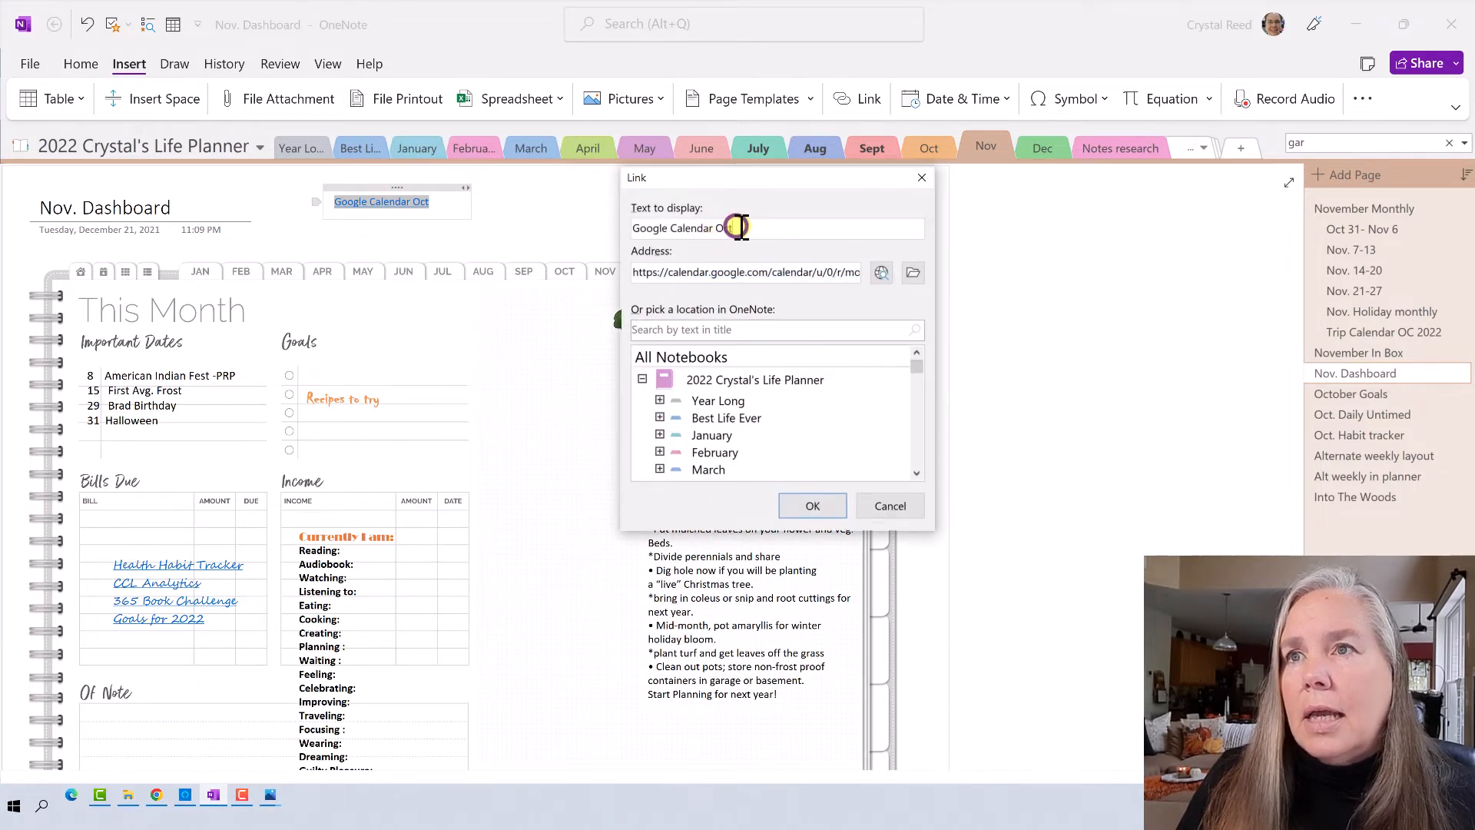
key(BackSpace)
key(BackSpace)
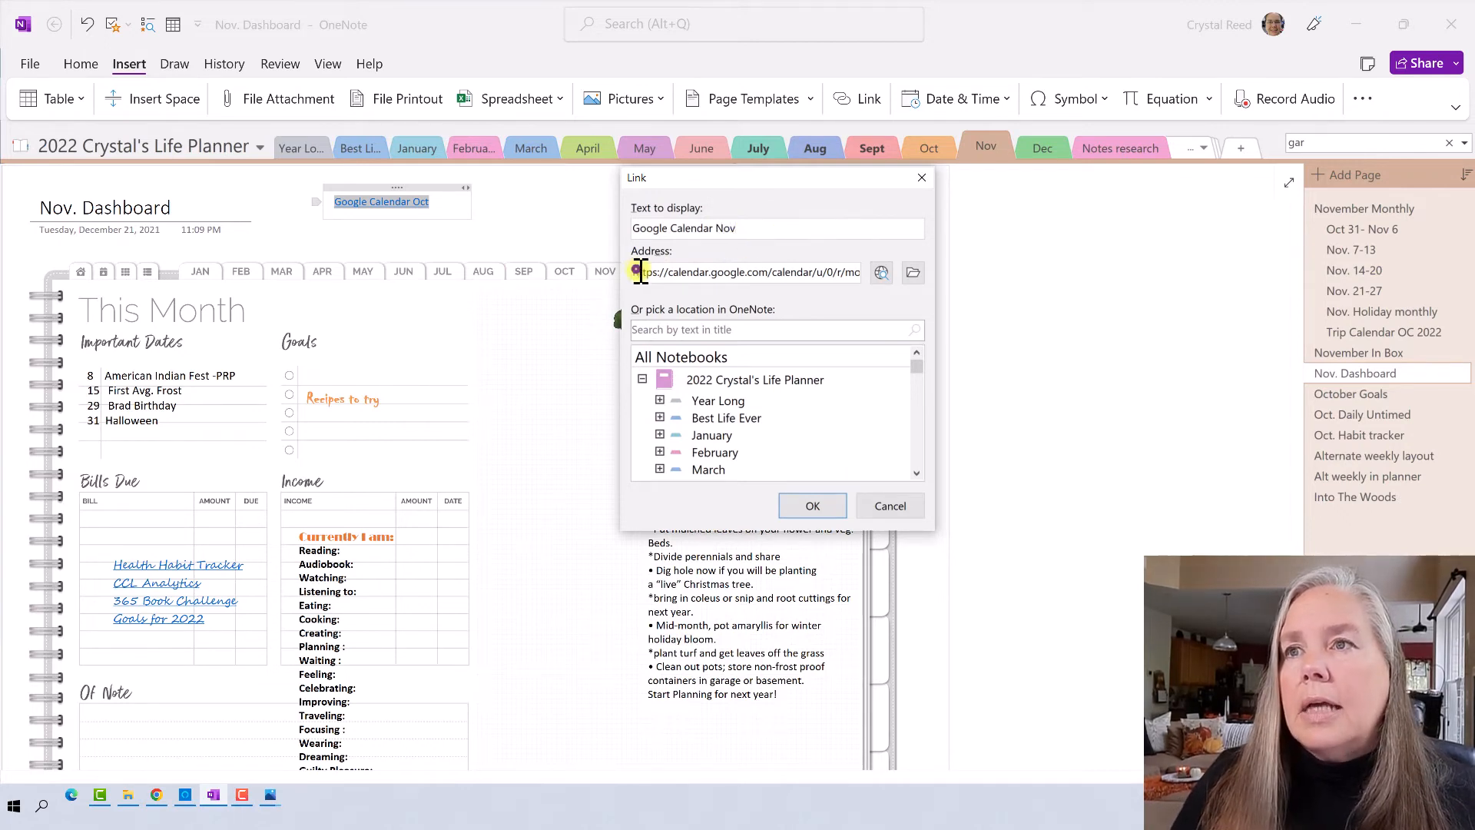
- Replace the link's address with the November calendar view ending in month/2022/11/1?hl=en&cls=0, remove the extra leading "h", and apply the change
drag(640, 271, 905, 270)
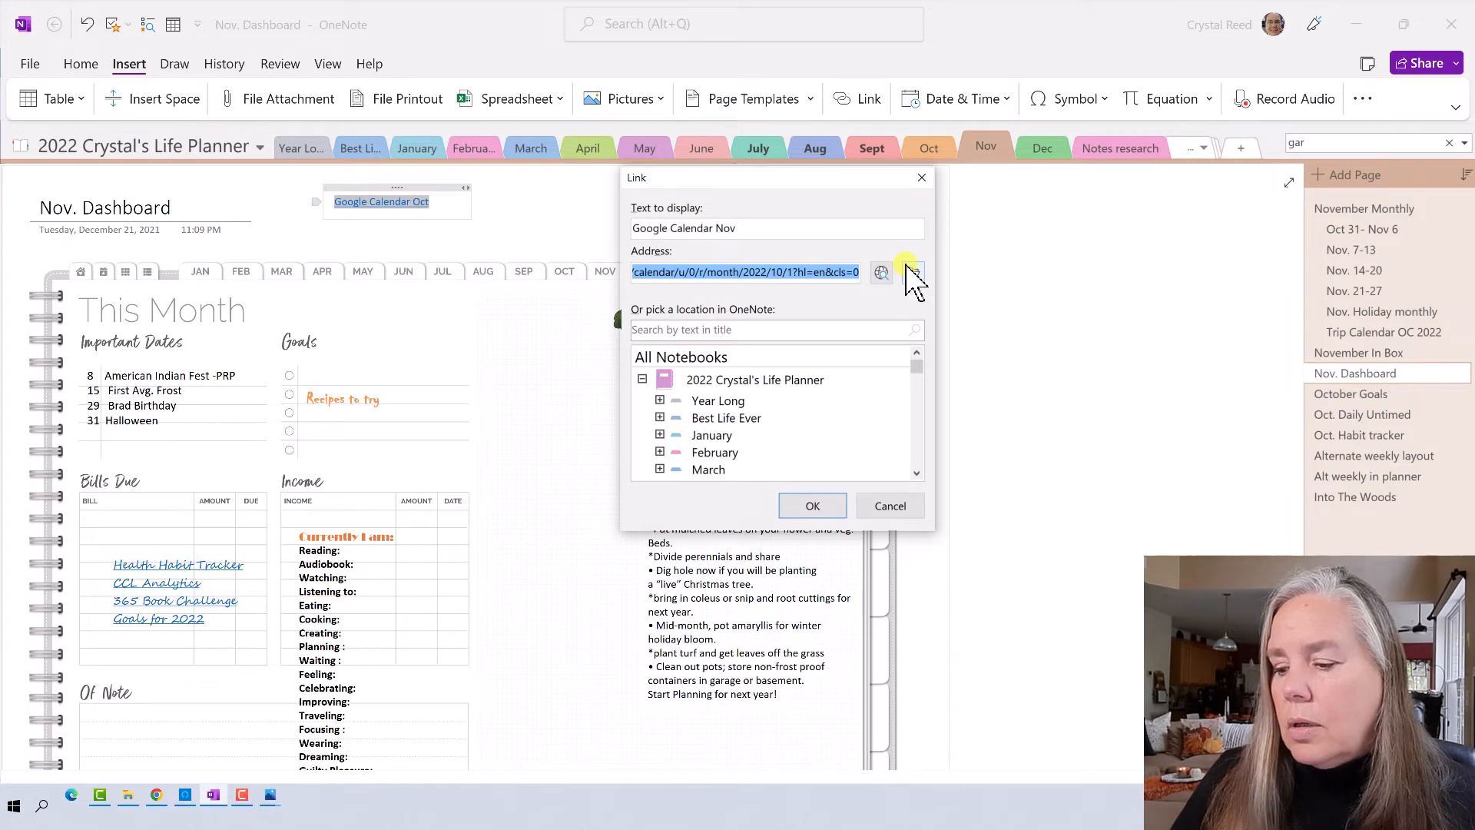
click(905, 272)
click(778, 272)
key(BackSpace)
text(1)
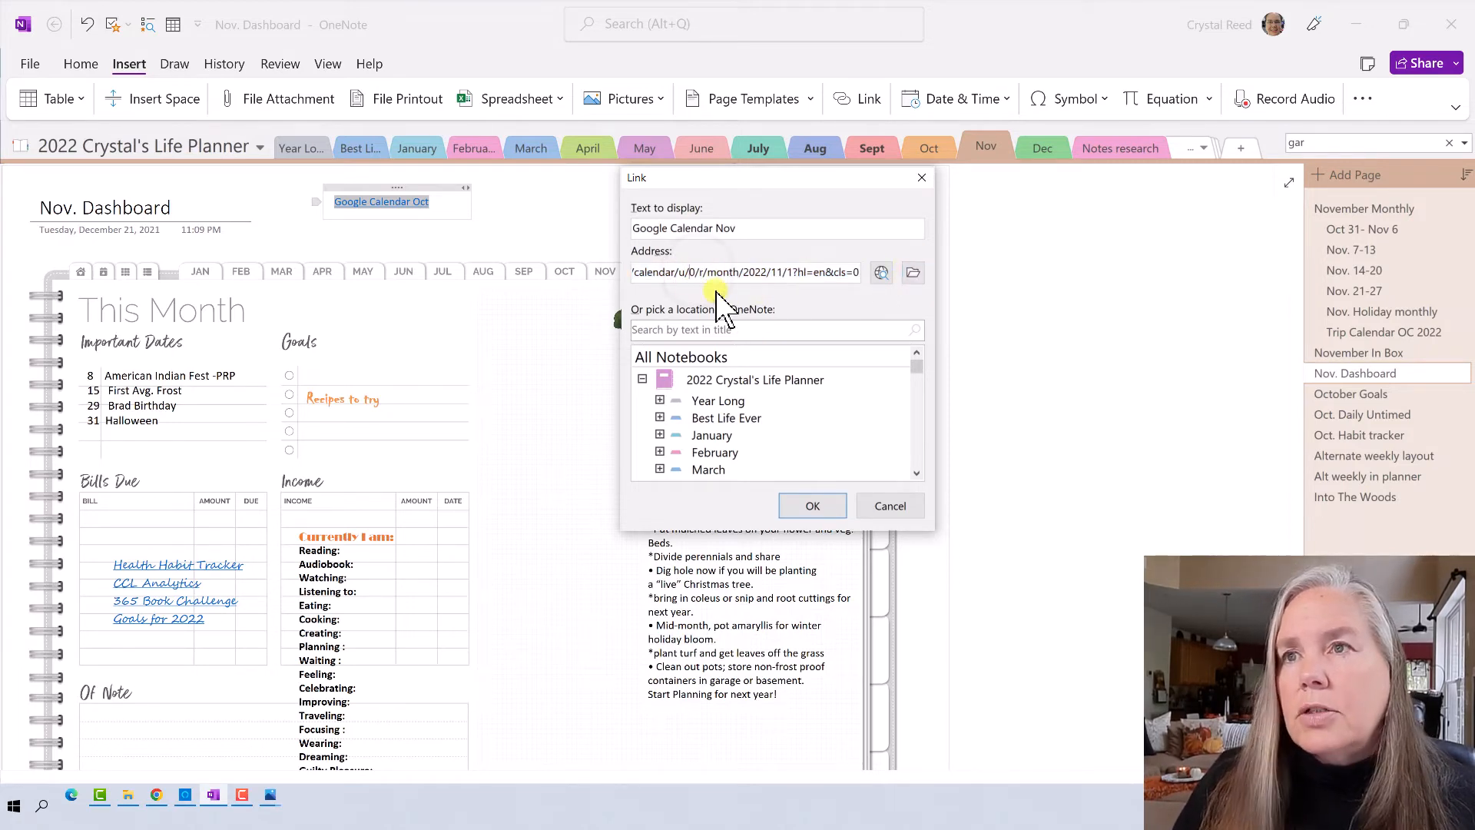
key(Left)
key(Left)
key(Left)
key(Left)
key(Left)
key(Left)
key(Left)
key(Left)
key(Left)
key(Left)
key(Left)
key(Left)
key(Left)
key(Left)
key(Left)
key(Left)
key(Left)
key(Left)
key(Left)
key(Left)
key(Left)
key(Left)
key(Left)
key(Left)
key(Left)
key(Left)
key(Left)
key(Left)
key(Left)
key(Left)
key(Left)
key(Left)
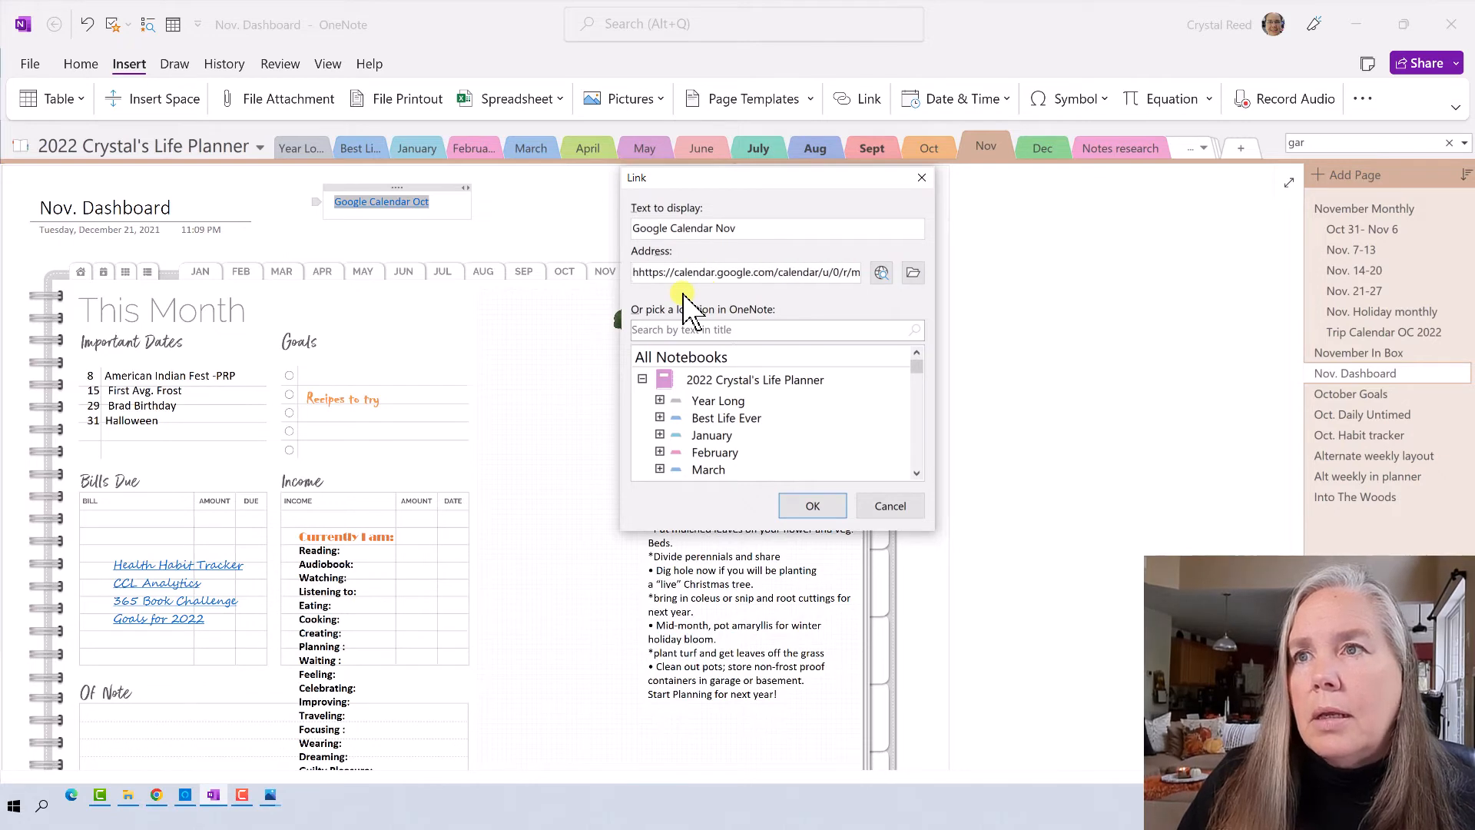
key(Delete)
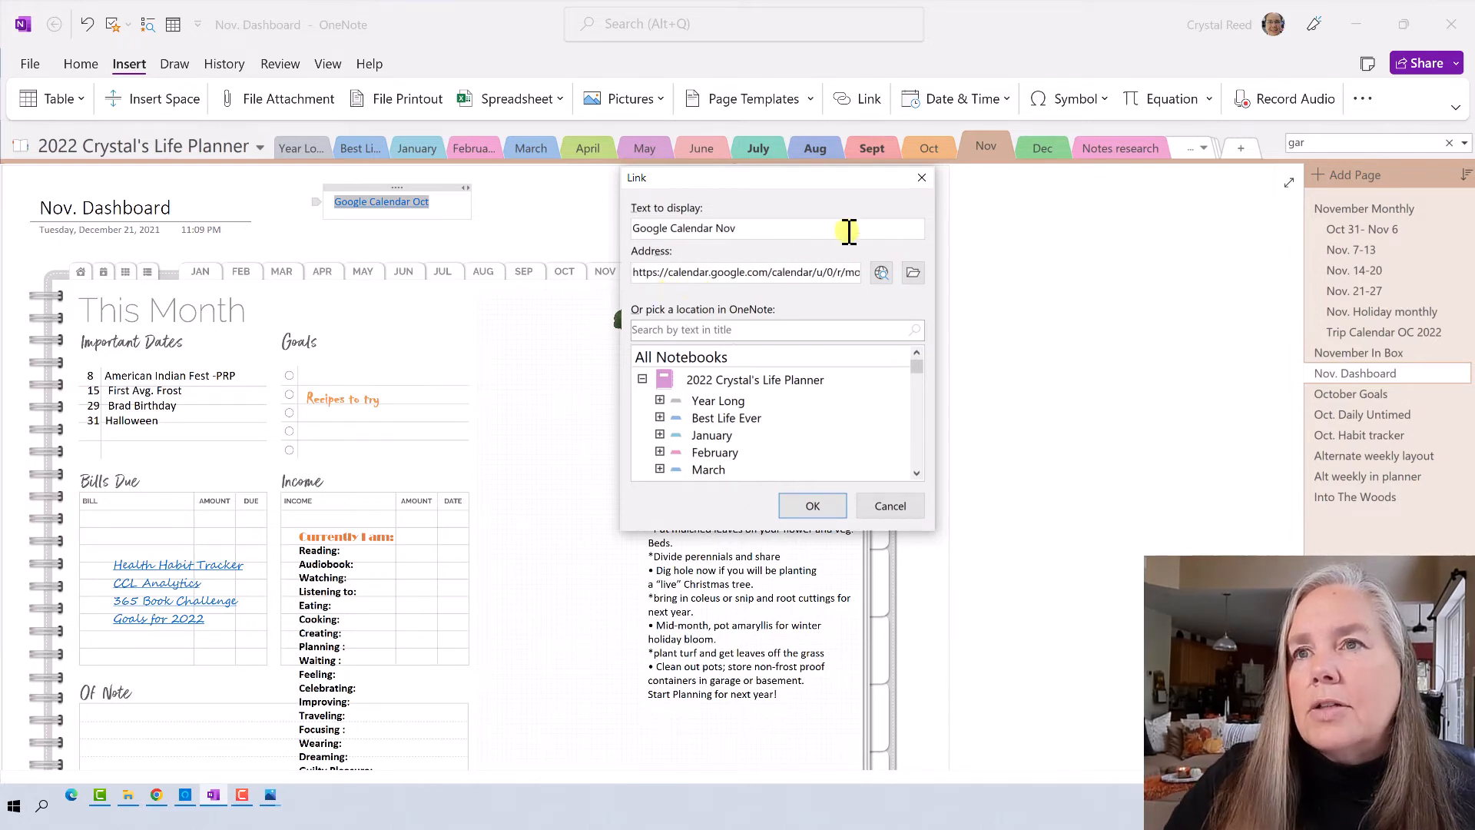
click(816, 506)
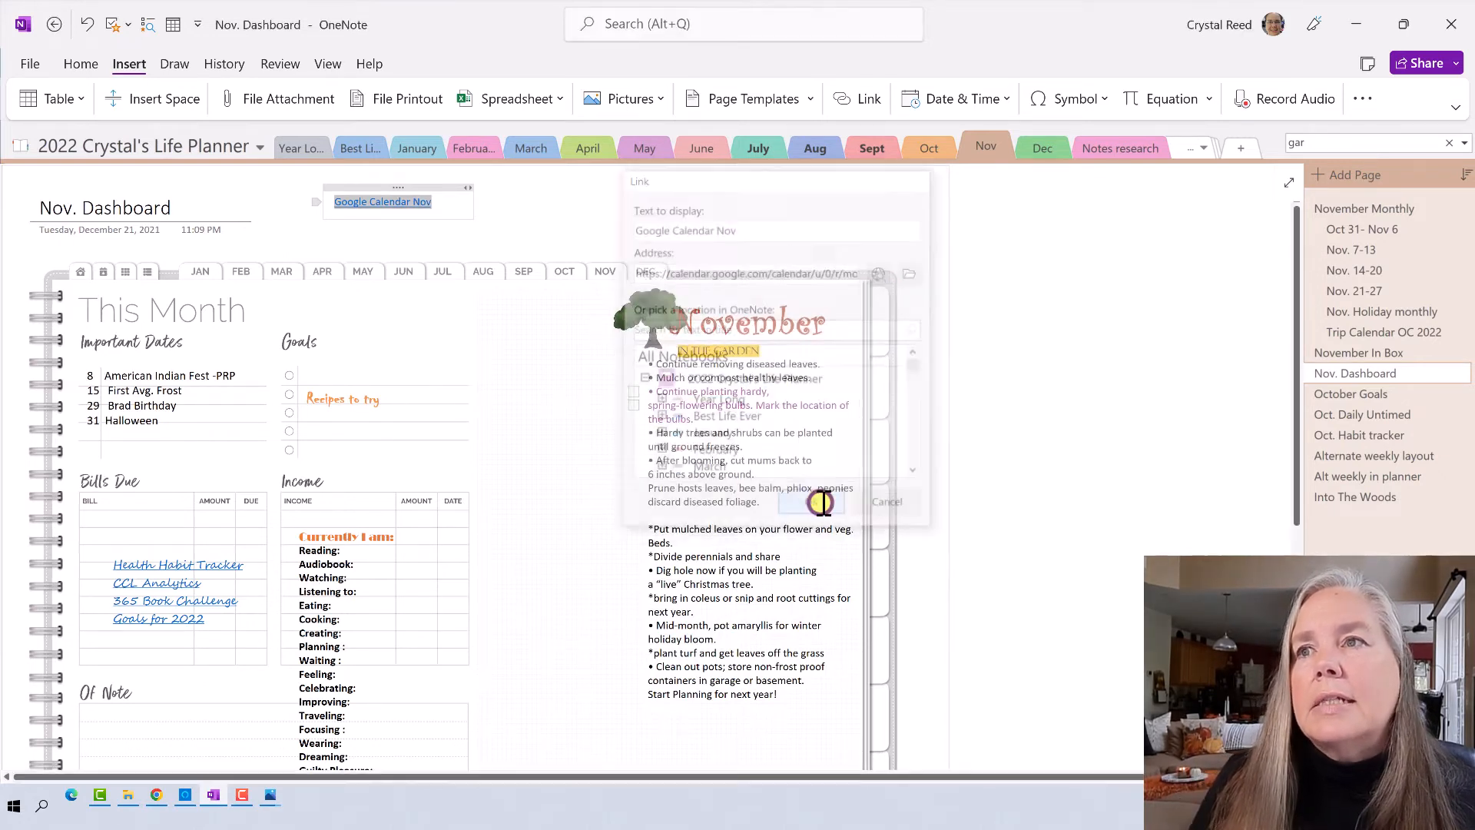
- Test the Google Calendar Nov link in the browser and return to the dashboard
click(547, 209)
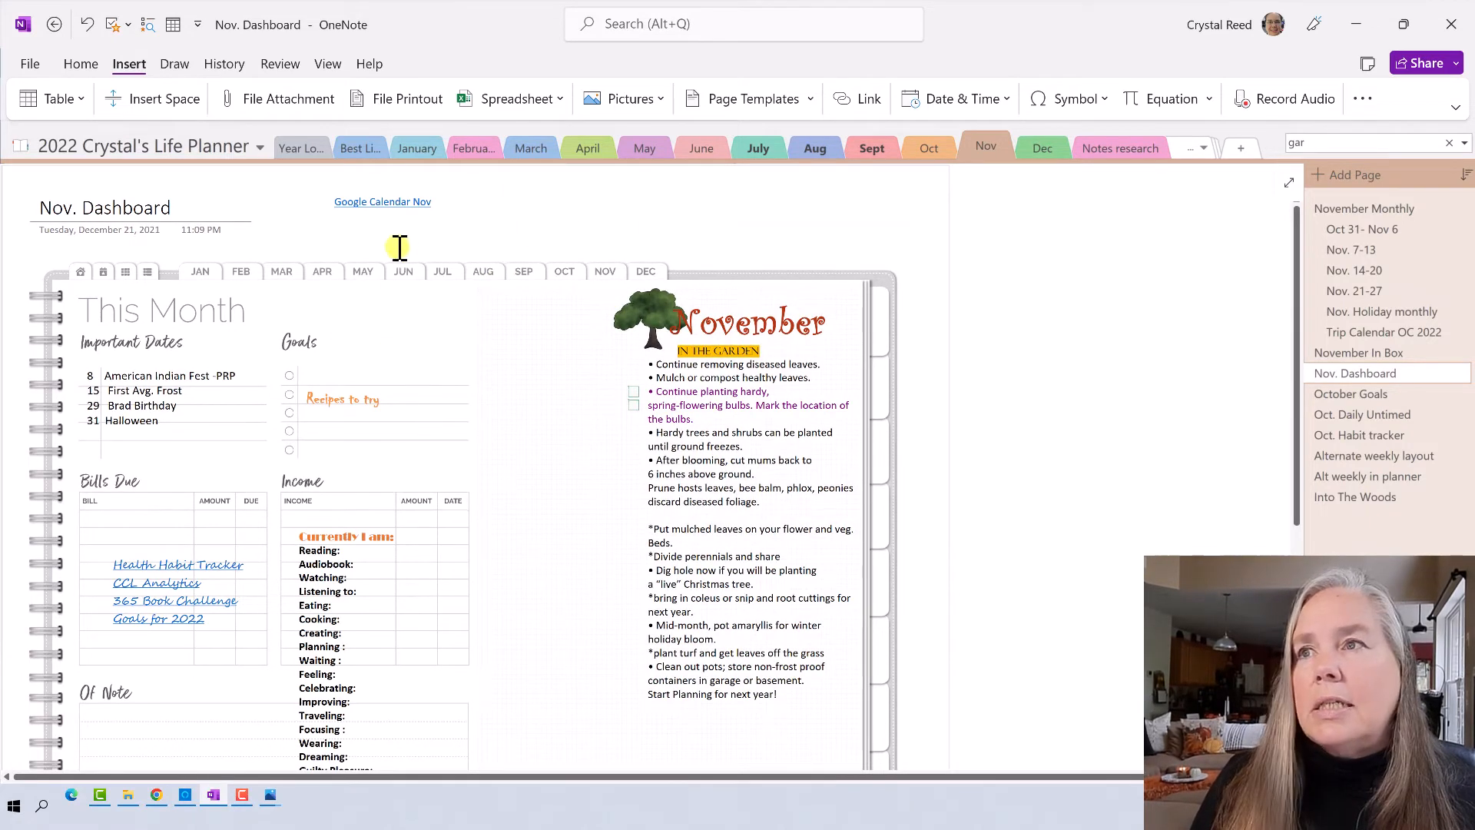
click(389, 204)
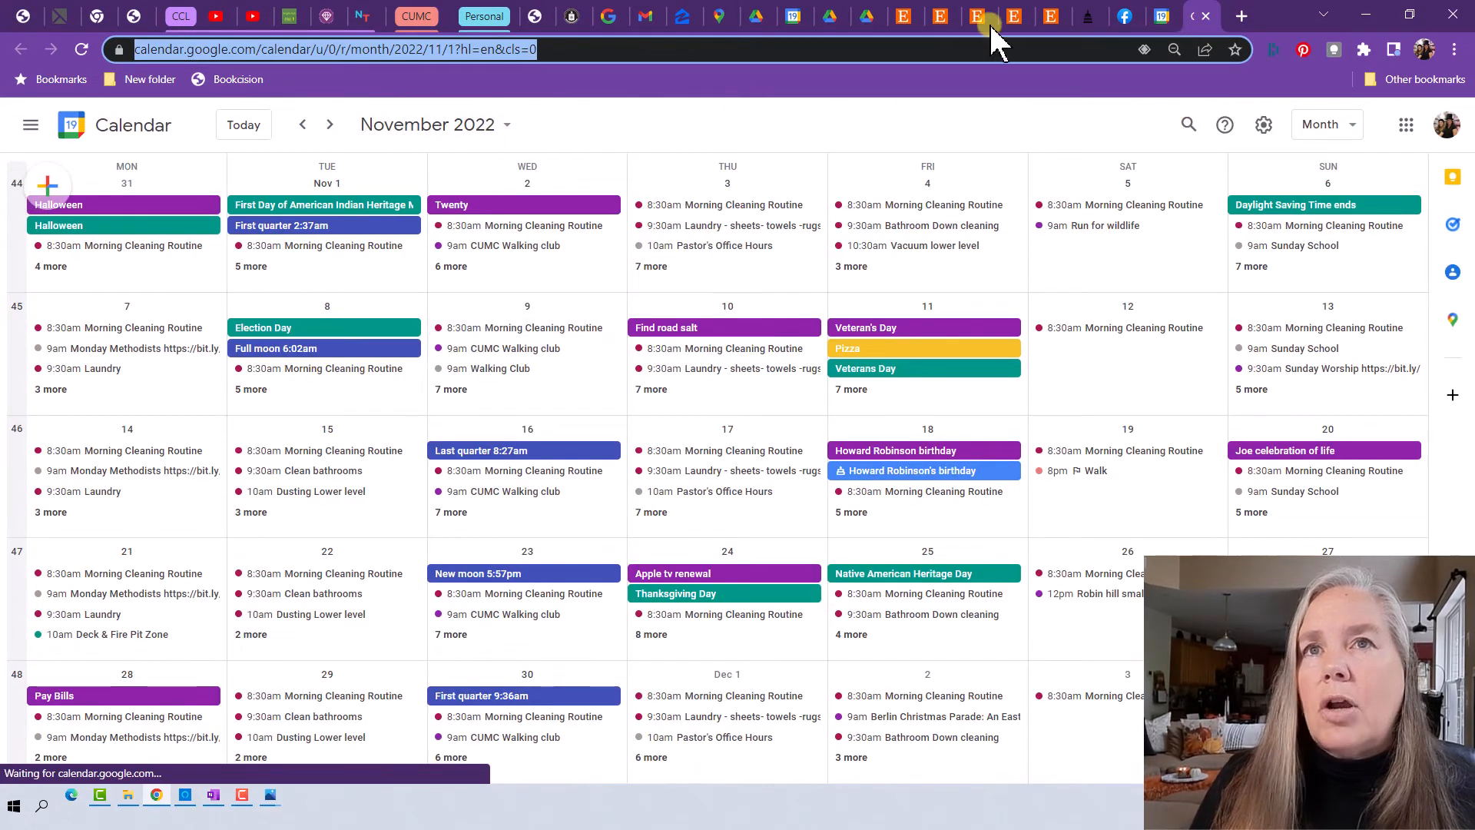
click(1358, 17)
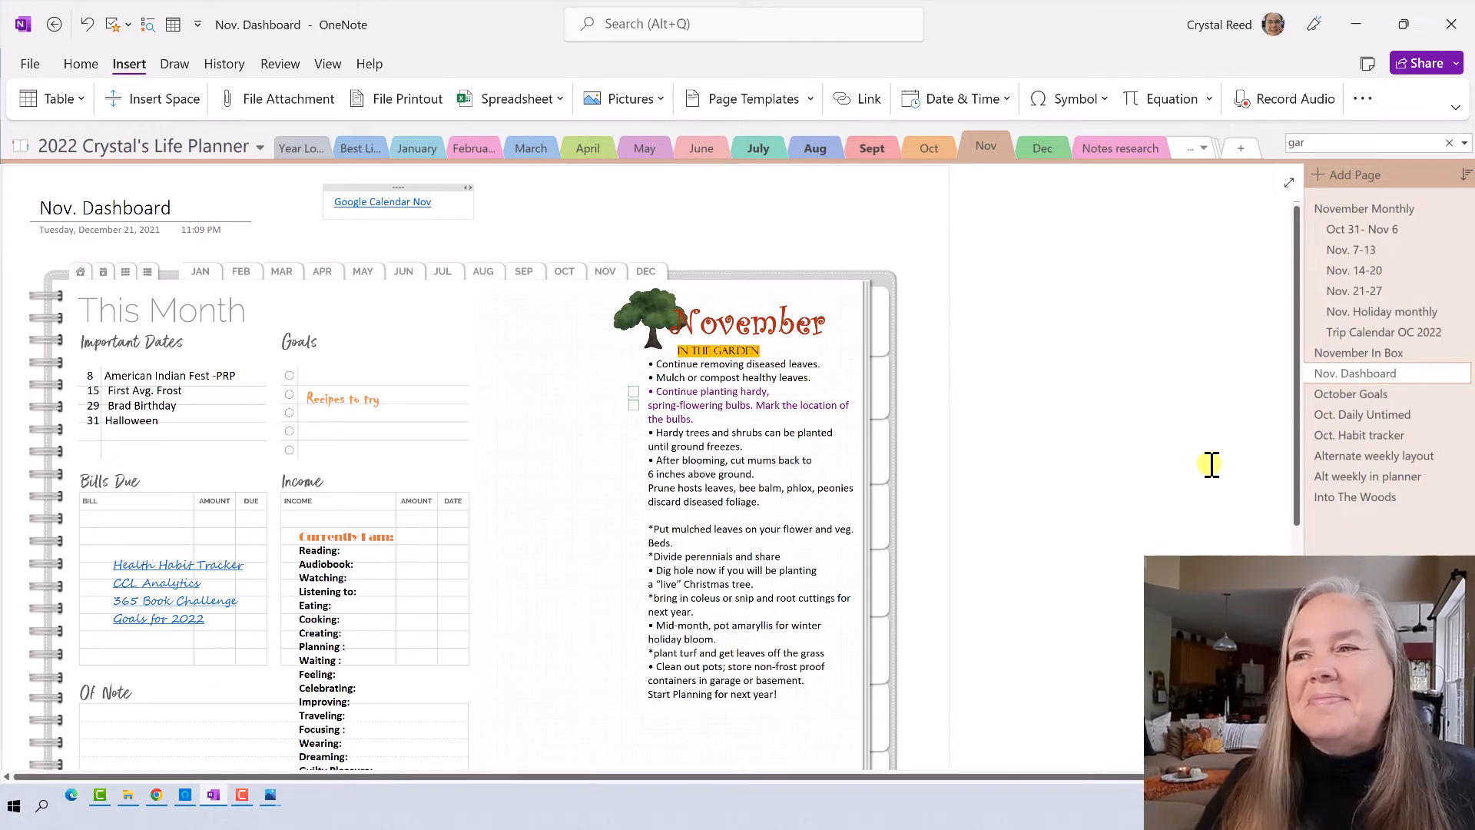
- Open the October Goals page and look over its monthly goals table and the September review section
click(1323, 395)
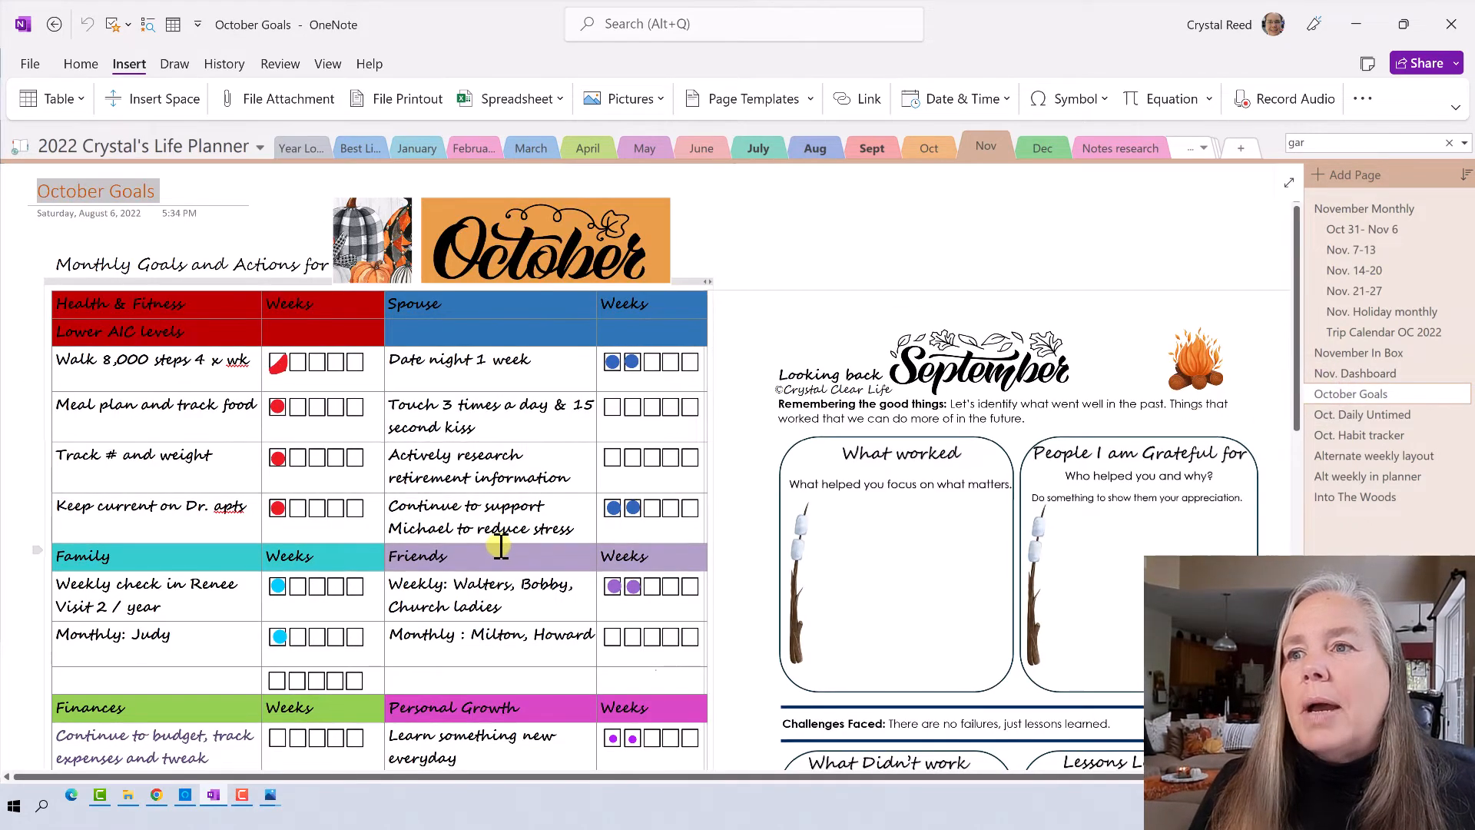
scroll(483, 475, down, 1)
scroll(479, 472, down, 3)
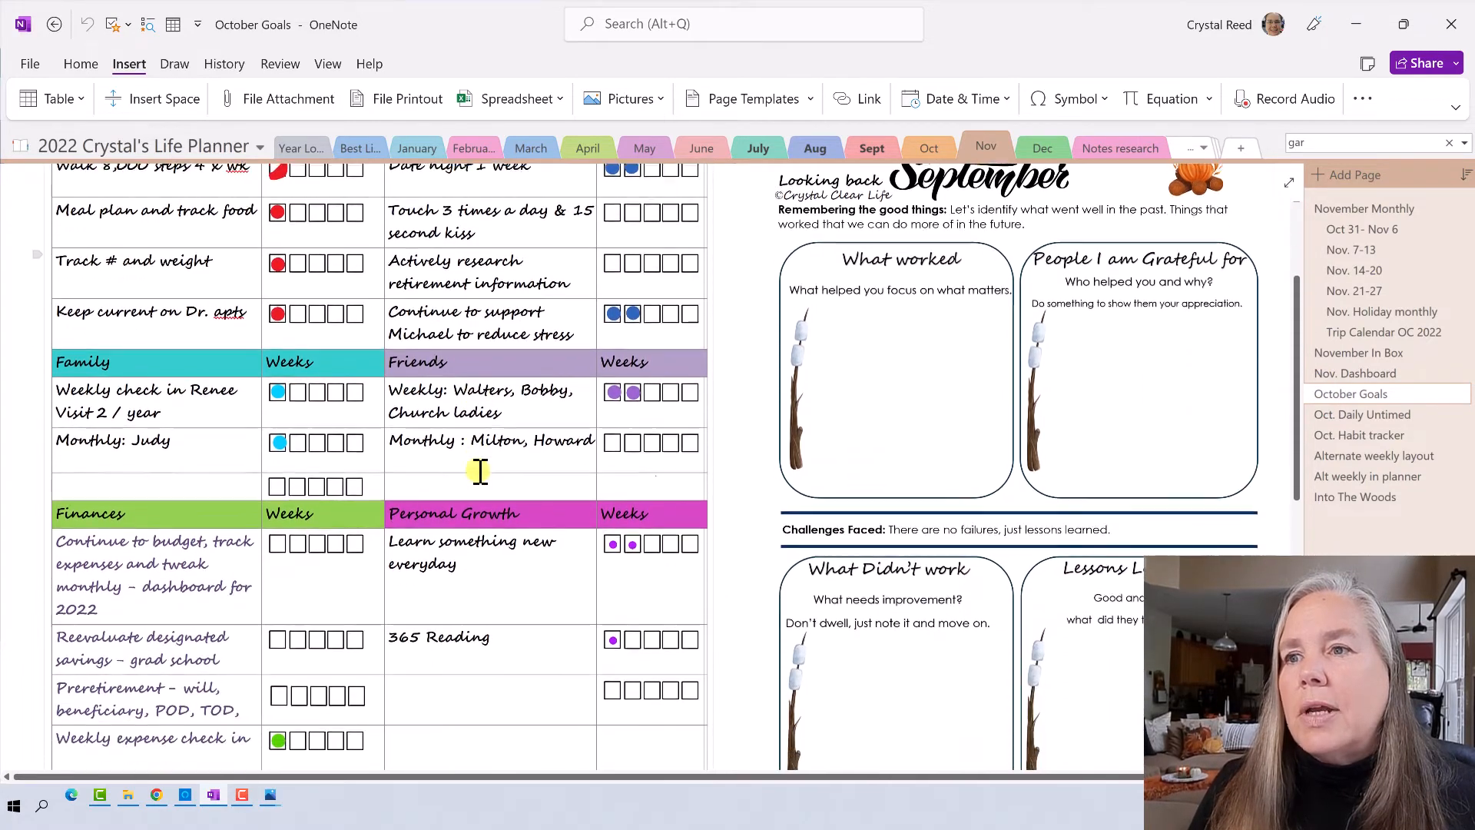
scroll(804, 491, up, 3)
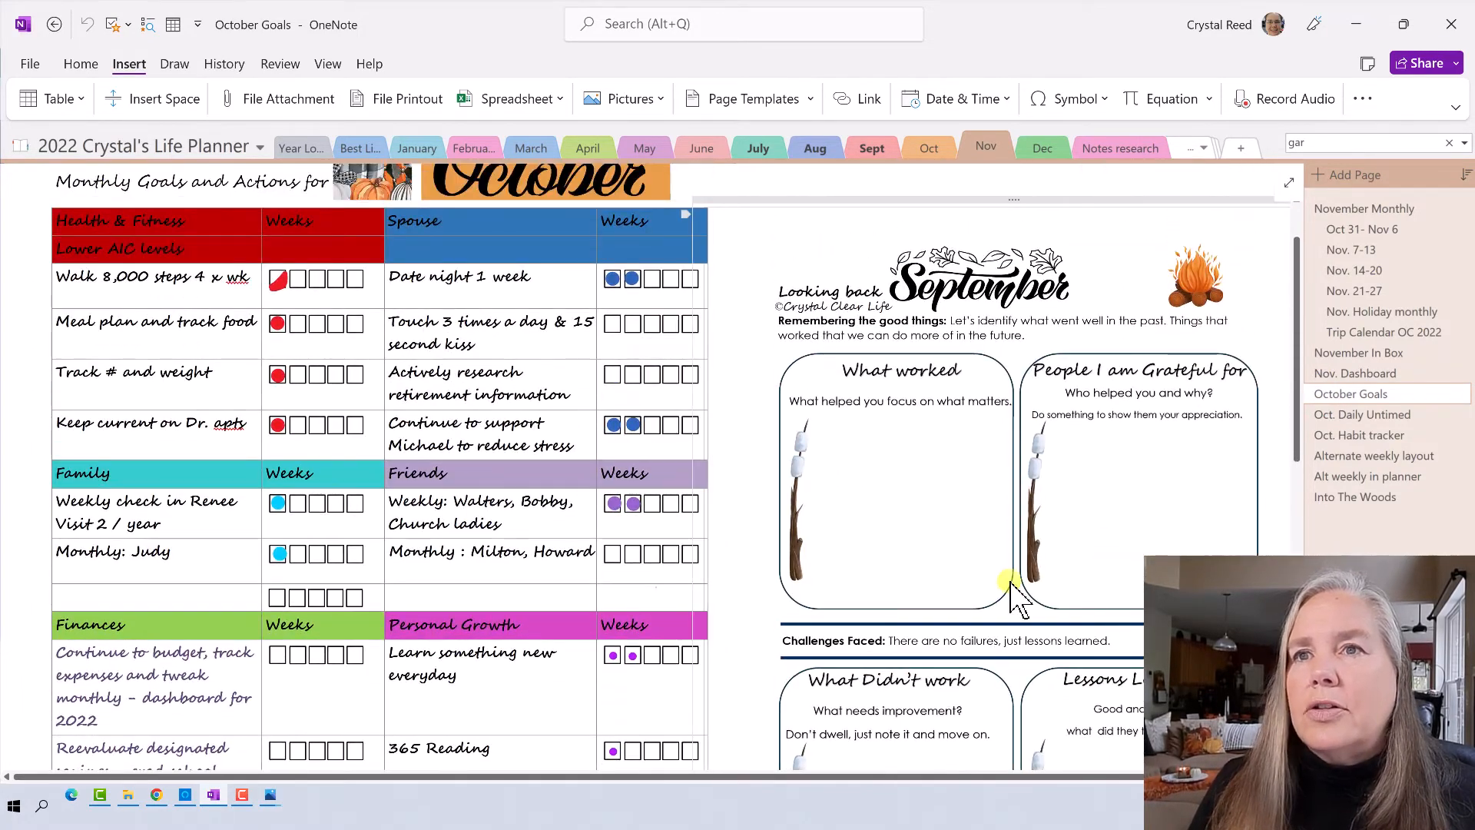
scroll(988, 474, up, 1)
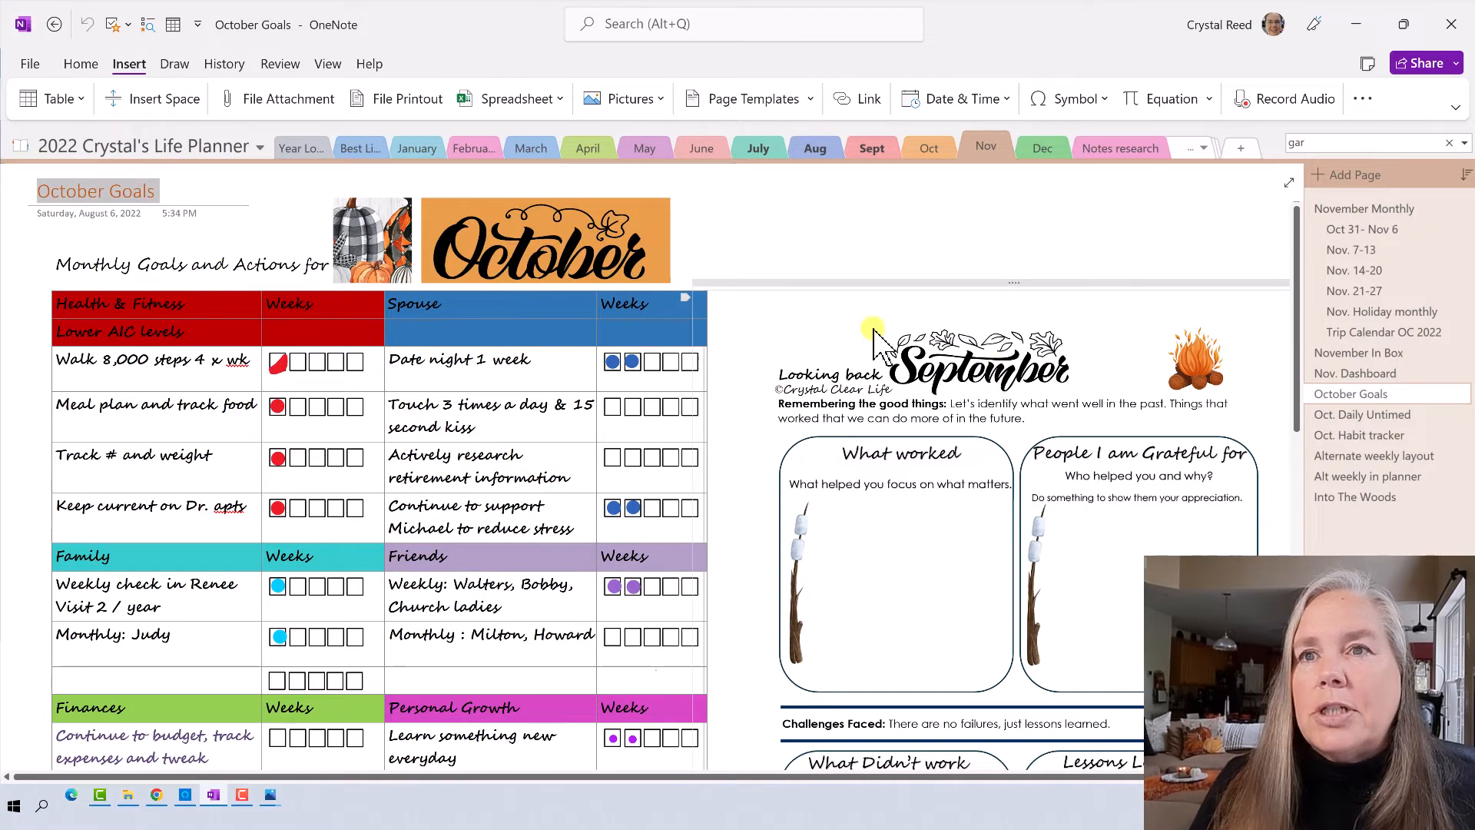
- Rename the Oct. Daily Untimed page to "Nov. Daily Untimed" and make its title black
click(1318, 415)
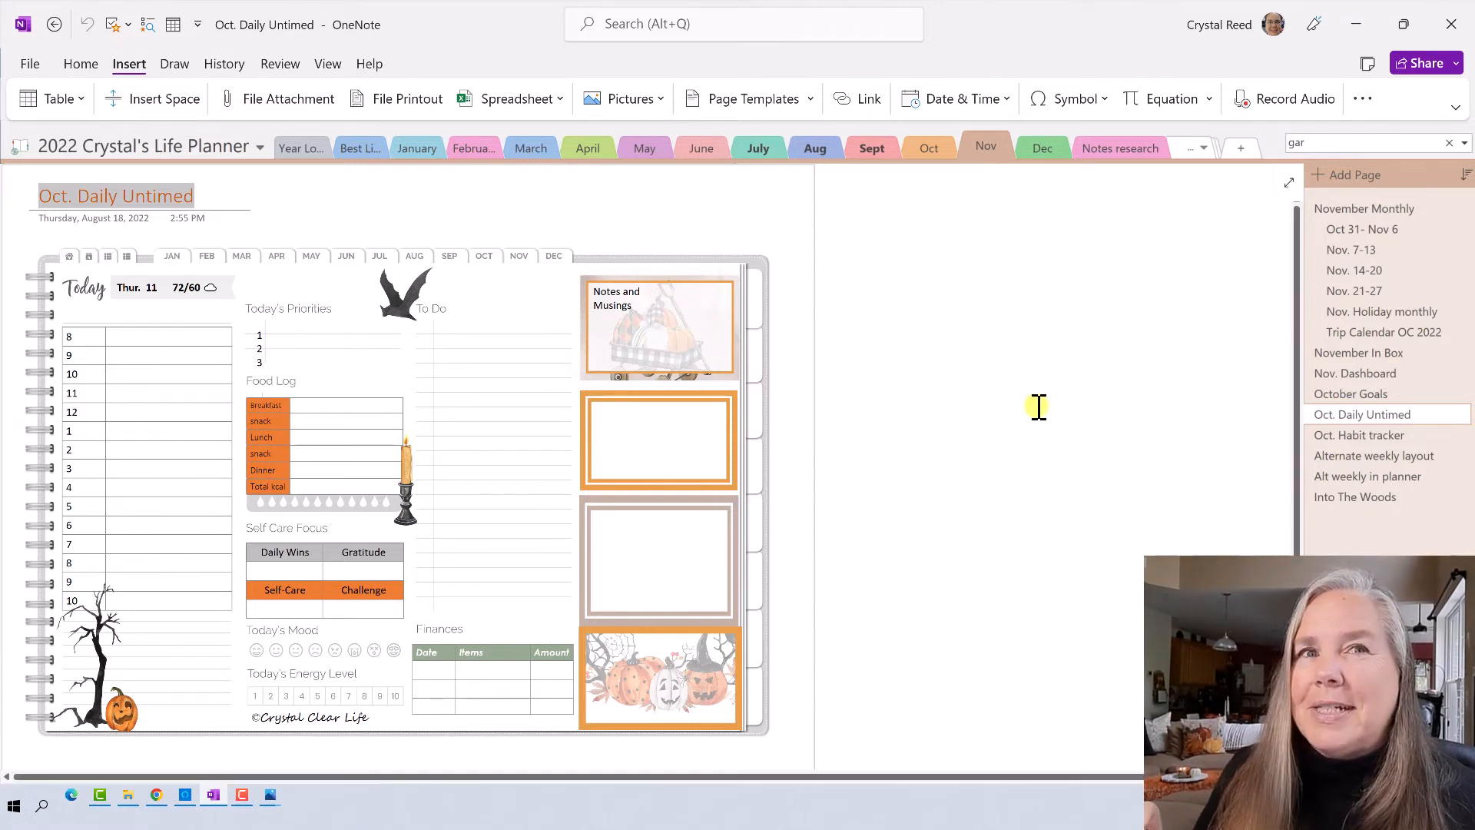
click(221, 199)
drag(70, 198, 34, 198)
text(No)
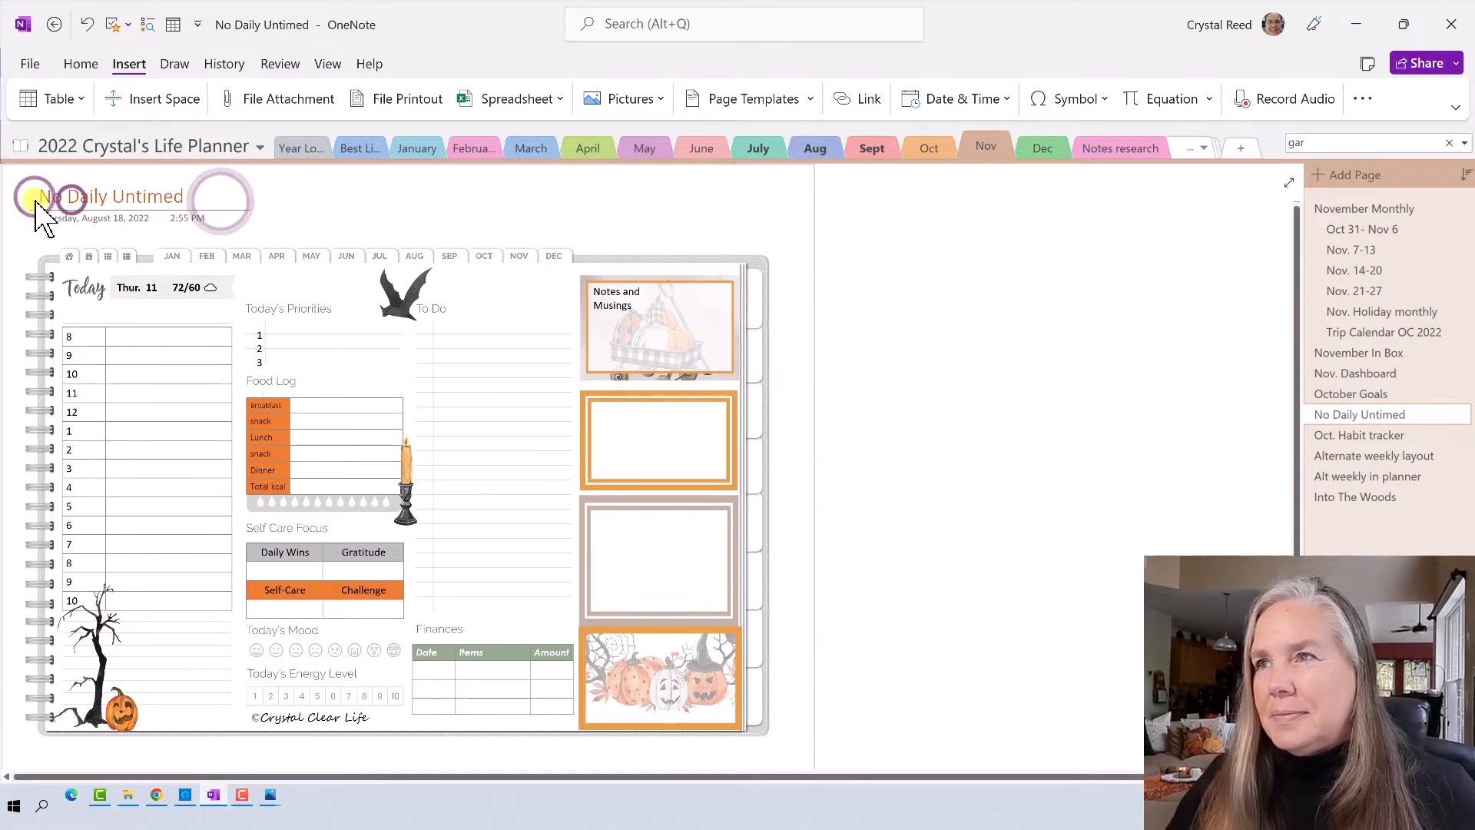
text(v.)
- Delete the Halloween decorations from the daily page: the bat, the four note-column frames, the candle, the jack-o'-lantern and the bare tree
click(388, 304)
click(629, 330)
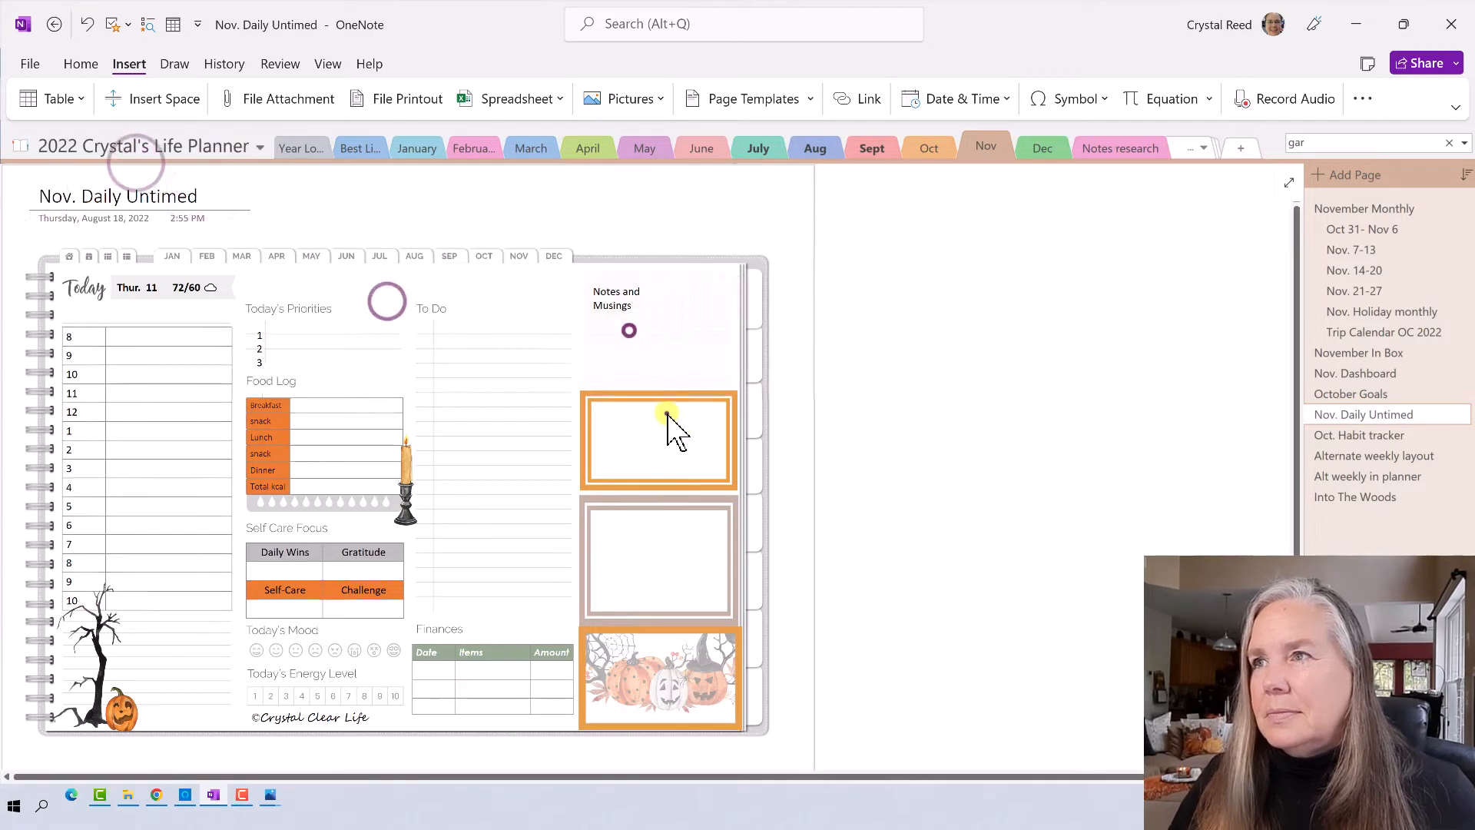
click(667, 416)
click(665, 533)
click(668, 674)
click(407, 494)
click(125, 695)
click(91, 659)
- Shade the meal label cells of the Food Log table sage green, matching the Finances table header
scroll(1086, 505, down, 1)
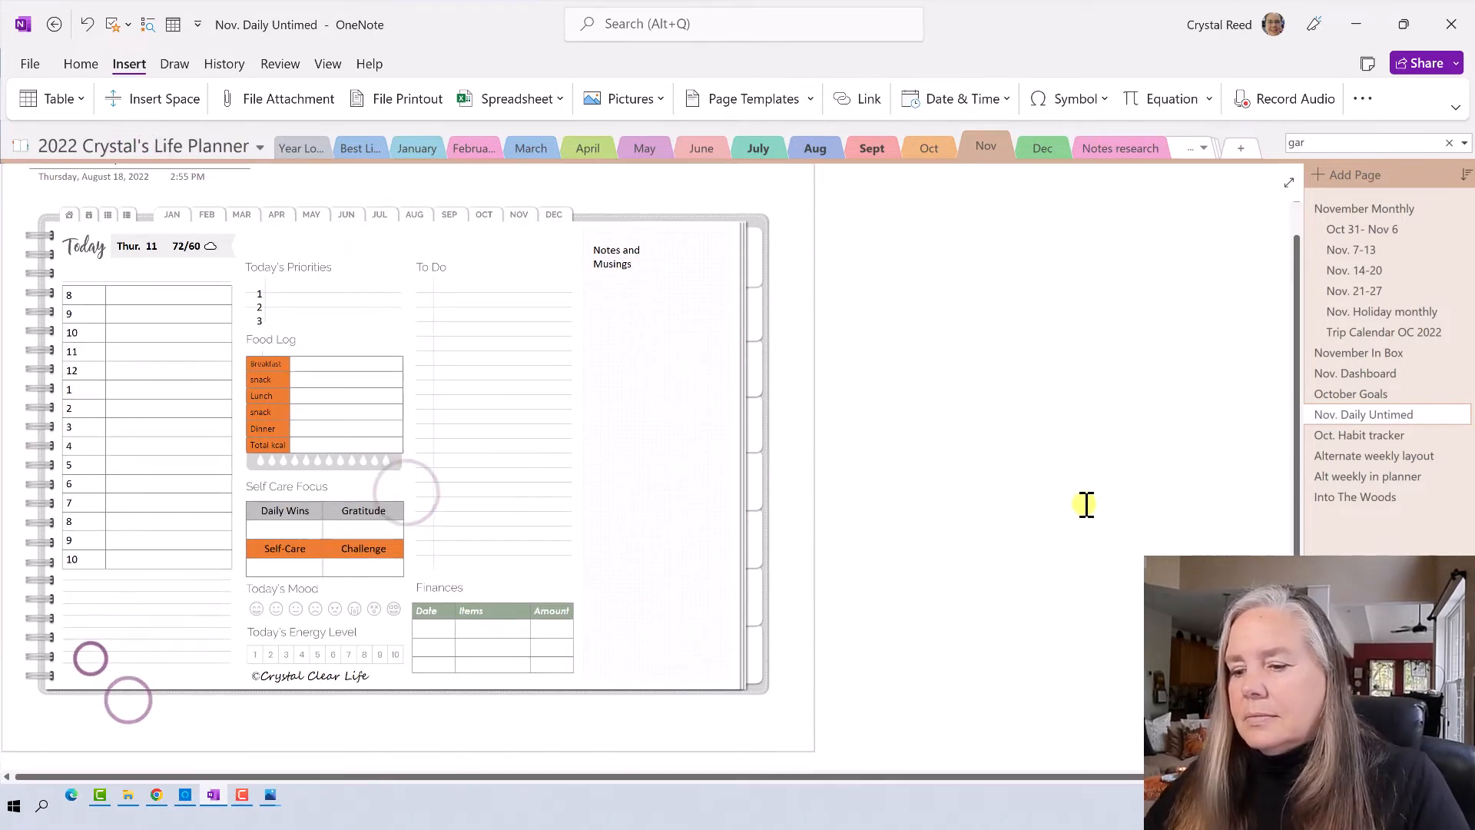
drag(241, 365, 270, 440)
right_click(270, 442)
mouse_move(317, 353)
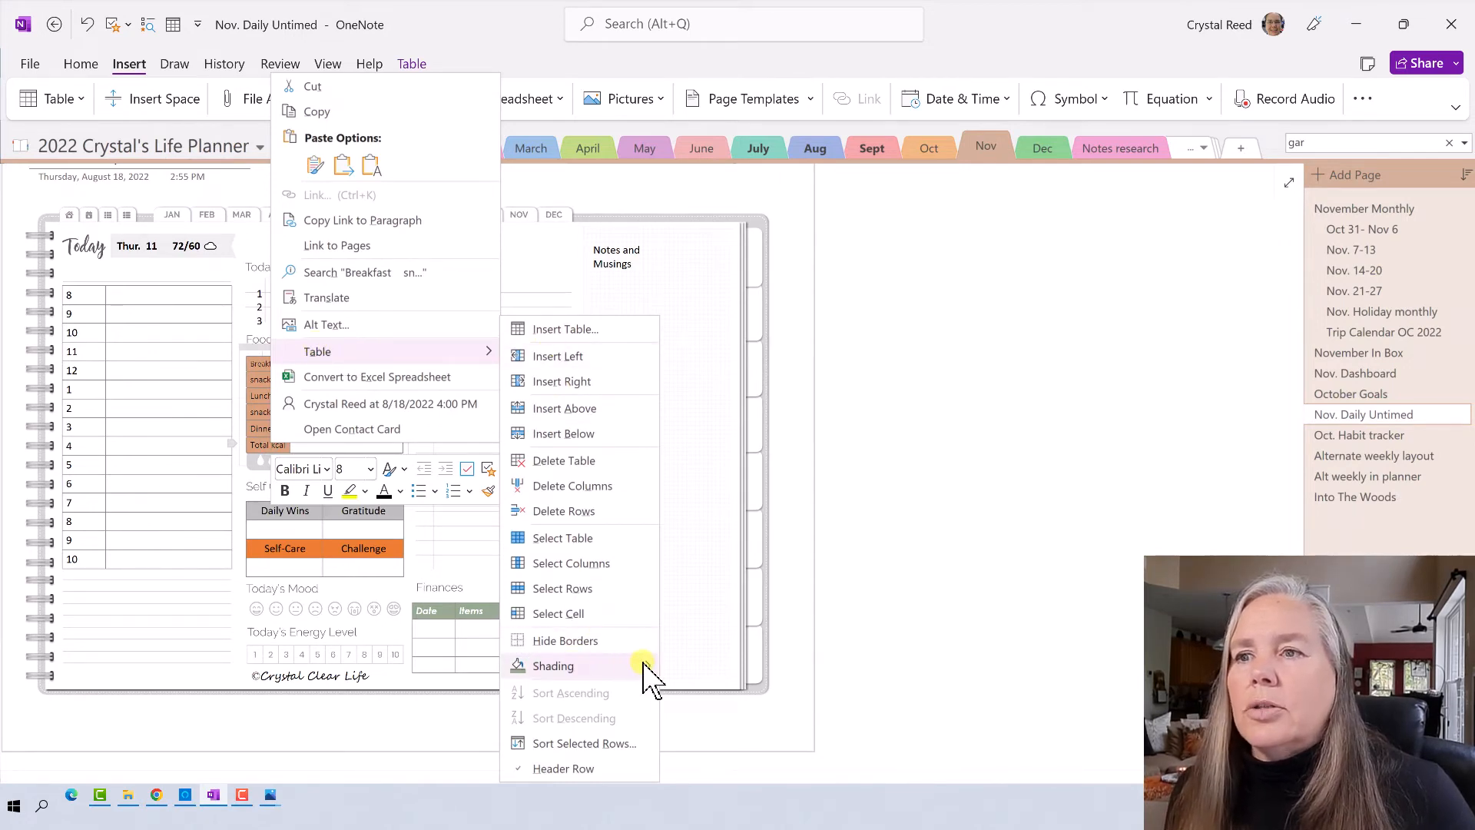
click(586, 658)
click(701, 572)
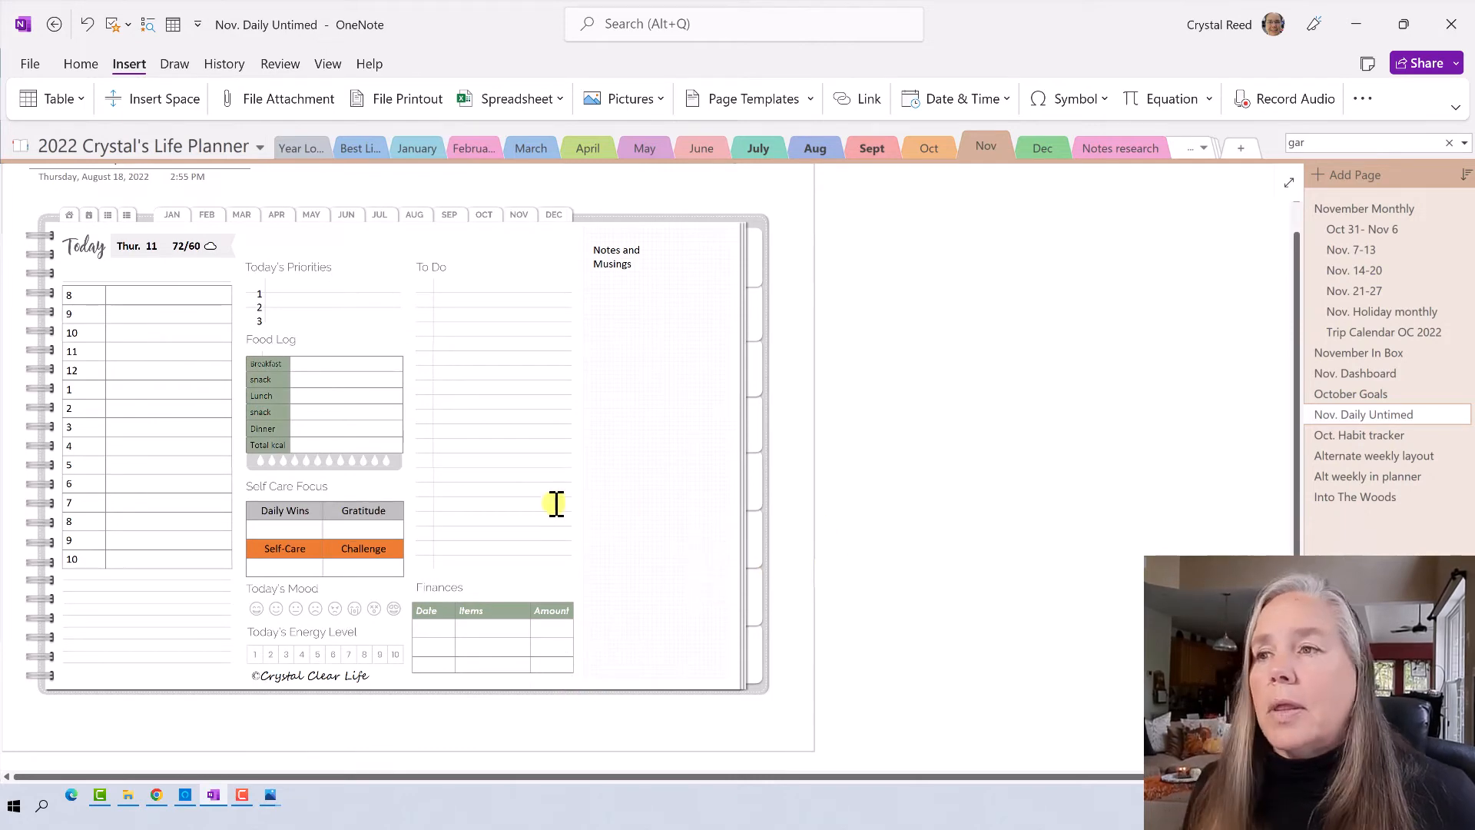
- Shade the Self-Care and Challenge row of the Self Care Focus table dark gold
click(250, 550)
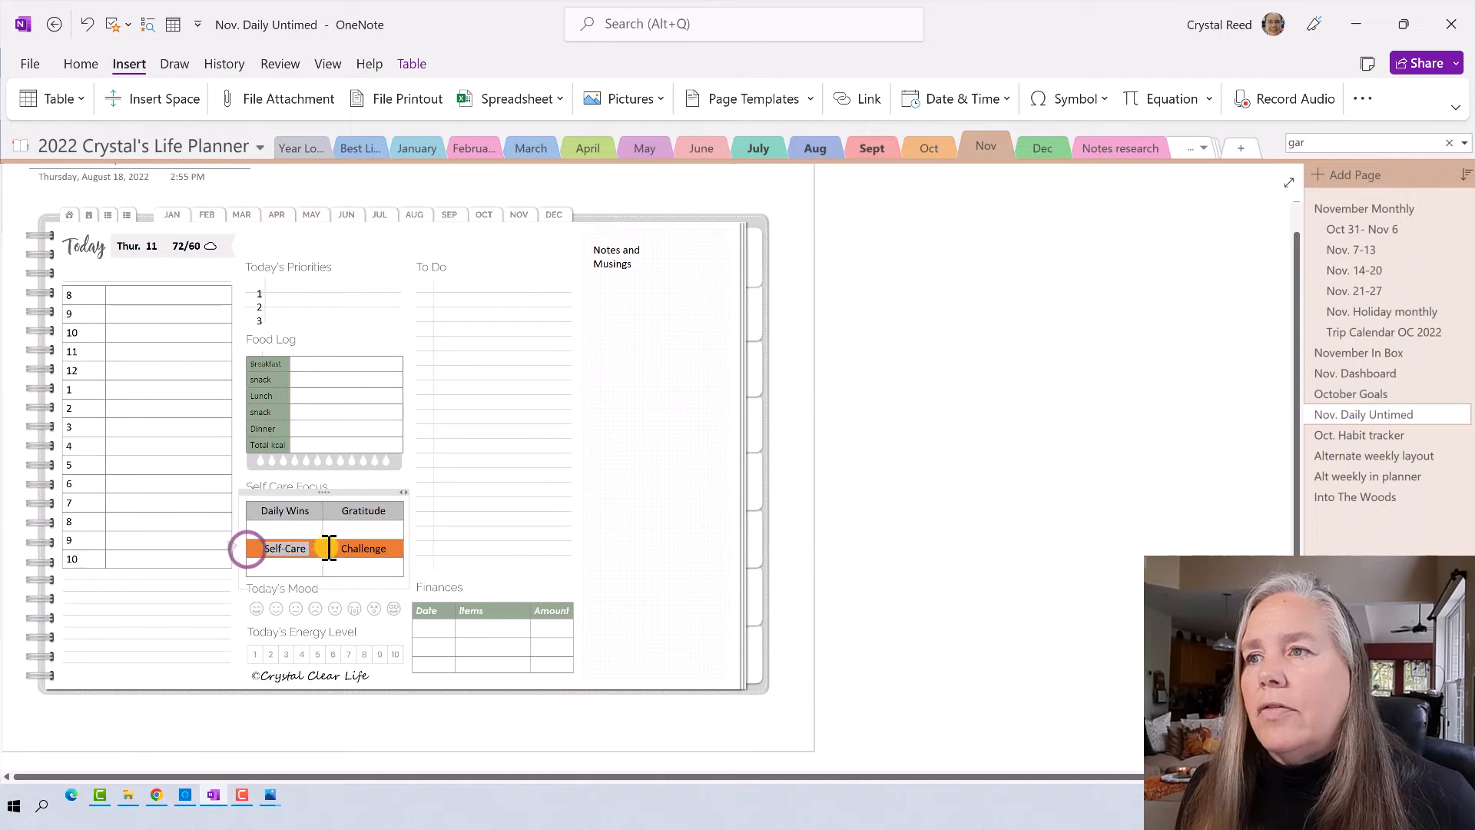
right_click(373, 550)
mouse_move(585, 465)
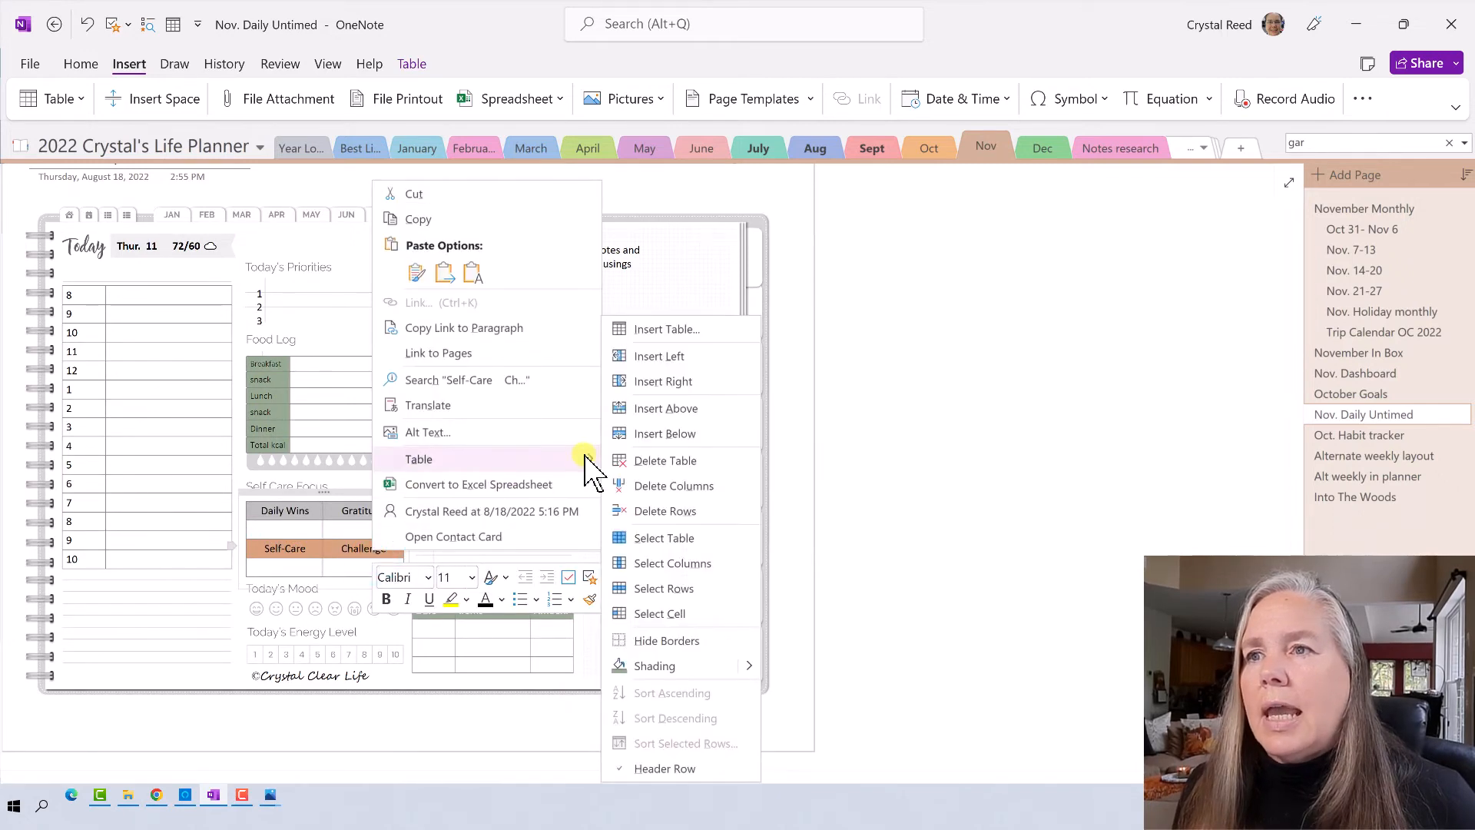
click(751, 666)
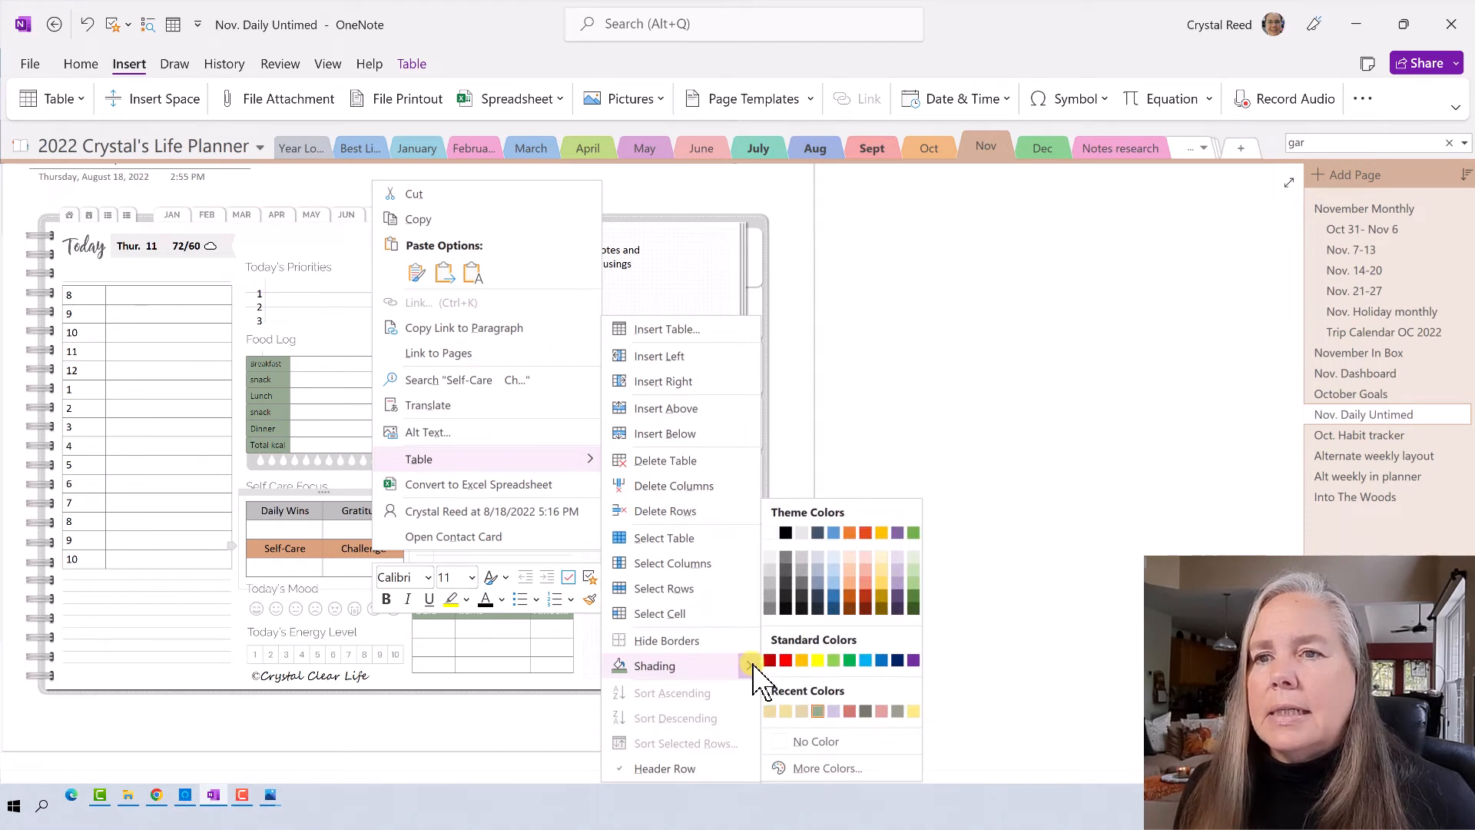
click(881, 593)
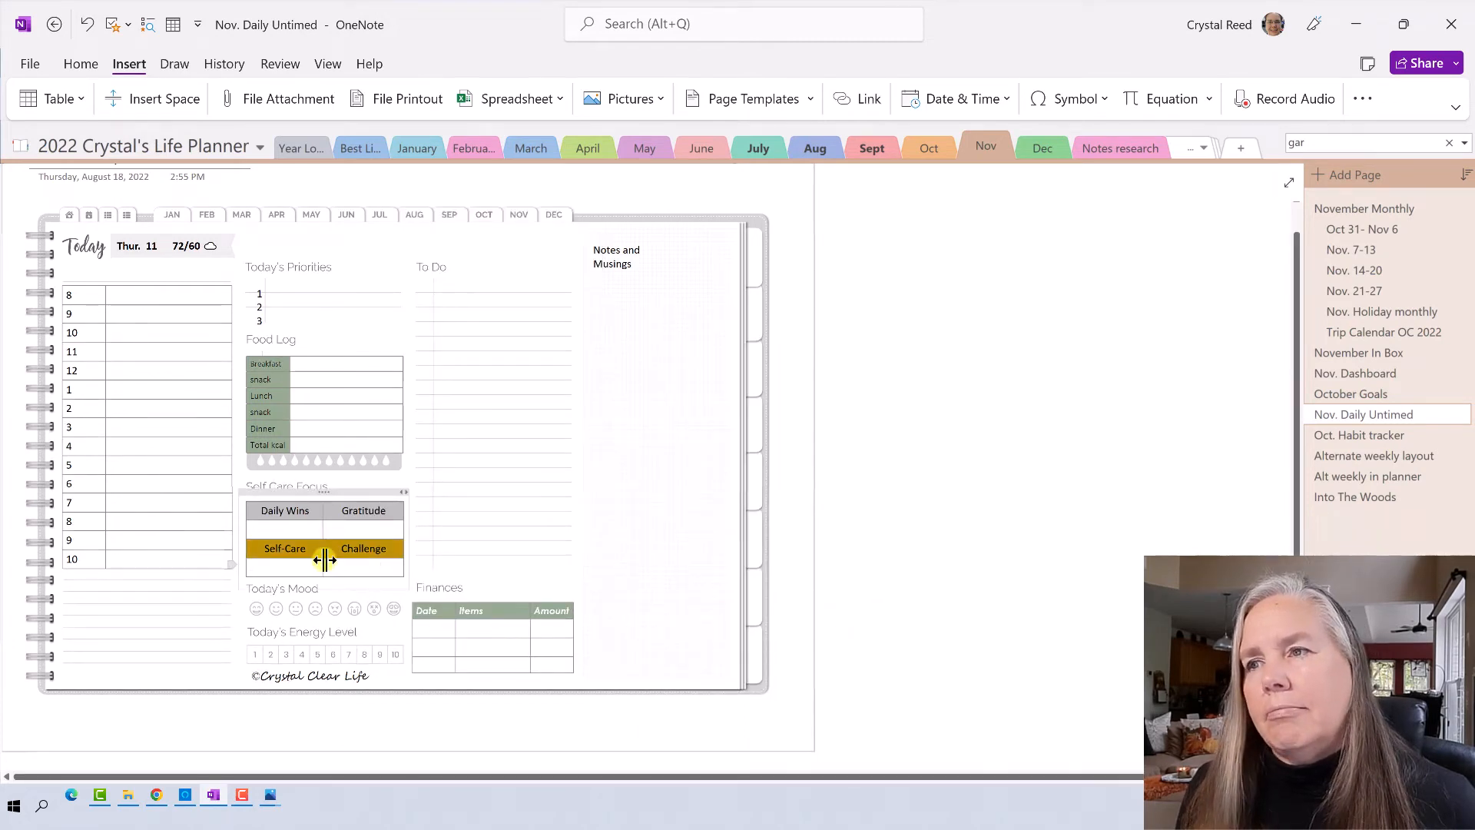
- Shade the Self-Care and Challenge row with a custom dark brown, #584300
click(253, 547)
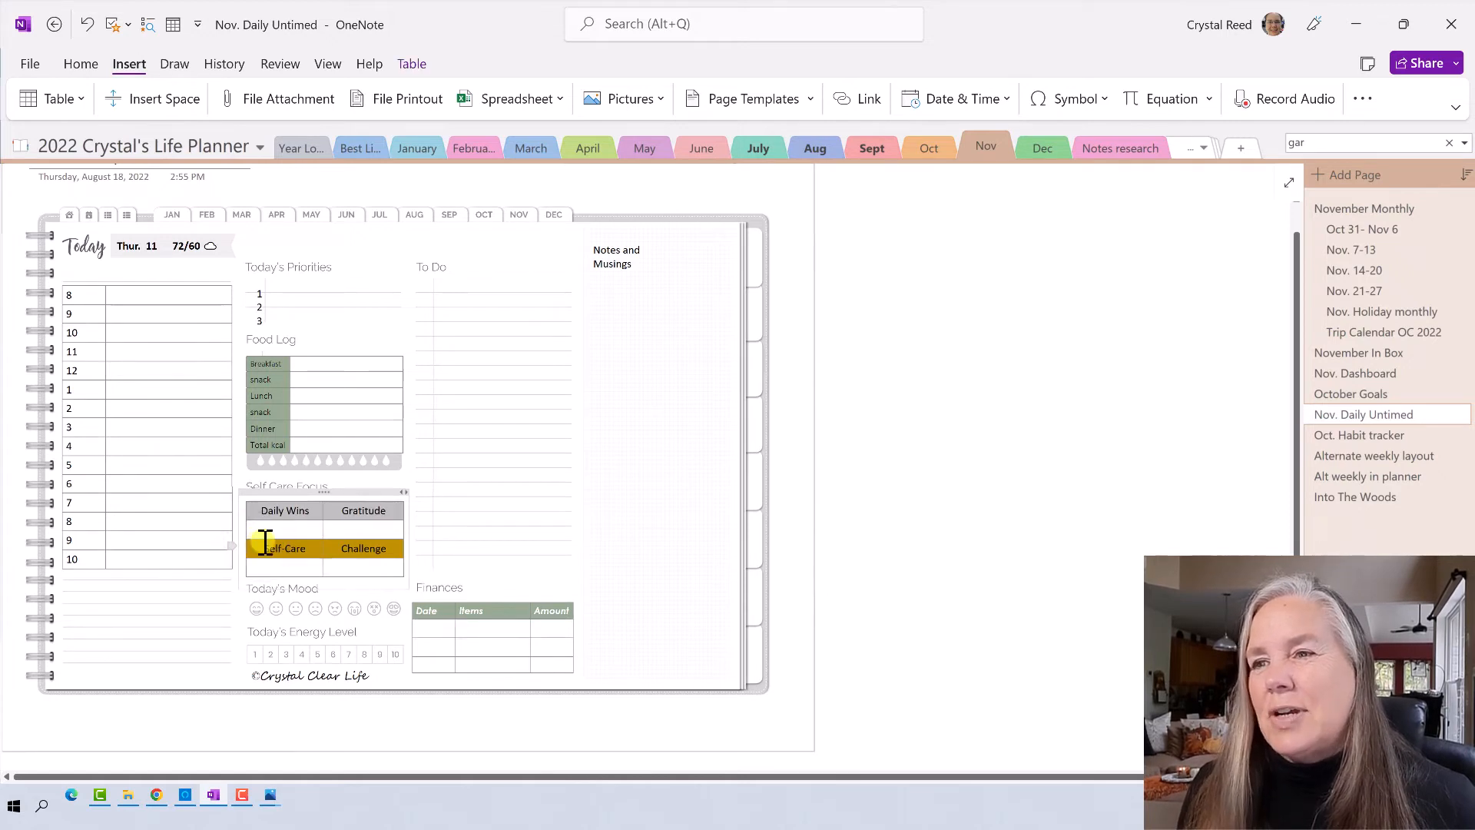
drag(279, 547, 382, 546)
right_click(382, 547)
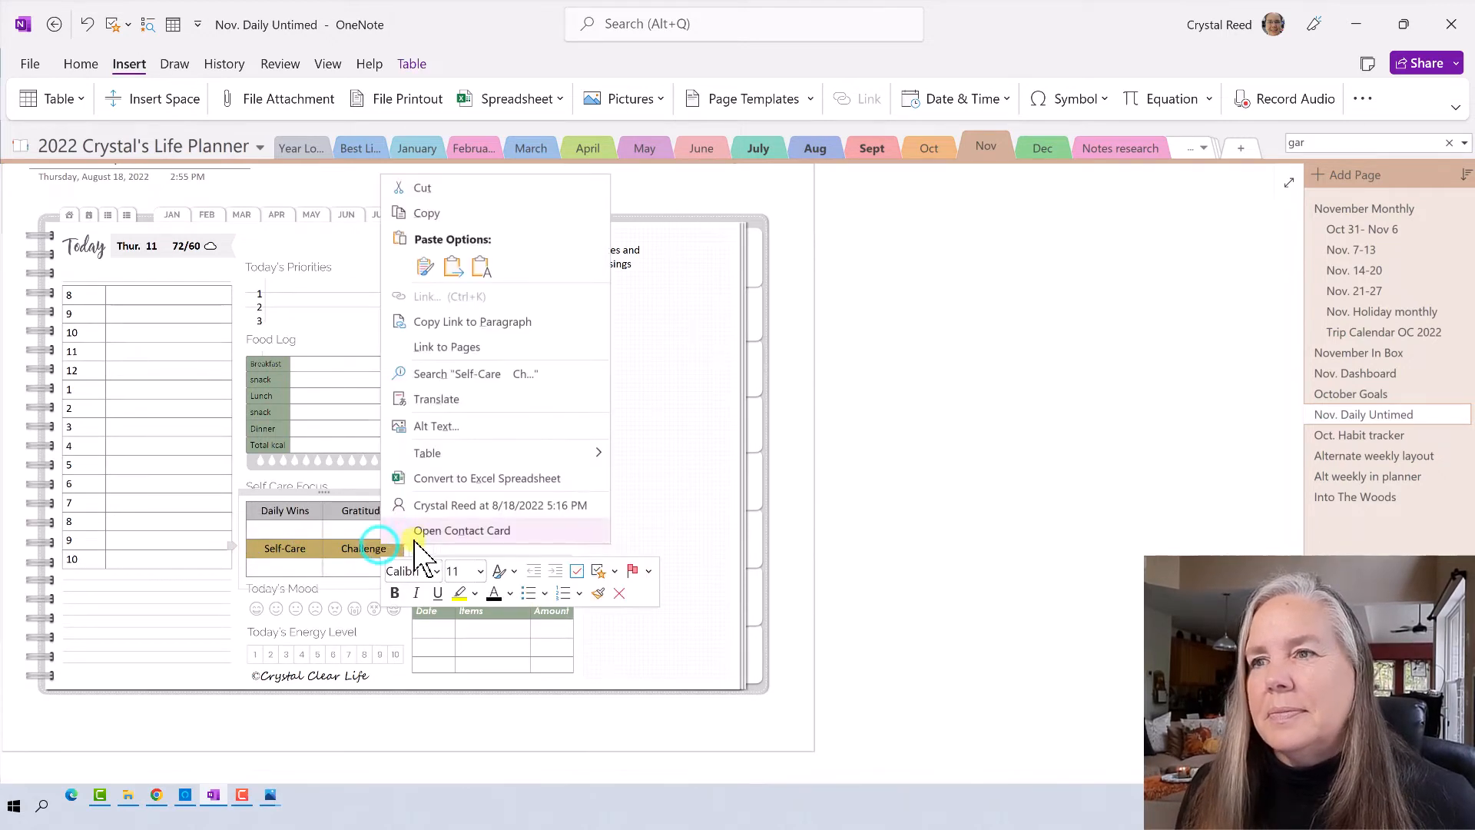
mouse_move(582, 454)
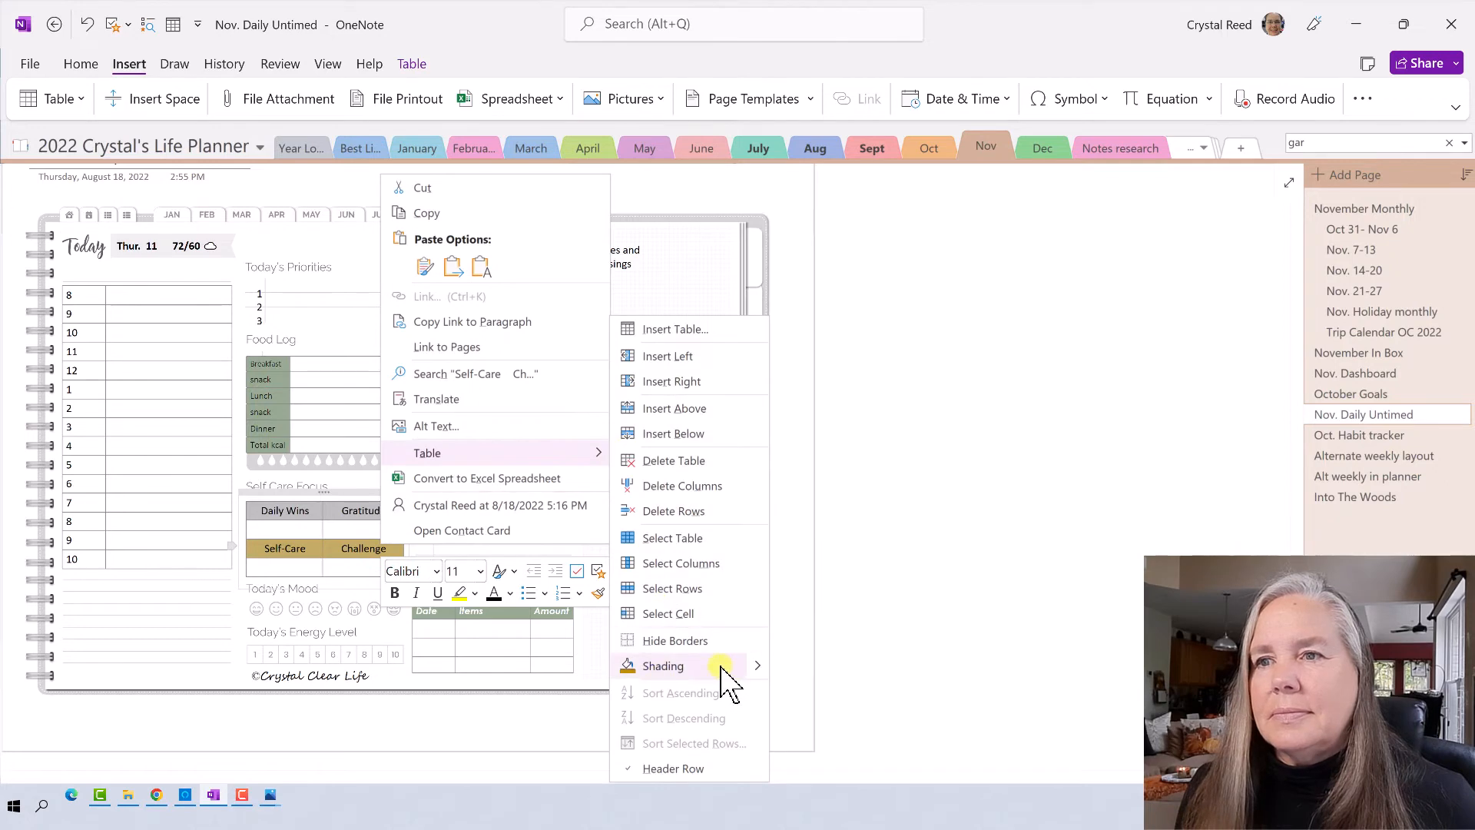
mouse_move(755, 667)
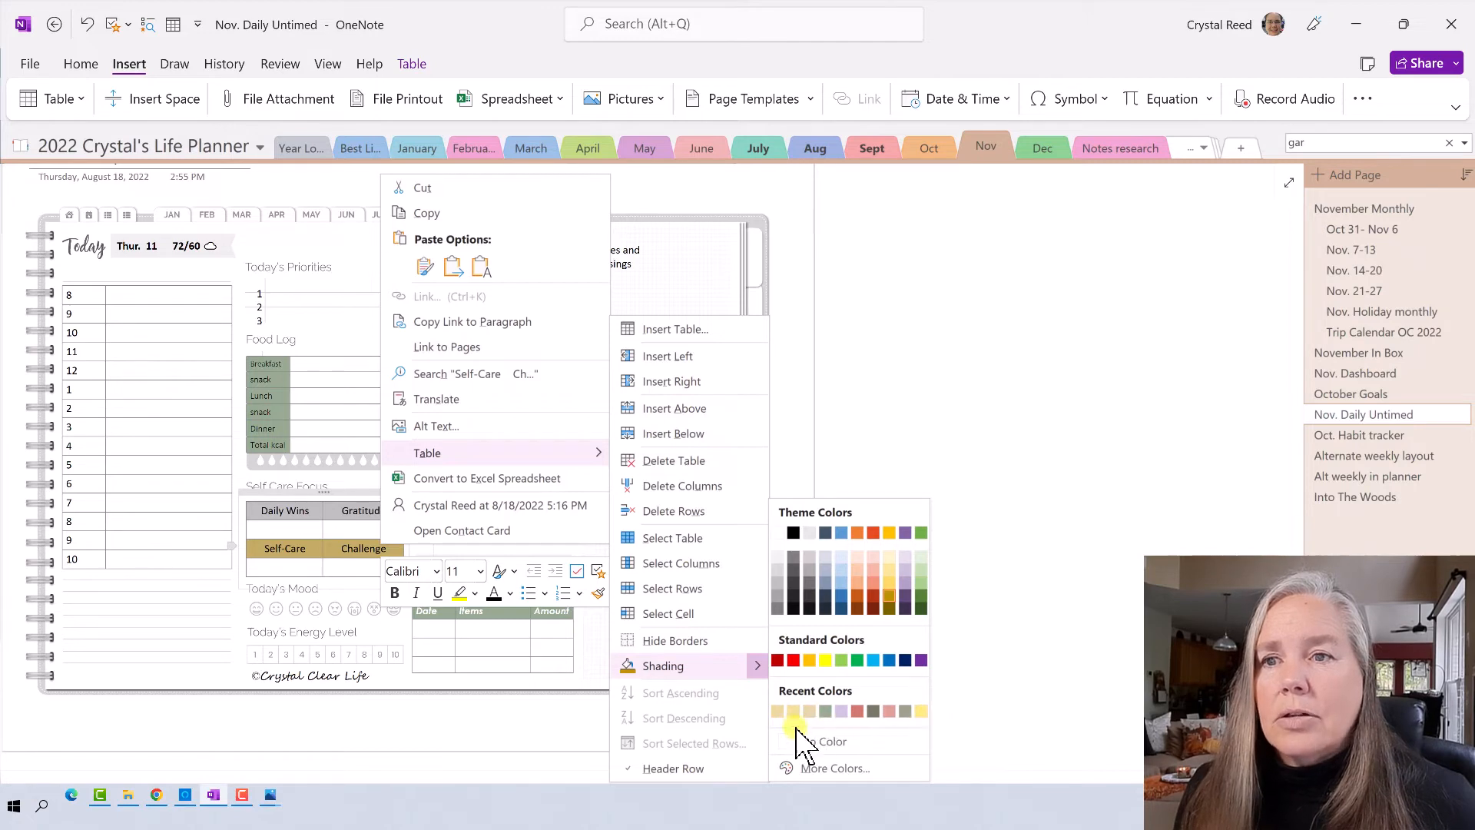
click(803, 768)
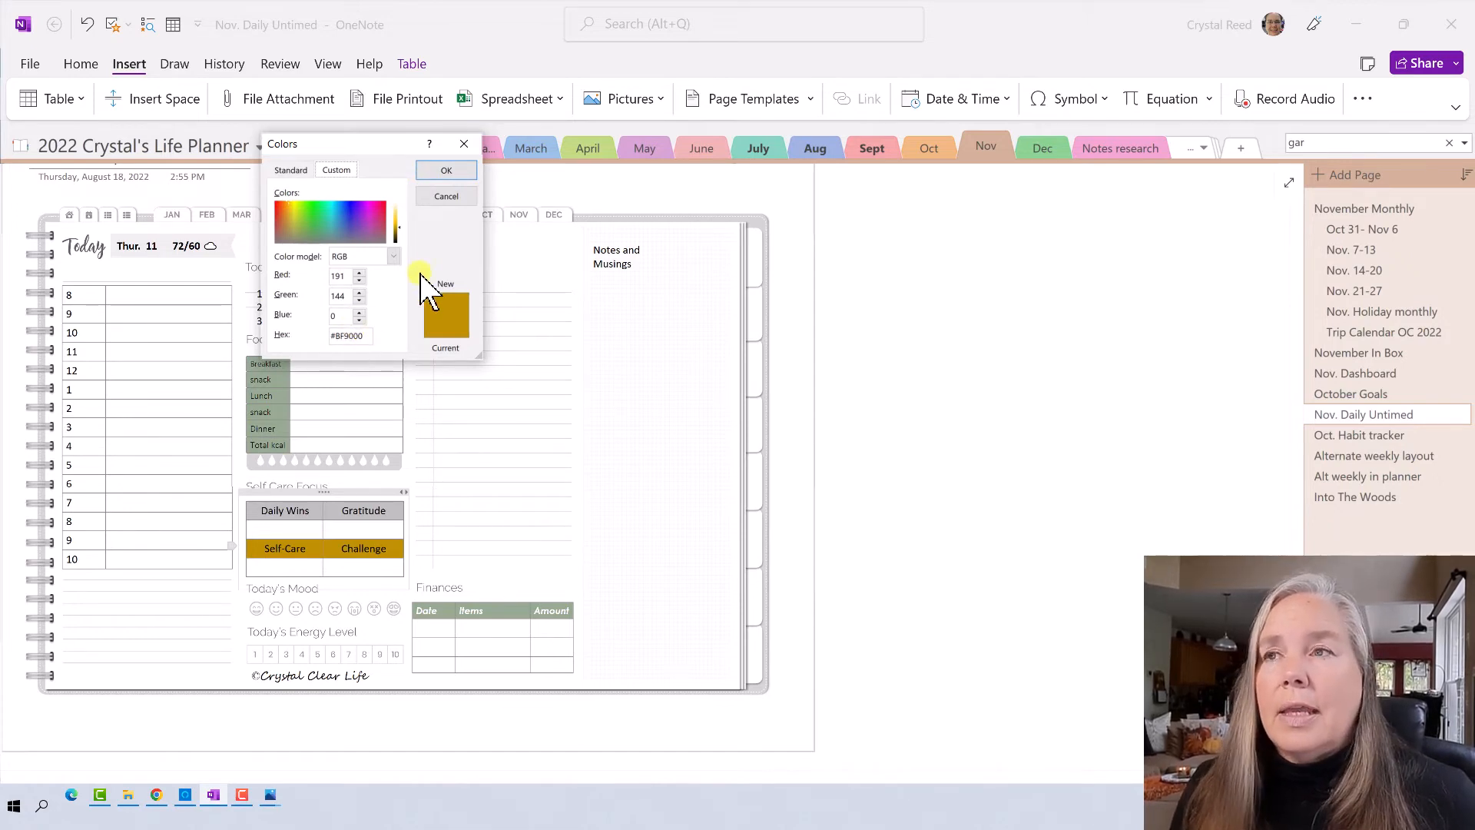
click(397, 235)
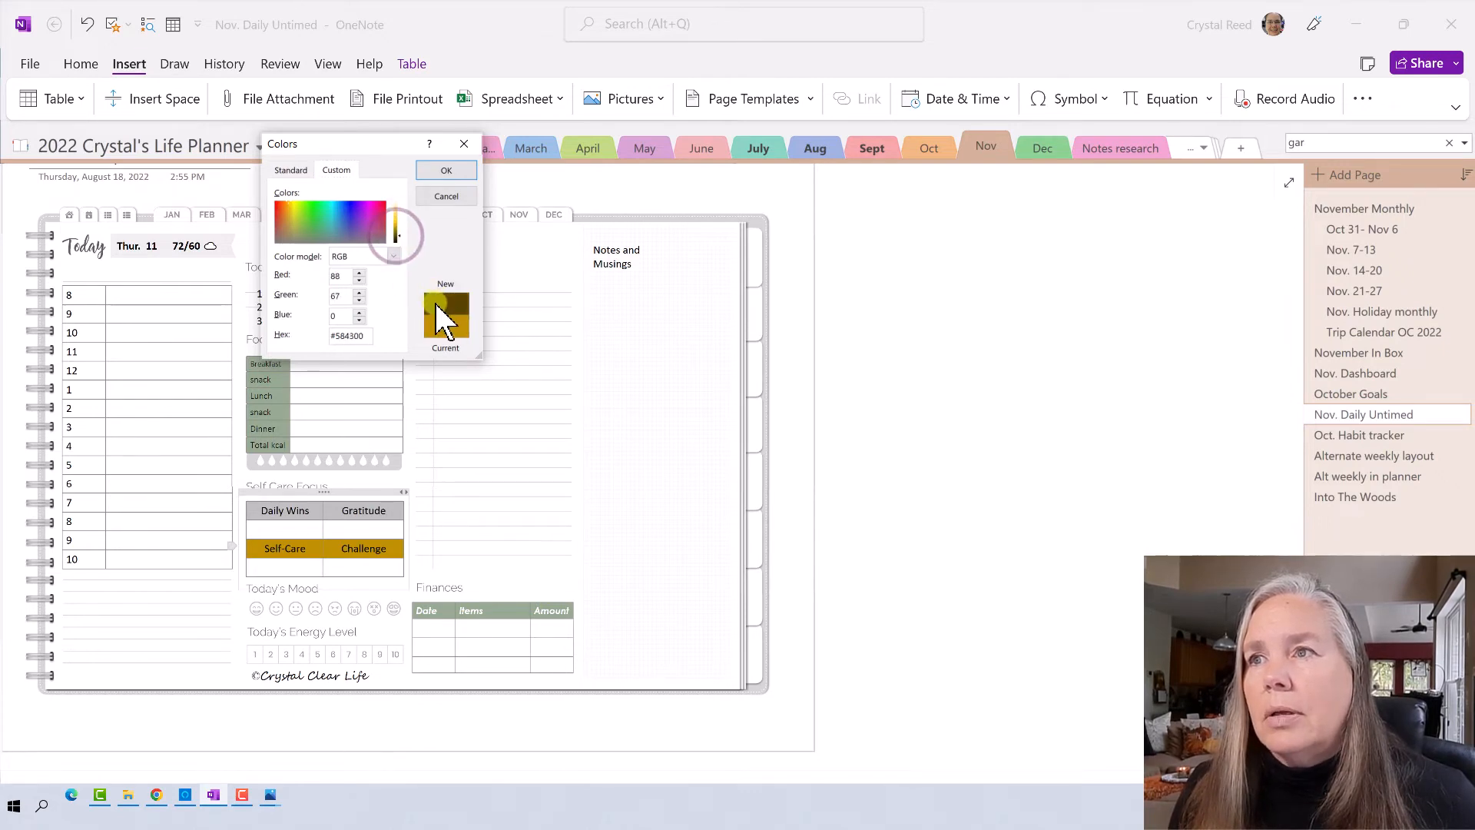
click(448, 168)
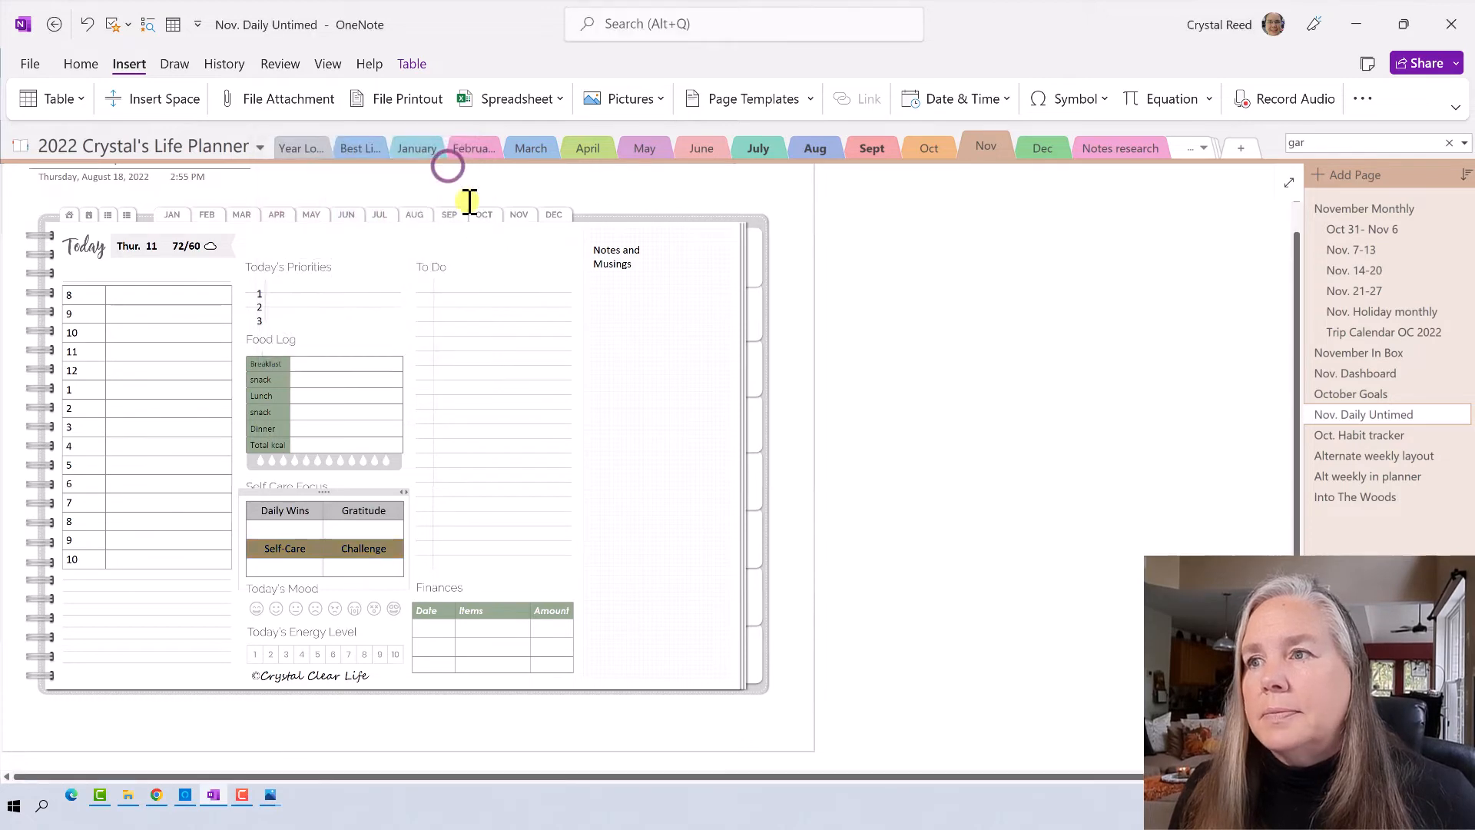
- Change the Self-Care and Challenge label text to white in the Self Care Focus table
click(300, 544)
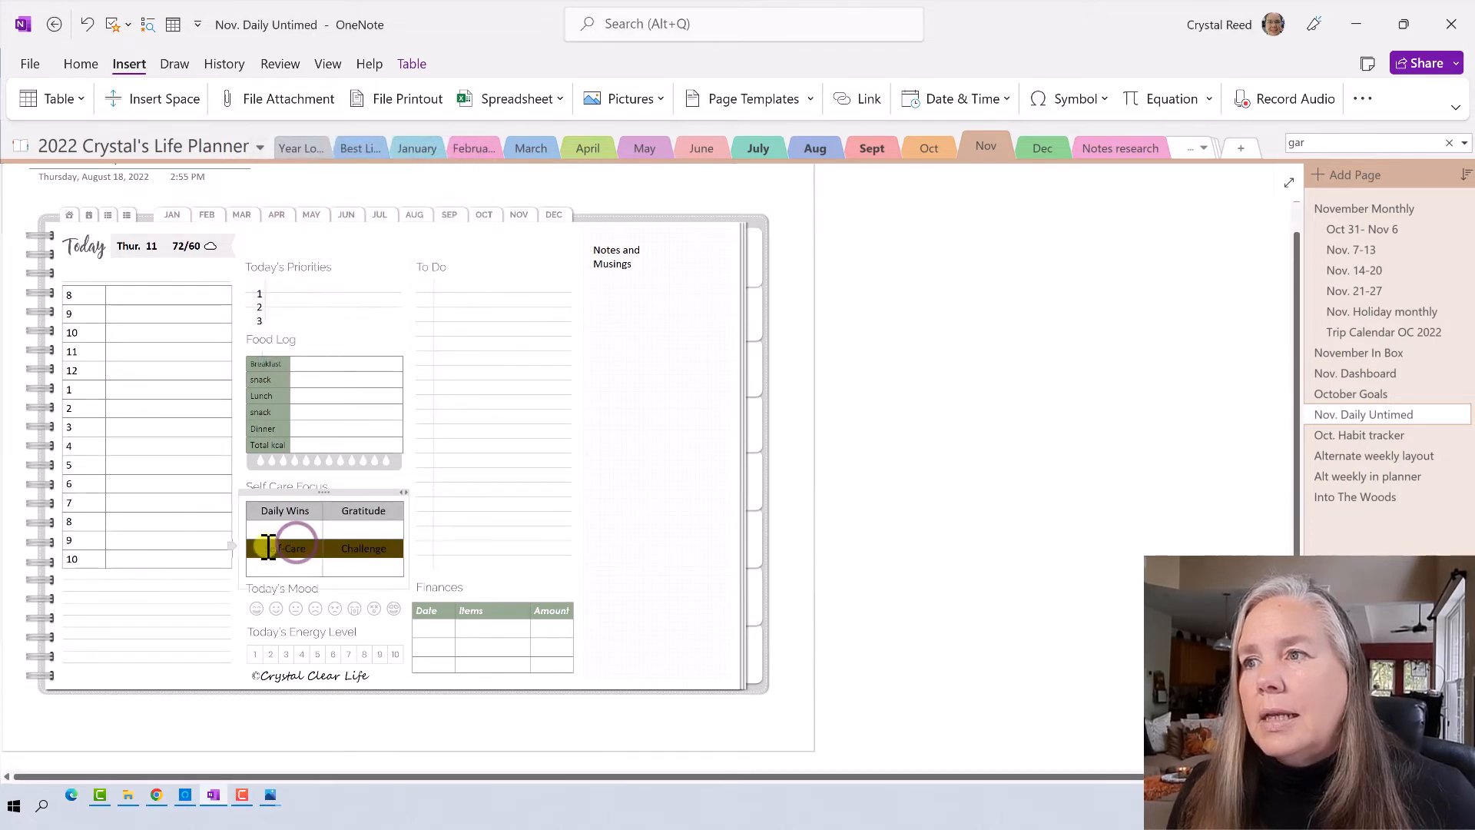
drag(269, 548, 353, 561)
click(390, 548)
click(389, 566)
drag(264, 550, 389, 551)
drag(388, 550, 266, 551)
drag(265, 549, 309, 549)
click(436, 525)
click(527, 319)
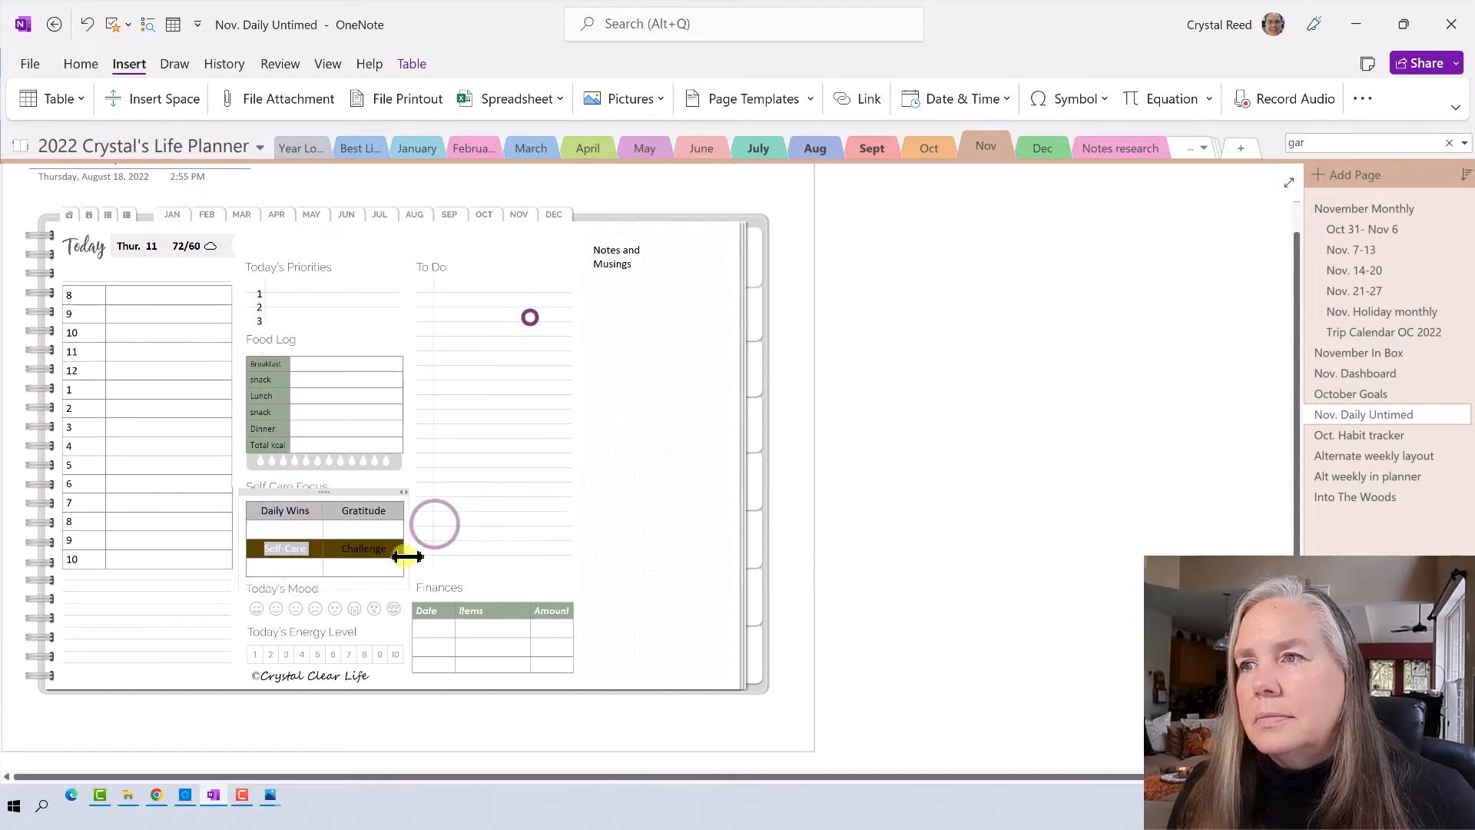
click(504, 525)
click(257, 511)
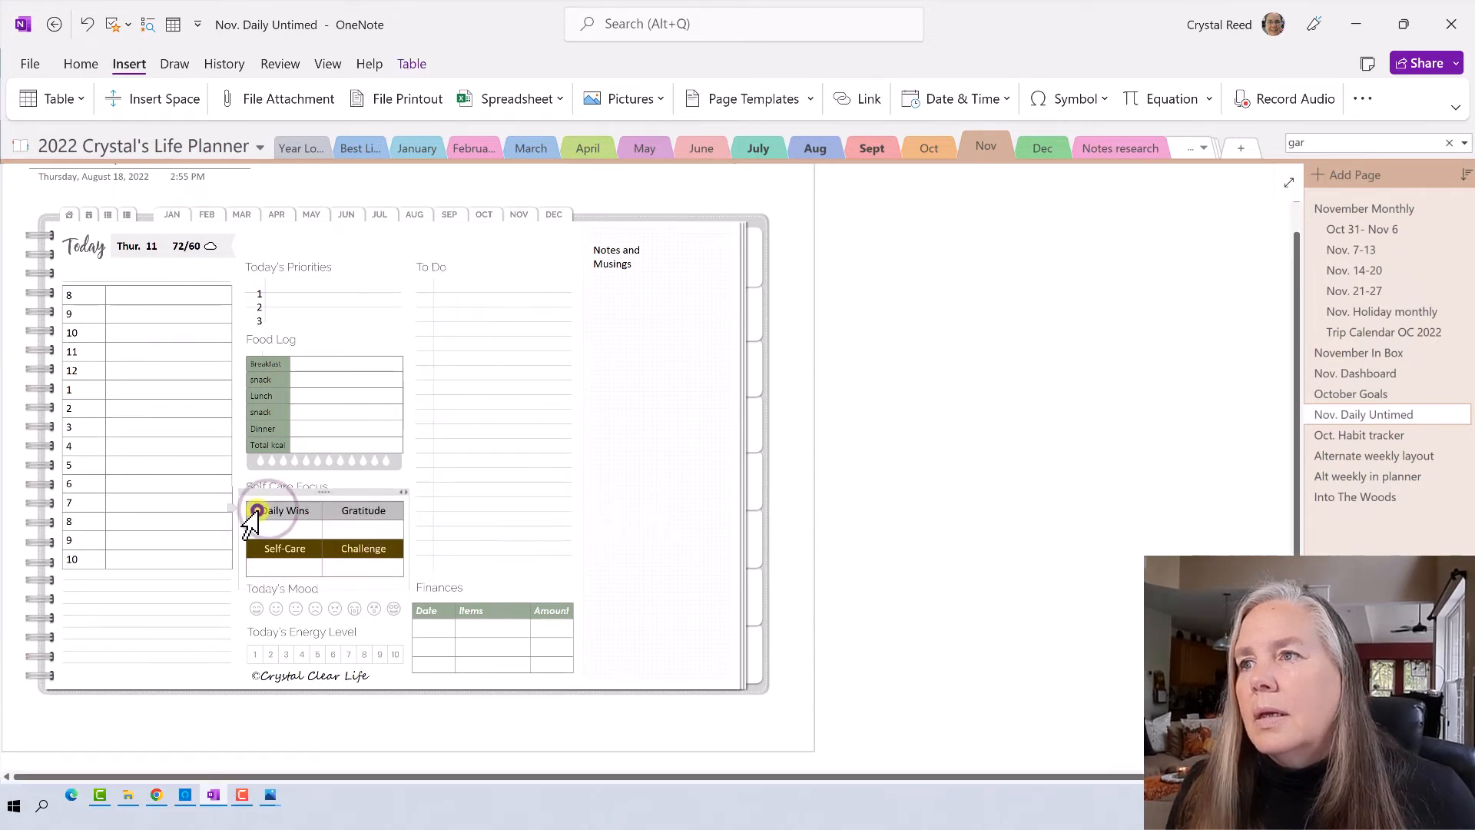
click(343, 509)
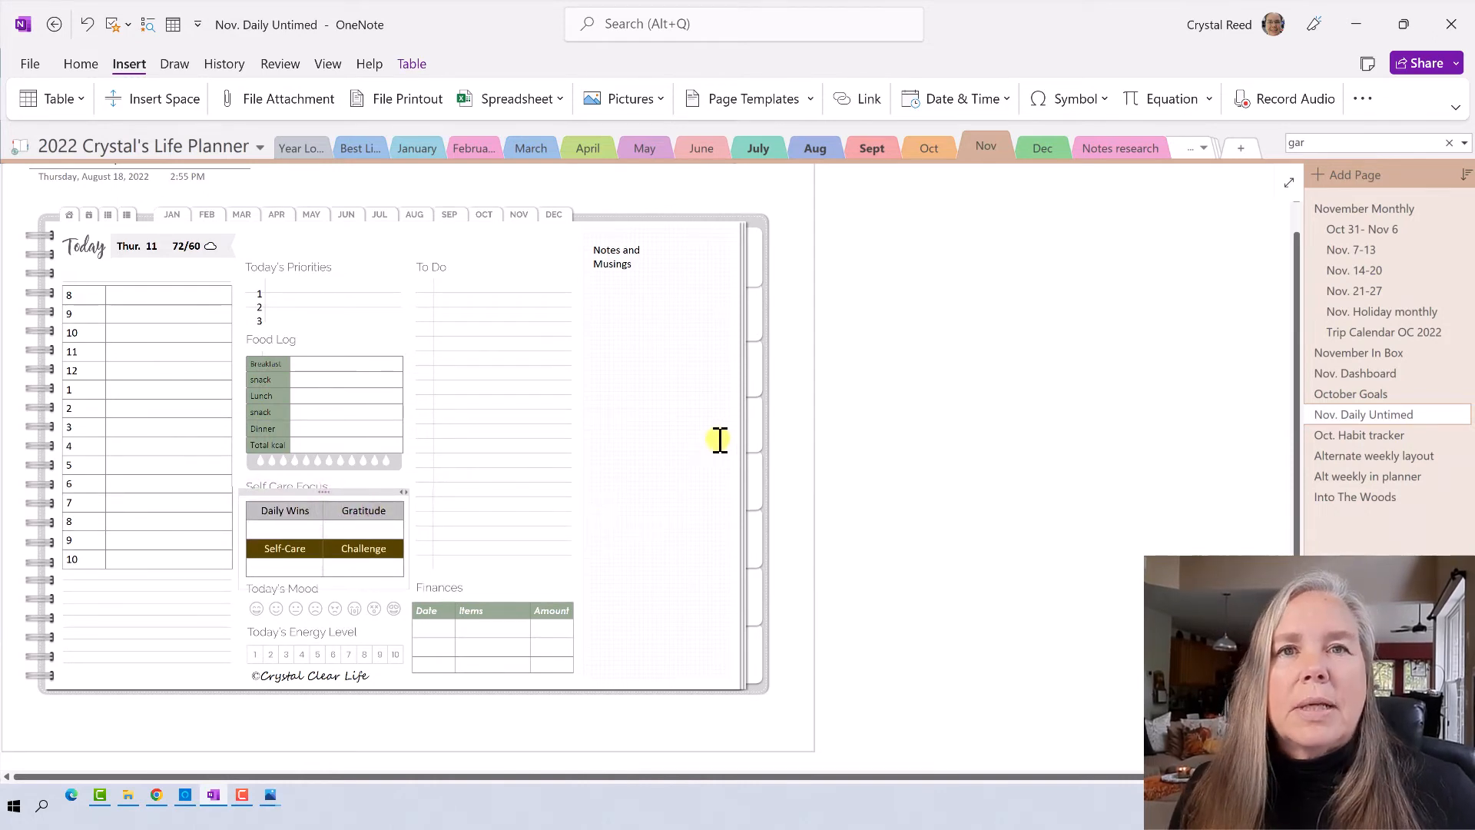
- Copy the fox sticker from the Into The Woods page to Nov. Daily Untimed and place it on the lines below the hourly schedule
click(1328, 496)
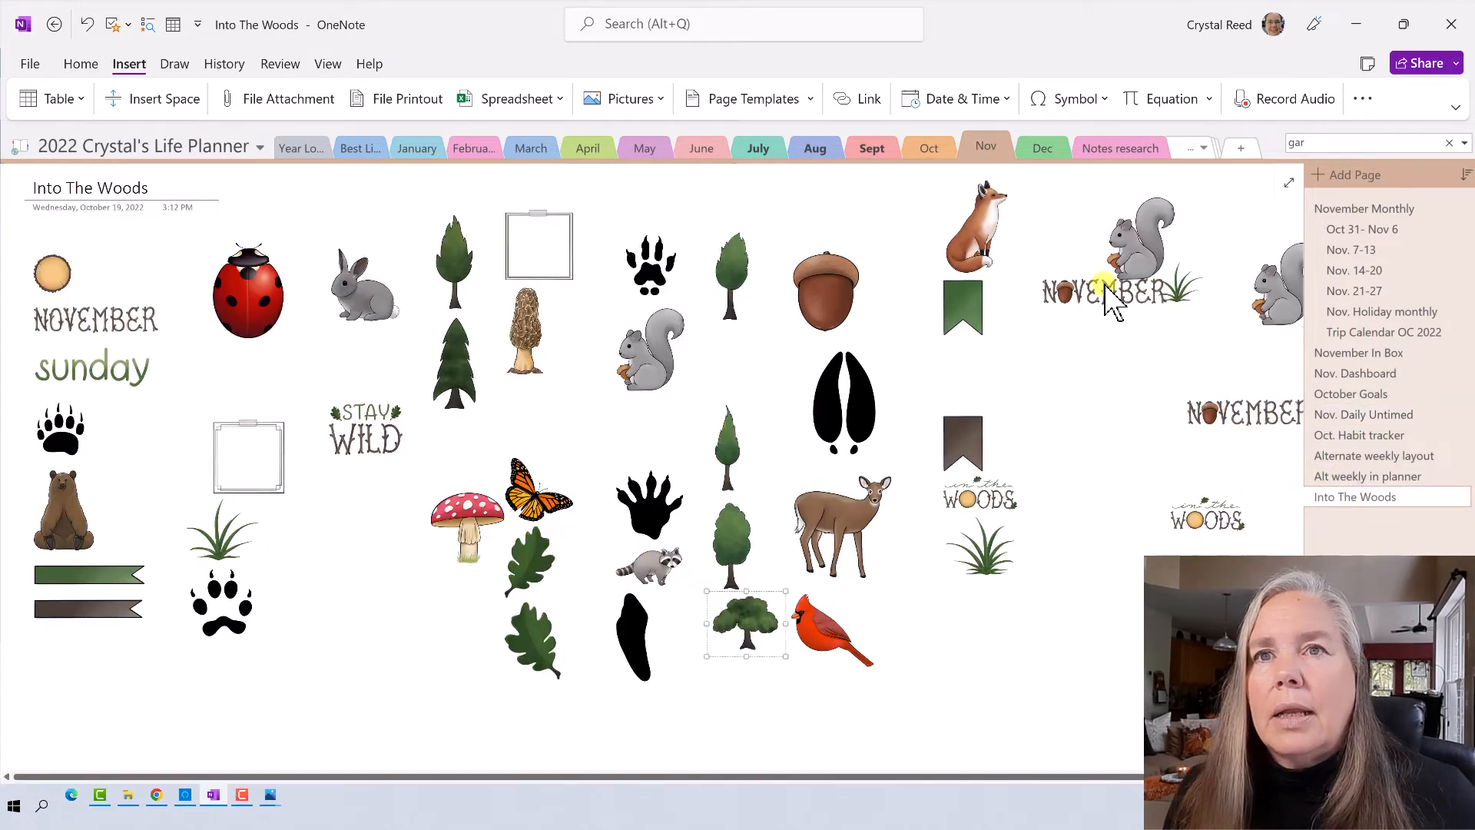
right_click(980, 231)
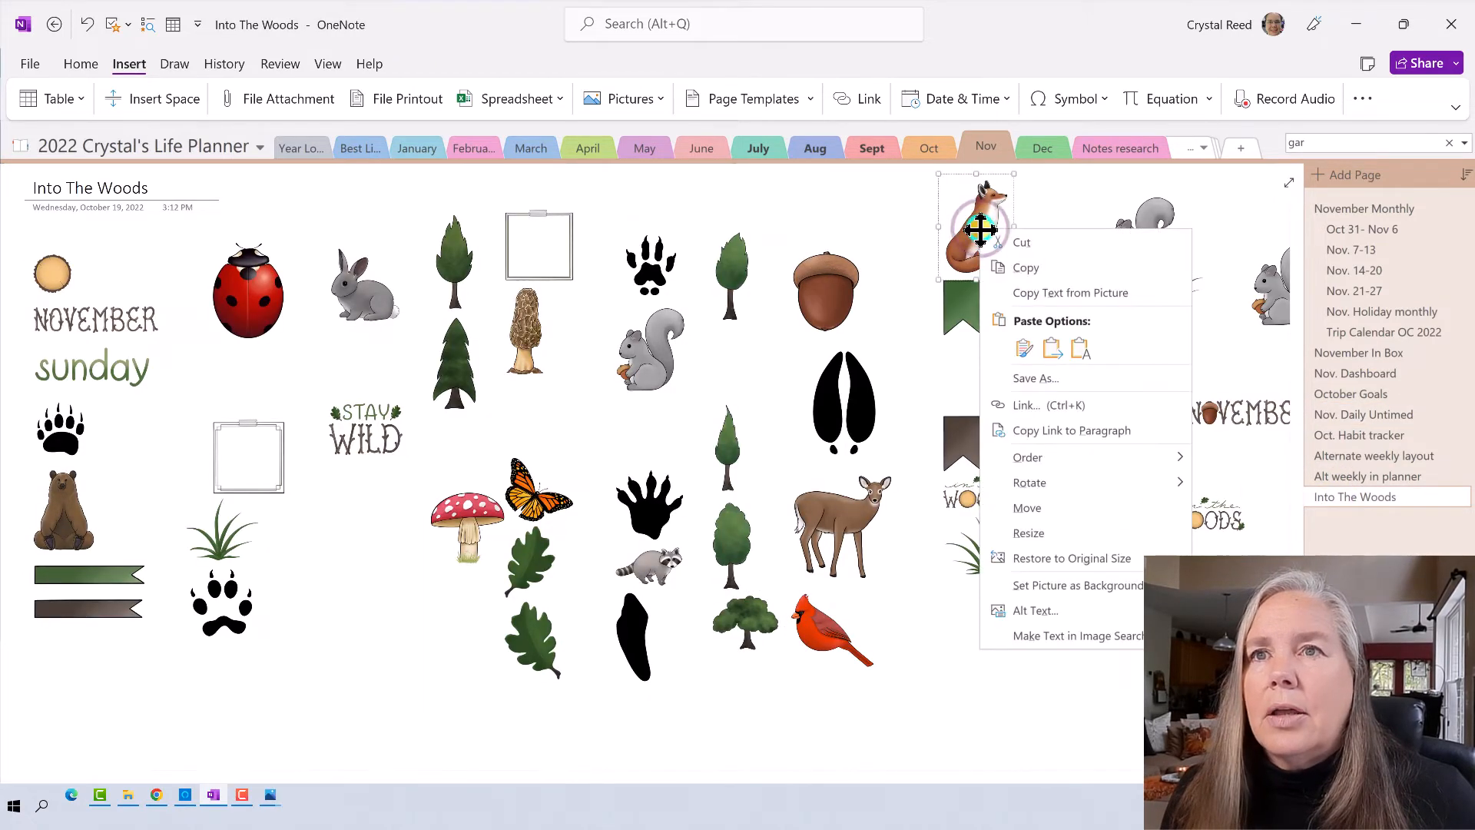
click(1021, 267)
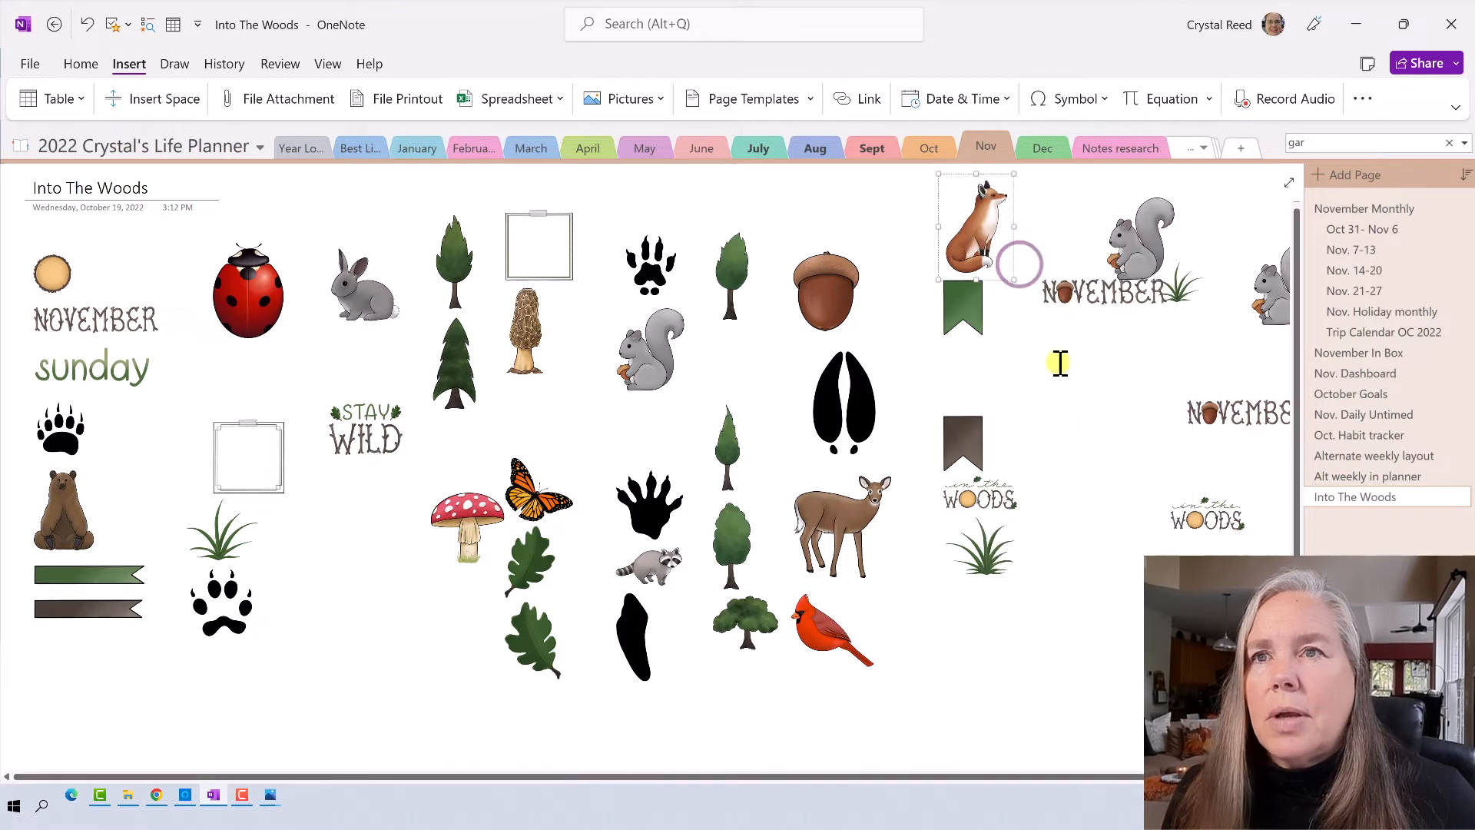
click(1328, 415)
right_click(938, 627)
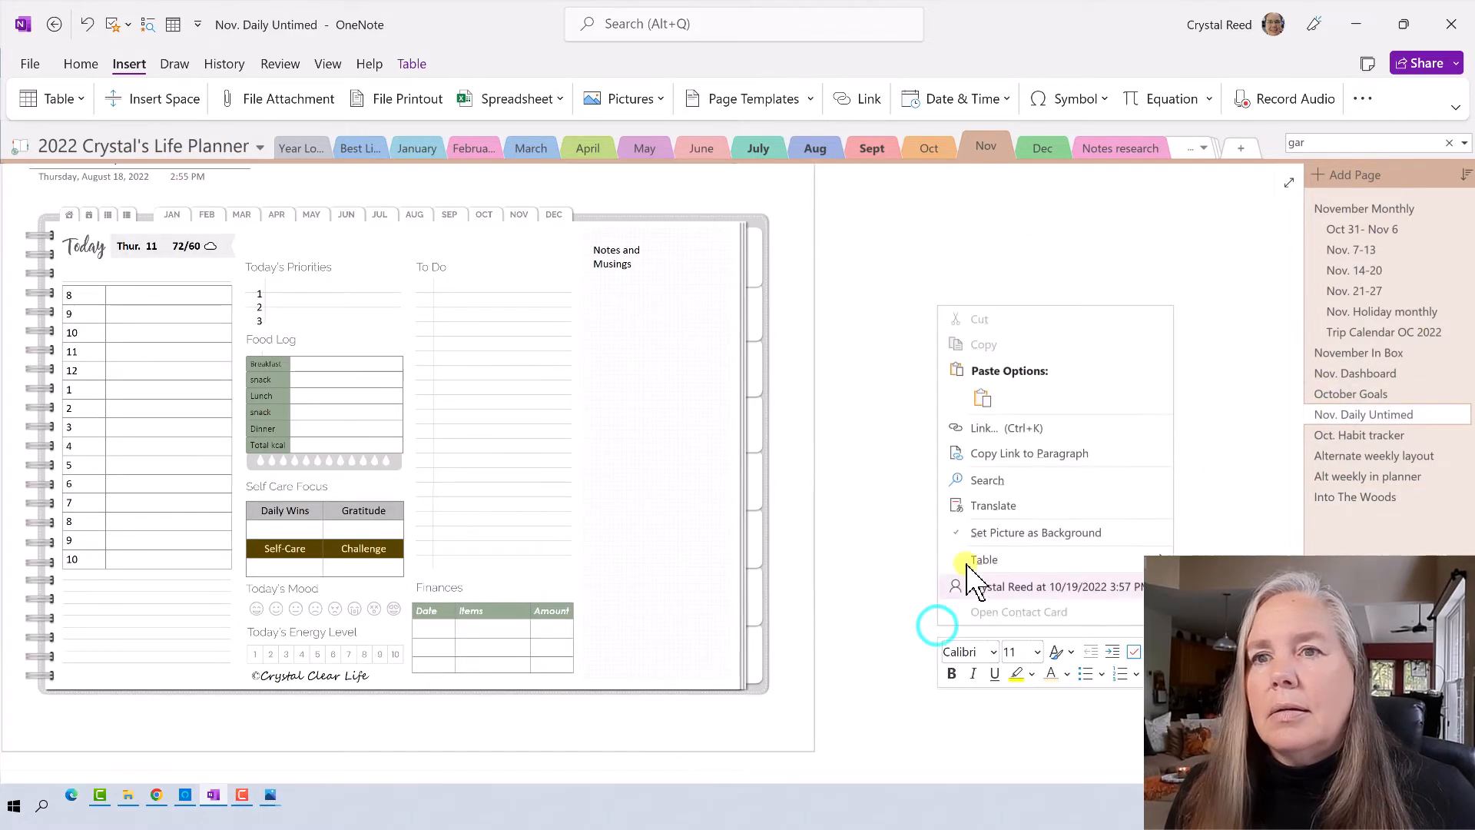
click(982, 399)
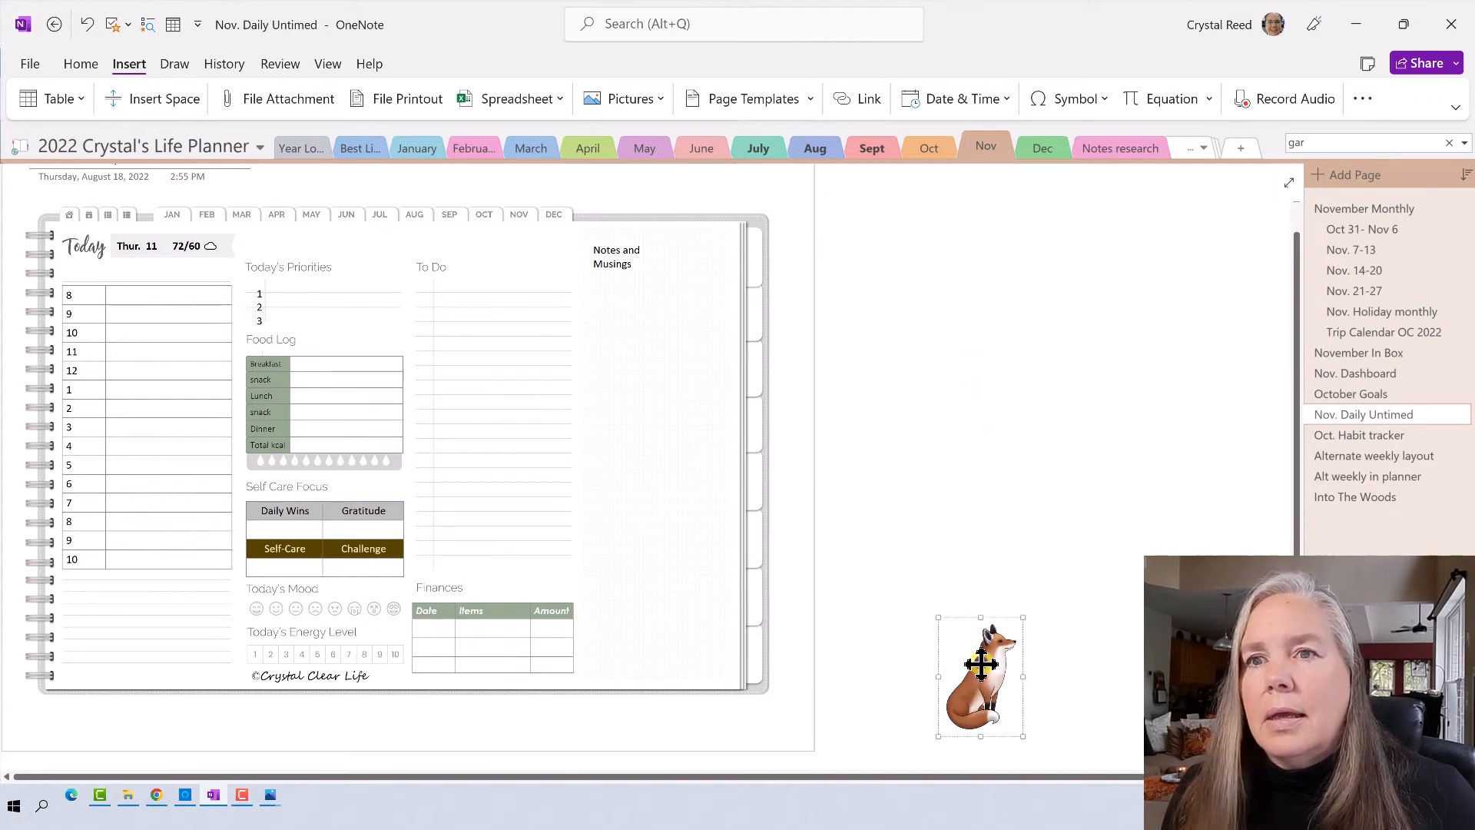
drag(967, 680, 89, 614)
click(149, 624)
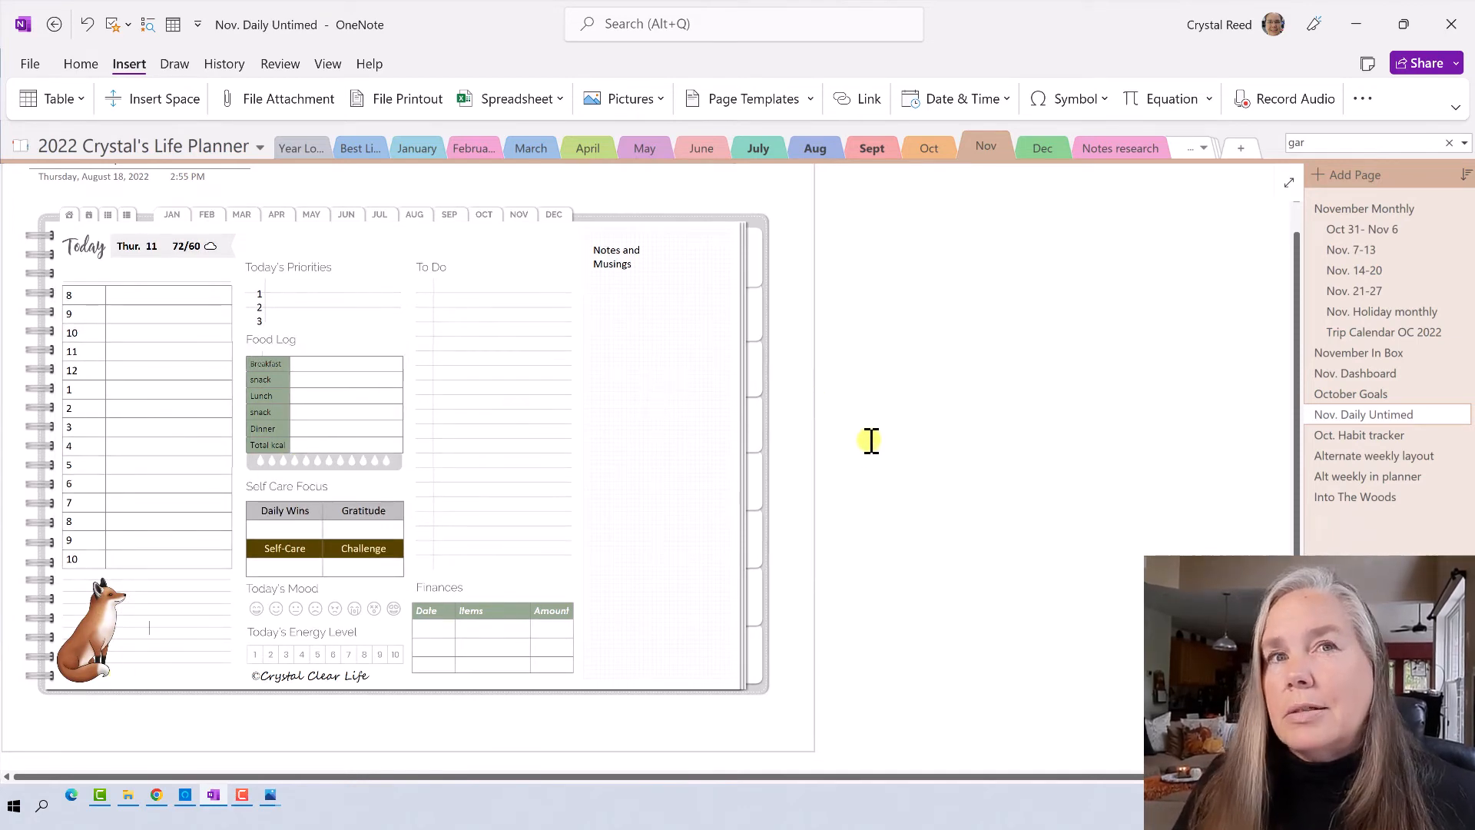
- Copy the upper square frame sticker, beside the trees, from the Into The Woods page
click(1338, 496)
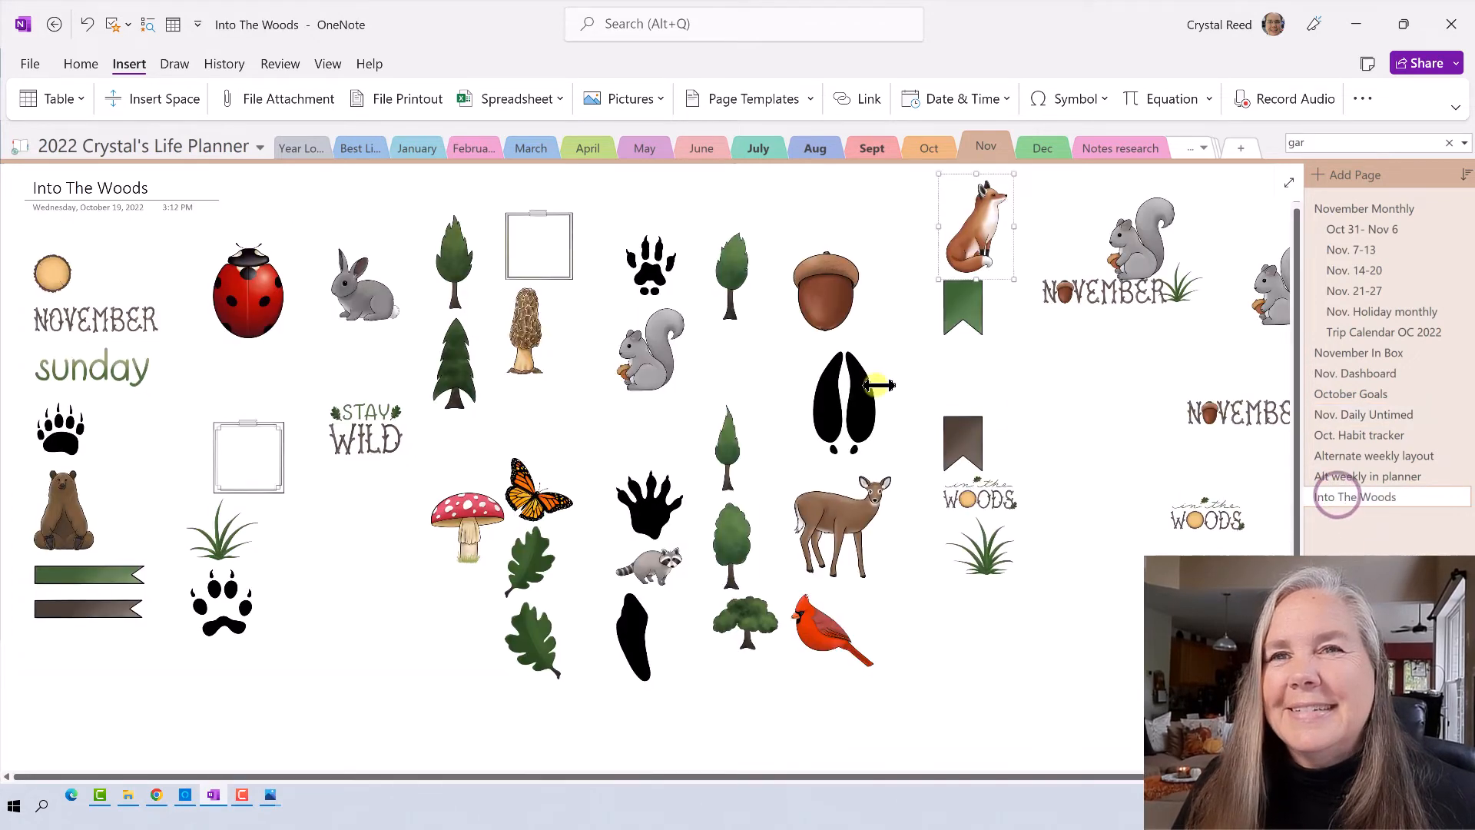
click(537, 231)
right_click(537, 231)
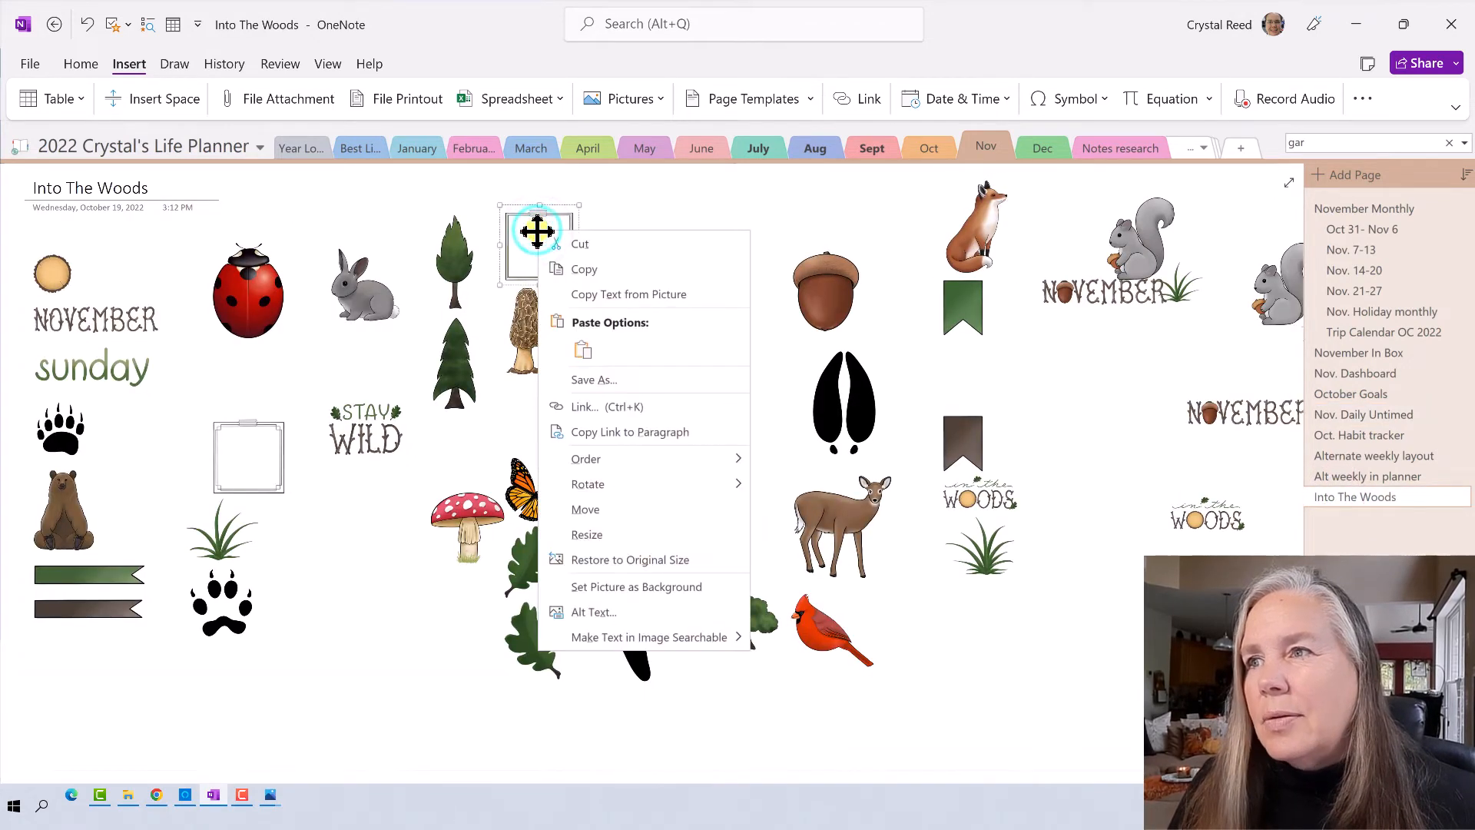
click(587, 270)
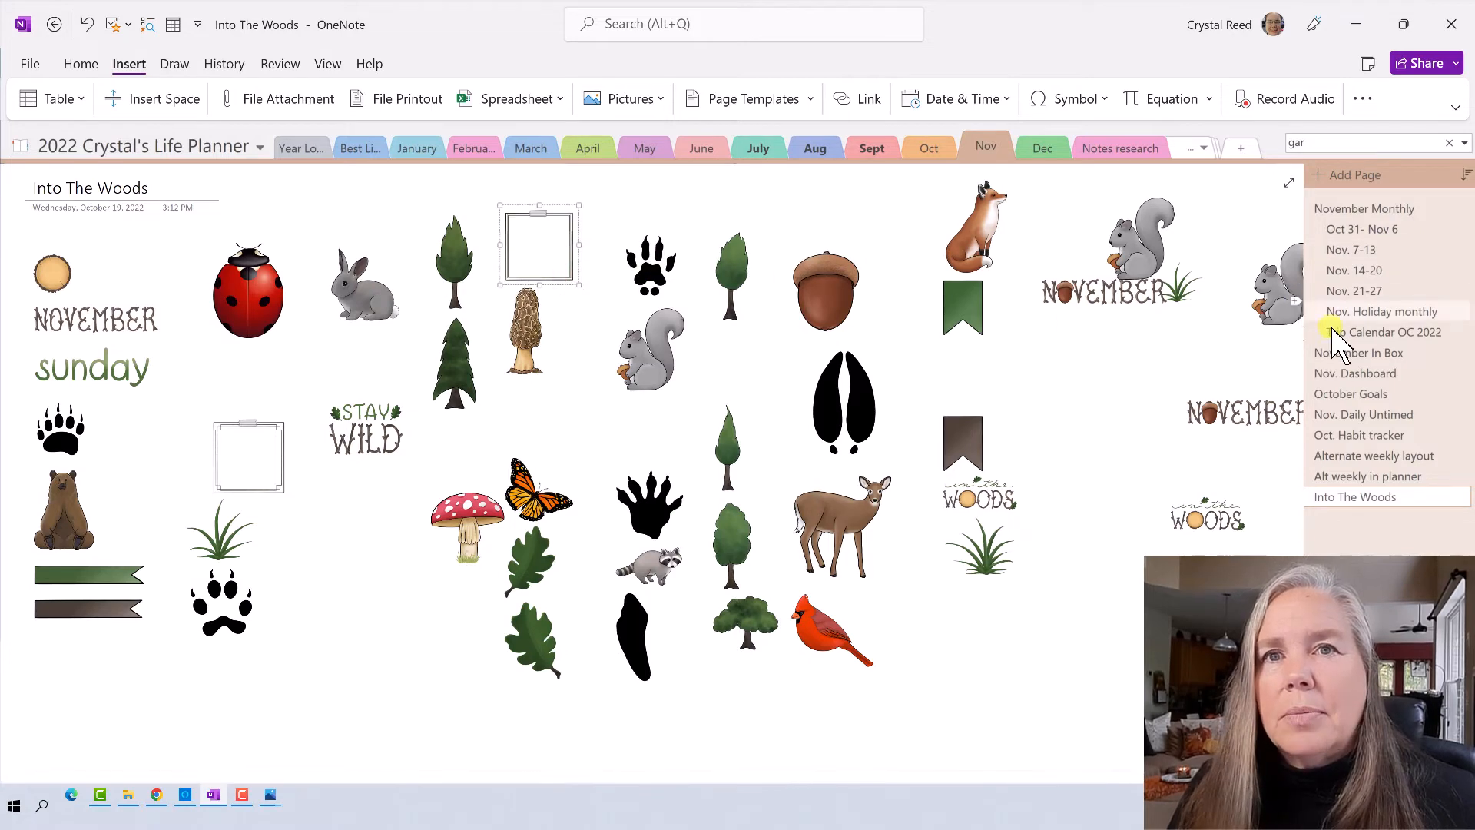
click(1333, 376)
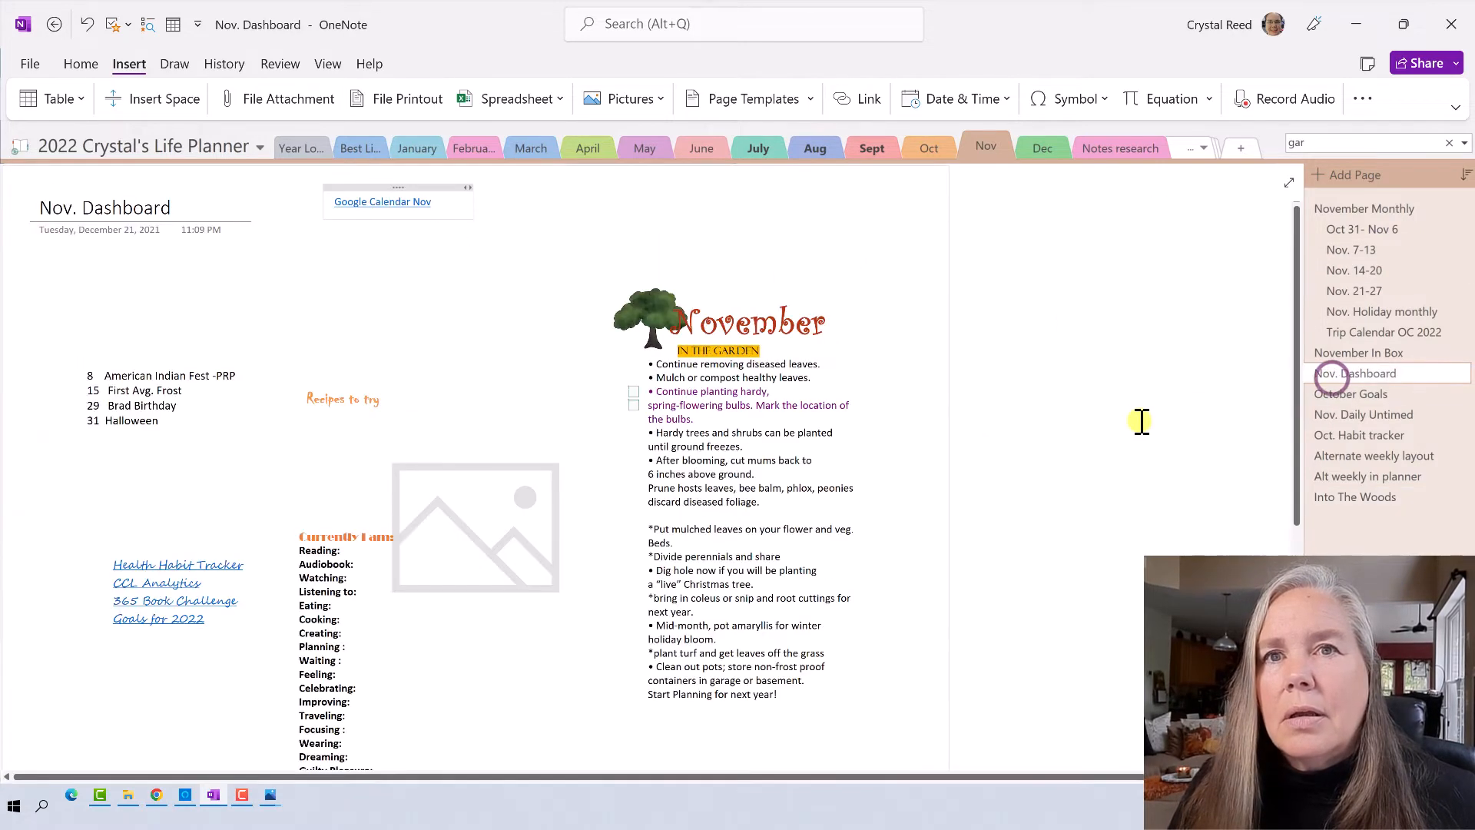
right_click(1102, 411)
click(1192, 266)
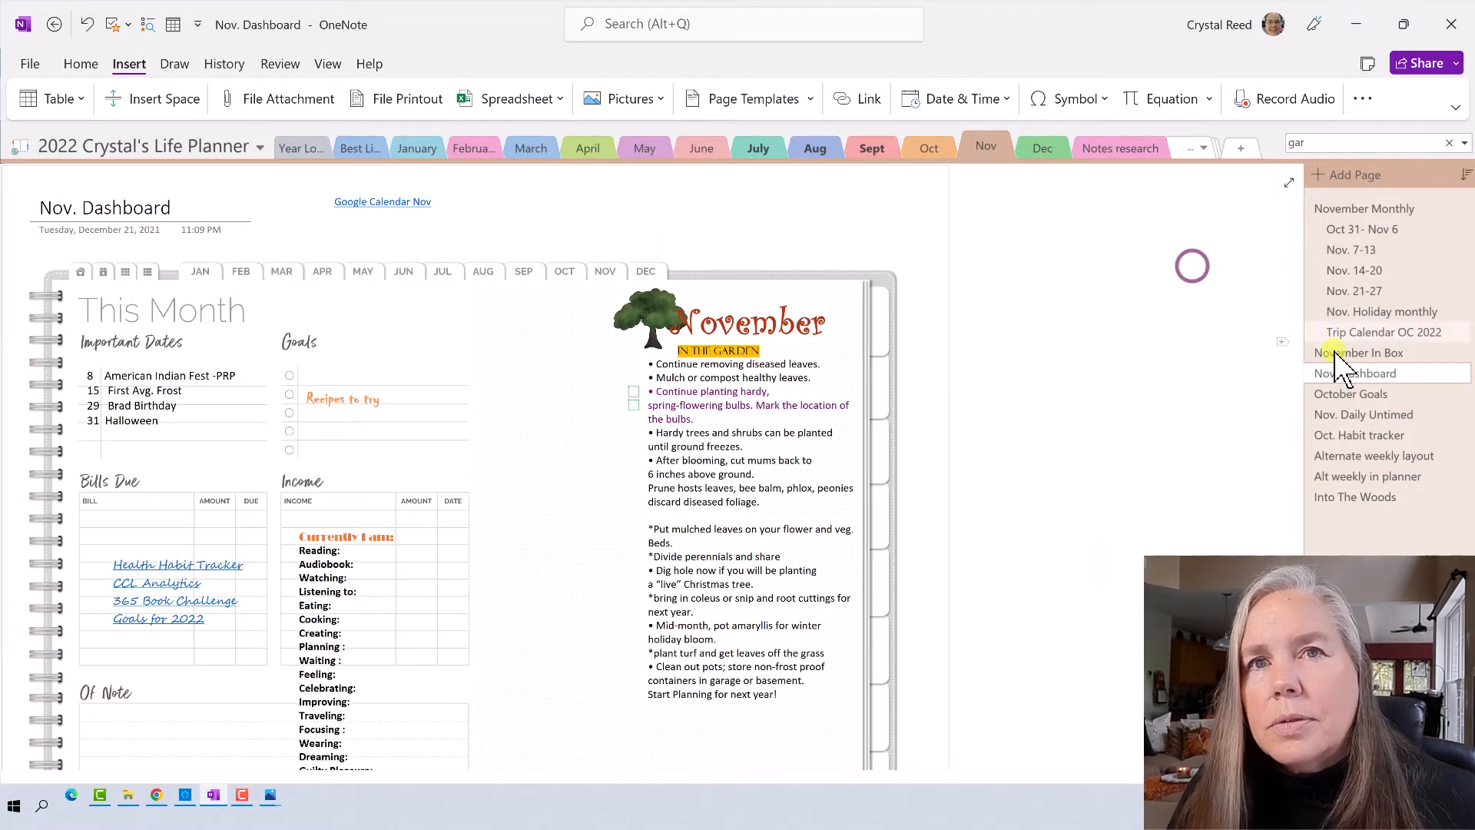
- Paste the frame sticker on Nov. Daily Untimed, enlarge it and fit it across the upper part of the notes column
click(1336, 415)
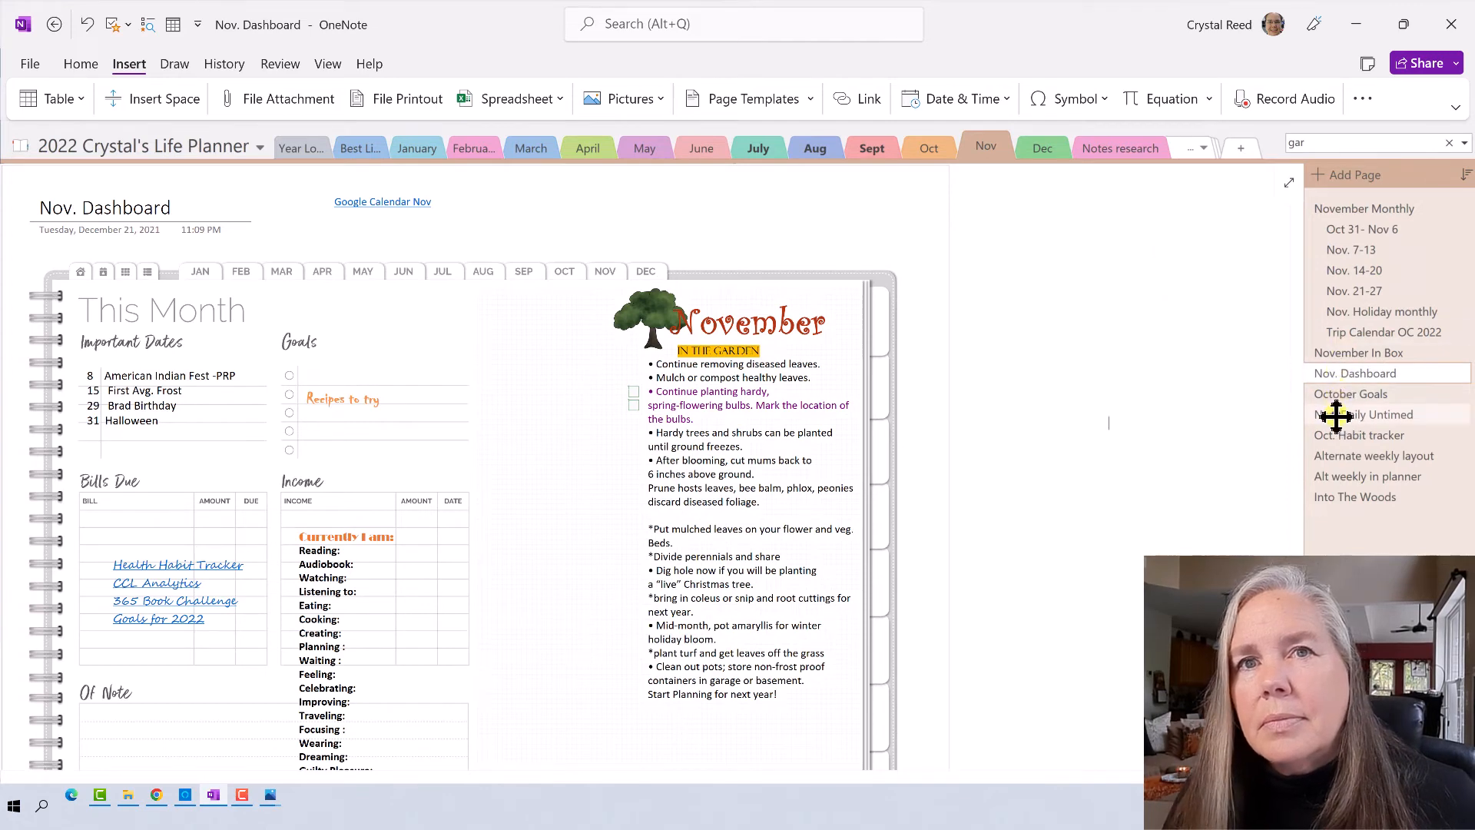
right_click(1129, 421)
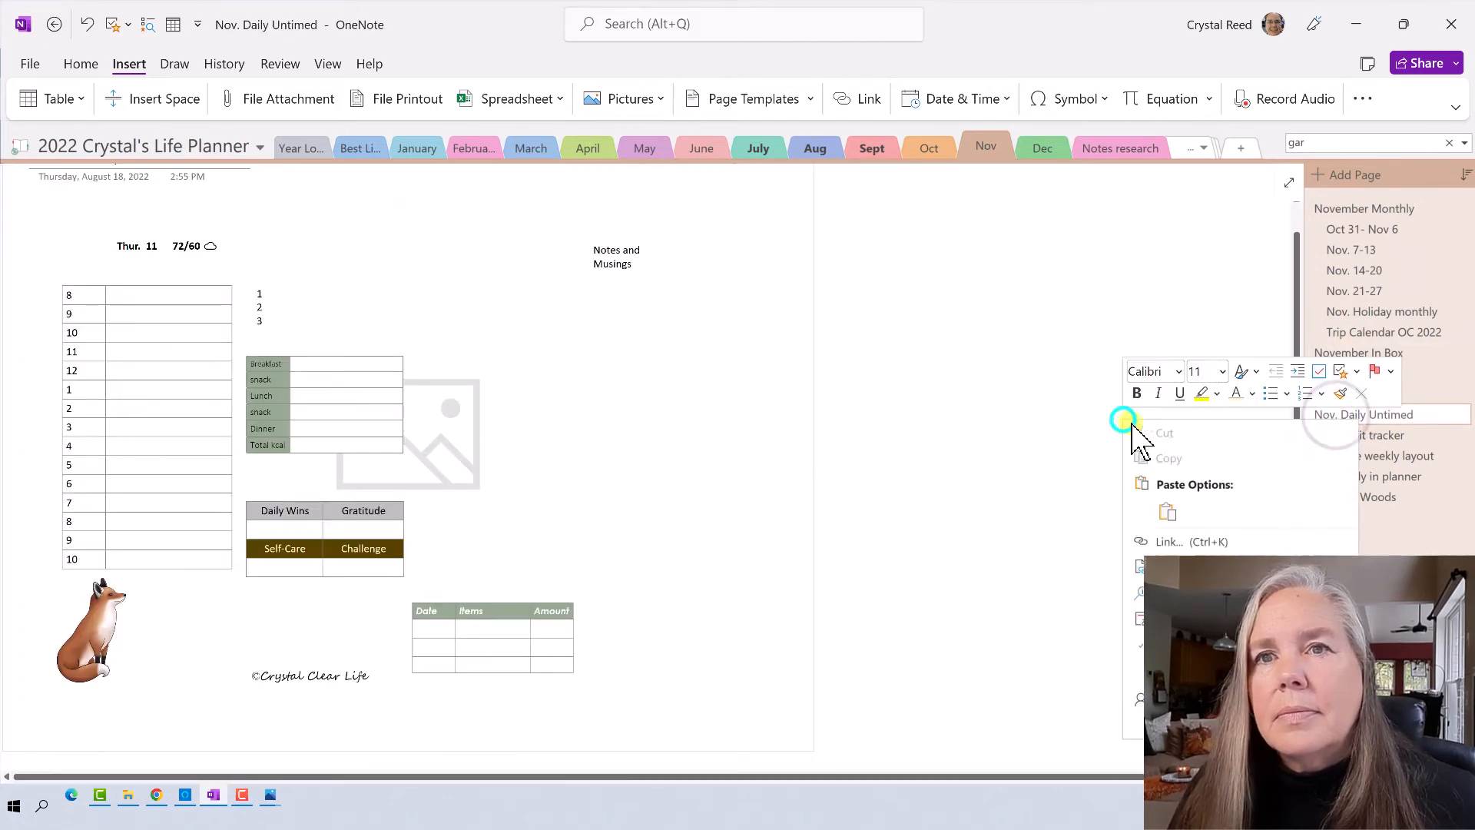
click(1163, 502)
drag(1166, 445, 787, 422)
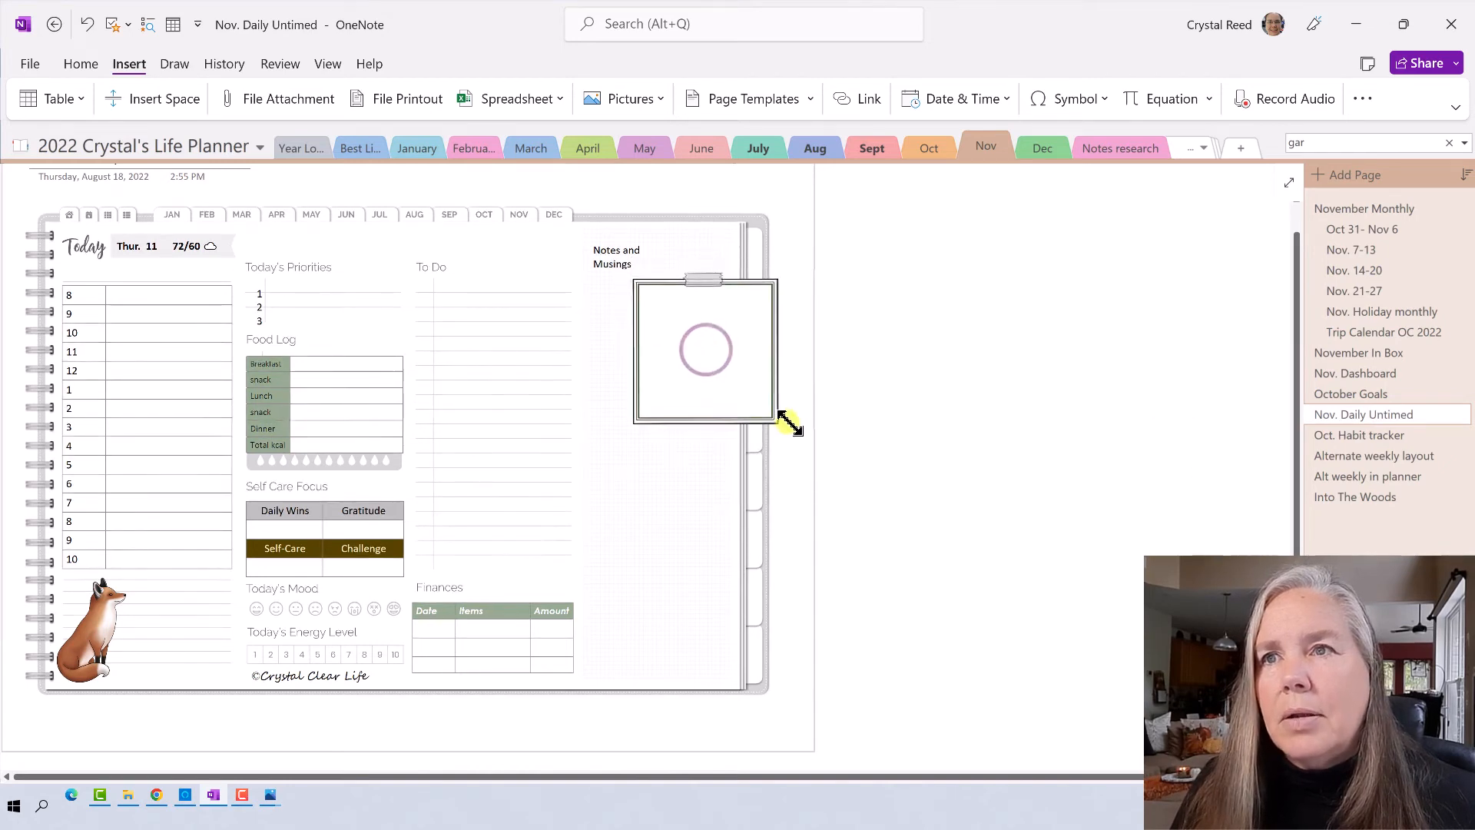
drag(712, 387, 656, 387)
- Cut the Notes and Musings text, paste it again so it lies above the frame, and place it inside the frame's upper part
drag(643, 239, 893, 331)
right_click(893, 331)
click(924, 342)
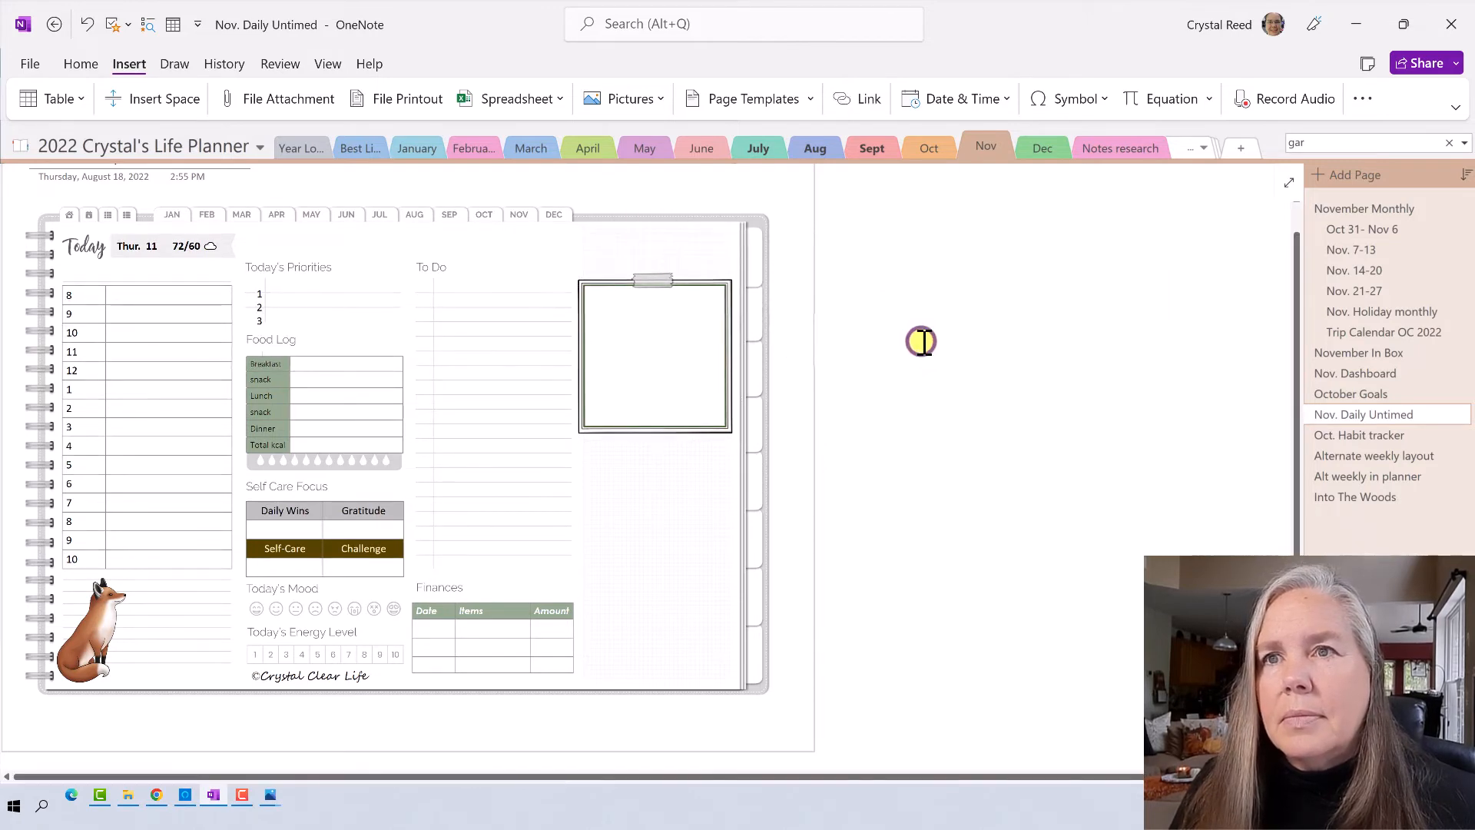
click(662, 284)
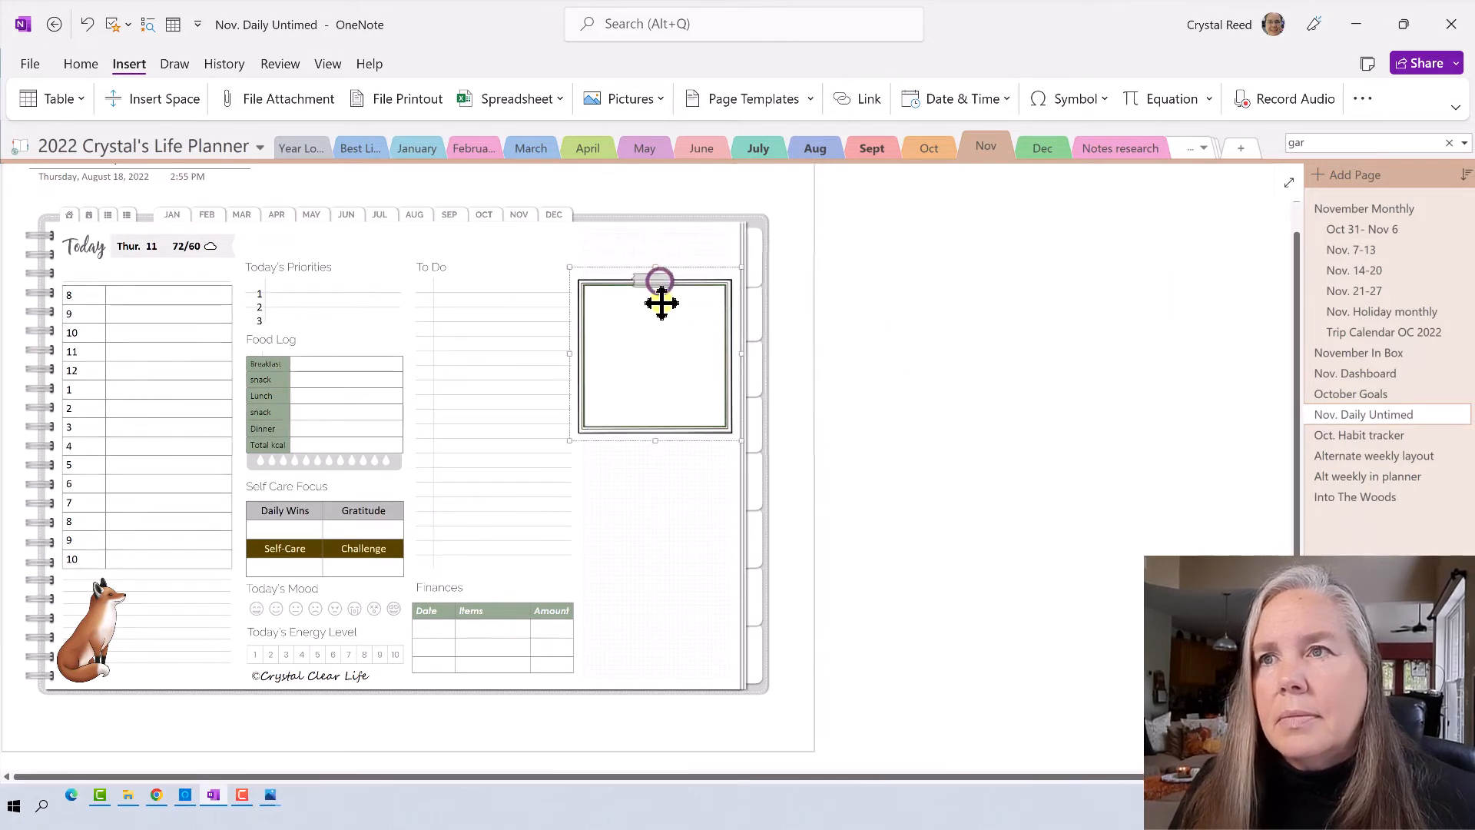
right_click(912, 346)
click(959, 440)
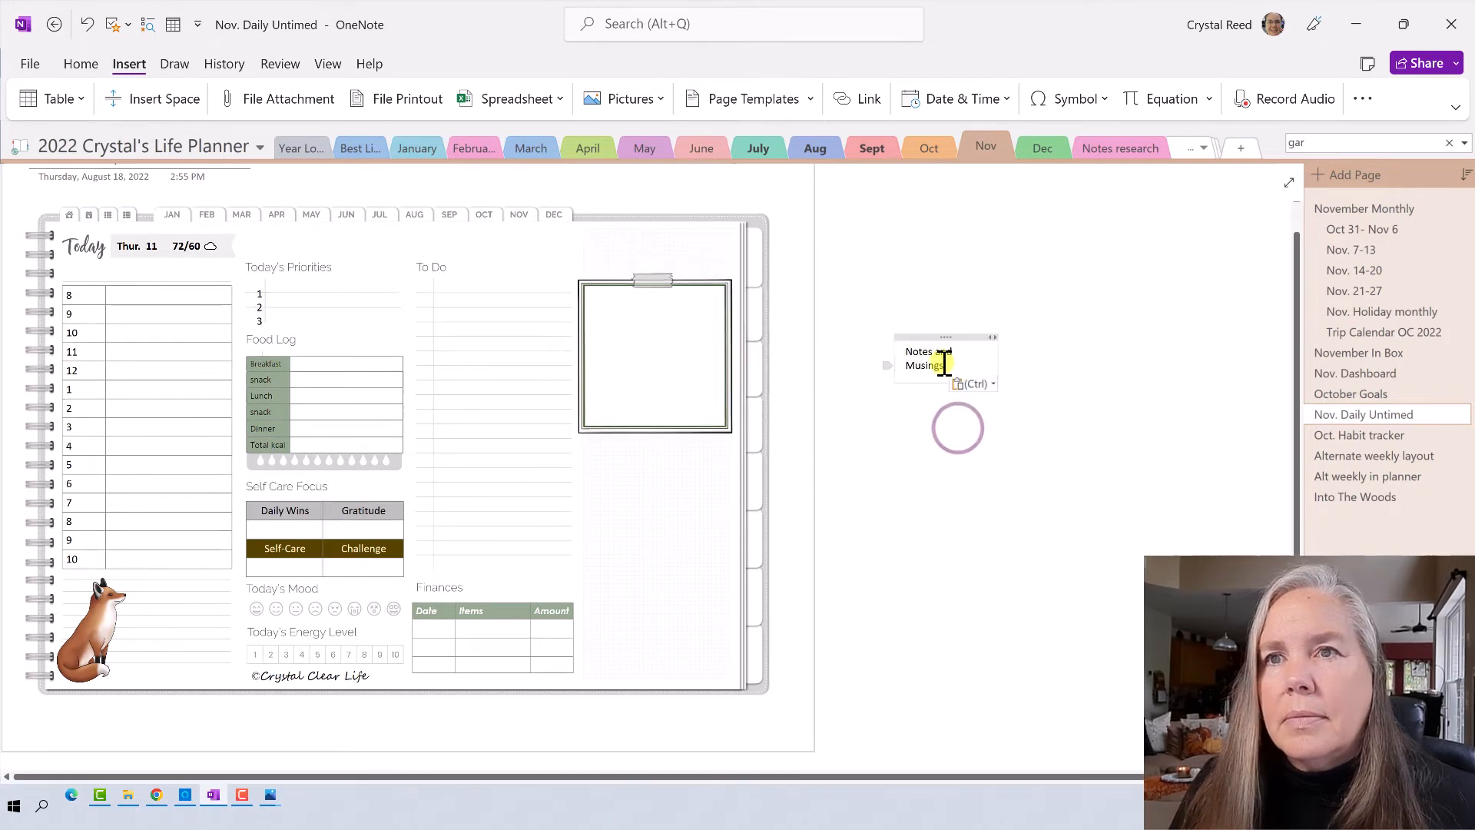
drag(946, 338, 637, 289)
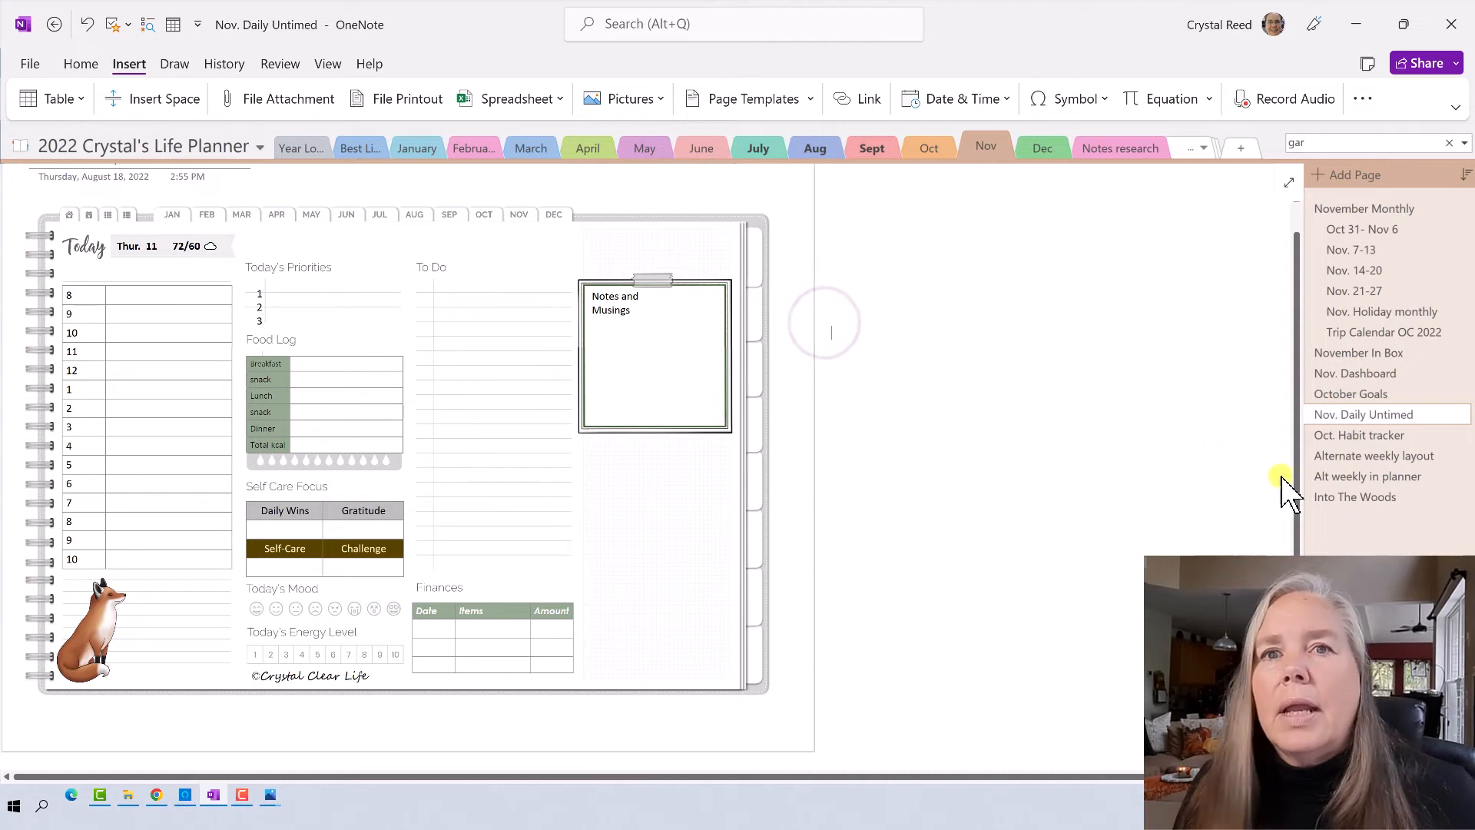
- Copy the butterfly sticker from the Into The Woods page and paste it on Nov. Daily Untimed
click(1363, 498)
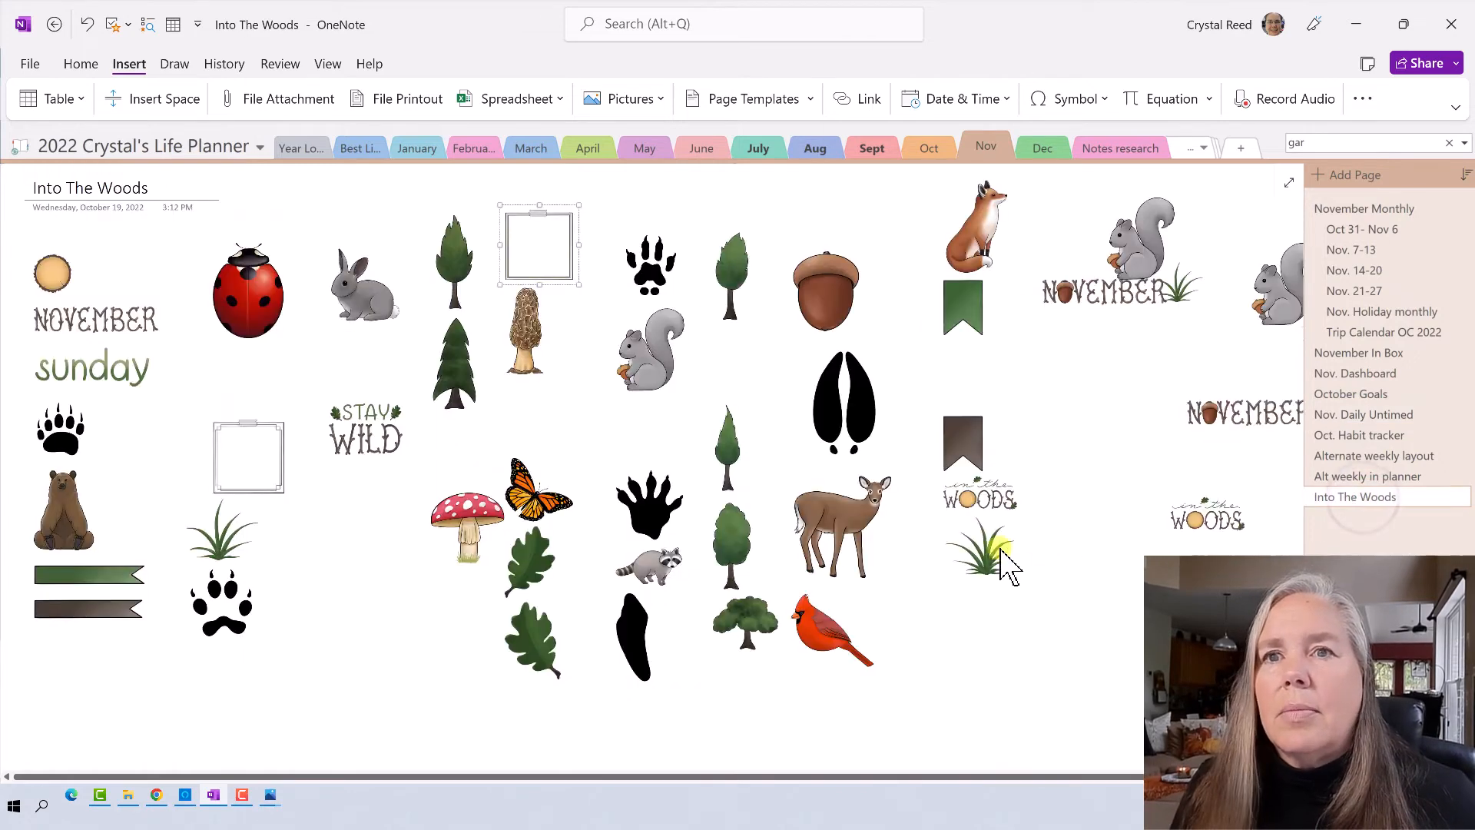
right_click(547, 504)
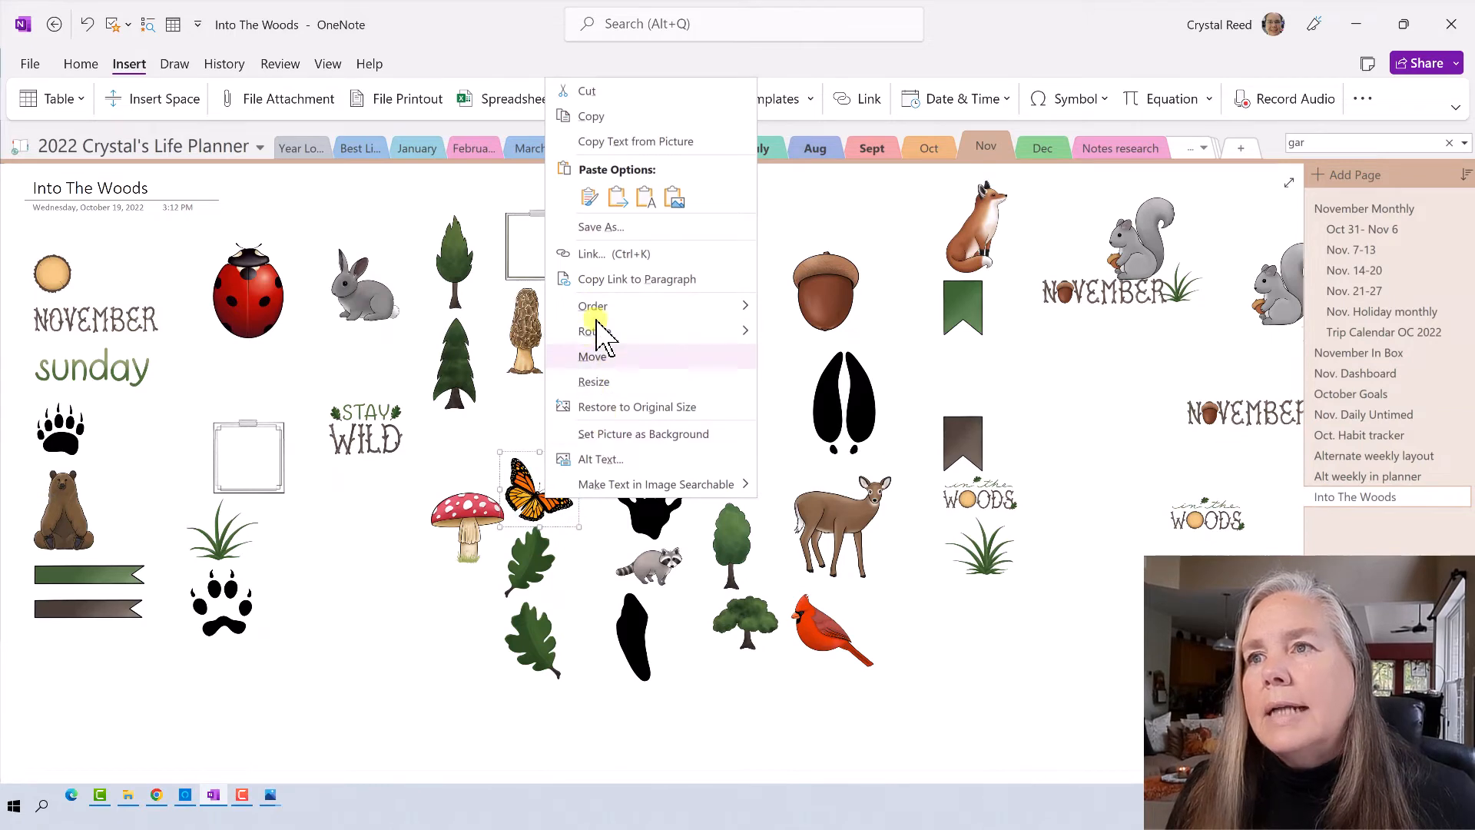
click(592, 116)
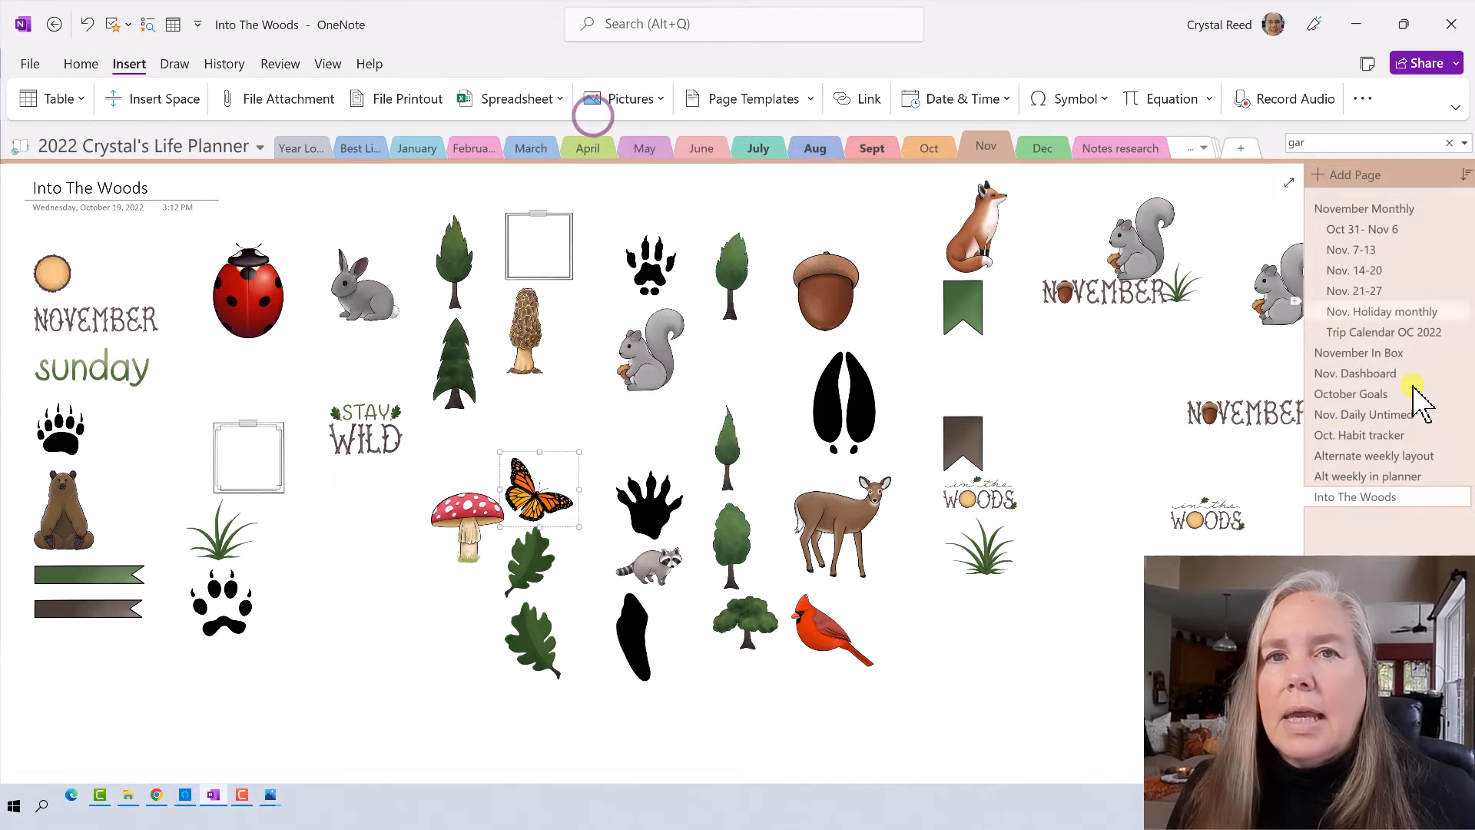
click(1337, 415)
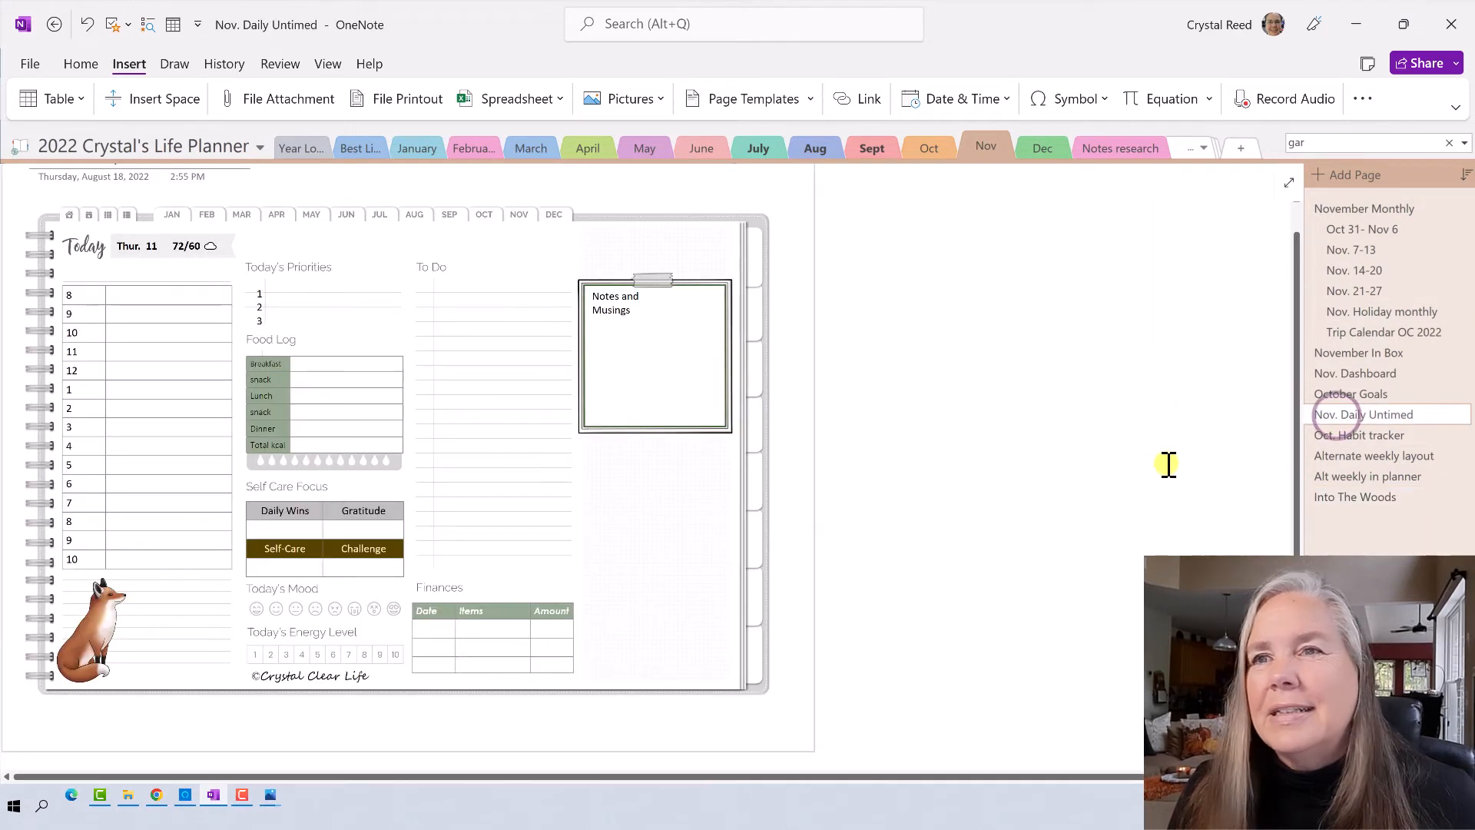
right_click(1129, 471)
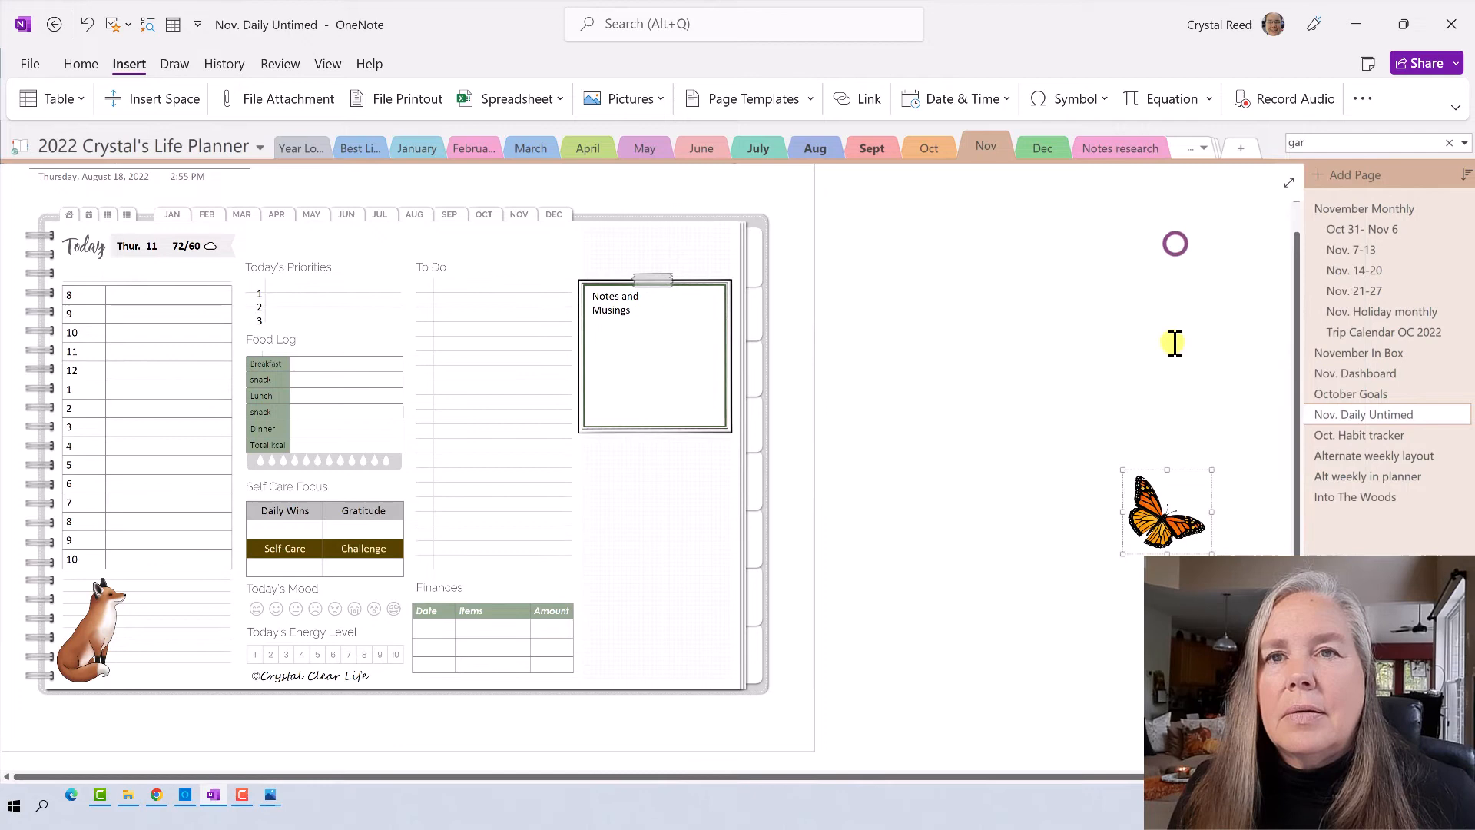
- Rotate the butterfly 90° left and place it on the upper right corner of the Notes and Musings frame
right_click(1189, 508)
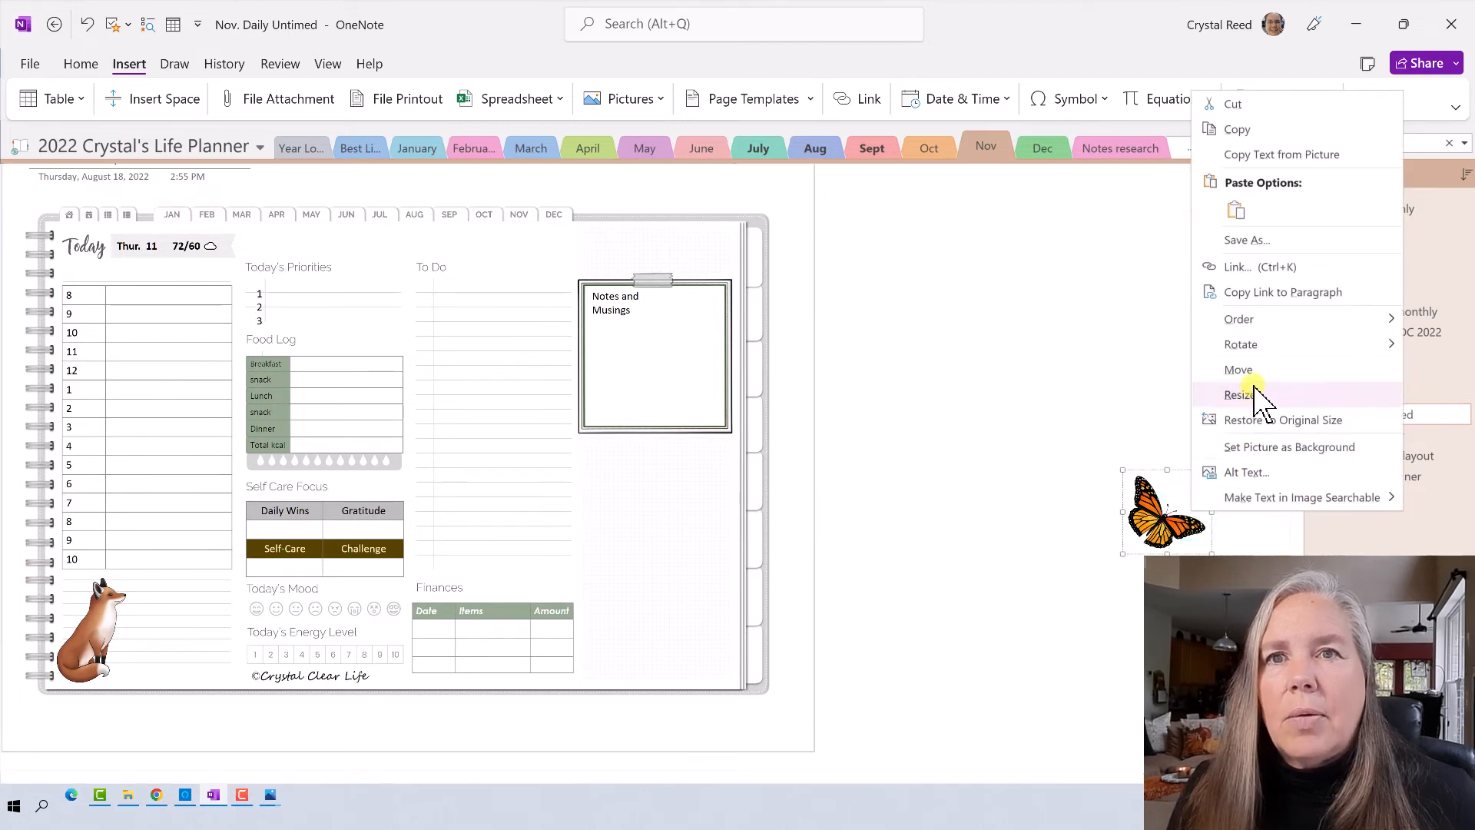
click(1277, 345)
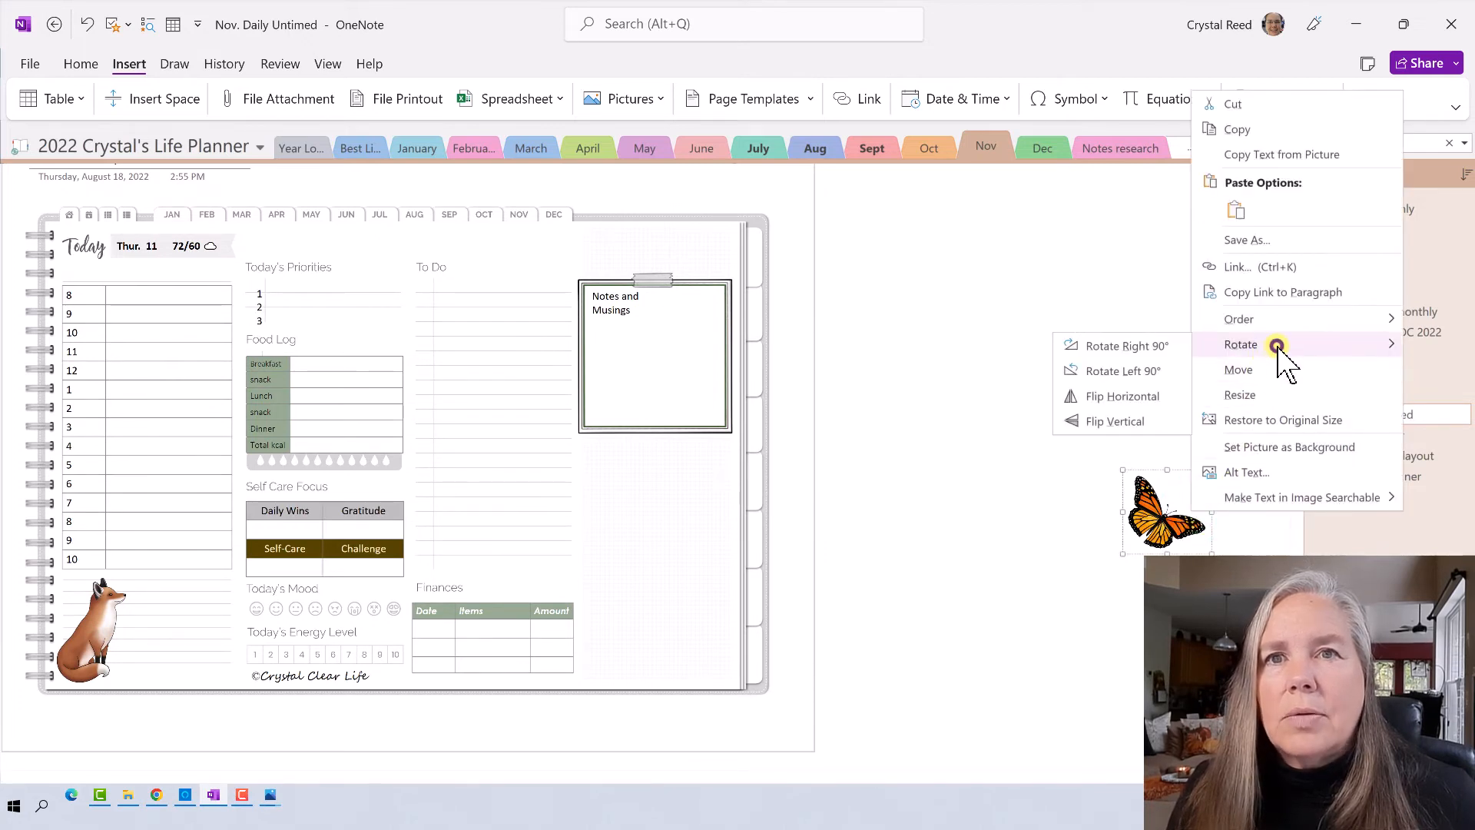
click(1147, 371)
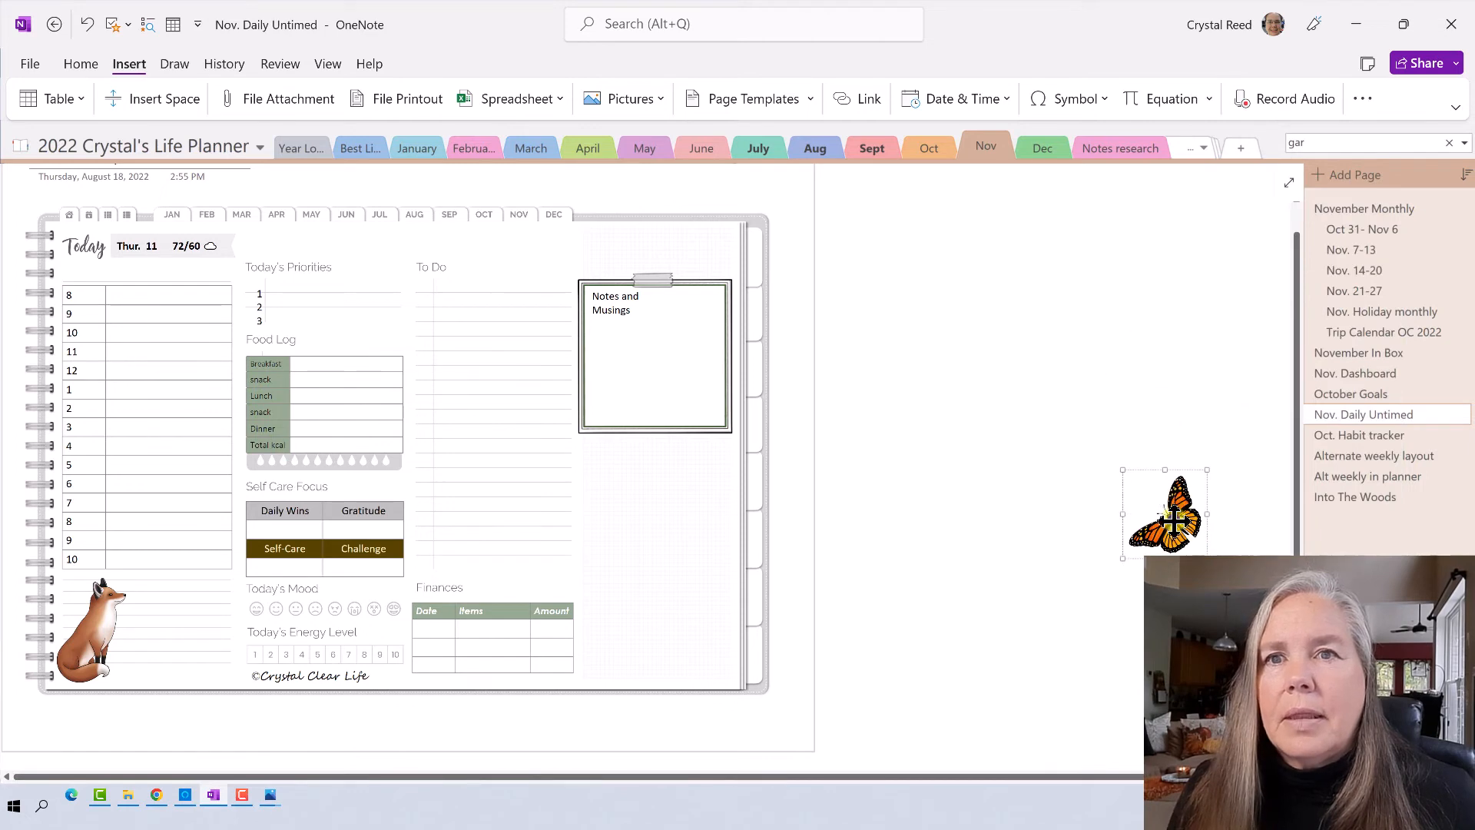
key(ctrl+v)
drag(767, 278, 735, 298)
click(884, 368)
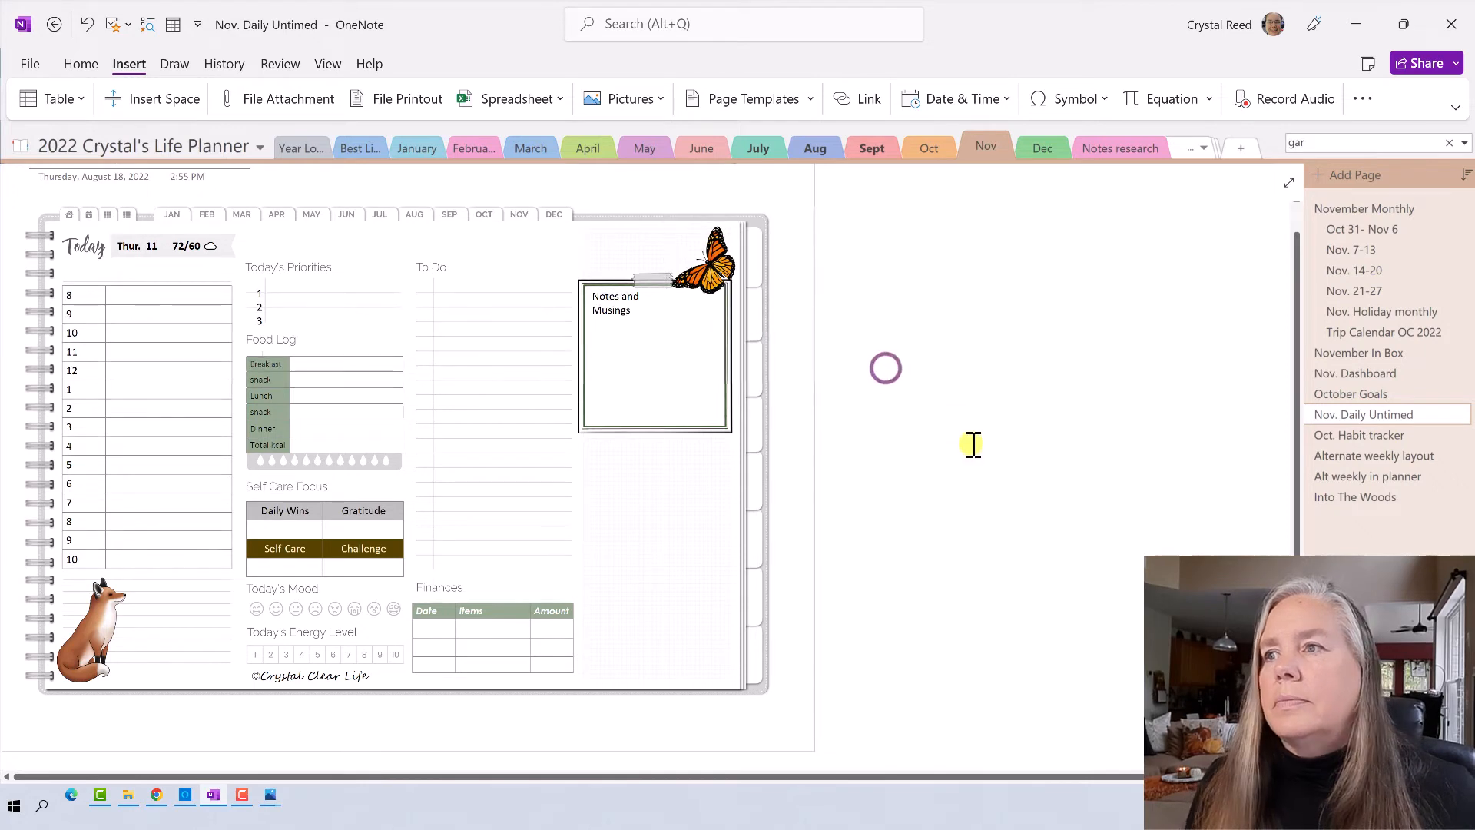
- Cut the spare In the Woods sticker from the Into The Woods page and paste it at the lower right corner of the Nov. Daily Untimed planner
click(1348, 498)
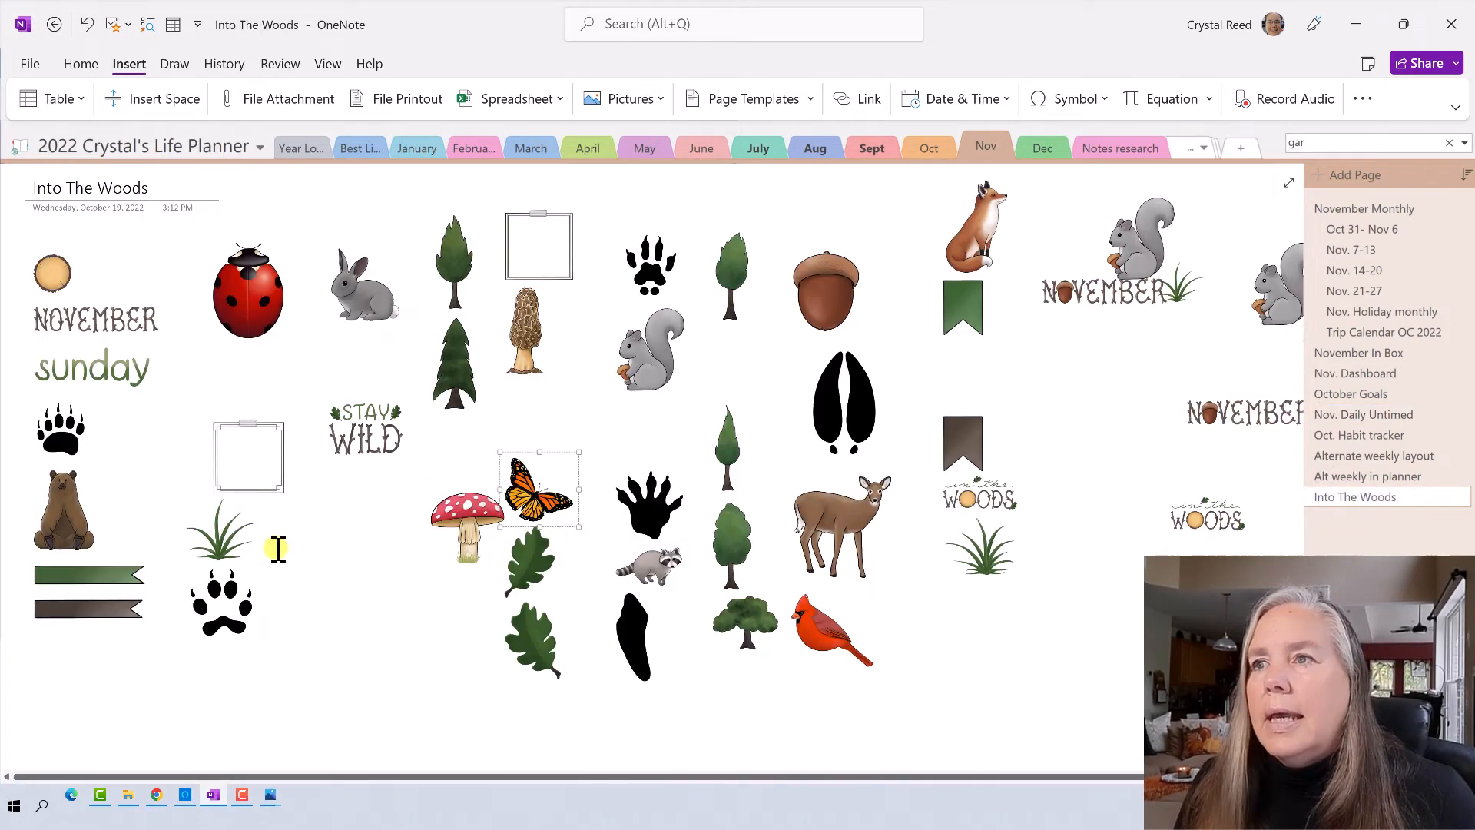
click(1209, 510)
right_click(1210, 512)
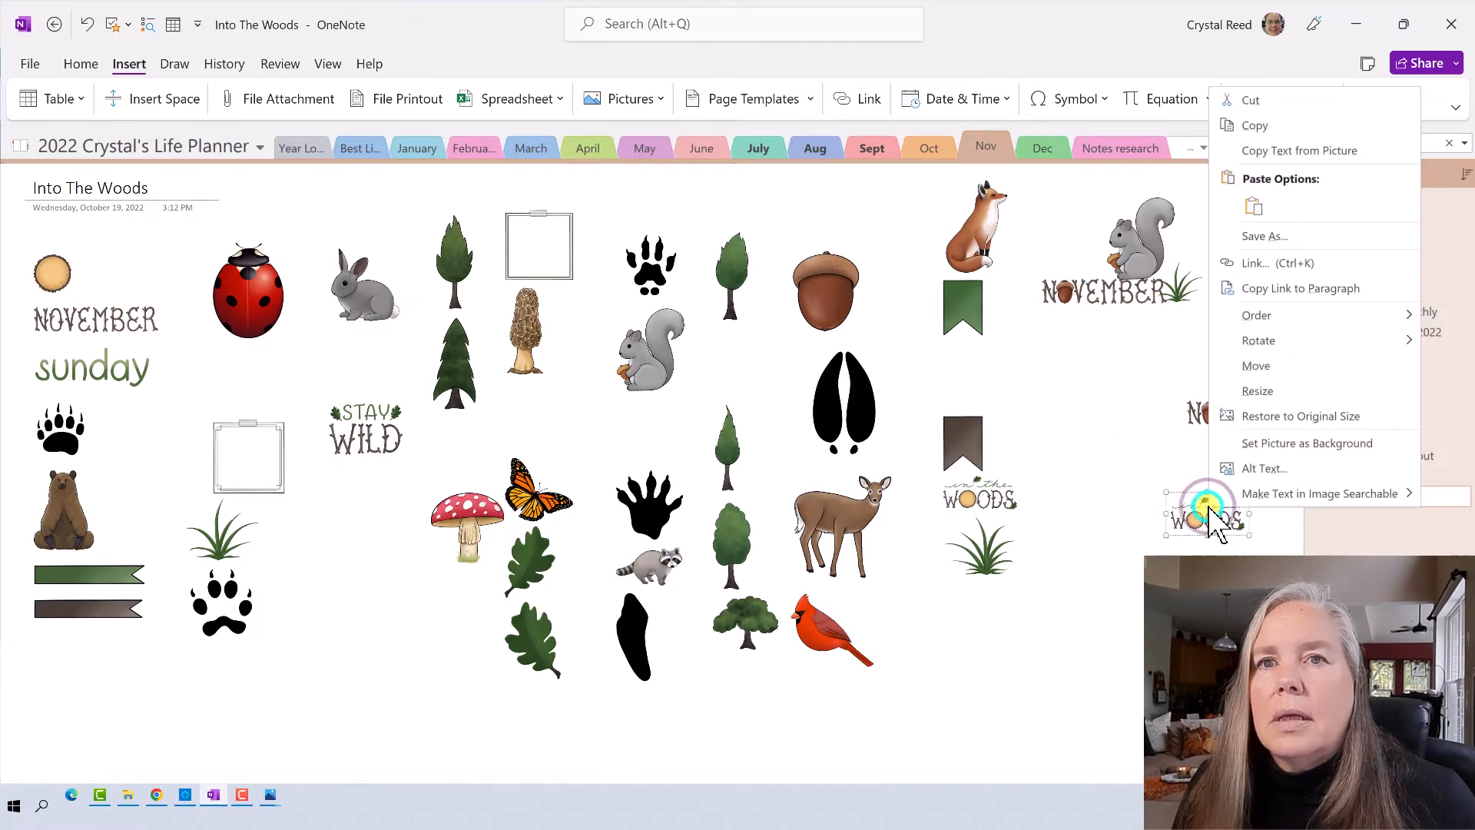
click(1251, 99)
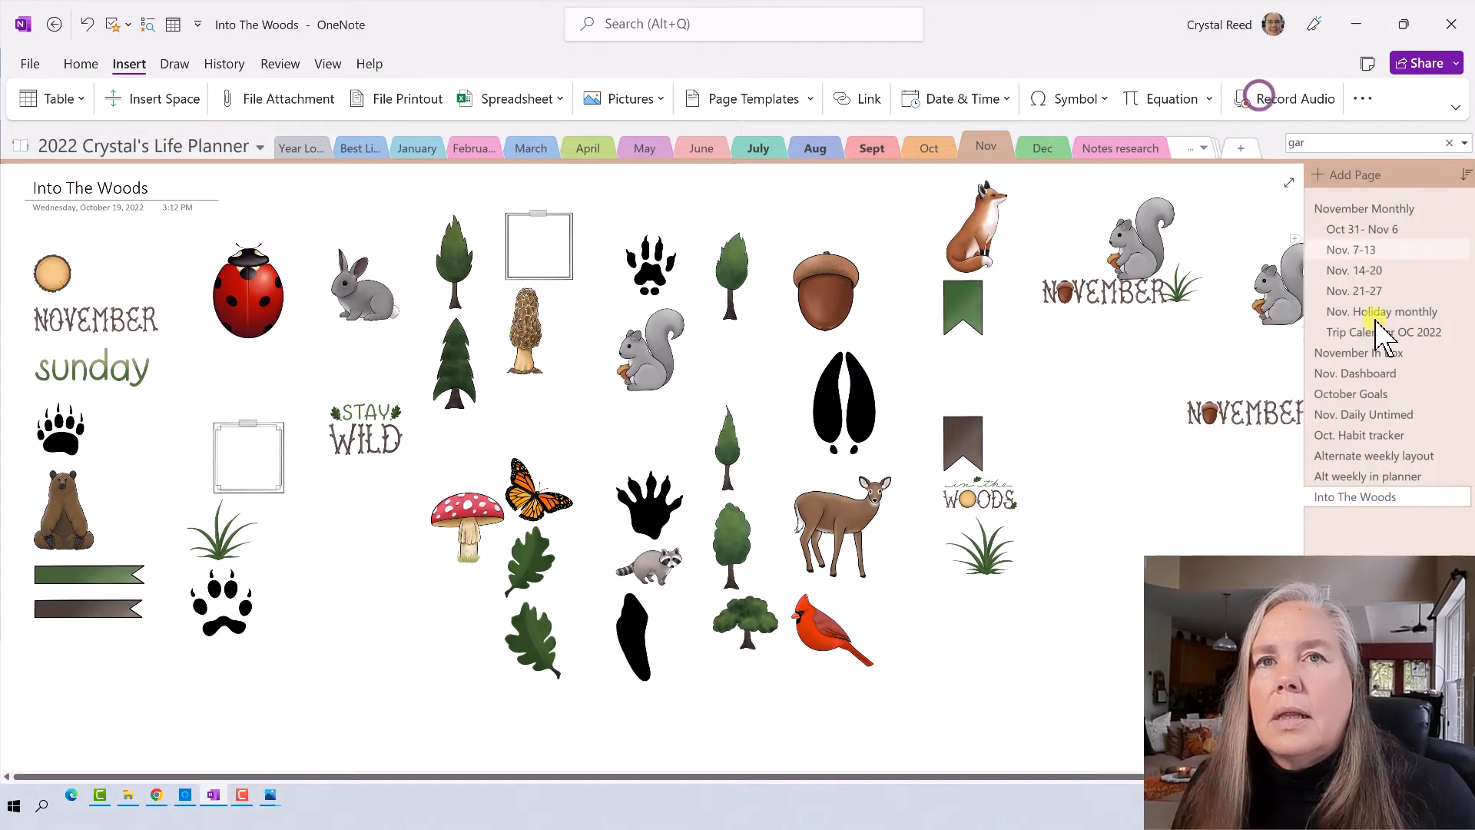
click(1333, 415)
right_click(1105, 477)
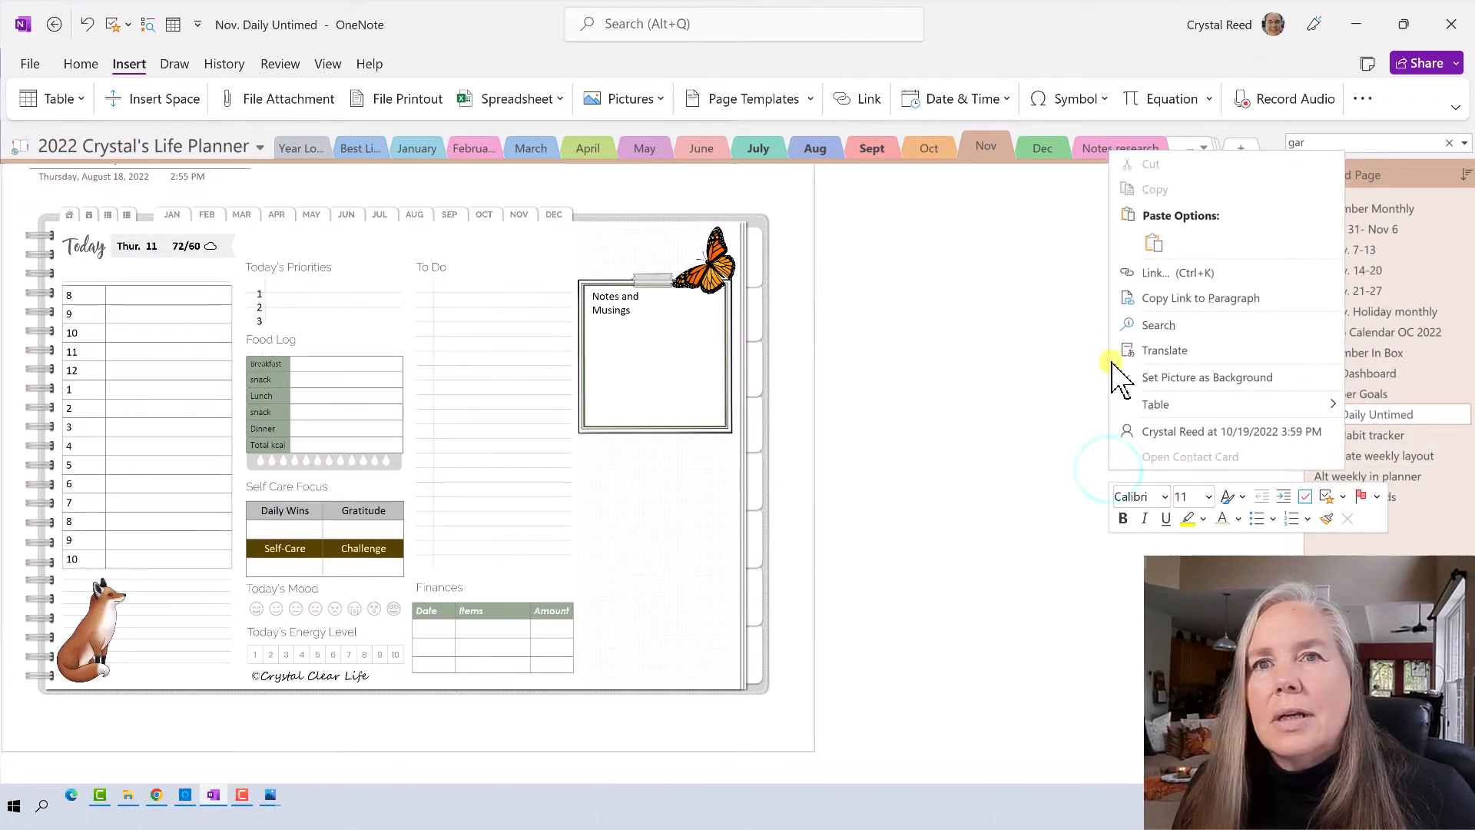
click(1154, 243)
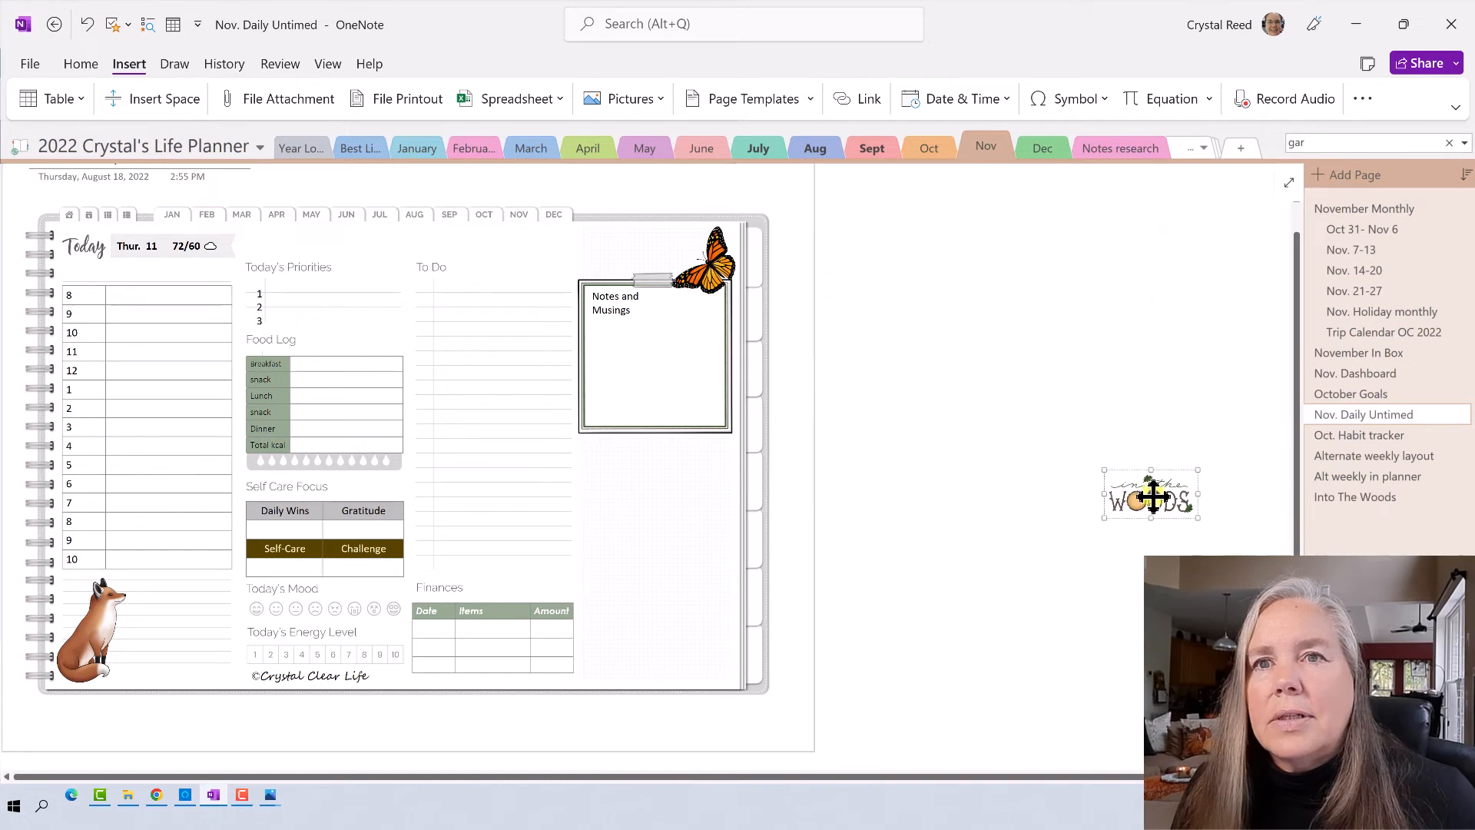
drag(1150, 496, 690, 661)
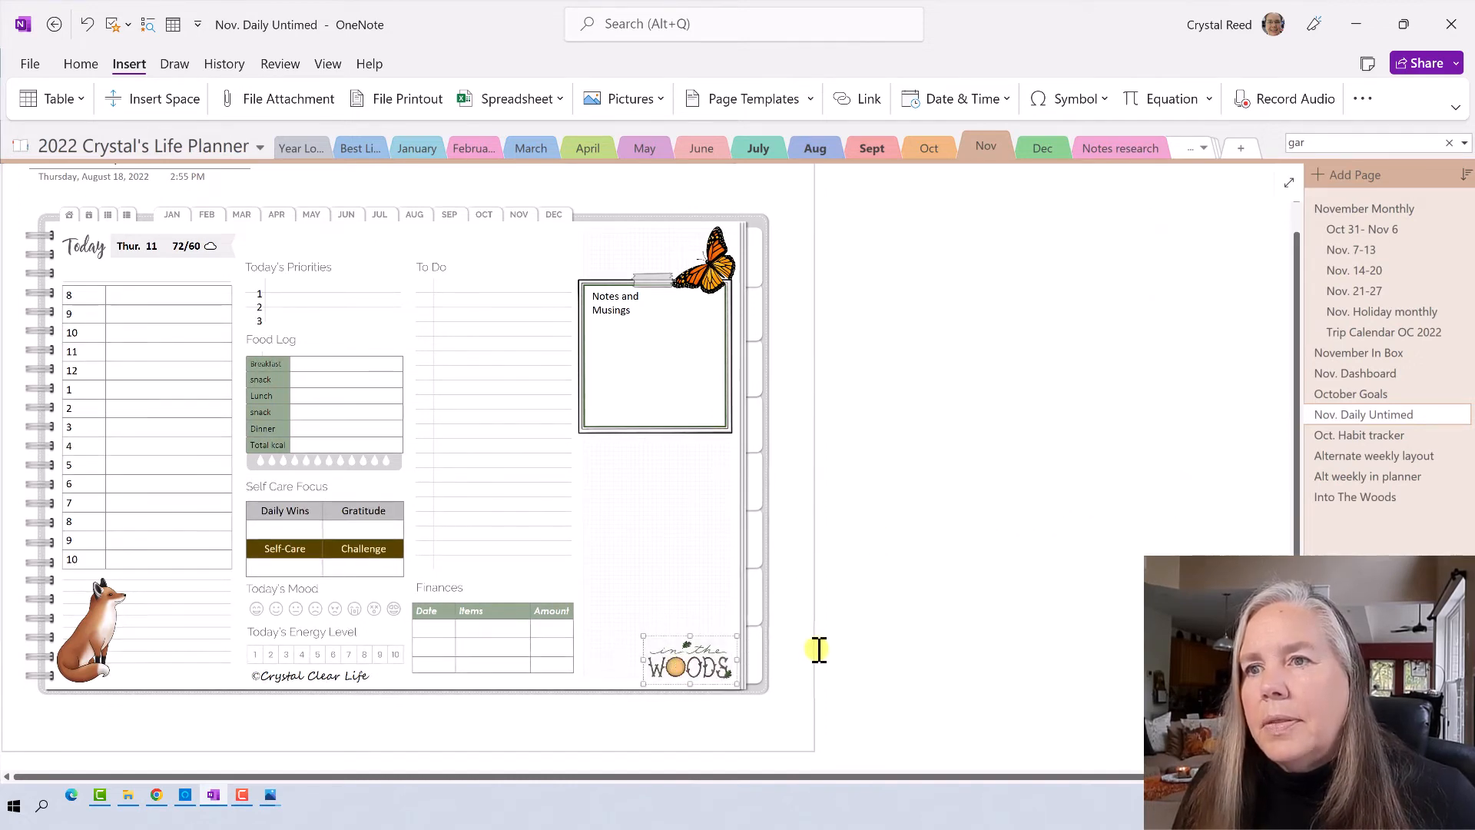
- Copy the bear sticker from the Into The Woods page to Nov. Daily Untimed and place it just left of the In the Woods sticker
click(1335, 496)
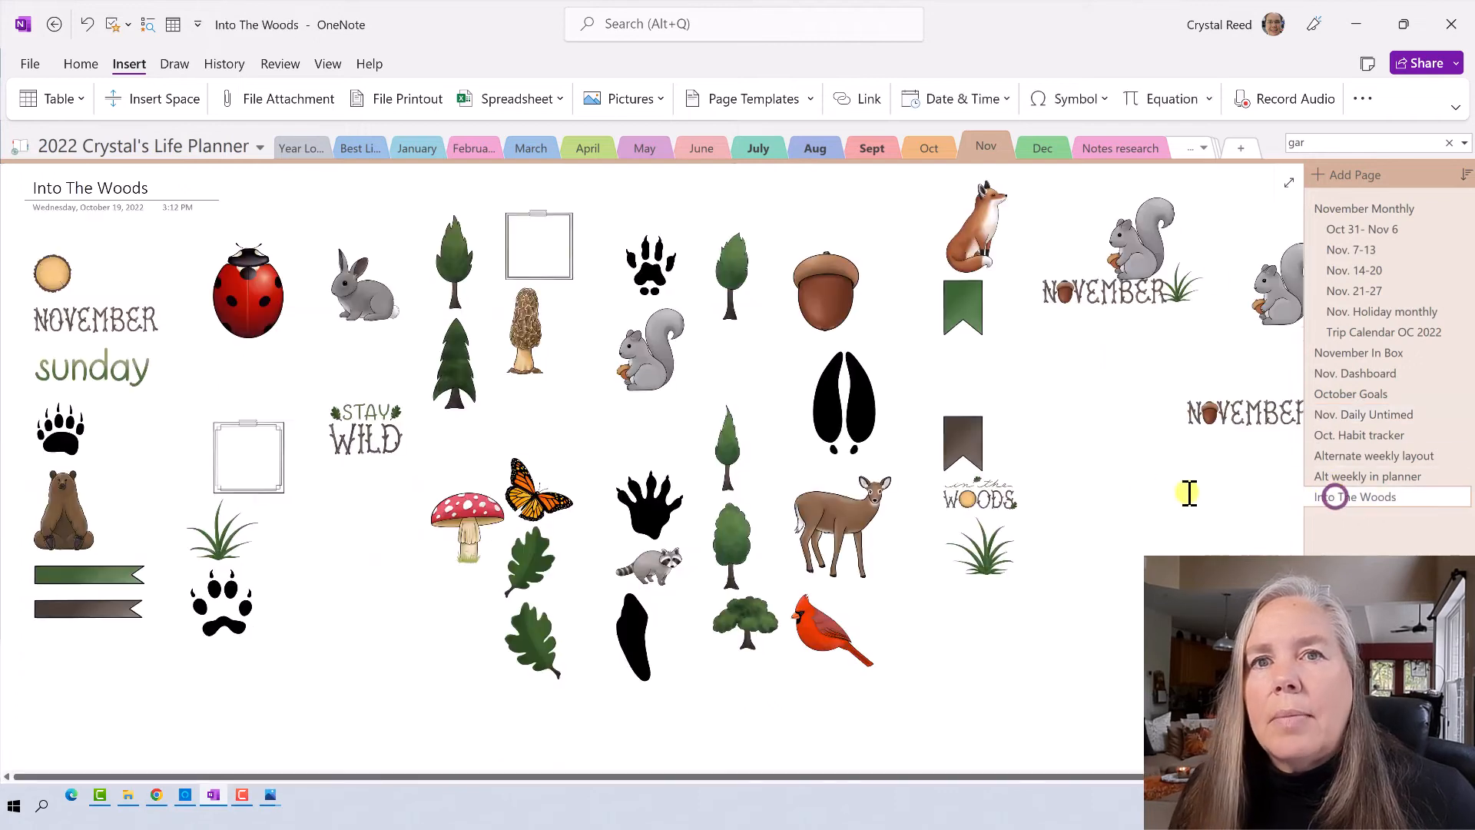
right_click(61, 523)
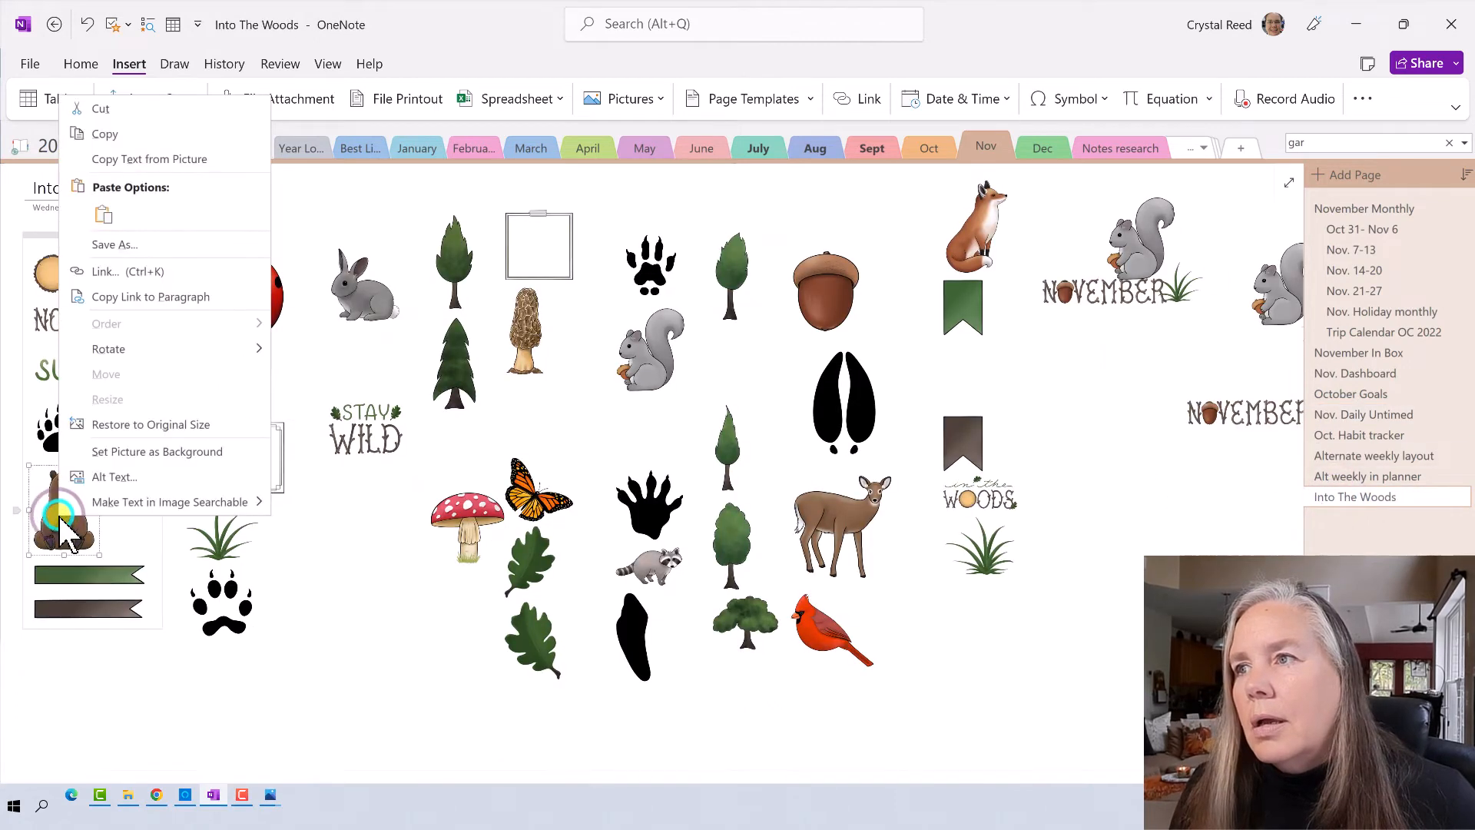
click(98, 136)
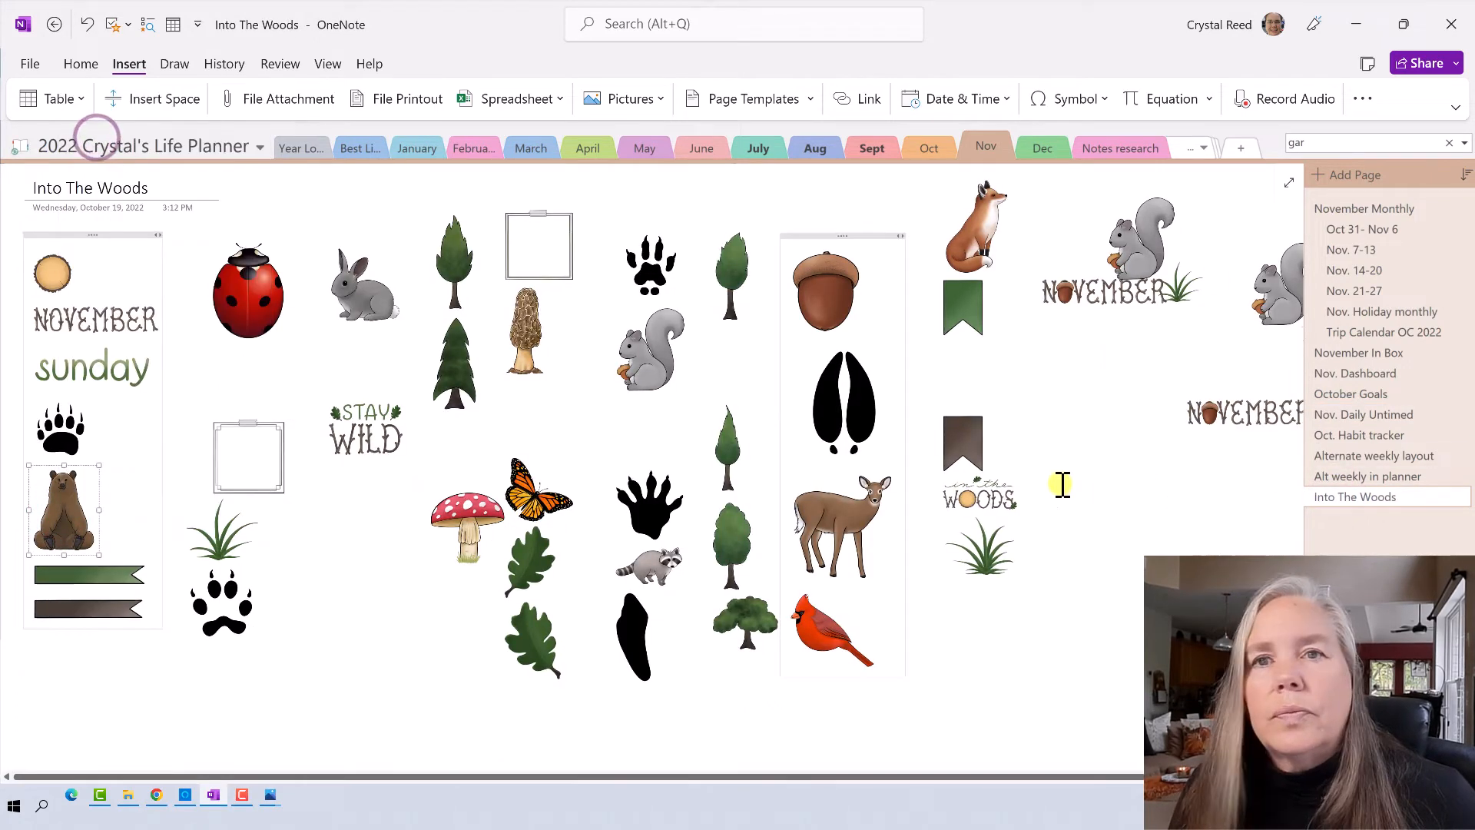
click(1327, 419)
right_click(1058, 537)
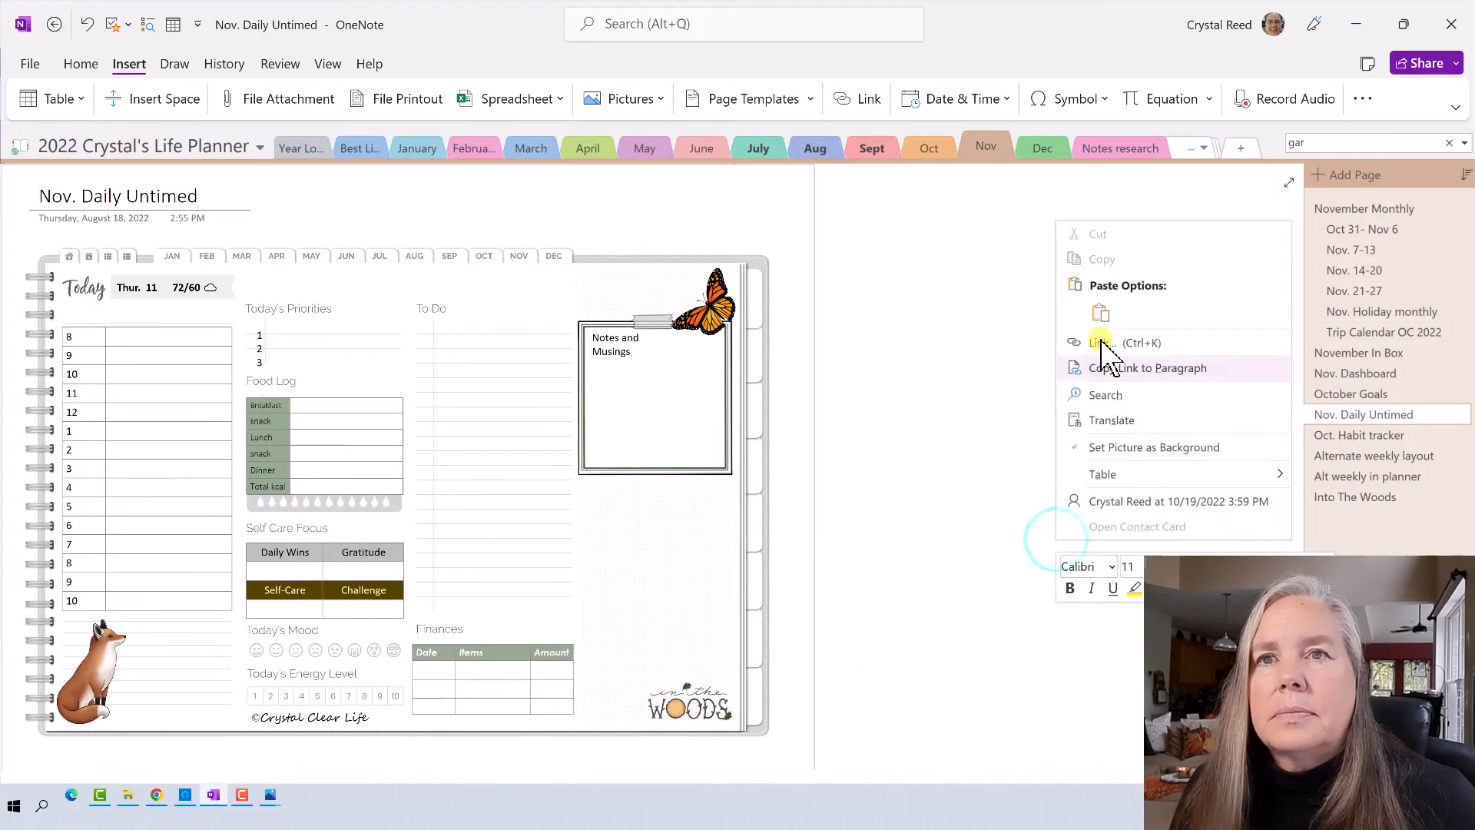
click(1100, 312)
drag(1088, 584, 614, 686)
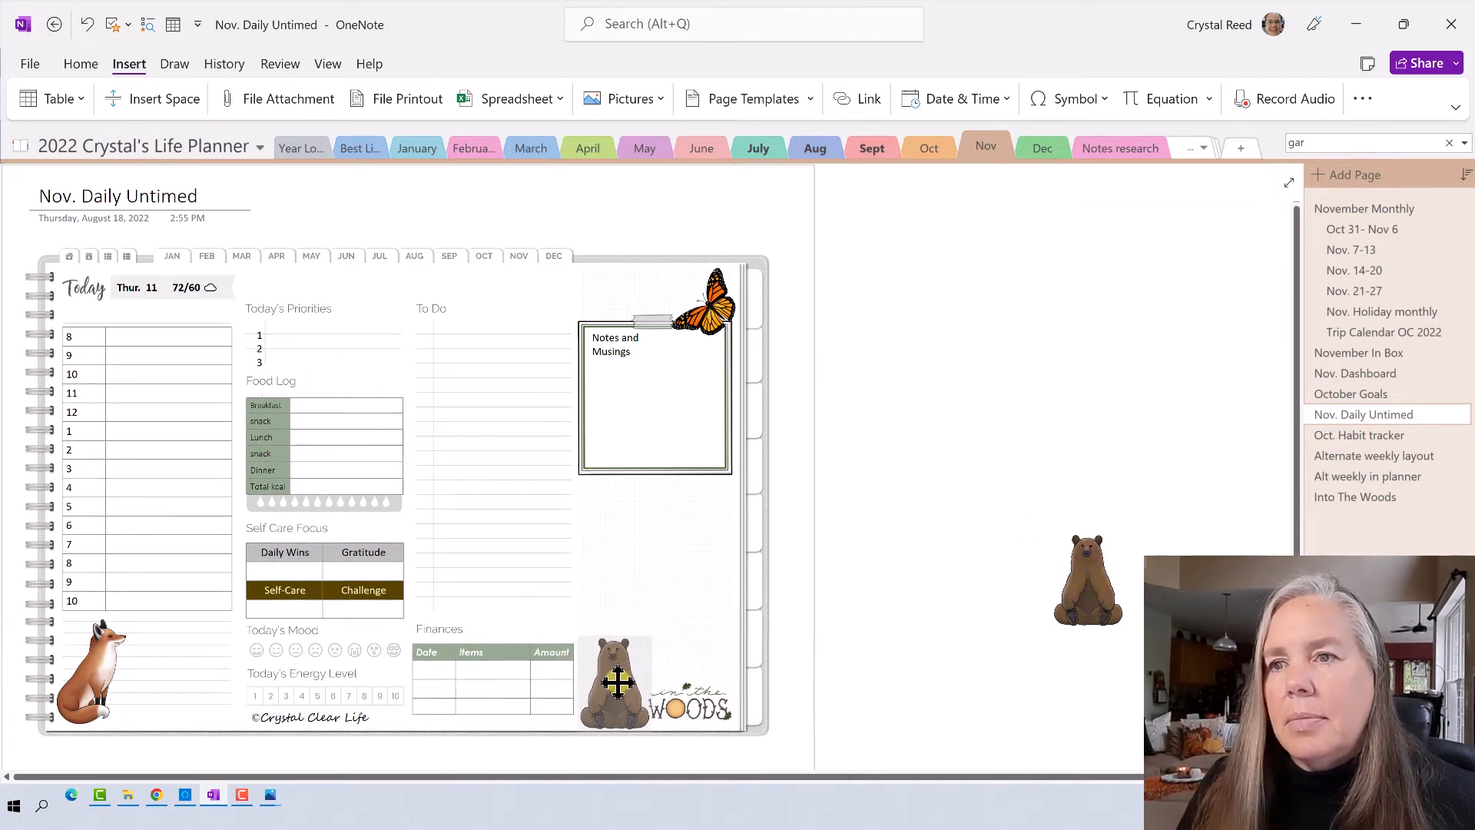
click(891, 649)
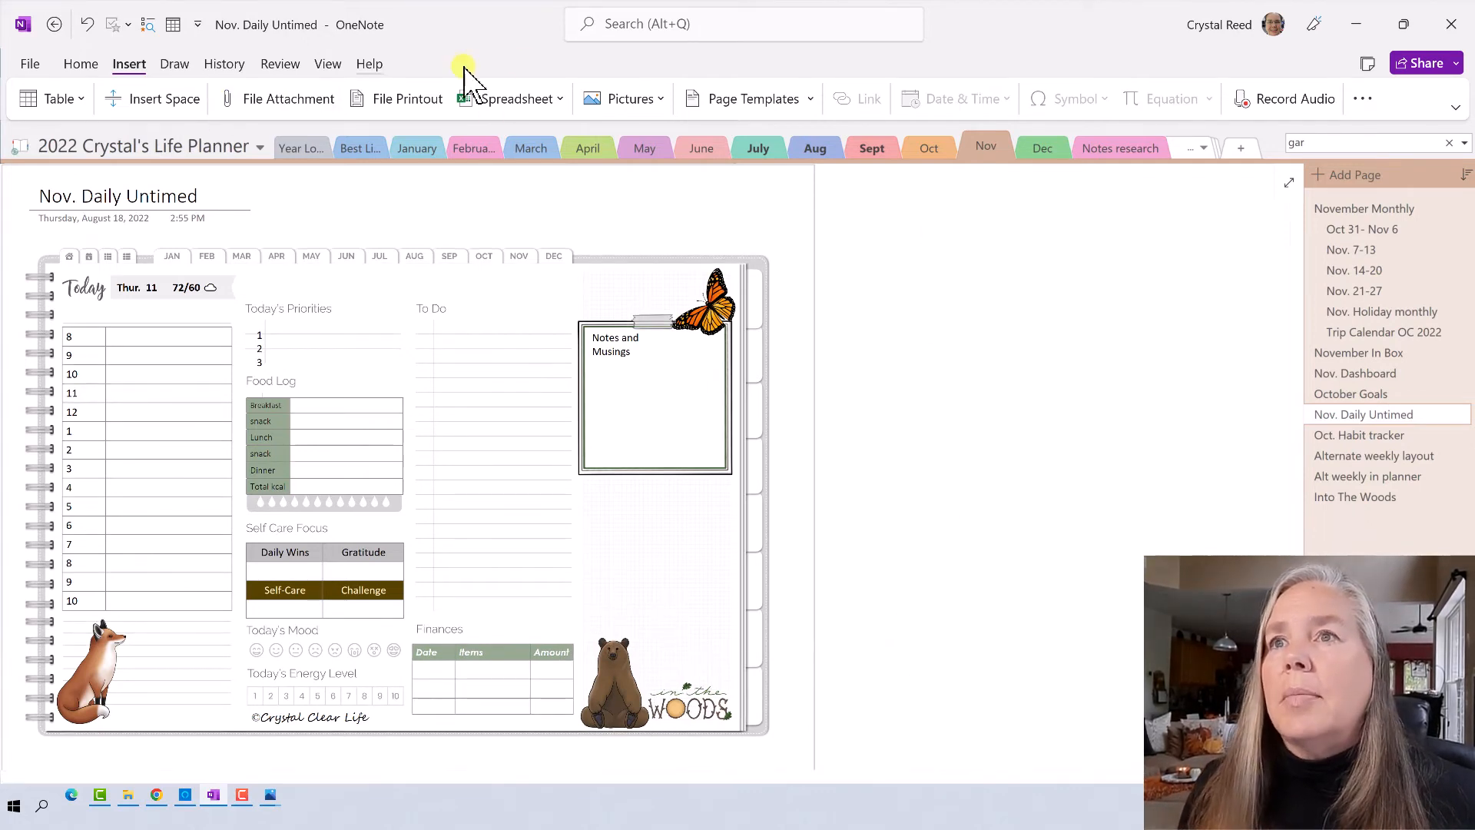
click(815, 99)
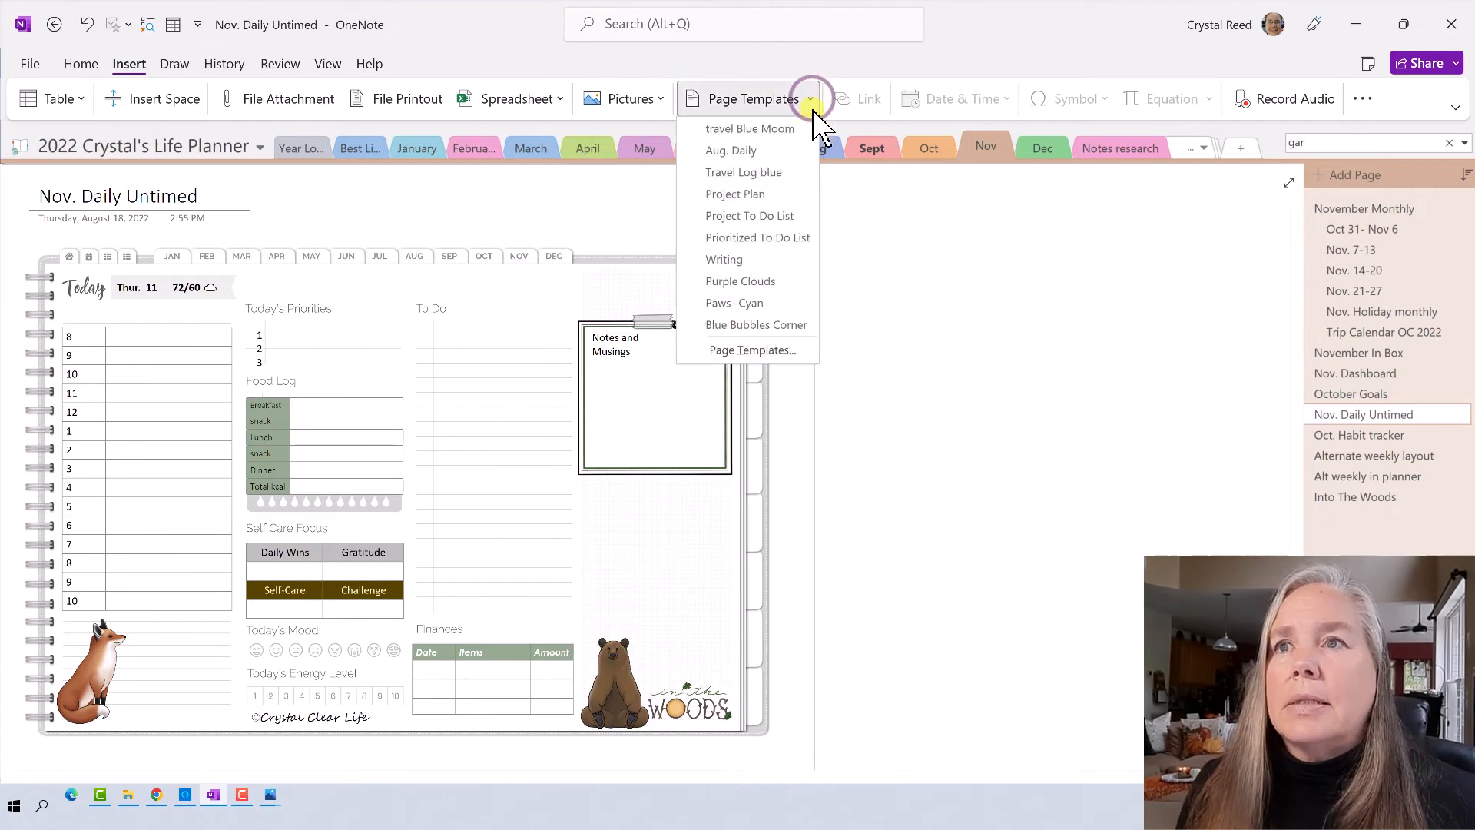
click(801, 356)
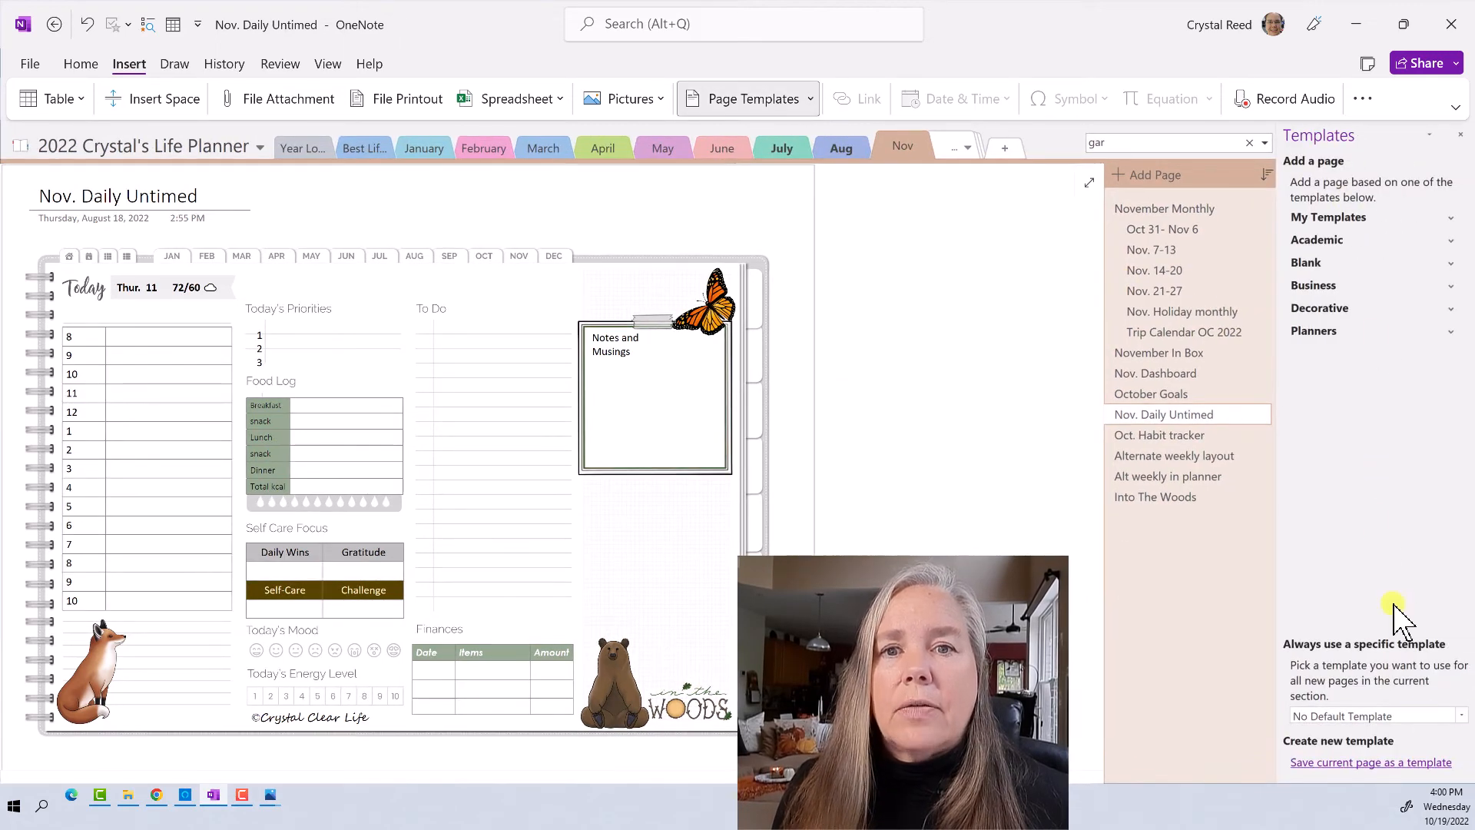
click(1374, 766)
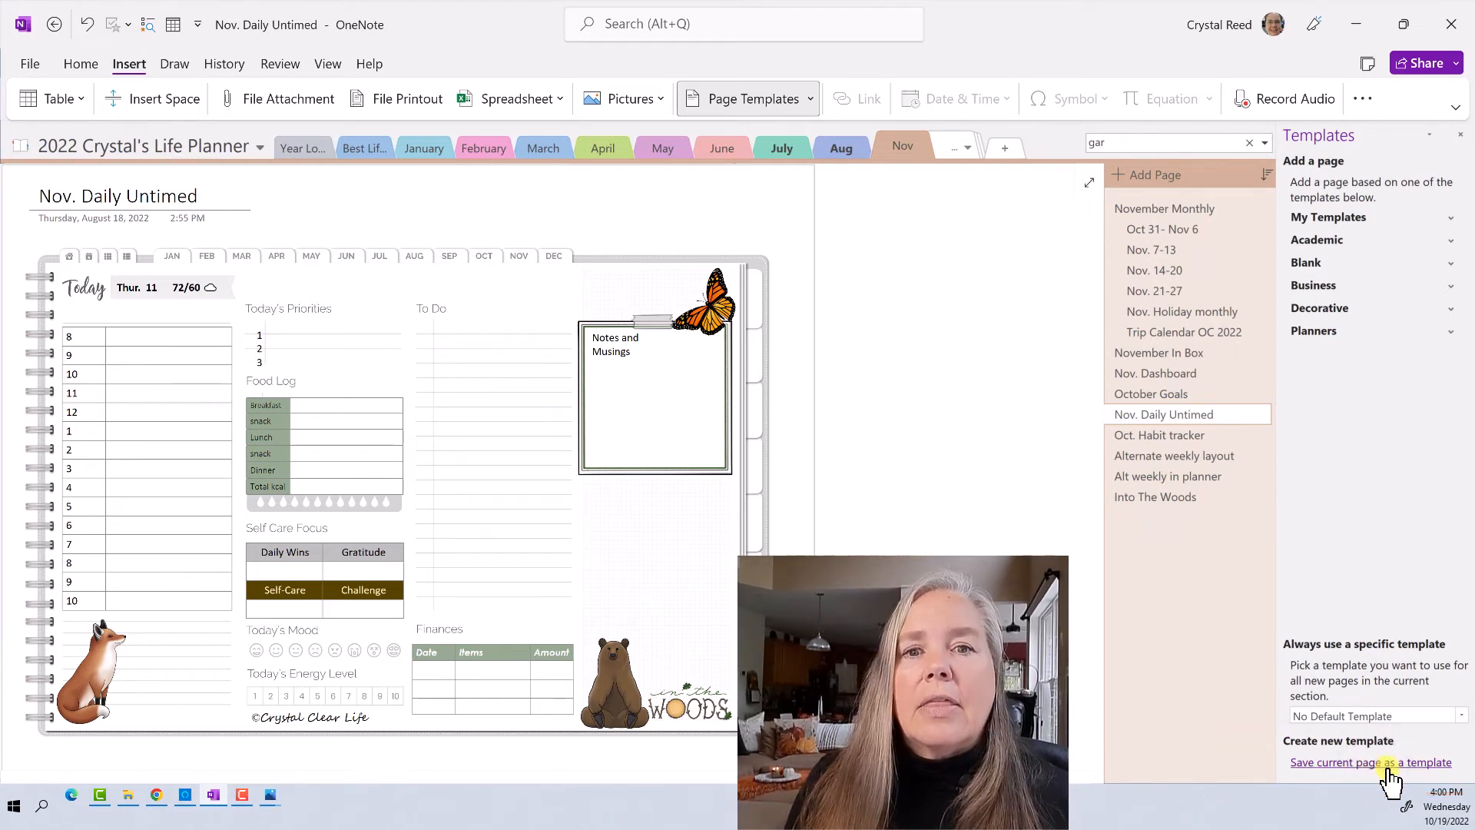
click(1388, 769)
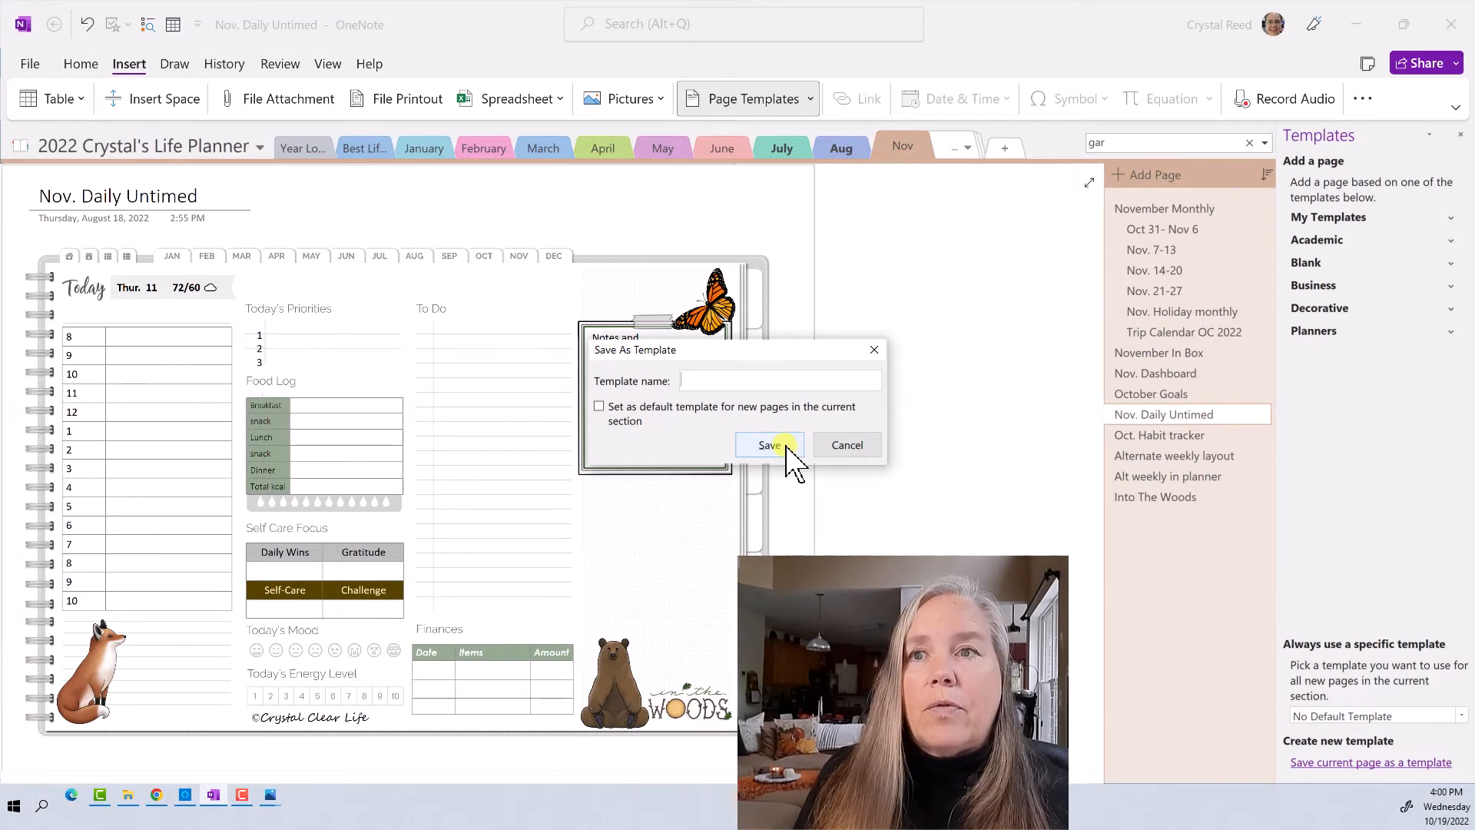
click(854, 447)
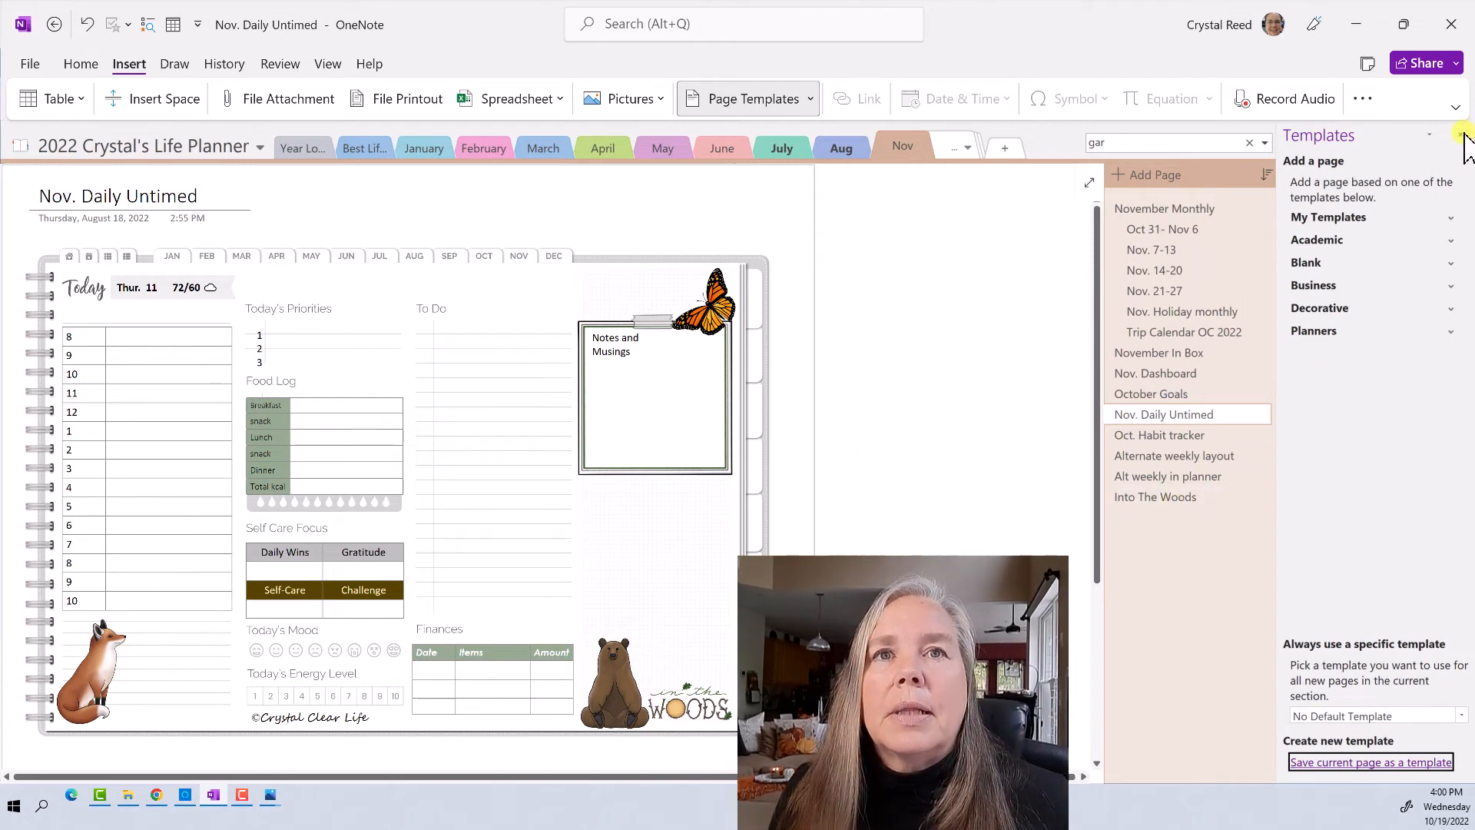
click(1460, 135)
- Copy the narrow pointed tree sticker above the round tree on the Into The Woods page and paste it on Nov. Daily Untimed
click(1359, 499)
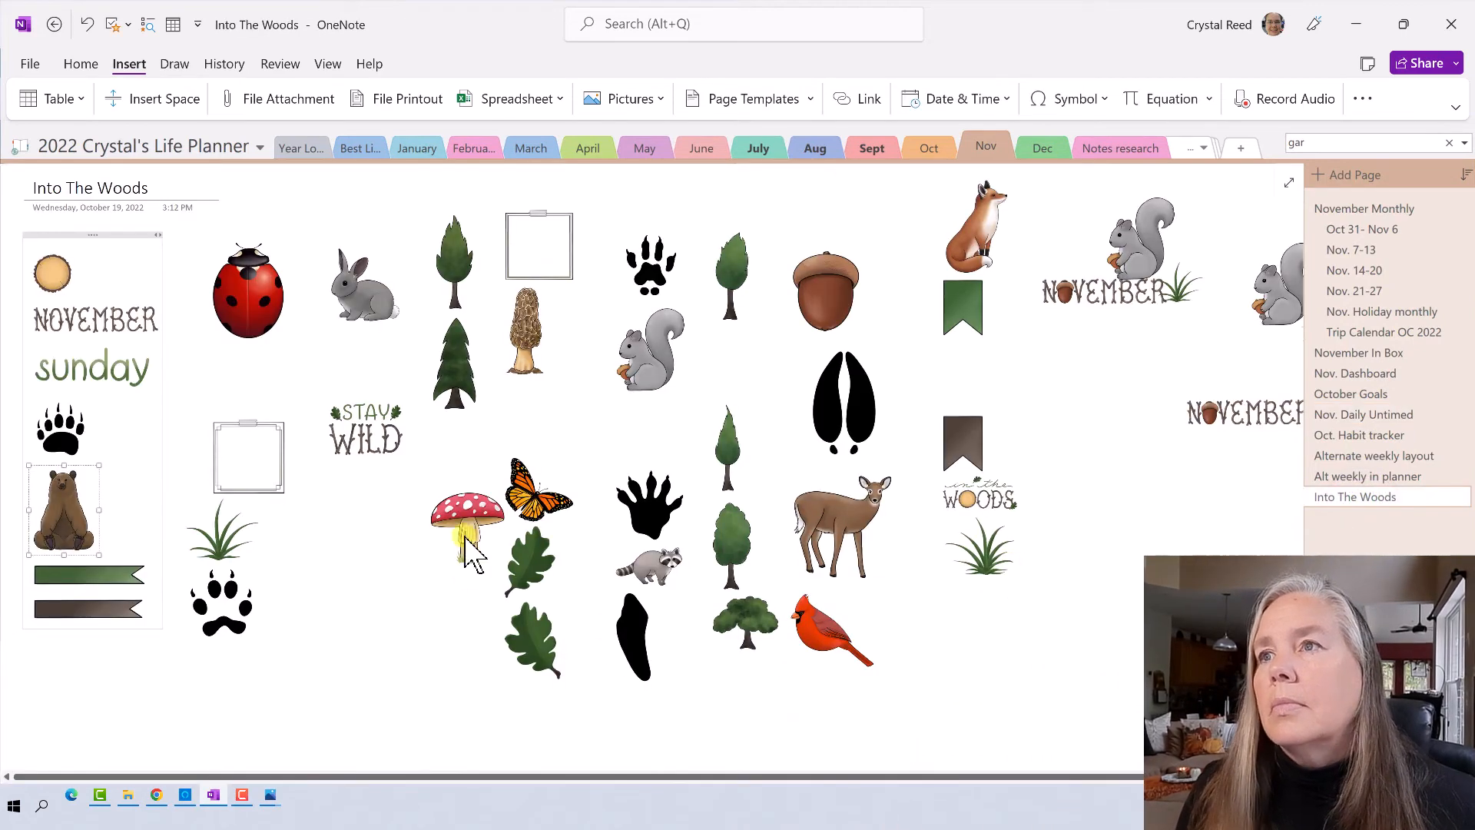
click(722, 462)
right_click(722, 463)
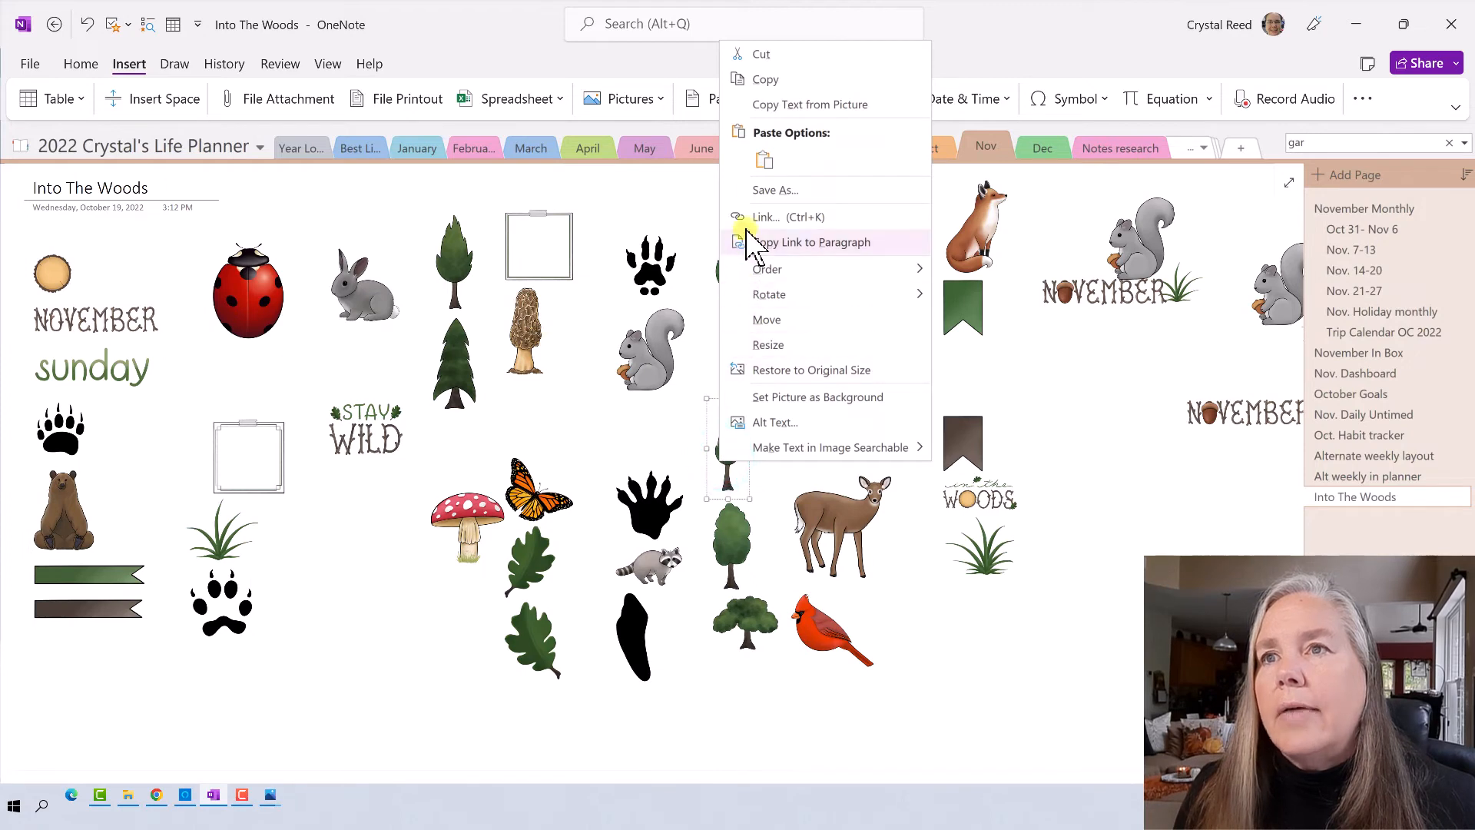
click(763, 79)
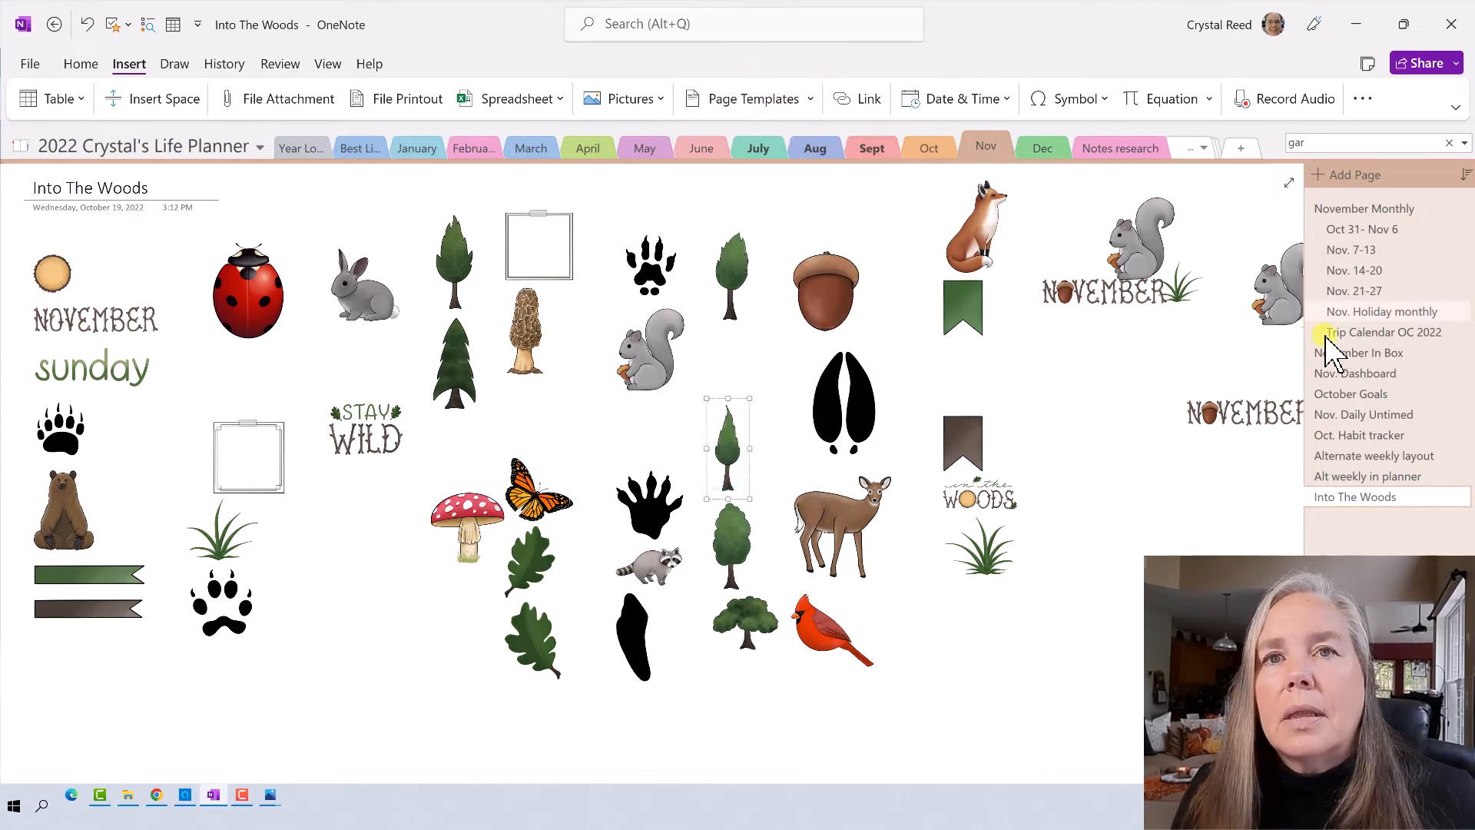
click(1335, 415)
right_click(1031, 564)
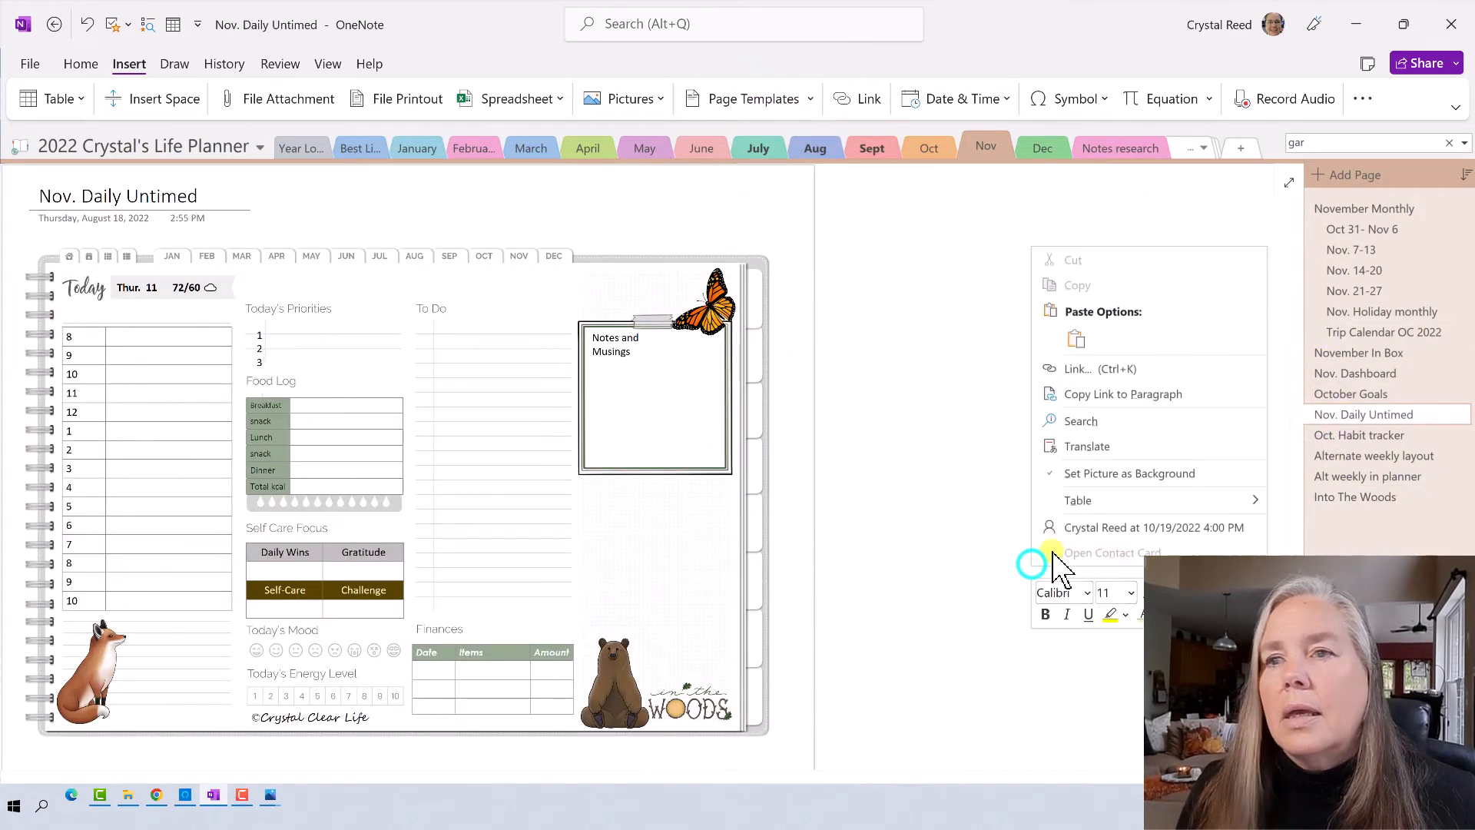
click(1076, 339)
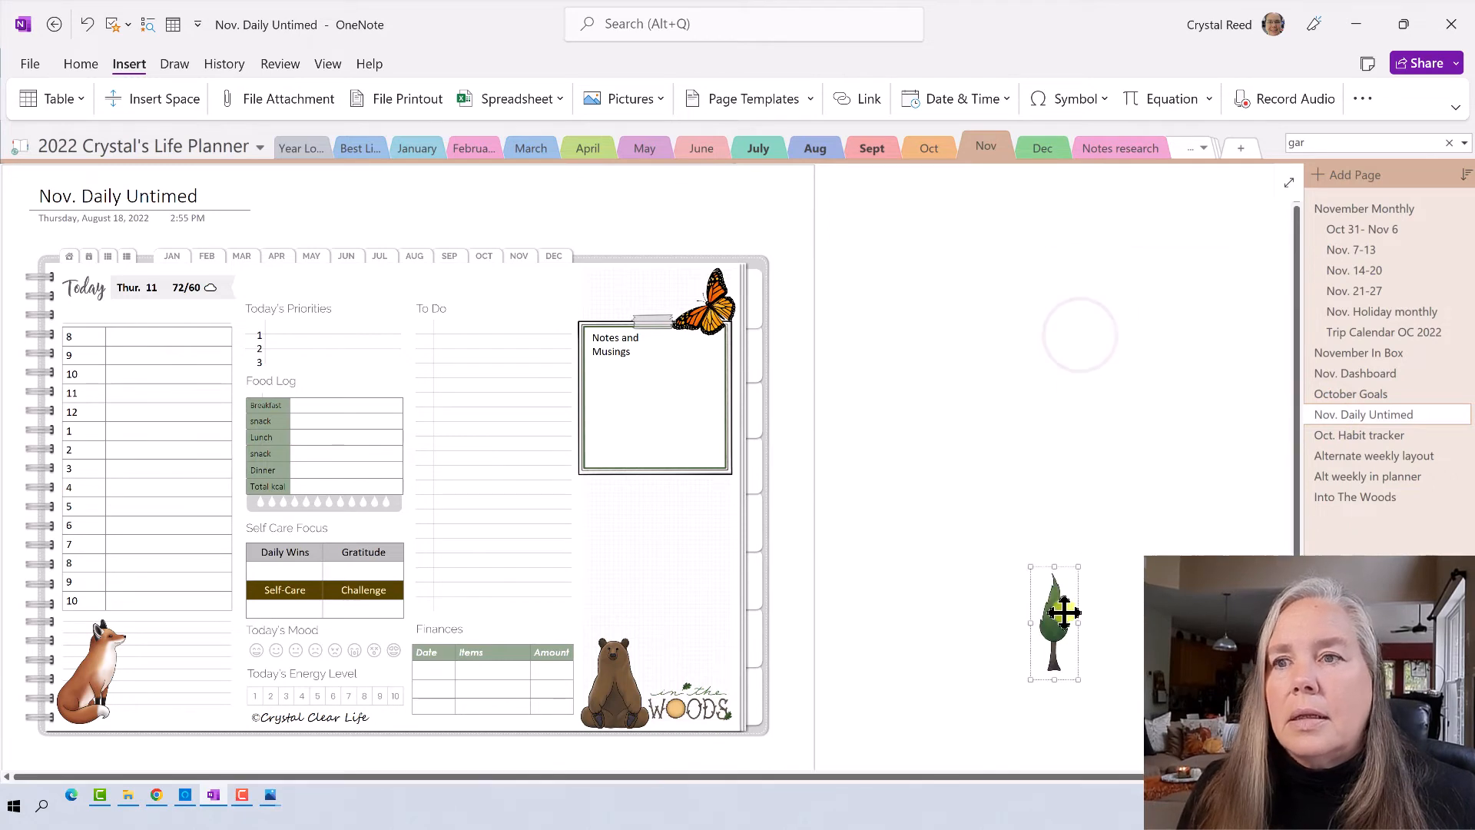
- Enlarge the tree, position it at the bear's left side, and send it behind the bear and the Finances table
drag(1079, 622, 588, 630)
drag(629, 575, 657, 537)
drag(594, 612, 576, 645)
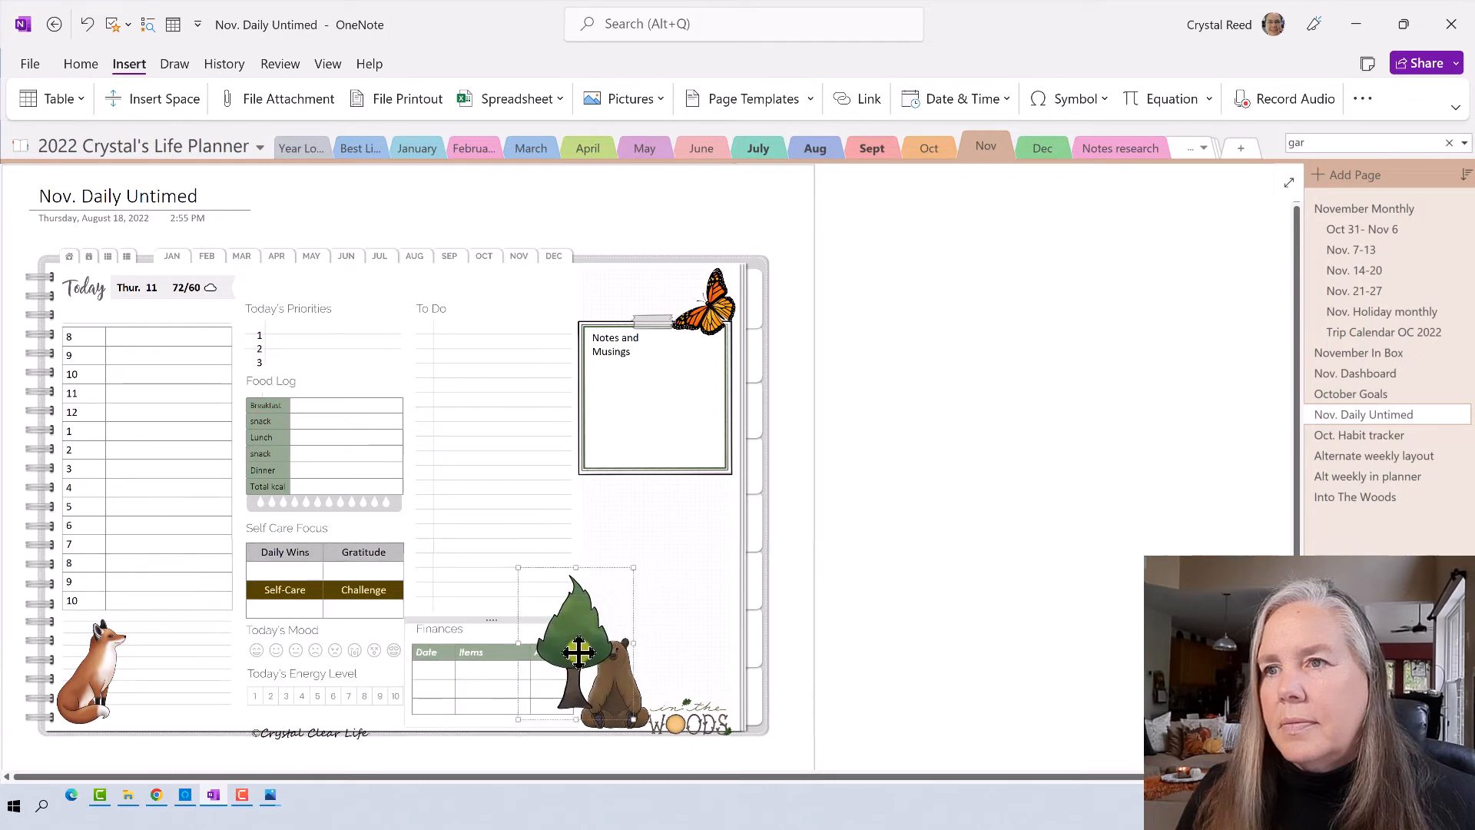
right_click(577, 650)
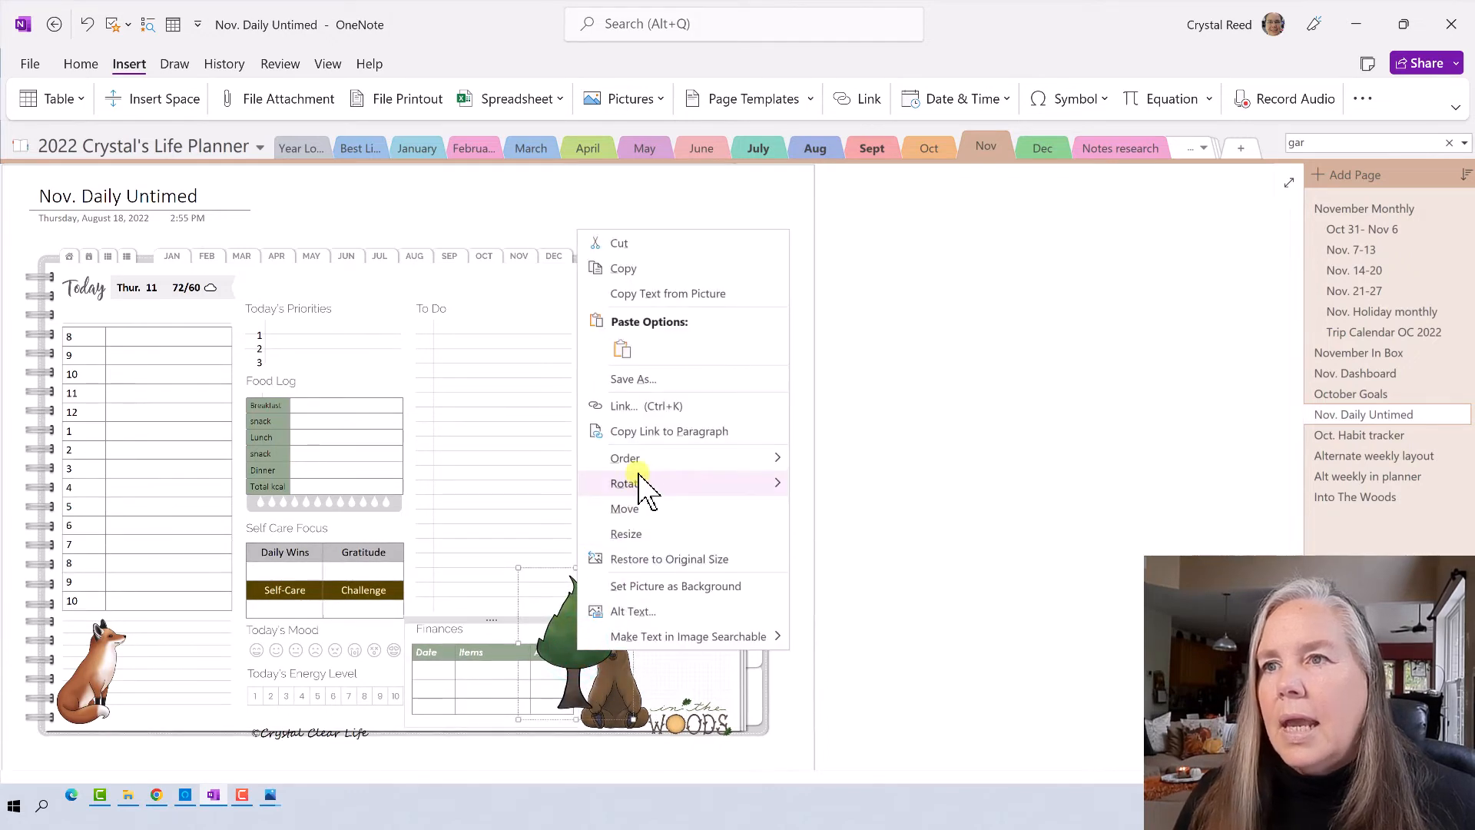
mouse_move(699, 460)
click(844, 534)
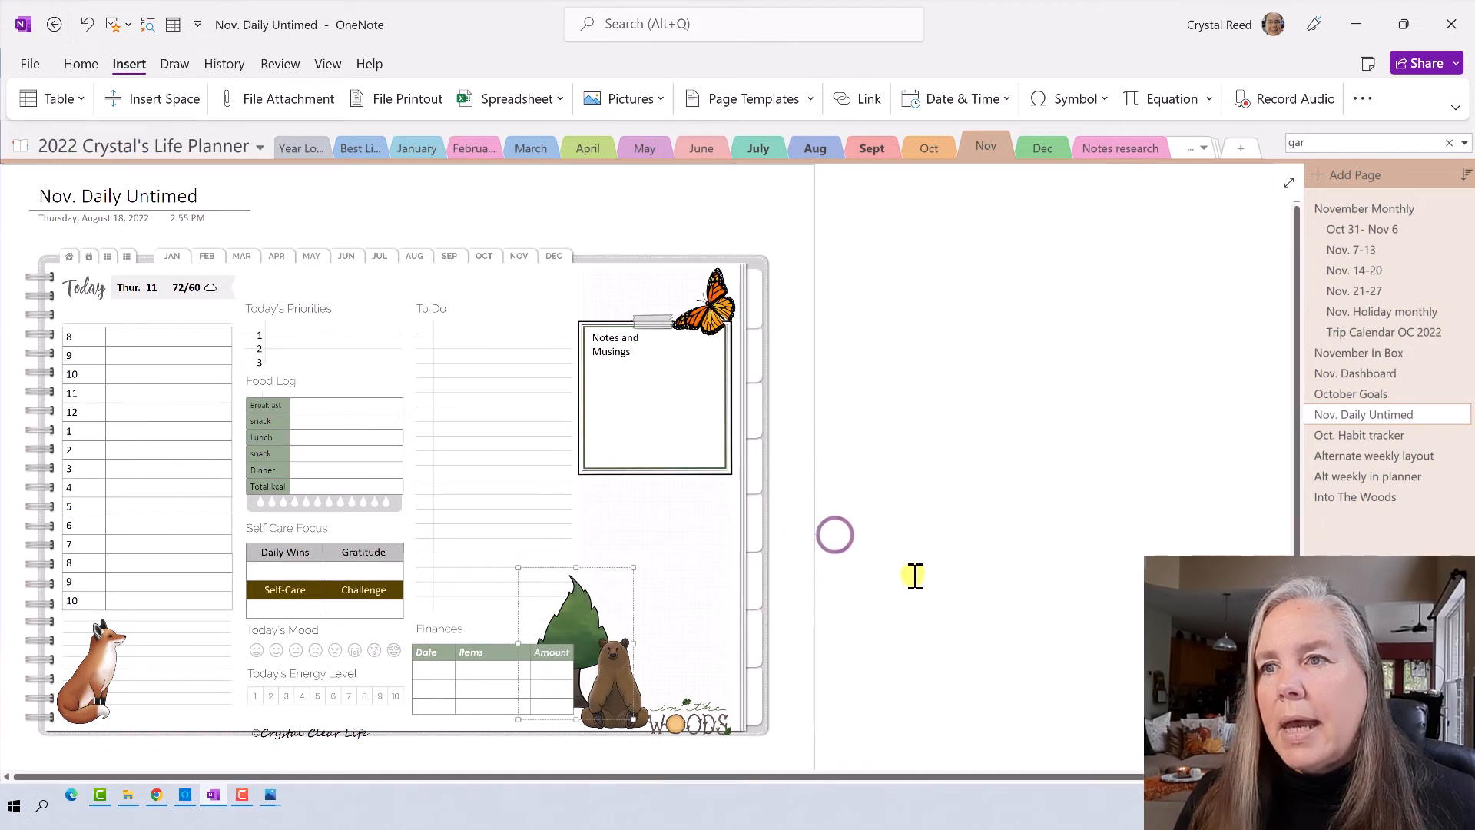
click(903, 585)
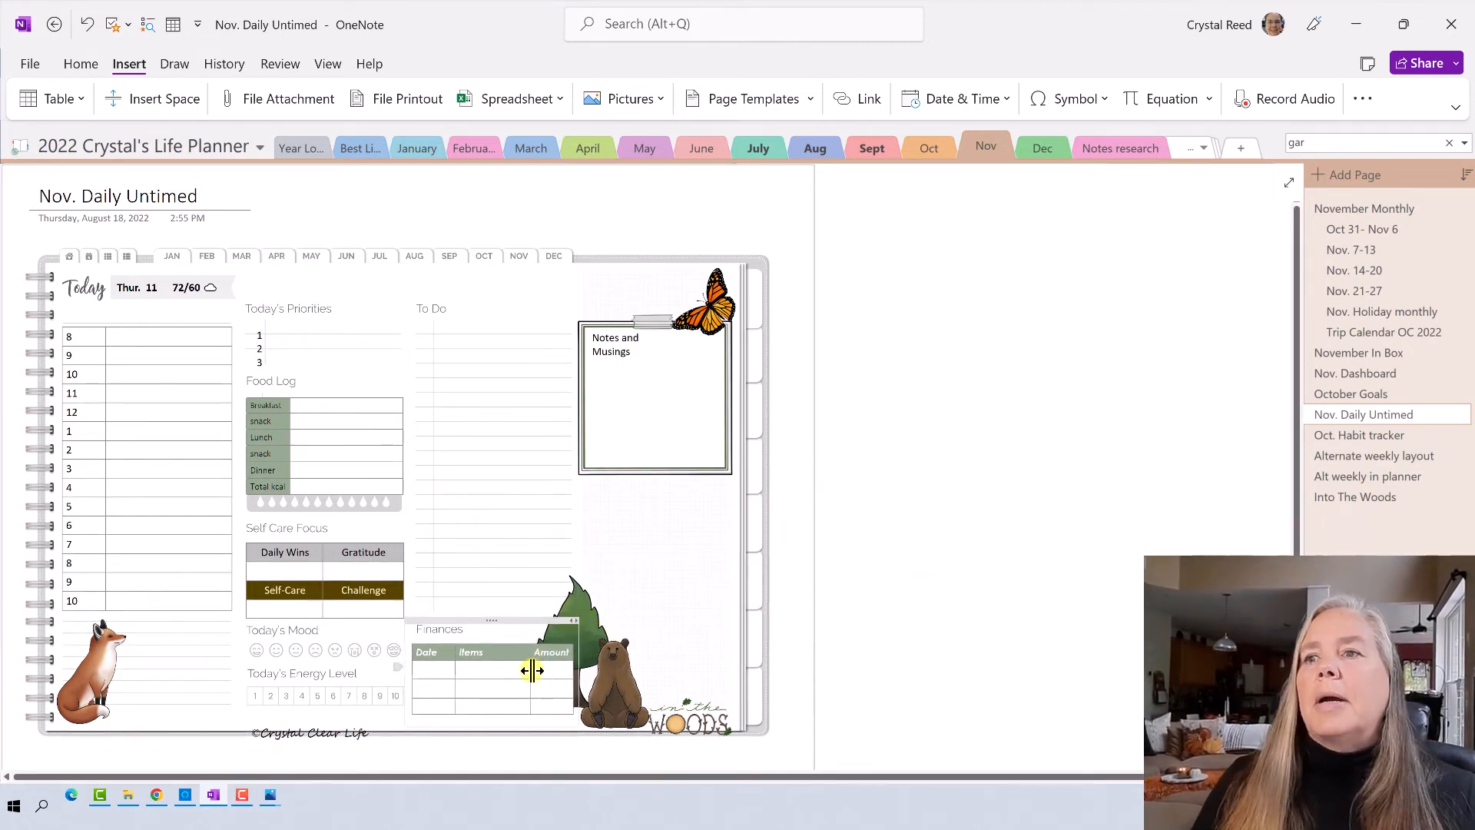
- Nudge the In the Woods sticker slightly upward so it sits within the planner page beside the bear
click(694, 701)
drag(688, 710, 689, 697)
click(834, 686)
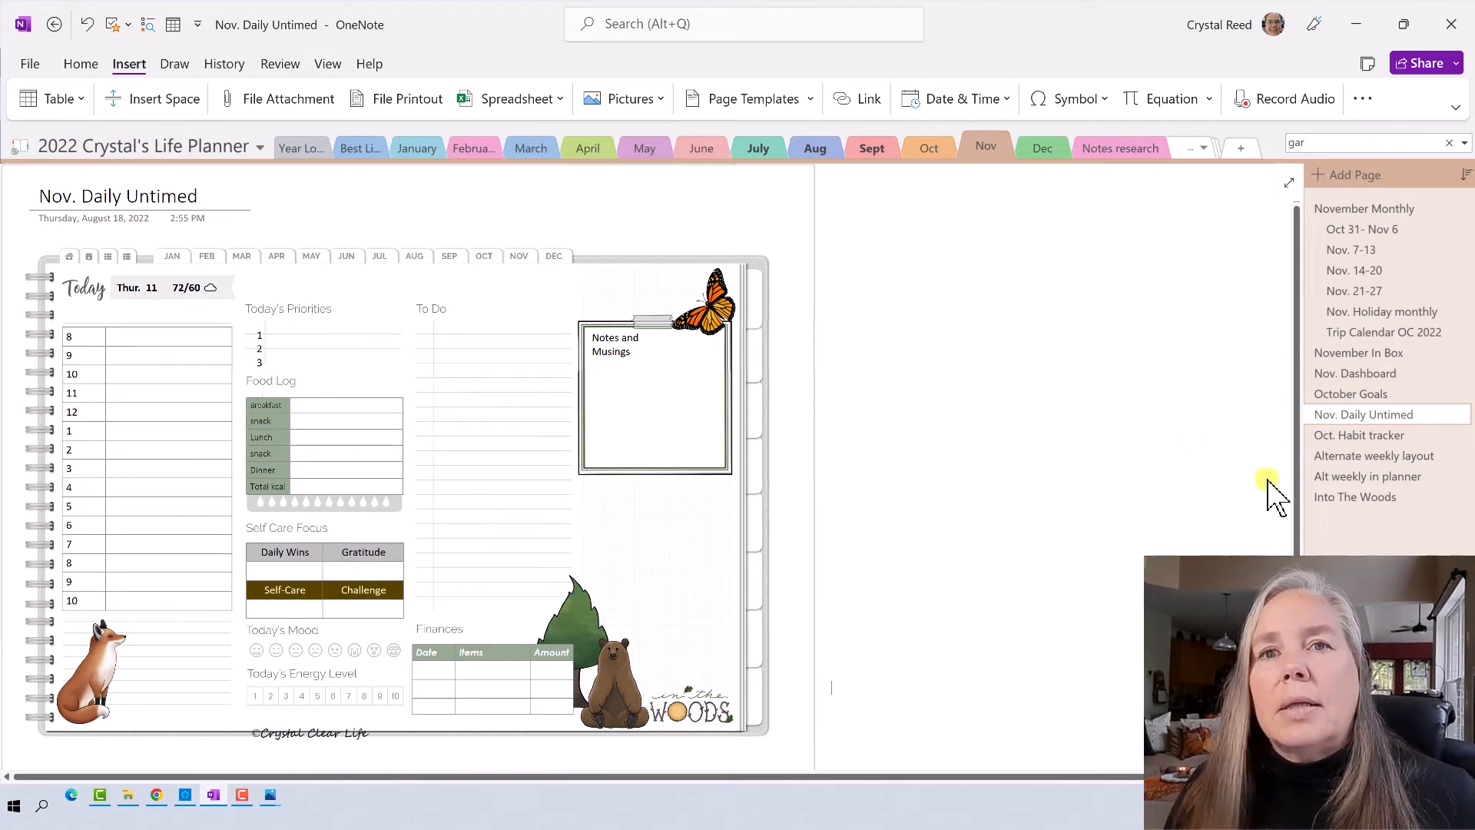
- Copy the green vertical banner sticker from the Into The Woods page and paste it on Nov. Daily Untimed
click(1334, 498)
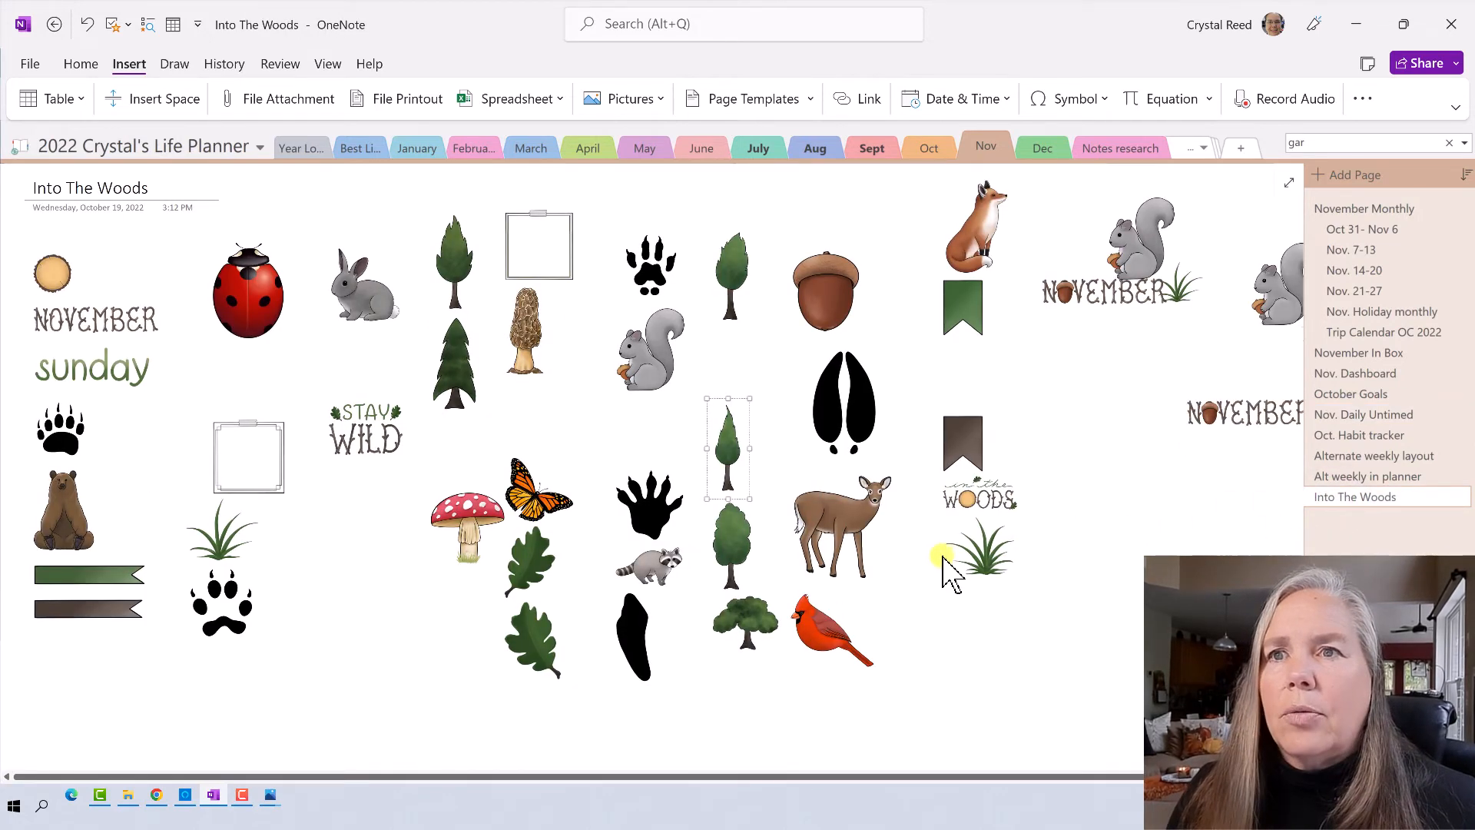
right_click(962, 315)
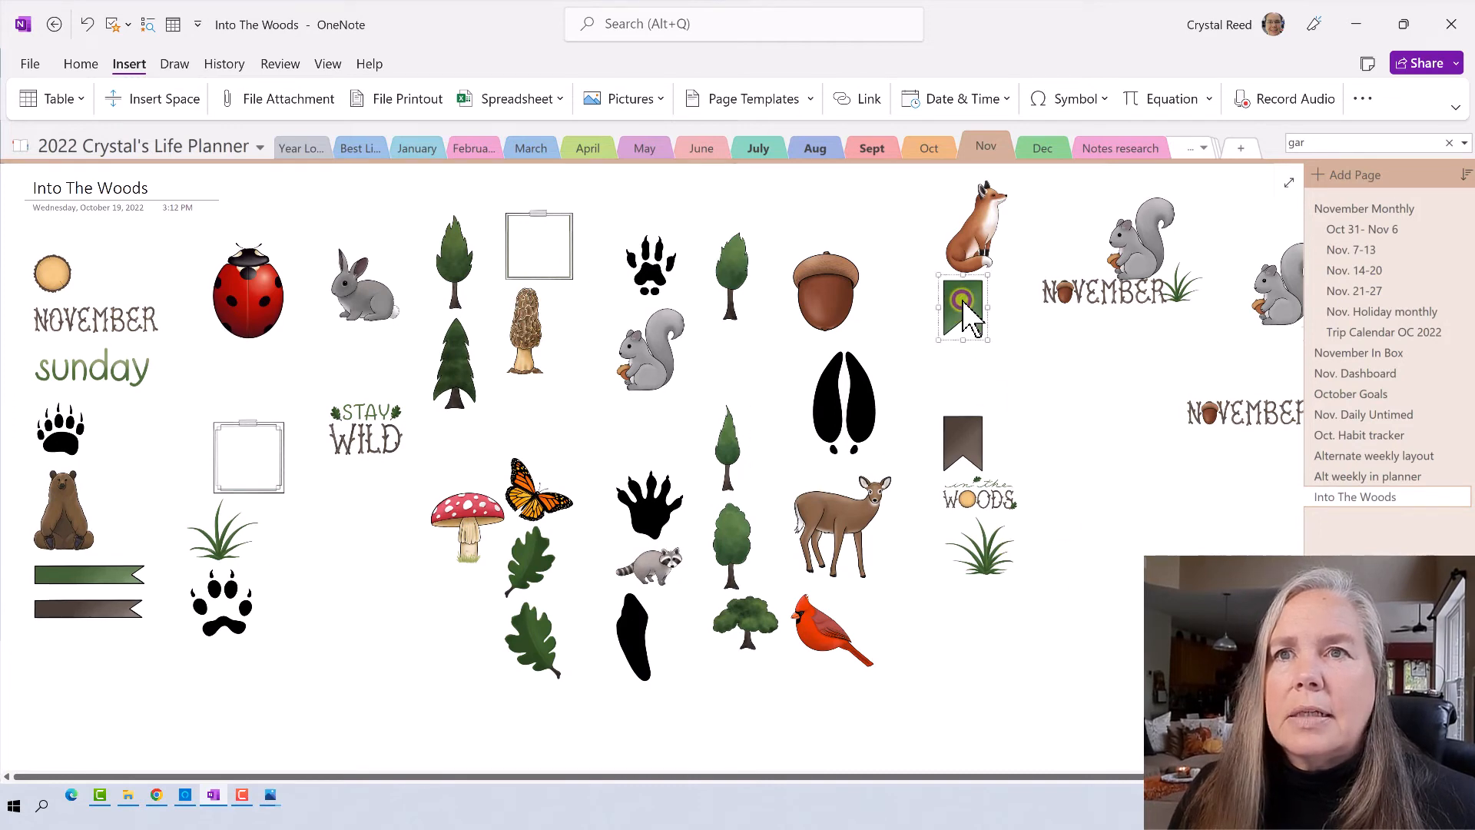
click(1001, 336)
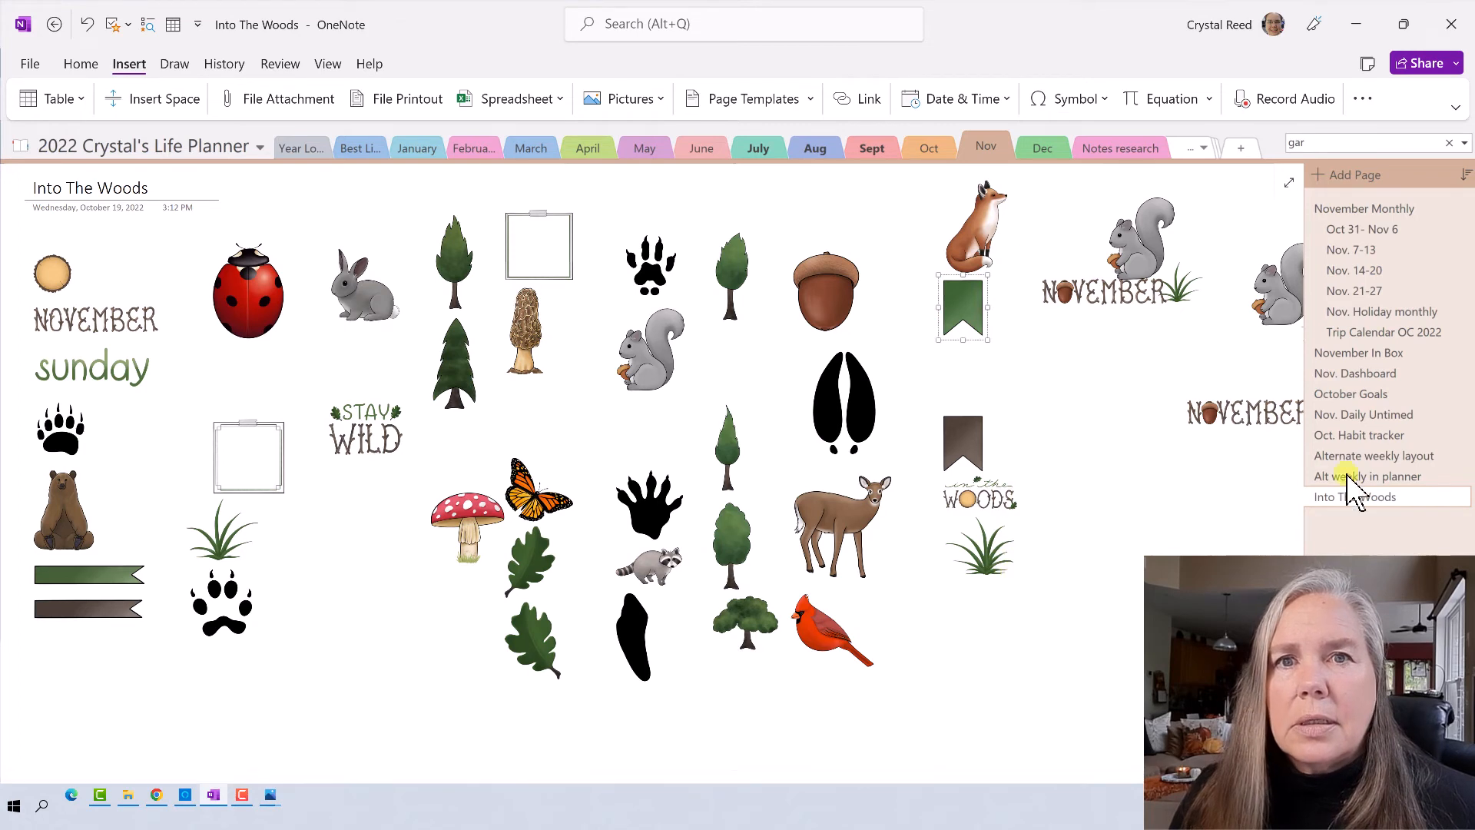
click(1334, 414)
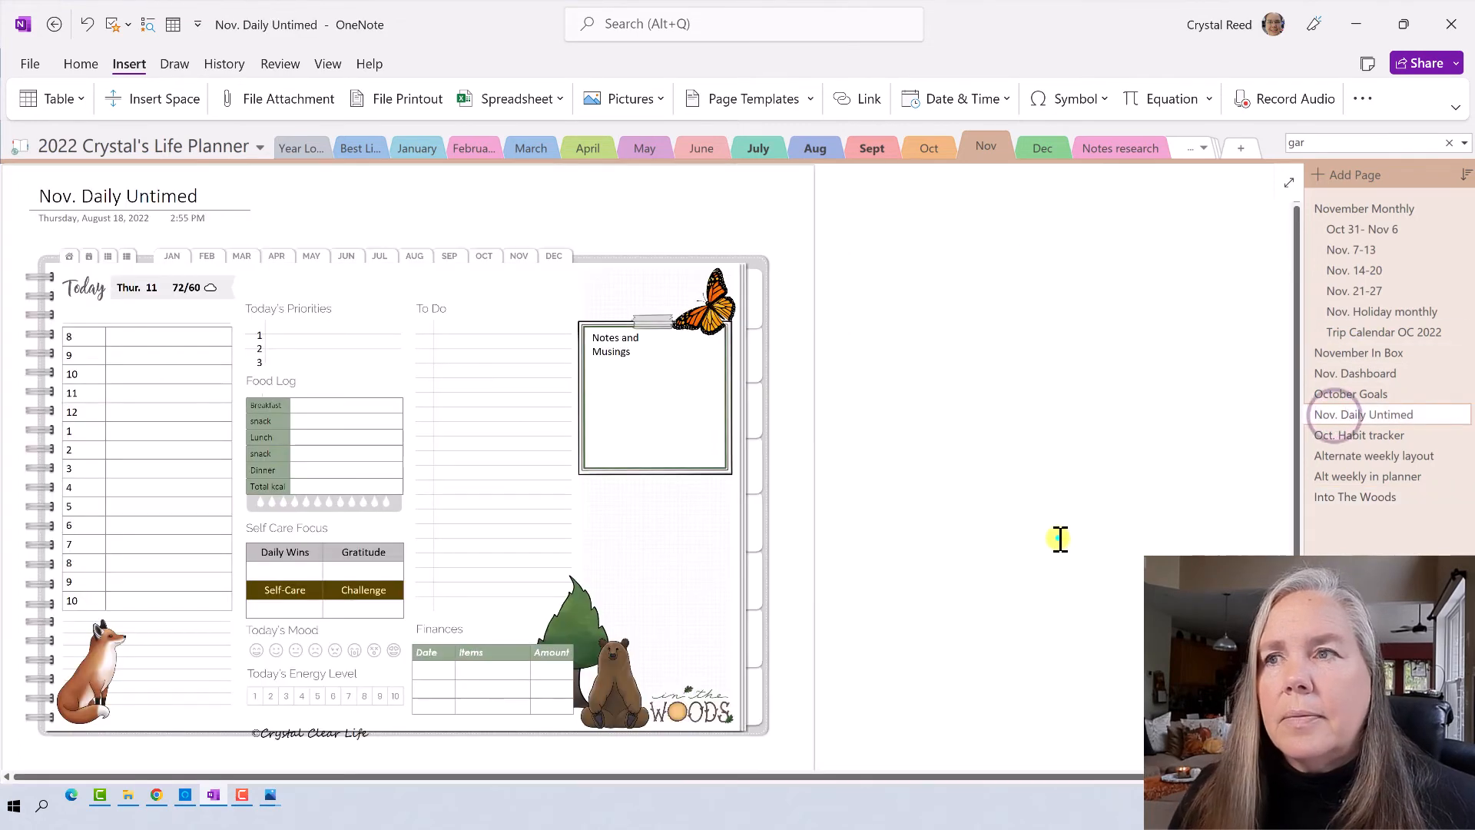
right_click(1060, 537)
click(1100, 311)
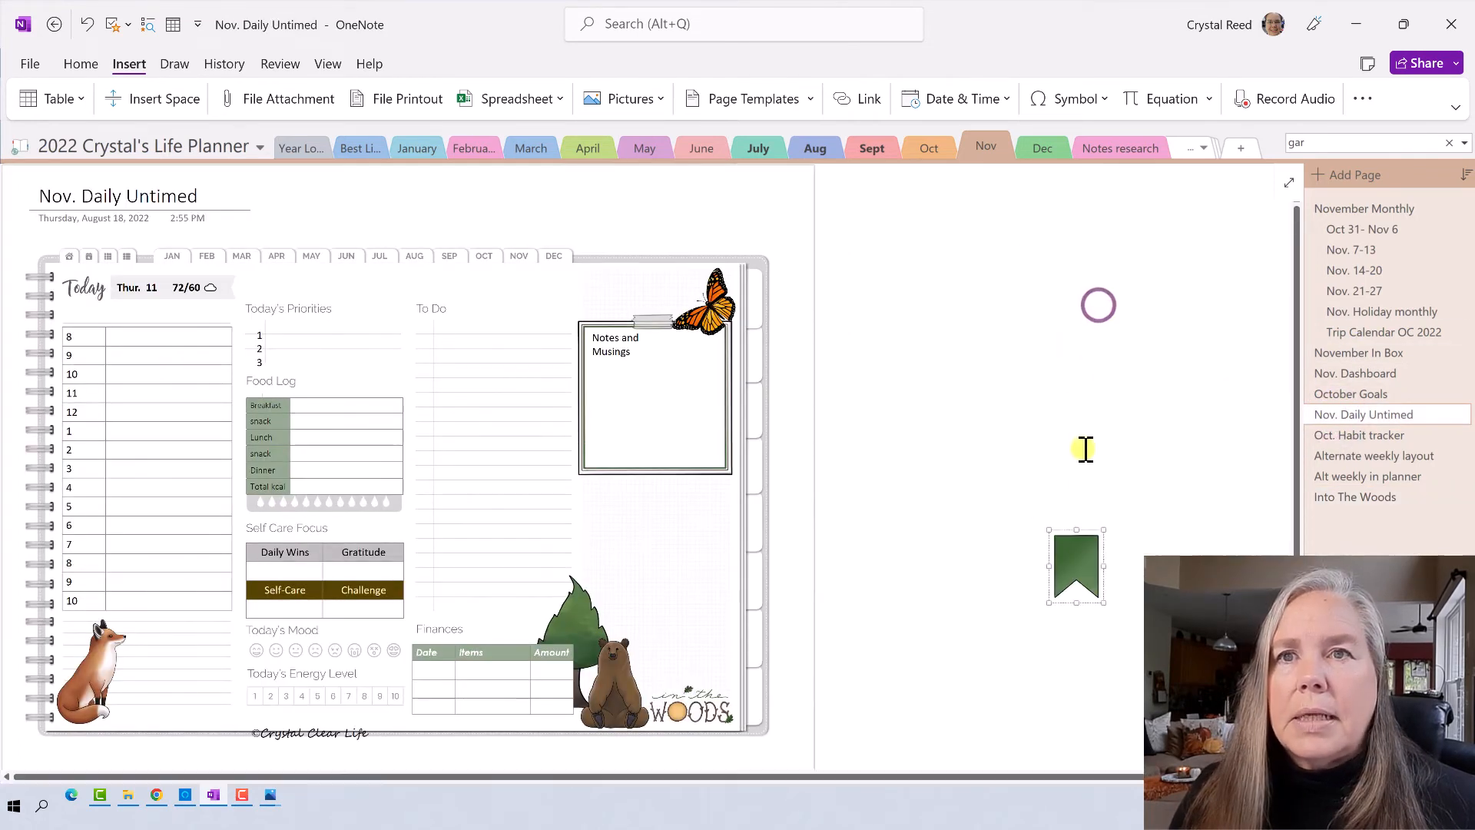
- Shrink the green banner and place it at the upper right of the Today's Priorities section
drag(1098, 605, 381, 325)
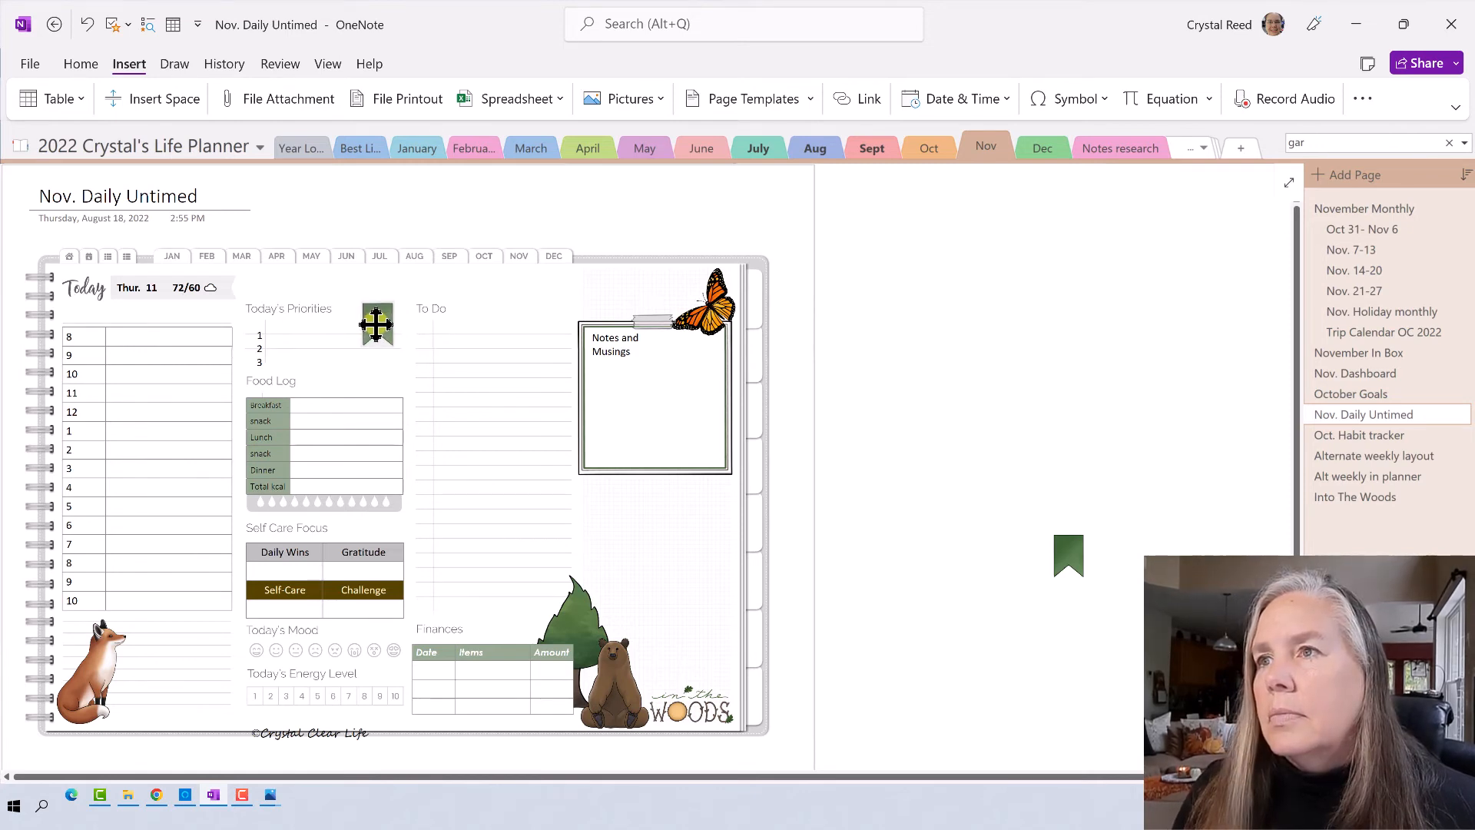
drag(382, 326, 383, 325)
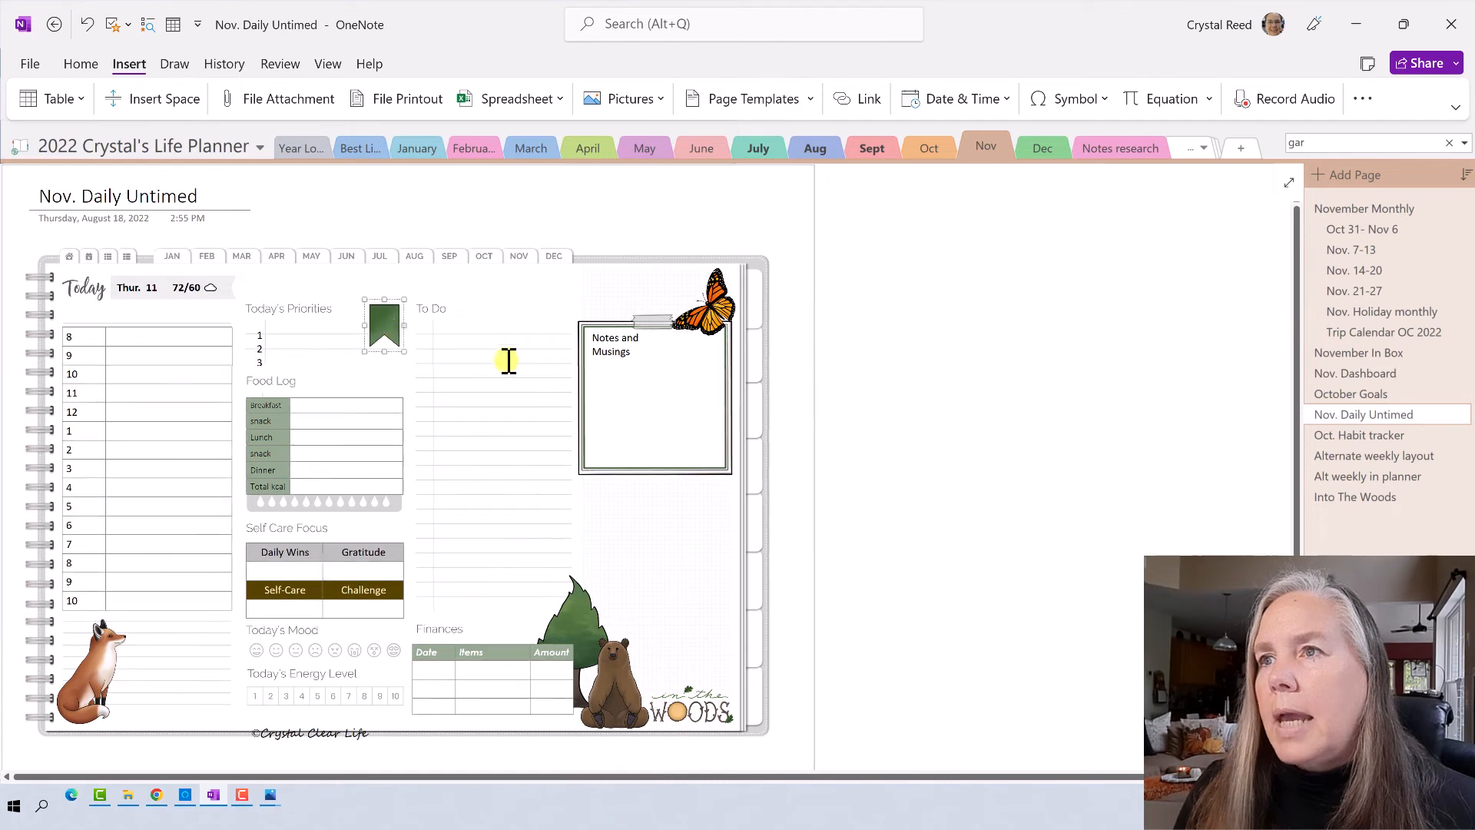
click(949, 420)
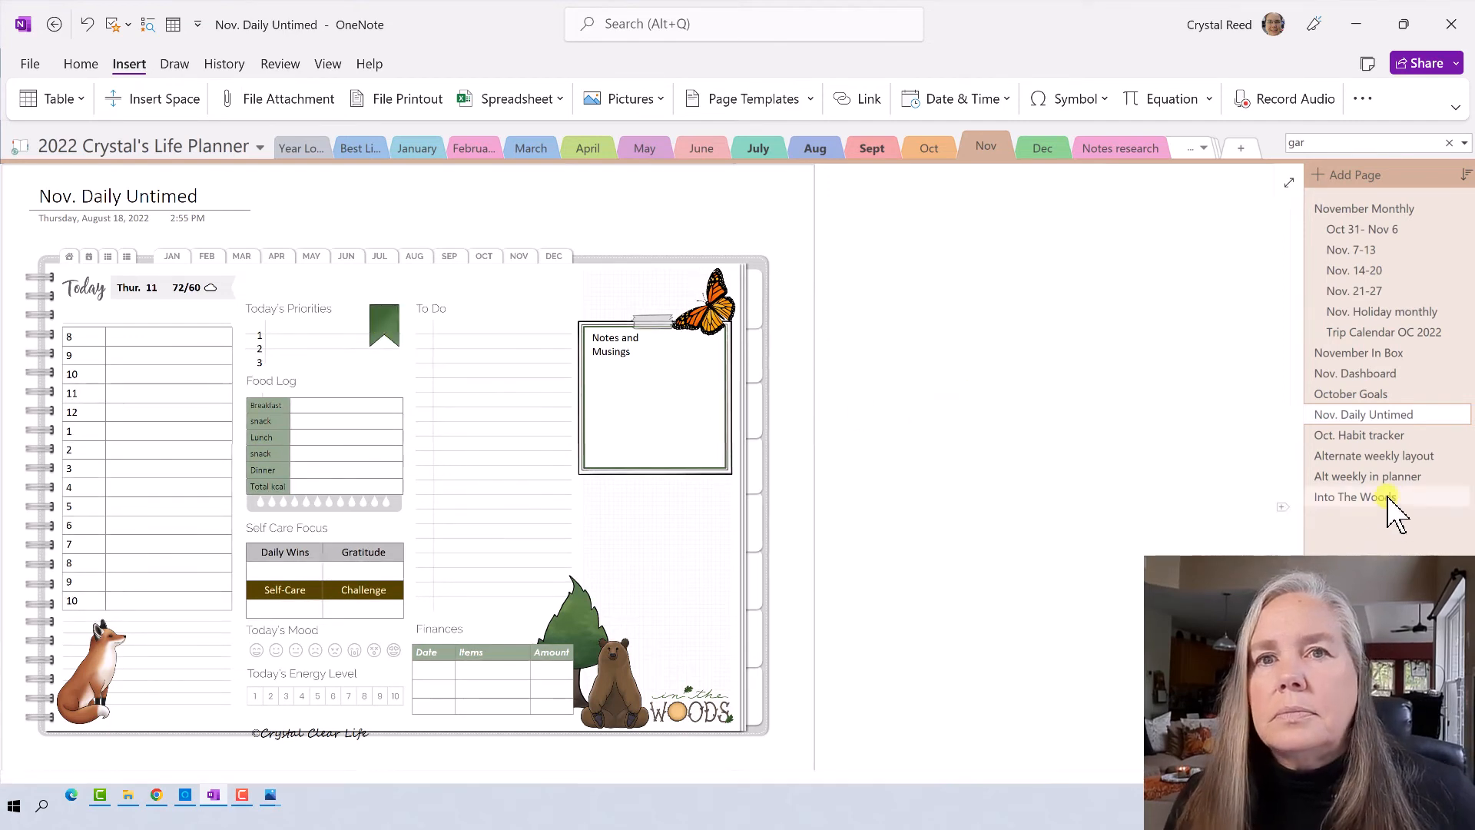
- Copy the red cardinal sticker from the Into The Woods page and paste it on Nov. Daily Untimed
click(1386, 498)
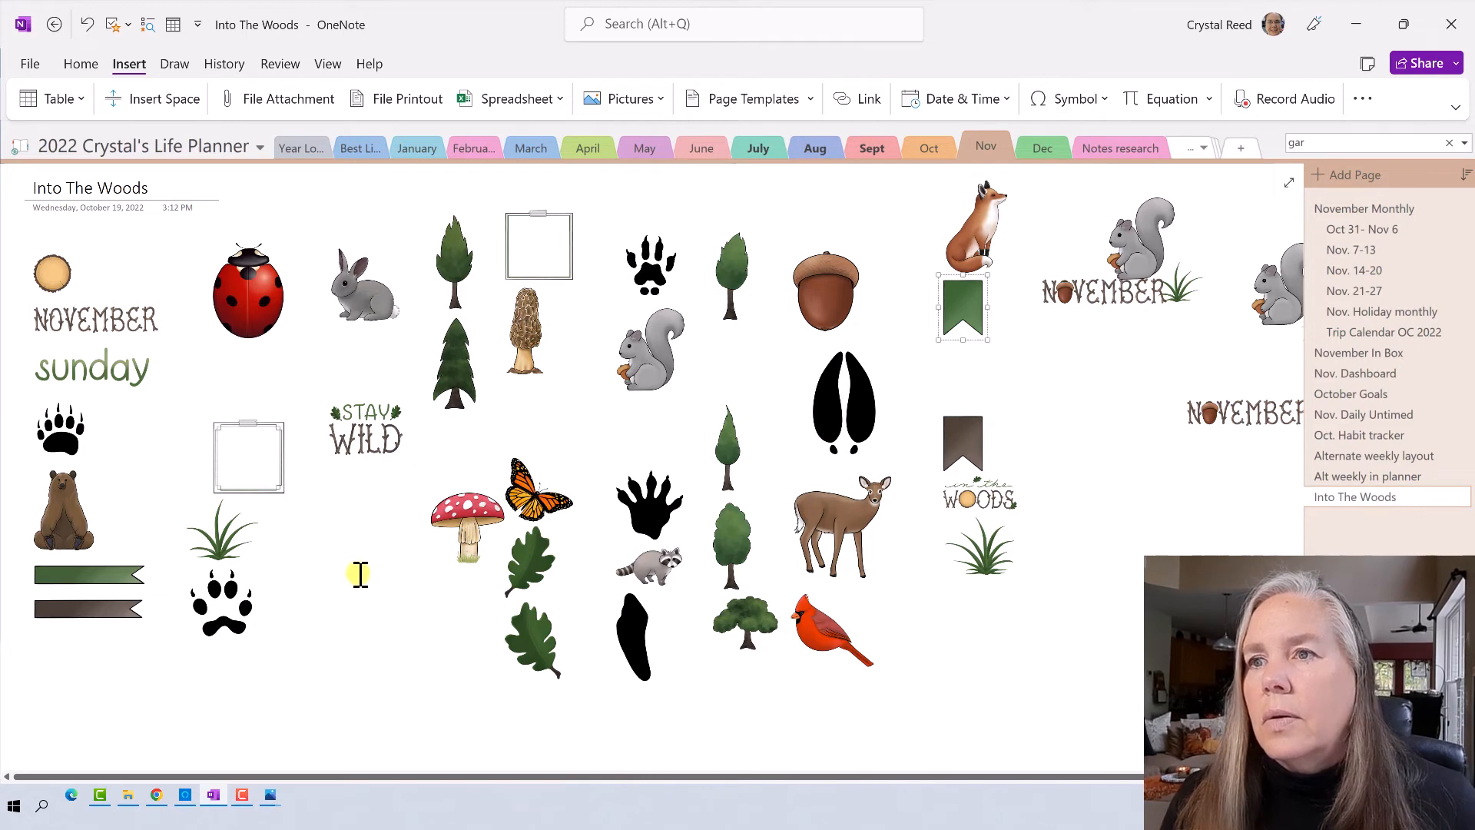
click(803, 624)
right_click(803, 624)
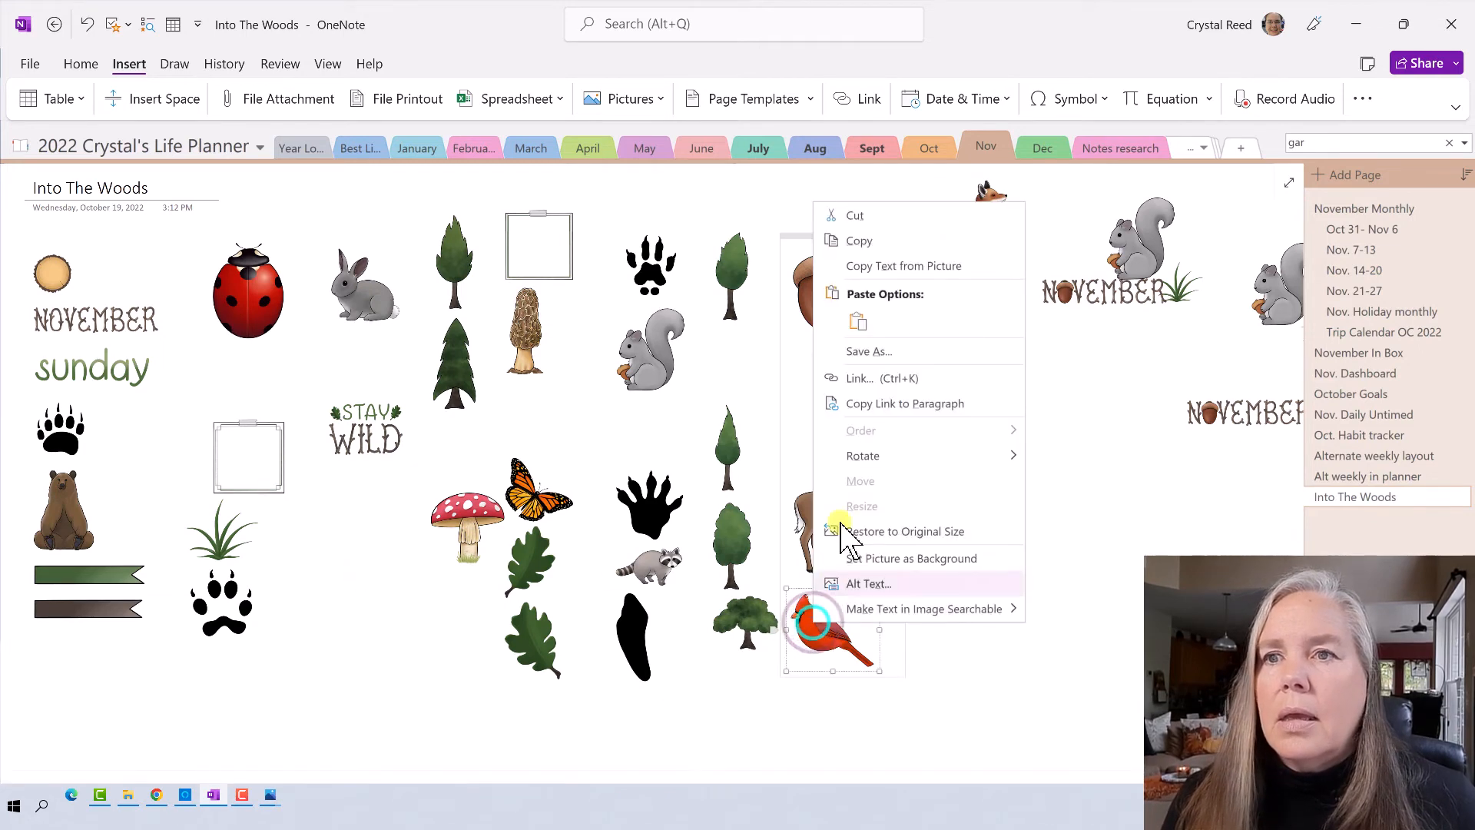
click(860, 243)
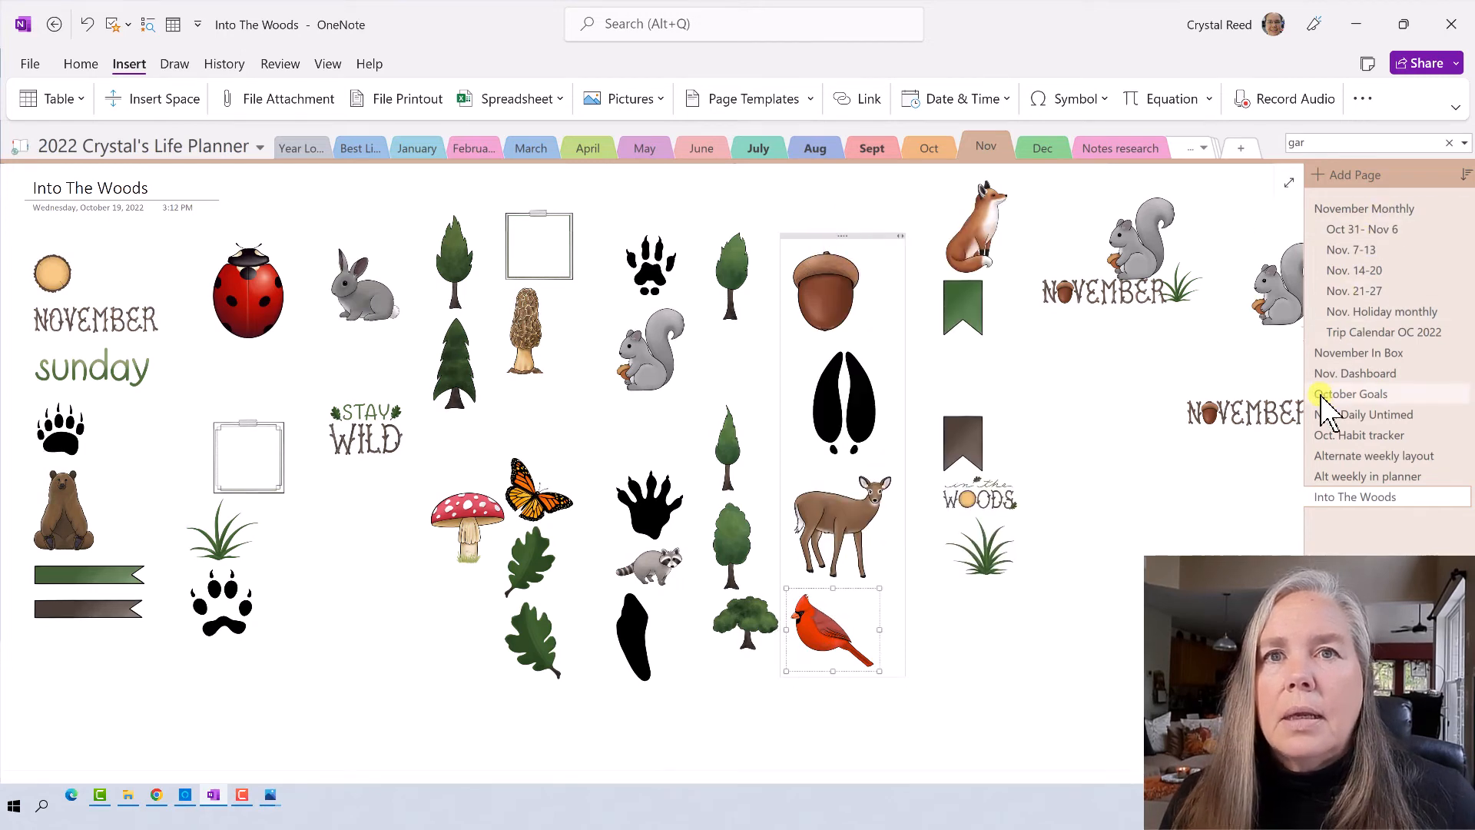
click(1315, 415)
right_click(1002, 543)
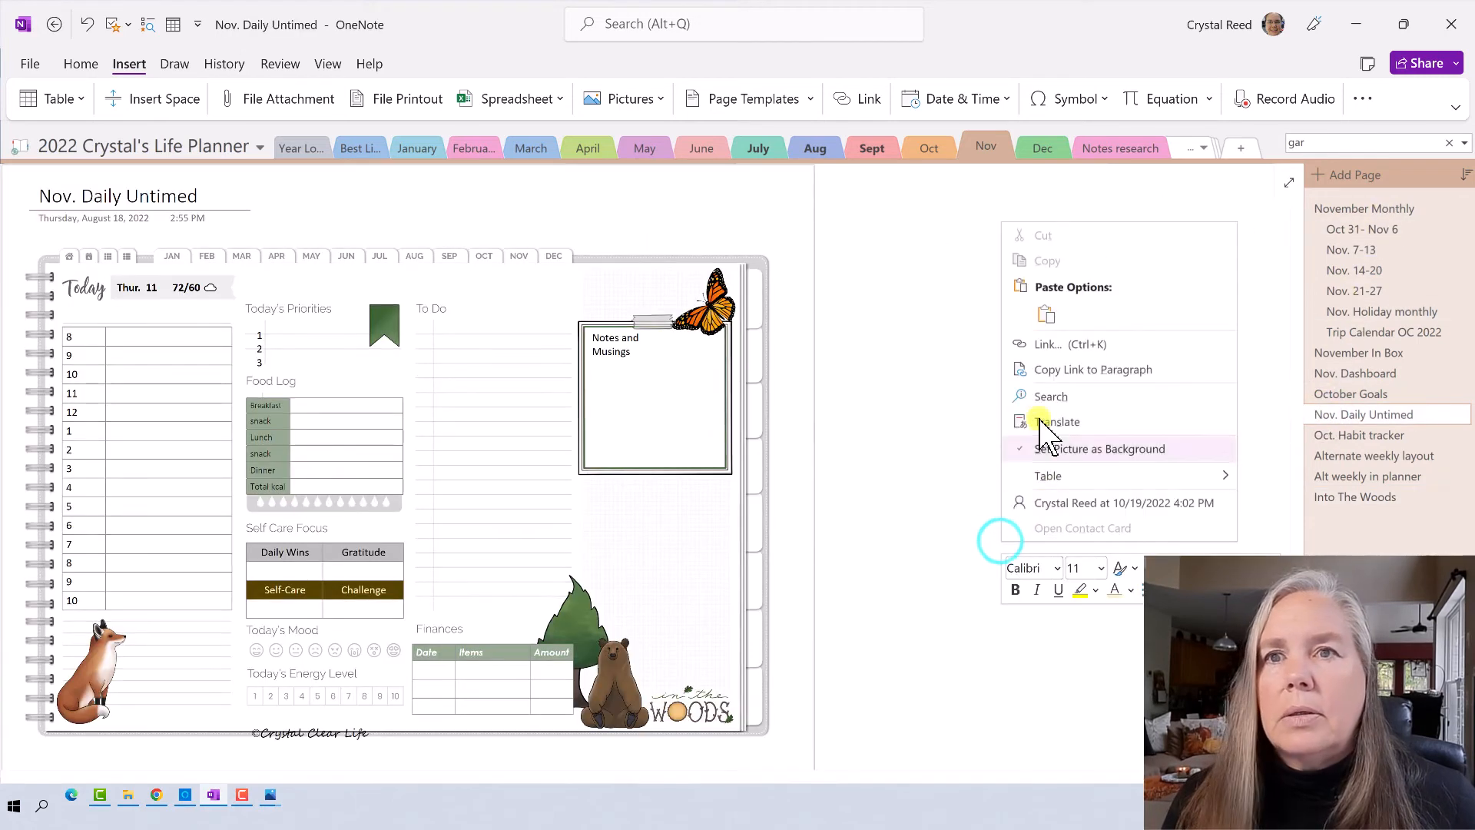
click(1041, 312)
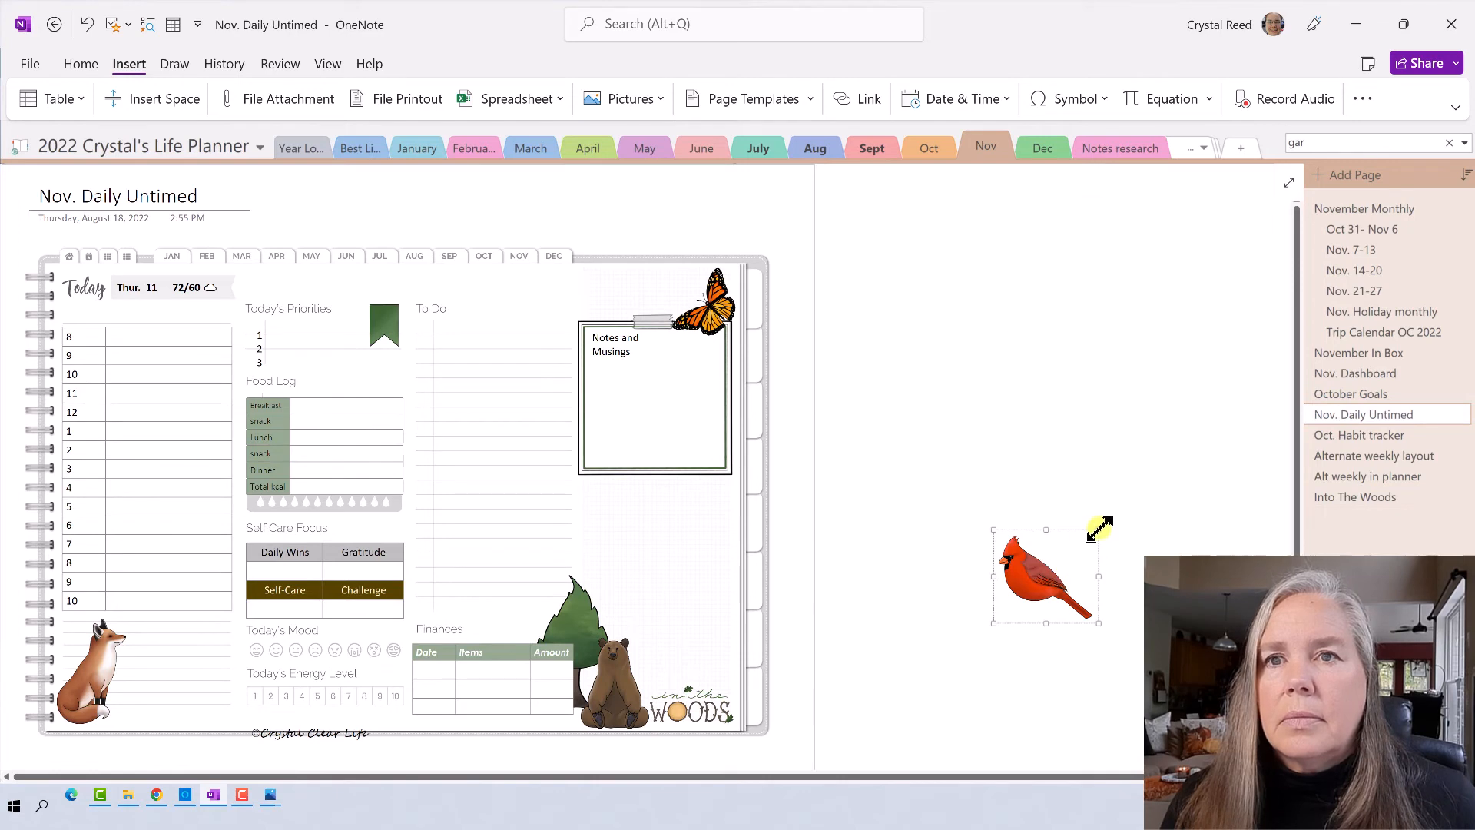
- Shrink the cardinal and perch it over the green banner beside Today's Priorities
drag(1100, 528, 1087, 533)
drag(1031, 584, 363, 309)
click(1025, 588)
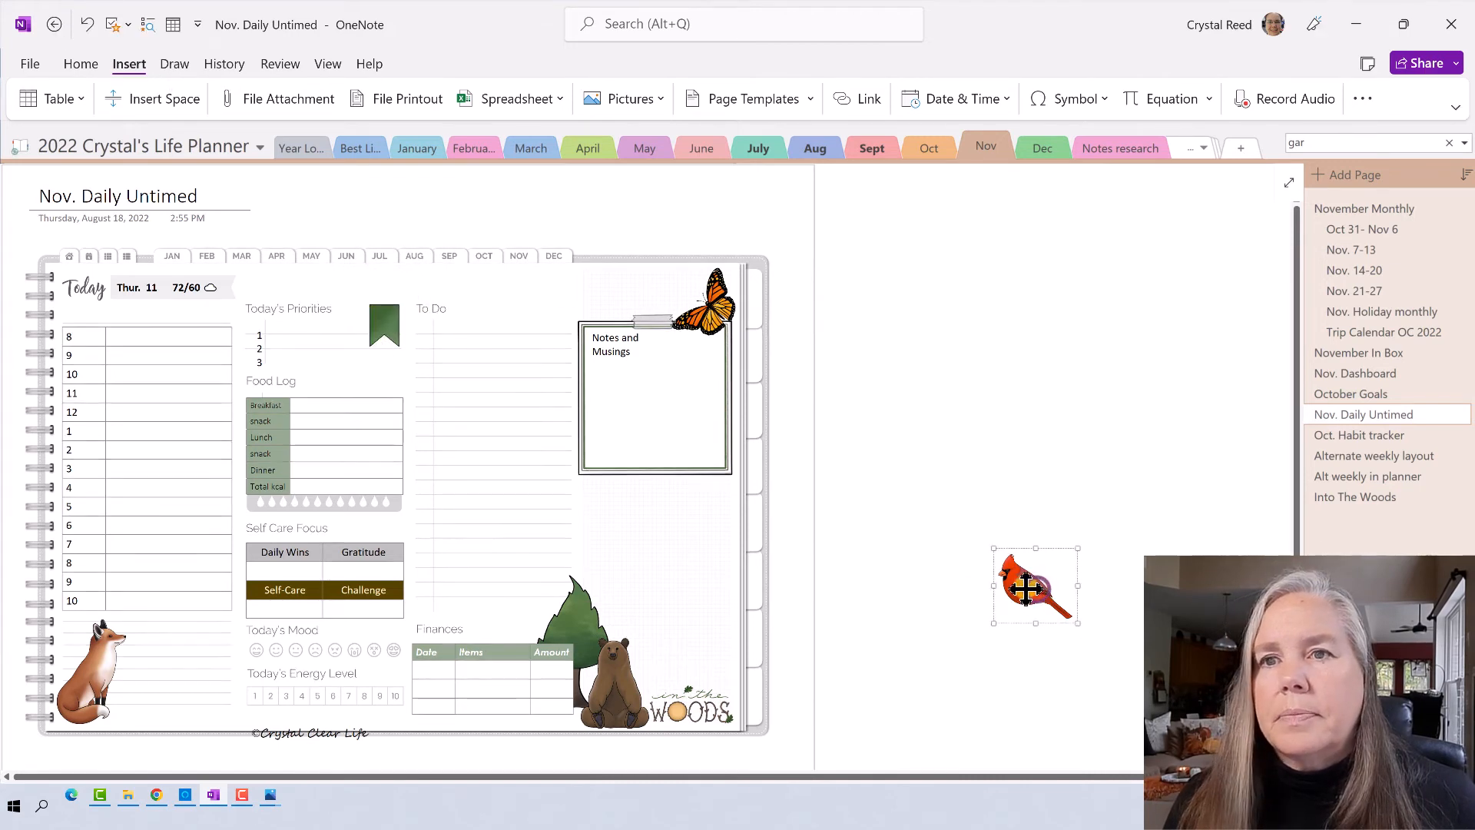
drag(1026, 589, 374, 303)
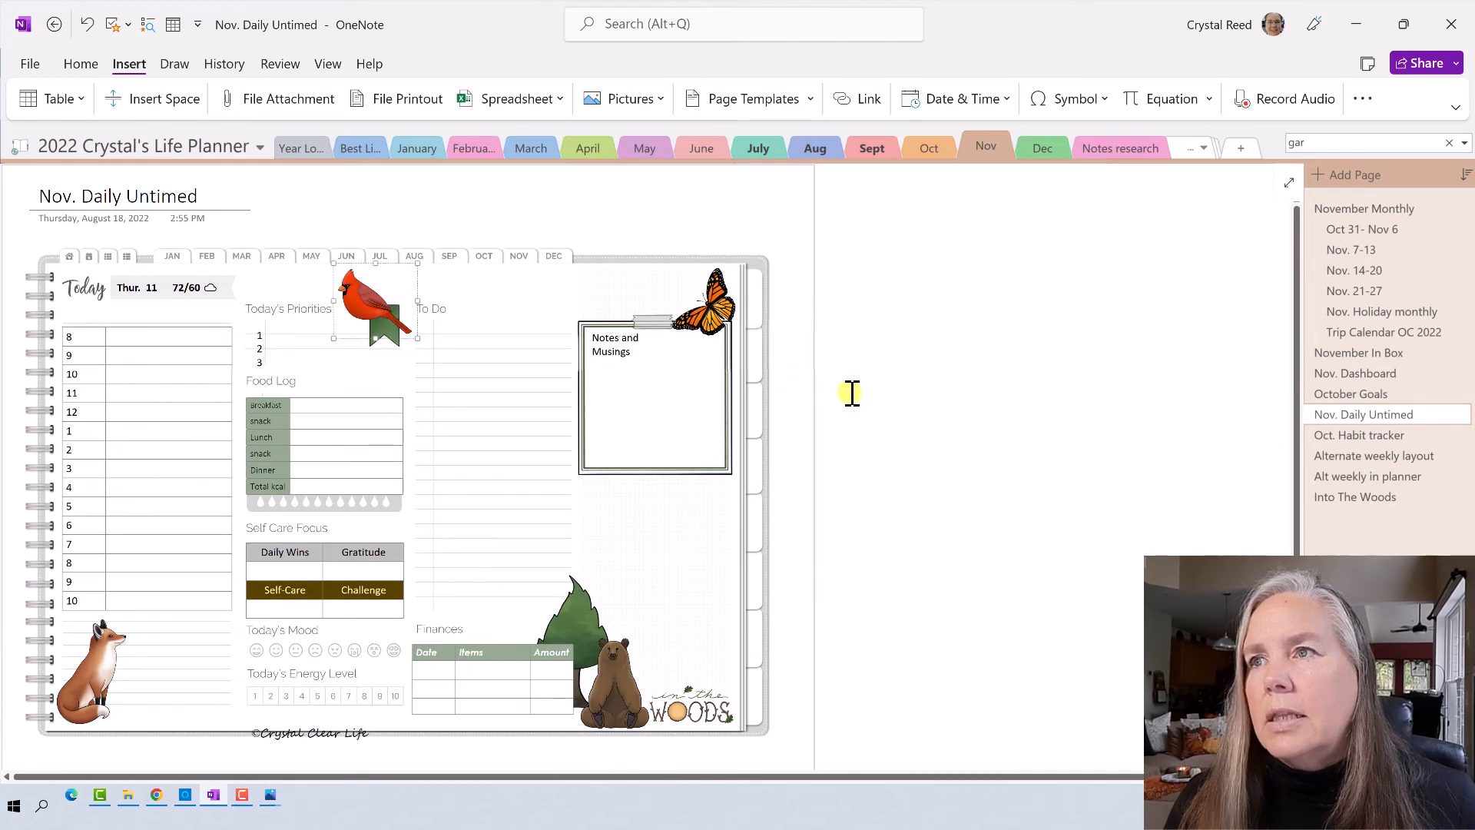
click(935, 393)
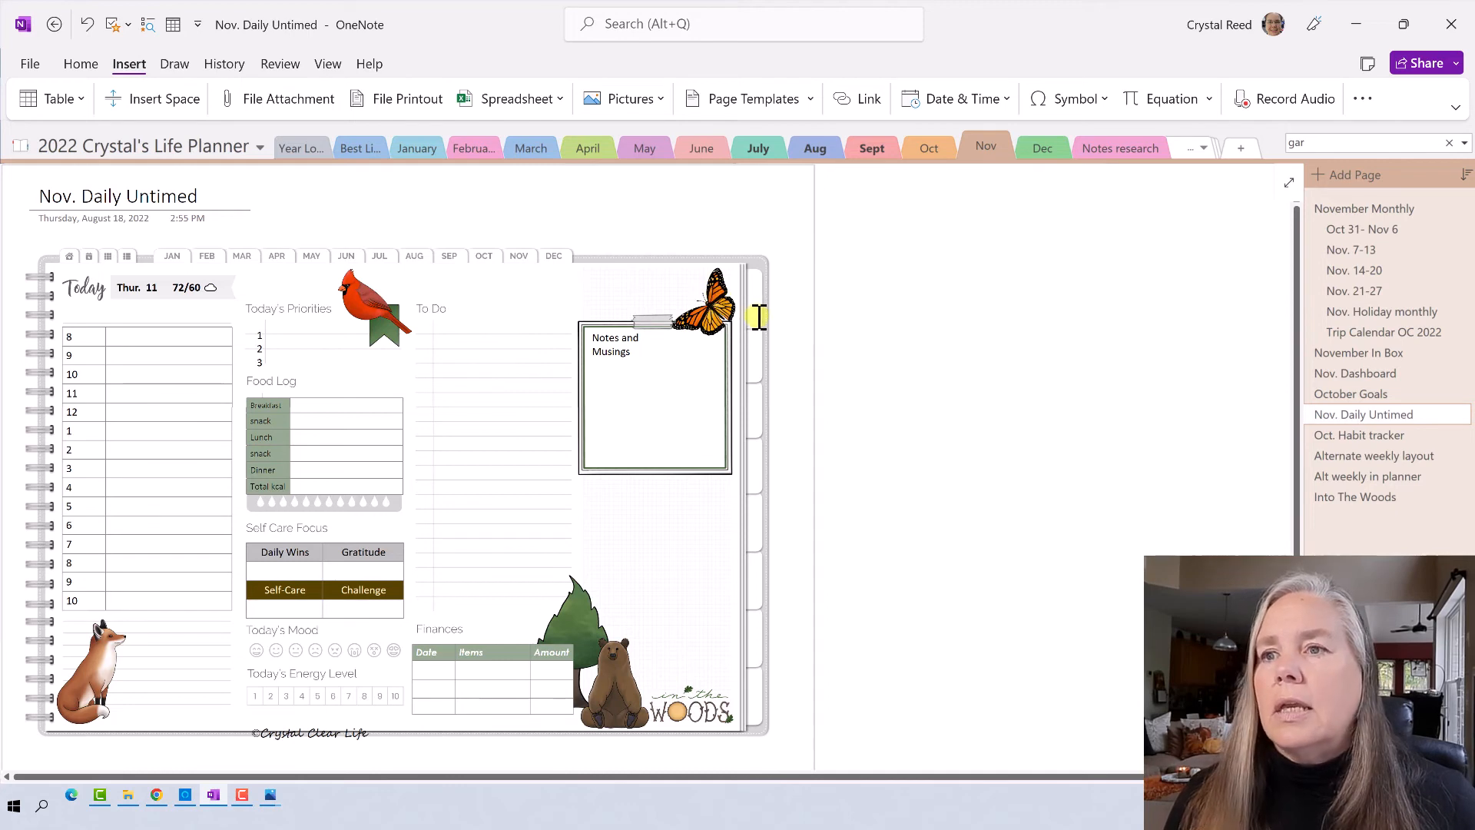
- Shrink the butterfly and reposition it on the upper-right corner of the Notes and Musings frame
click(711, 312)
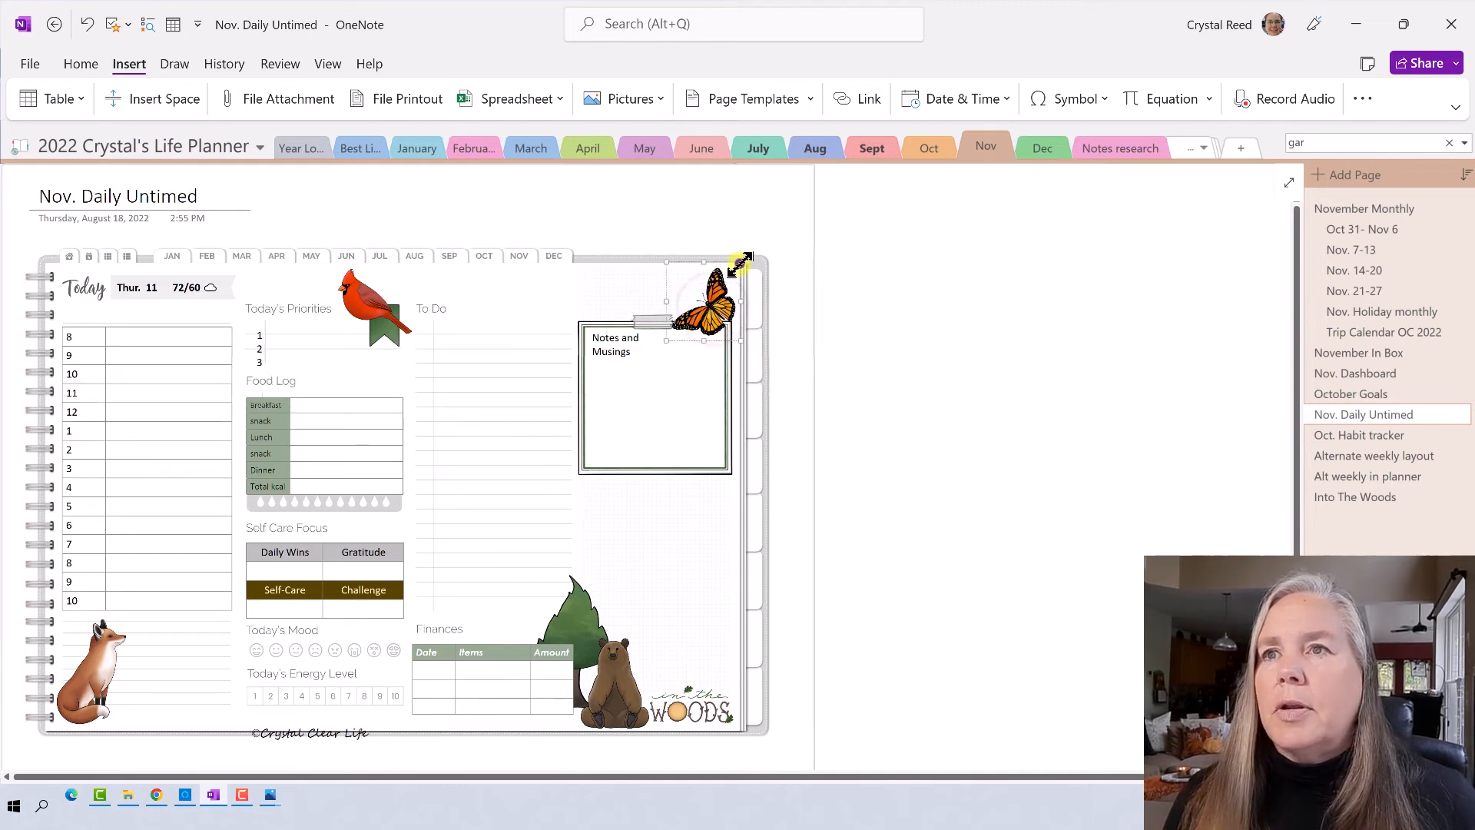
drag(739, 265, 718, 306)
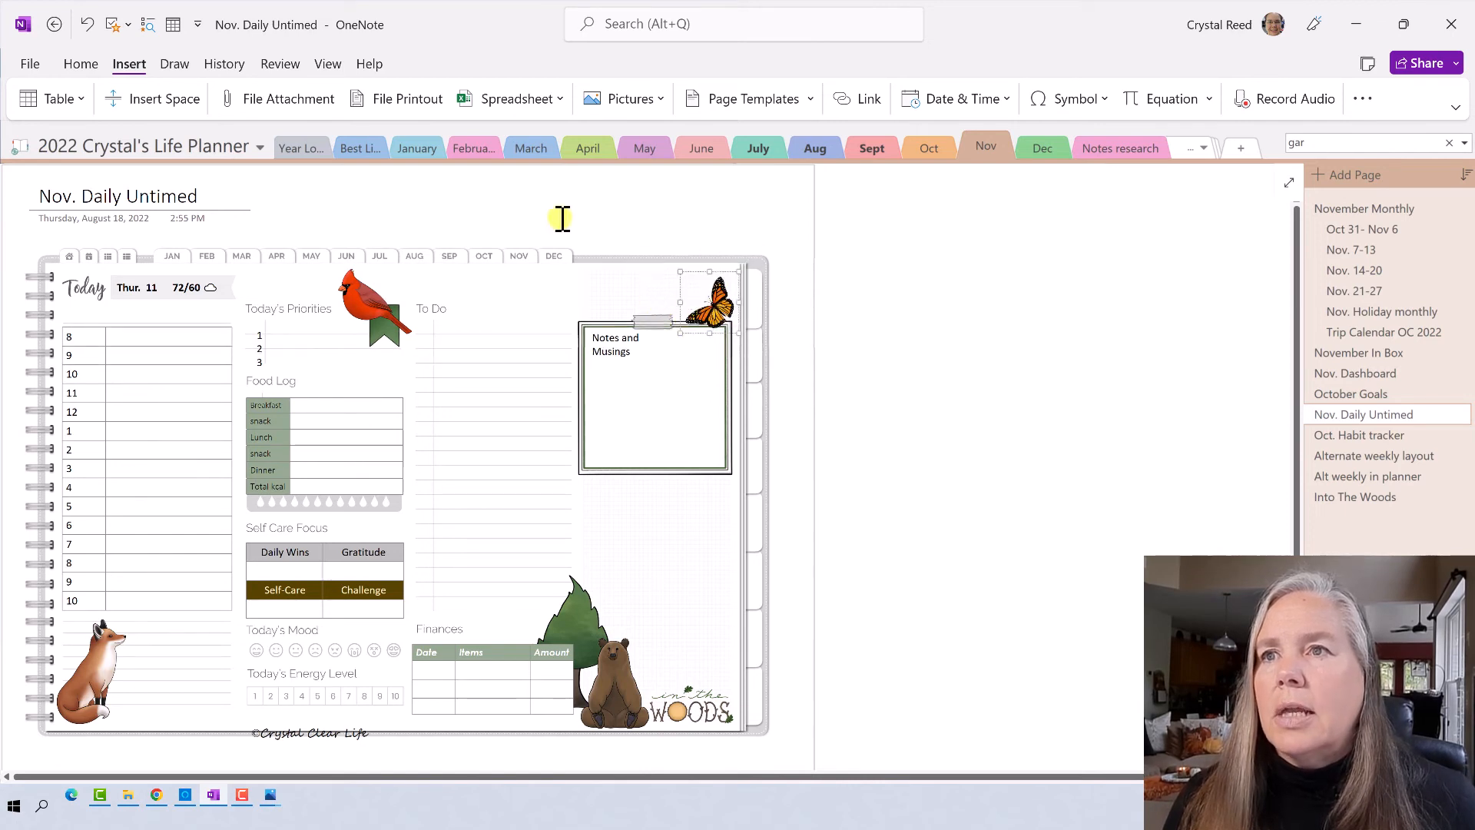
drag(718, 306, 718, 317)
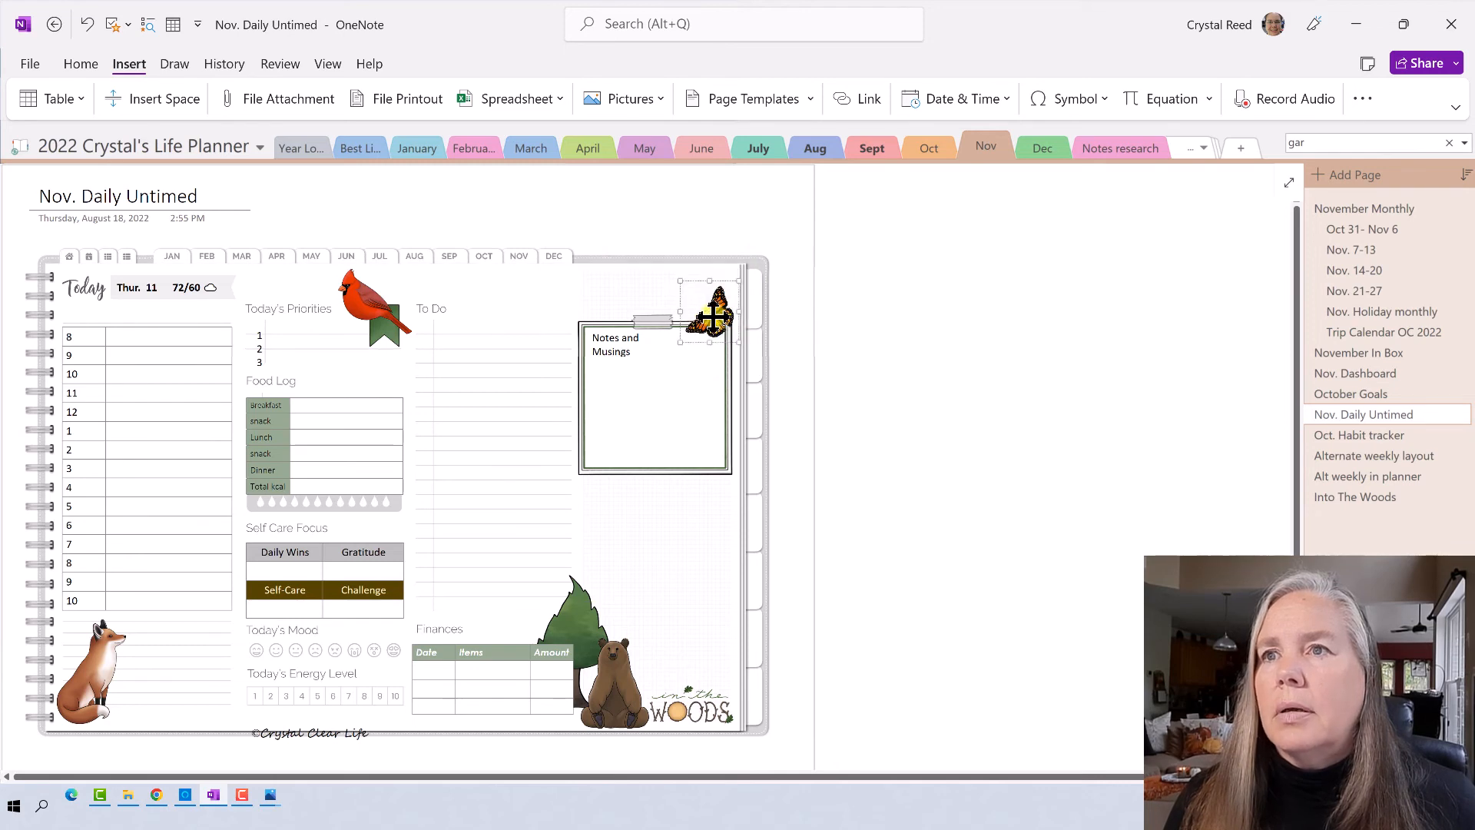
- Lasso the Notes and Musings frame together with its text and butterfly, and move the group up toward the planner page's upper edge
click(174, 64)
click(126, 100)
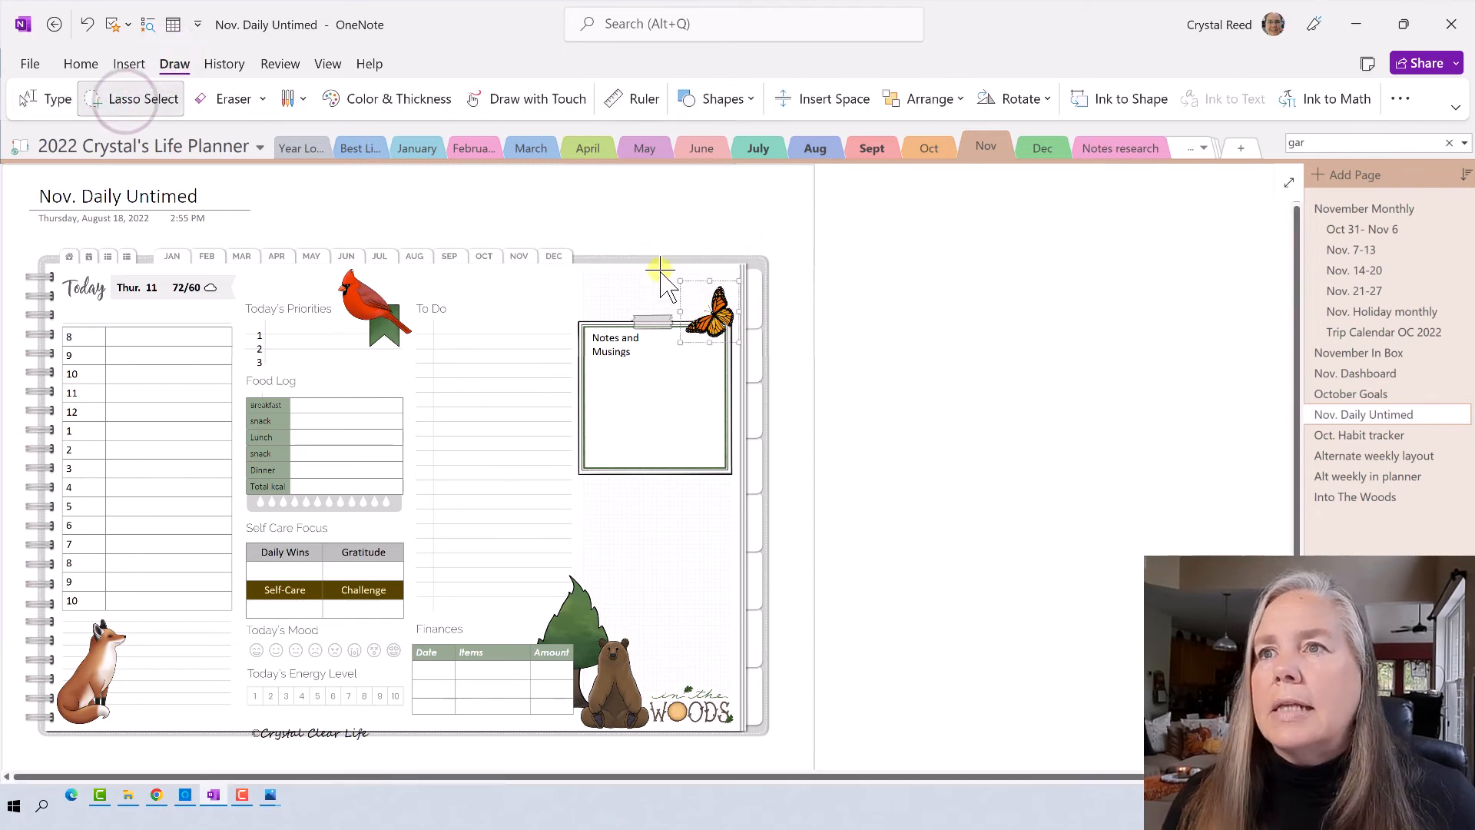
mouse_move(658, 264)
mouse_down()
mouse_move(530, 333)
mouse_move(791, 517)
mouse_move(662, 247)
mouse_up()
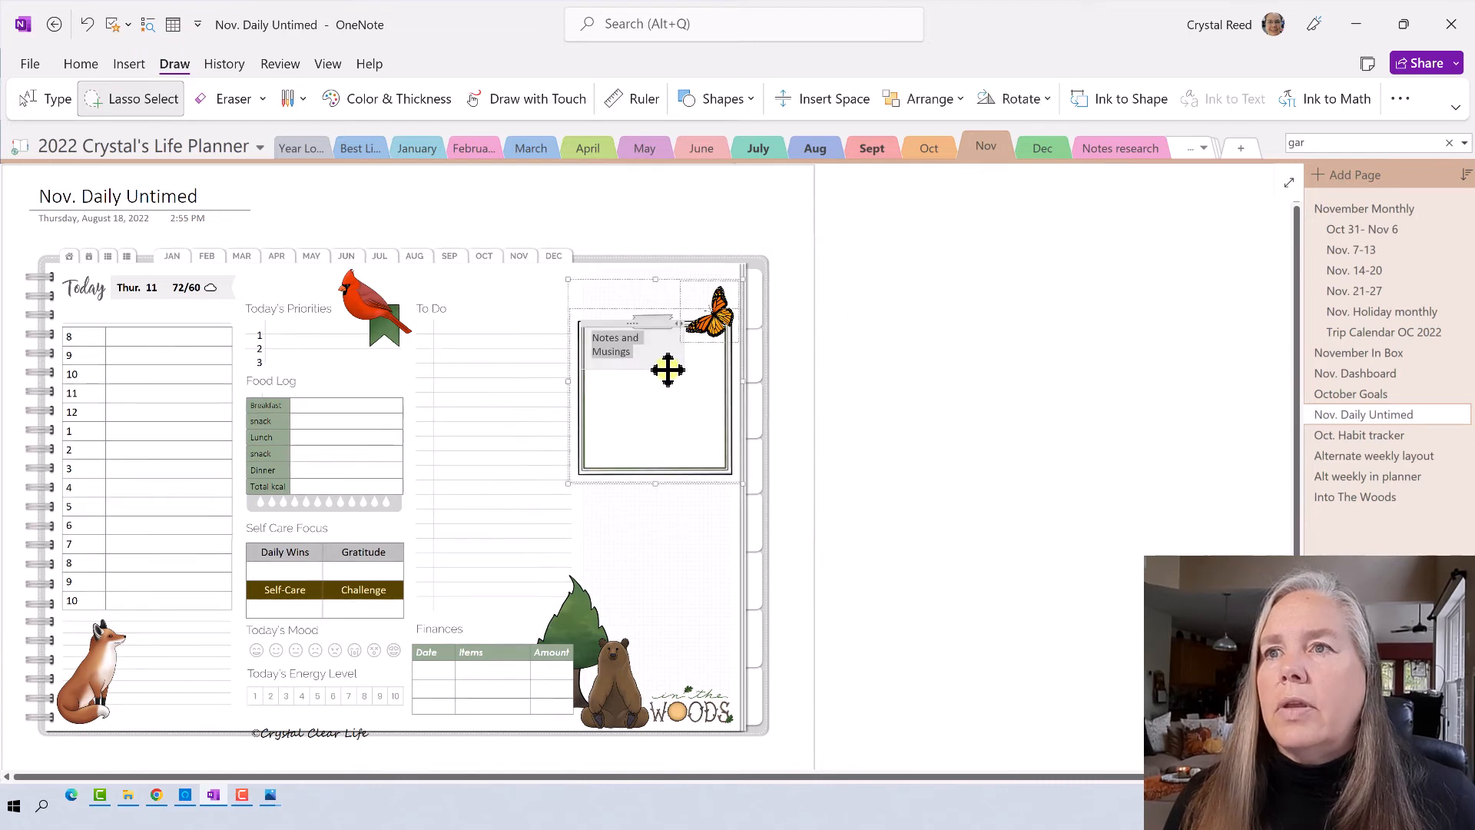
drag(672, 394, 677, 370)
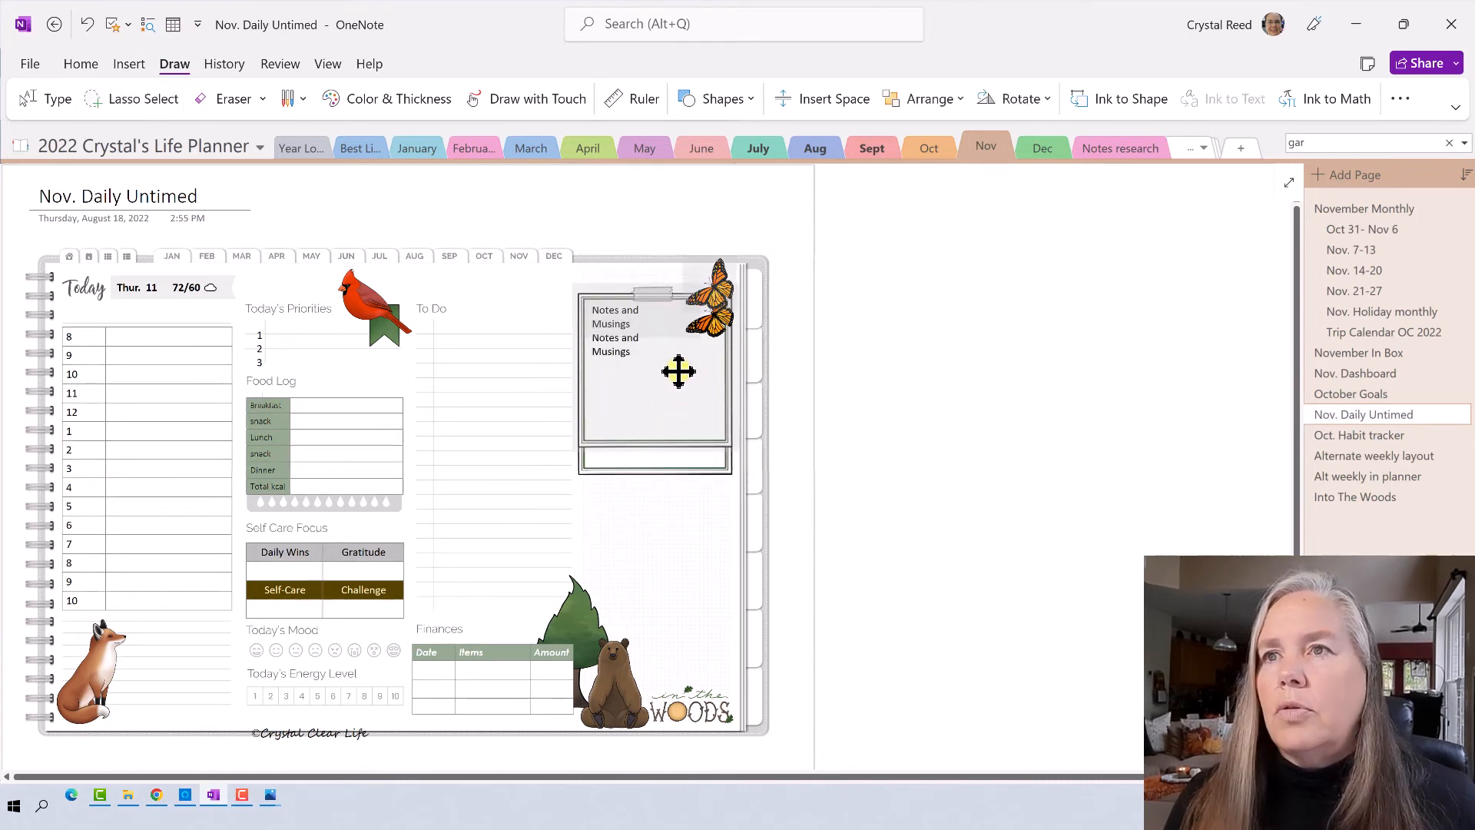
drag(678, 371, 679, 370)
click(722, 290)
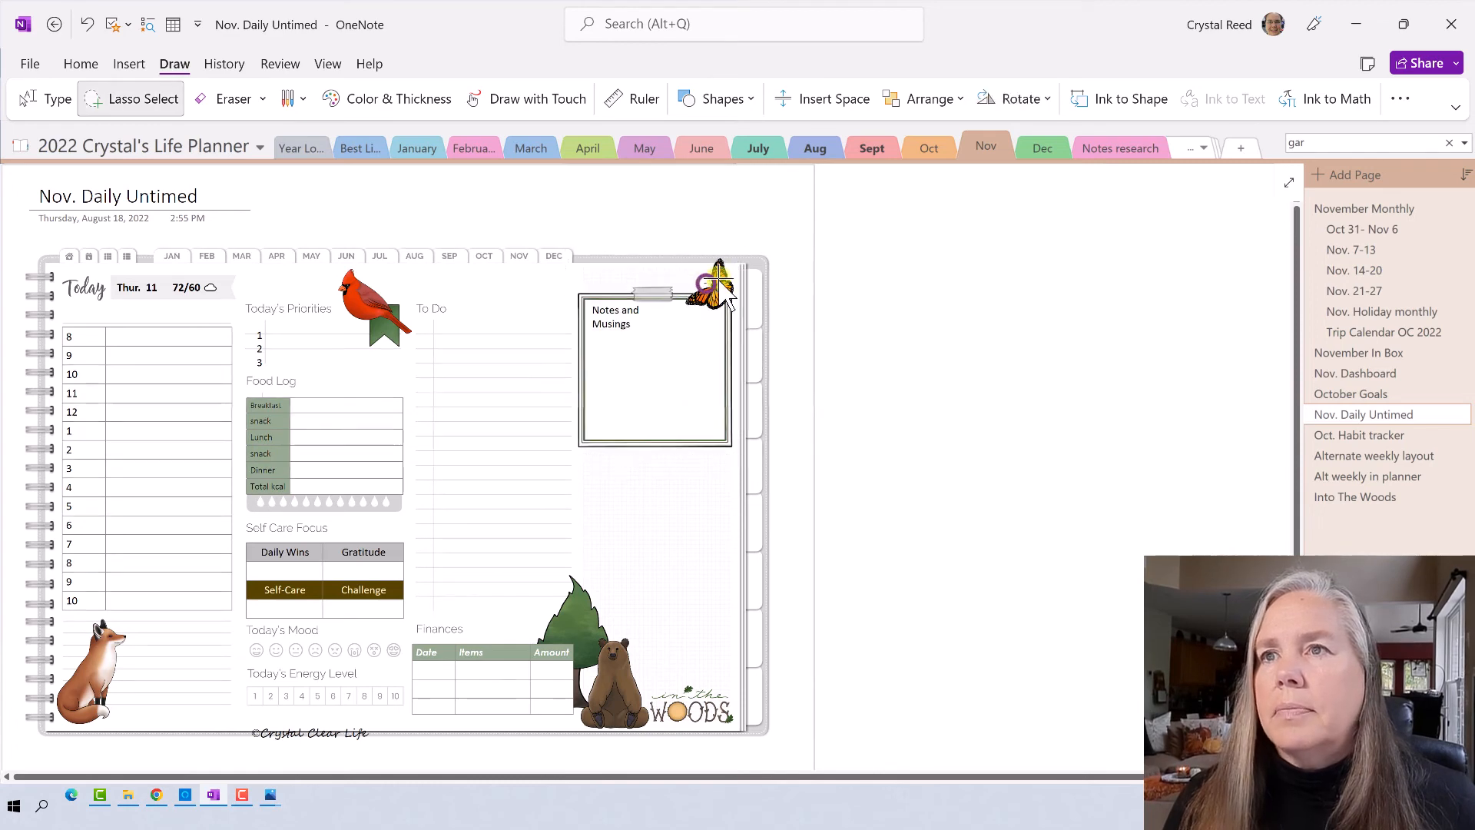
- Return to type mode, shrink the butterfly slightly, and shorten the Notes and Musings frame from its lower edge
click(43, 99)
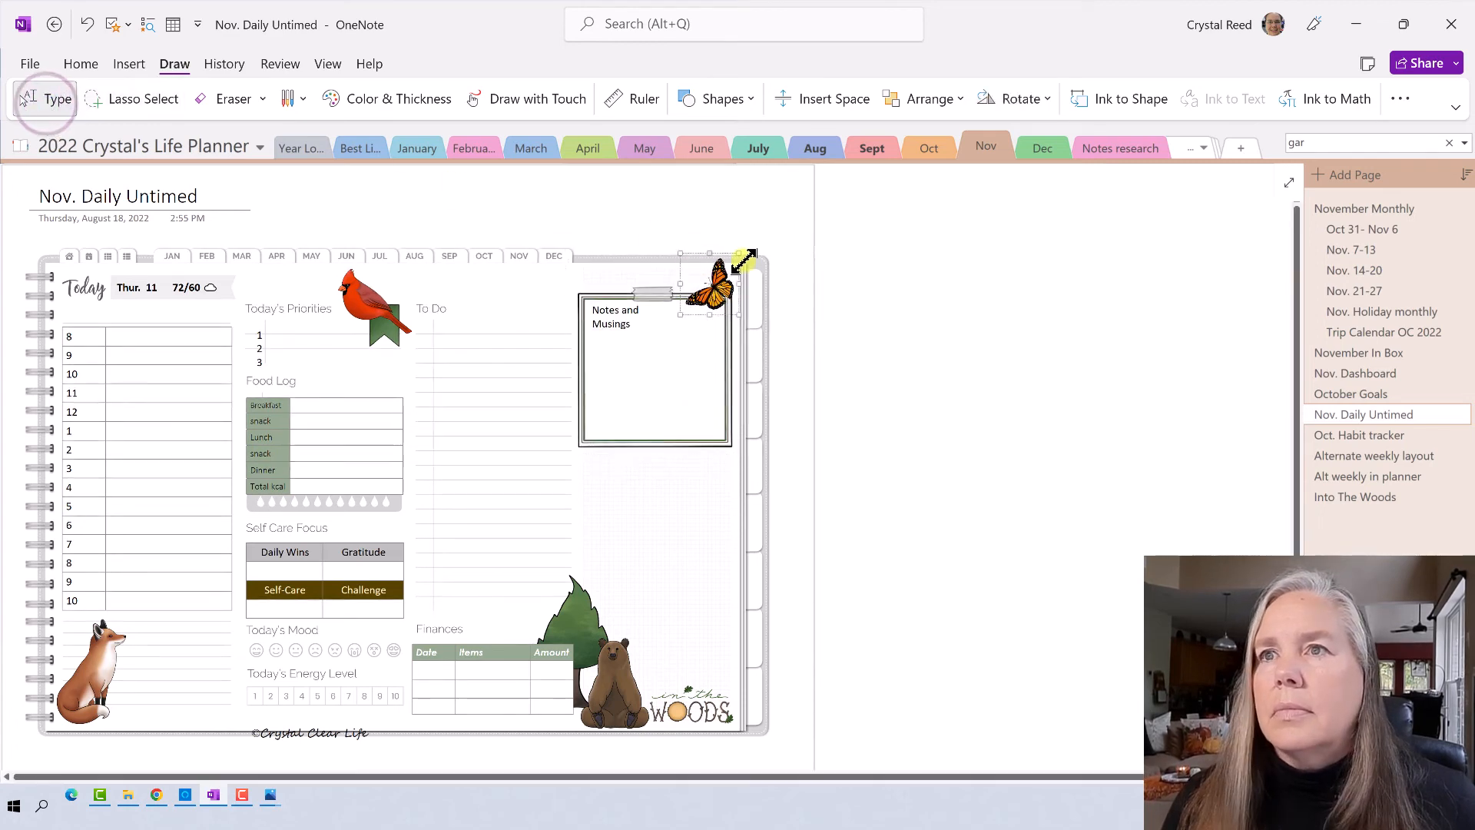
drag(744, 261, 736, 266)
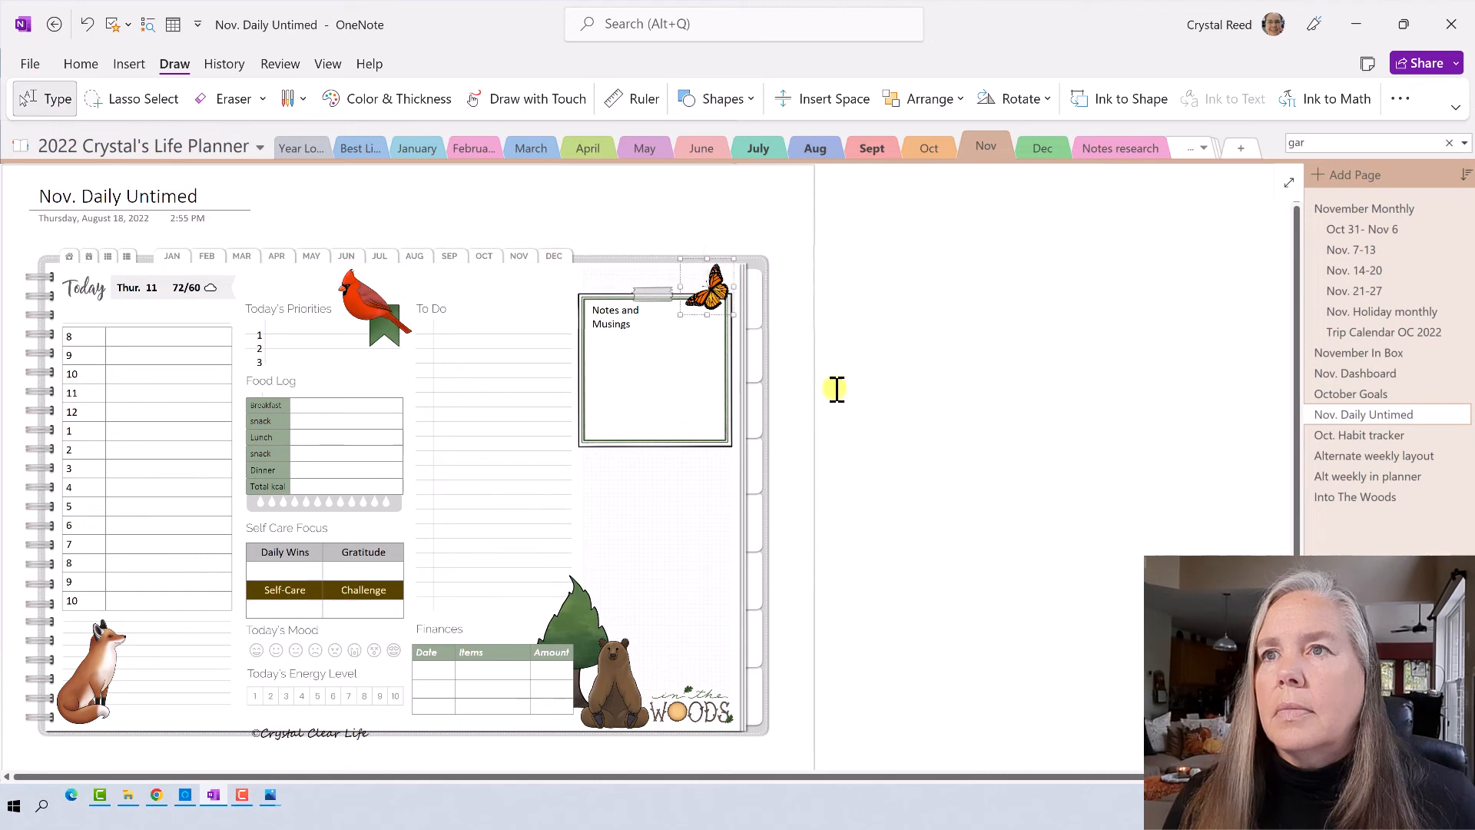
click(837, 389)
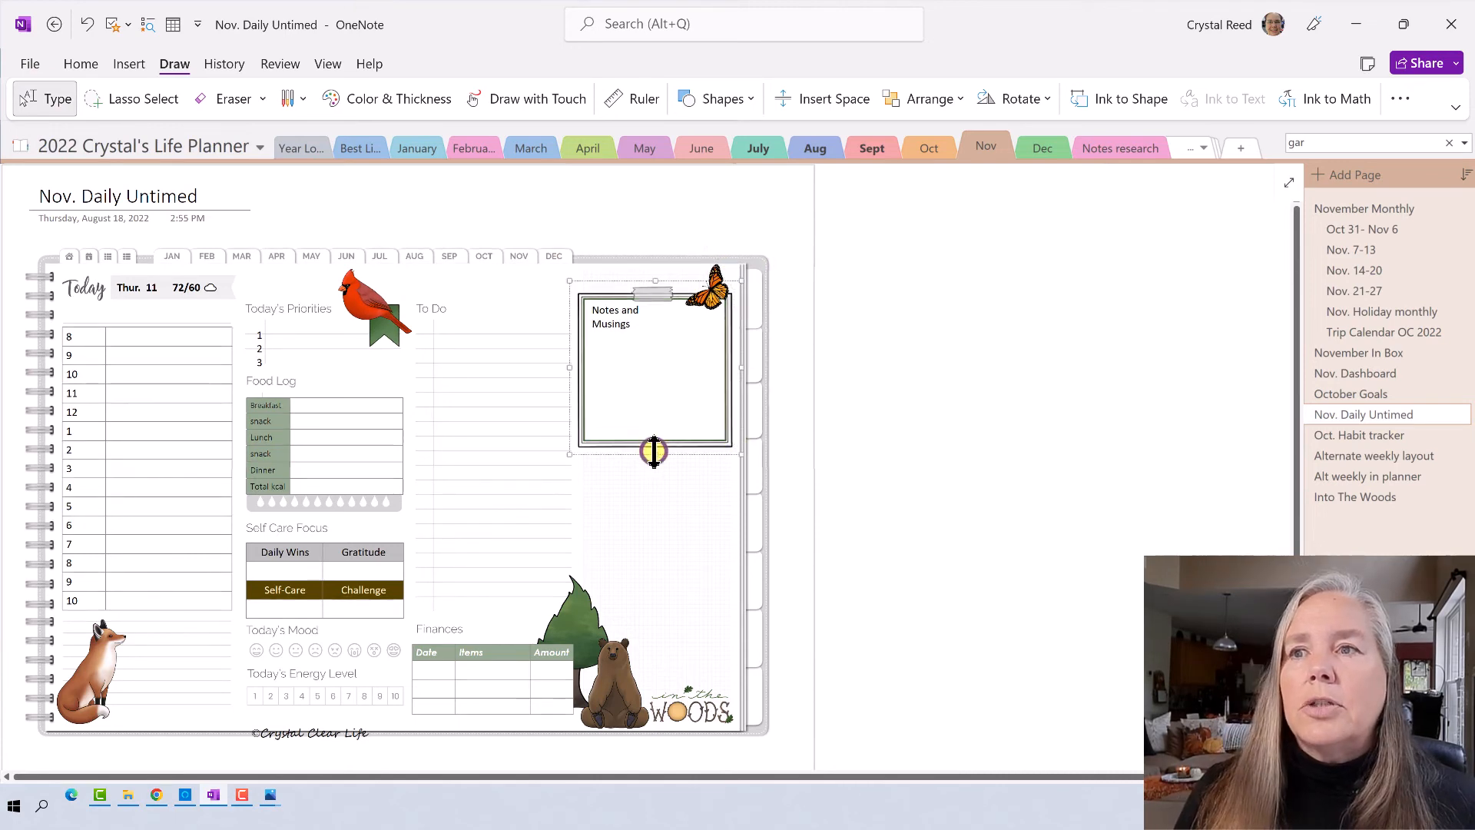
mouse_move(654, 452)
mouse_down()
mouse_move(656, 464)
mouse_move(662, 436)
mouse_up()
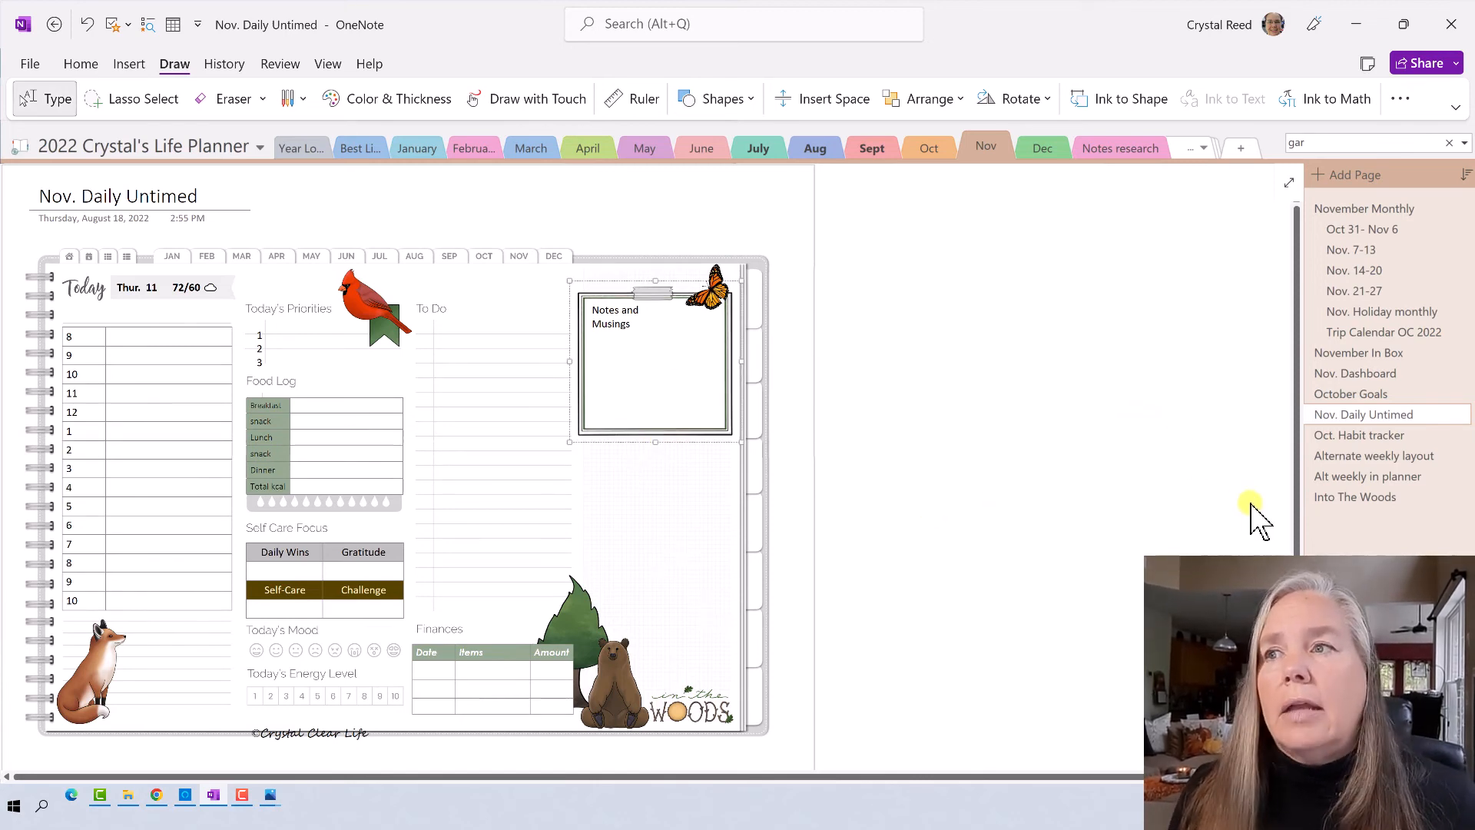
- Copy the bear paw print from the Into The Woods page to Nov. Daily Untimed and place it beside the 9 in the schedule
click(1371, 499)
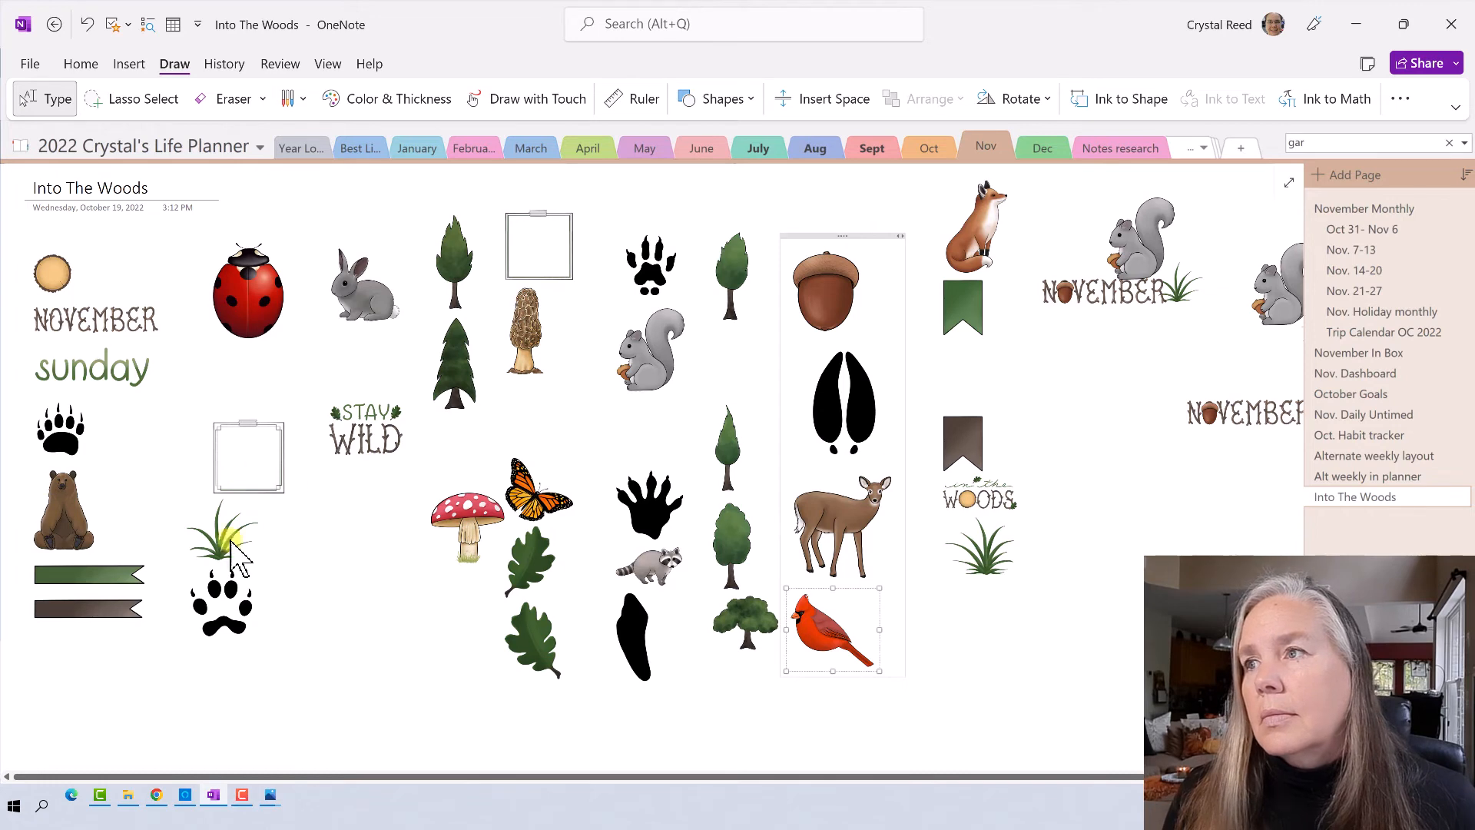
right_click(60, 432)
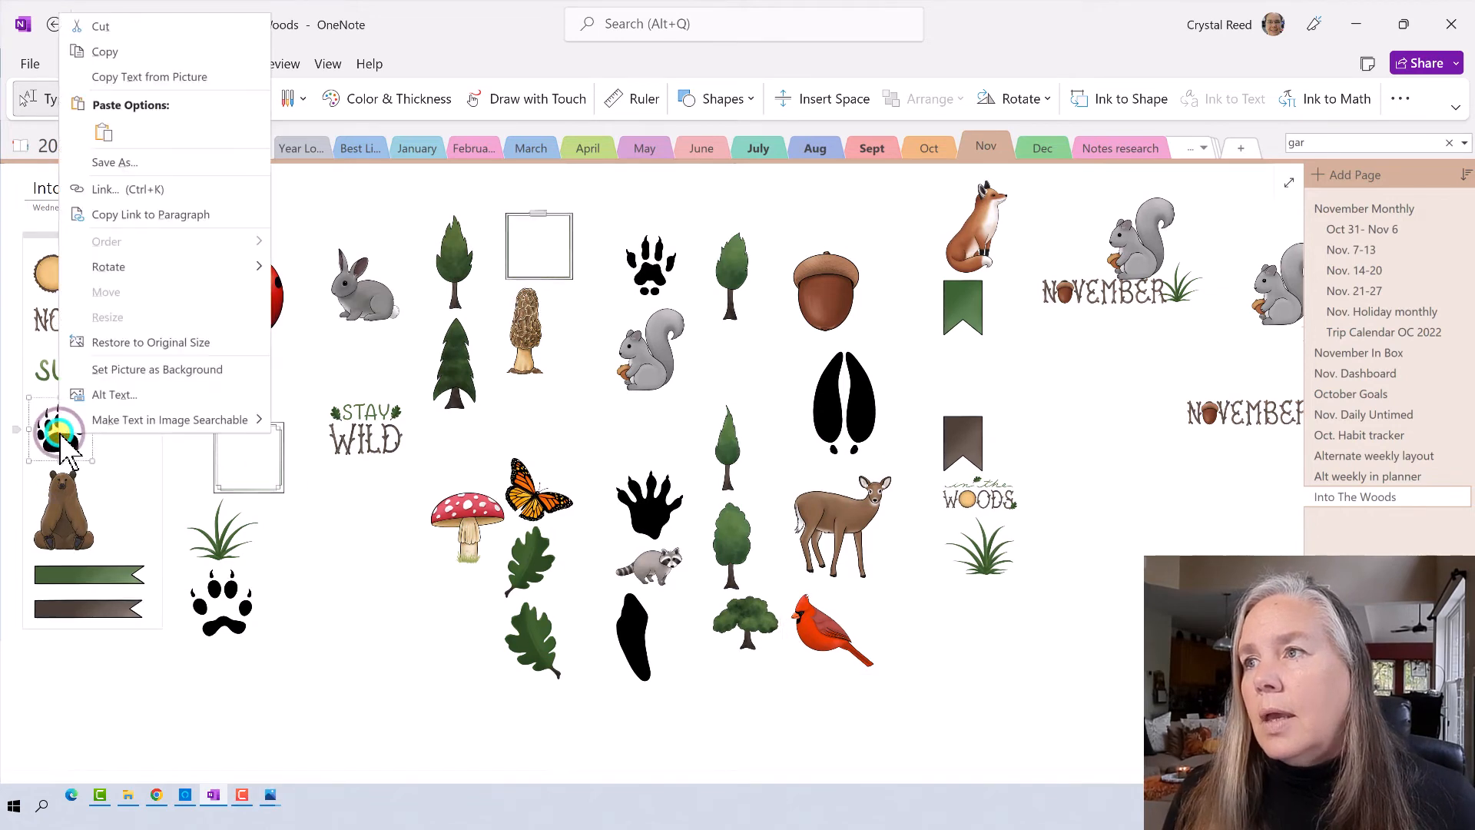
click(123, 51)
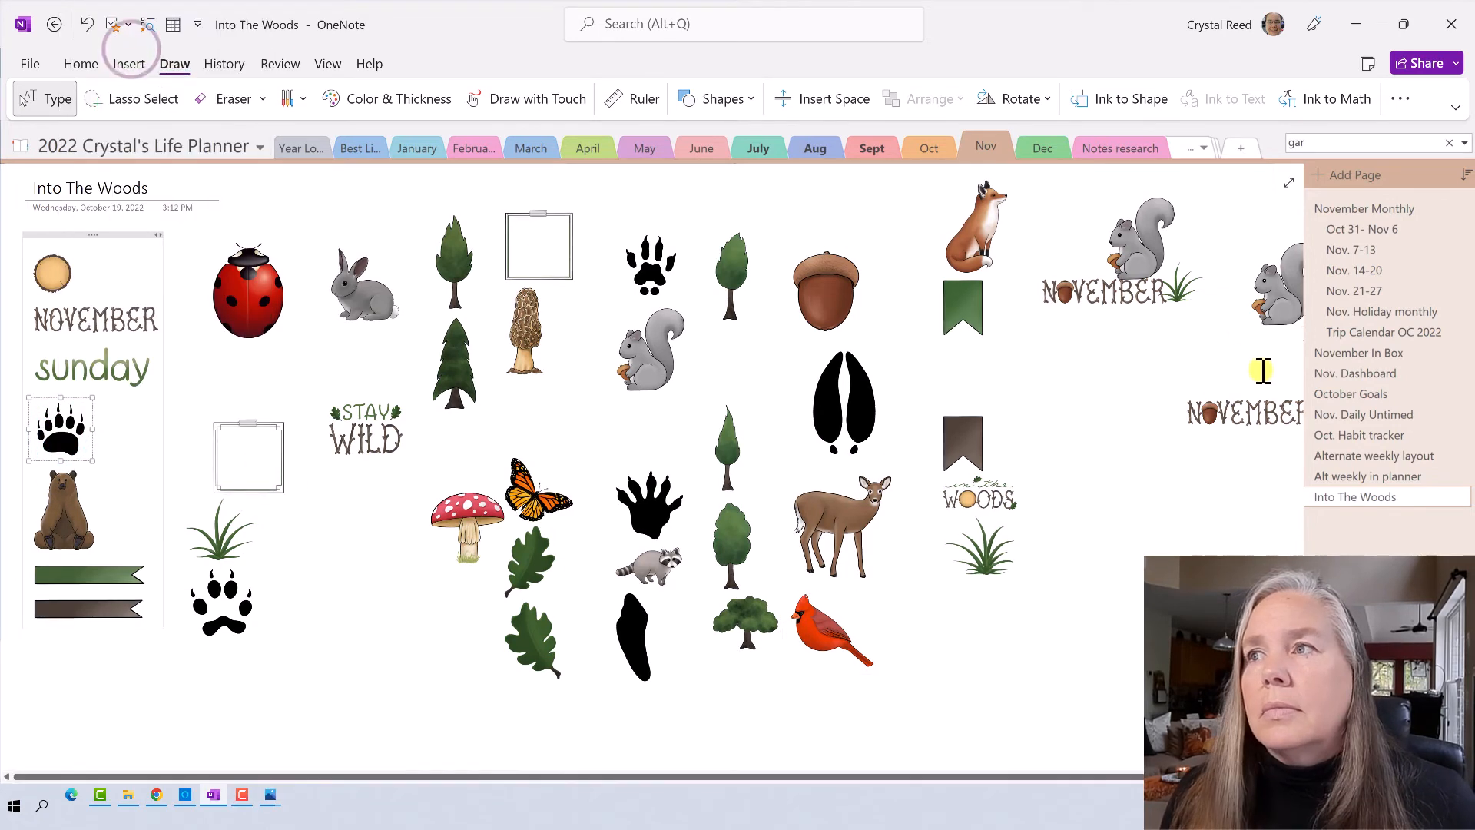
click(1320, 414)
right_click(1119, 630)
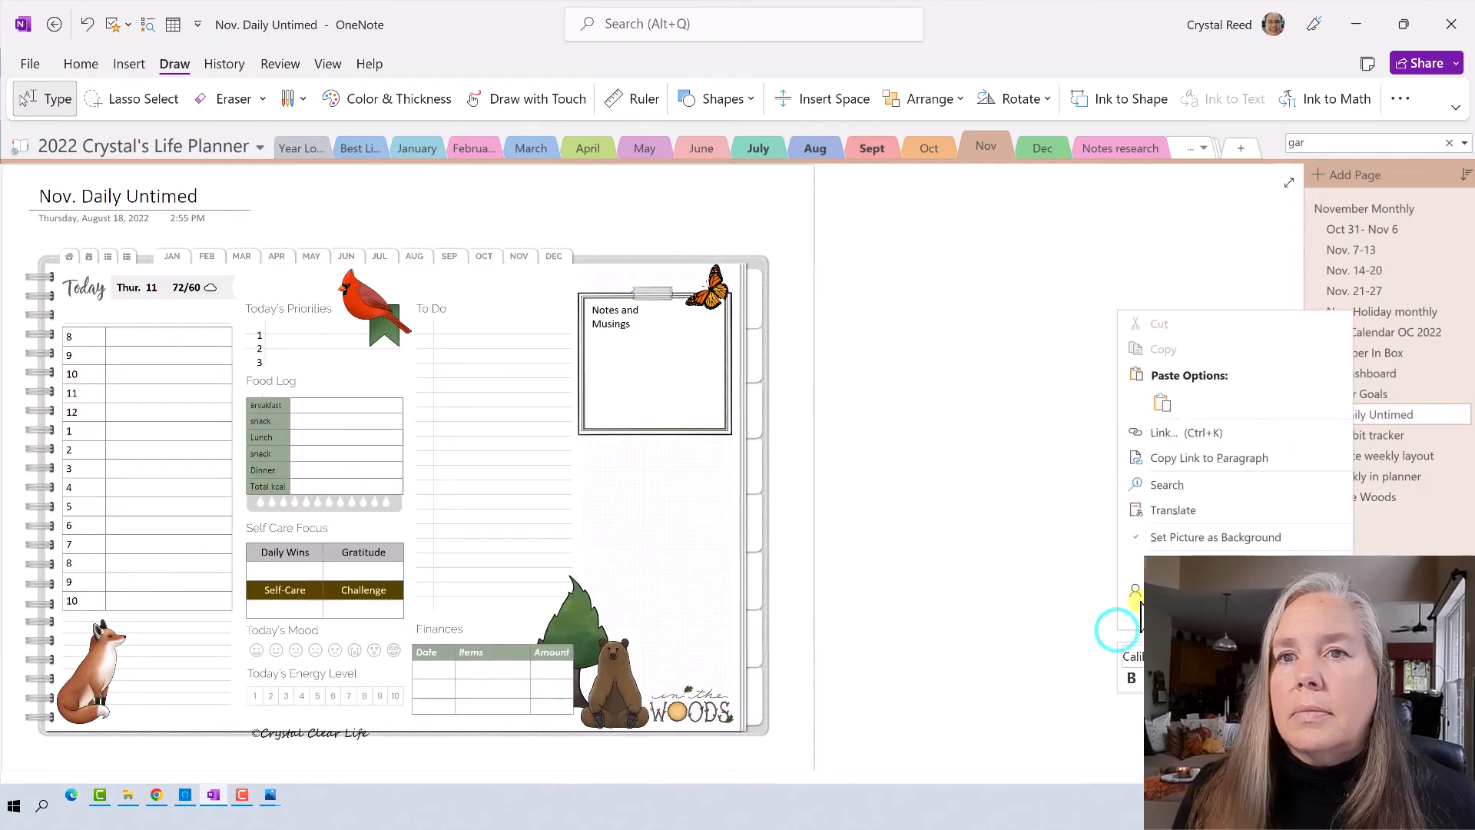
click(1163, 400)
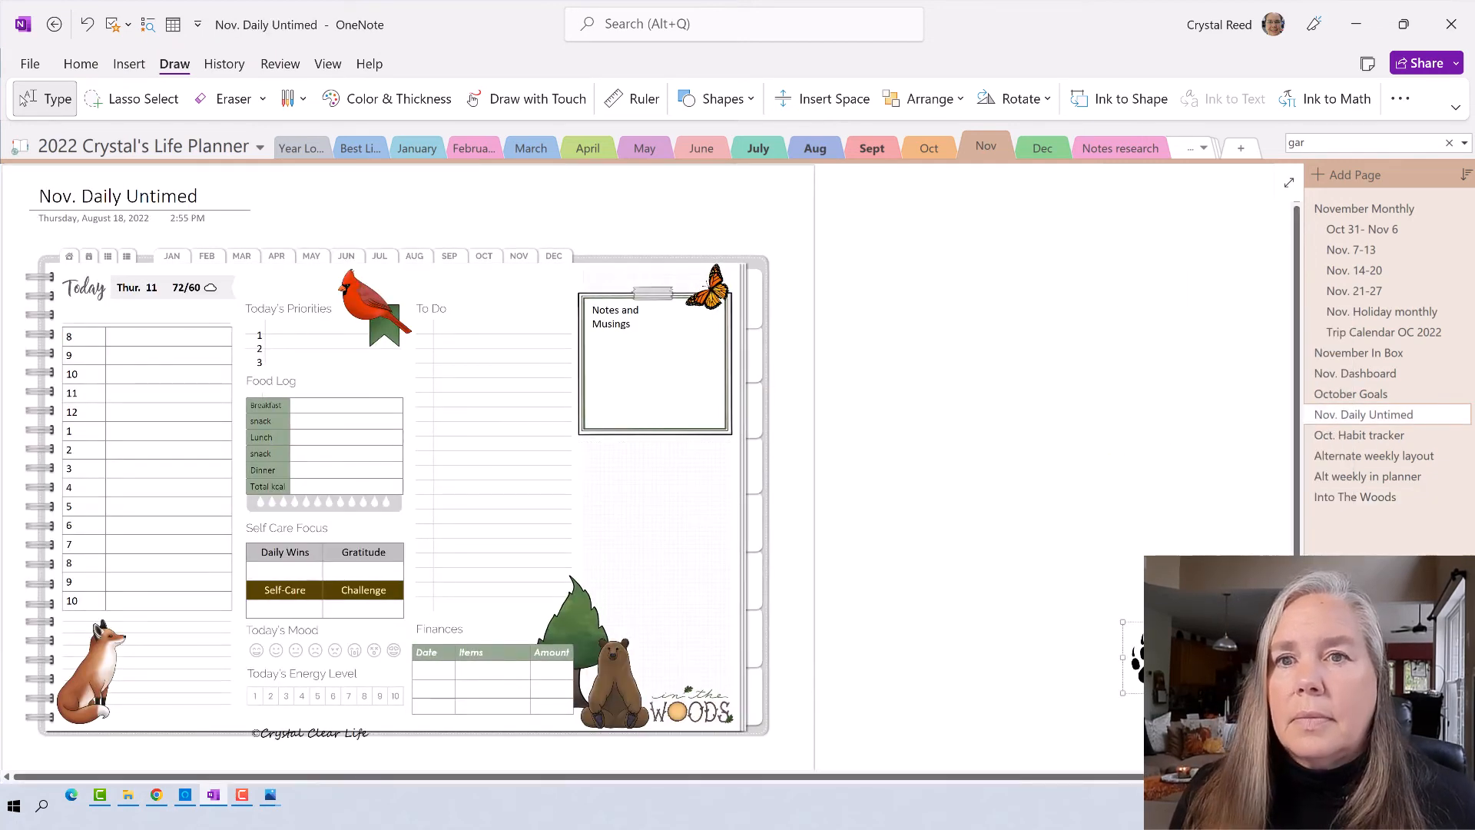
drag(1143, 653, 92, 355)
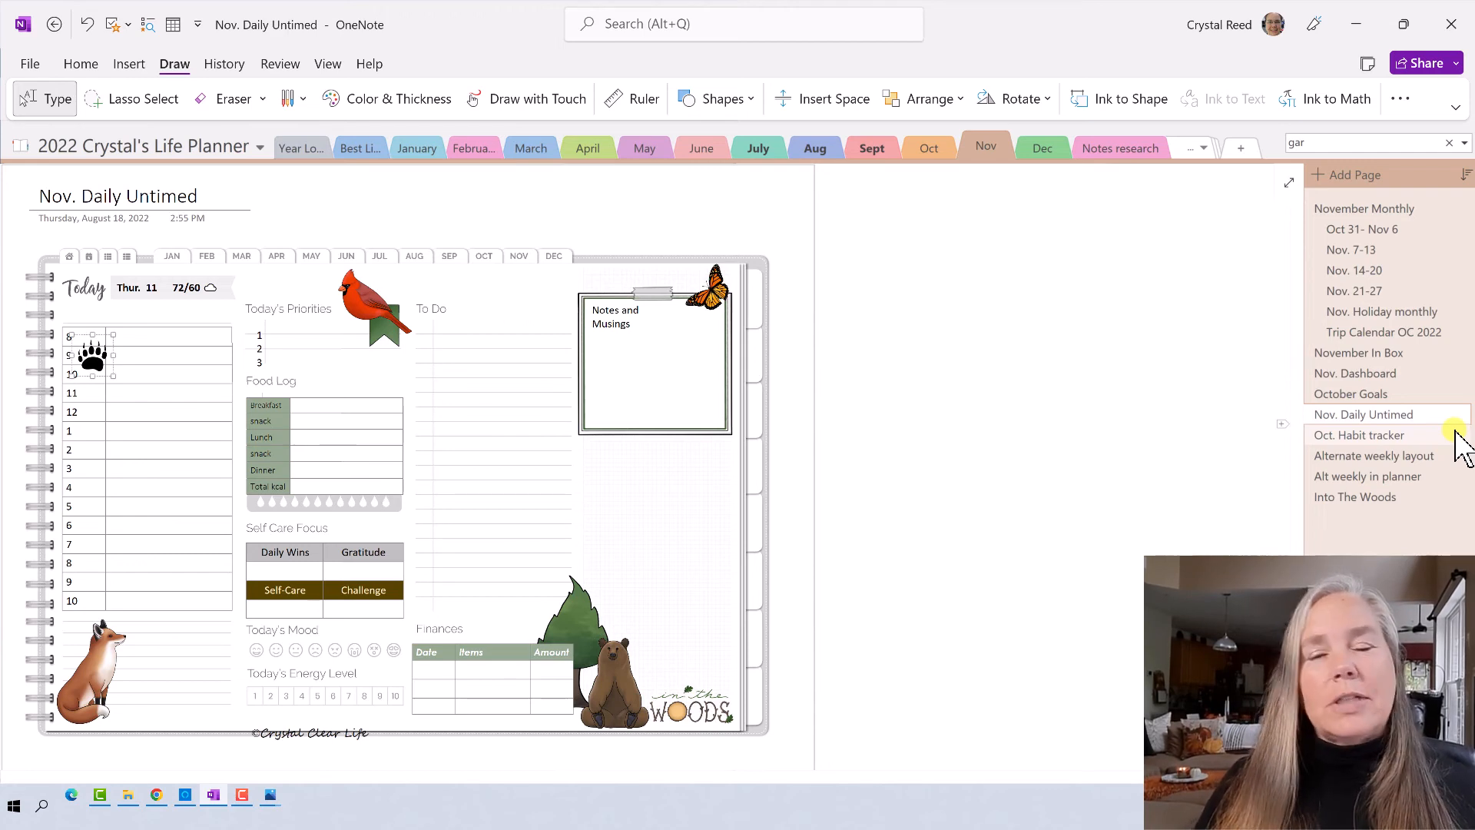
click(1162, 461)
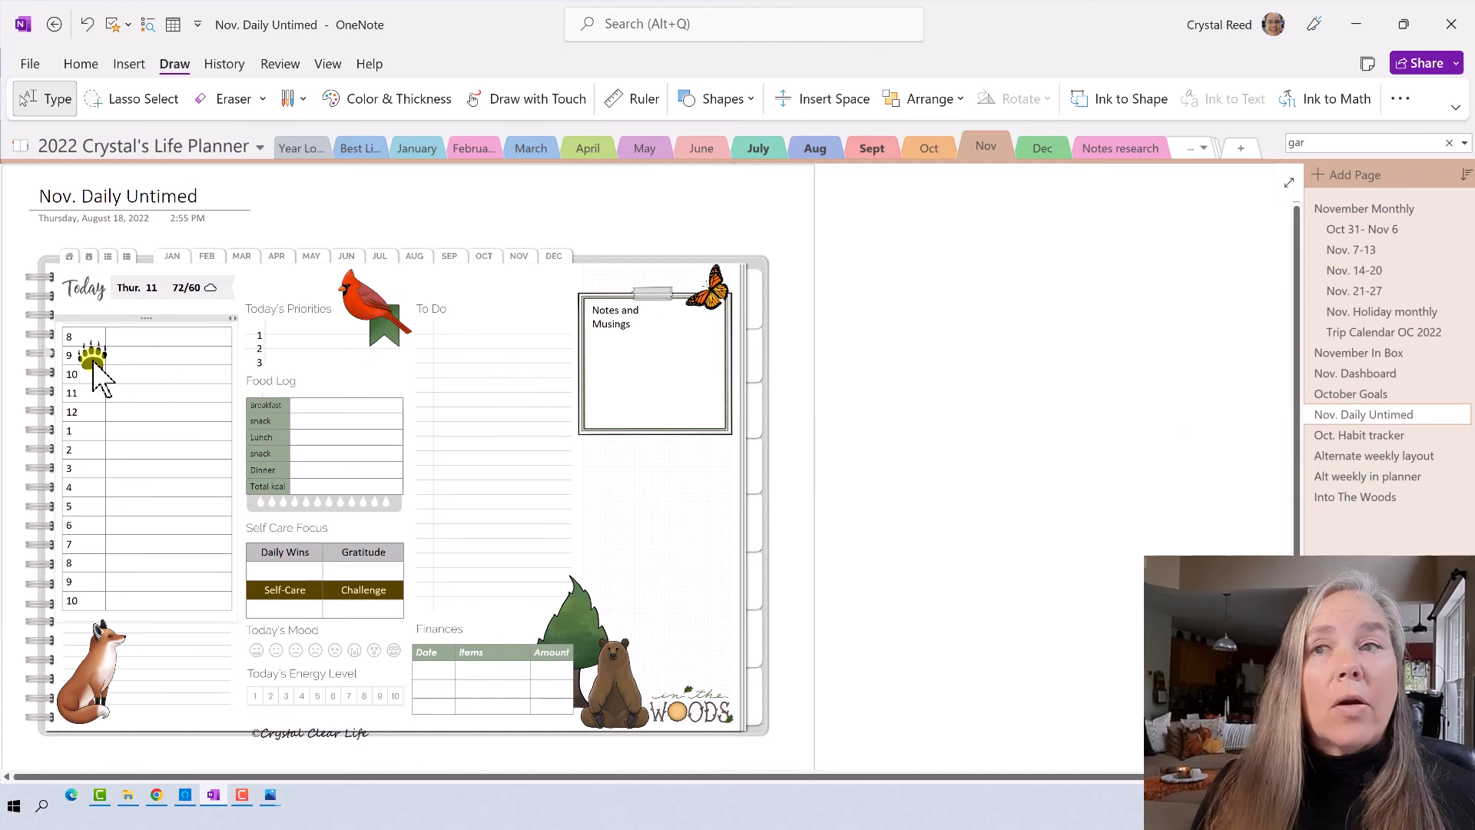
- Move the ©Crystal Clear Life text up slightly so it sits inside the planner page below Today's Energy Level
click(965, 412)
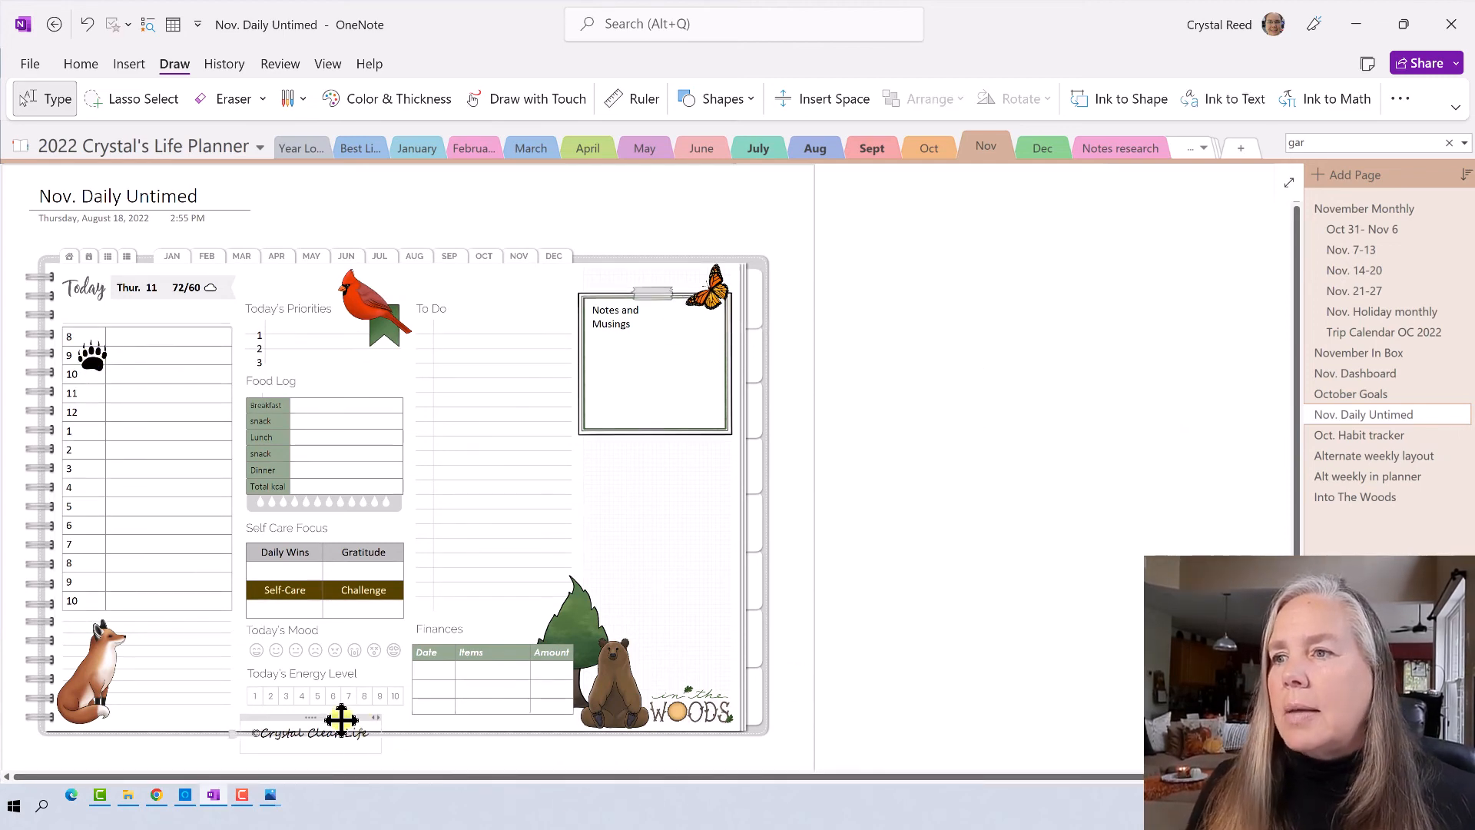
drag(338, 717, 338, 705)
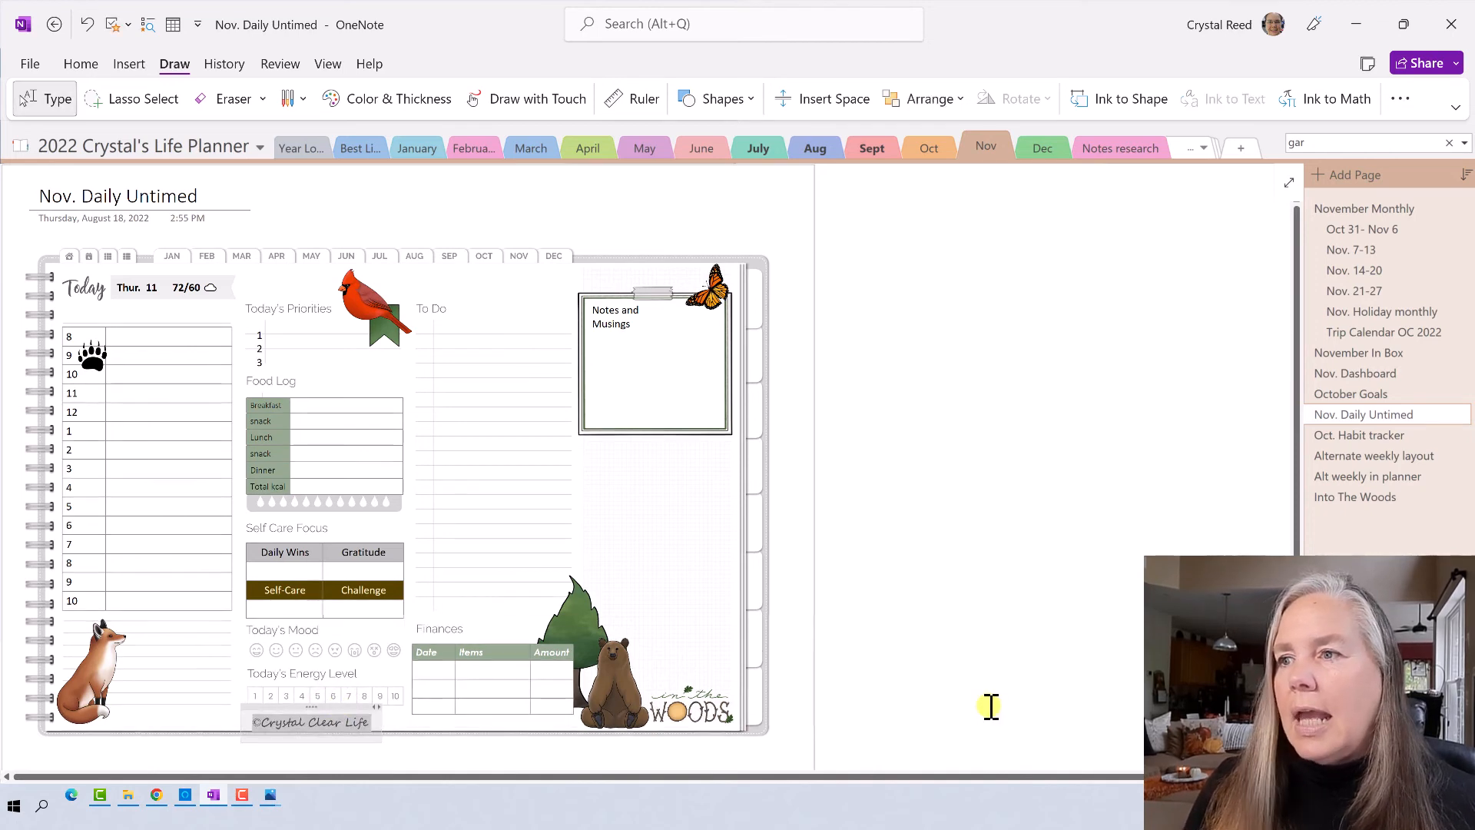
click(1080, 666)
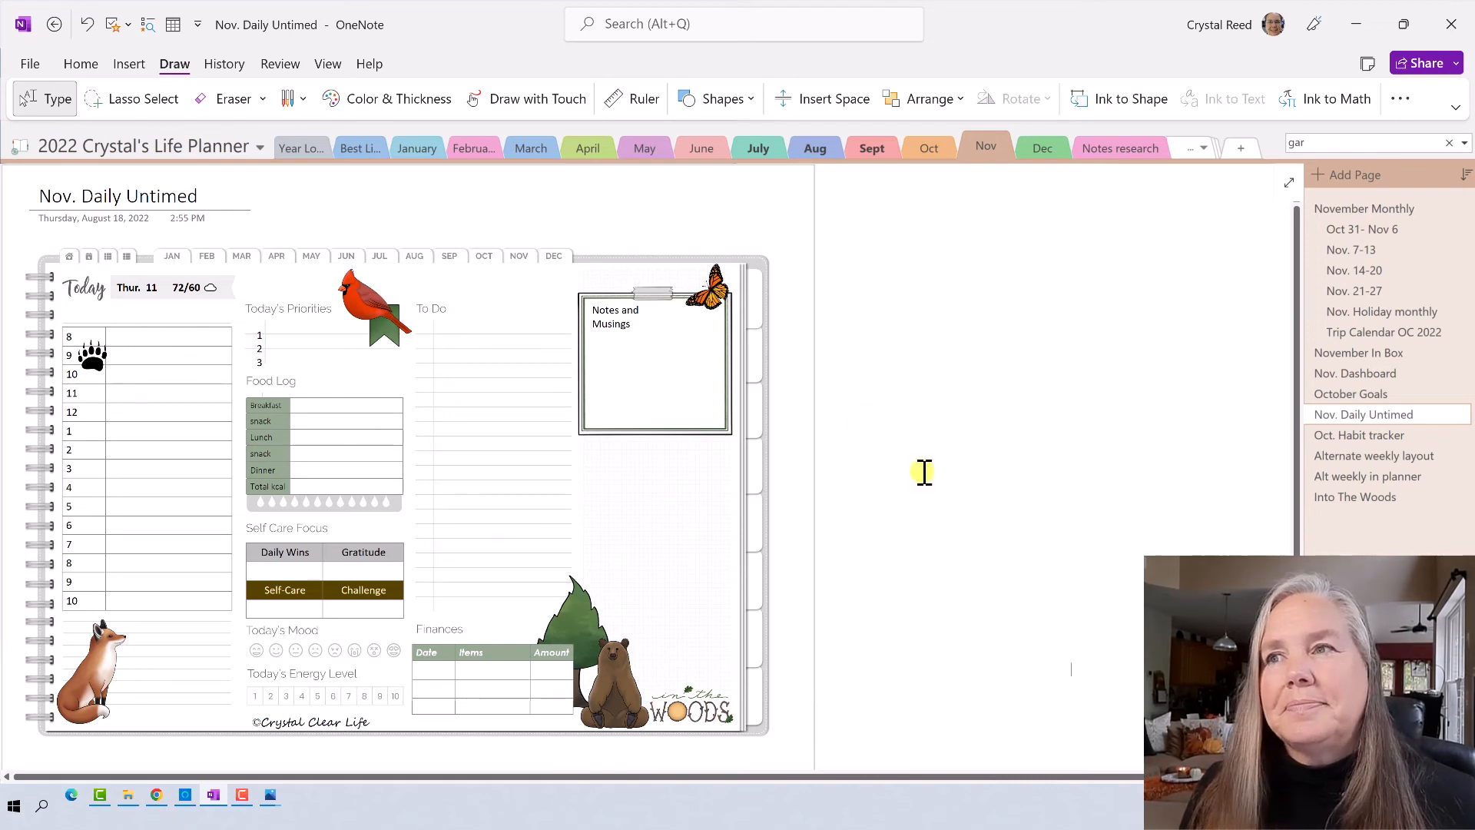
- Rename the Oct. Habit tracker page as "Nov. Habit tracker"
click(1317, 435)
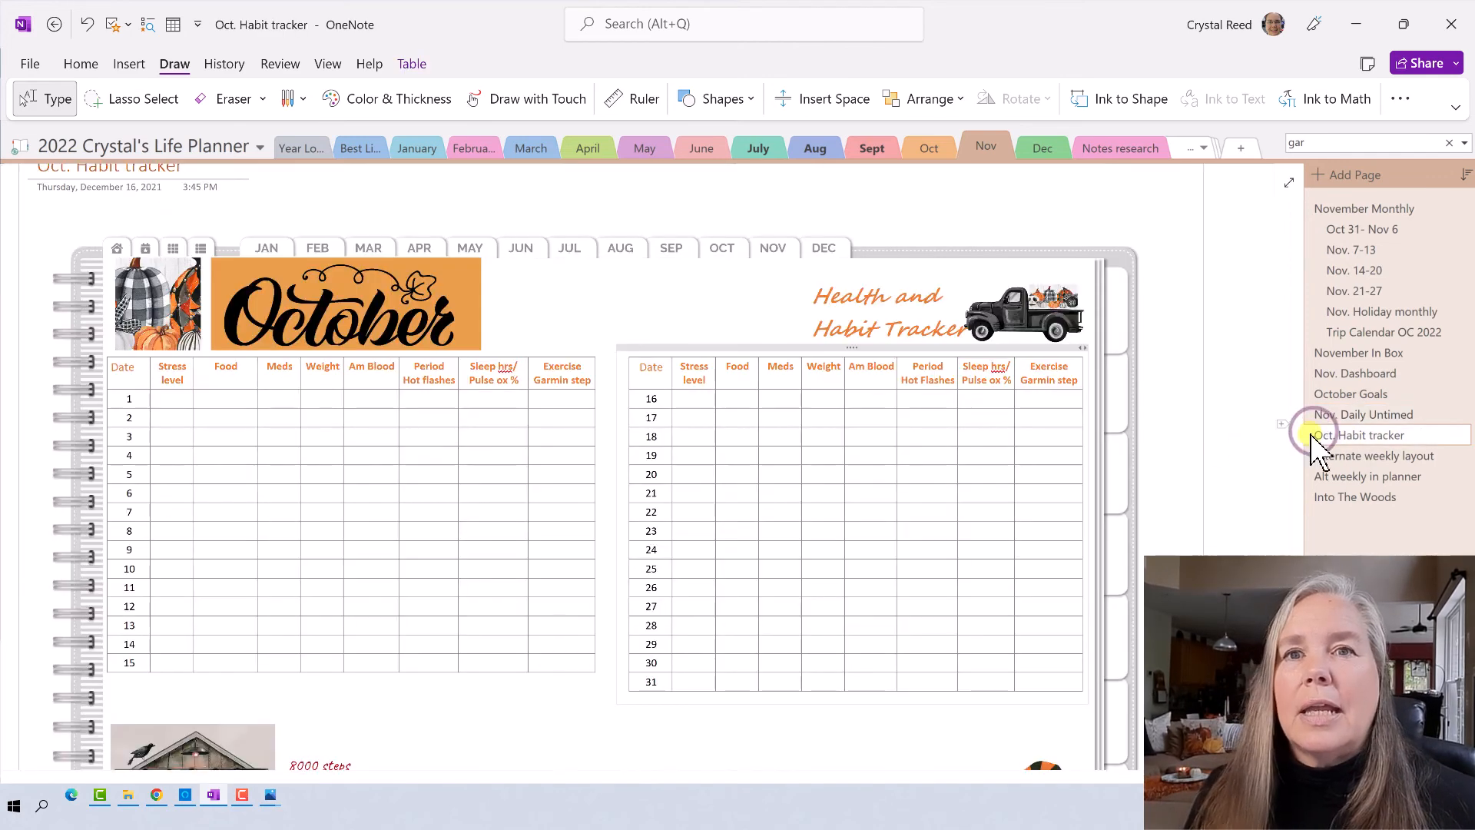
scroll(1196, 476, down, 1)
scroll(1196, 476, up, 1)
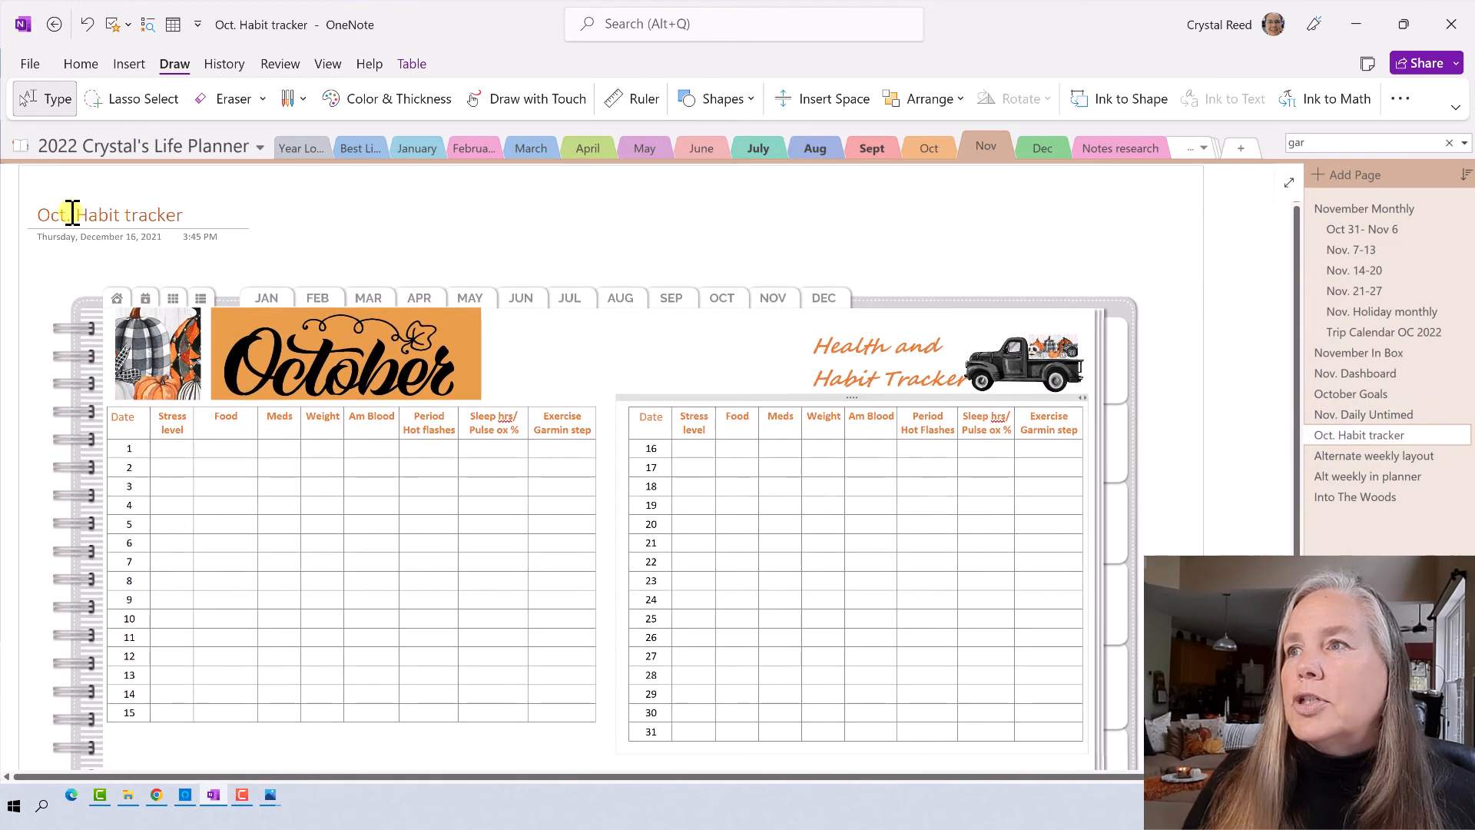
drag(71, 214, 39, 216)
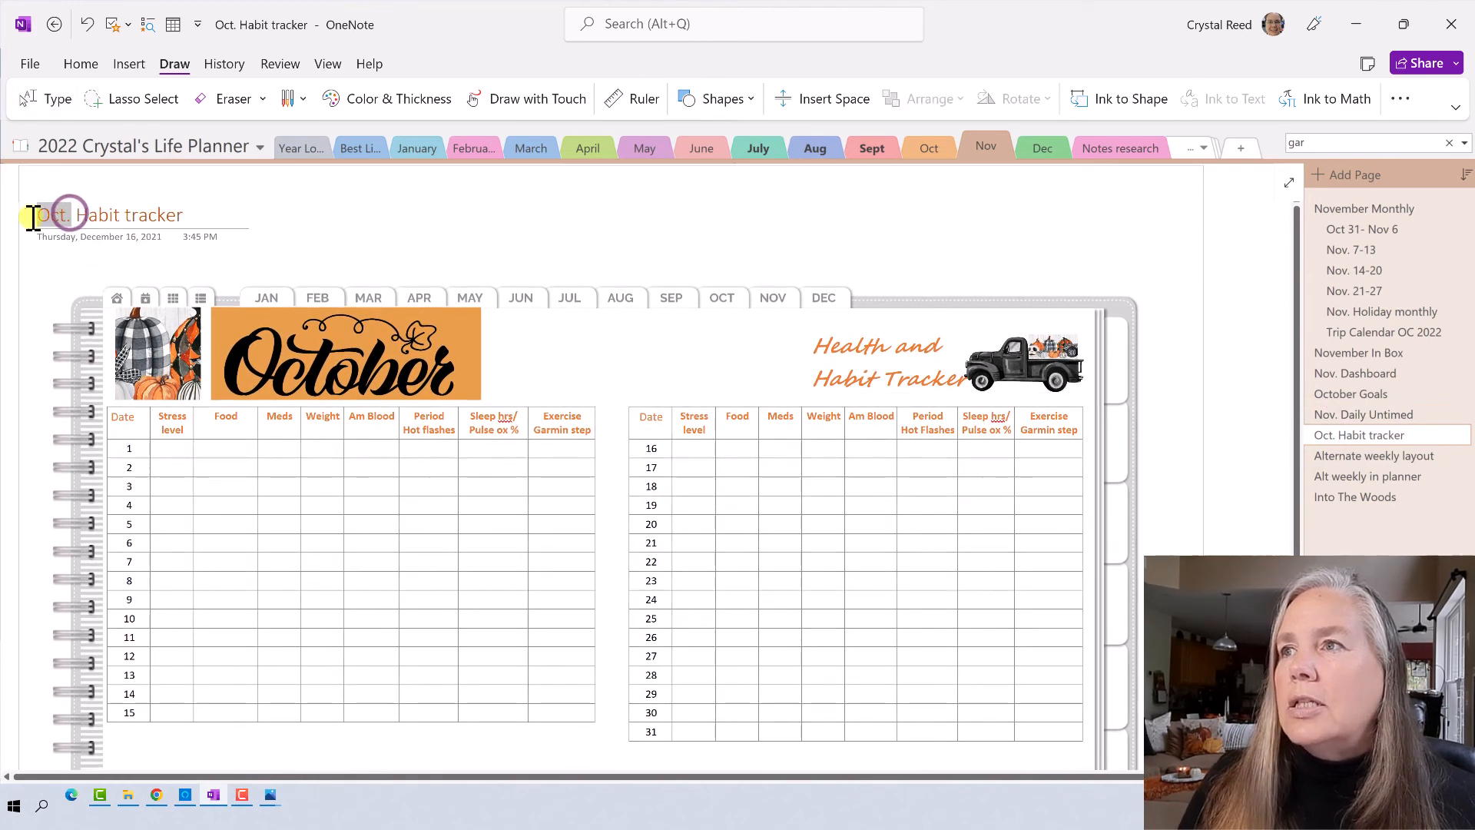
text(Nov)
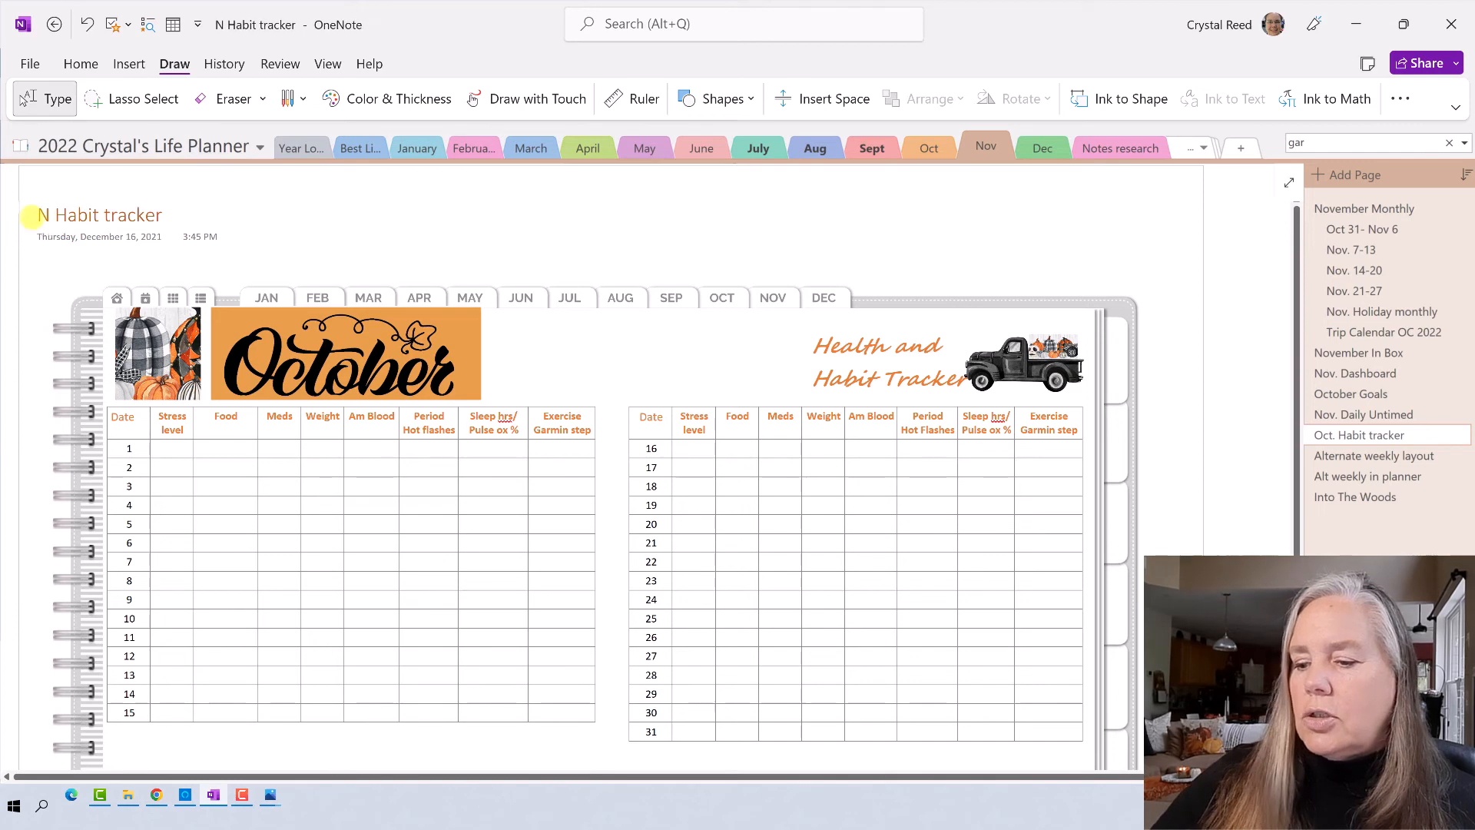
text(.)
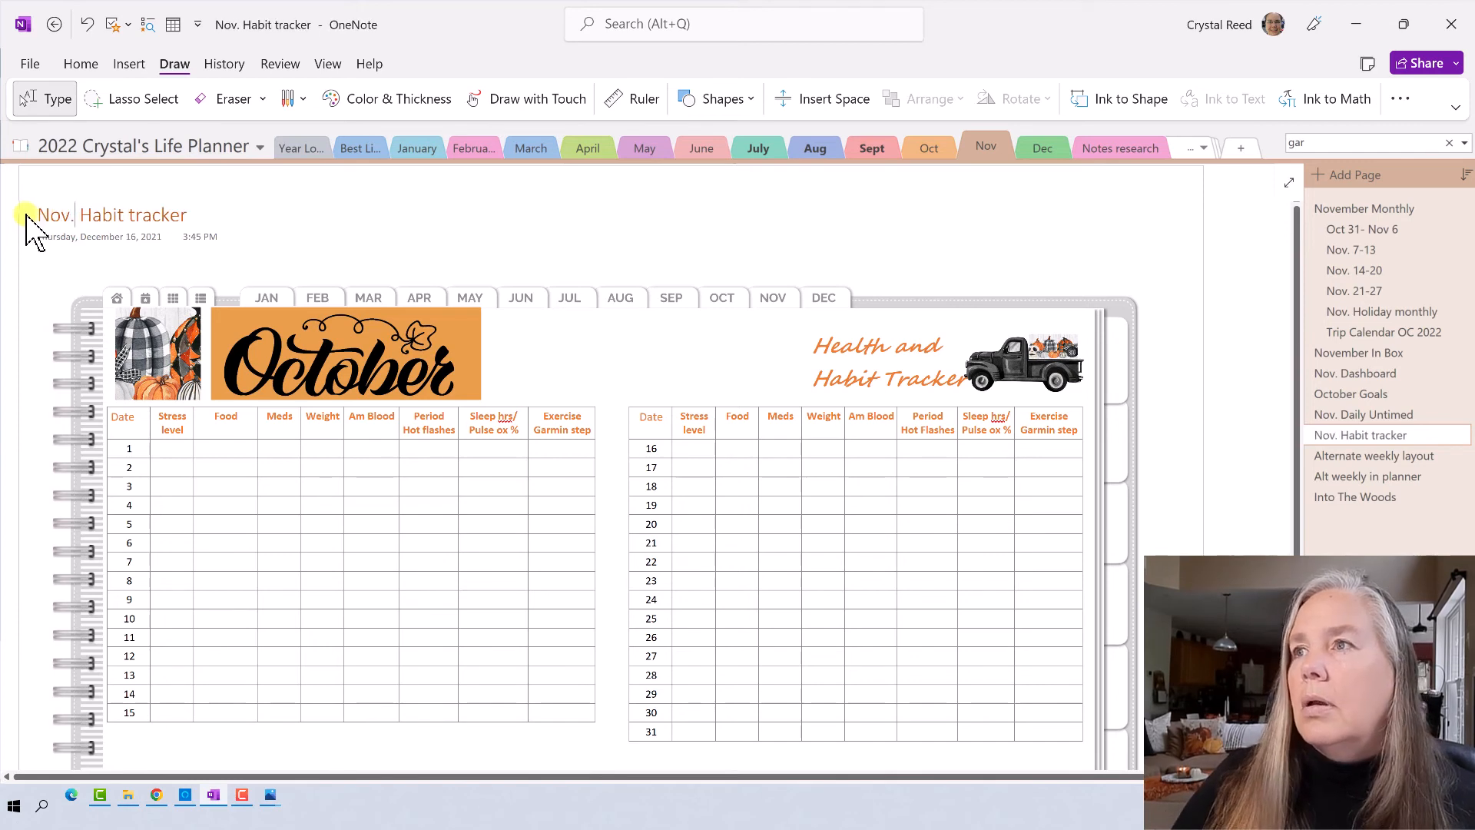
- Change the font color of the "Nov. Habit tracker" page title to black
click(73, 214)
drag(202, 209, 27, 214)
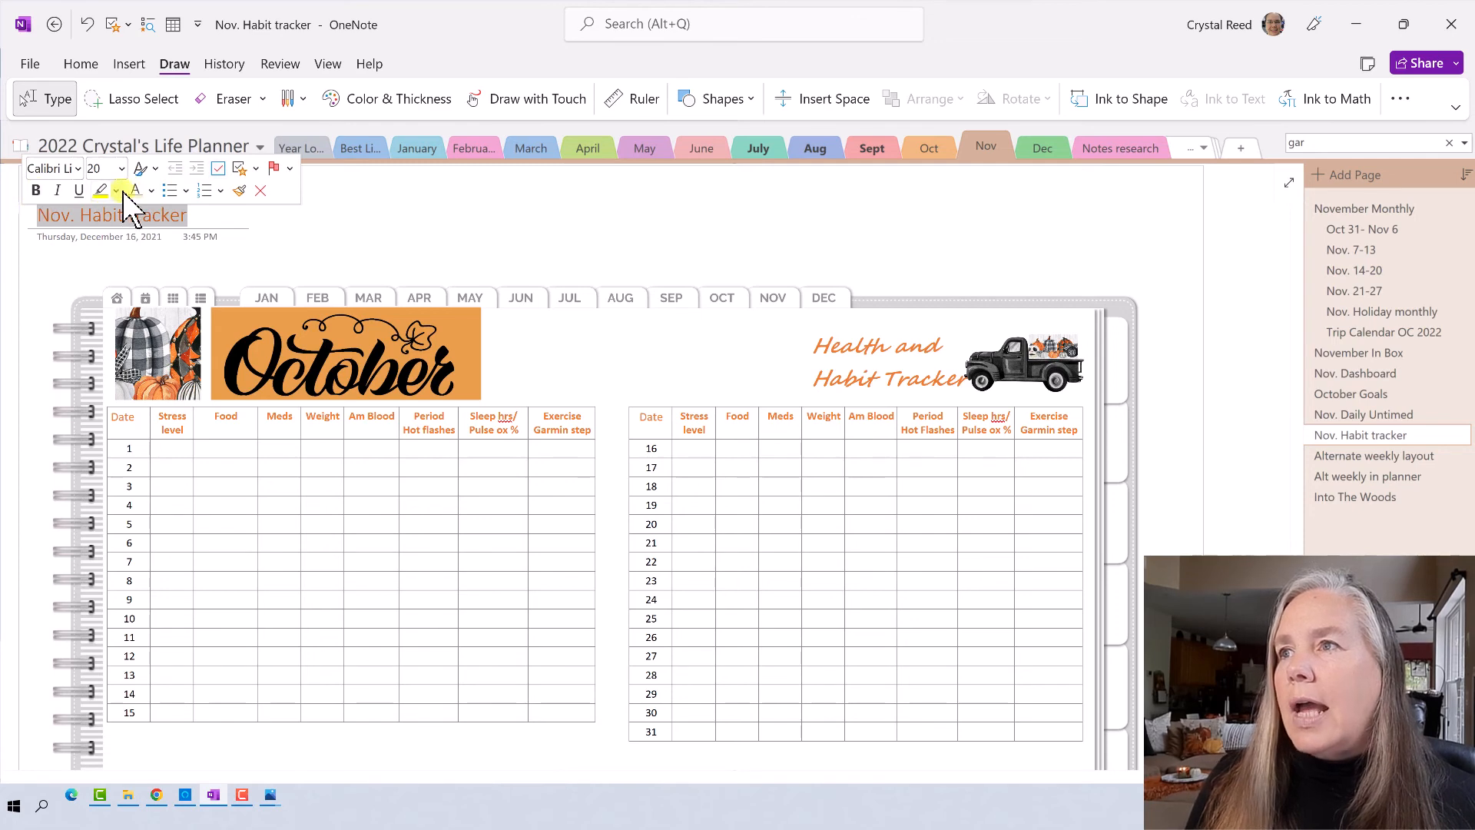
click(151, 192)
click(161, 216)
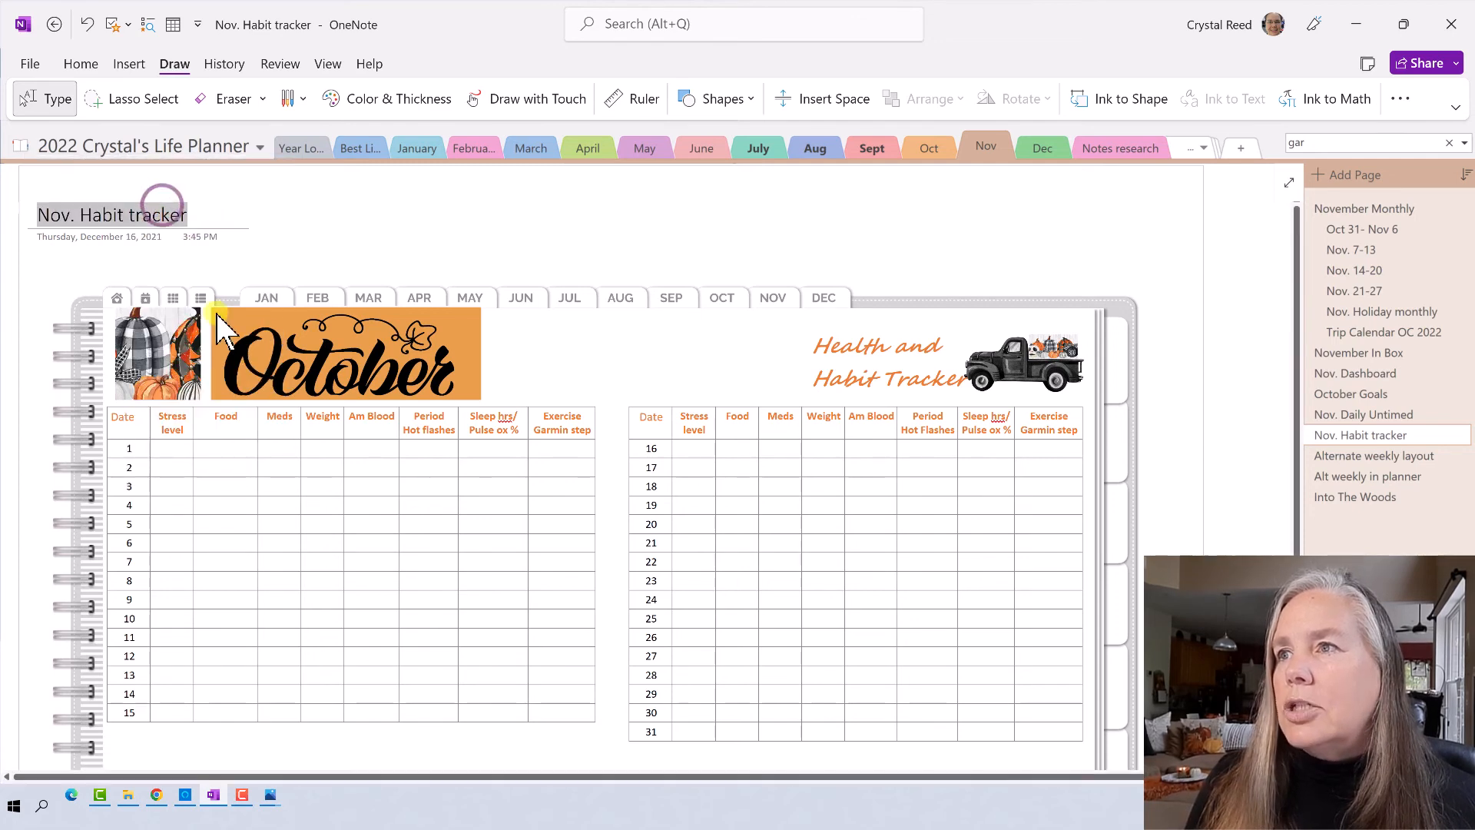
- Replace the October banner on the Nov. Habit tracker page with the squirrel November header copied from Into The Woods
click(265, 357)
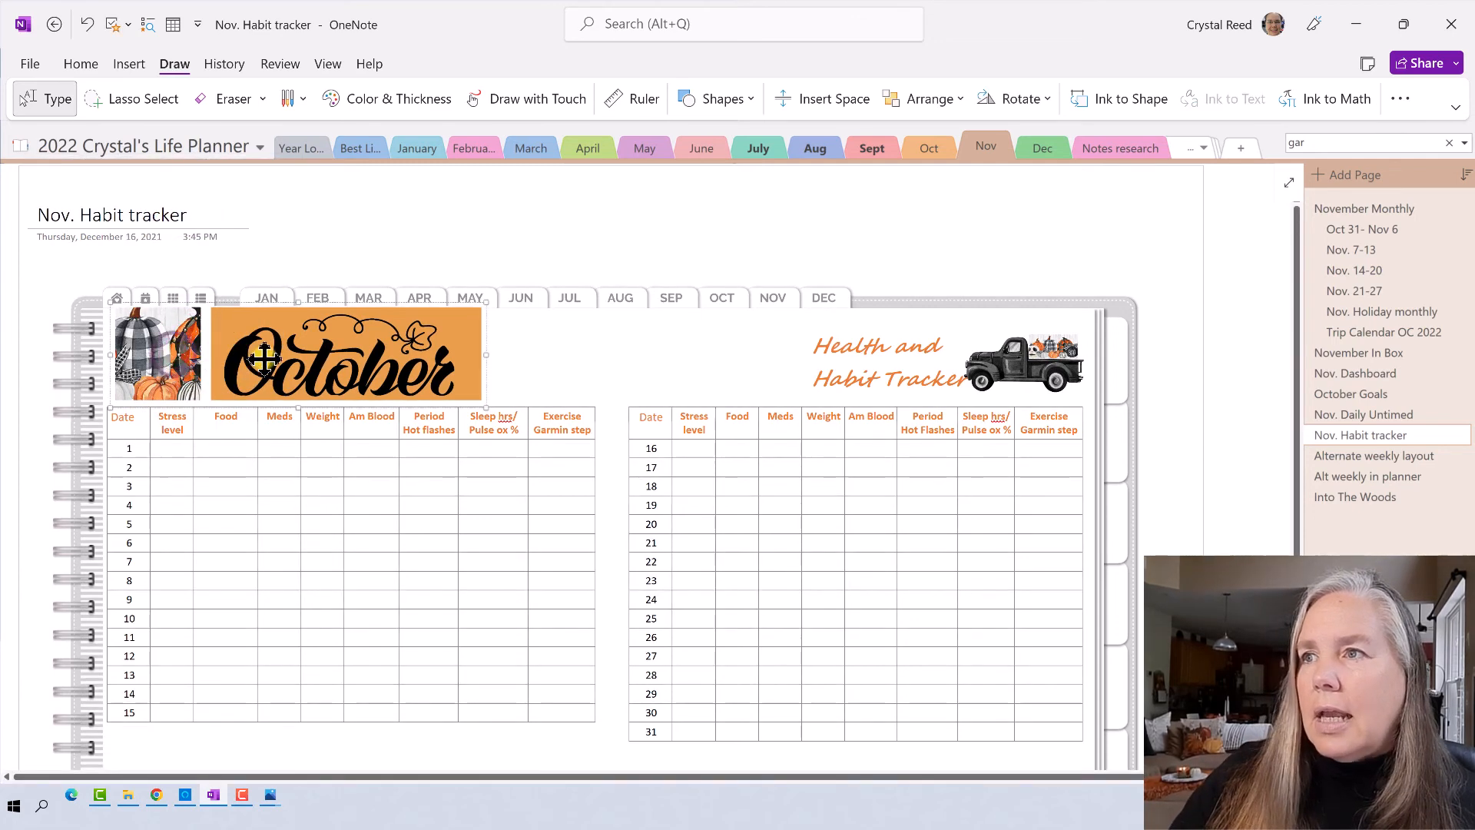
key(Delete)
click(1355, 497)
right_click(1135, 253)
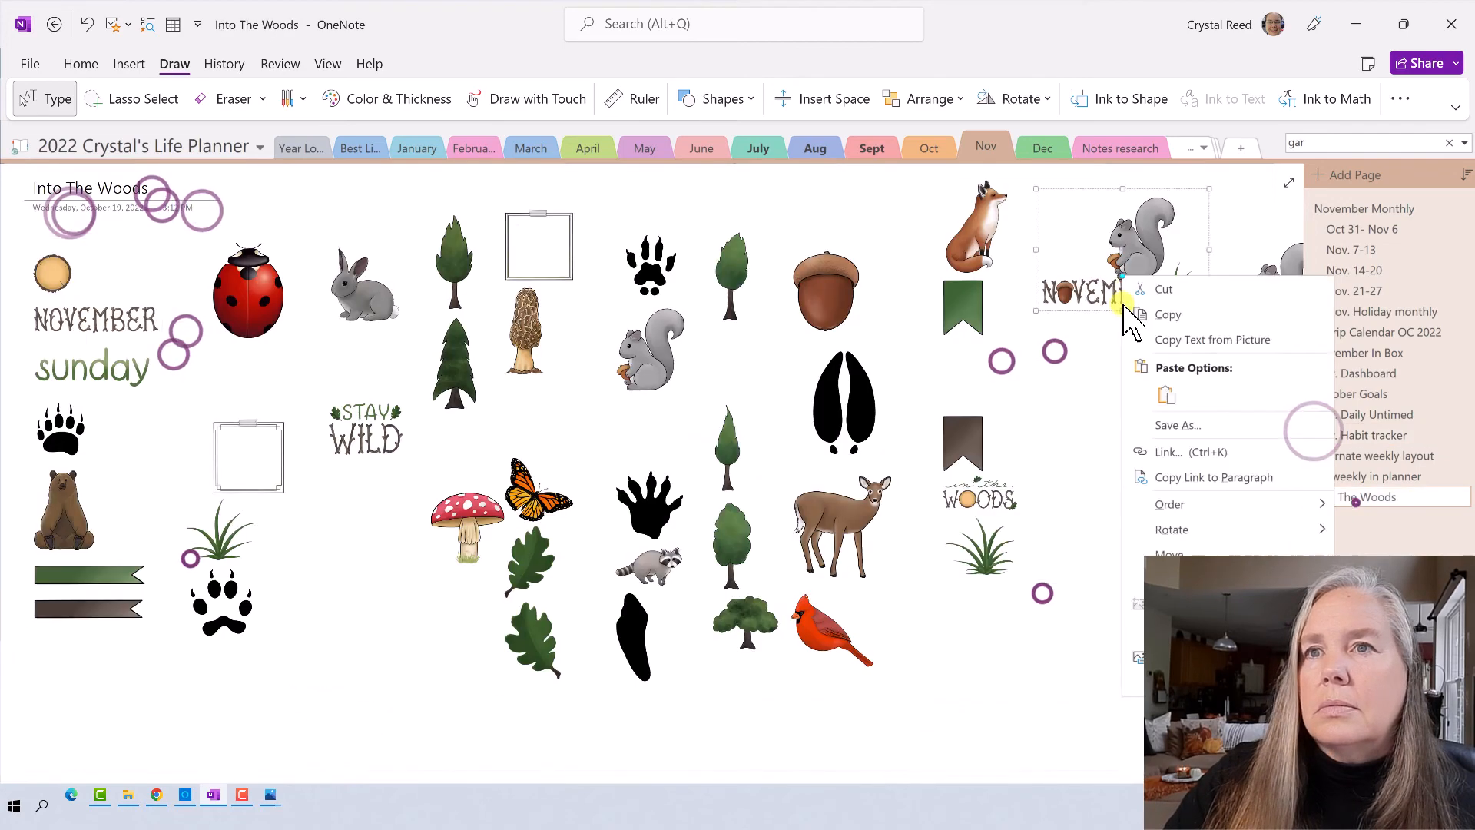
click(1201, 313)
click(1360, 435)
key(ctrl+v)
- Recolor the Health and Habit Tracker heading dark brown and place it beside the November header
scroll(577, 461, down, 1)
click(760, 242)
click(761, 494)
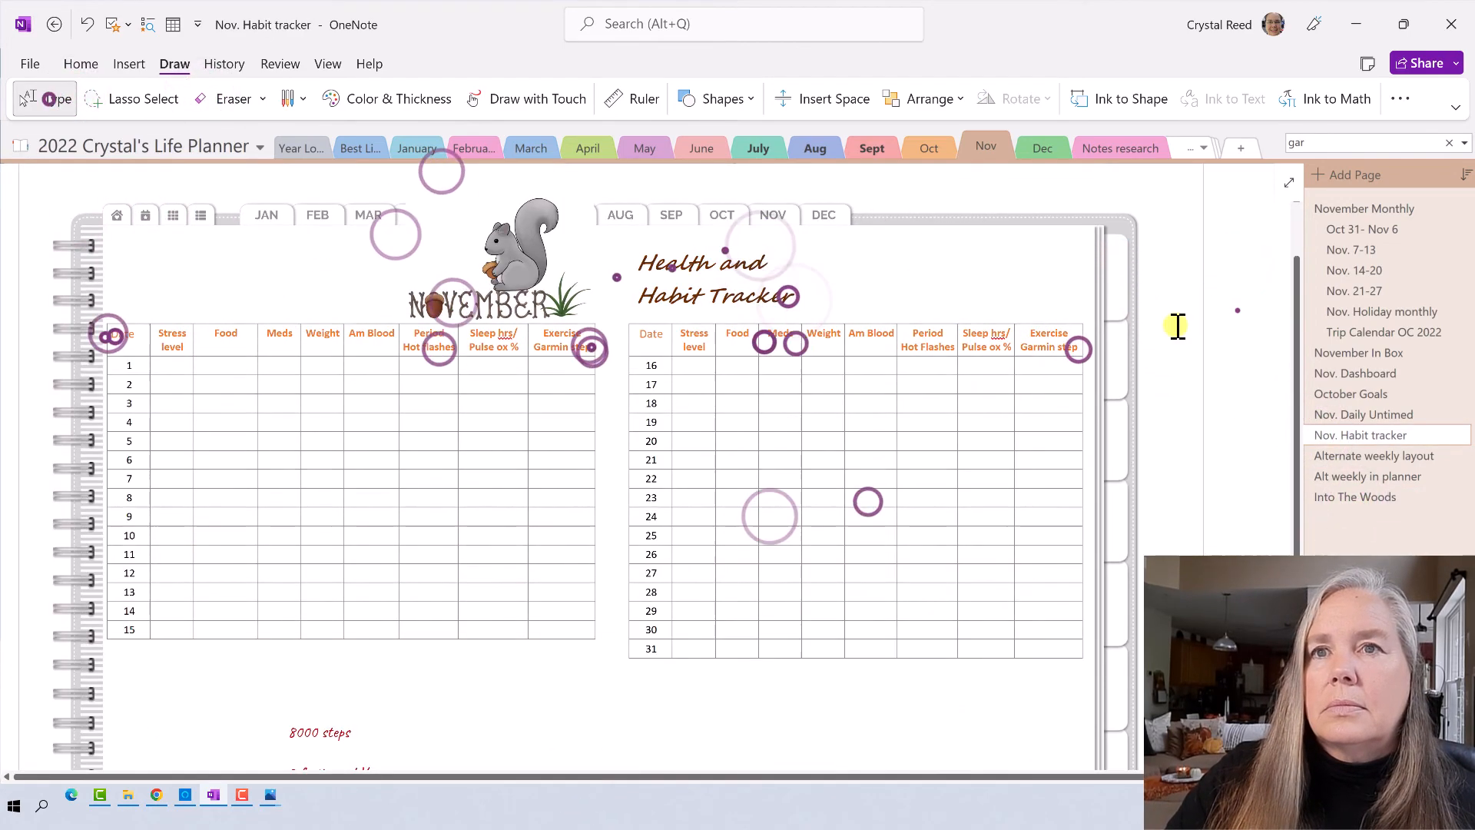
- Copy the bear sticker from Into The Woods to the Nov. Habit tracker page and place it beside the goals list
click(1354, 497)
click(1360, 435)
key(ctrl+v)
right_click(1186, 246)
- Copy the black raccoon paw print from Into The Woods and place a trail of four rotated prints below the habit tables
click(1355, 497)
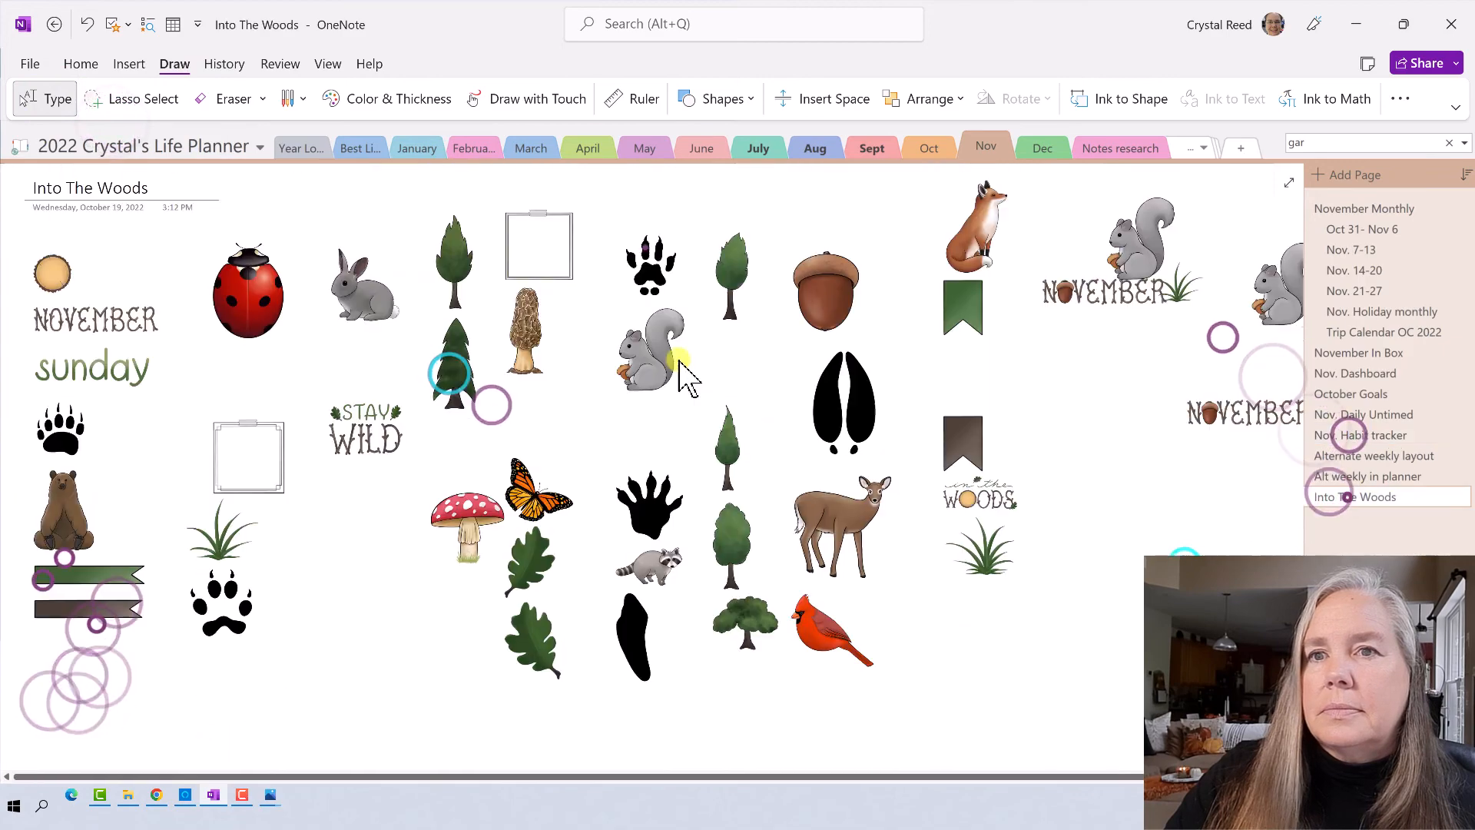
click(1360, 435)
key(ctrl+v)
scroll(769, 461, up, 2)
scroll(768, 461, down, 2)
drag(1099, 385, 430, 507)
right_click(428, 494)
click(685, 319)
- Copy the raccoon sticker from Into The Woods and place it on top of the Mild-to-Massive rating key
click(1355, 497)
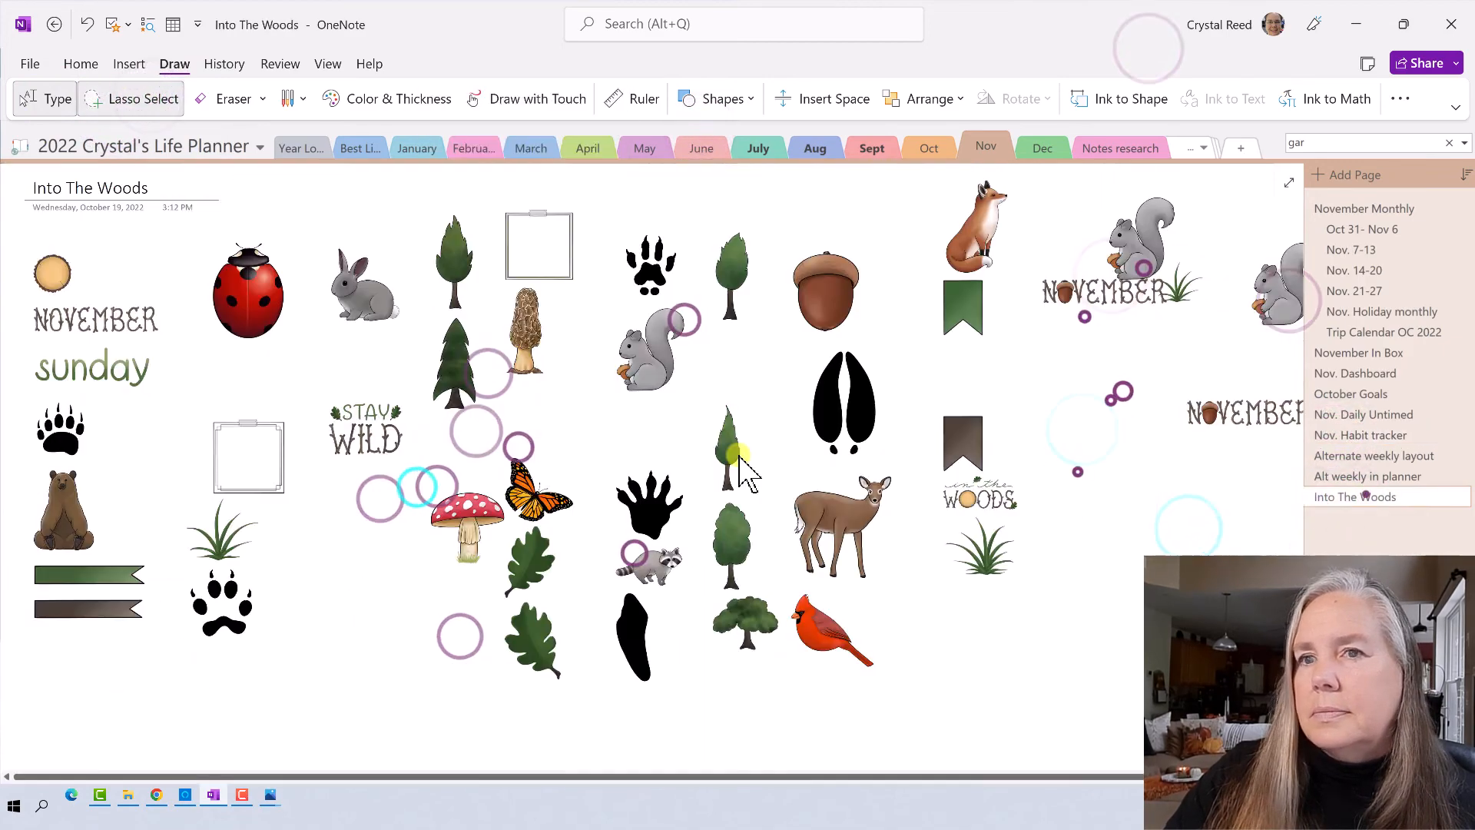
click(1360, 435)
key(ctrl+v)
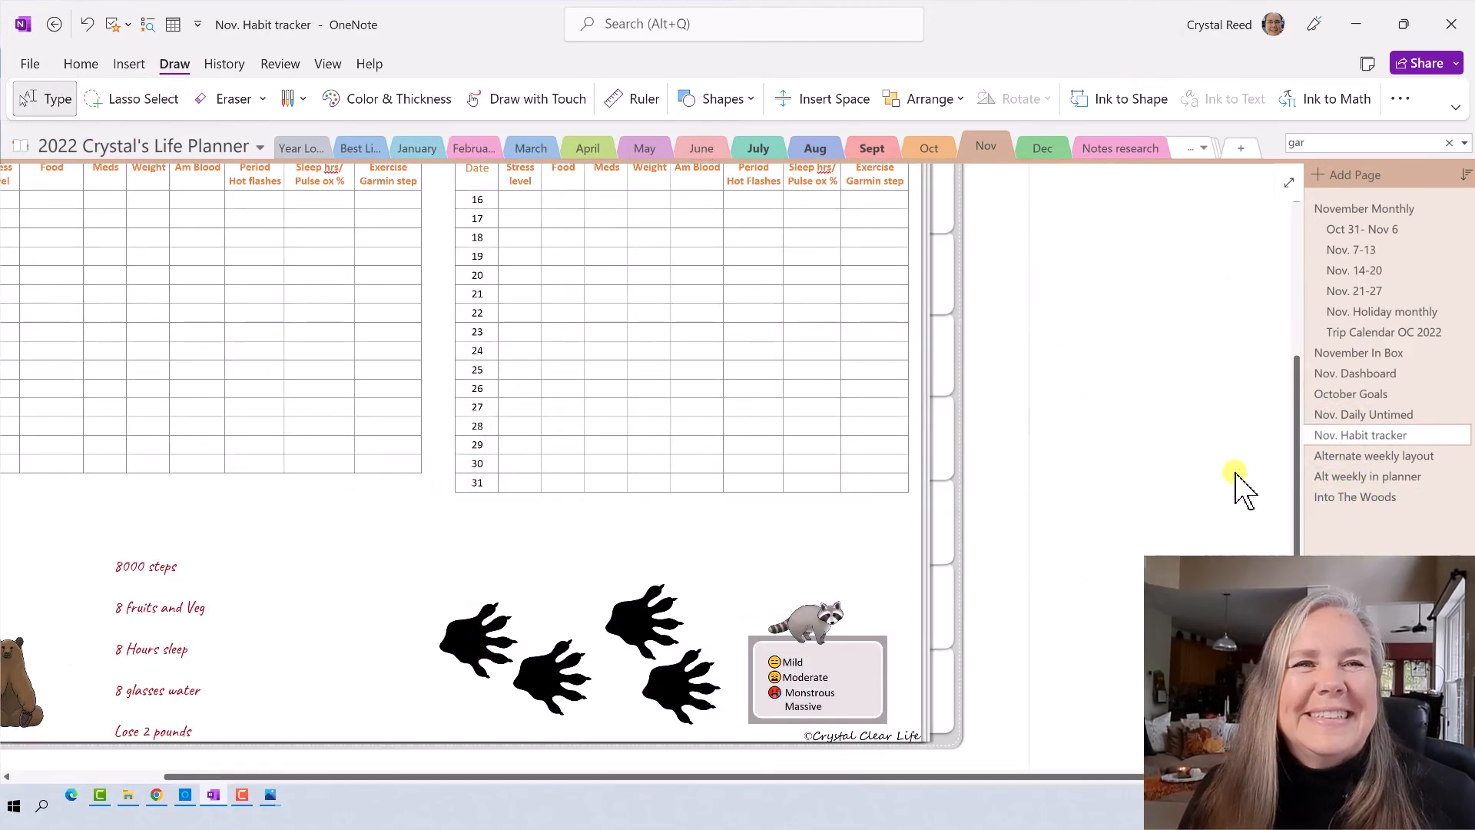
scroll(1235, 472, up, 1)
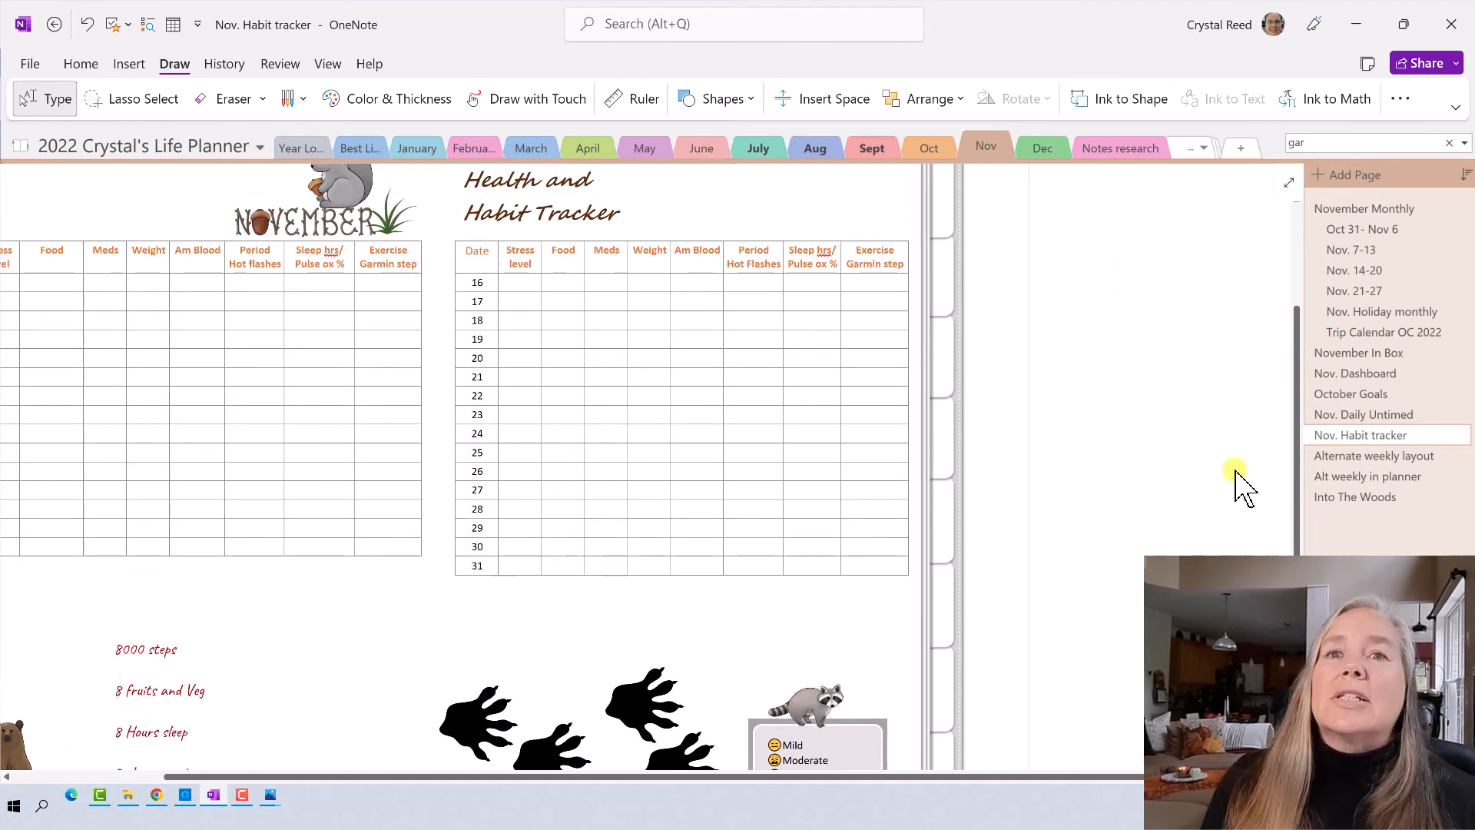
scroll(1235, 472, up, 1)
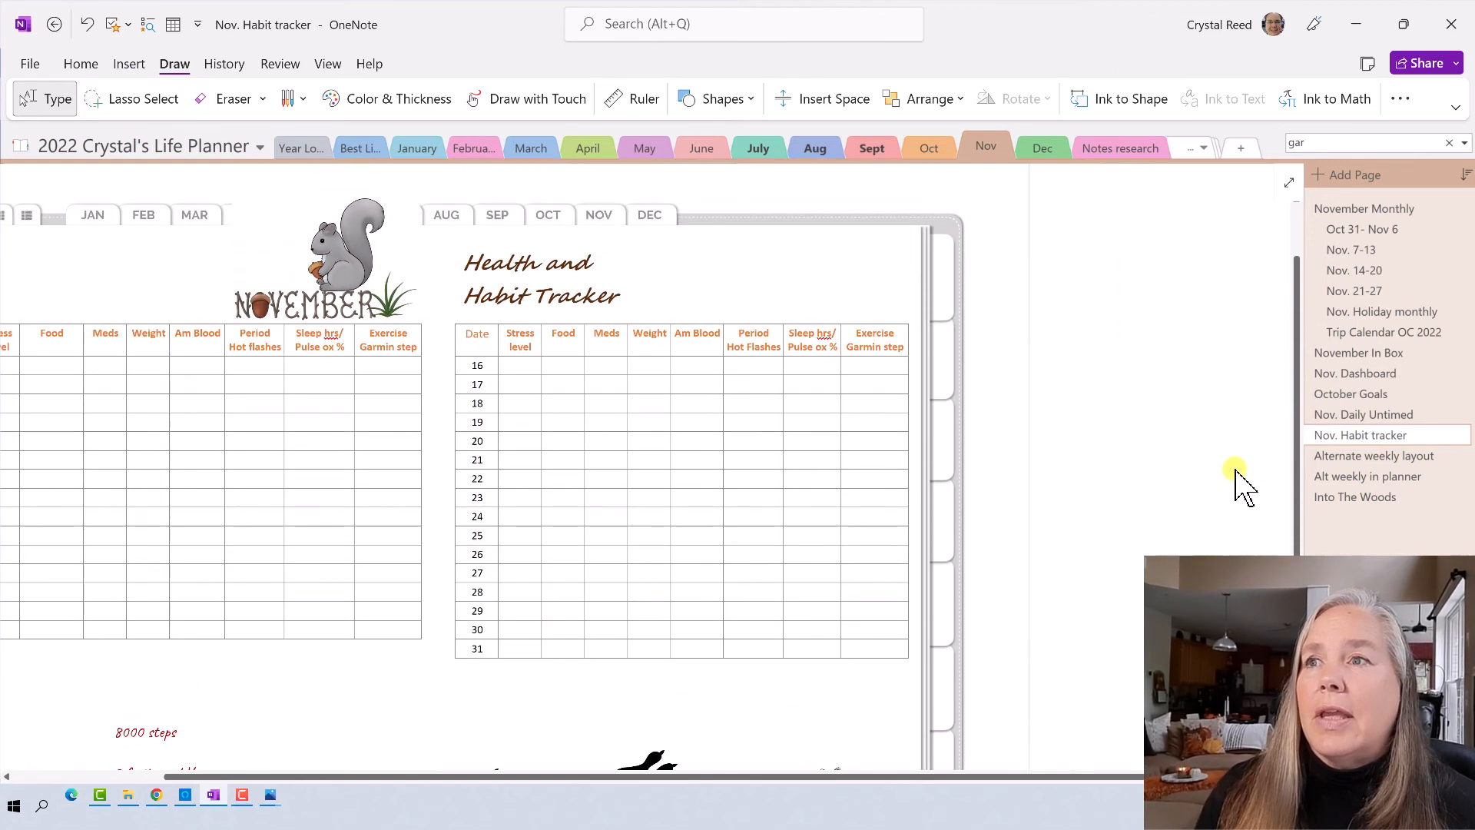
drag(1009, 779, 839, 788)
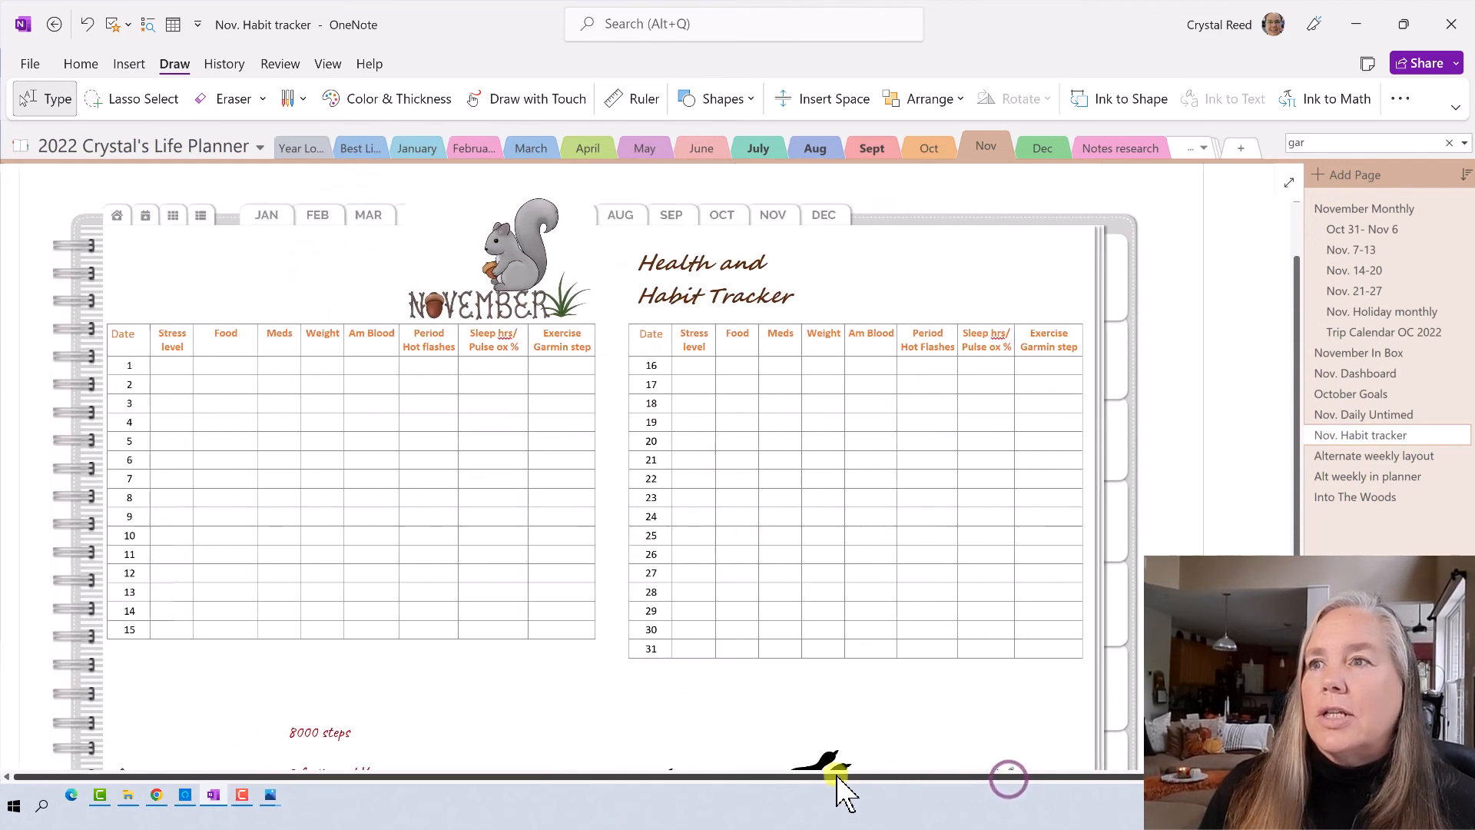